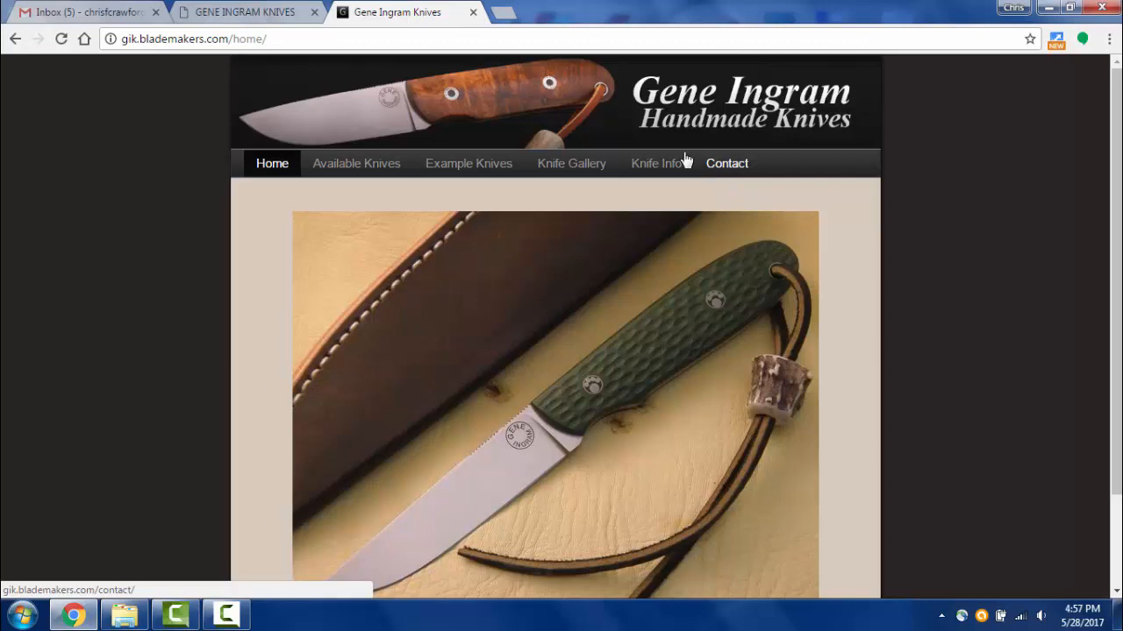
- Compare the old geneingramknives.com site with the redesigned Gene Ingram Knives site
click(261, 15)
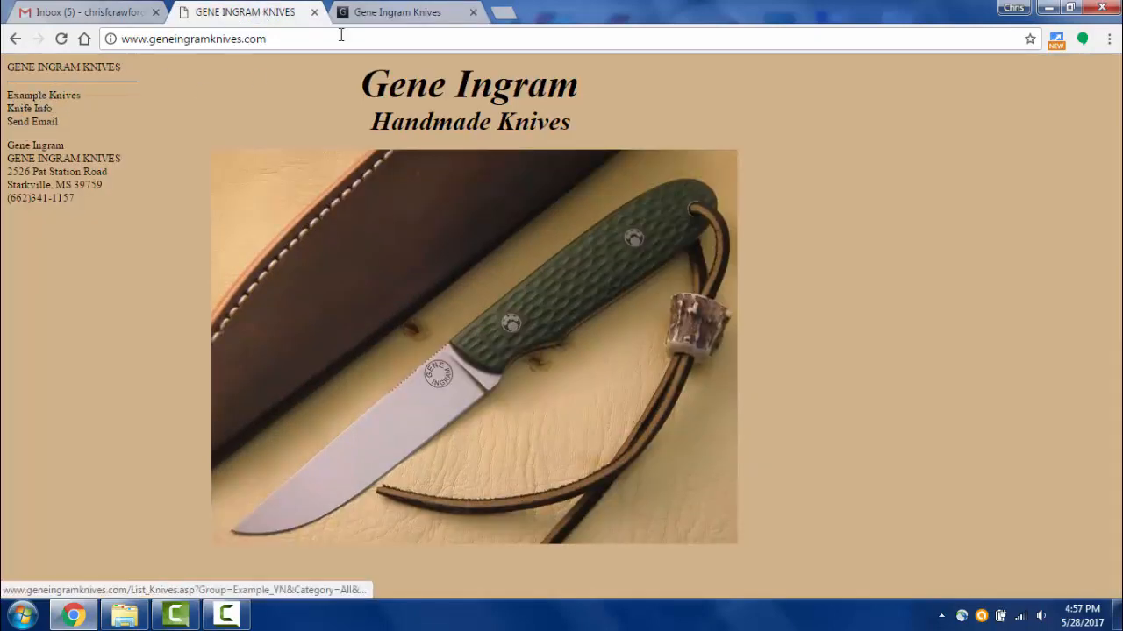
click(387, 13)
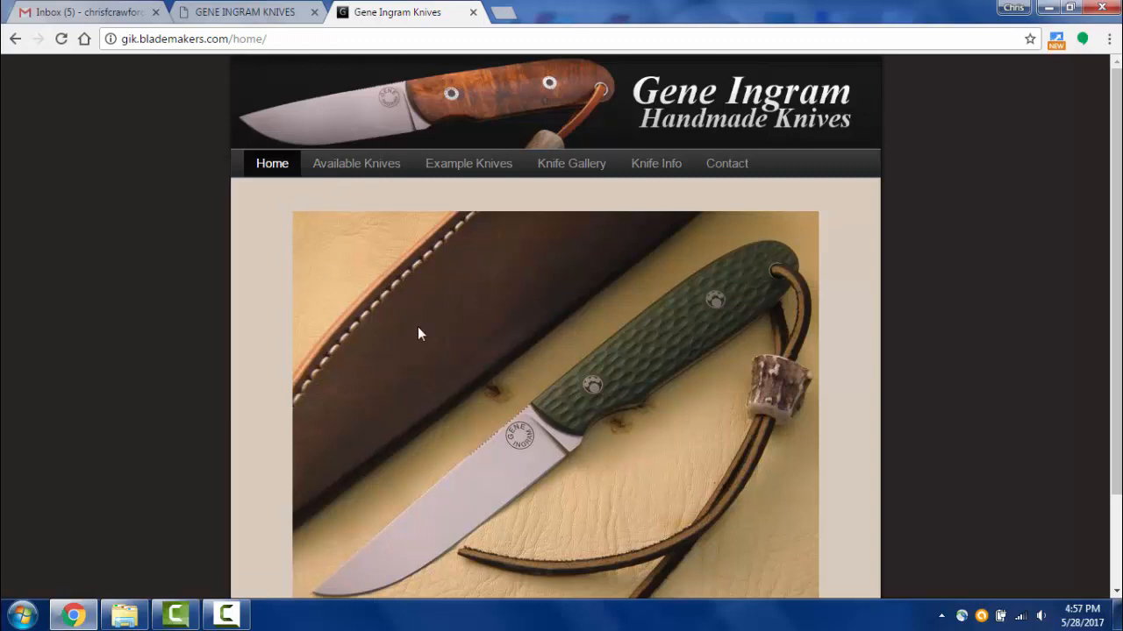
scroll(432, 323, down, 2)
scroll(432, 323, up, 1)
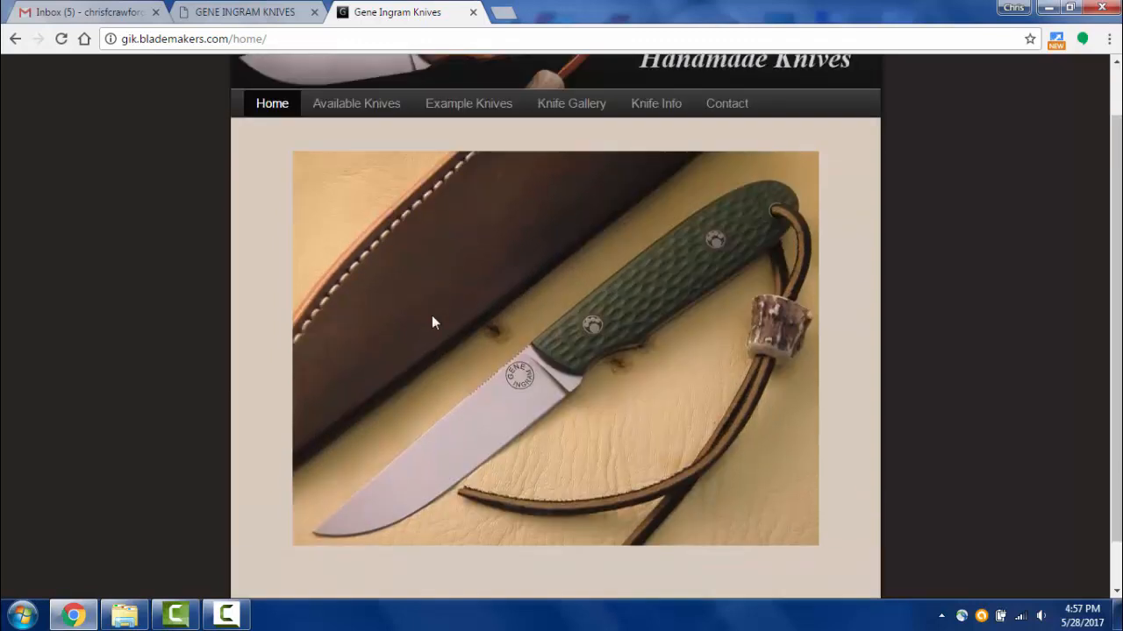
scroll(432, 323, down, 1)
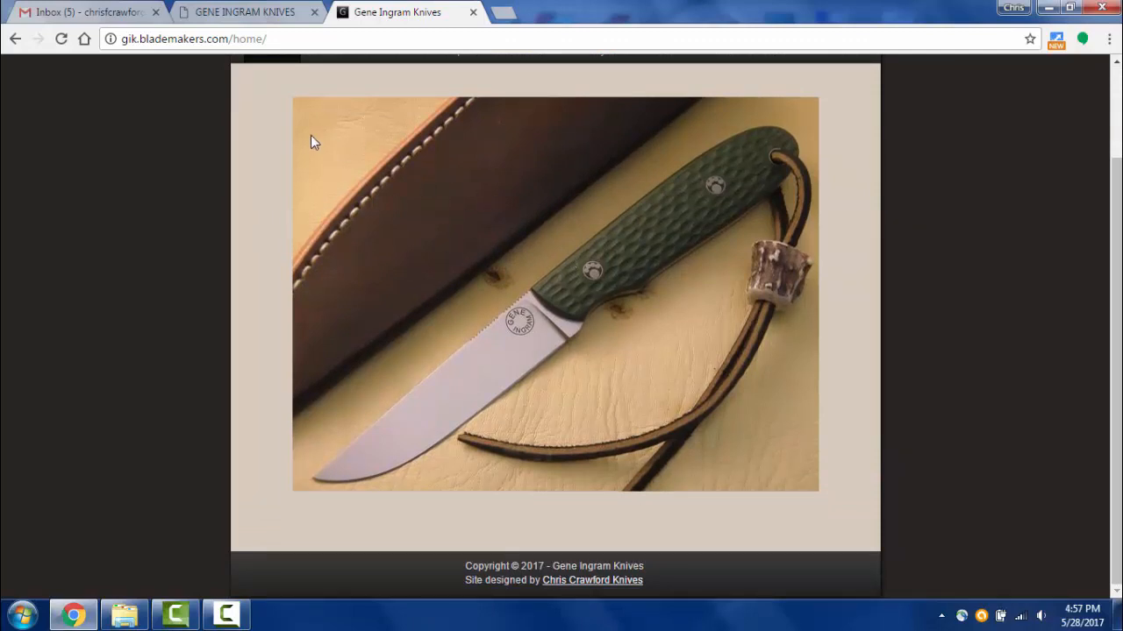
- Open chriscrawfordknives.com in a new tab, look through it, then return to Gene Ingram Knives
click(503, 12)
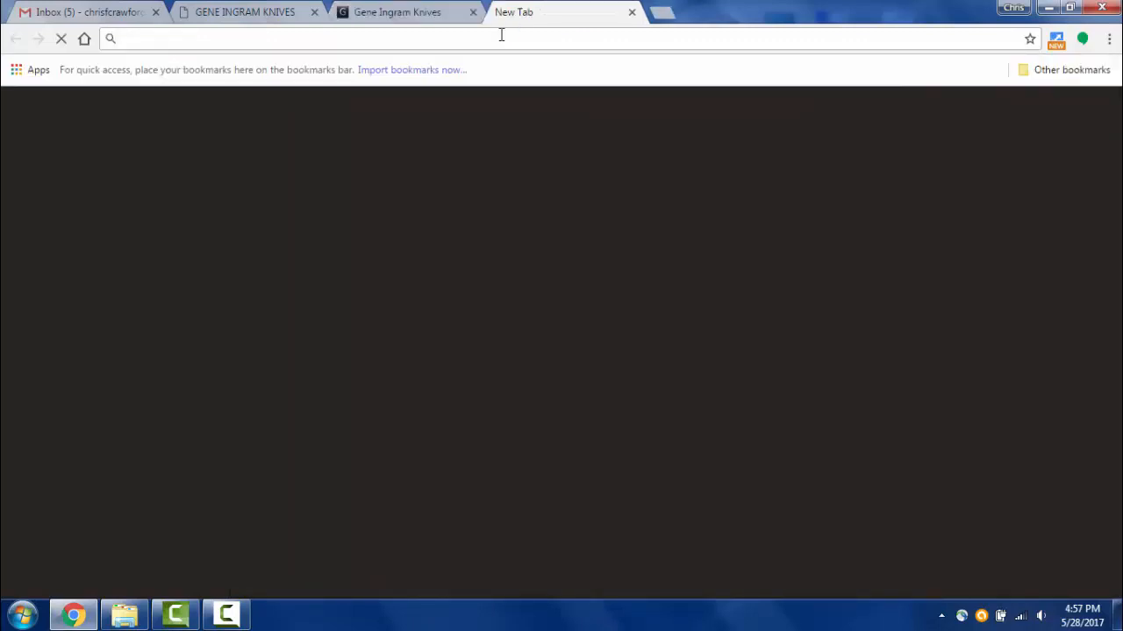
text(chri)
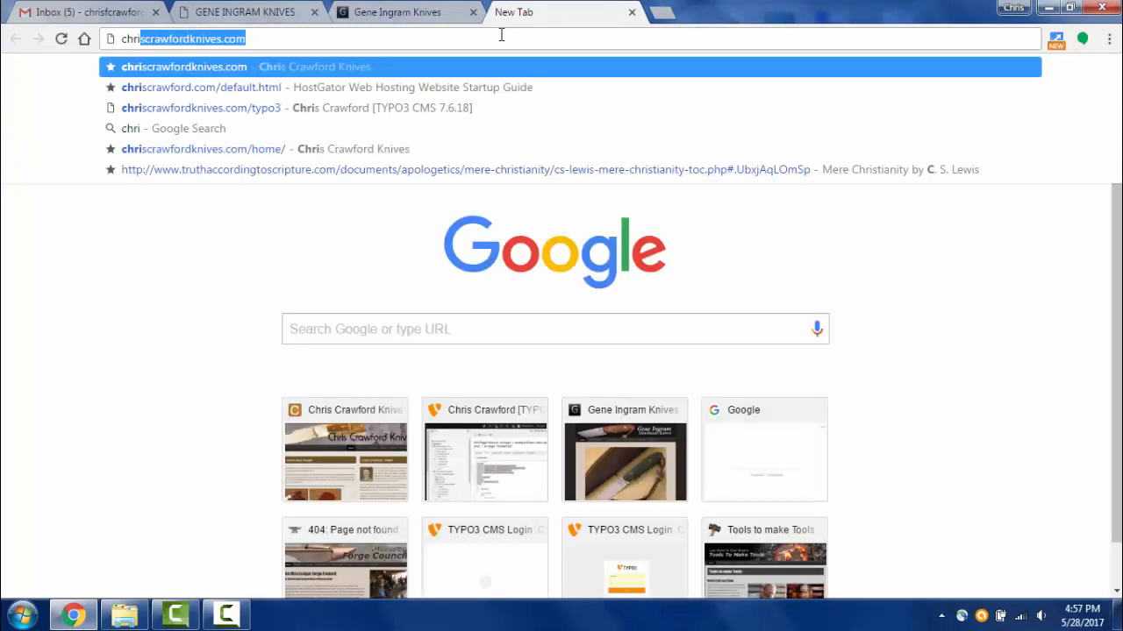
key(Return)
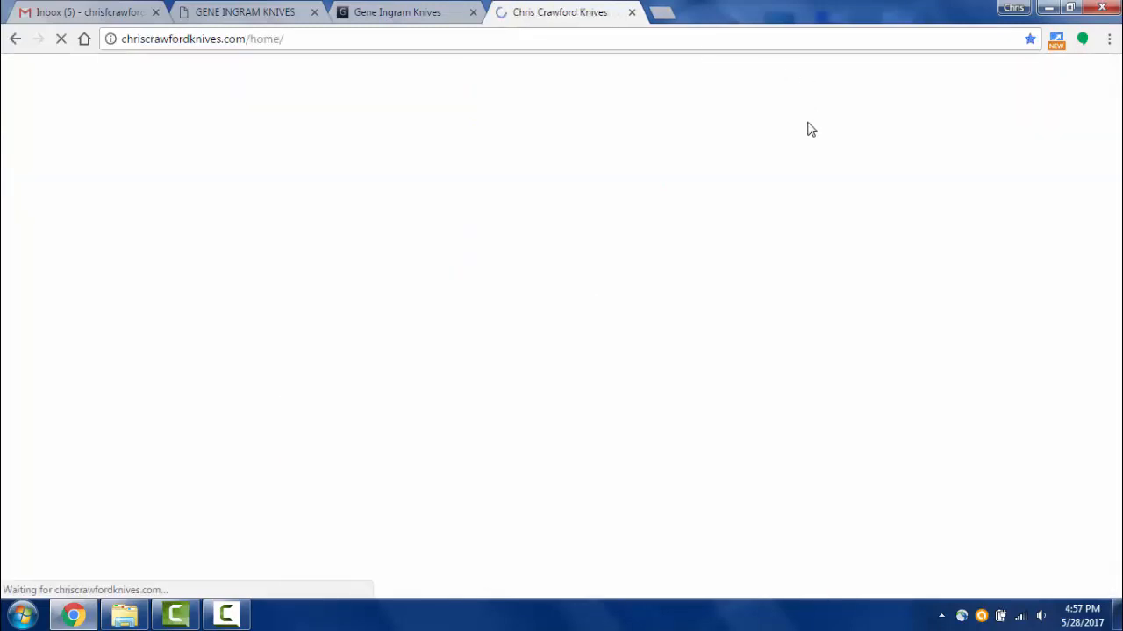
scroll(638, 313, down, 4)
scroll(621, 381, down, 15)
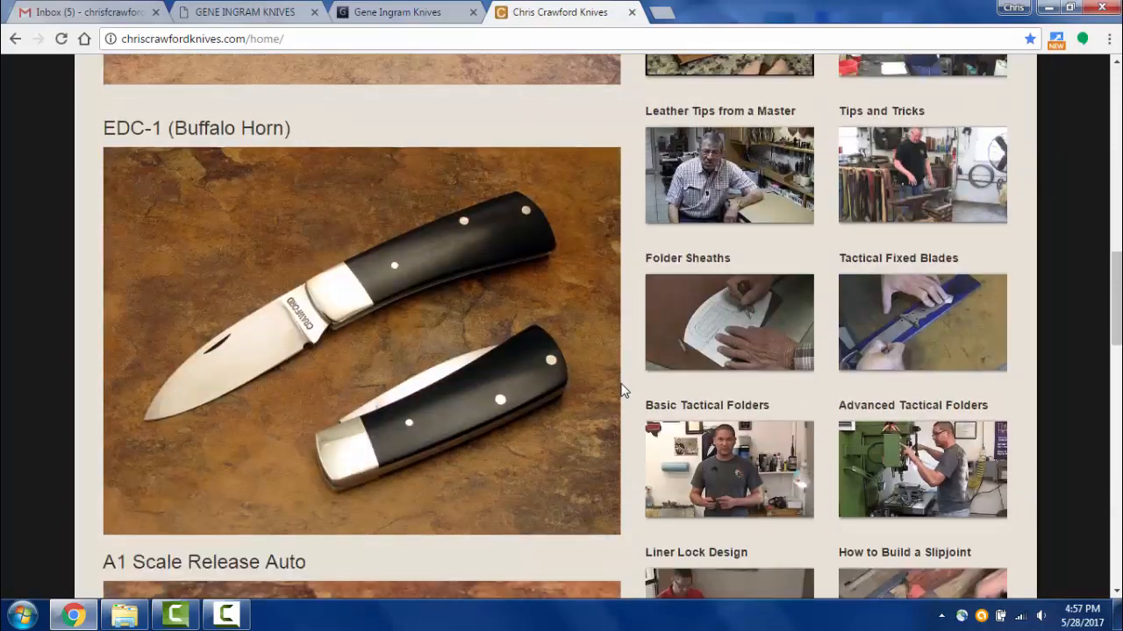
scroll(621, 392, up, 8)
scroll(623, 391, up, 11)
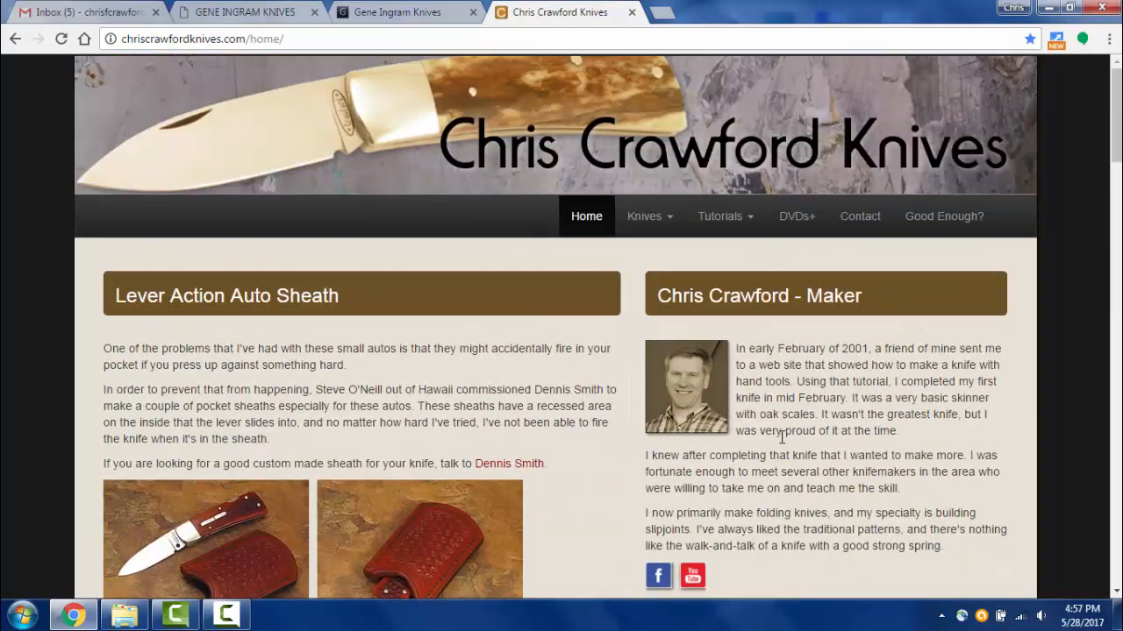
scroll(780, 435, down, 1)
scroll(257, 429, down, 5)
scroll(257, 426, up, 6)
click(379, 17)
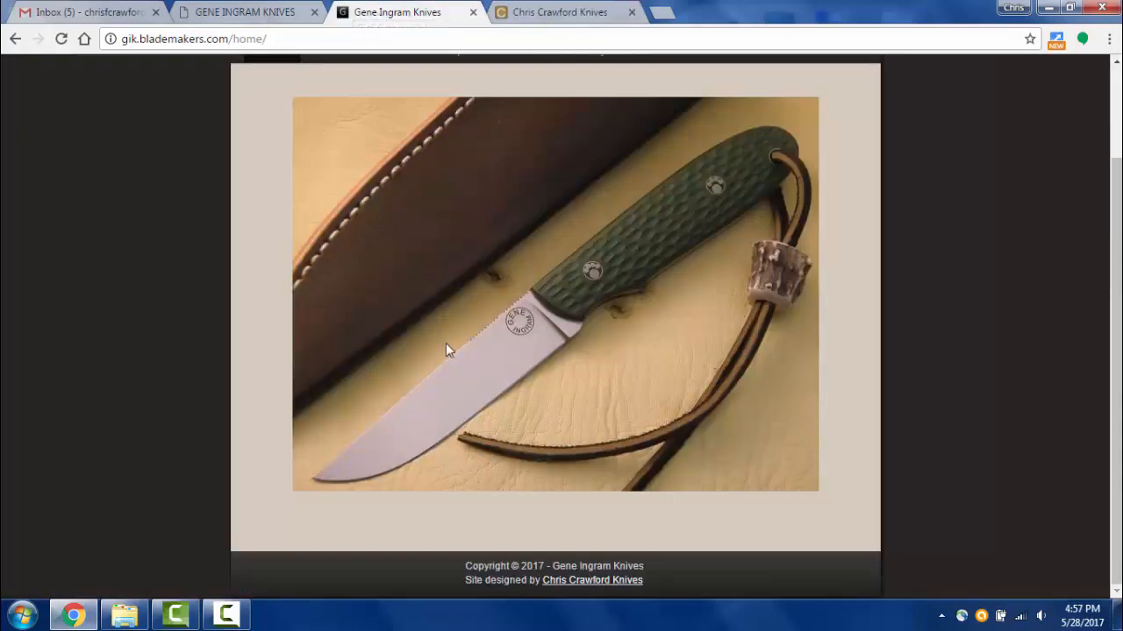
scroll(434, 378, up, 3)
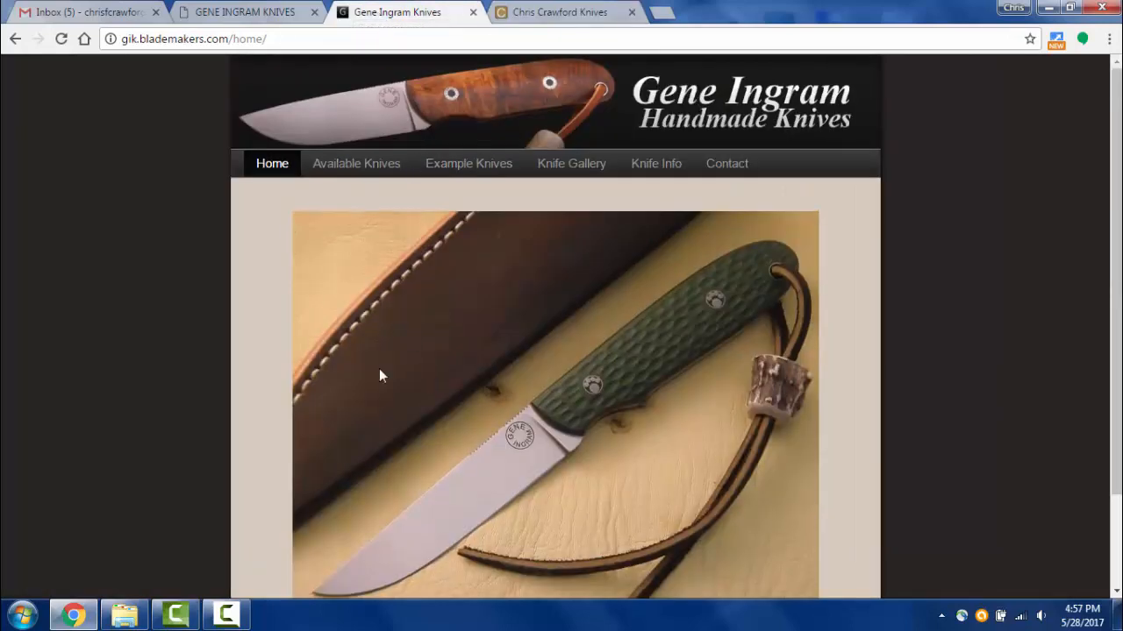
click(225, 16)
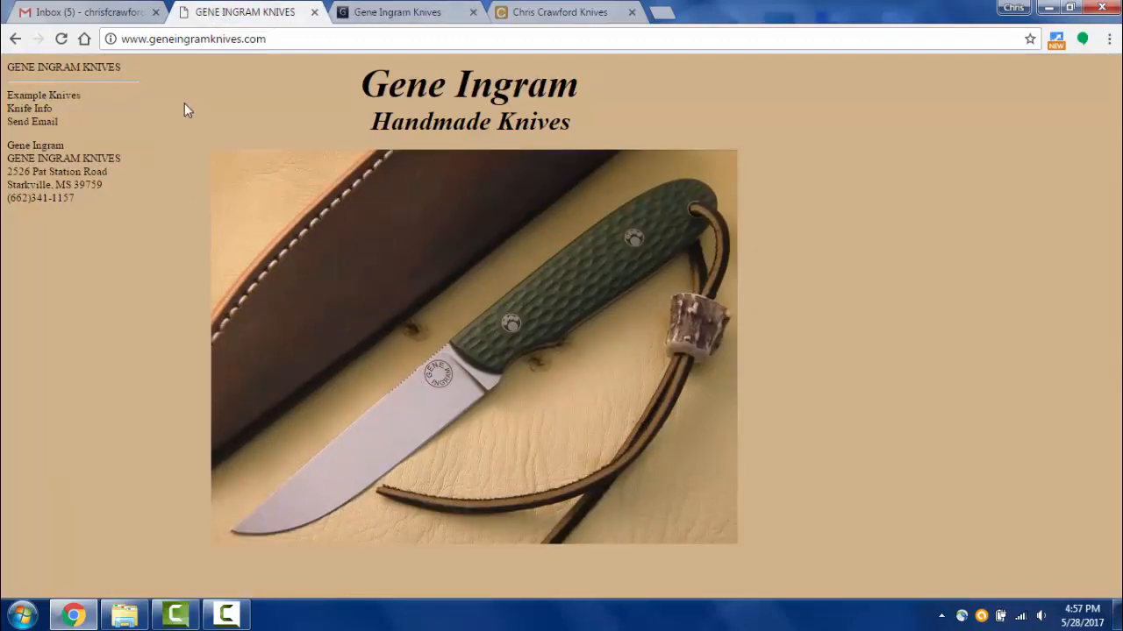
click(434, 14)
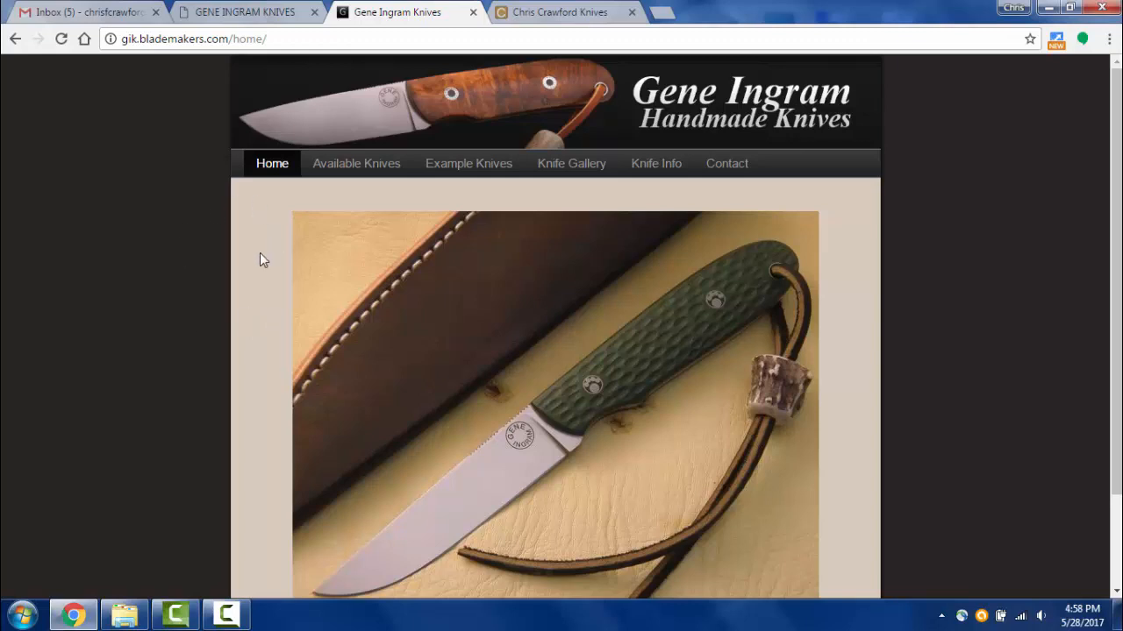
scroll(300, 290, down, 2)
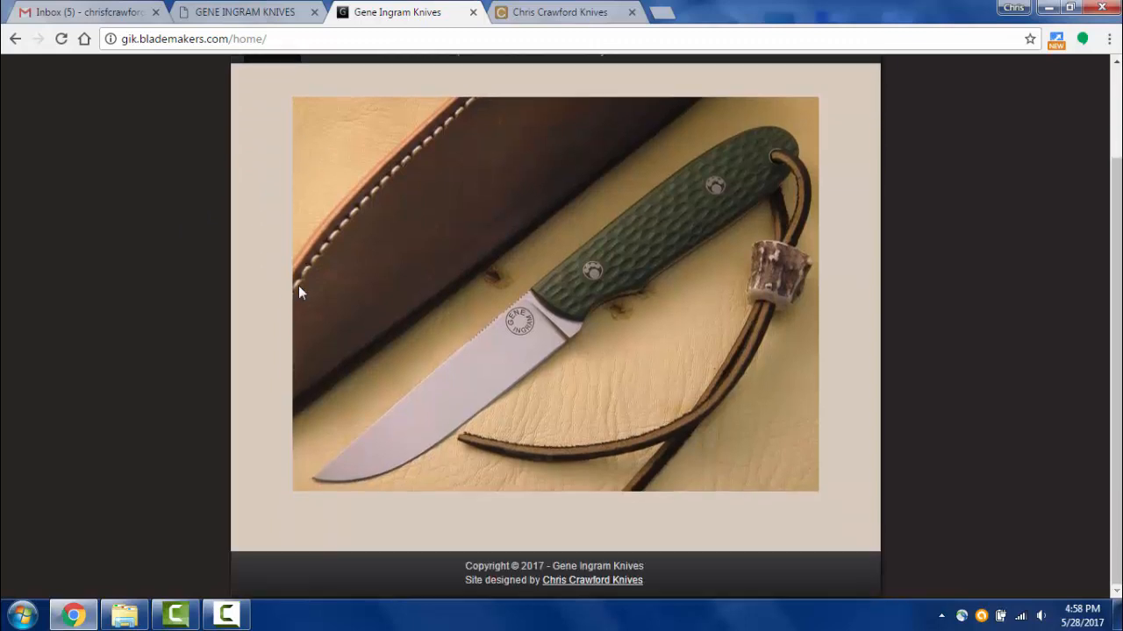
scroll(298, 285, up, 1)
scroll(288, 292, down, 1)
scroll(457, 285, up, 1)
scroll(453, 289, down, 1)
scroll(453, 288, up, 1)
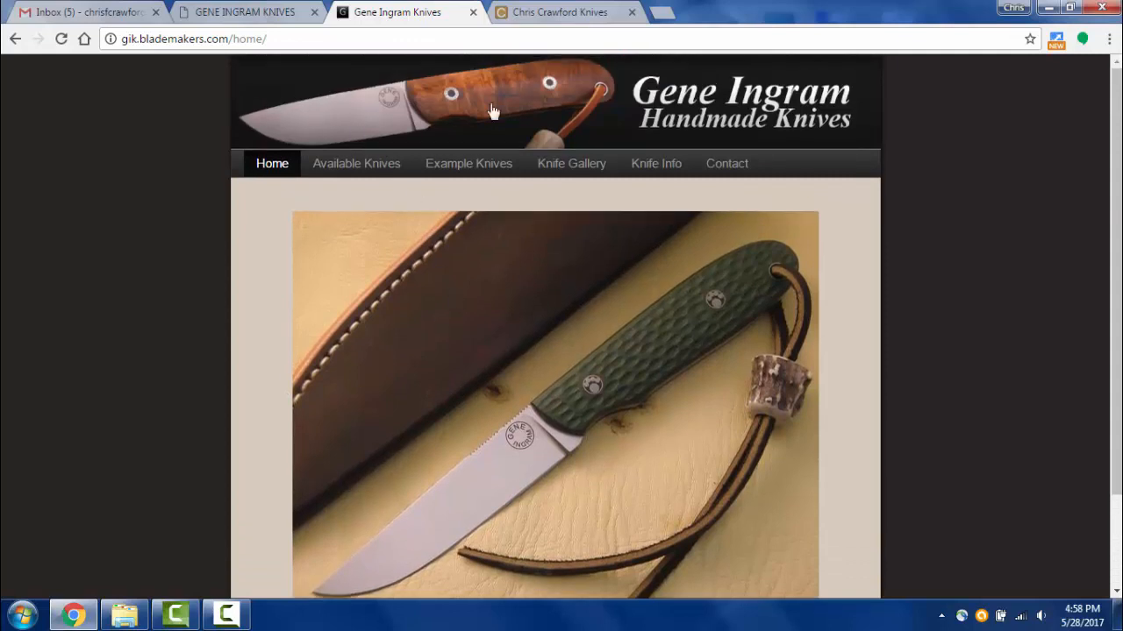
click(472, 126)
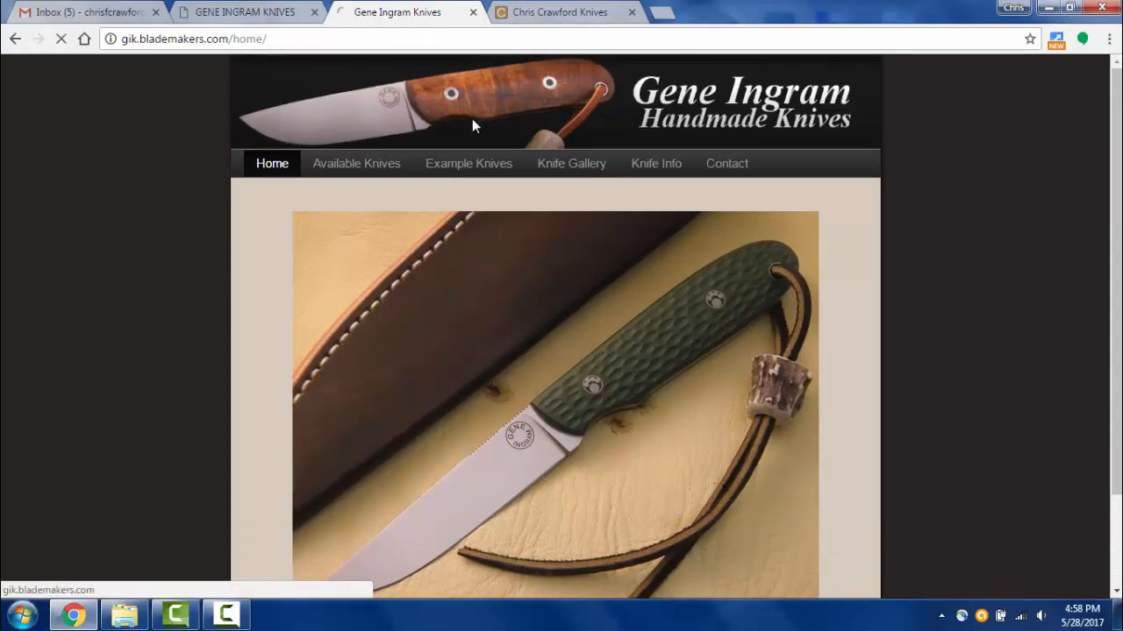
click(344, 176)
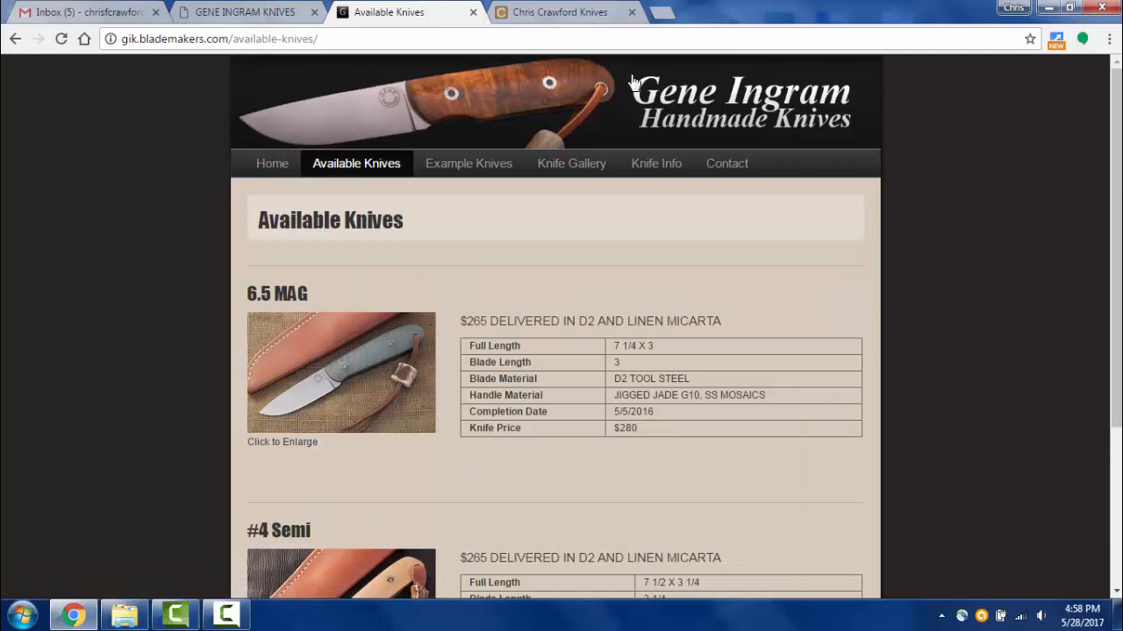
click(615, 99)
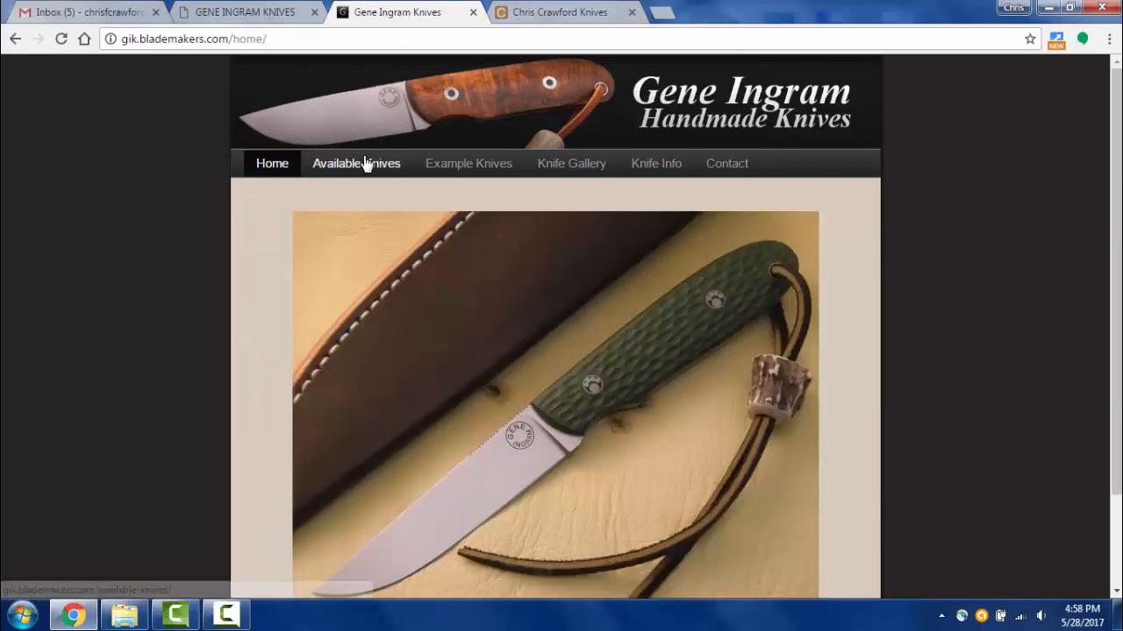
scroll(526, 491, down, 5)
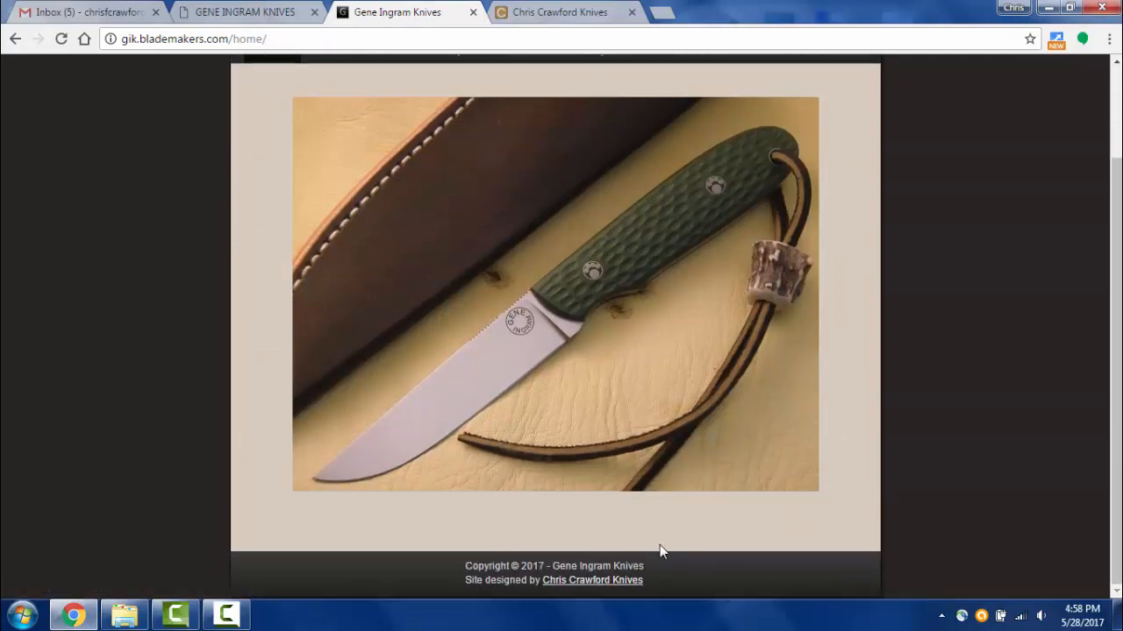
scroll(659, 544, up, 5)
scroll(649, 518, down, 2)
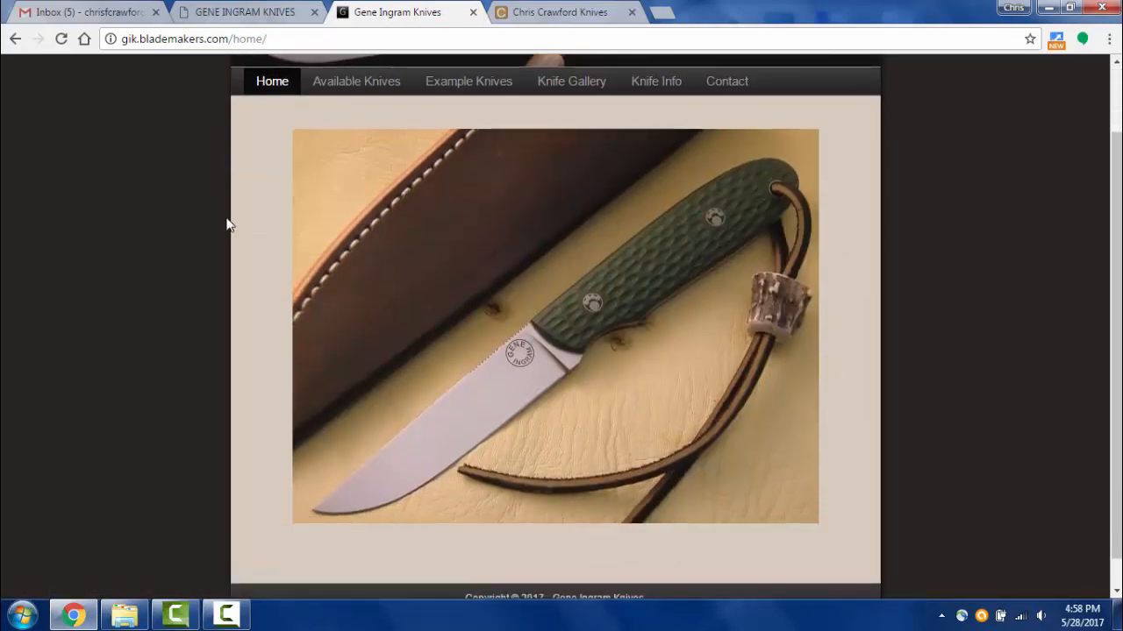
click(263, 12)
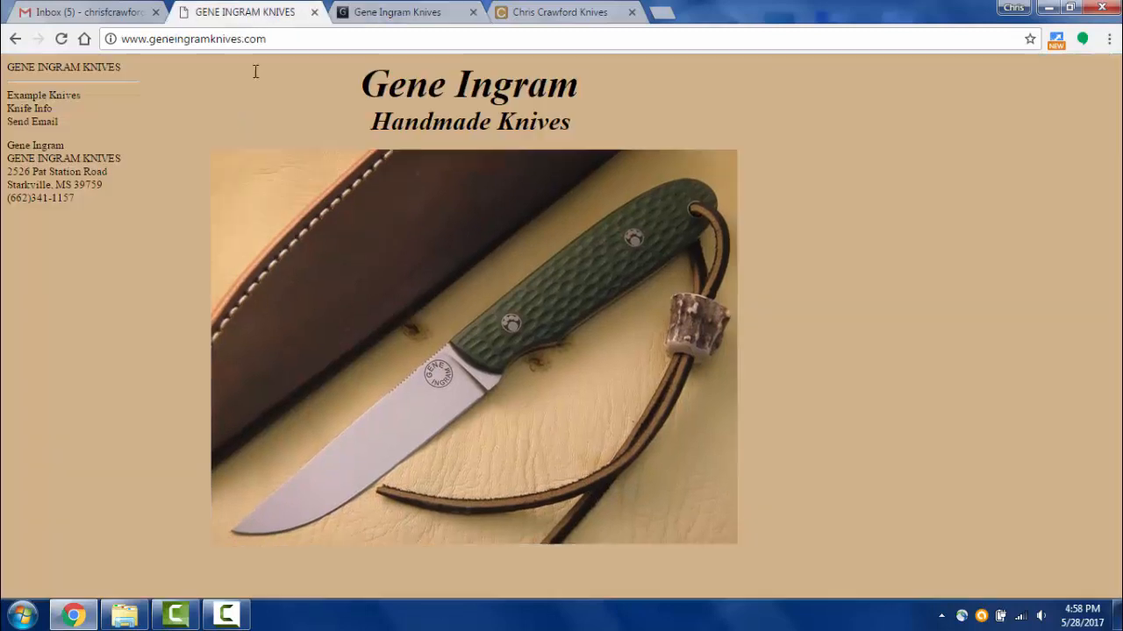
click(347, 9)
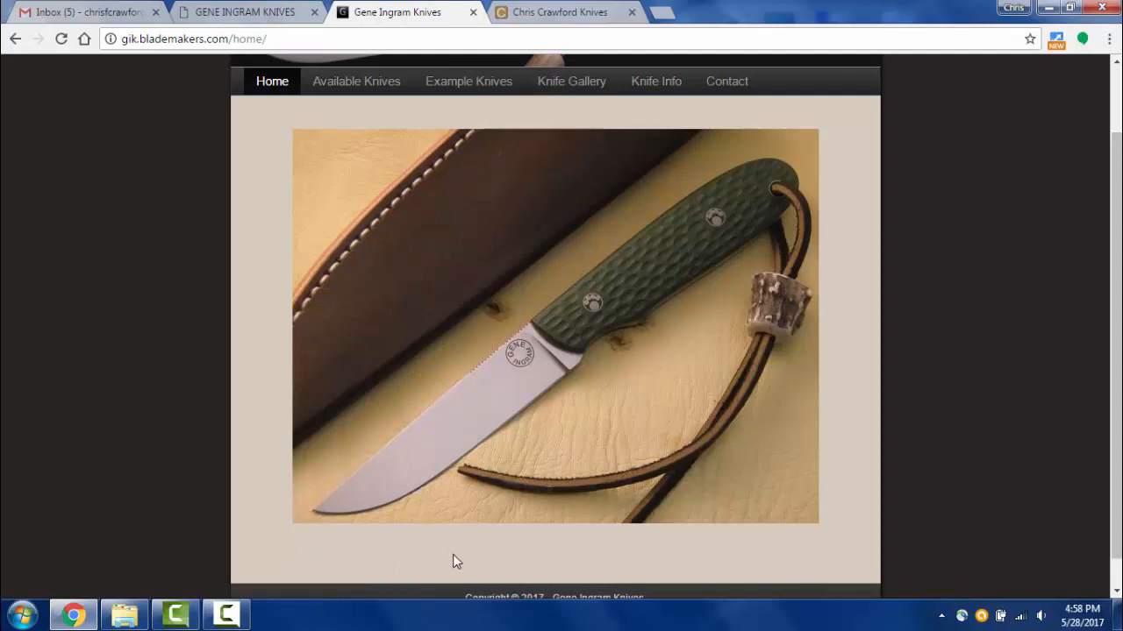
scroll(447, 555, down, 1)
scroll(474, 427, up, 3)
scroll(605, 370, down, 3)
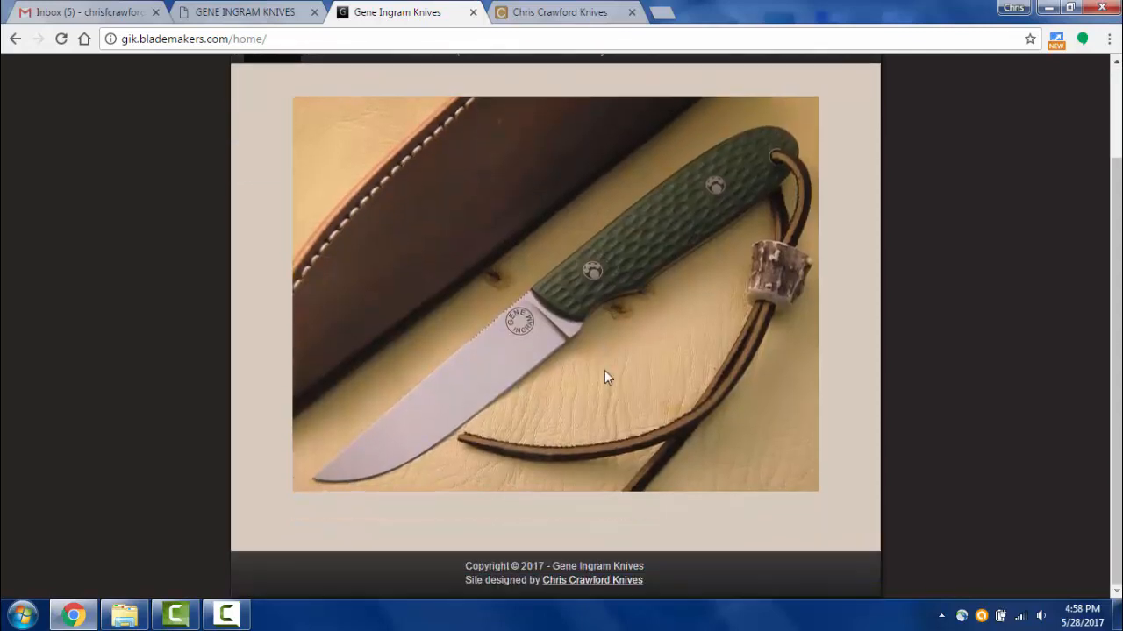
scroll(579, 329, up, 2)
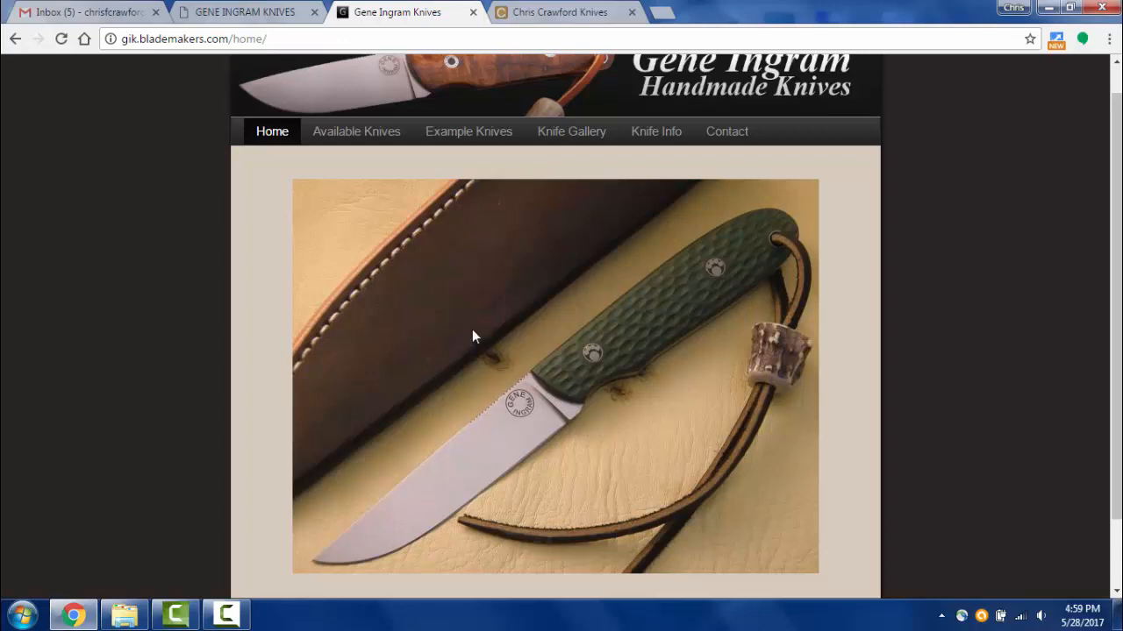
scroll(472, 336, down, 2)
scroll(472, 336, up, 2)
- Change the site address from home/ to typo3/ and log in to the TYPO3 backend
click(326, 35)
click(269, 44)
drag(233, 38, 316, 76)
key(BackSpace)
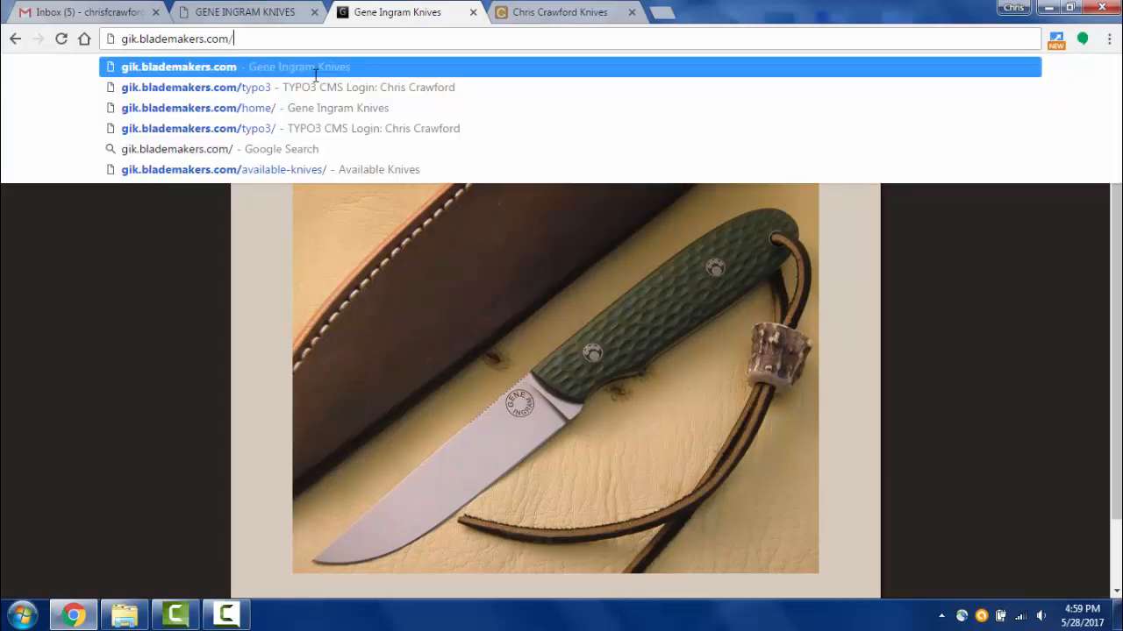
text(typo3/)
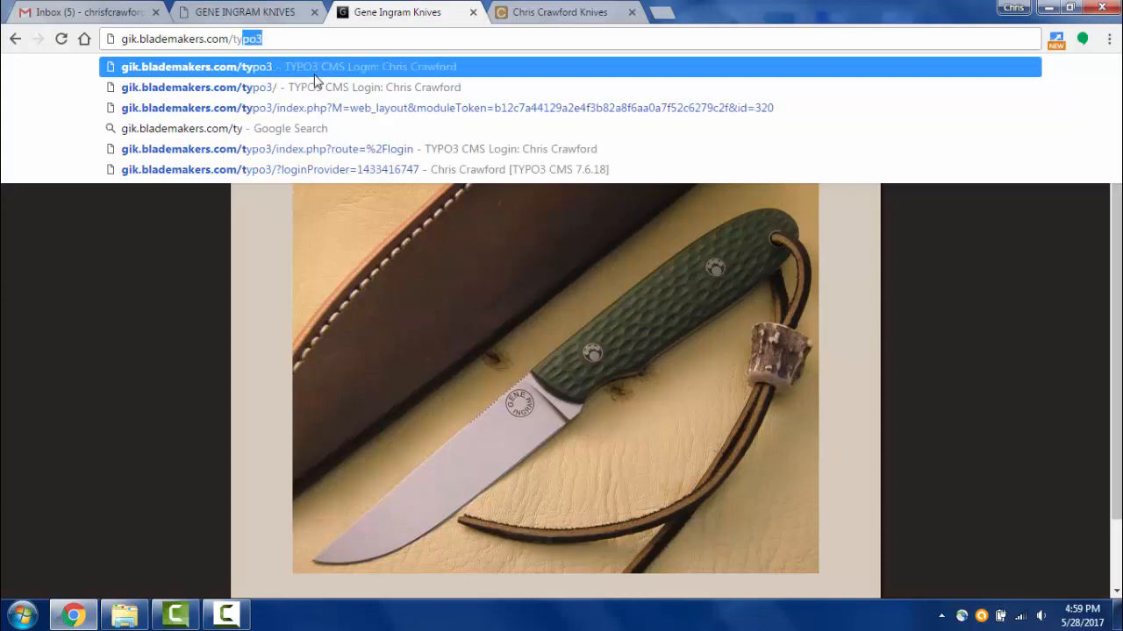
key(Return)
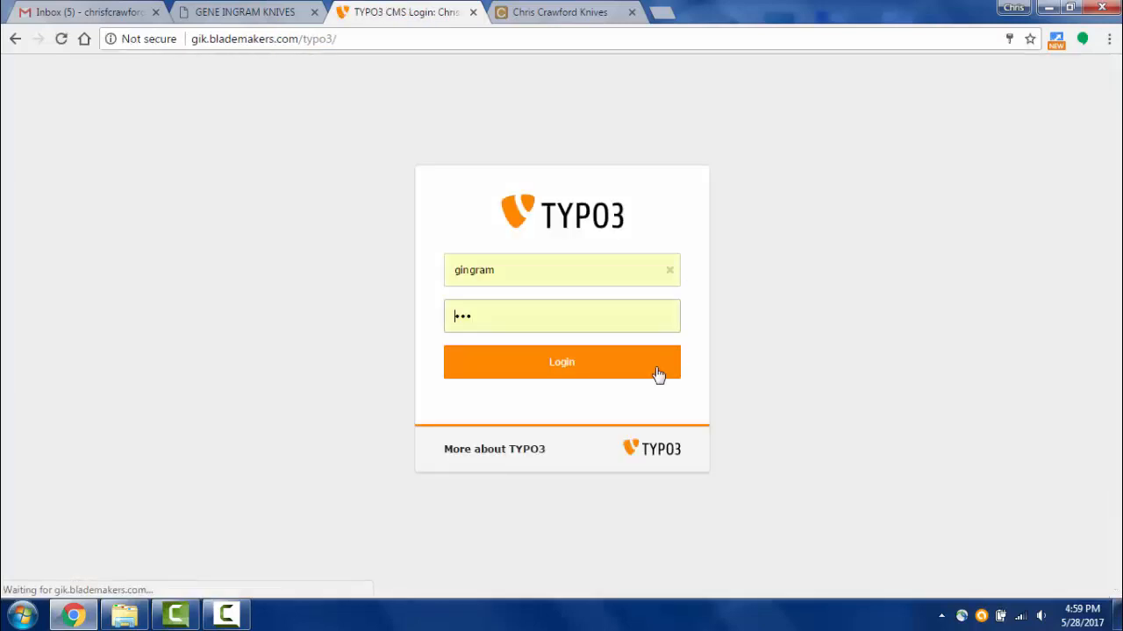
click(569, 368)
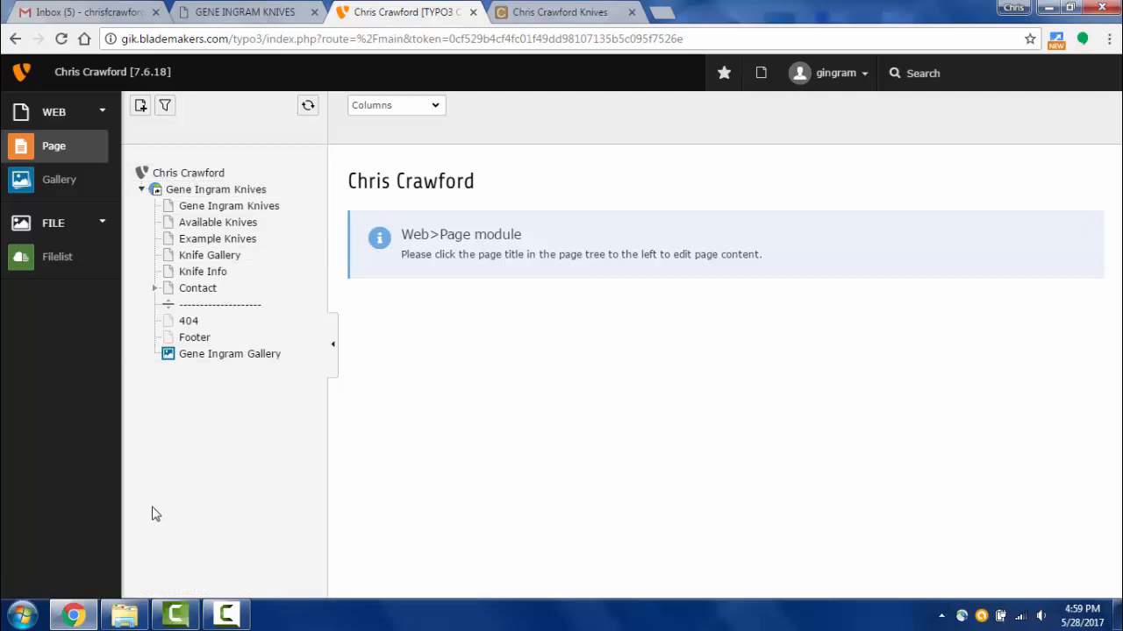
- Select the Gene Ingram Knives home page in the page tree and preview it live
click(203, 191)
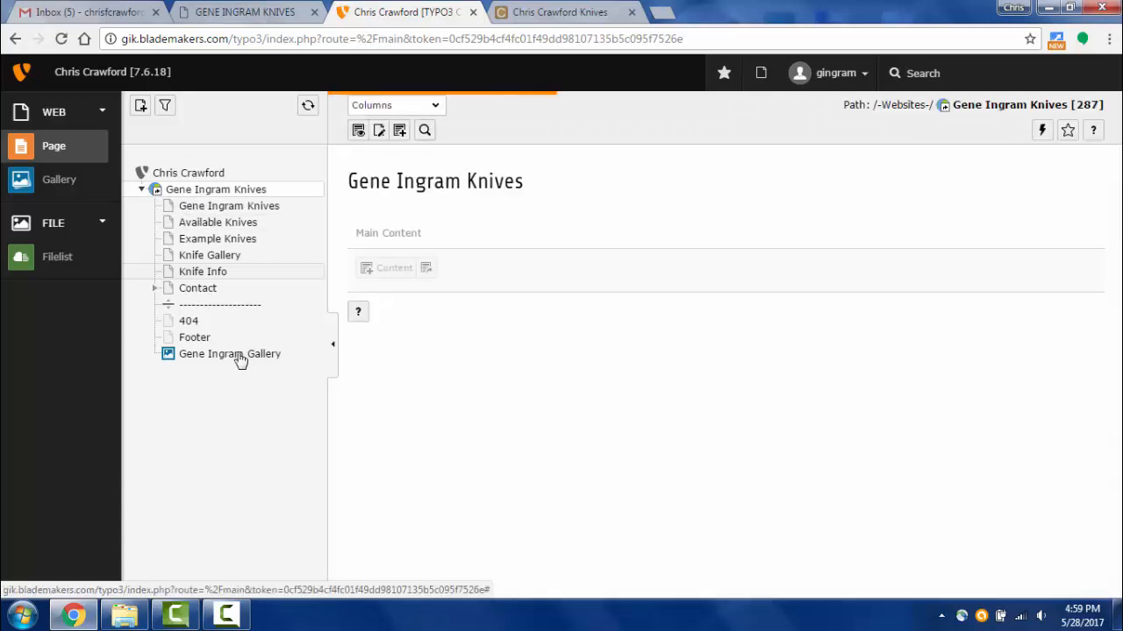
click(208, 207)
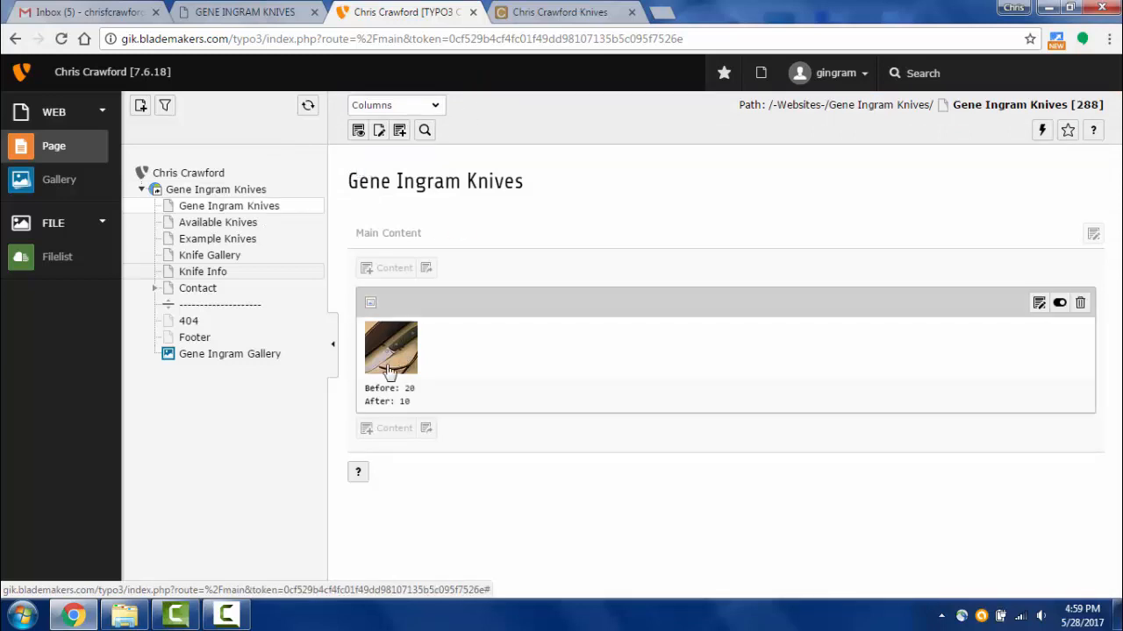
click(359, 131)
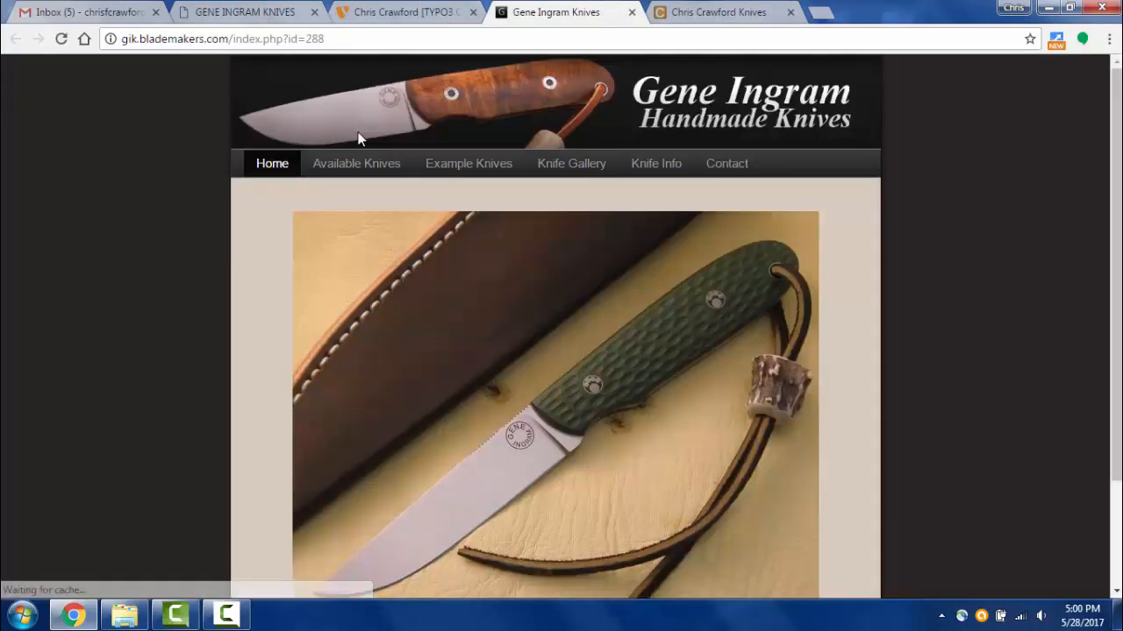
scroll(362, 289, down, 3)
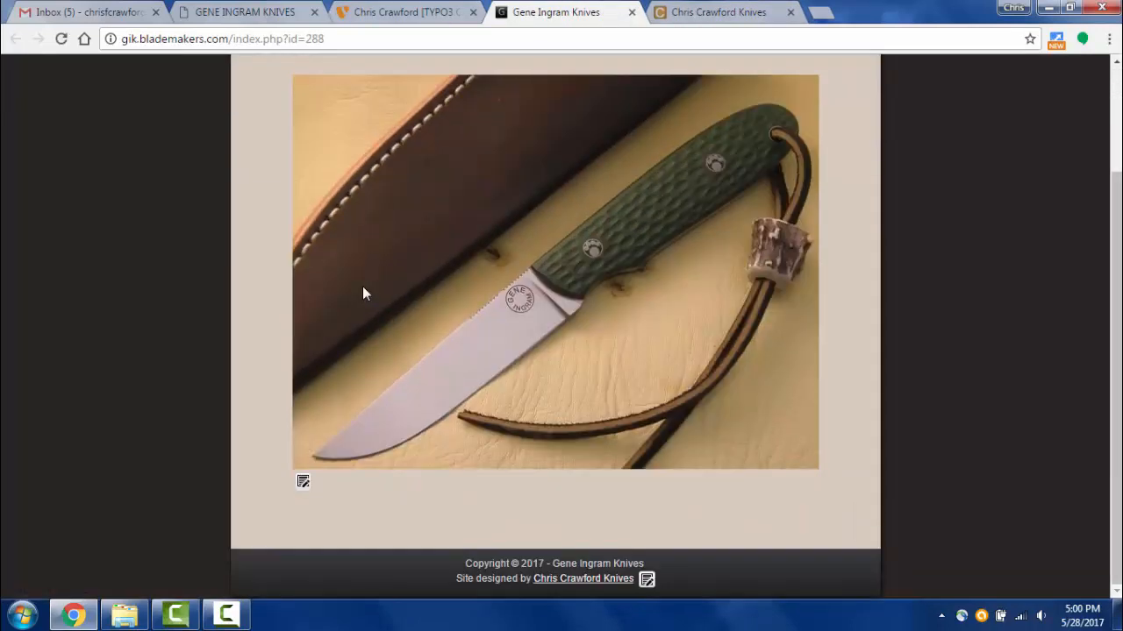
scroll(334, 422, up, 1)
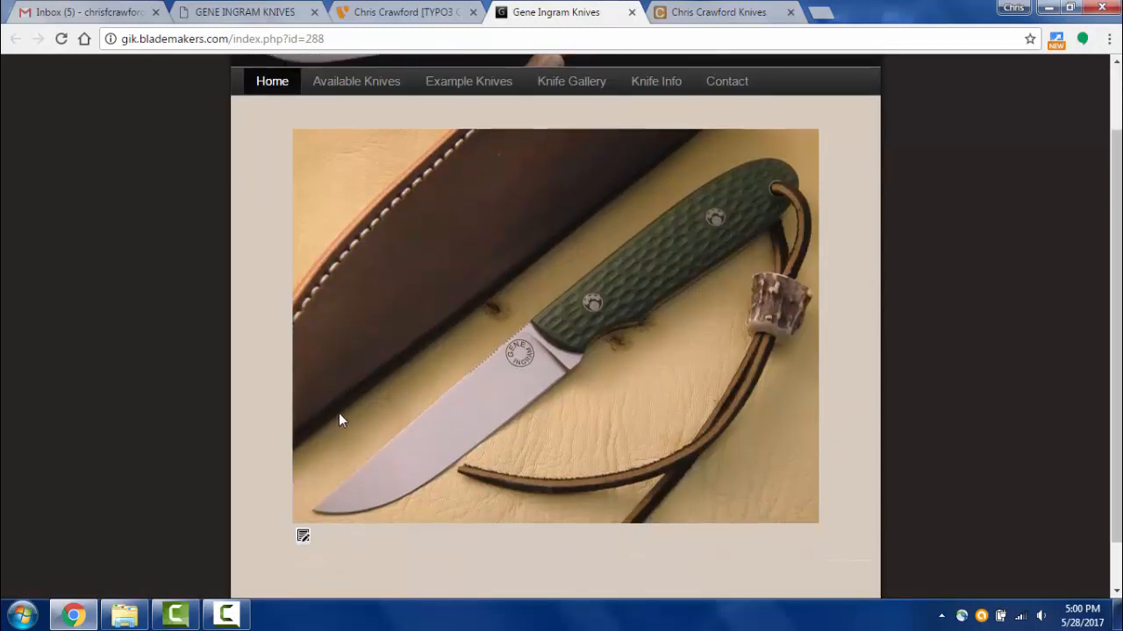
scroll(339, 420, up, 2)
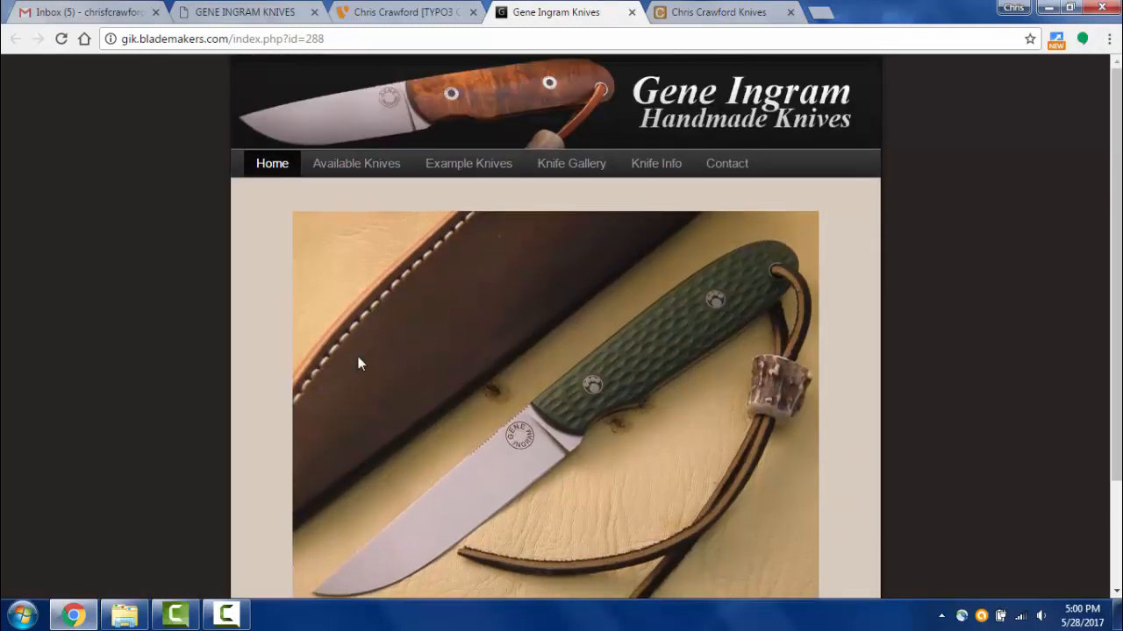
- Back in the backend, review the Main Content column and open the Gallery module
click(409, 13)
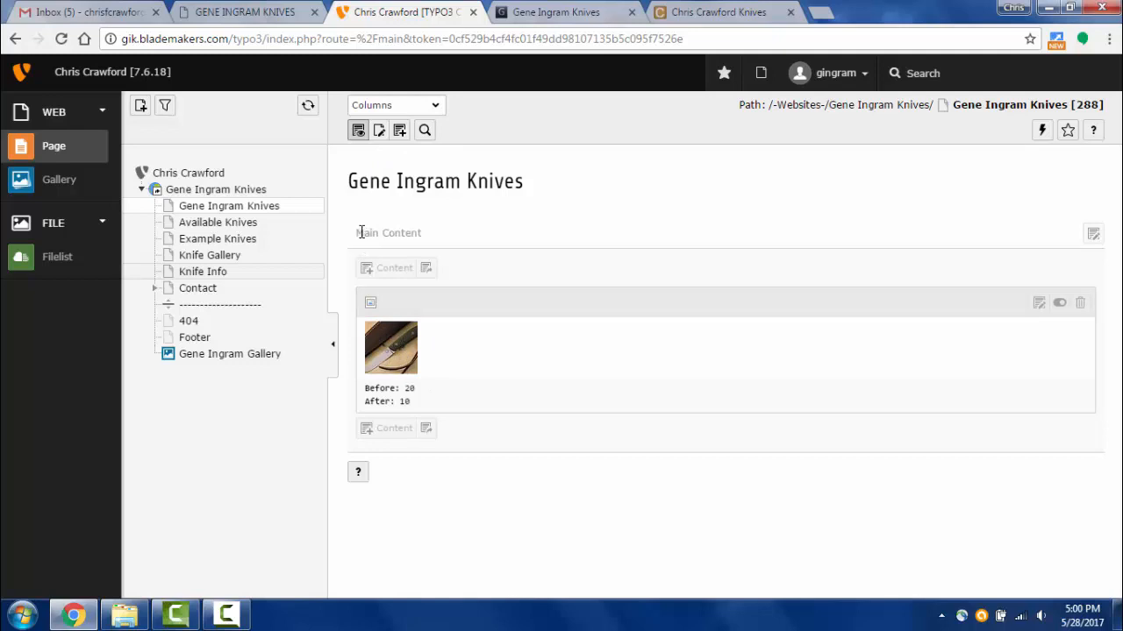
drag(361, 232, 429, 225)
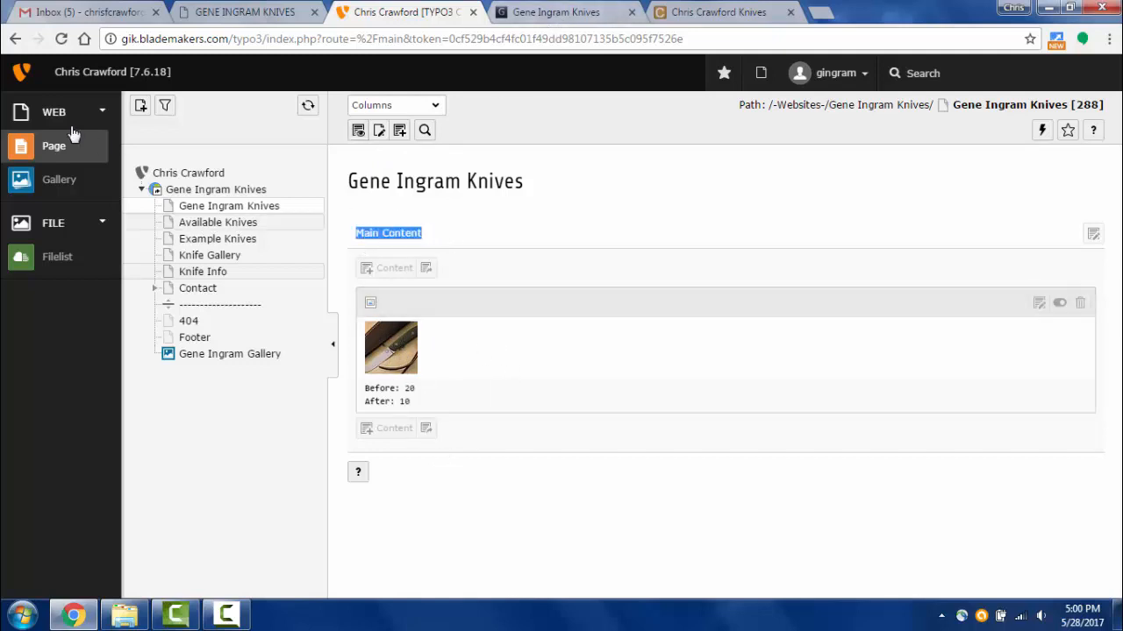
click(55, 147)
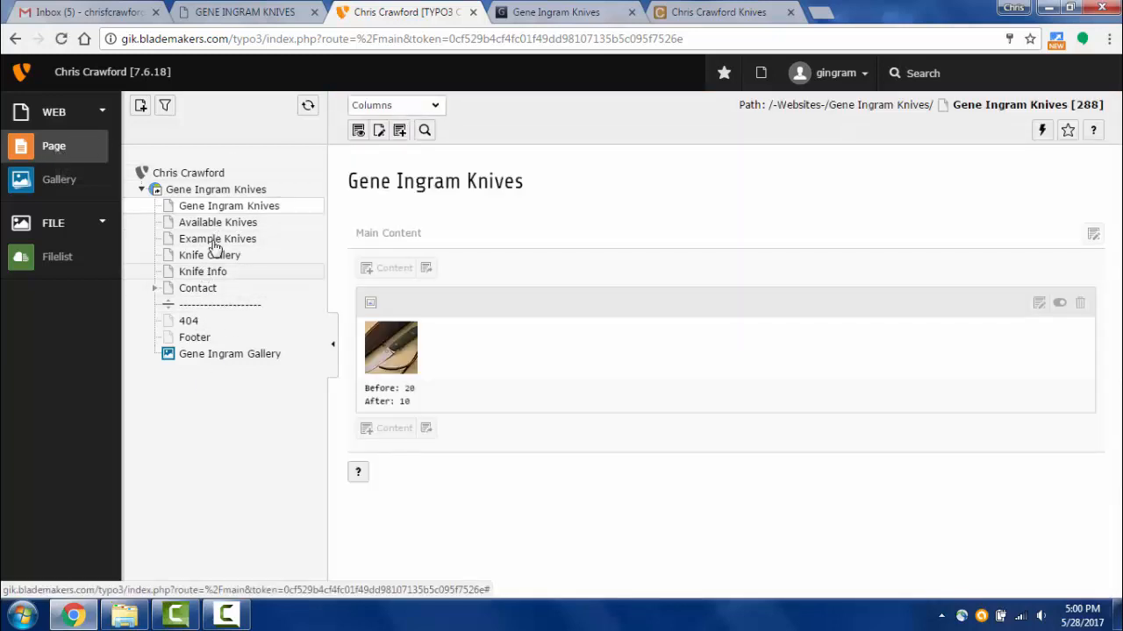
click(61, 191)
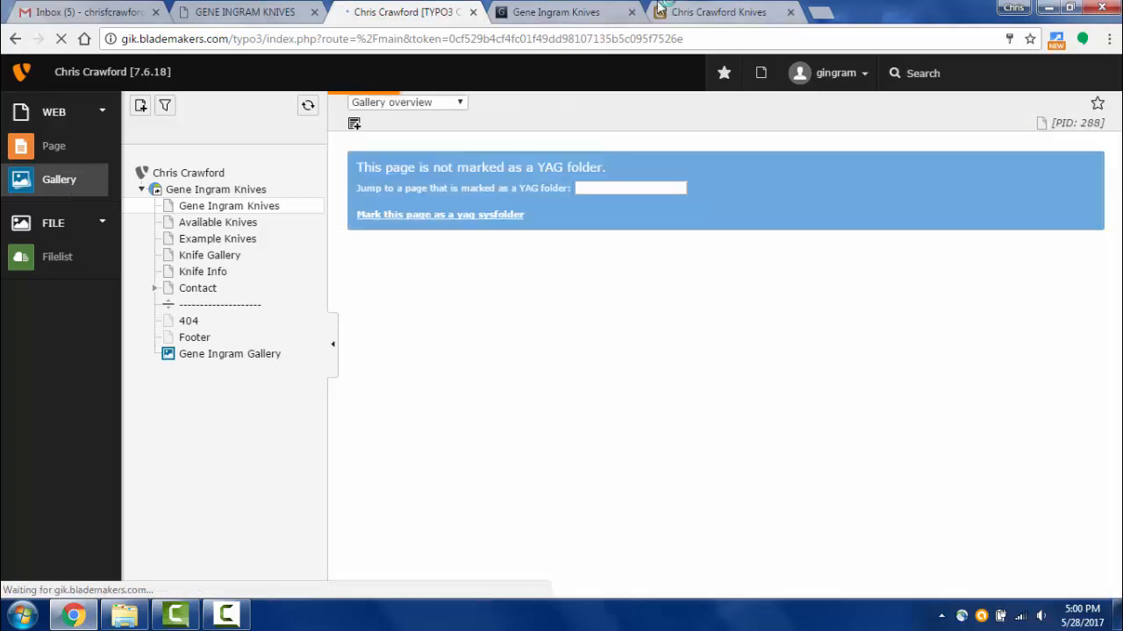
click(574, 11)
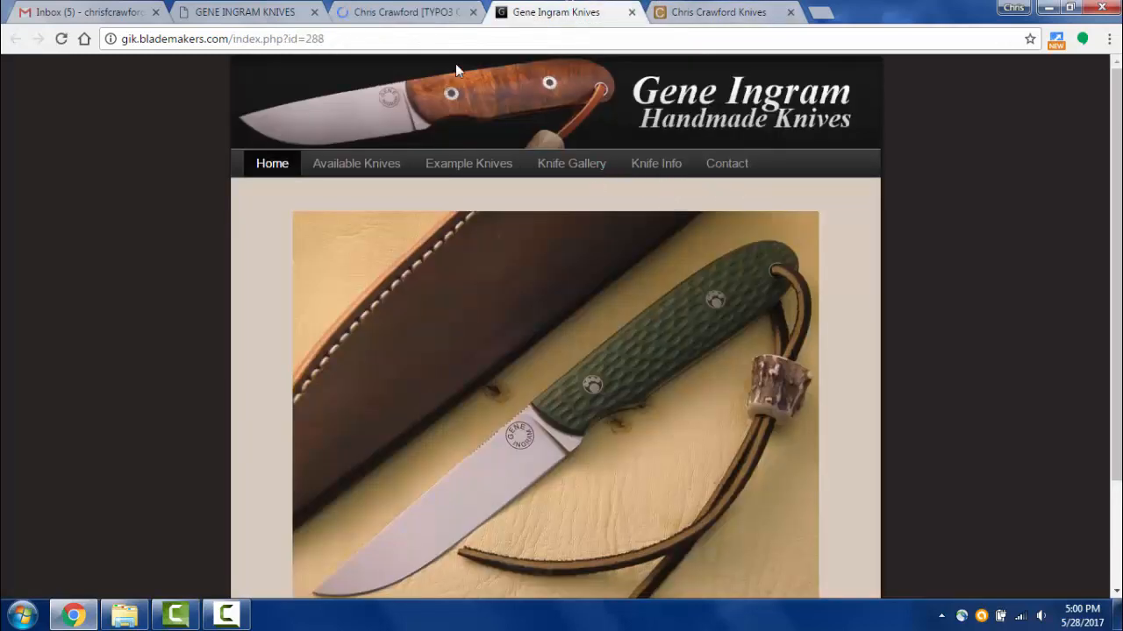
click(406, 14)
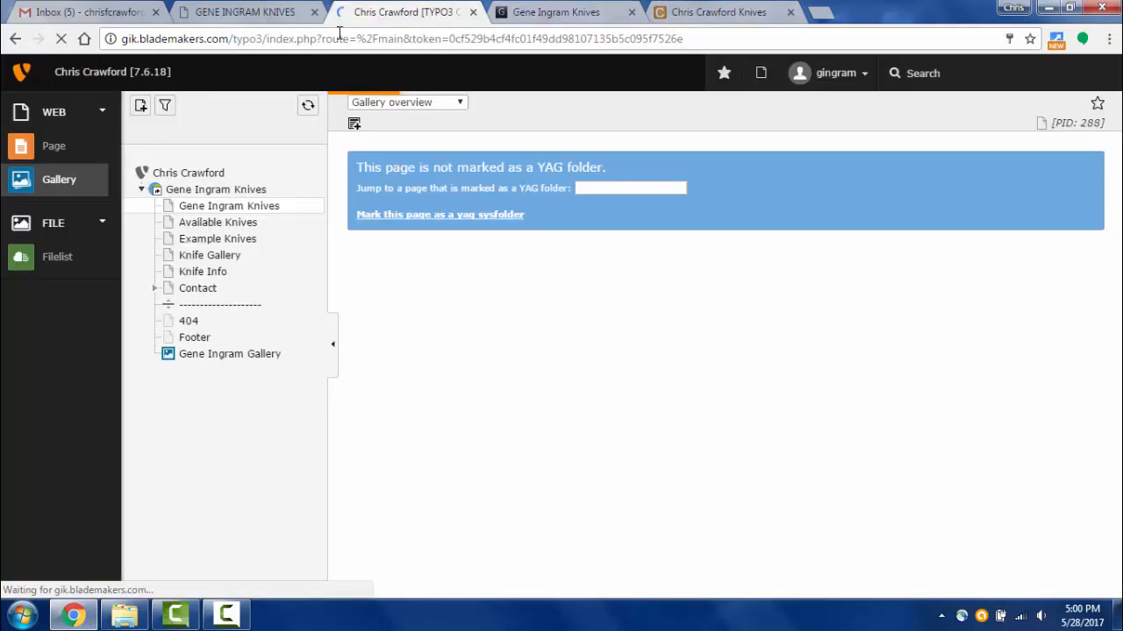
- Browse the 38 knife photos in the Filelist images folder, then glance at the live site
click(50, 254)
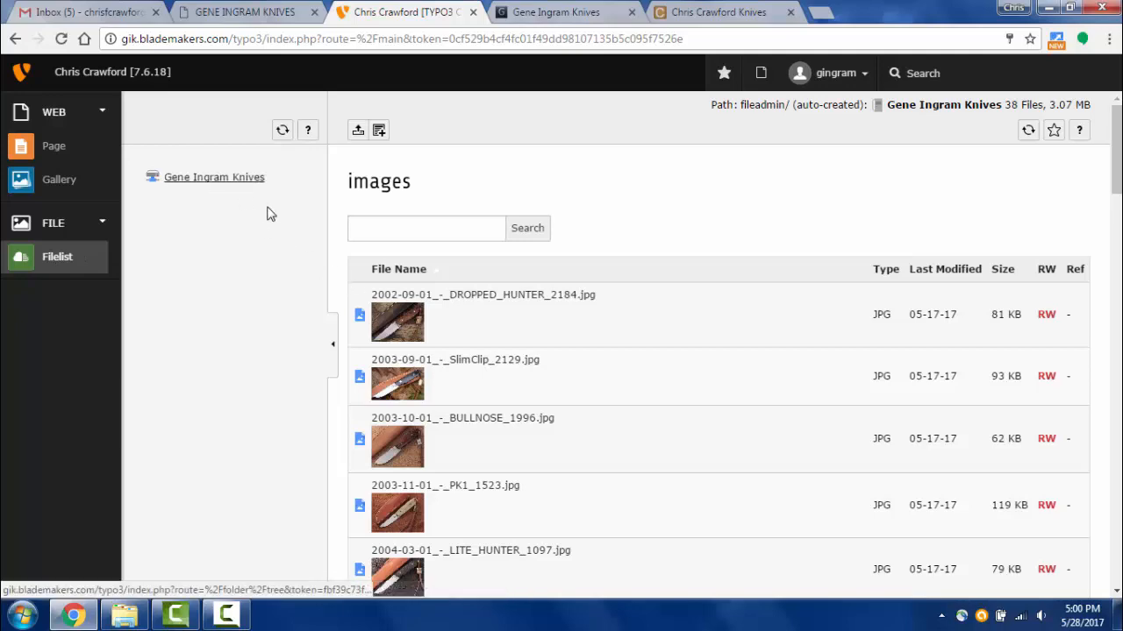
scroll(599, 286, down, 1)
scroll(636, 430, down, 13)
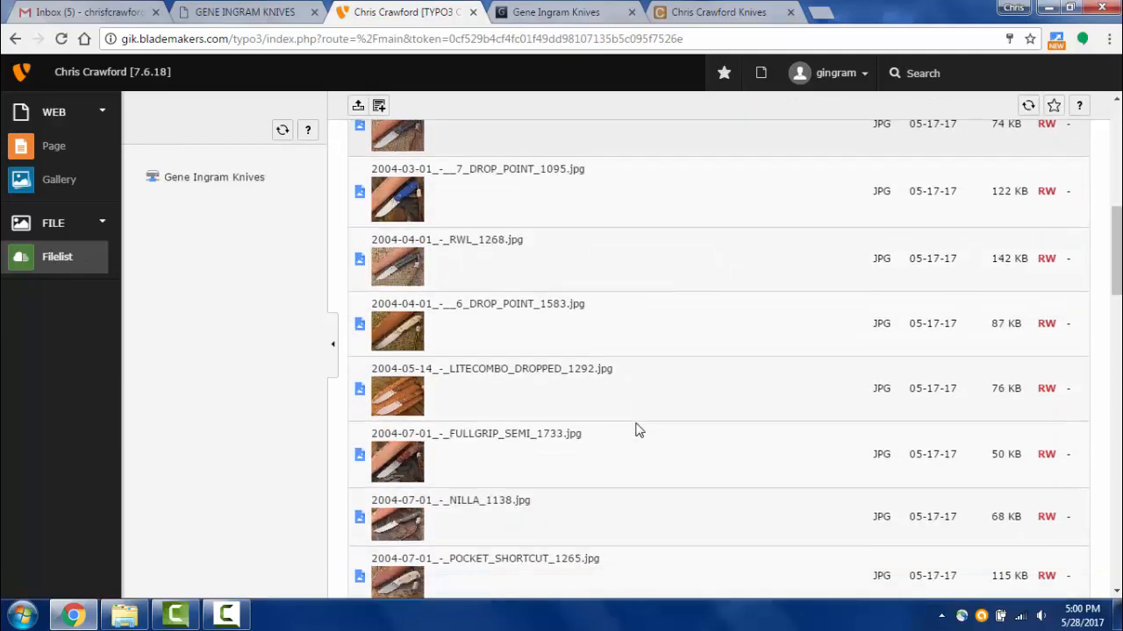
scroll(639, 430, down, 11)
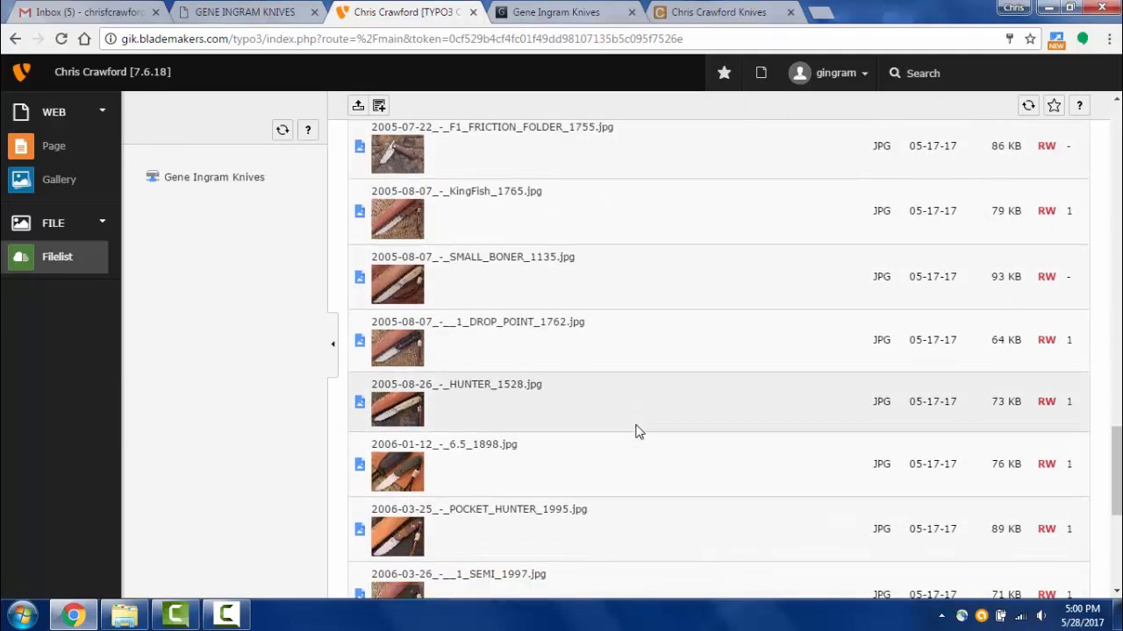
scroll(638, 432, up, 11)
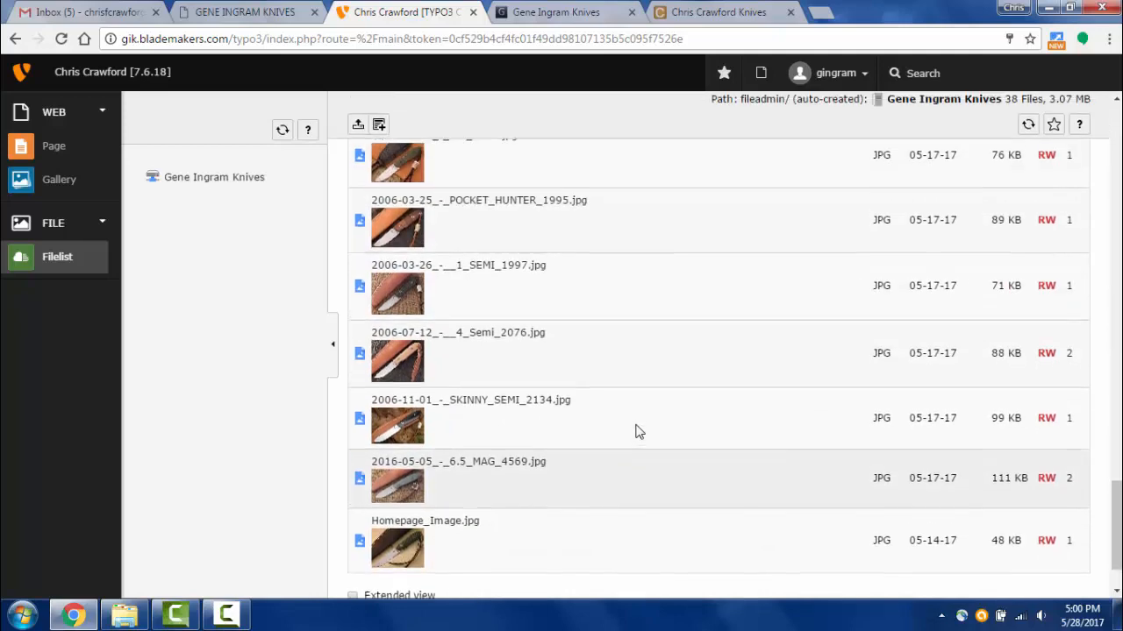
scroll(639, 432, up, 14)
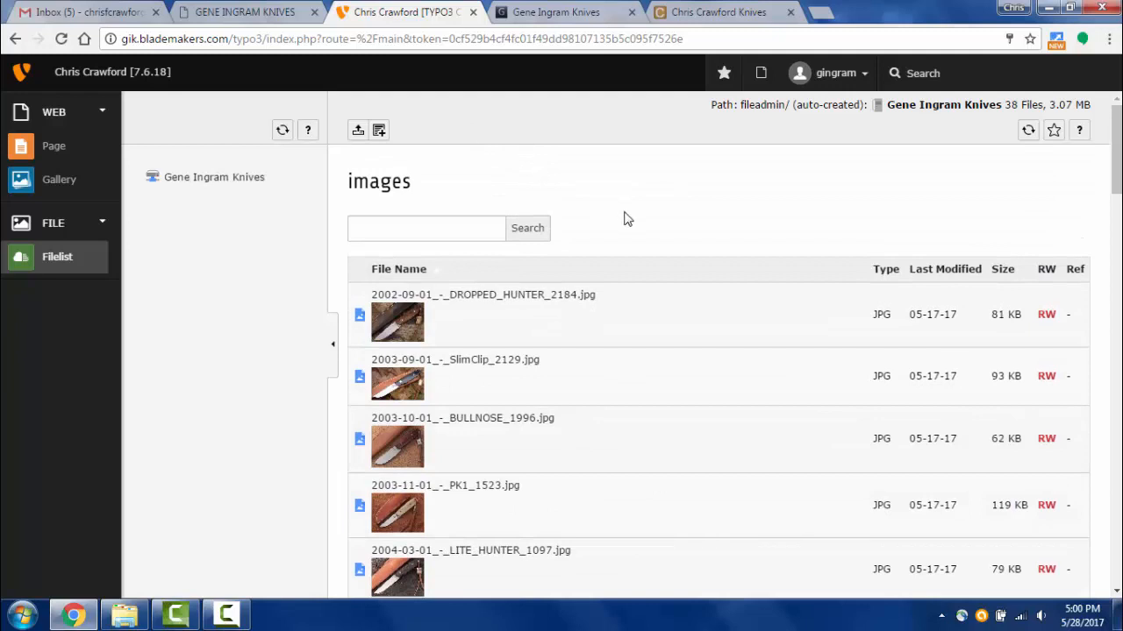
click(546, 10)
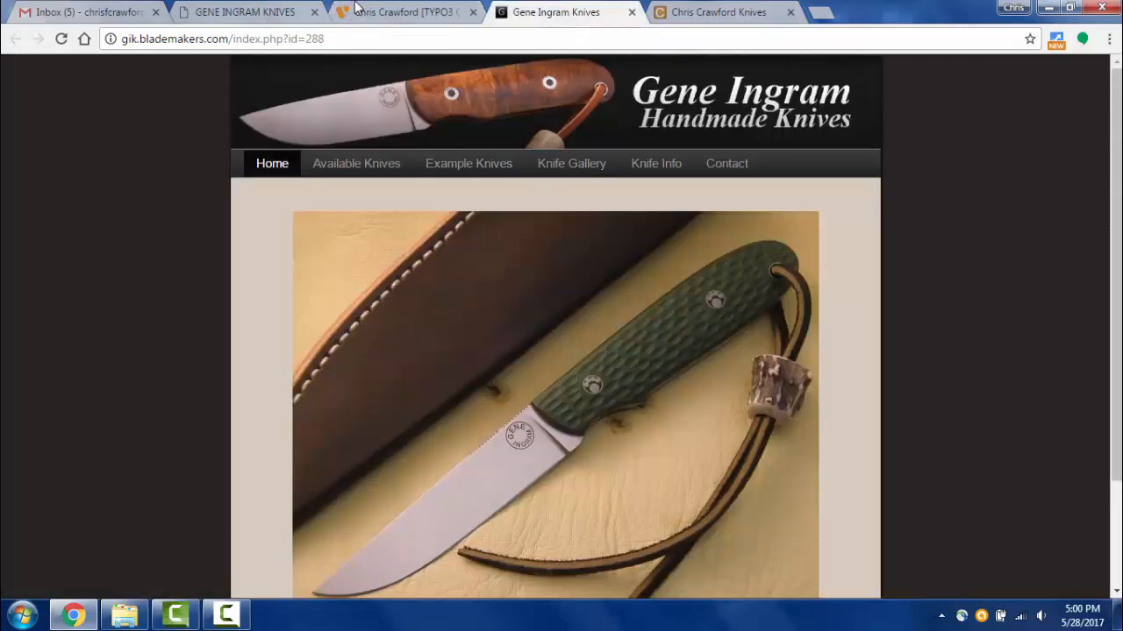
click(386, 12)
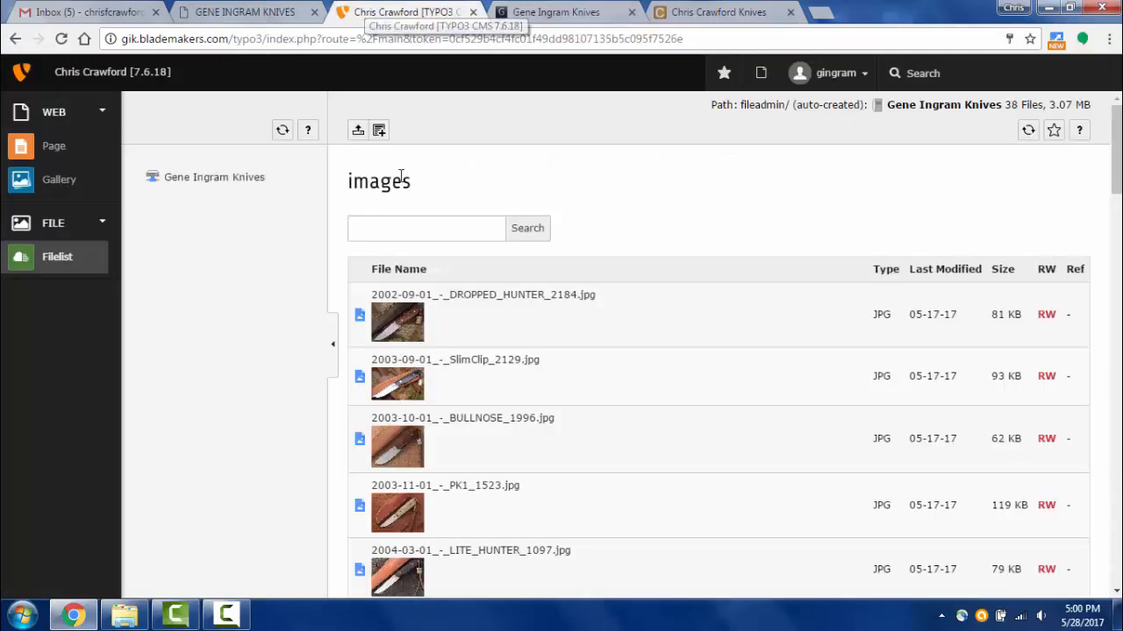
- Hide the knife image element, confirm it vanishes on the live homepage, then unhide it and open it for editing
click(61, 147)
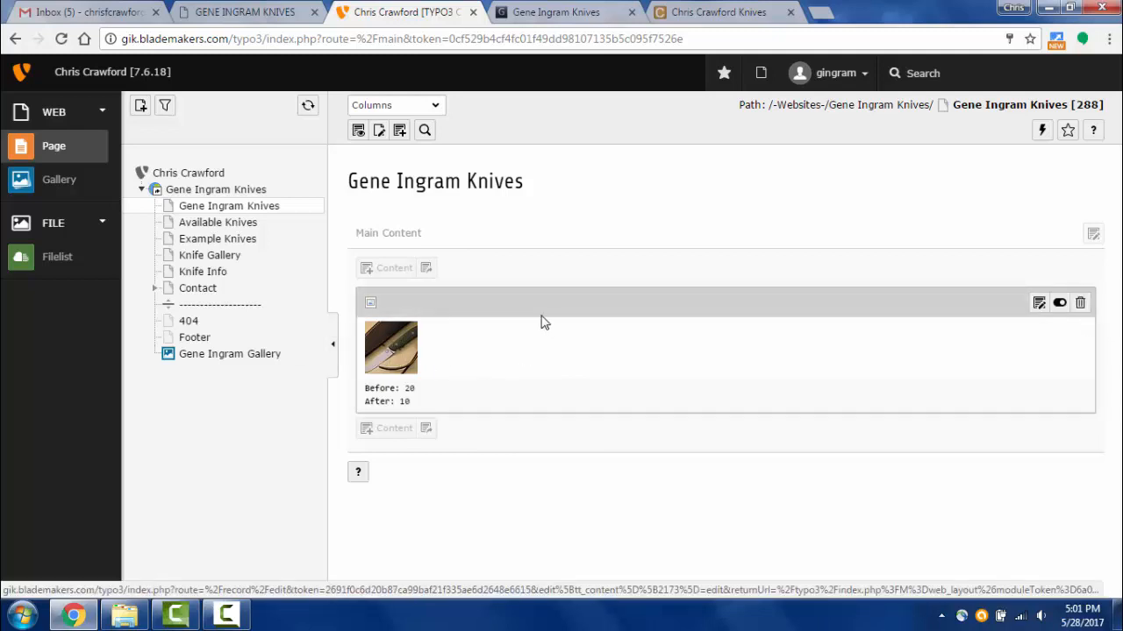
click(1060, 305)
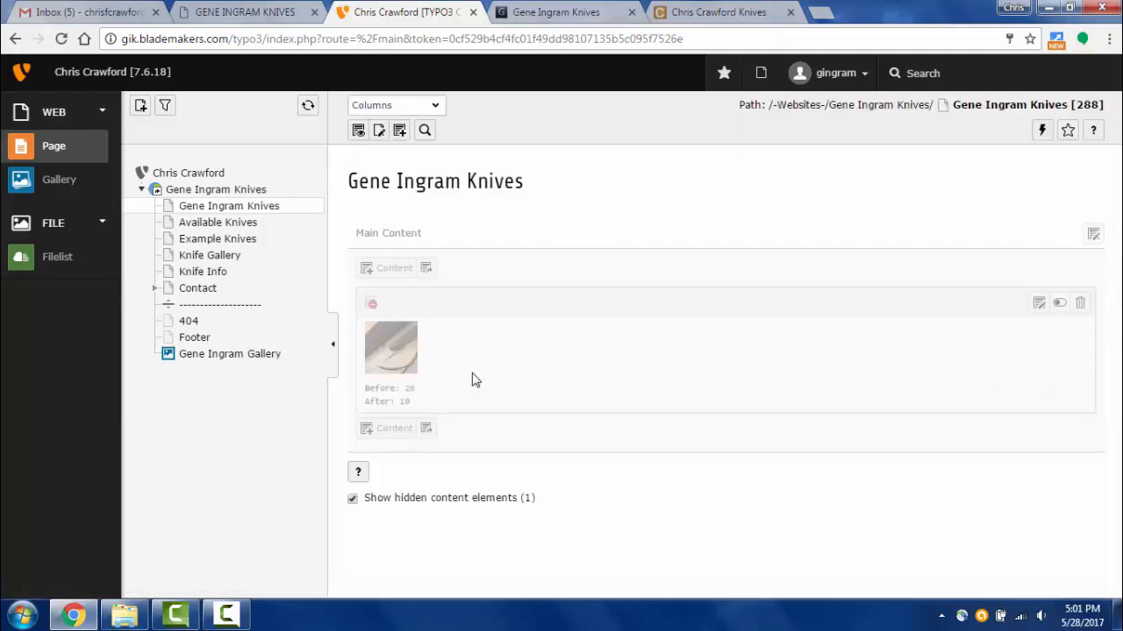
click(522, 9)
click(74, 41)
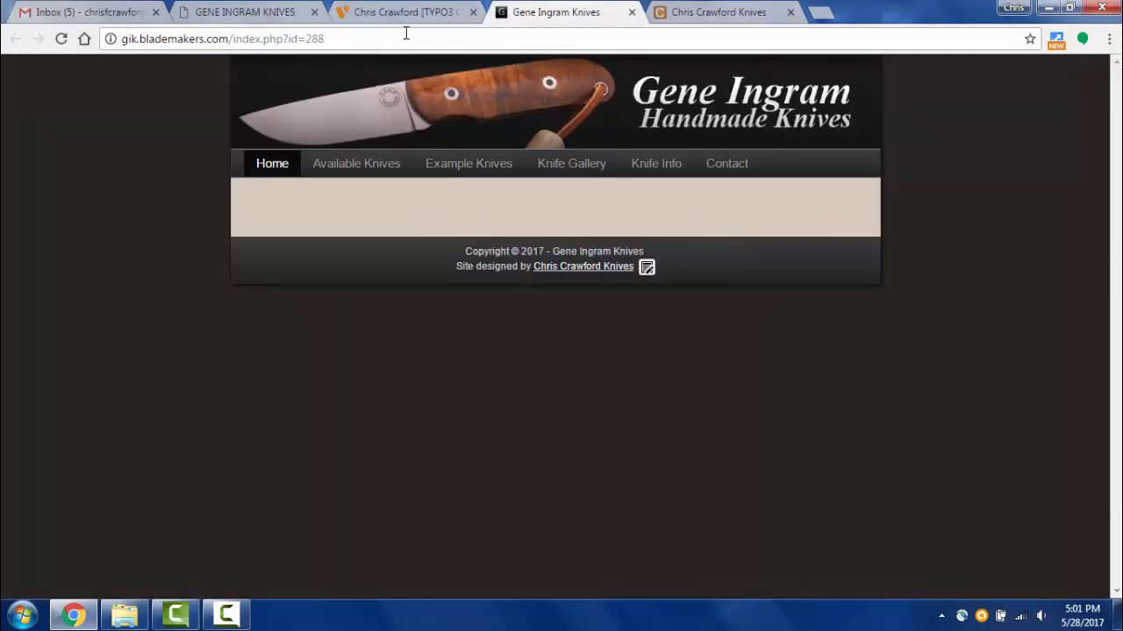
click(402, 14)
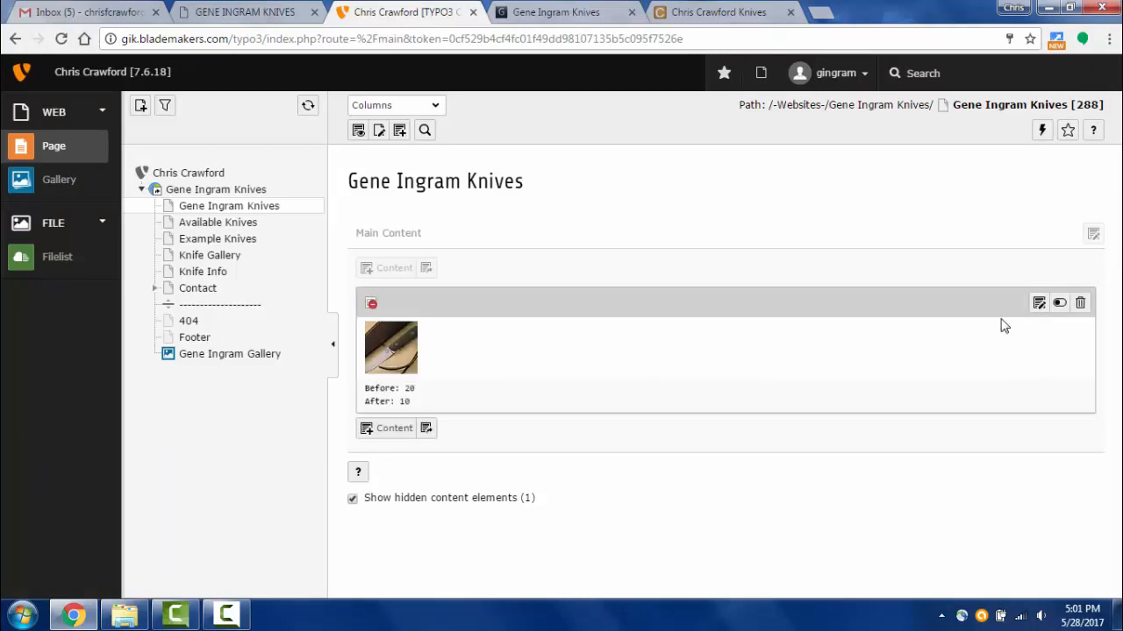
click(1058, 303)
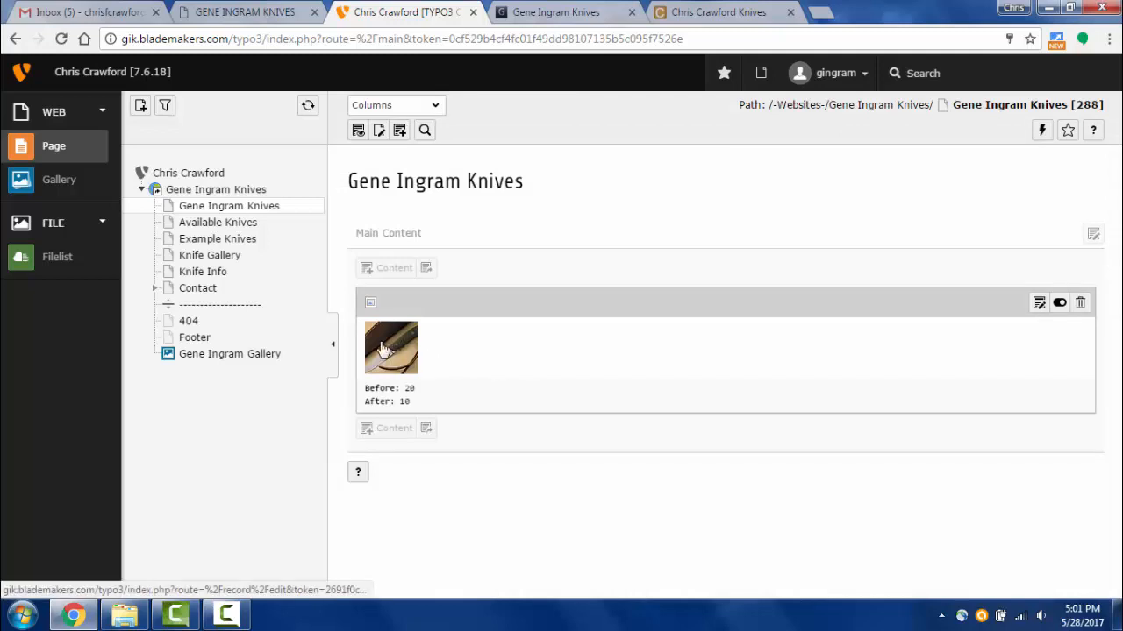
click(1038, 304)
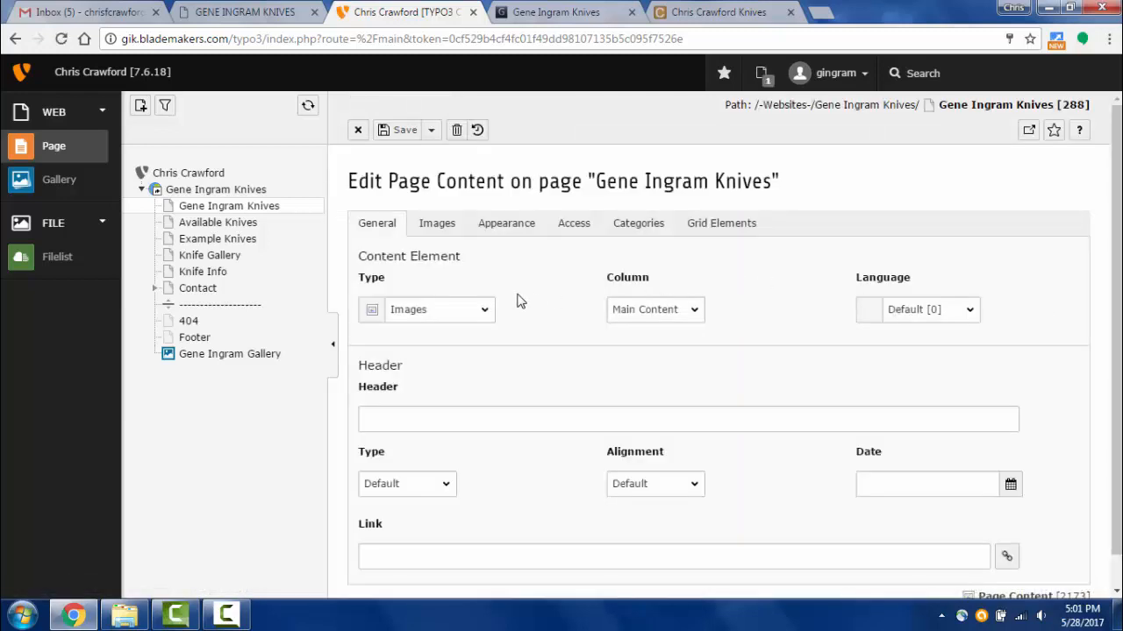
- Enter 'Hello World' as the image element's header and use Save and view page
scroll(552, 274, down, 1)
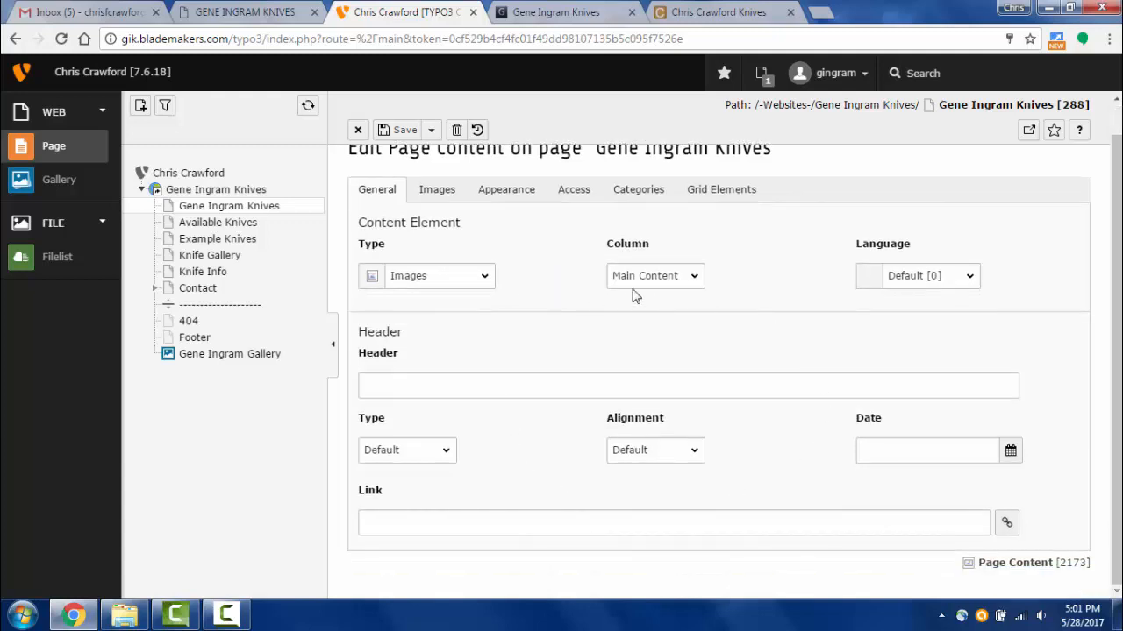
scroll(515, 360, up, 1)
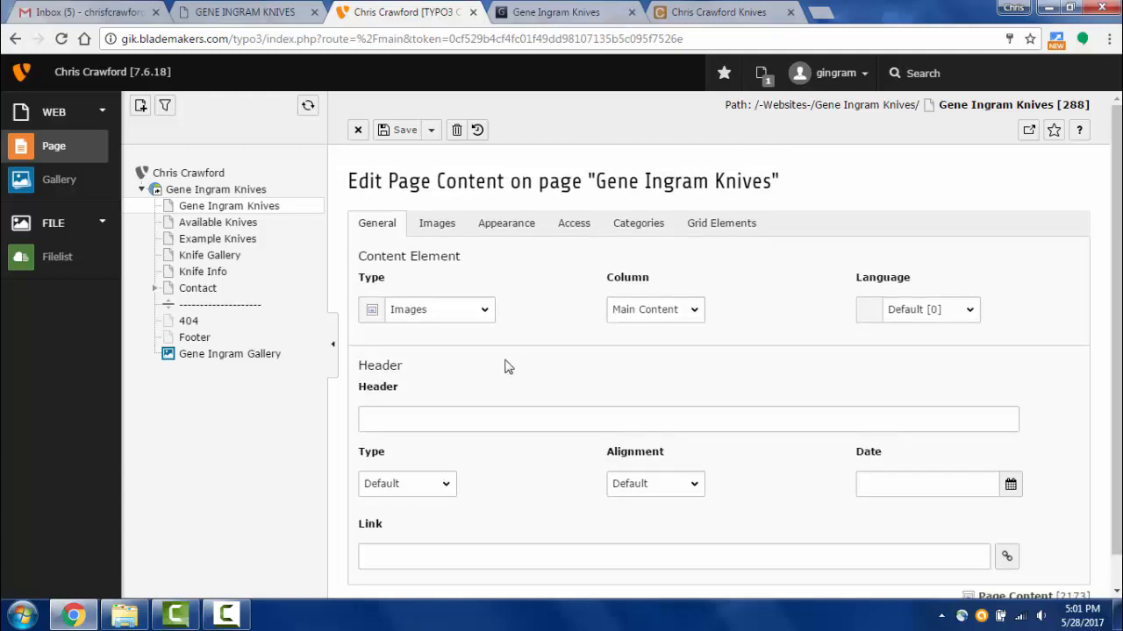
click(429, 421)
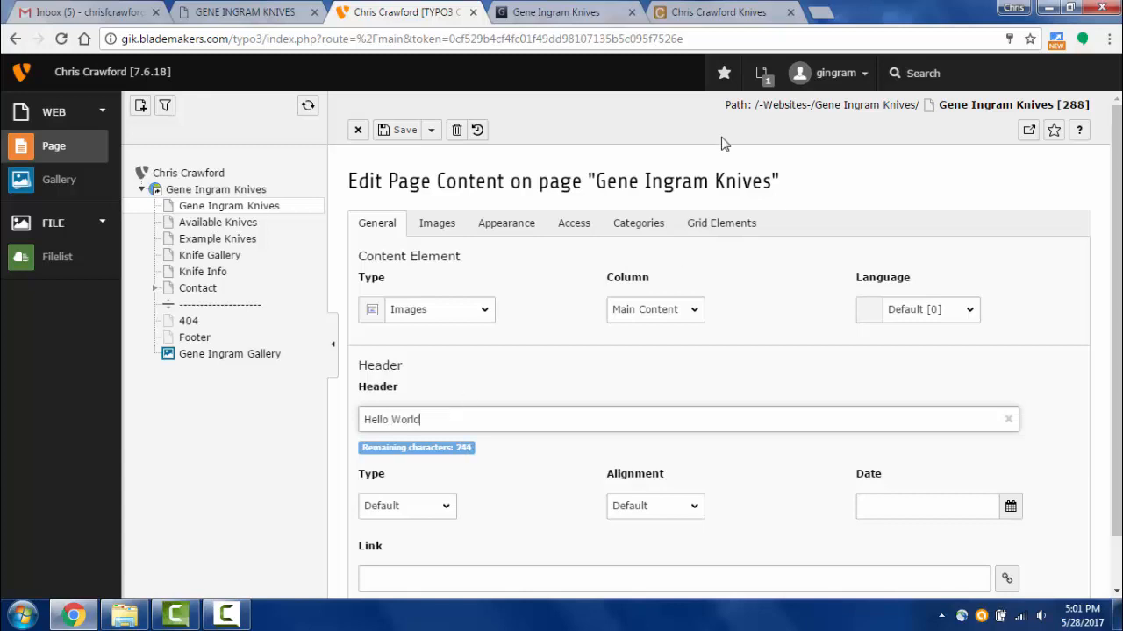
click(432, 133)
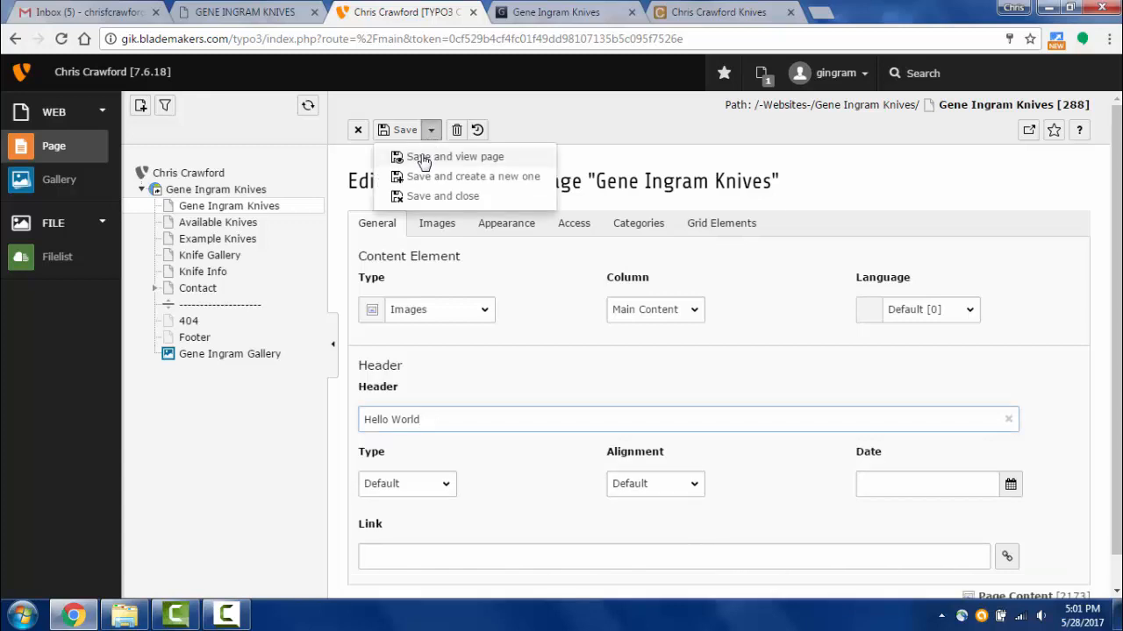
click(426, 158)
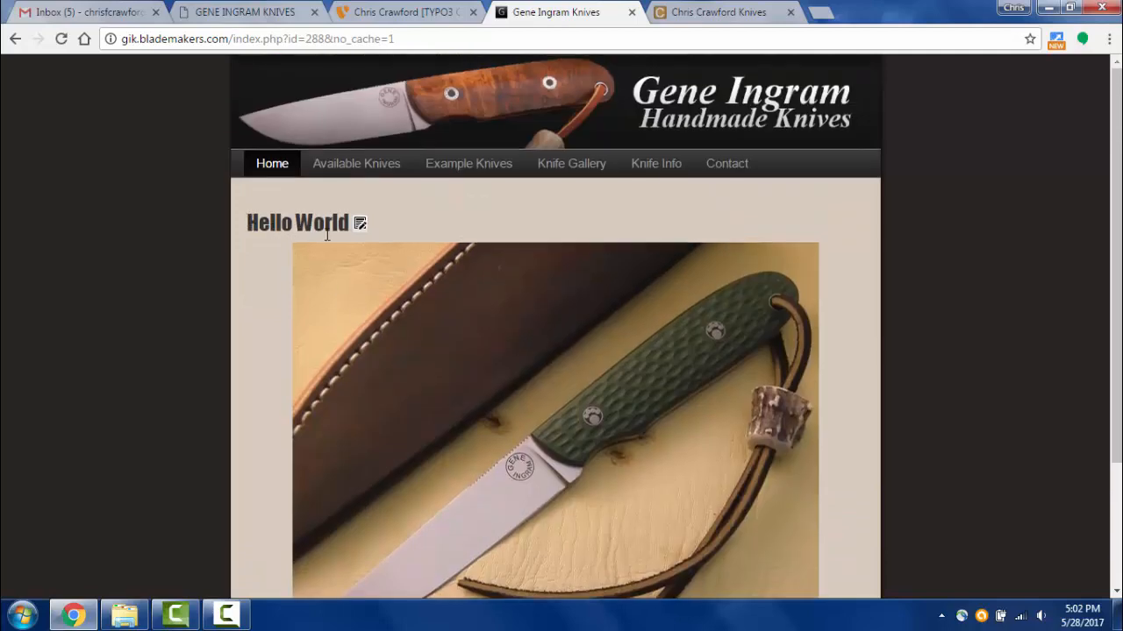
- Adjust the header field, then save and preview the live homepage again
click(395, 17)
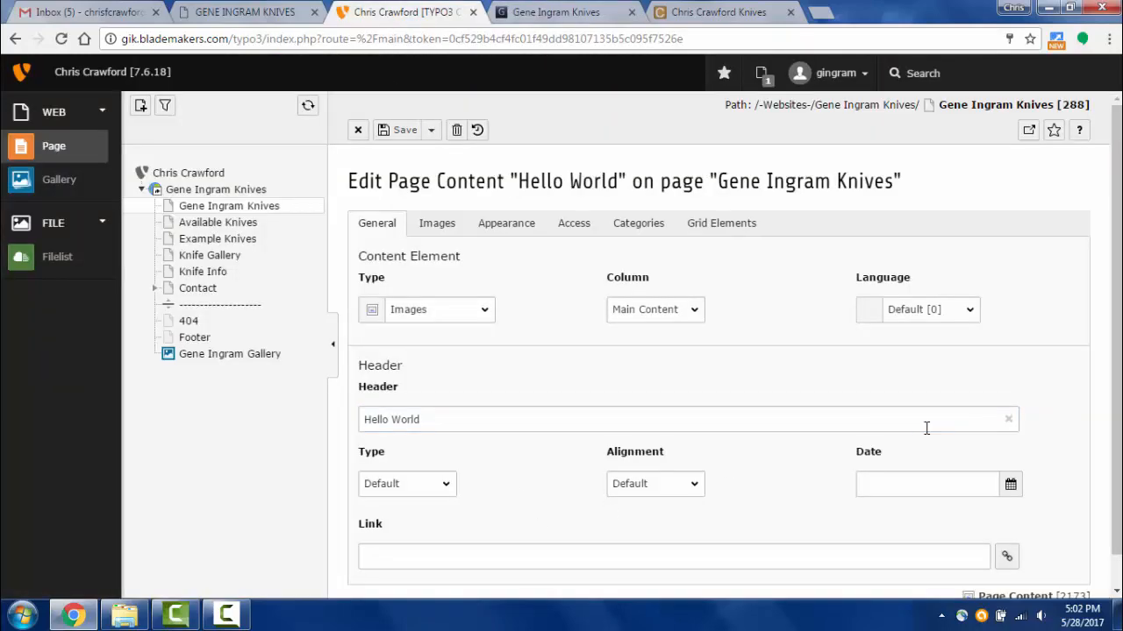
click(1009, 420)
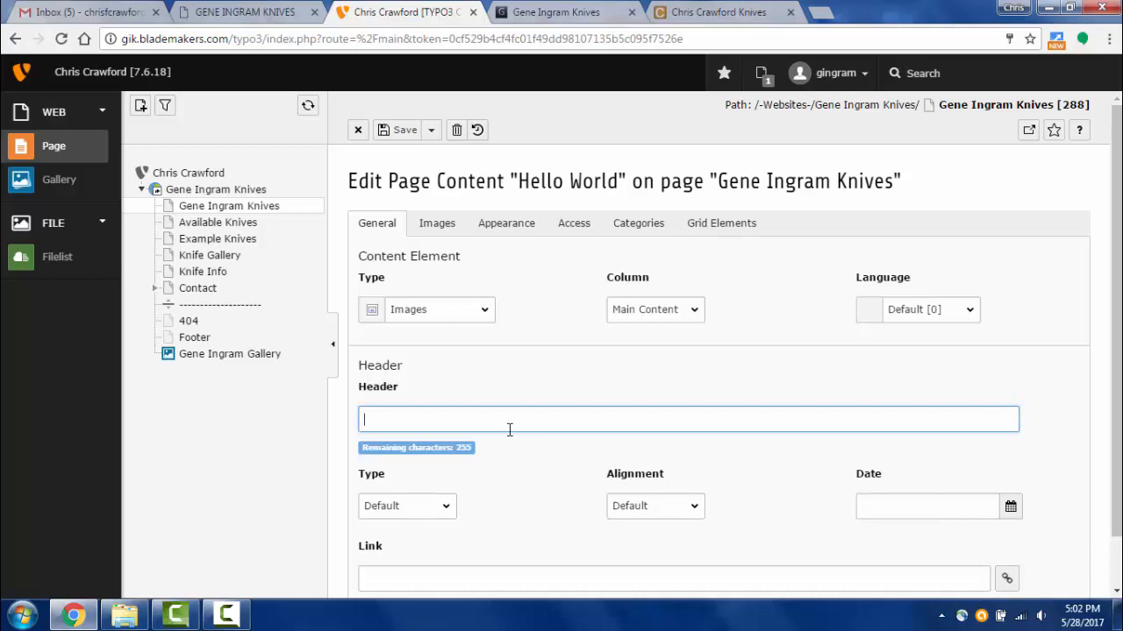
click(430, 129)
click(438, 158)
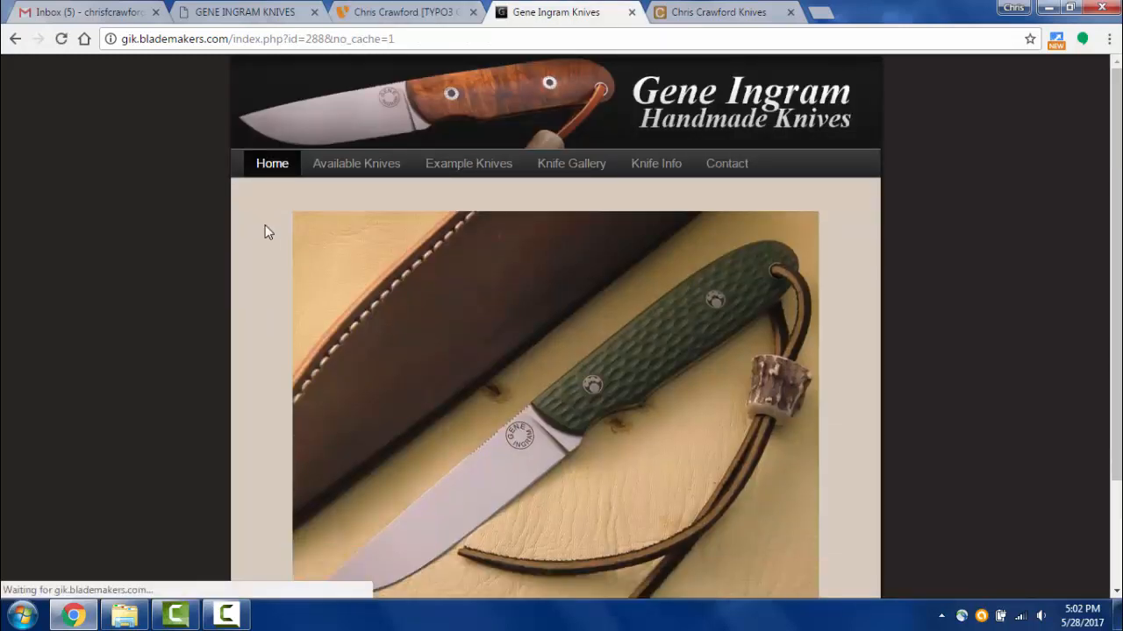
scroll(444, 342, down, 2)
scroll(444, 342, up, 3)
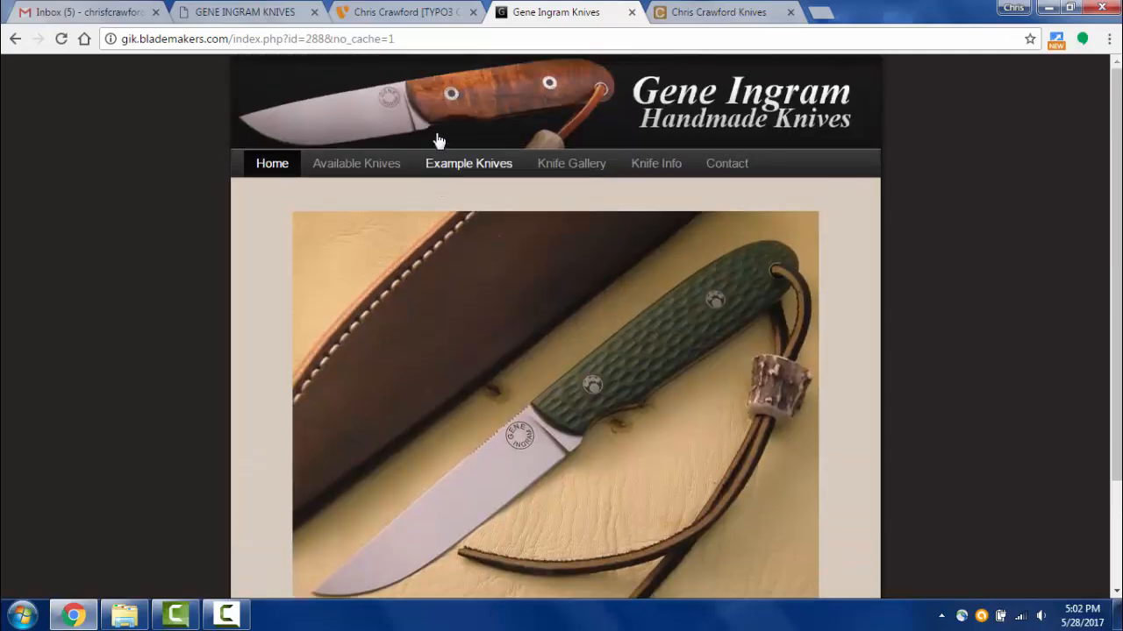
click(419, 18)
- Set the header type to H4 and alignment to Center, then save and view the page
scroll(450, 462, down, 1)
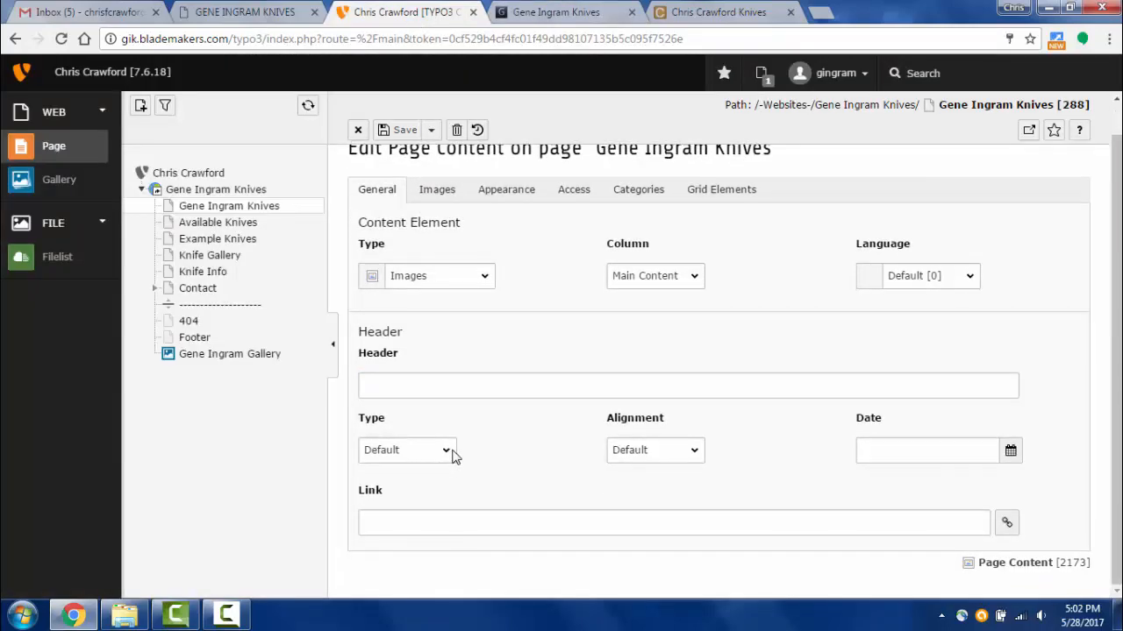
click(451, 456)
click(524, 443)
scroll(526, 479, up, 1)
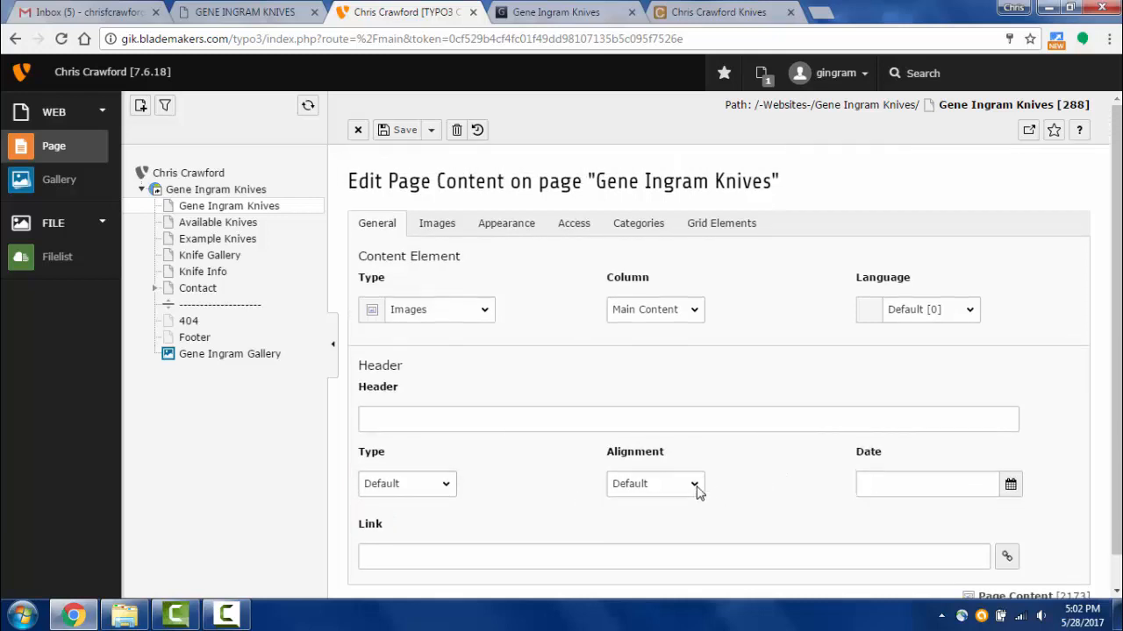
click(696, 485)
click(553, 413)
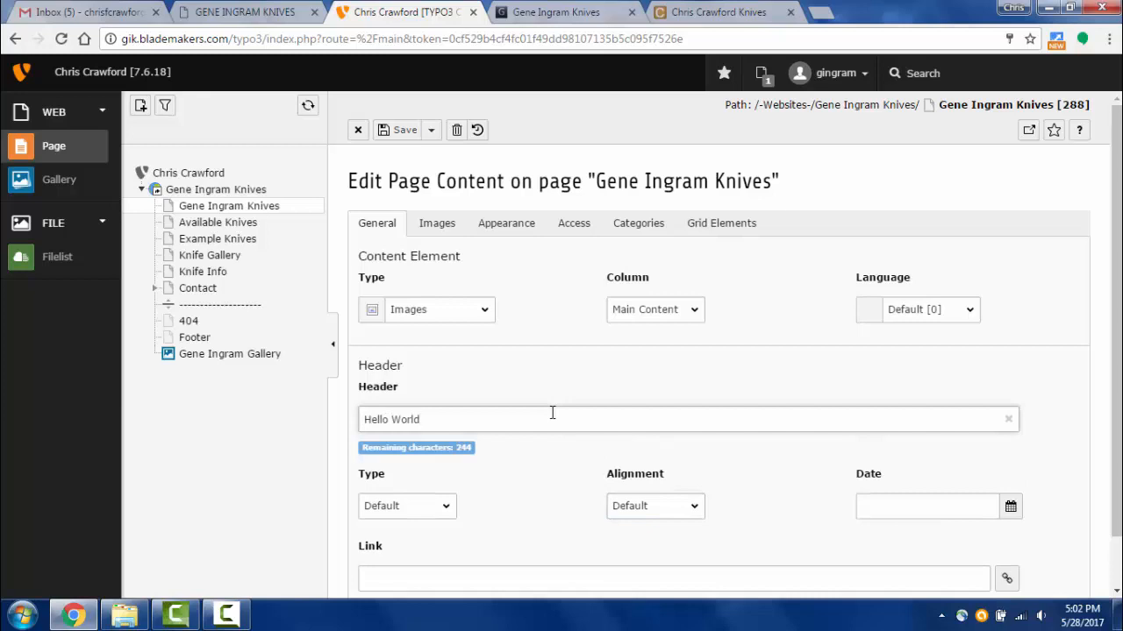
click(687, 508)
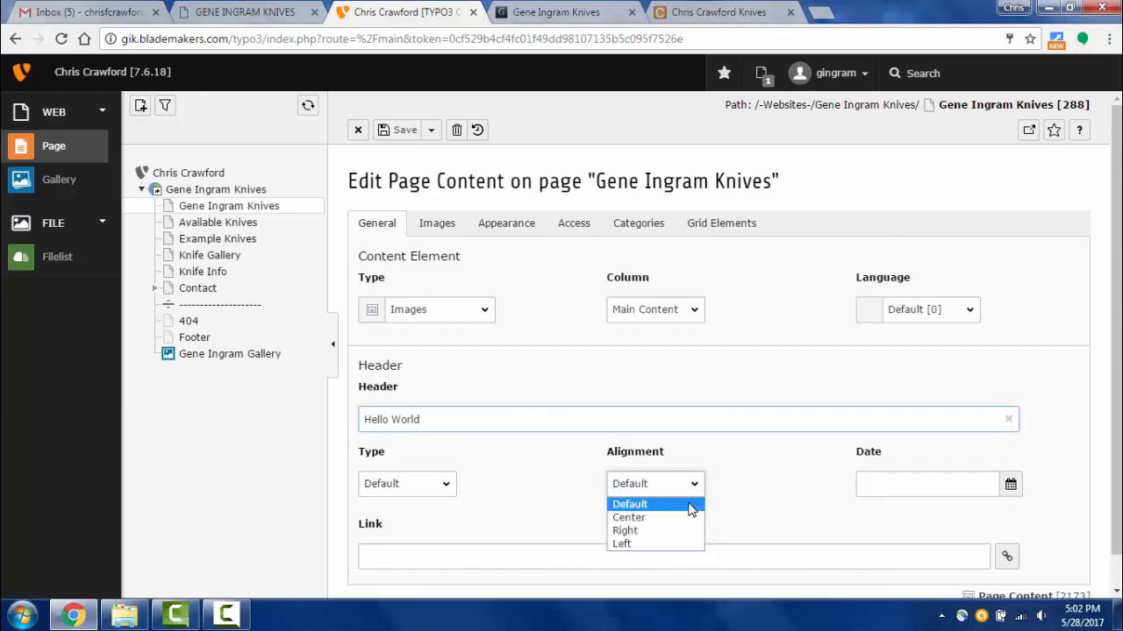
click(644, 517)
click(412, 556)
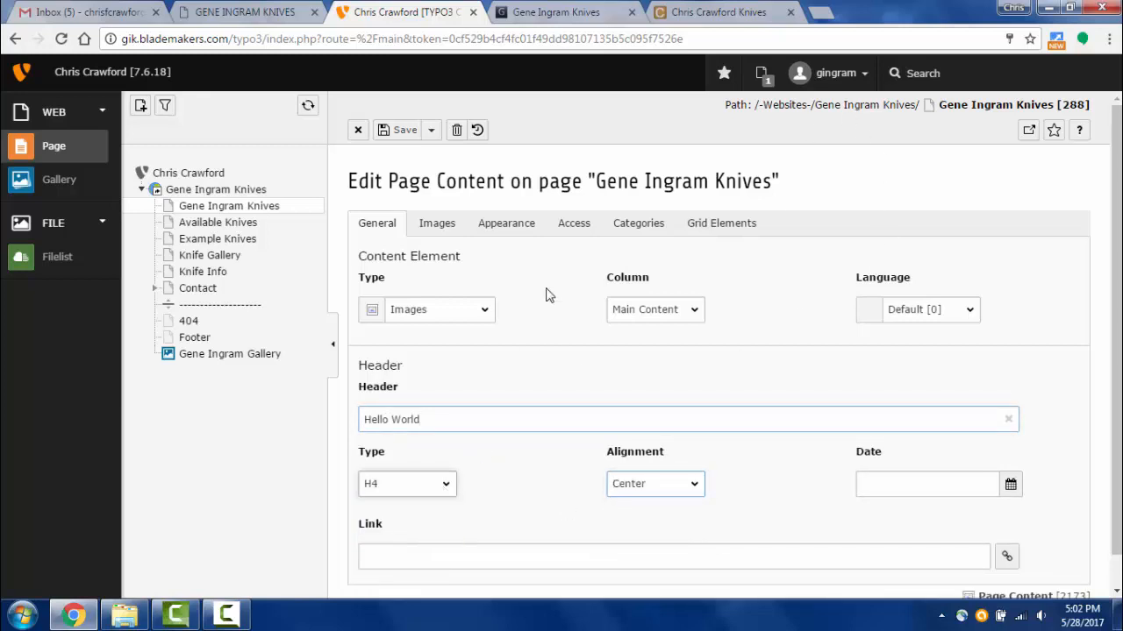
click(431, 130)
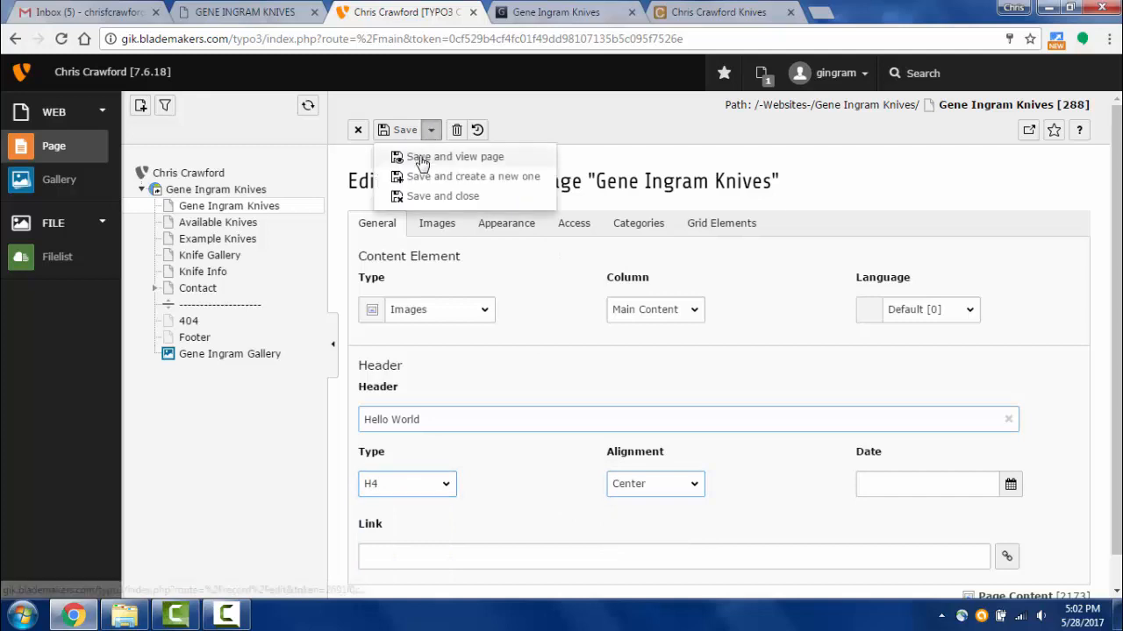
click(430, 155)
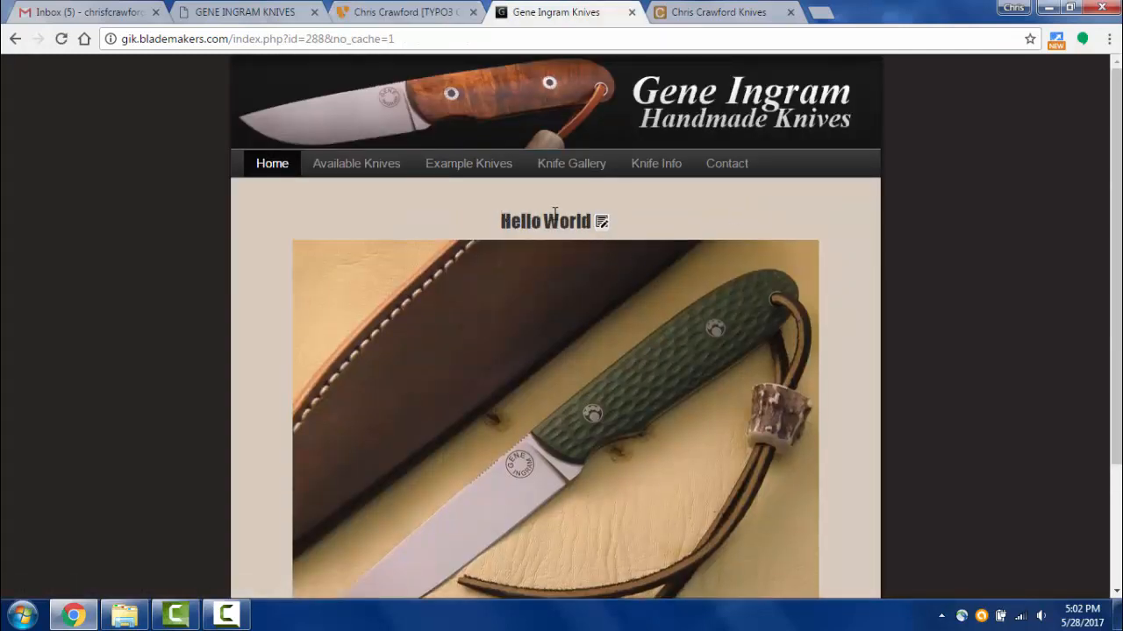
- Clear the 'Hello World' header text and save the element
click(427, 14)
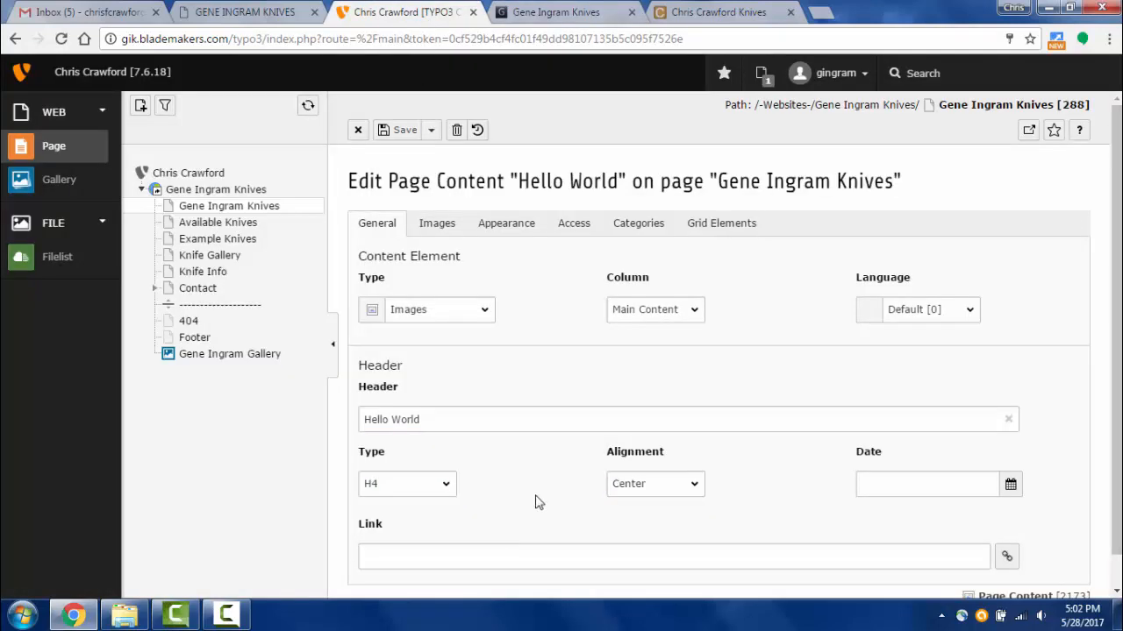
click(1009, 421)
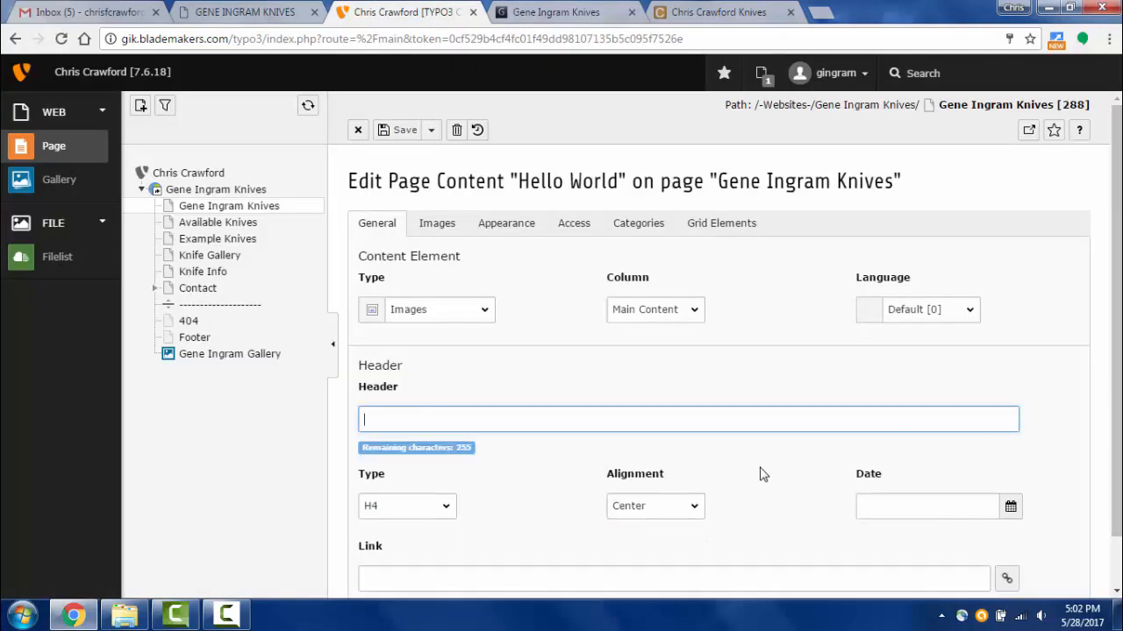
click(425, 130)
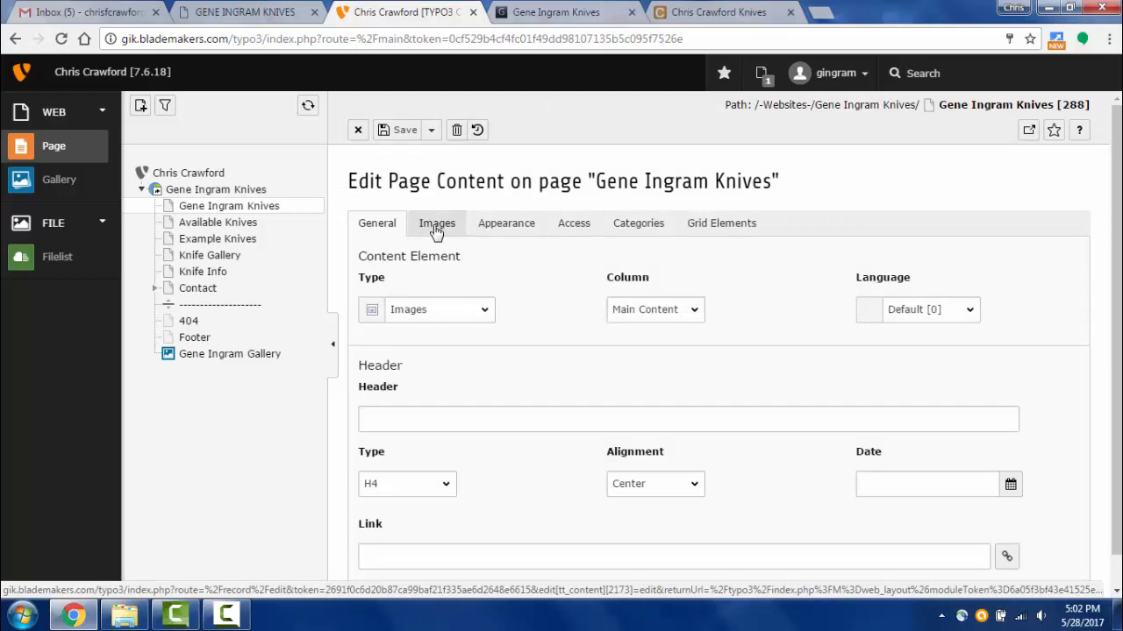
- Inspect the element's Images tab, expanding and collapsing the Homepage_Image.jpg details
click(435, 226)
scroll(944, 409, down, 3)
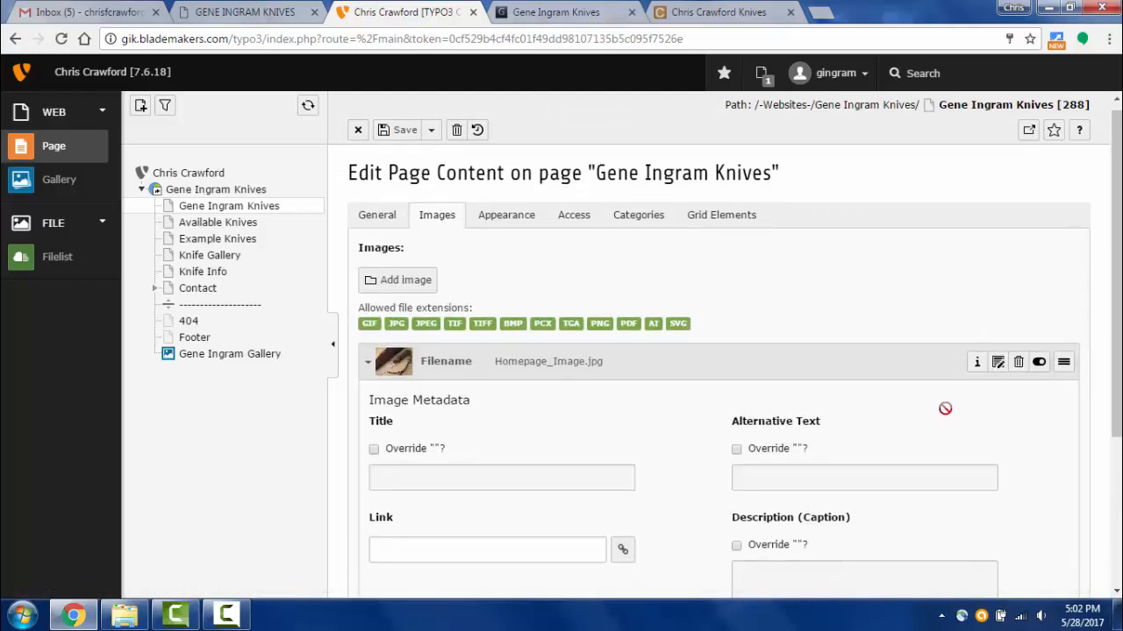
scroll(692, 403, up, 1)
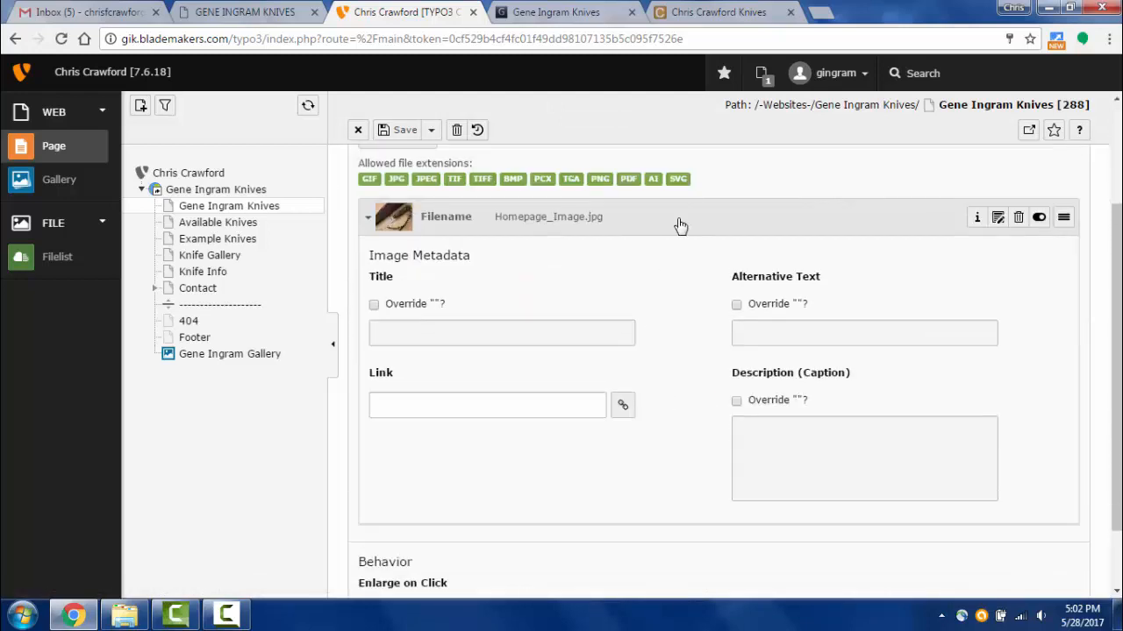
click(680, 226)
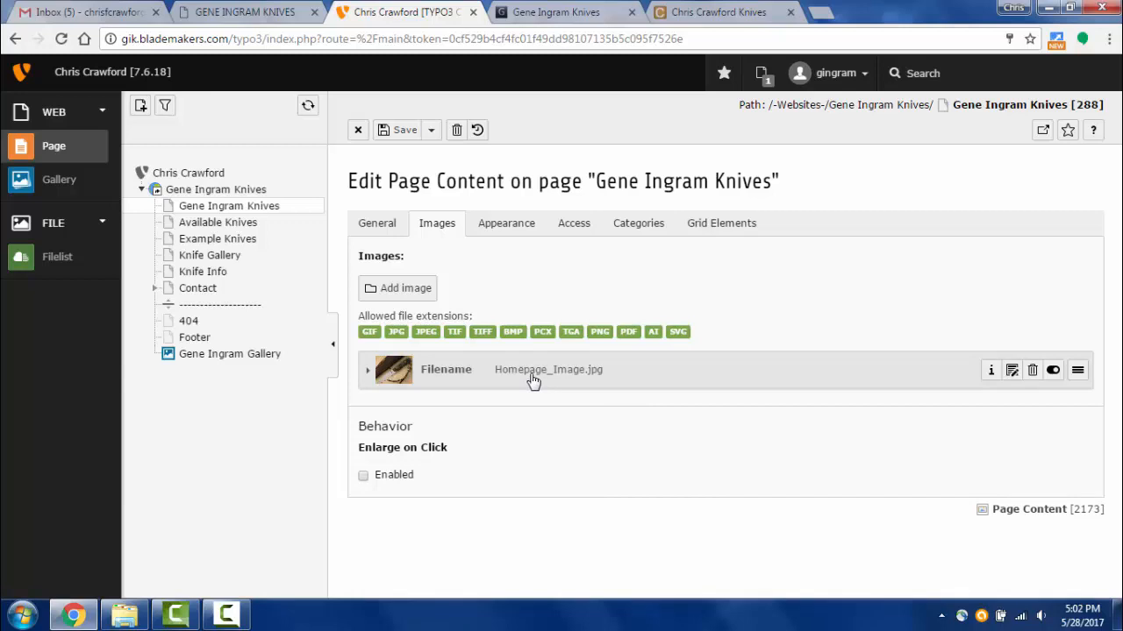
click(465, 373)
scroll(631, 383, down, 1)
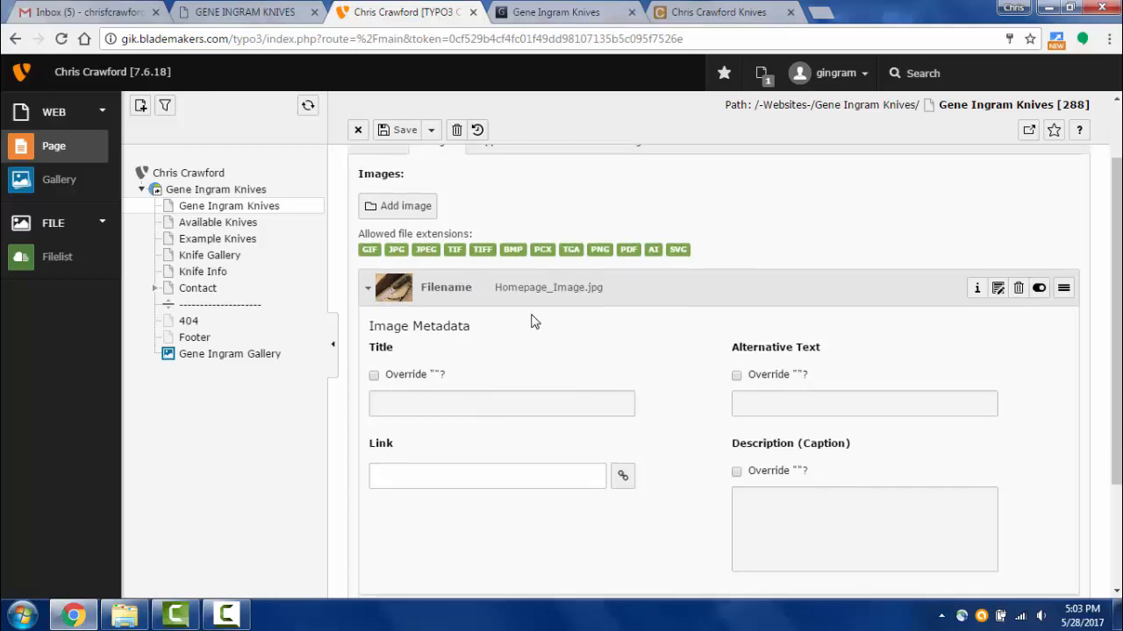
click(515, 291)
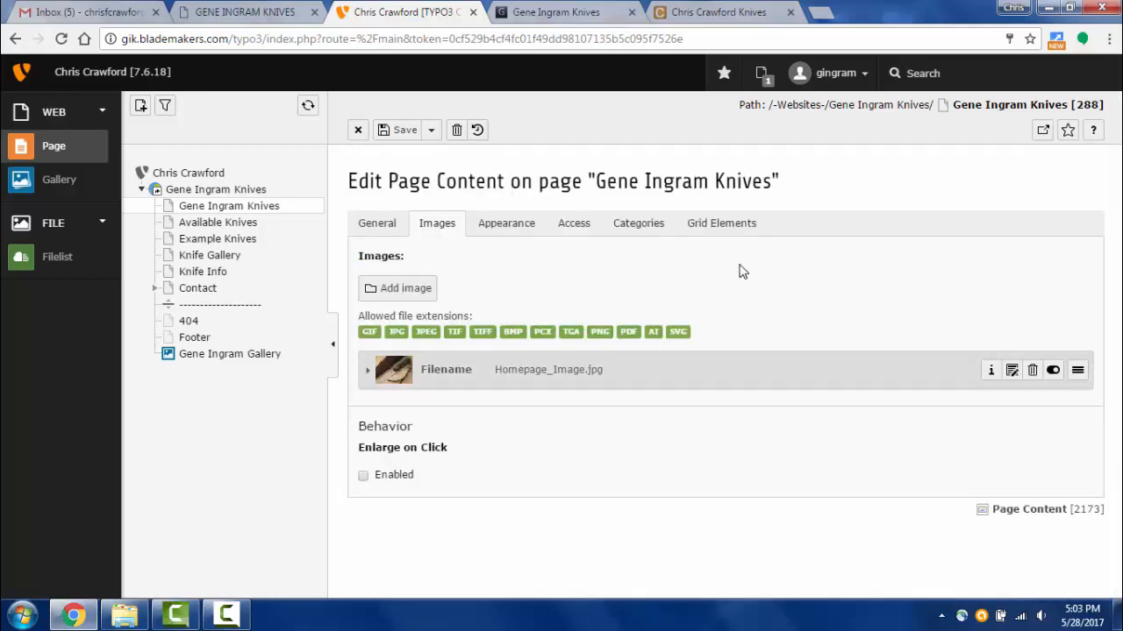
- Browse the selectable knife images in the file picker without choosing one, then go to Filelist
click(389, 284)
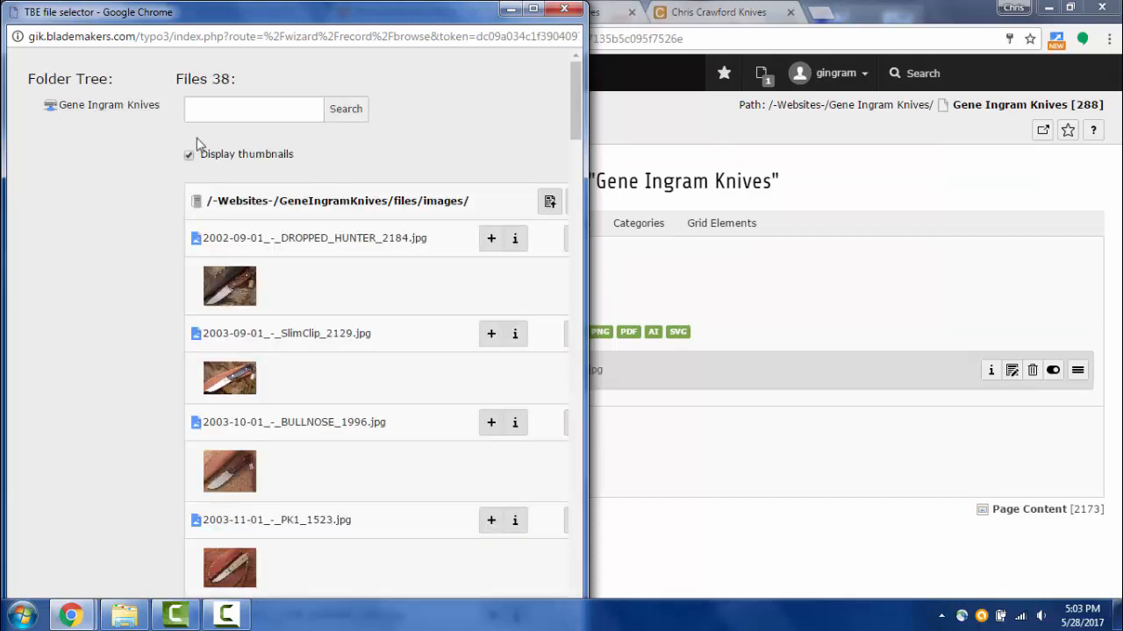
drag(585, 200, 677, 230)
drag(669, 123, 667, 52)
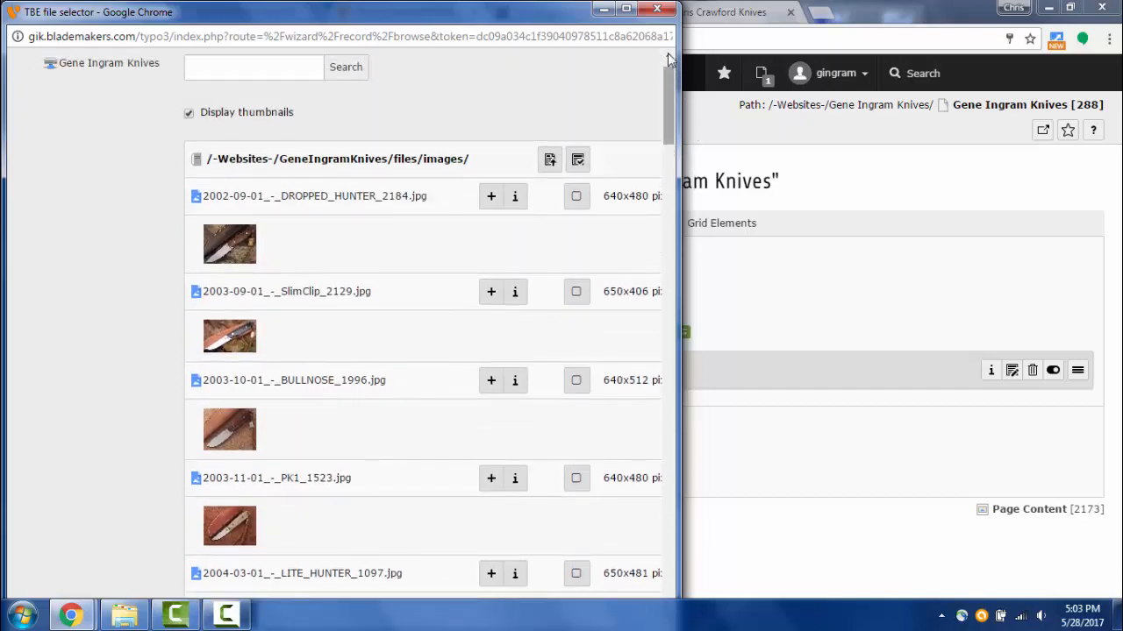
click(657, 9)
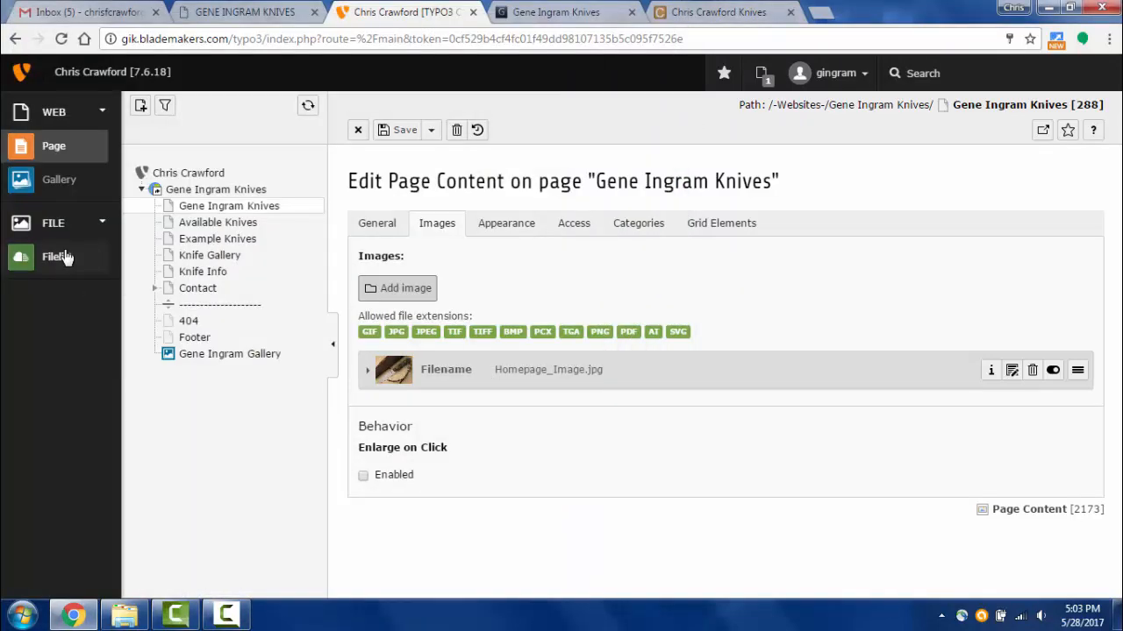
click(64, 256)
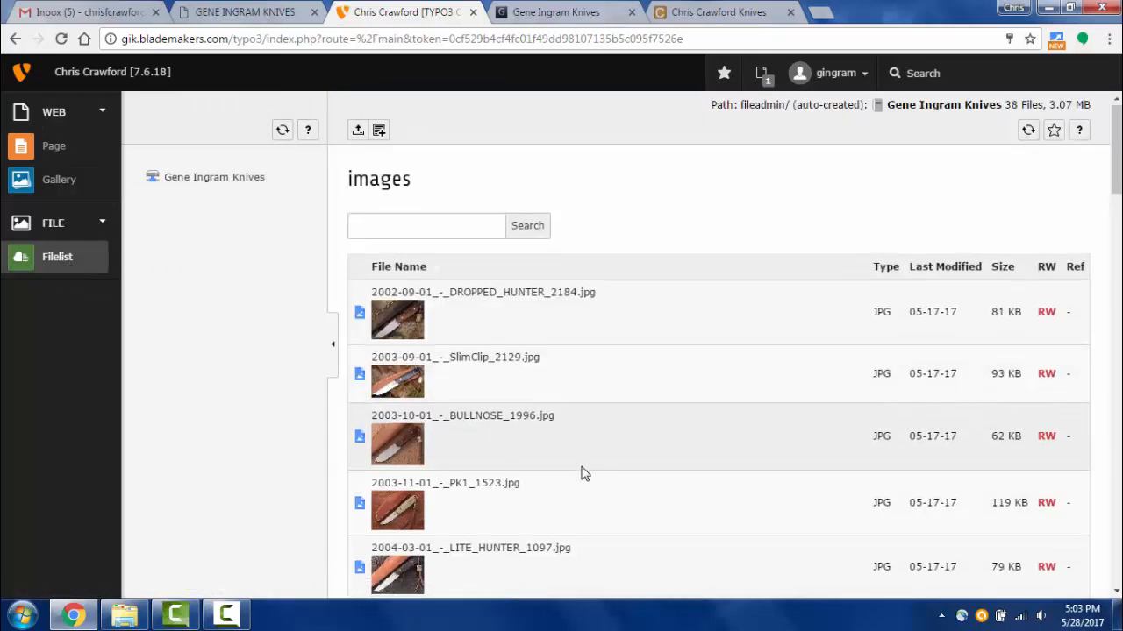
- Scroll through the images folder's knife photos, then return to the home page's Main Content layout
scroll(579, 473, down, 3)
scroll(577, 491, up, 1)
scroll(577, 489, up, 3)
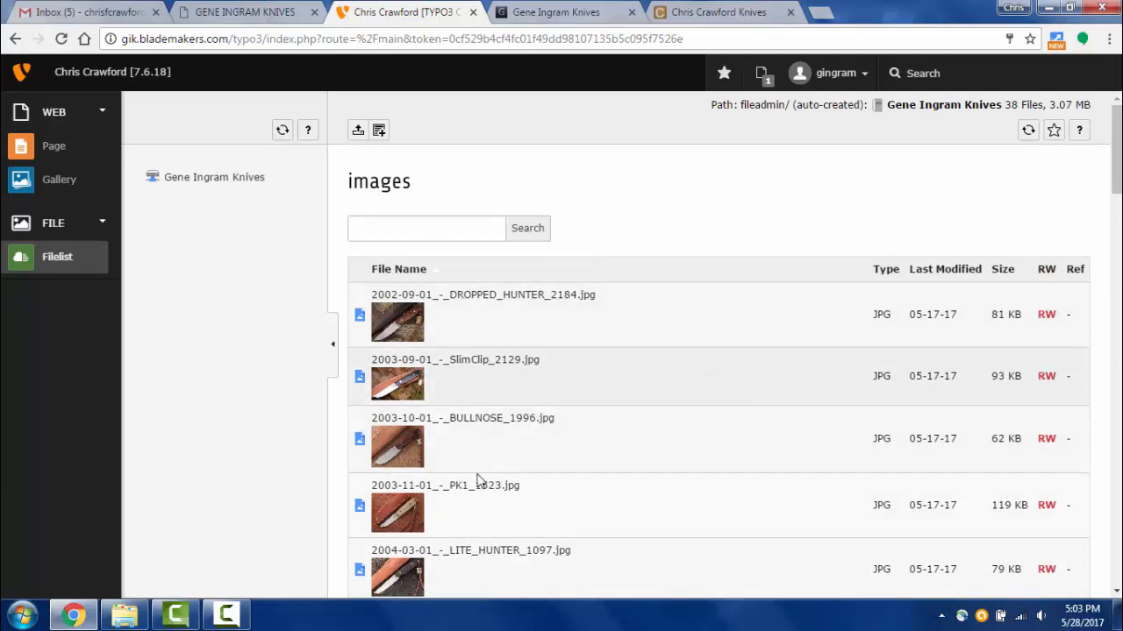
scroll(589, 452, down, 3)
scroll(589, 455, up, 3)
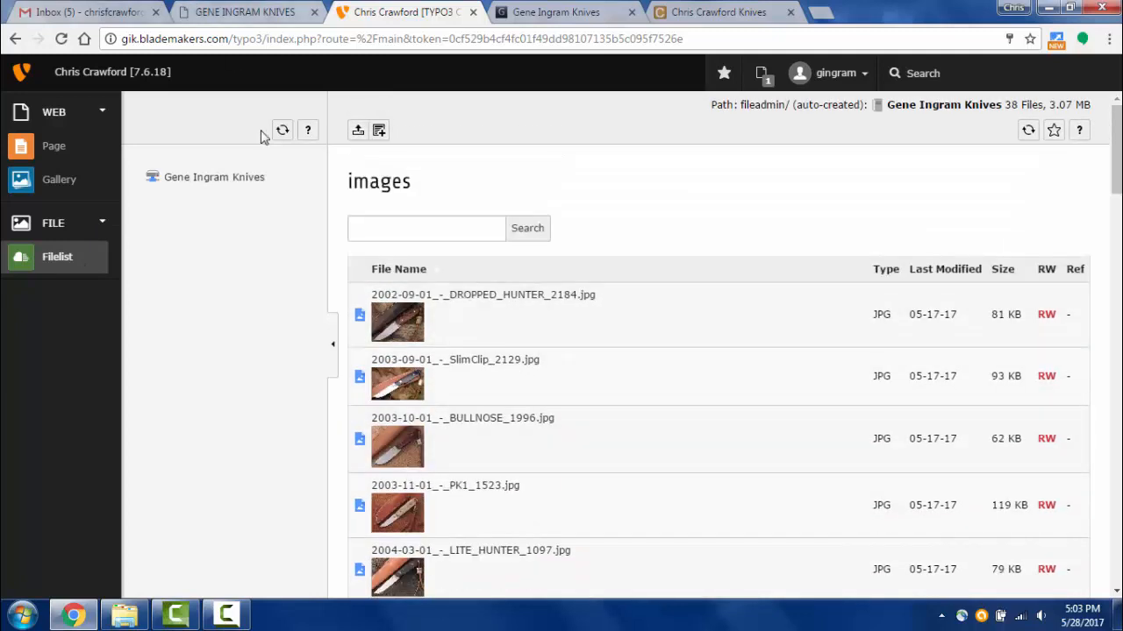
click(56, 149)
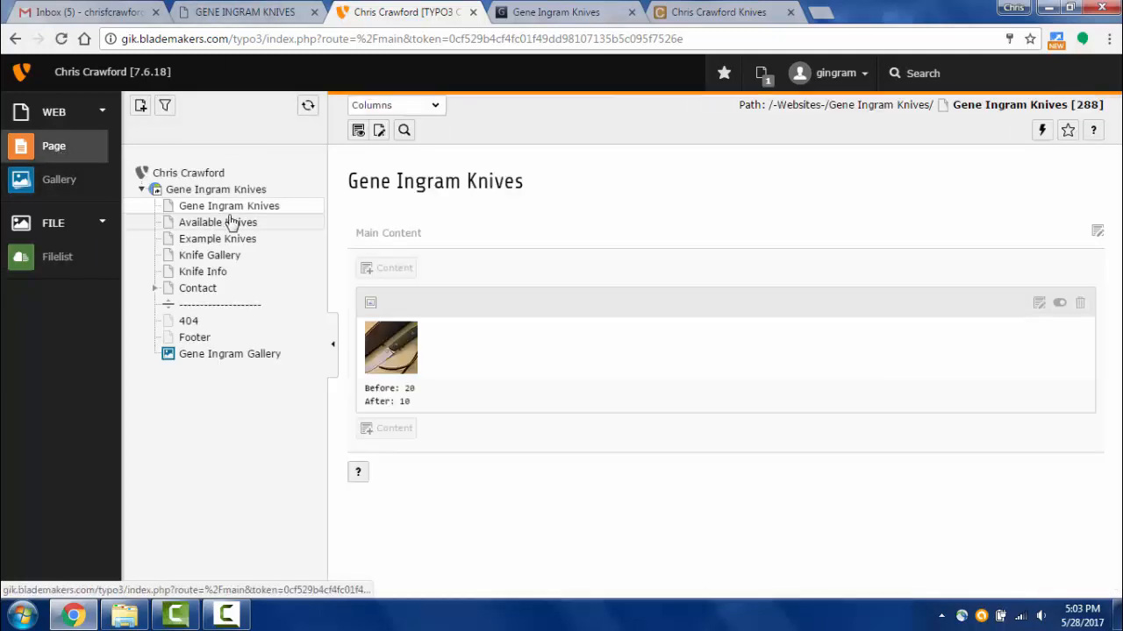
- Add the DROPPED HUNTER 2184 and SlimClip 2129 photos to the homepage image element
click(386, 340)
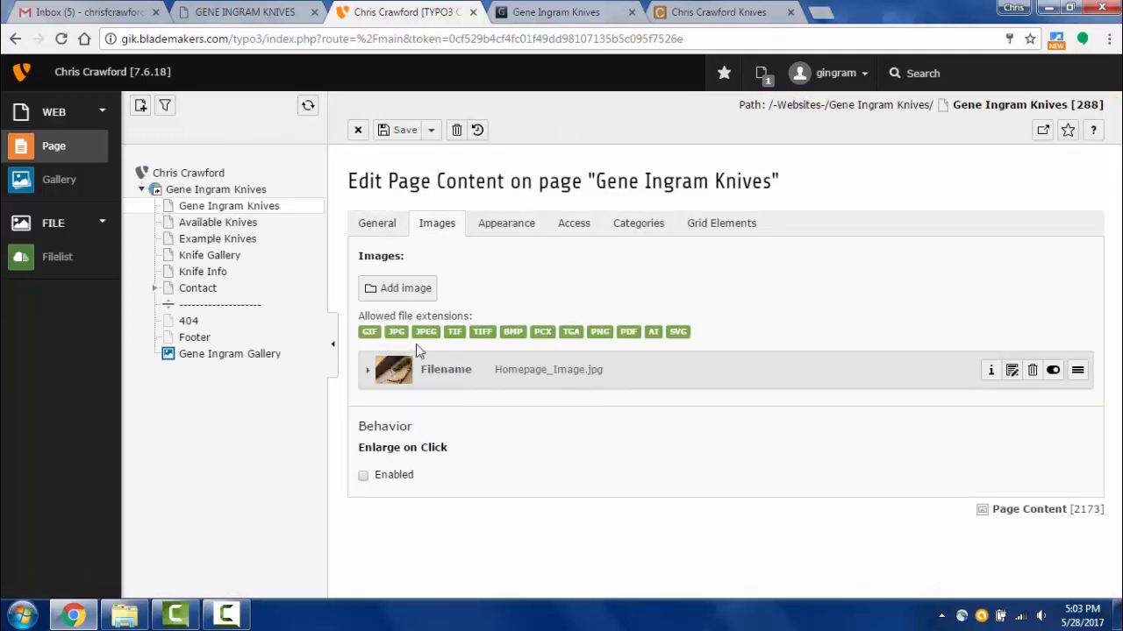
click(400, 289)
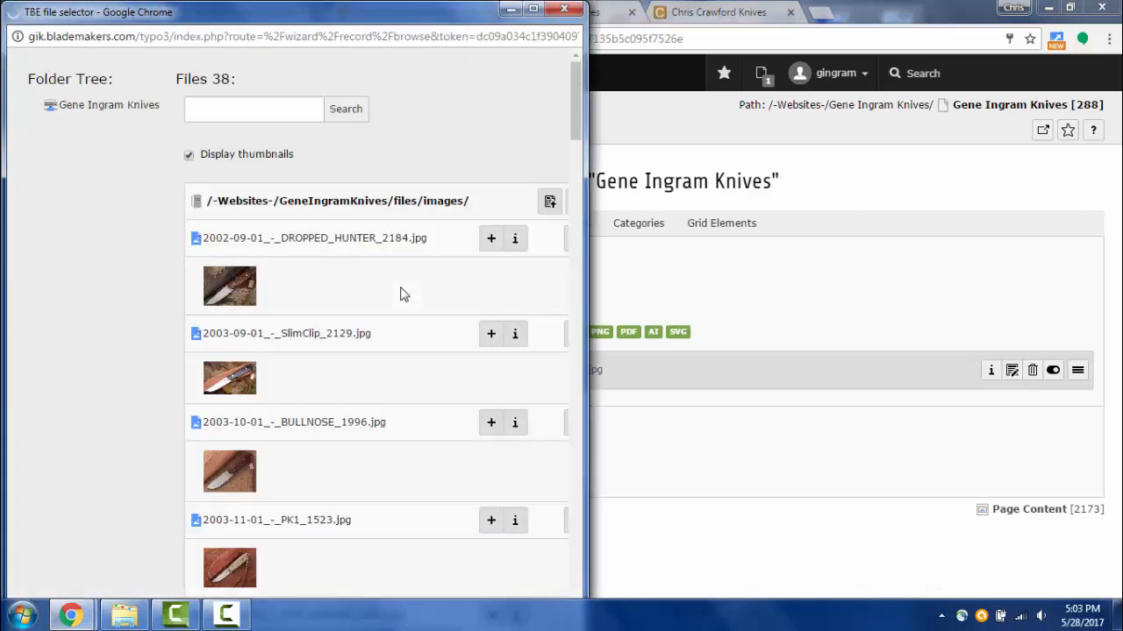
click(229, 291)
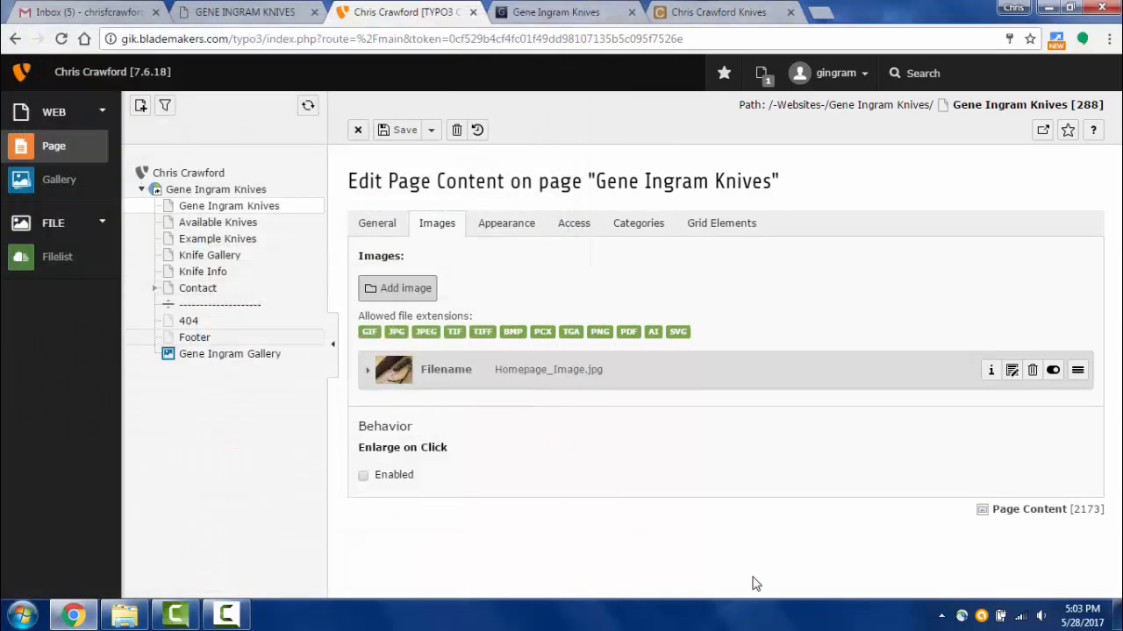
click(654, 424)
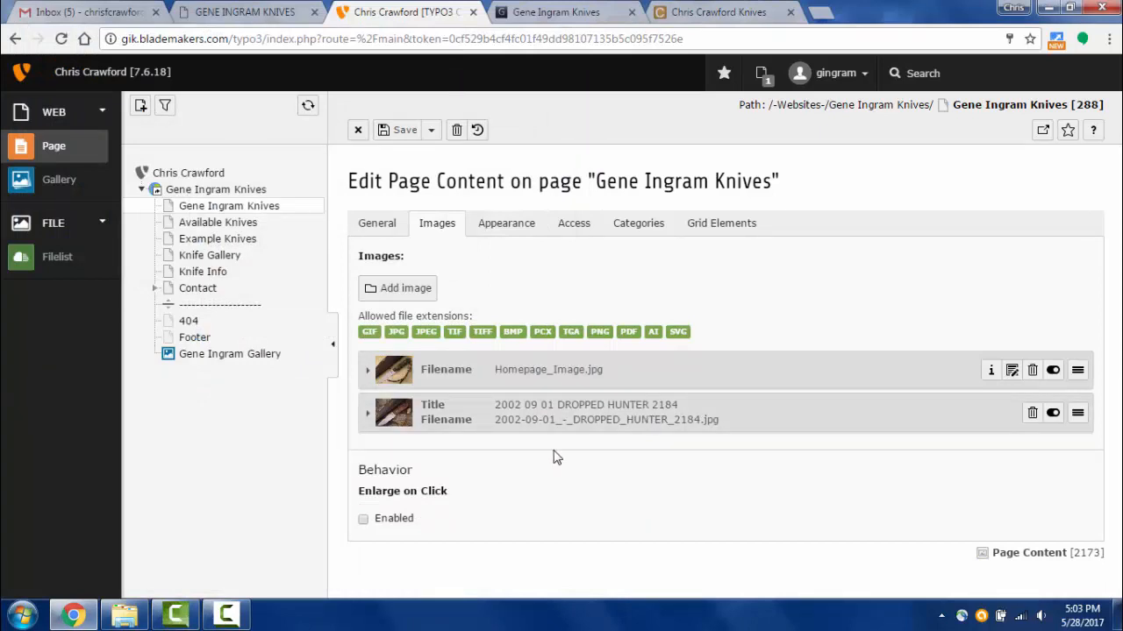
click(401, 295)
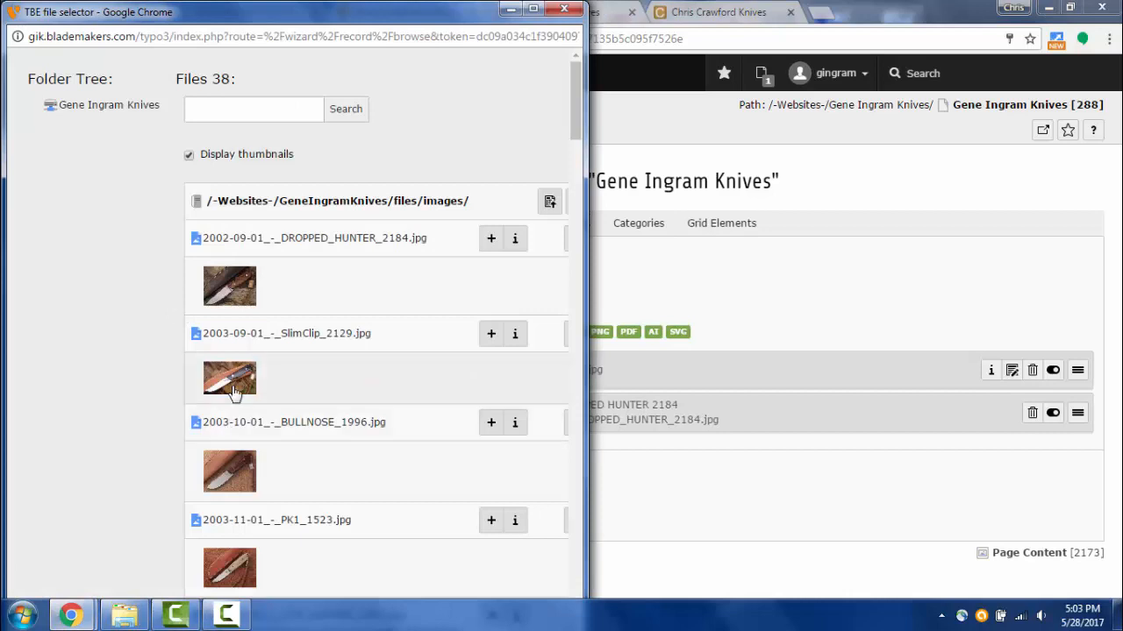
click(233, 386)
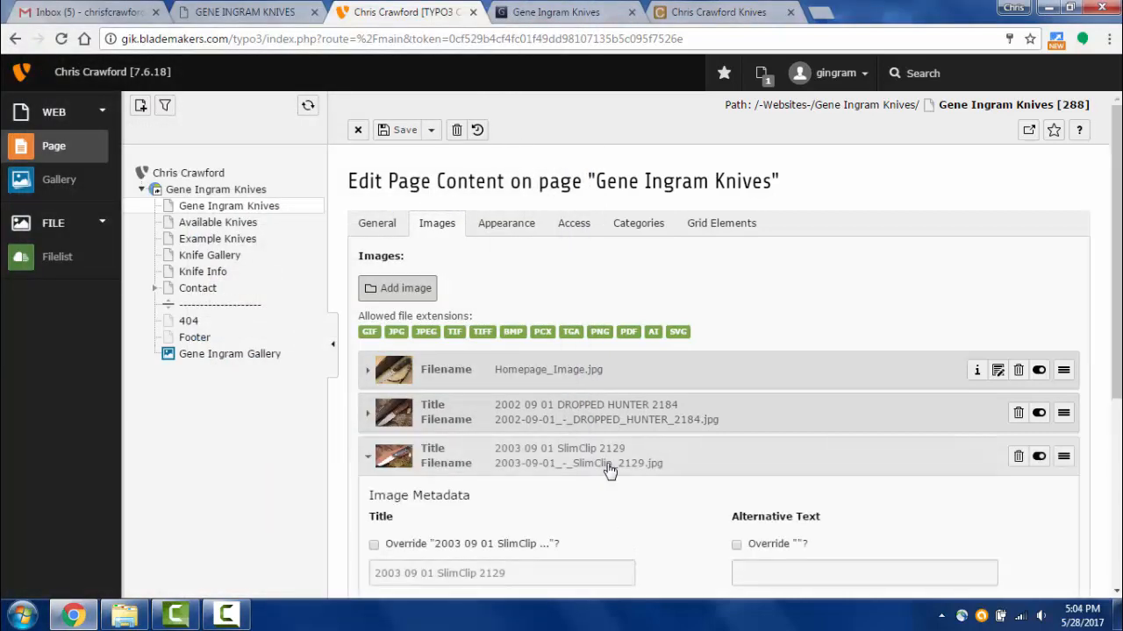
- Save and view the page, check the three stacked images on the live homepage, then return to the backend
scroll(607, 471, down, 3)
scroll(597, 456, up, 1)
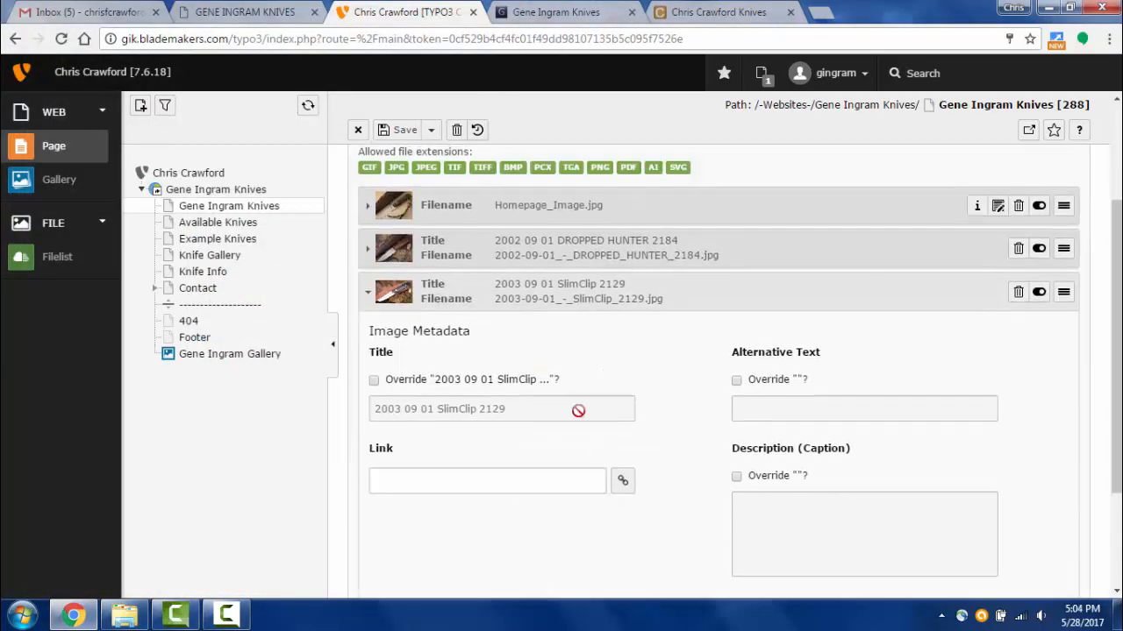
click(430, 133)
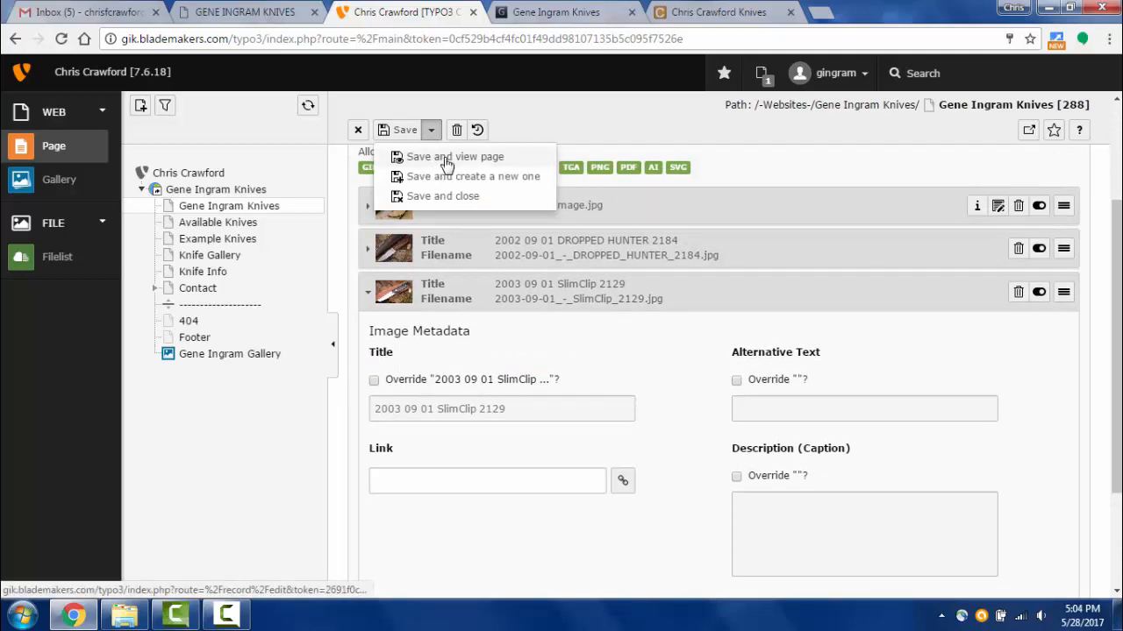
click(446, 158)
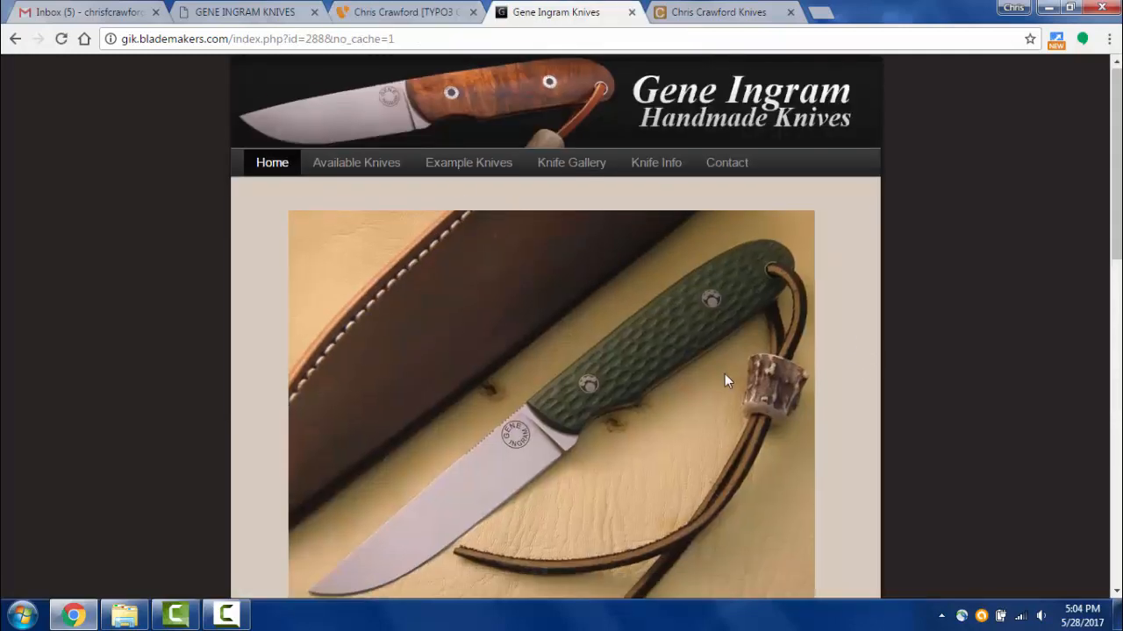
scroll(725, 374, down, 8)
scroll(725, 381, down, 2)
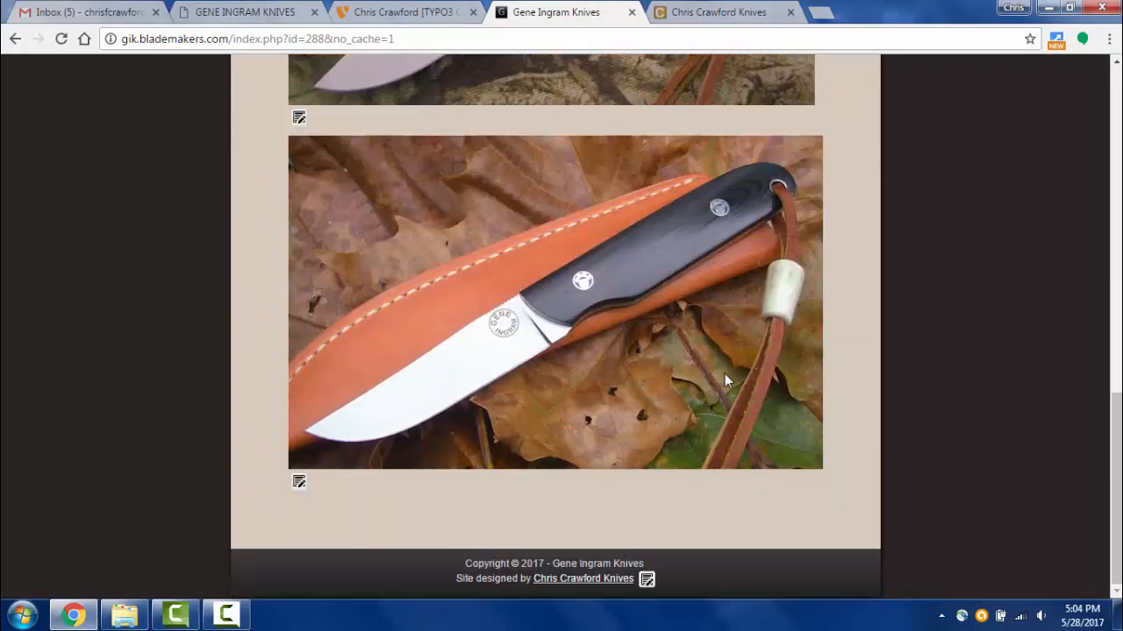
scroll(724, 381, up, 10)
scroll(724, 381, down, 2)
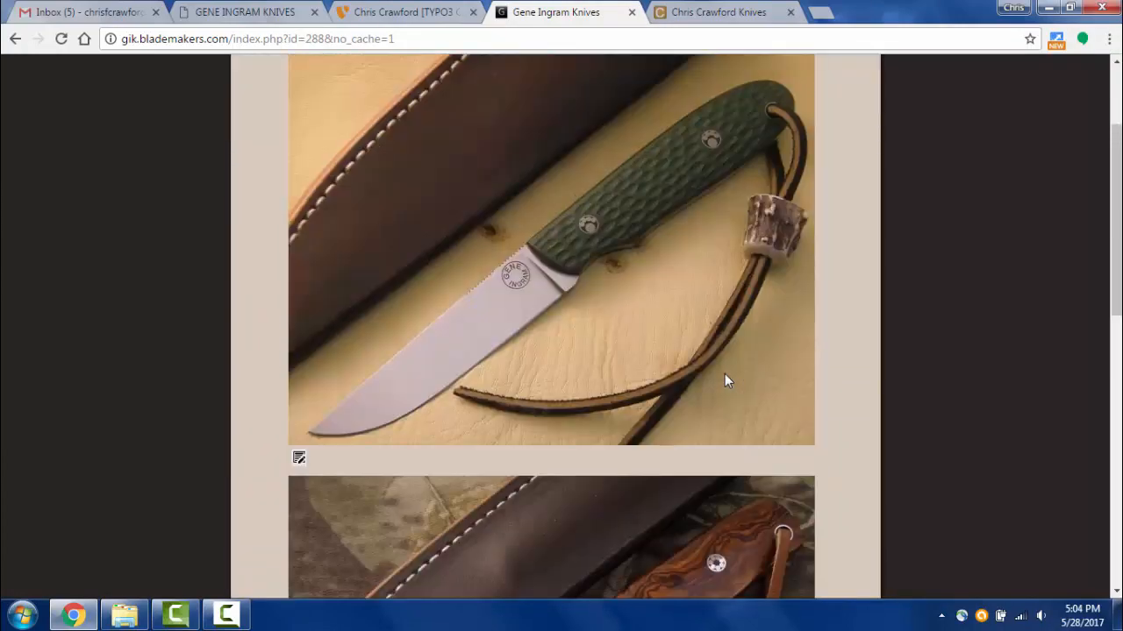
scroll(725, 380, down, 8)
scroll(724, 381, up, 4)
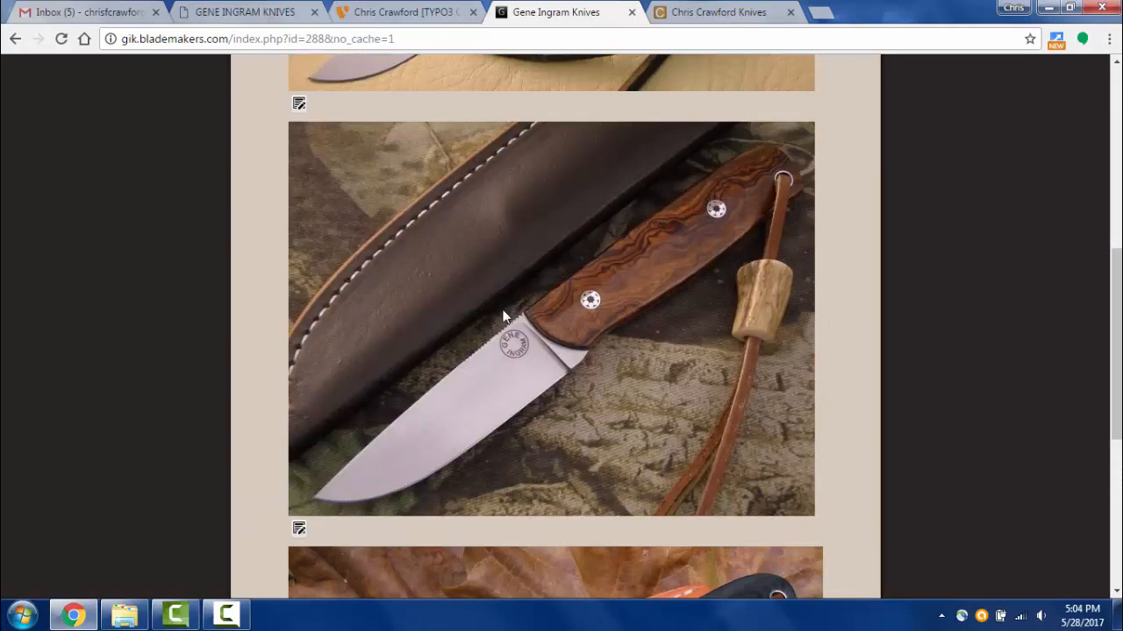
scroll(516, 294, up, 4)
scroll(517, 298, up, 1)
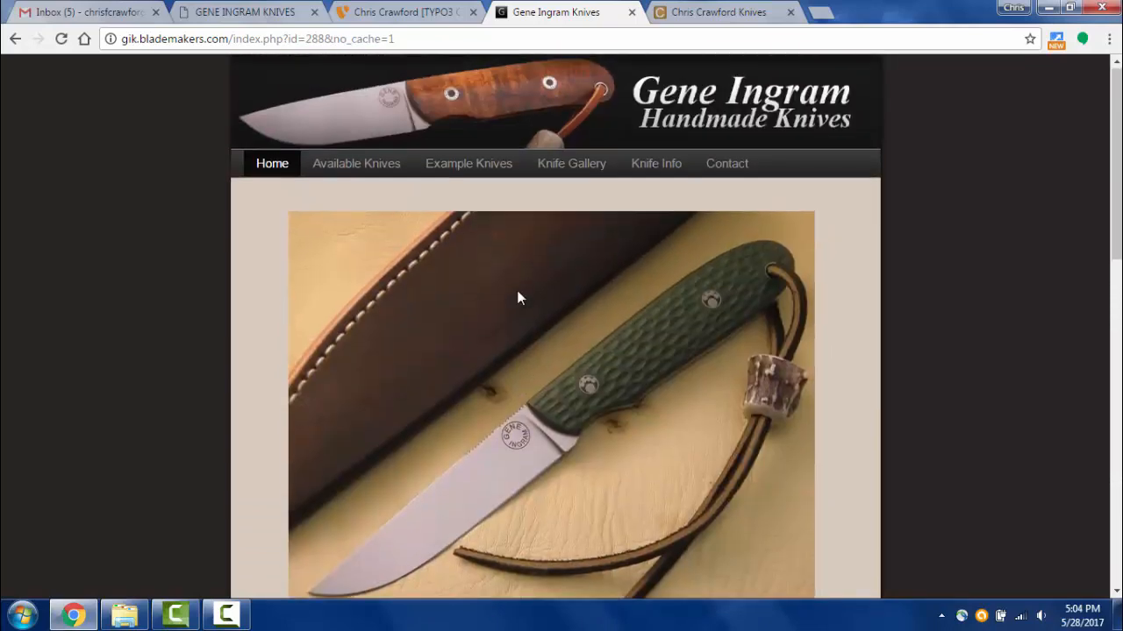
scroll(517, 298, down, 7)
scroll(512, 406, up, 10)
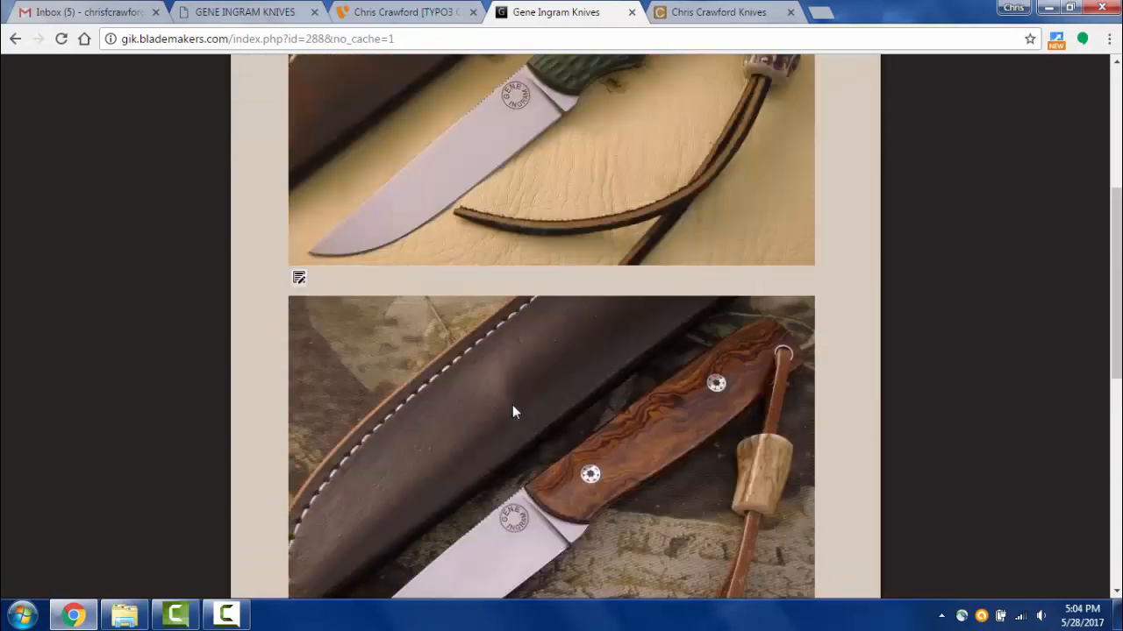
click(385, 14)
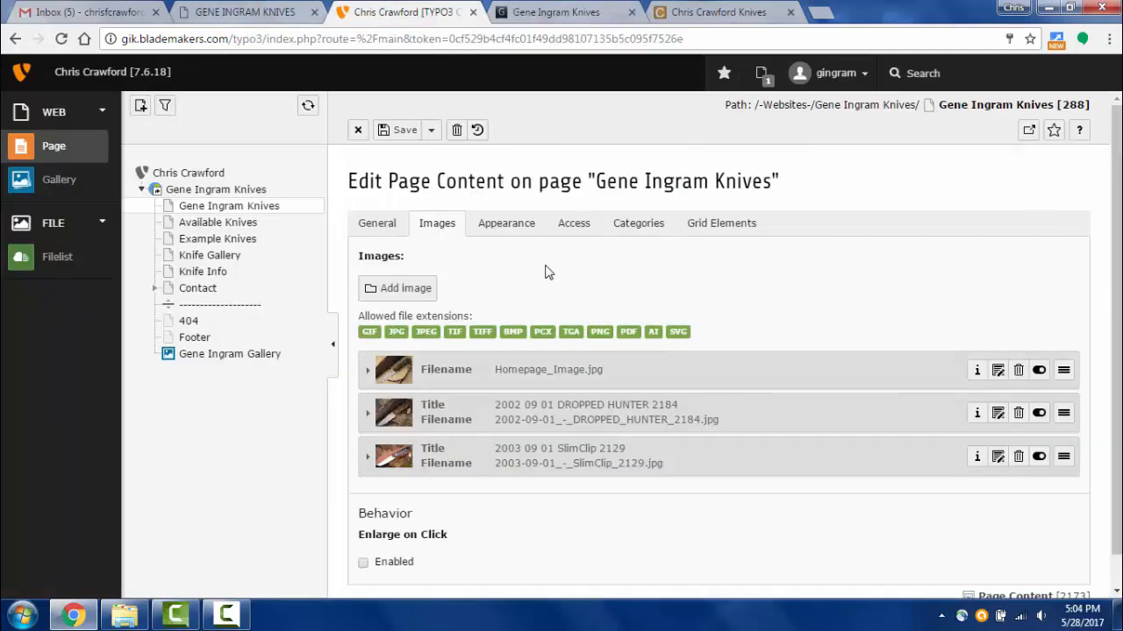
- Enable Enlarge on Click for the knife images, then save and view the page
scroll(439, 351, down, 1)
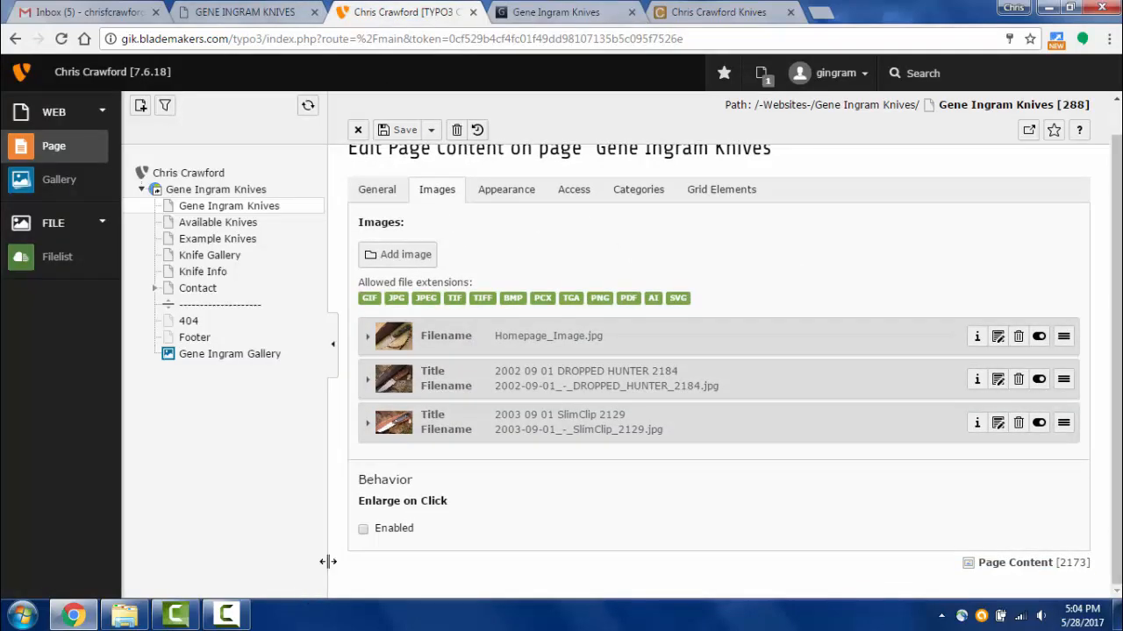
click(363, 530)
click(430, 130)
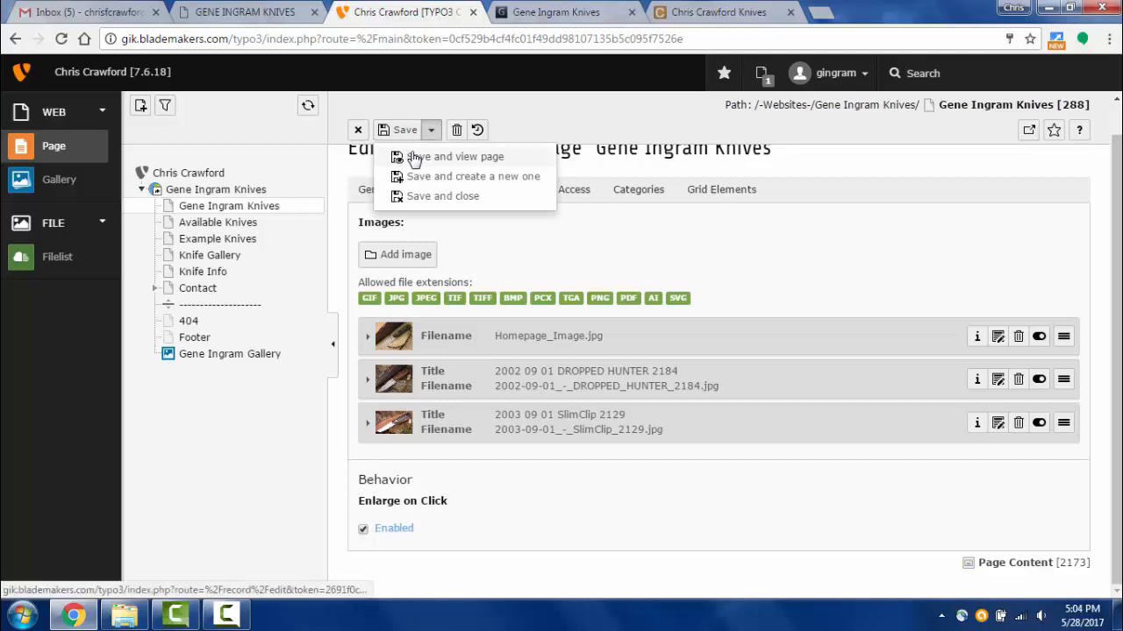
click(414, 157)
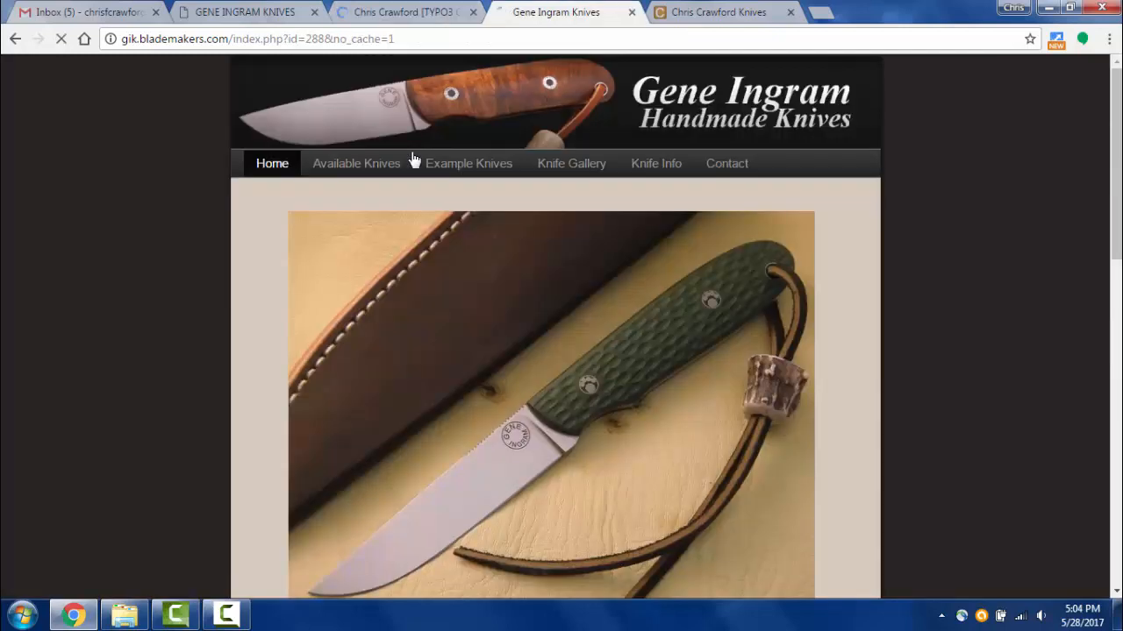
- Open a knife image in the lightbox and step through all the images before closing
click(559, 386)
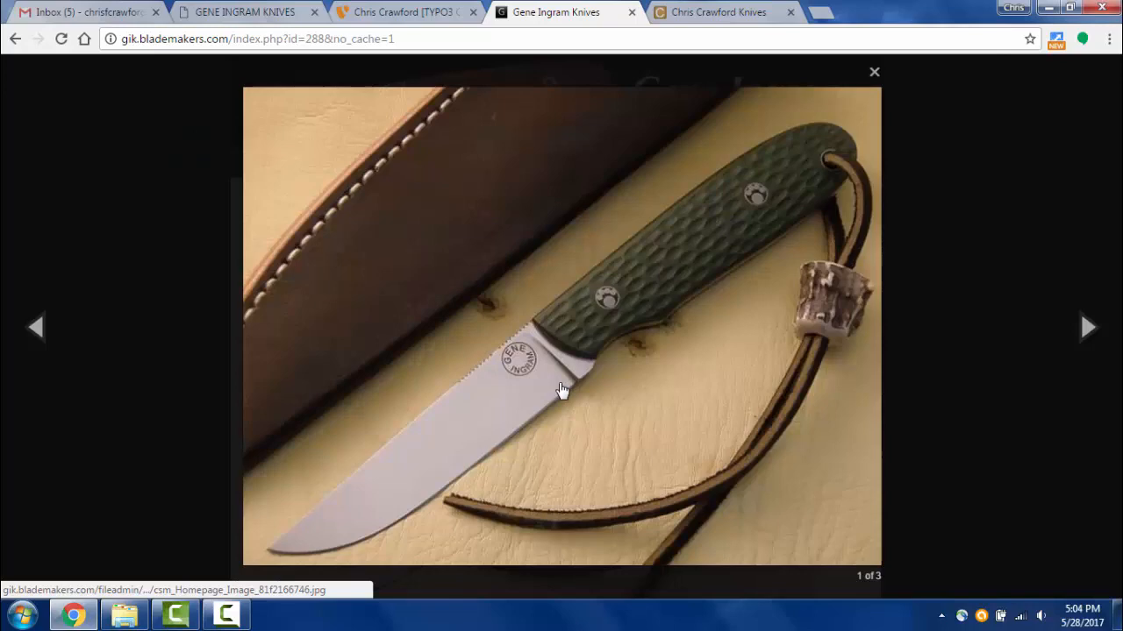
click(969, 424)
click(691, 394)
click(688, 391)
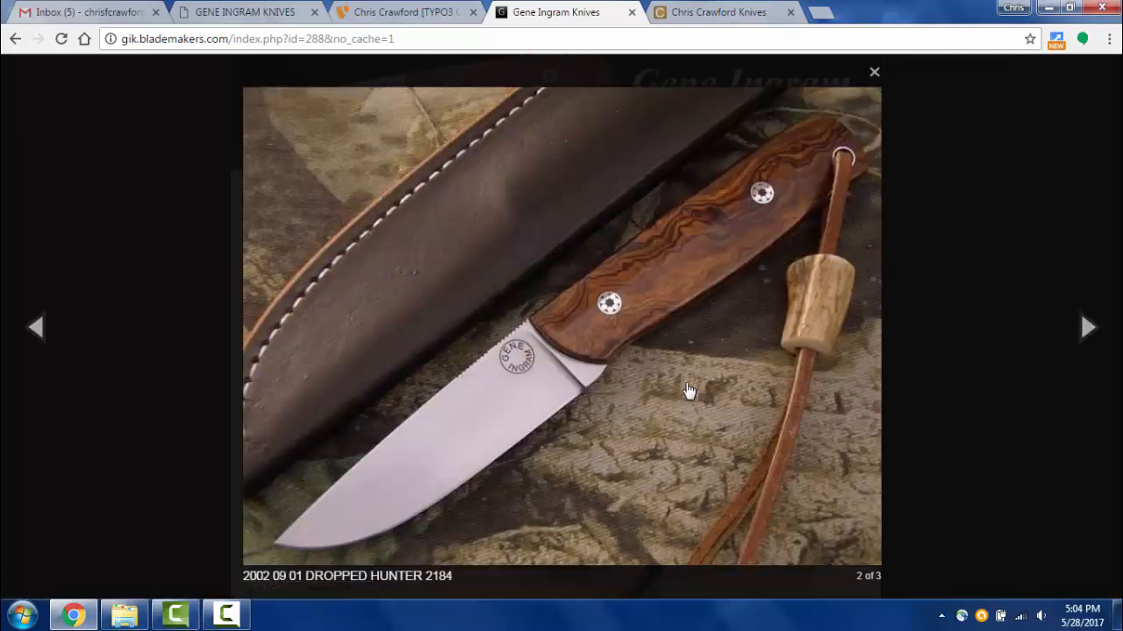
click(688, 391)
click(689, 391)
click(688, 391)
click(689, 391)
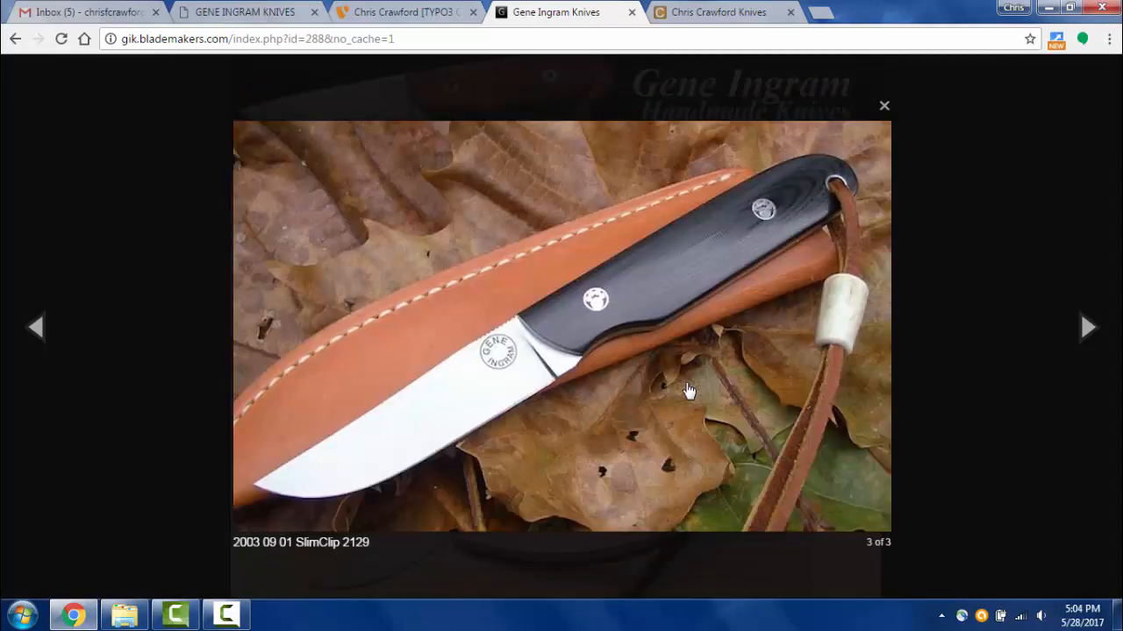
click(688, 391)
click(688, 391)
click(906, 358)
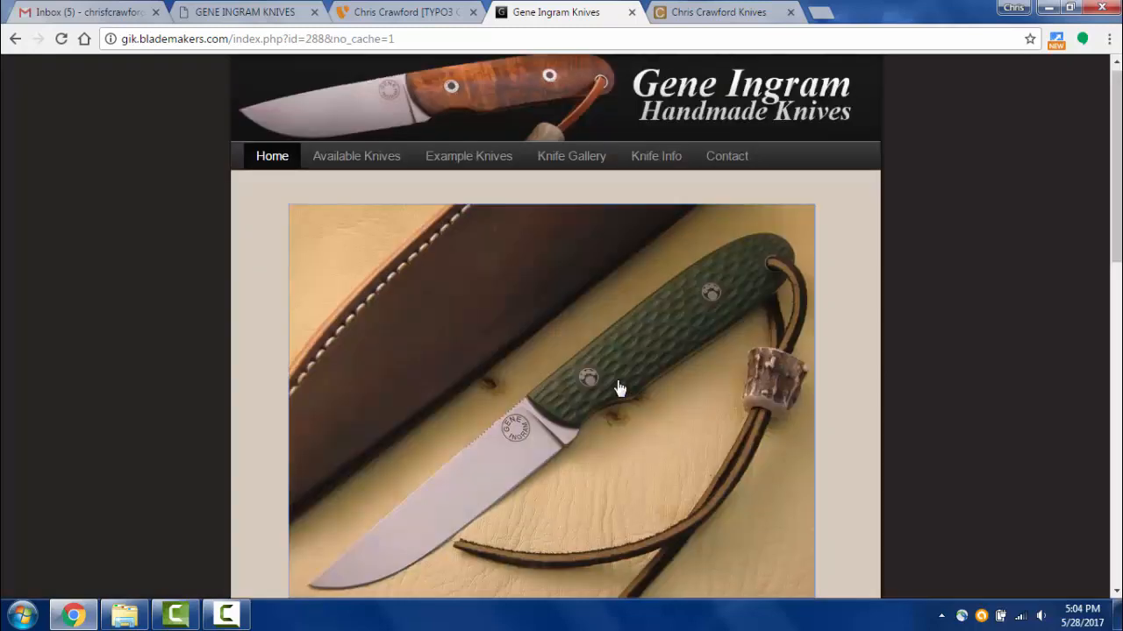
- Look over the live homepage, then return to the backend content editor
scroll(614, 392, down, 10)
scroll(609, 397, up, 10)
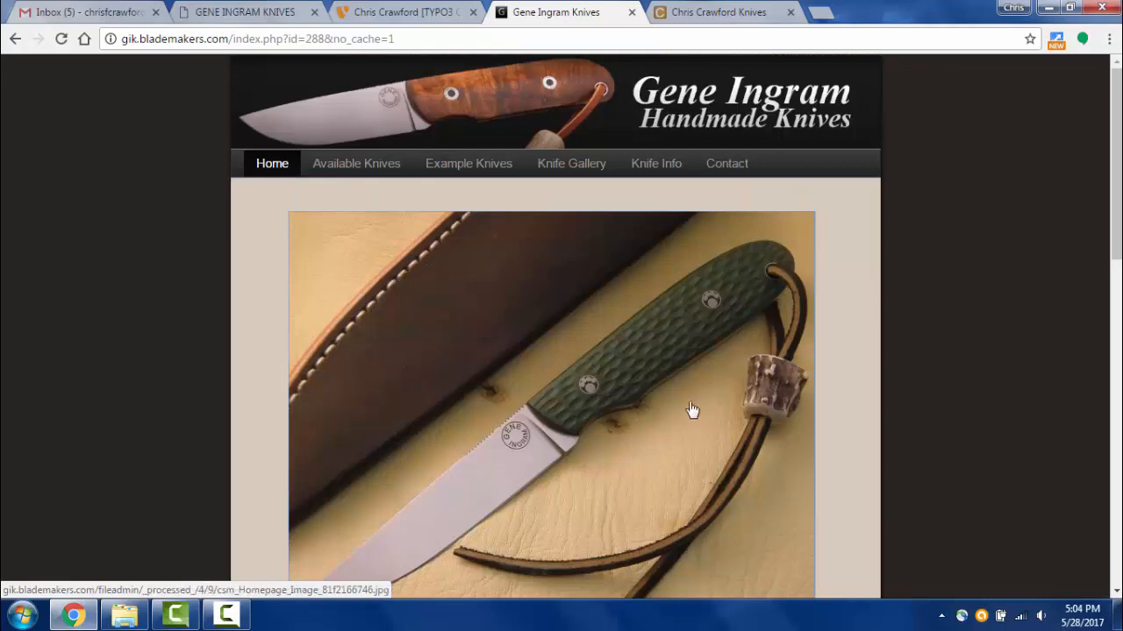
scroll(671, 396, down, 8)
scroll(675, 401, up, 8)
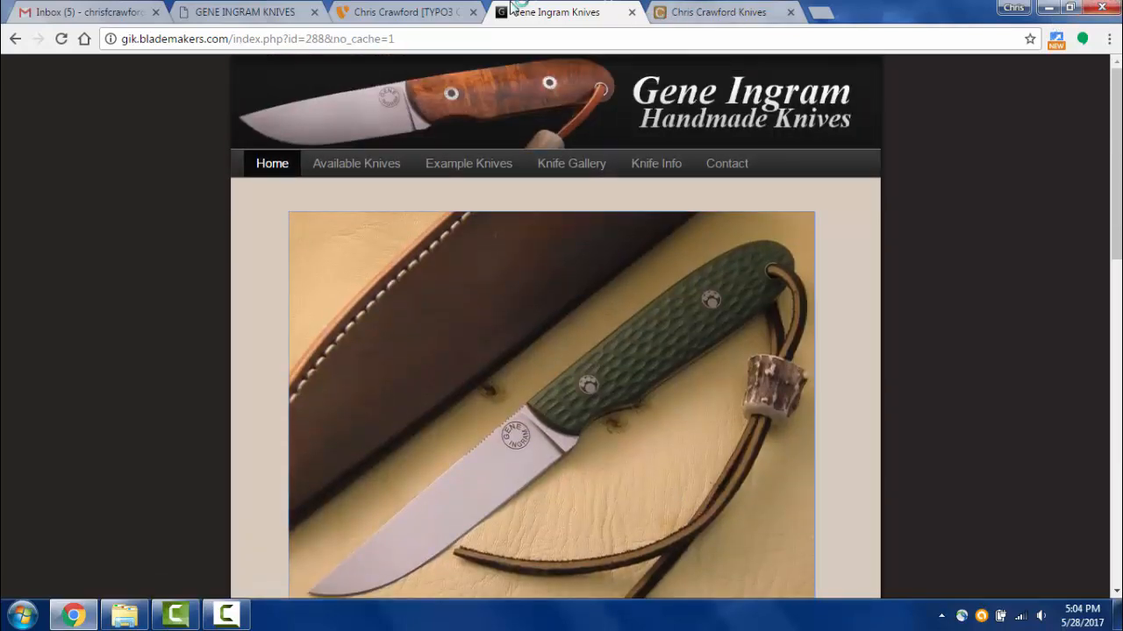
mouse_move(450, 7)
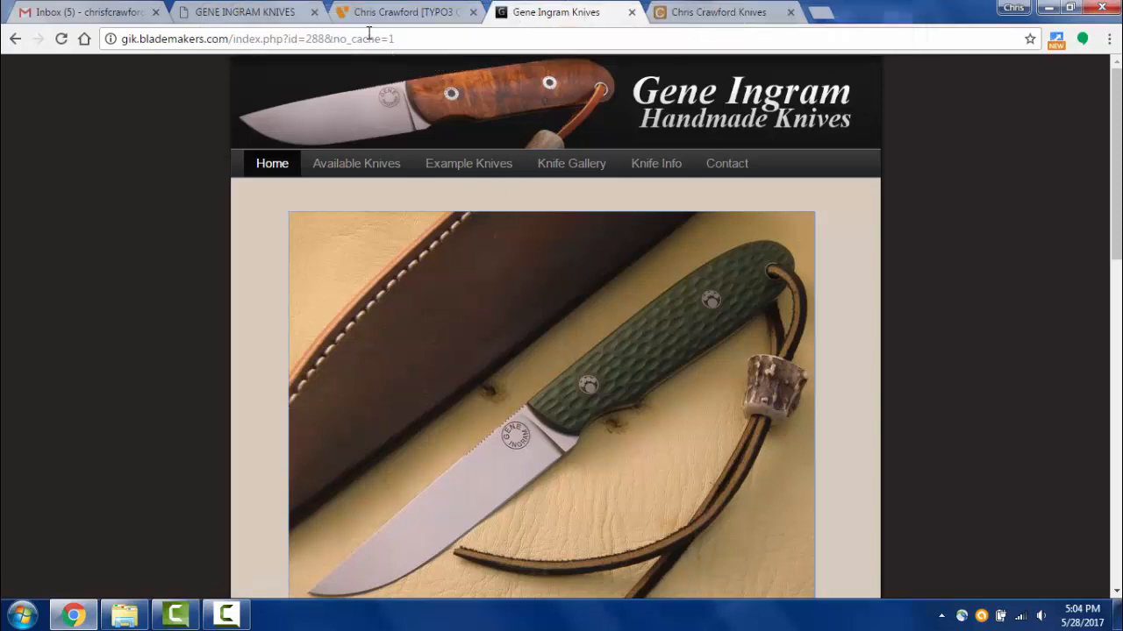
click(366, 12)
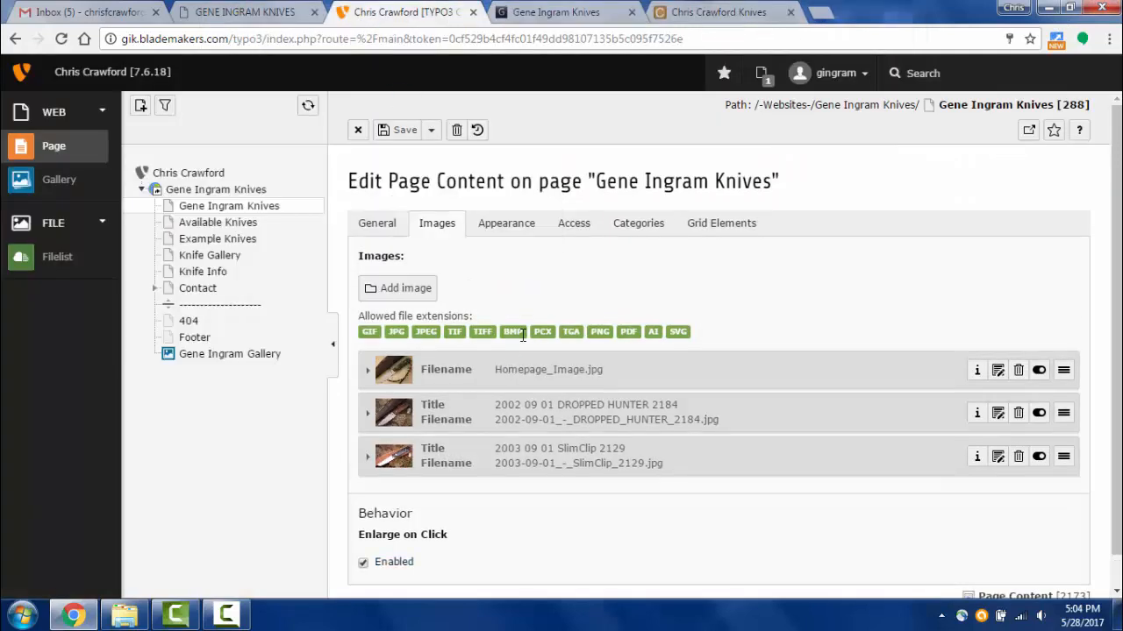
- Set the image width to 160 px under Appearance, then save and view the page
click(507, 224)
scroll(508, 395, down, 2)
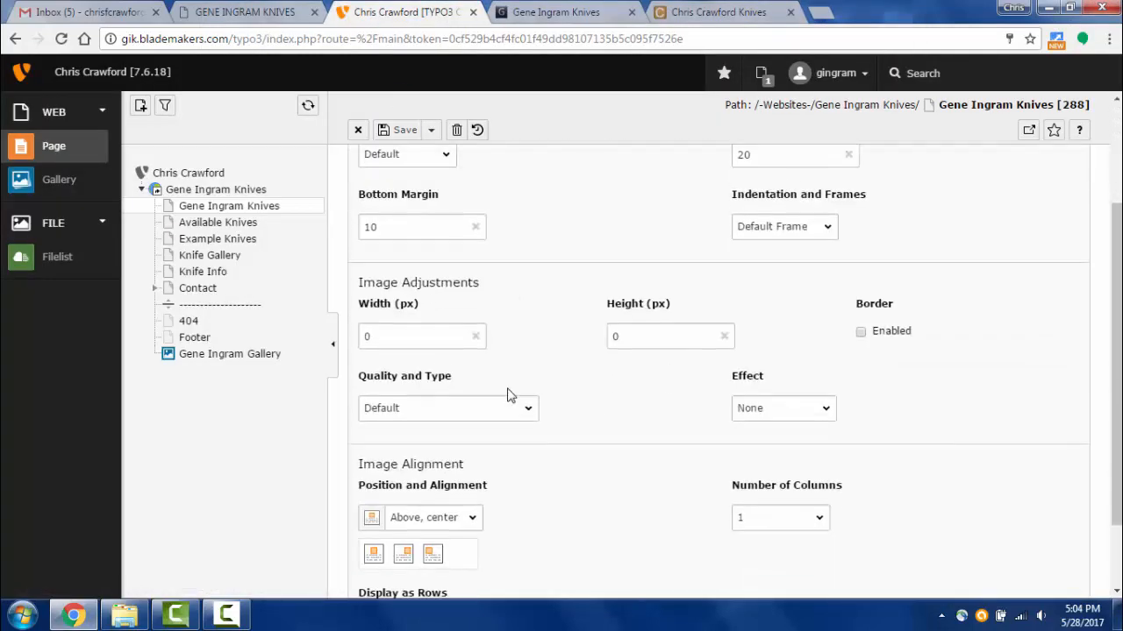
drag(398, 327, 355, 332)
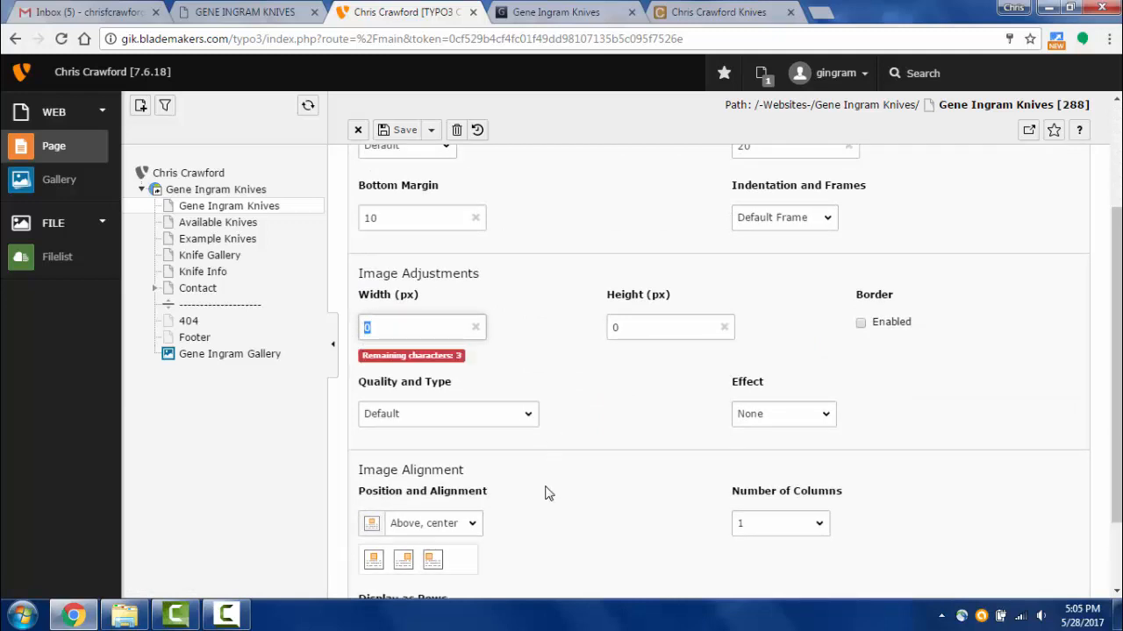
text(2)
text(60)
click(431, 130)
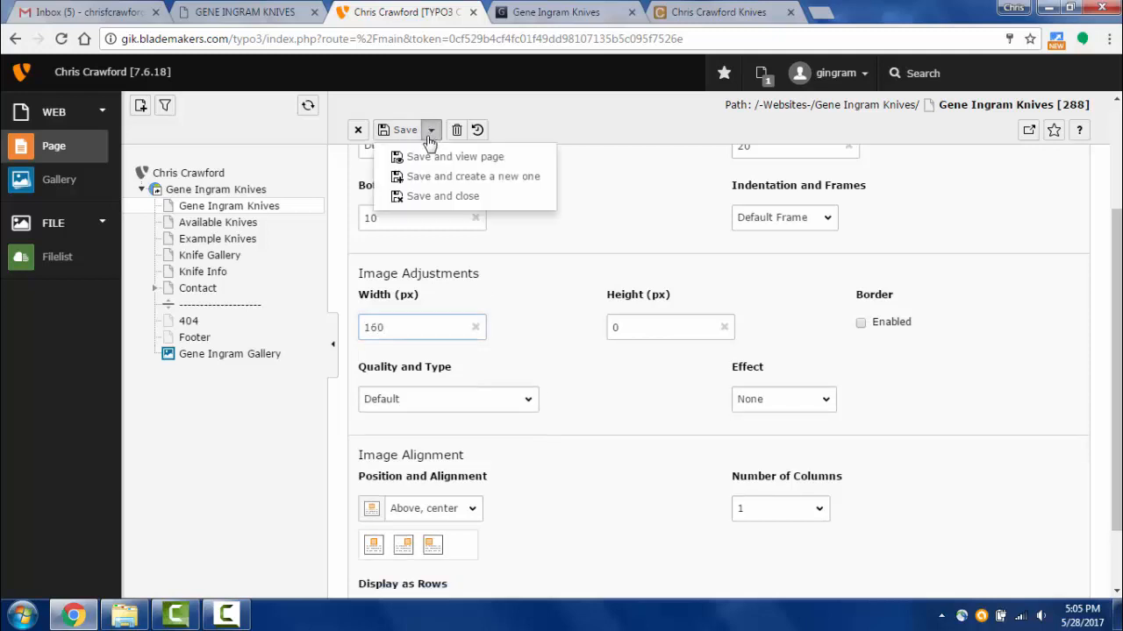
click(421, 157)
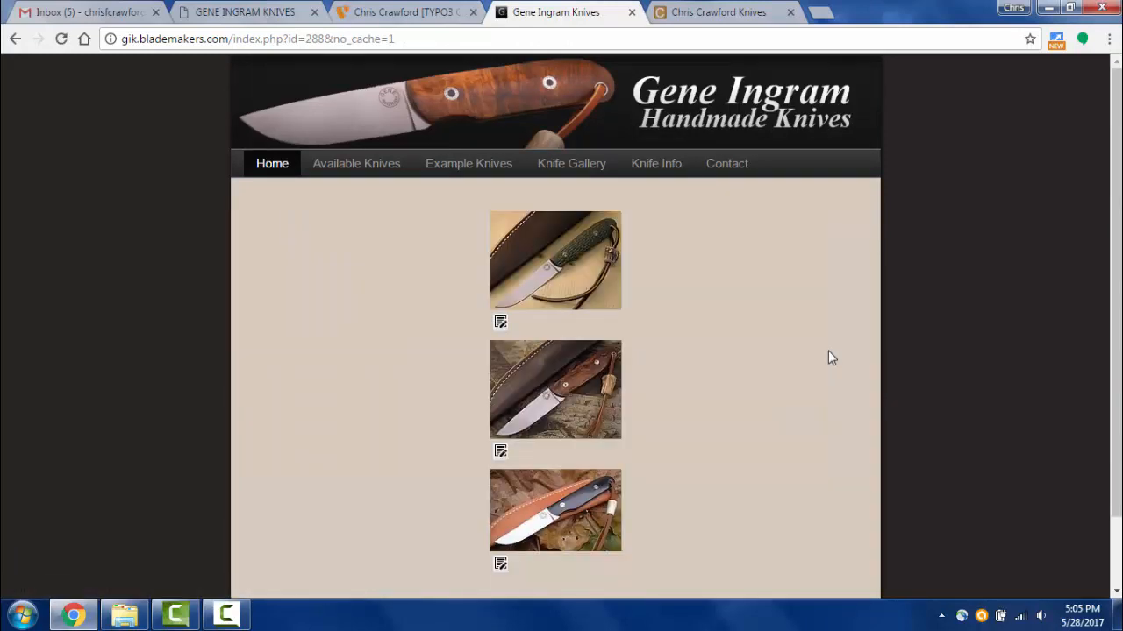
- Open the first thumbnail in the lightbox, cycle through the knife images, then close it
scroll(828, 351, down, 2)
scroll(828, 351, up, 1)
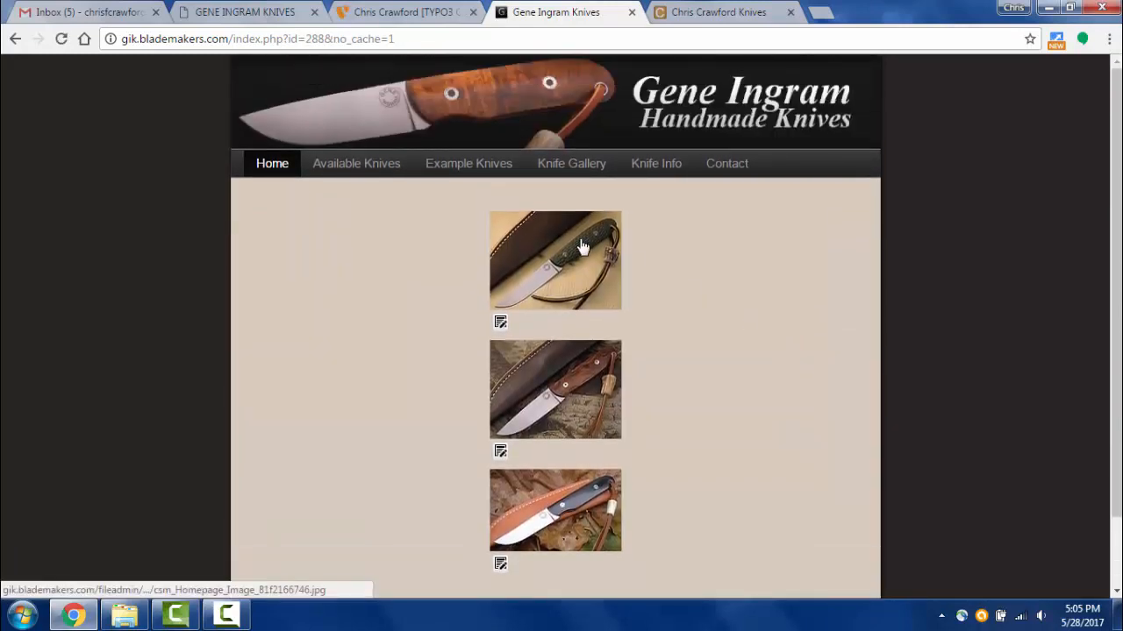
click(584, 248)
click(646, 304)
click(646, 303)
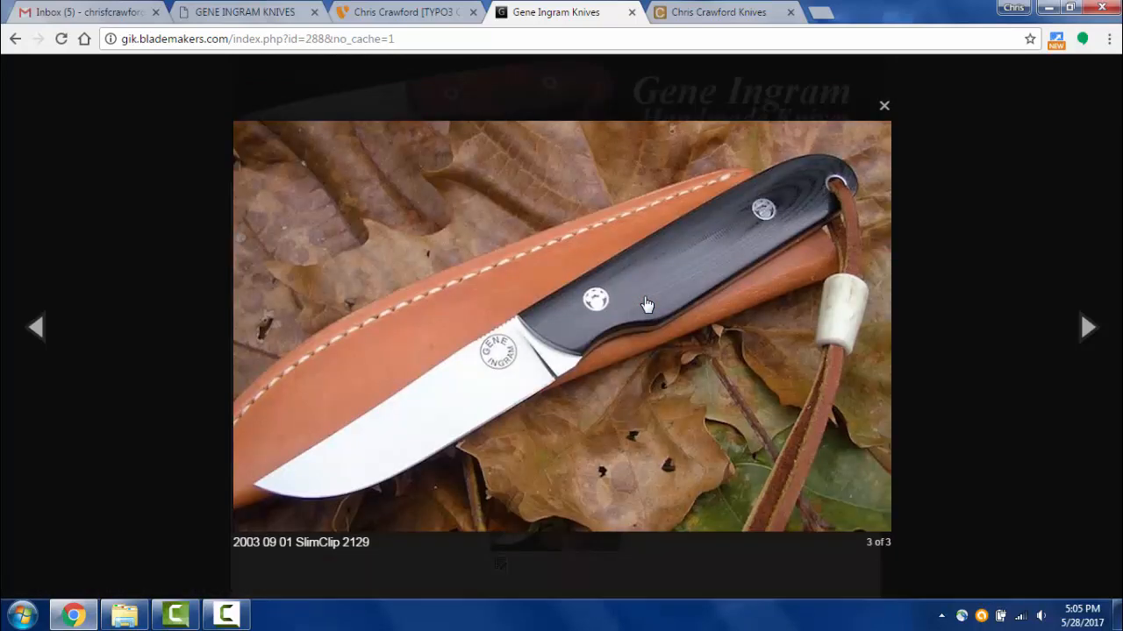
click(646, 304)
click(647, 303)
click(930, 276)
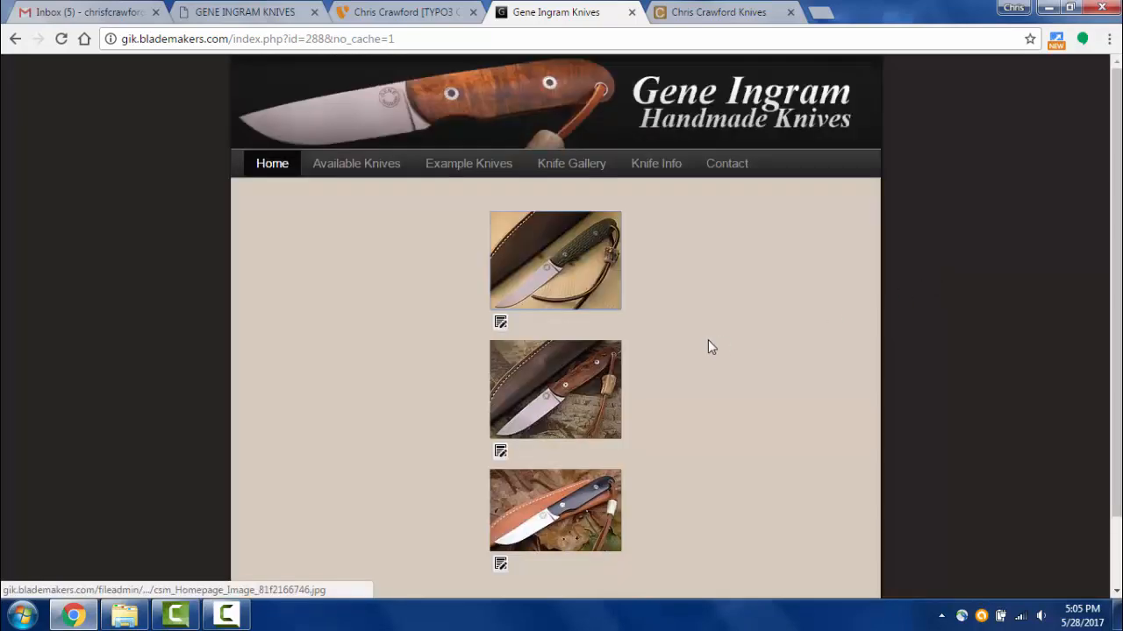
- Compare the live page with the backend editor, ending on the Image Alignment settings
scroll(708, 339, down, 2)
scroll(680, 319, up, 2)
click(419, 14)
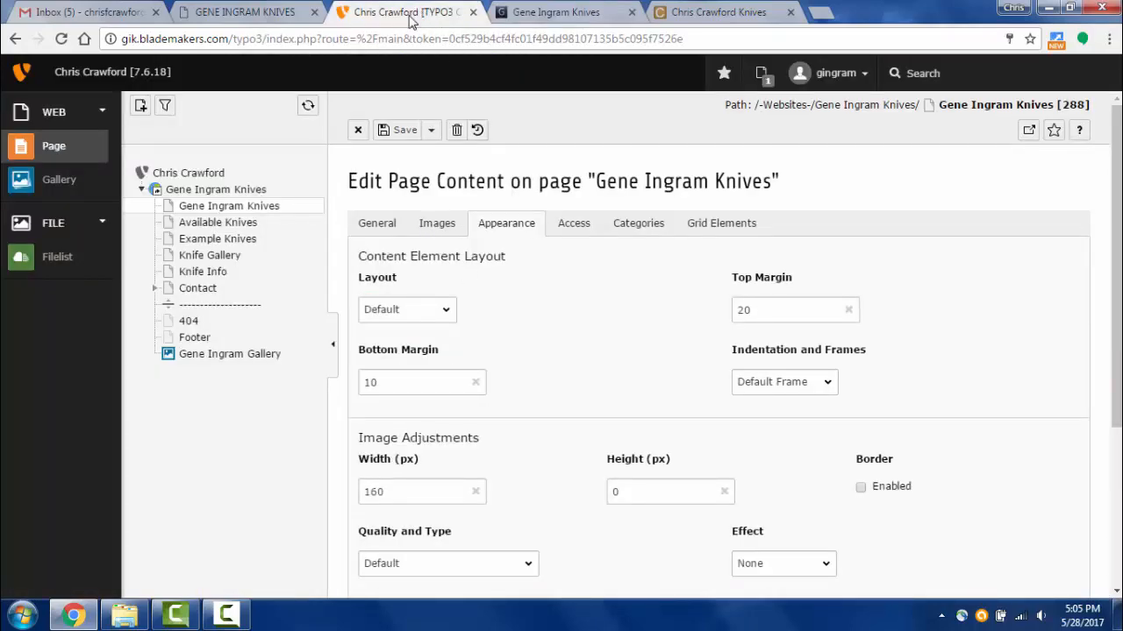
click(570, 12)
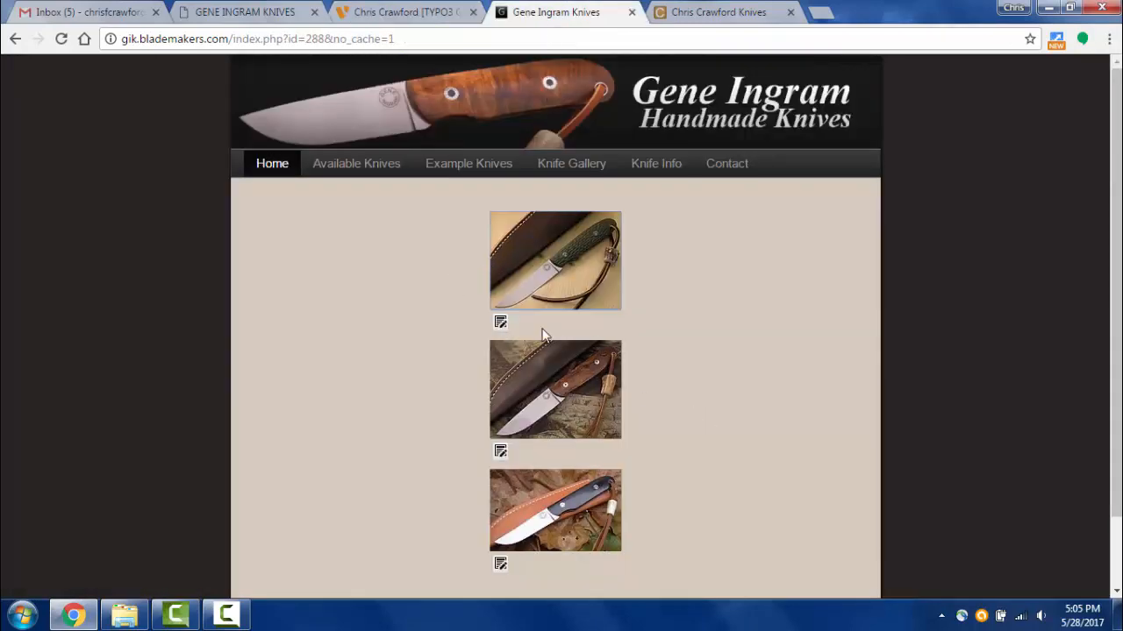
click(424, 12)
scroll(614, 447, down, 3)
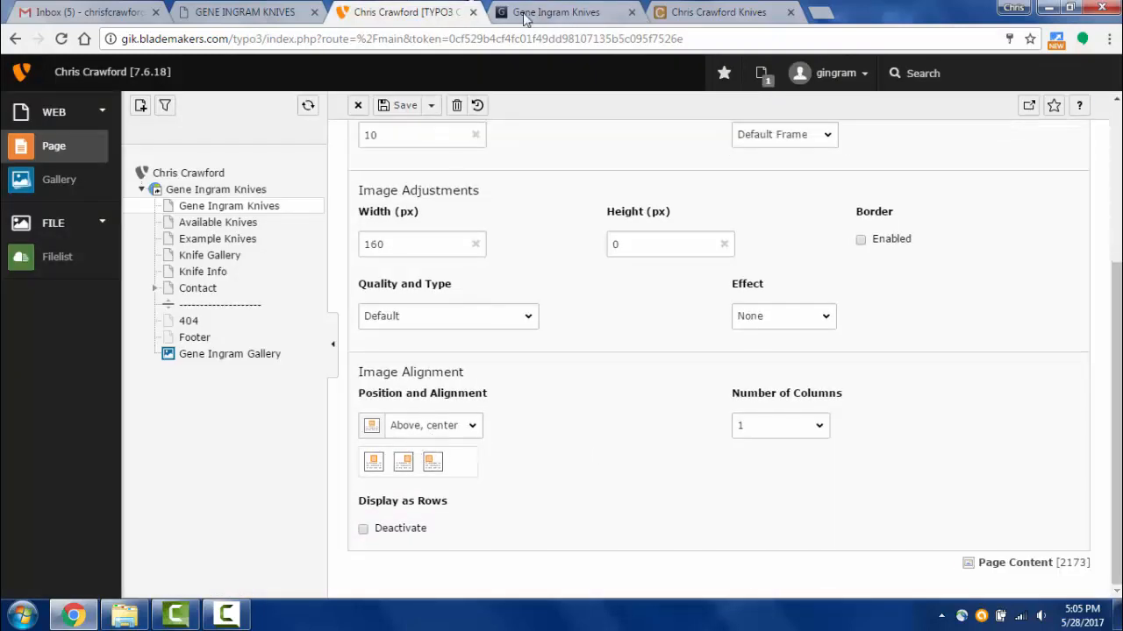
click(556, 12)
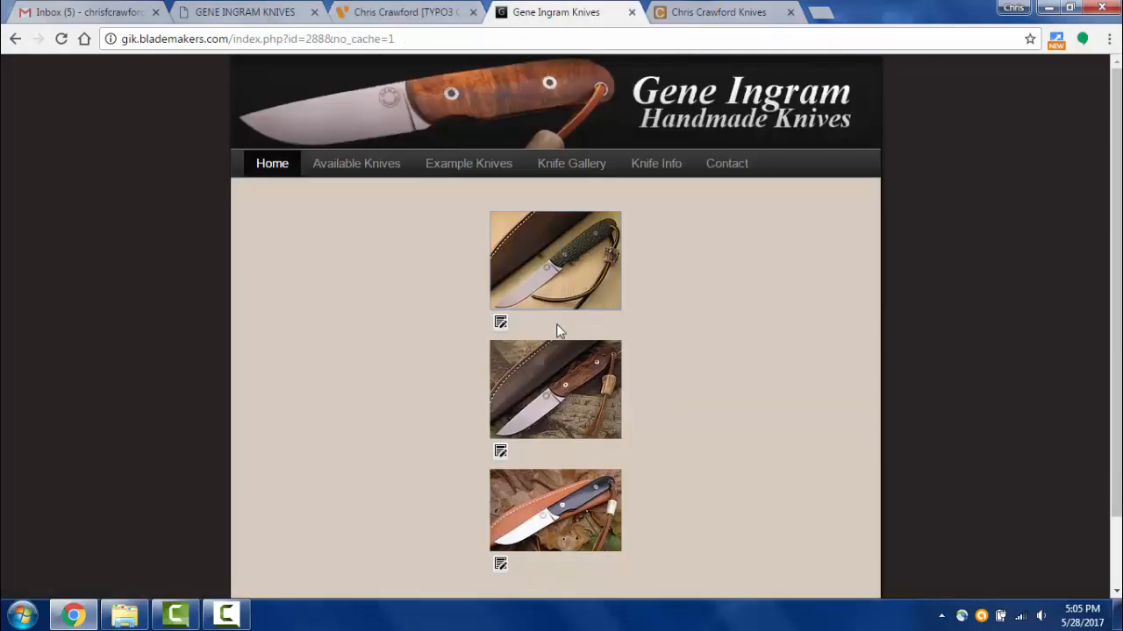
click(468, 9)
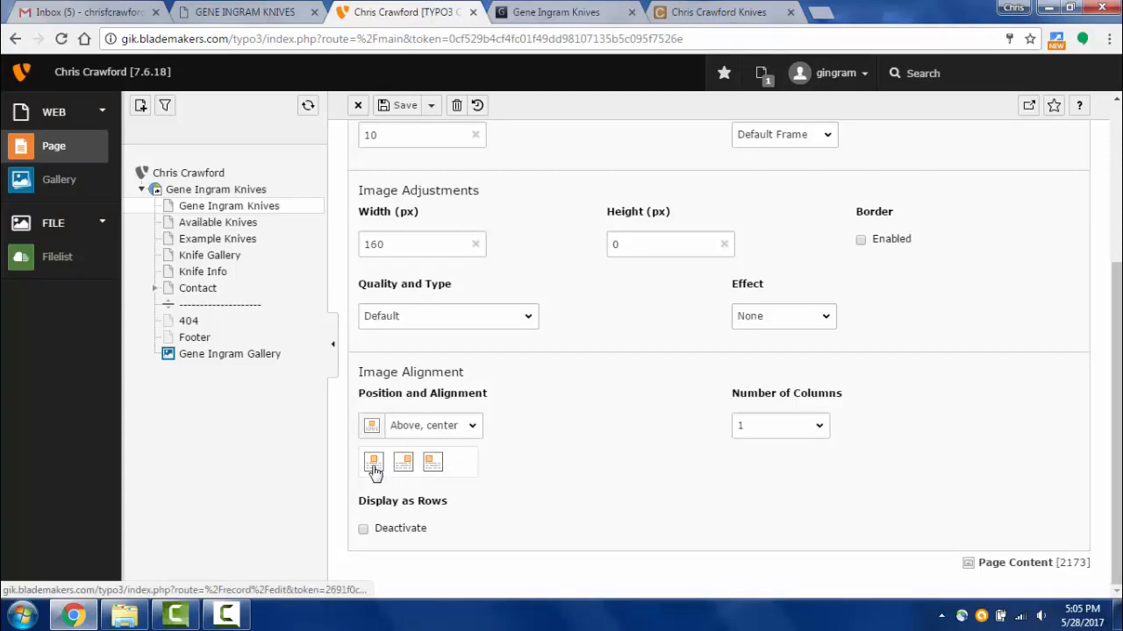
- Set the image position to Above, left, then save and view the page
click(433, 464)
click(431, 106)
click(426, 133)
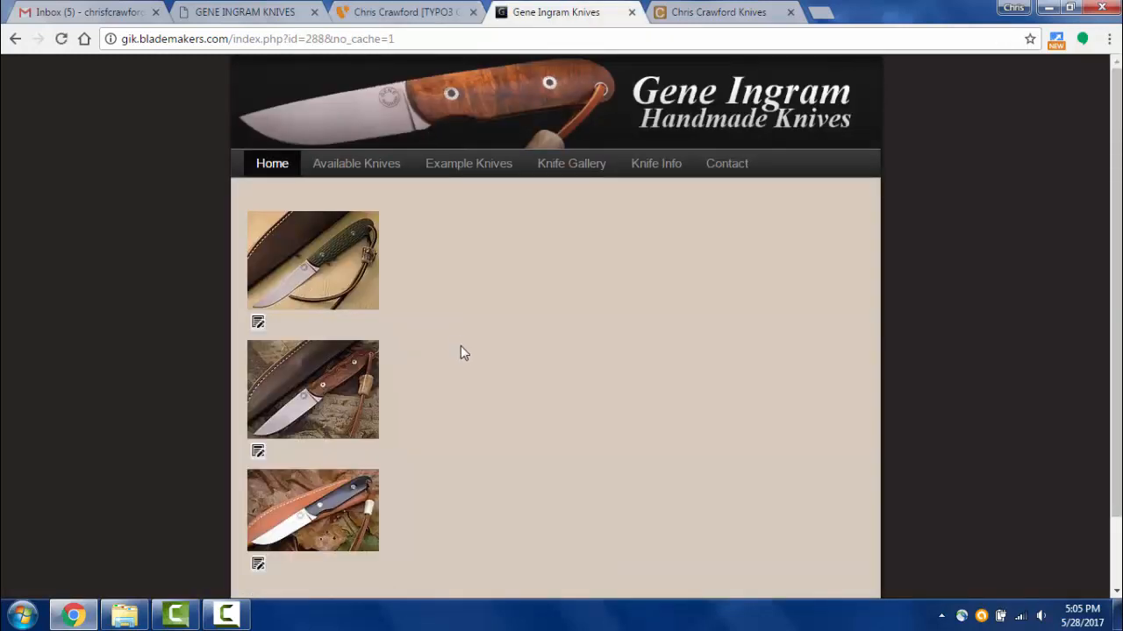
scroll(460, 346, down, 1)
scroll(463, 331, up, 1)
- Set Number of Columns to 3, then save and view the page
click(404, 12)
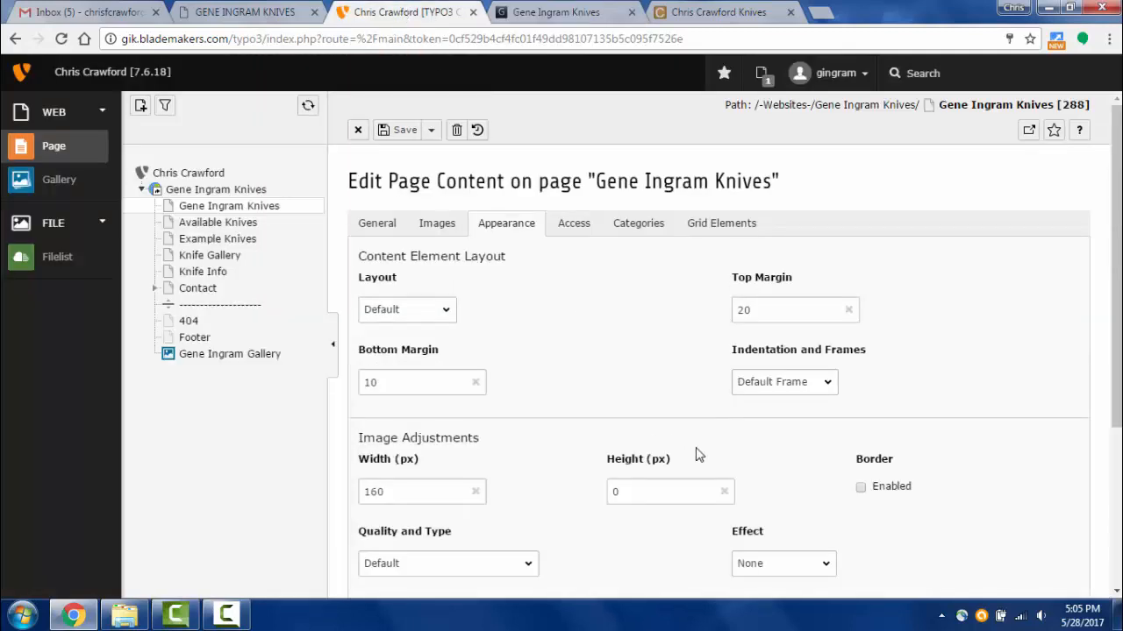
scroll(699, 455, down, 3)
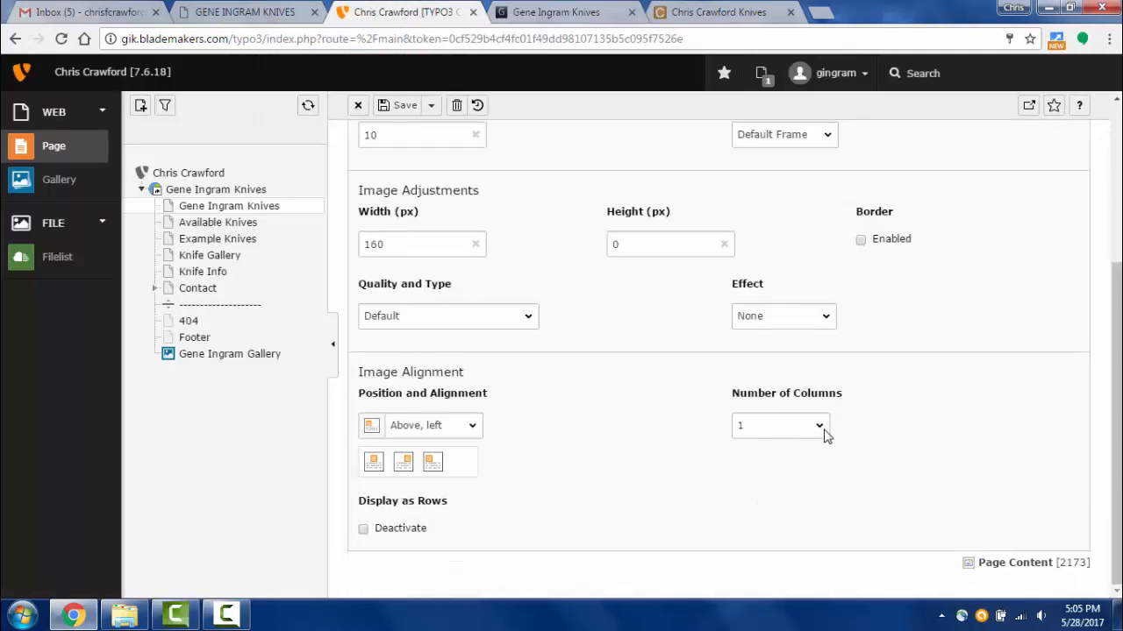
click(819, 430)
click(763, 478)
click(430, 106)
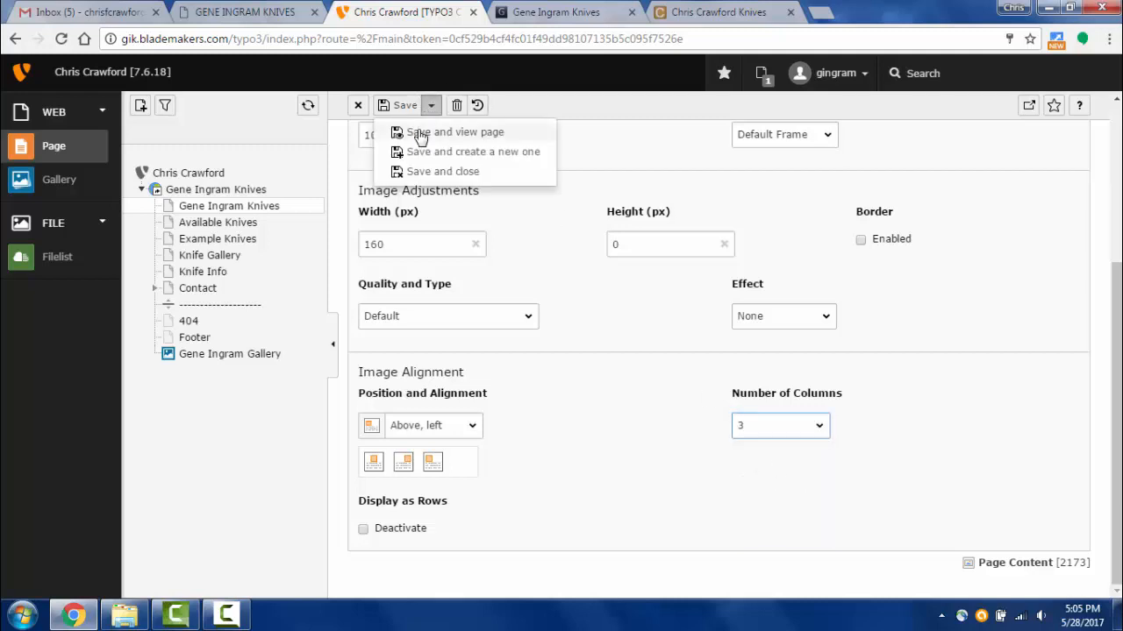
click(420, 131)
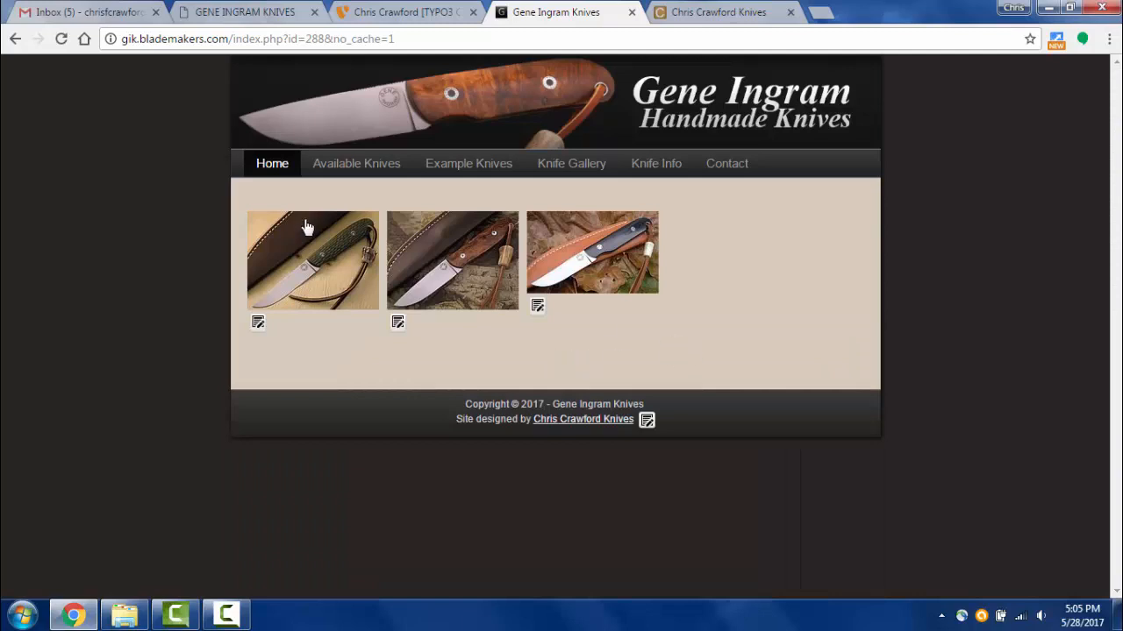
- Enlarge the first, second and third knife thumbnails in the lightbox, closing each
click(327, 249)
click(972, 184)
click(451, 258)
click(1051, 228)
click(623, 239)
click(314, 80)
- Check the backend form, then enlarge the first thumbnail again on the live page
click(400, 13)
scroll(559, 331, down, 3)
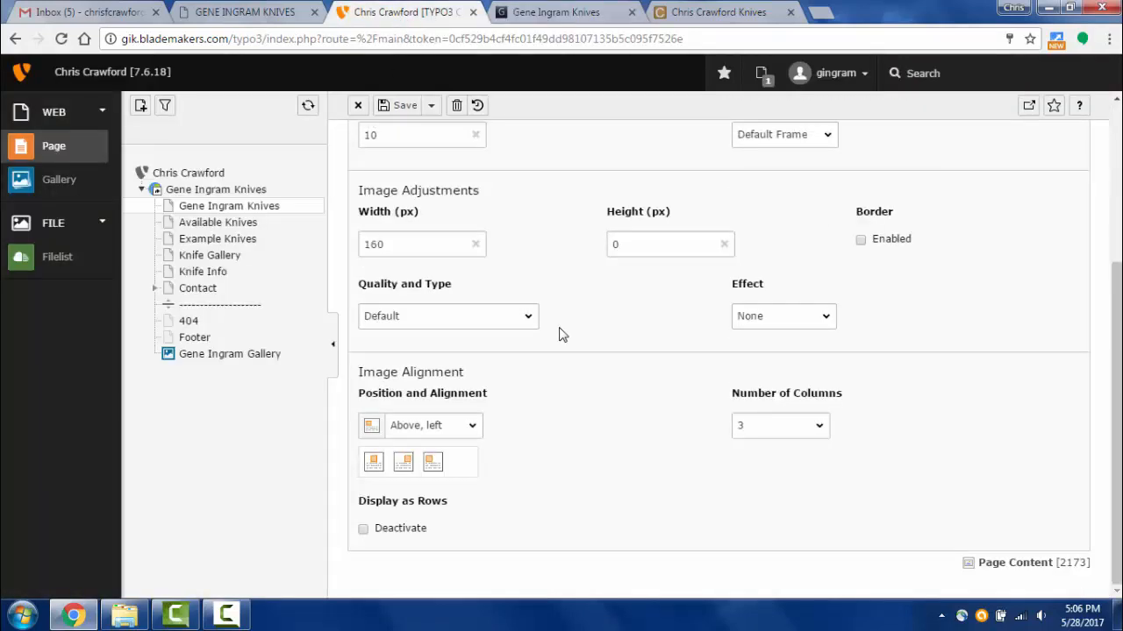
scroll(559, 331, up, 3)
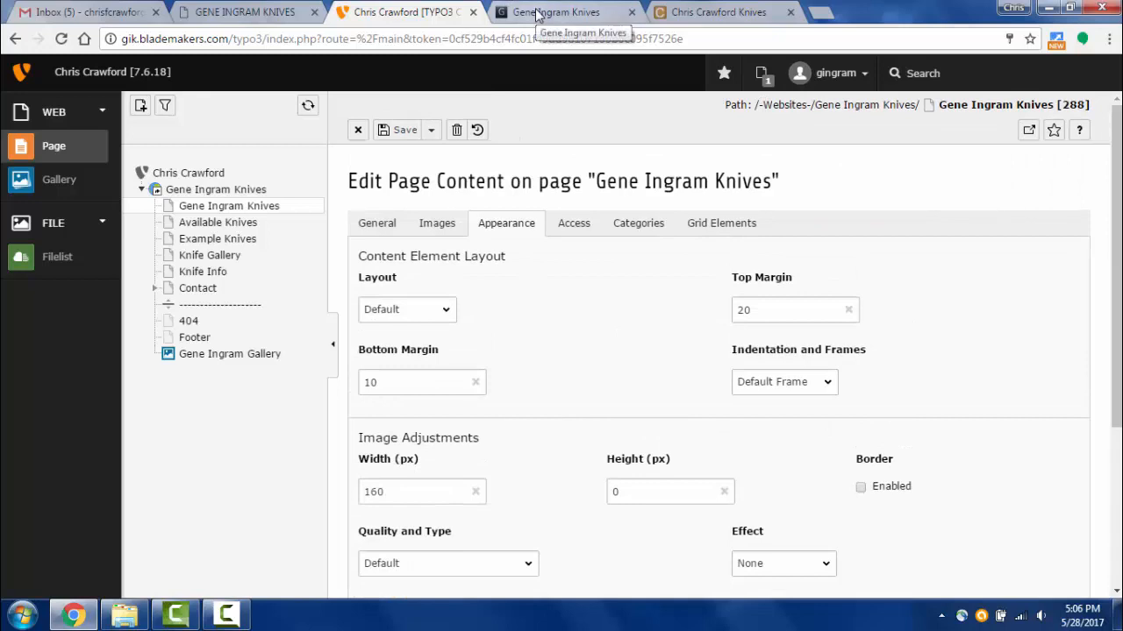
click(537, 13)
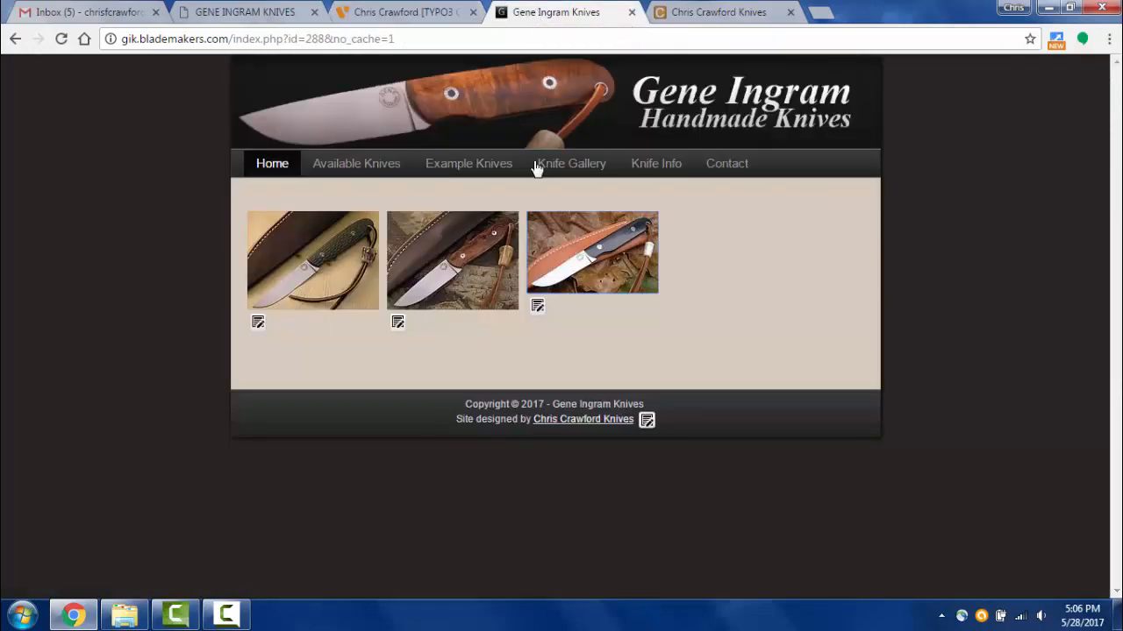
click(334, 263)
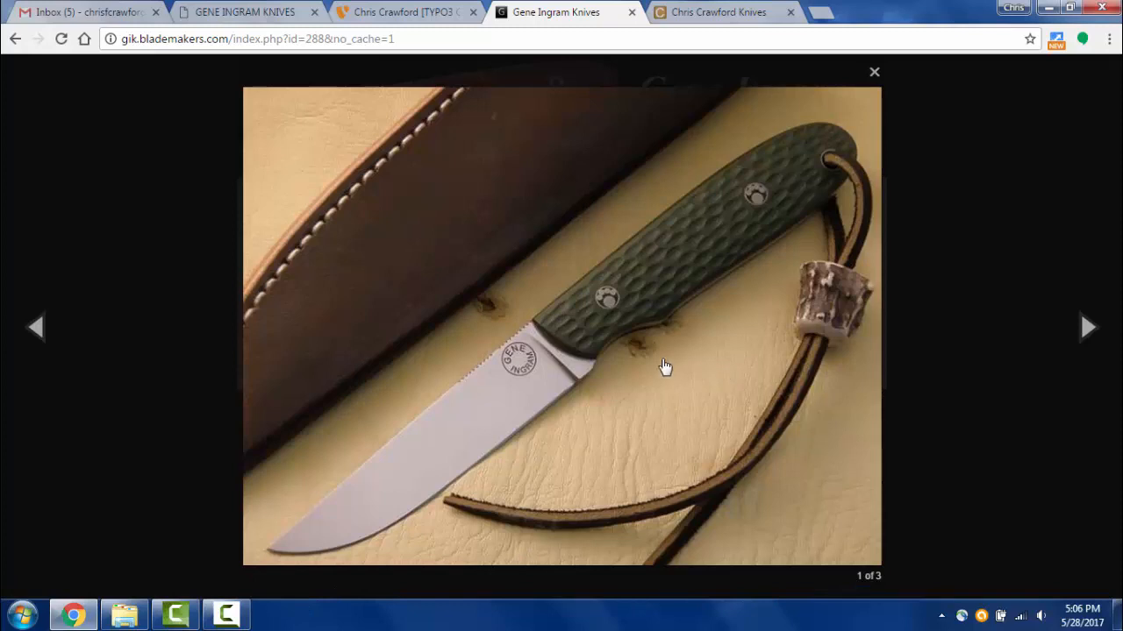
- Show the gallery's image list, then cycle the lightbox through all three knives
click(426, 14)
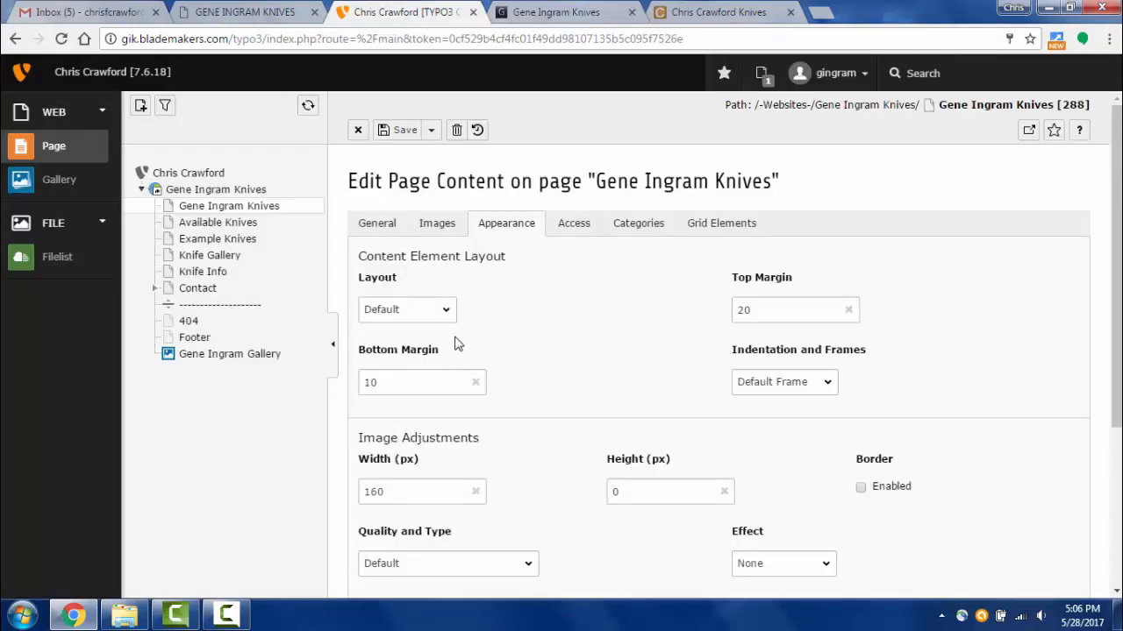
click(437, 224)
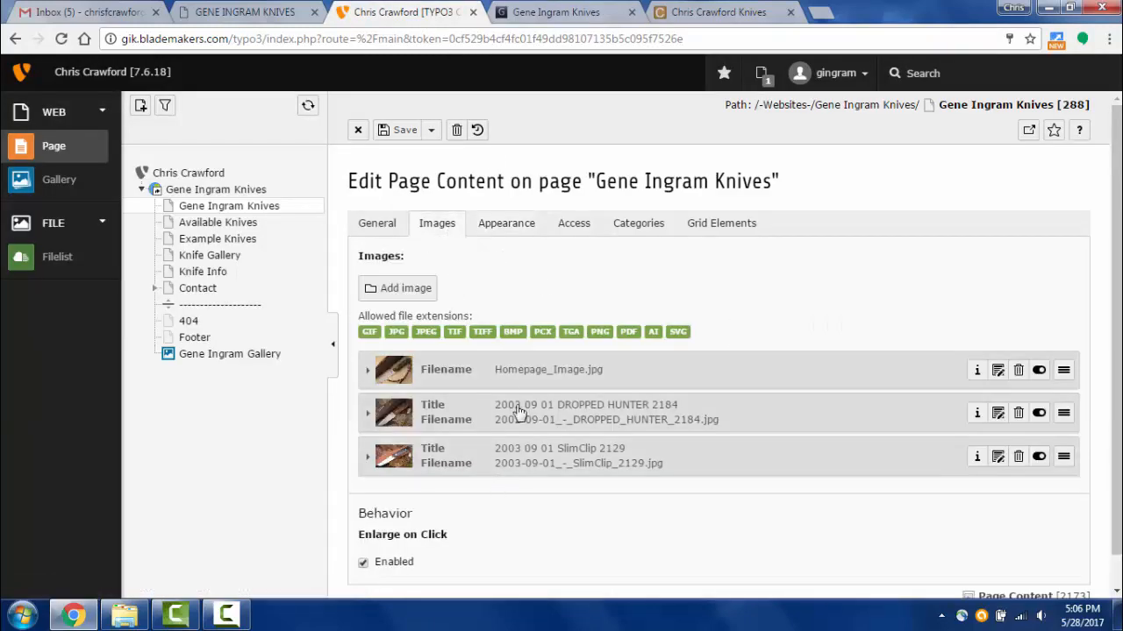
click(539, 16)
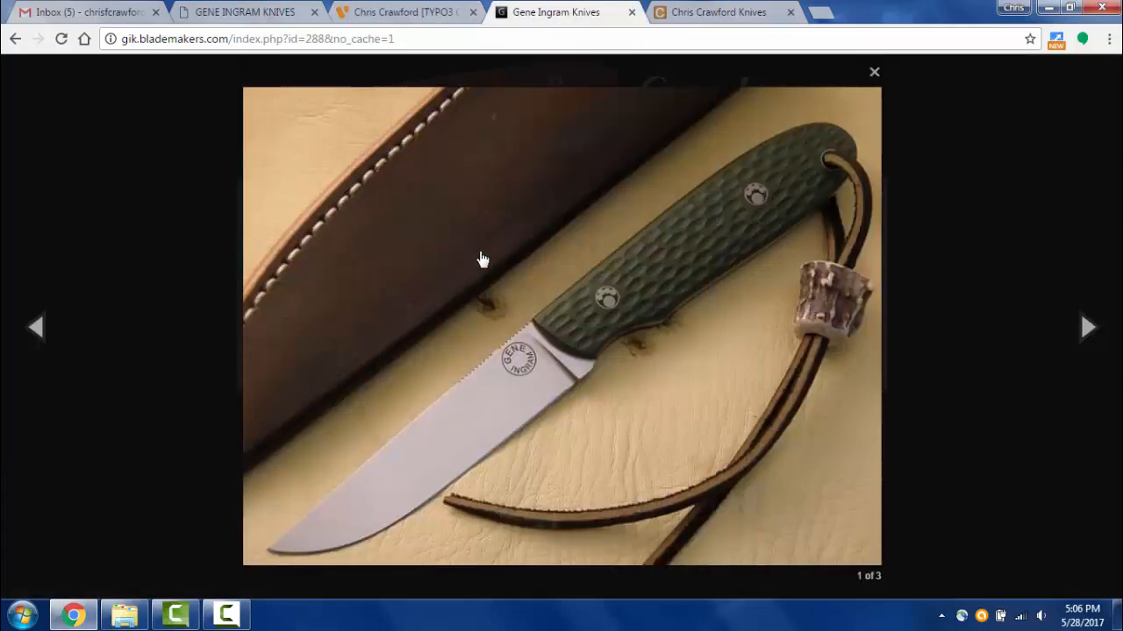
click(570, 311)
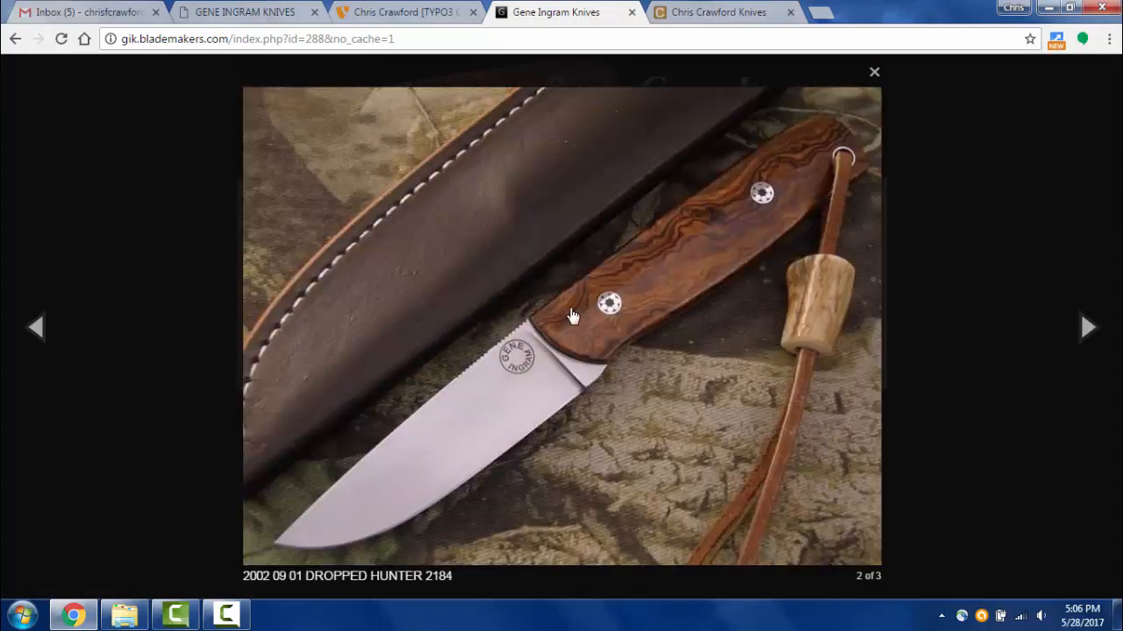
click(571, 314)
click(570, 312)
click(412, 12)
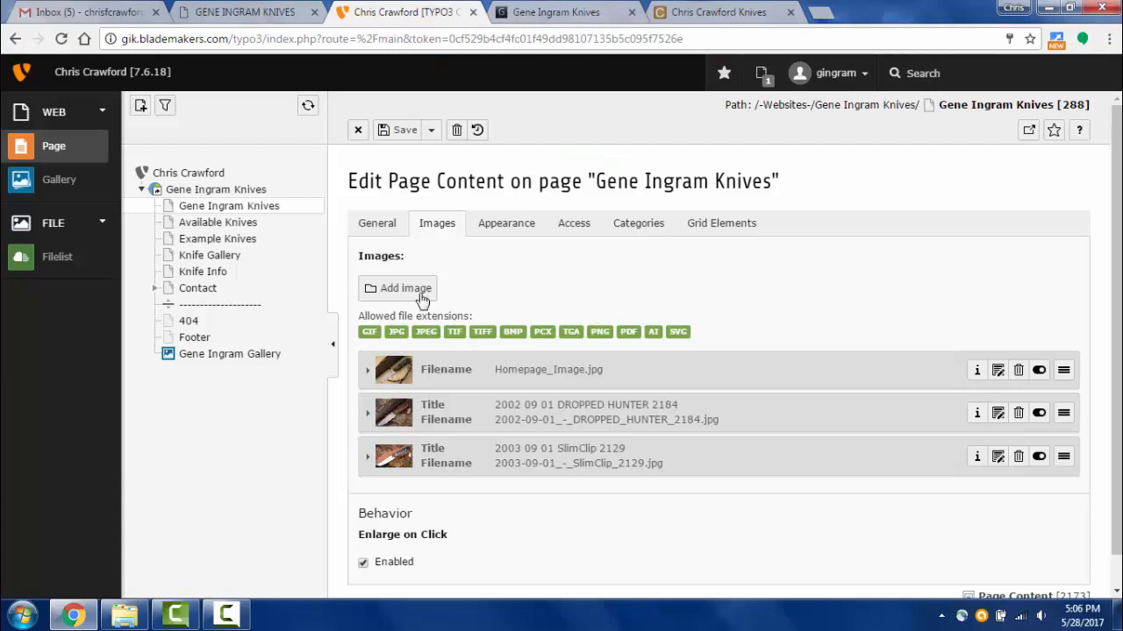
- Close the gallery form and add a Regular Text Element above the knife gallery
click(357, 130)
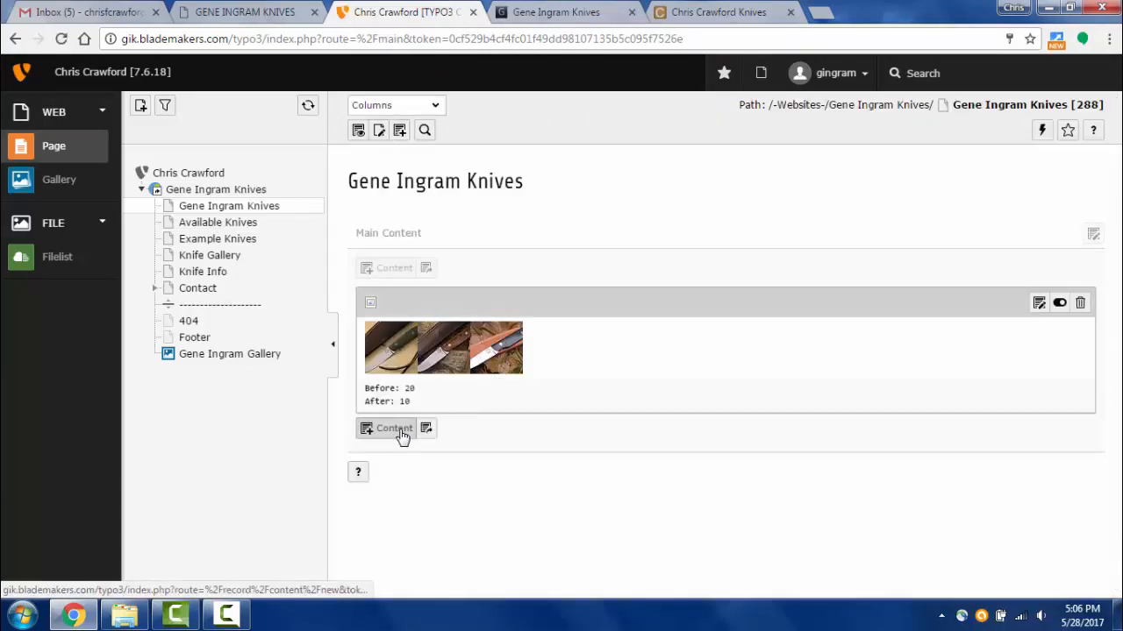
click(389, 431)
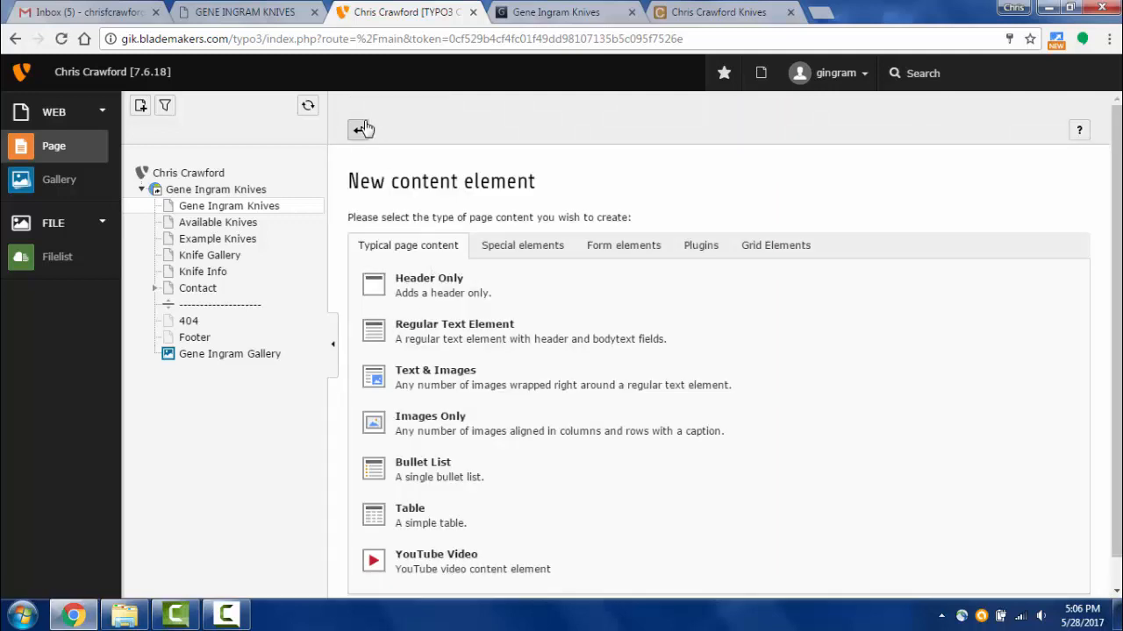
click(359, 132)
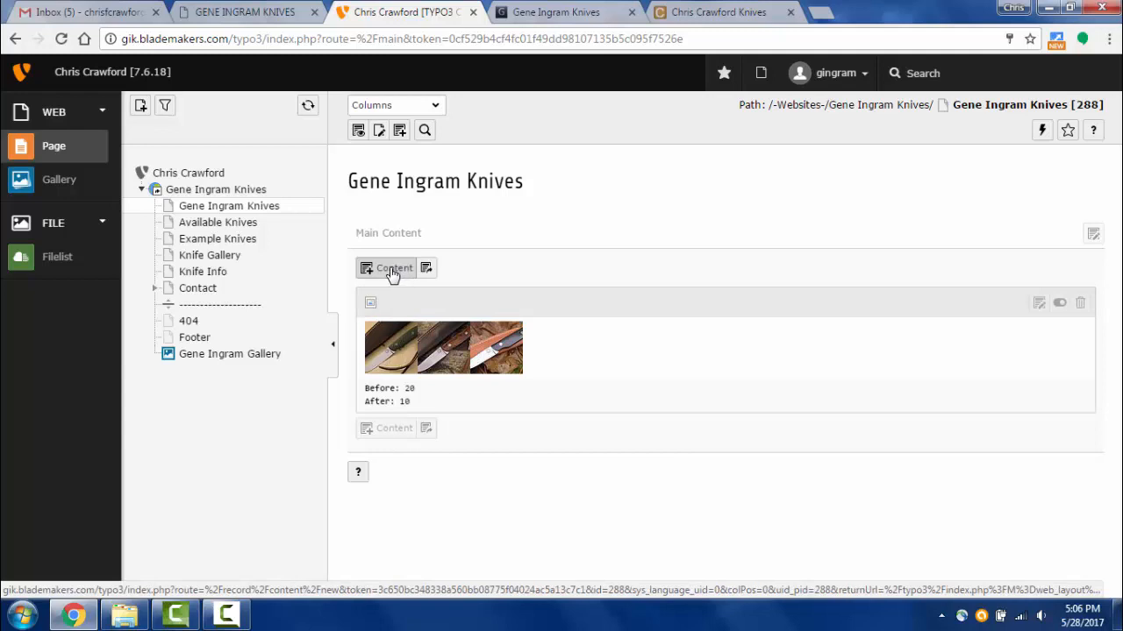
click(395, 270)
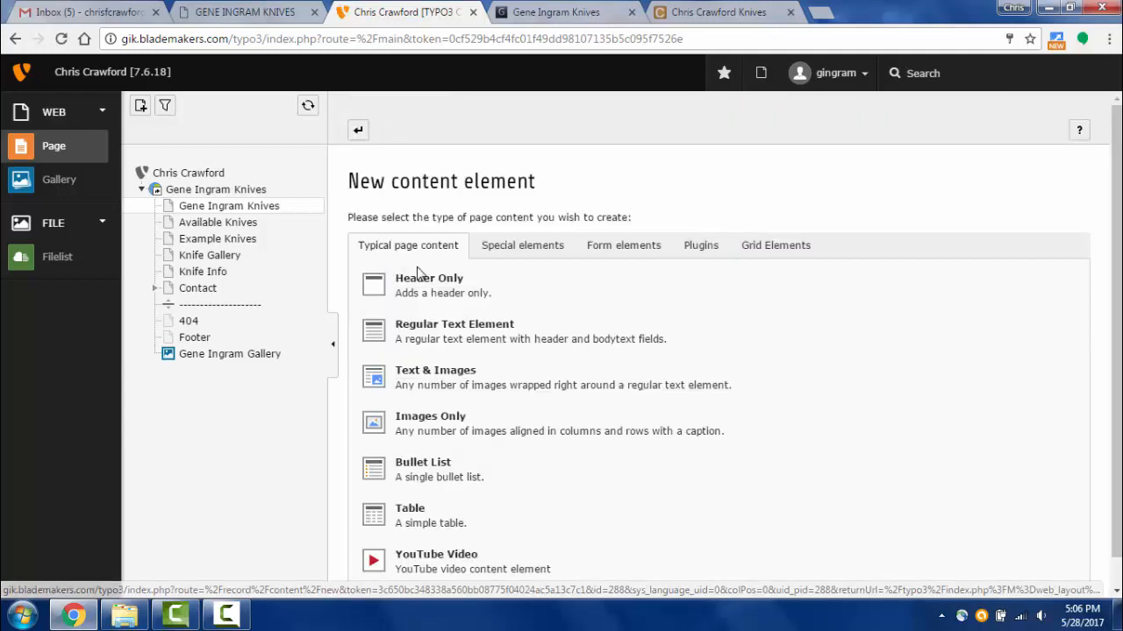
click(358, 131)
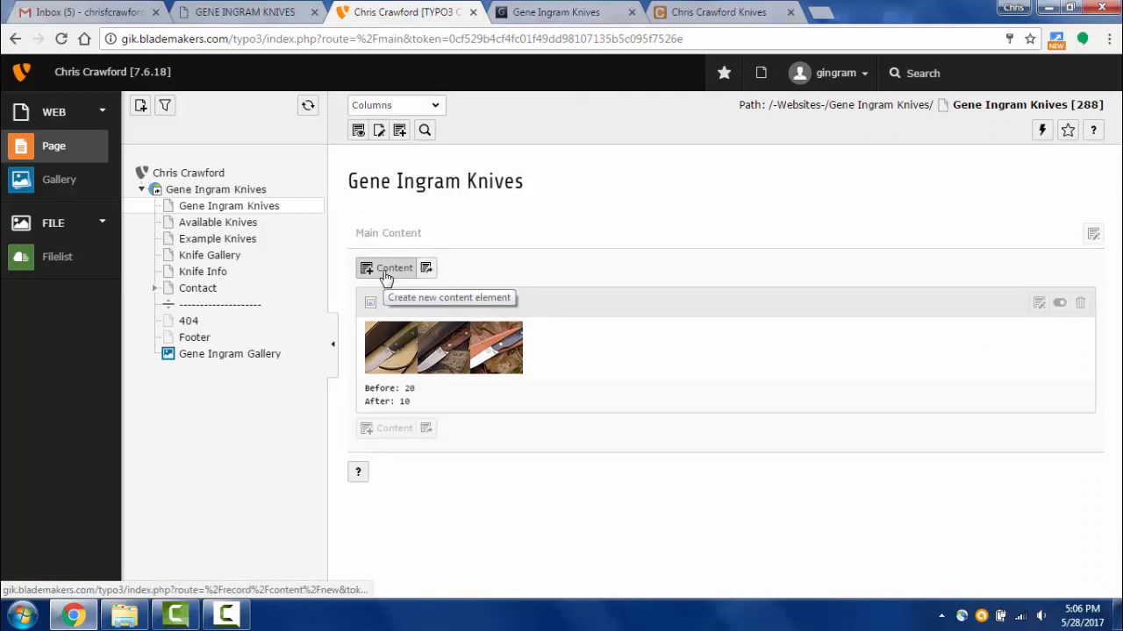
click(386, 274)
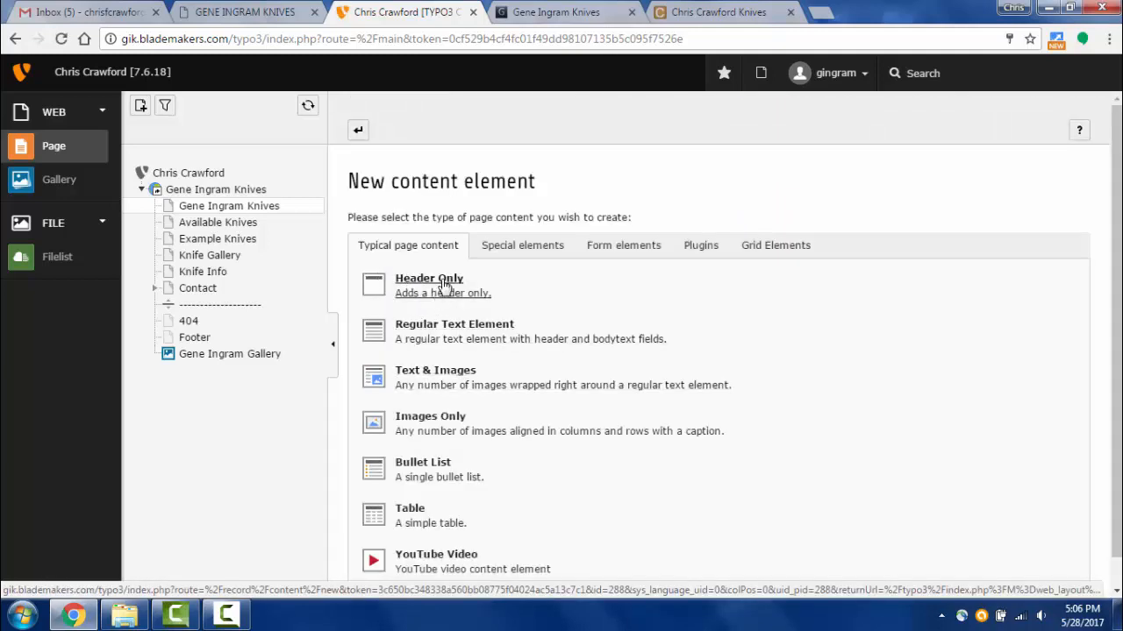
click(438, 330)
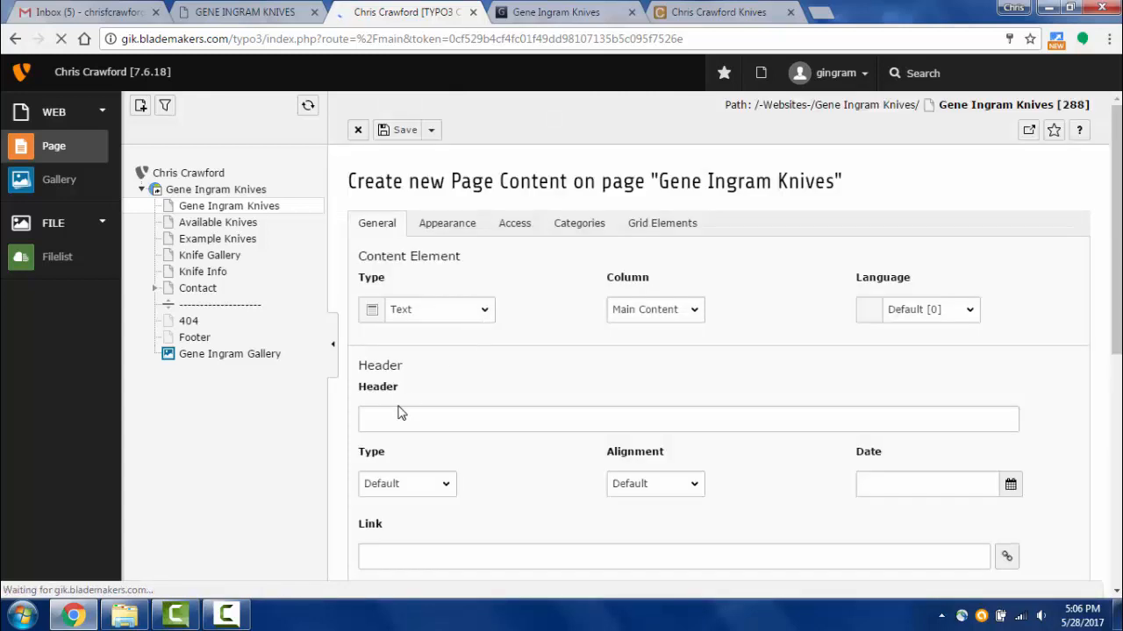
- Give the element header 'Welcome' and body 'Welcome to my website!', then save and view
scroll(434, 439, down, 2)
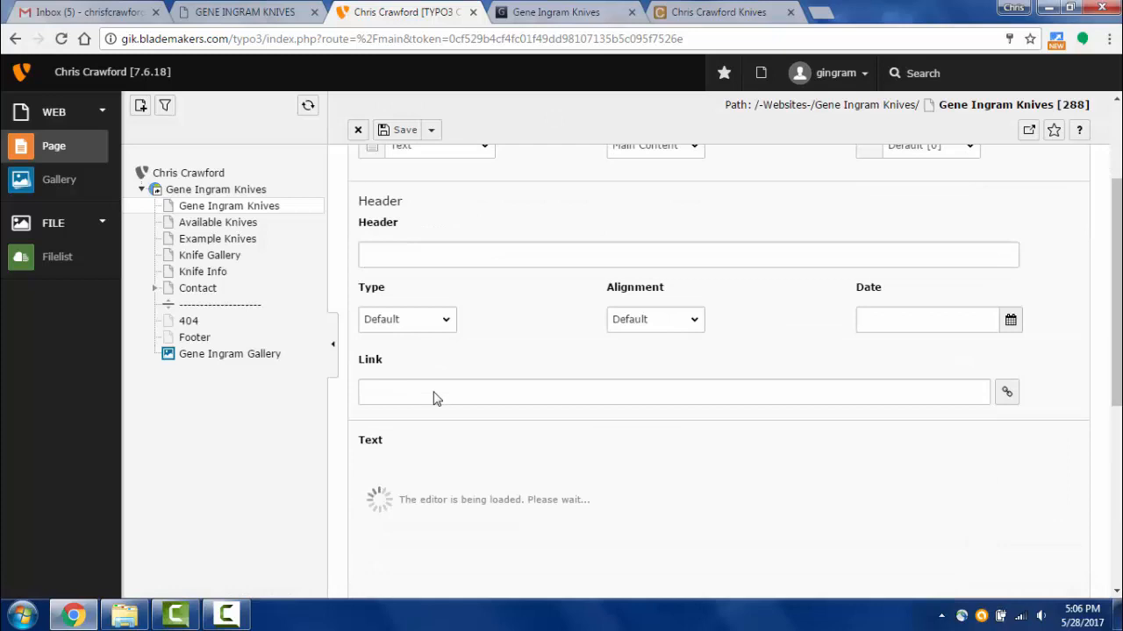
click(447, 256)
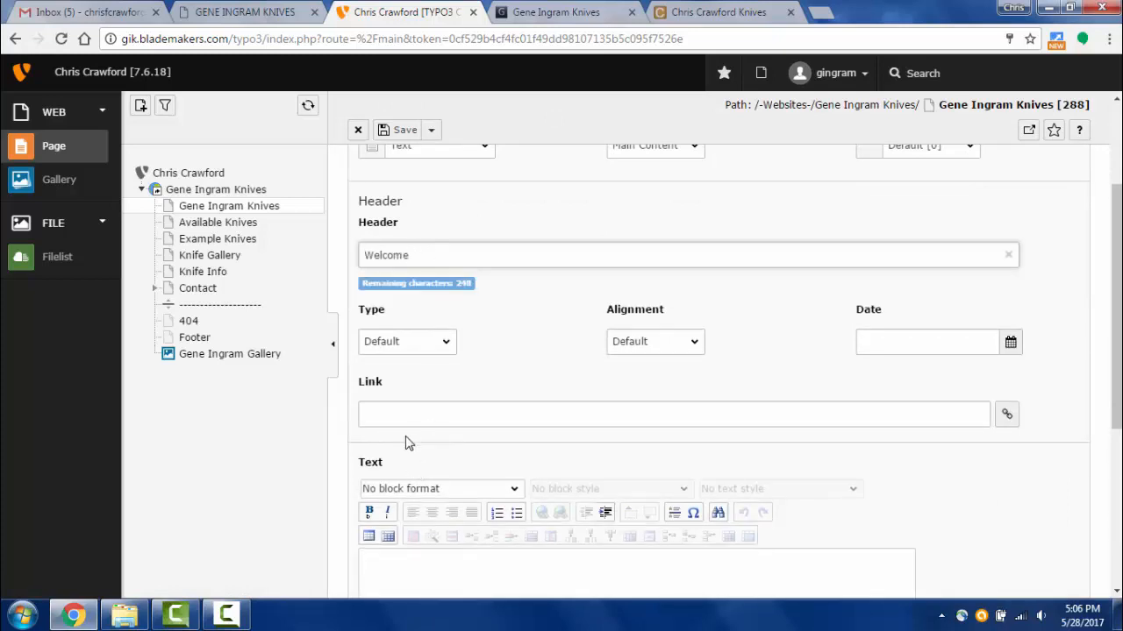
text(Welcome)
scroll(441, 436, down, 3)
click(439, 434)
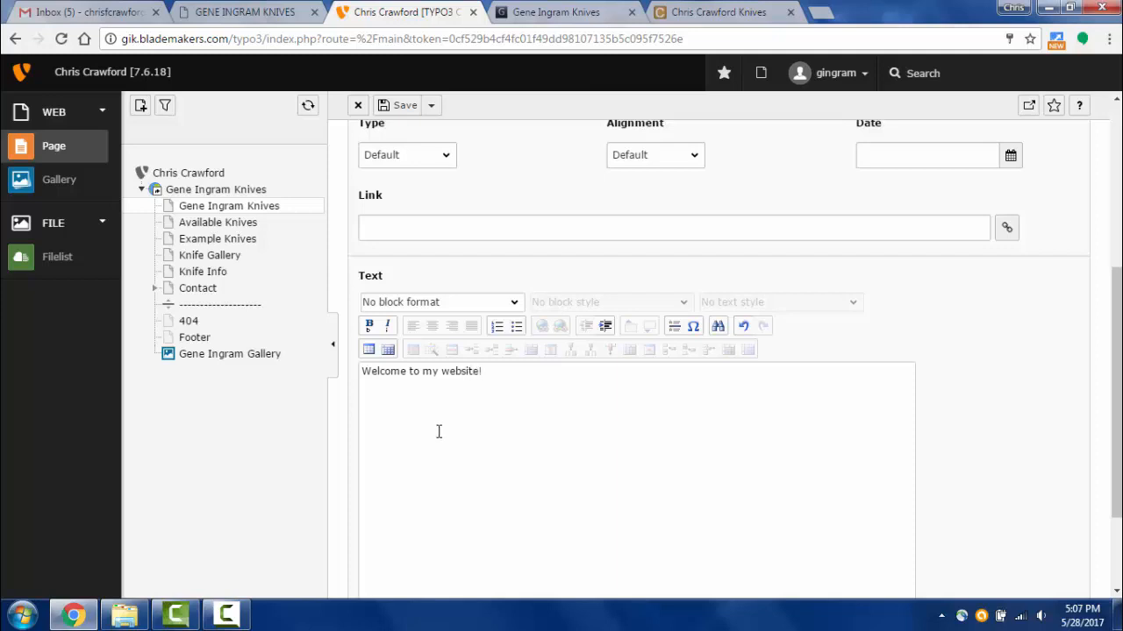
click(430, 105)
click(431, 132)
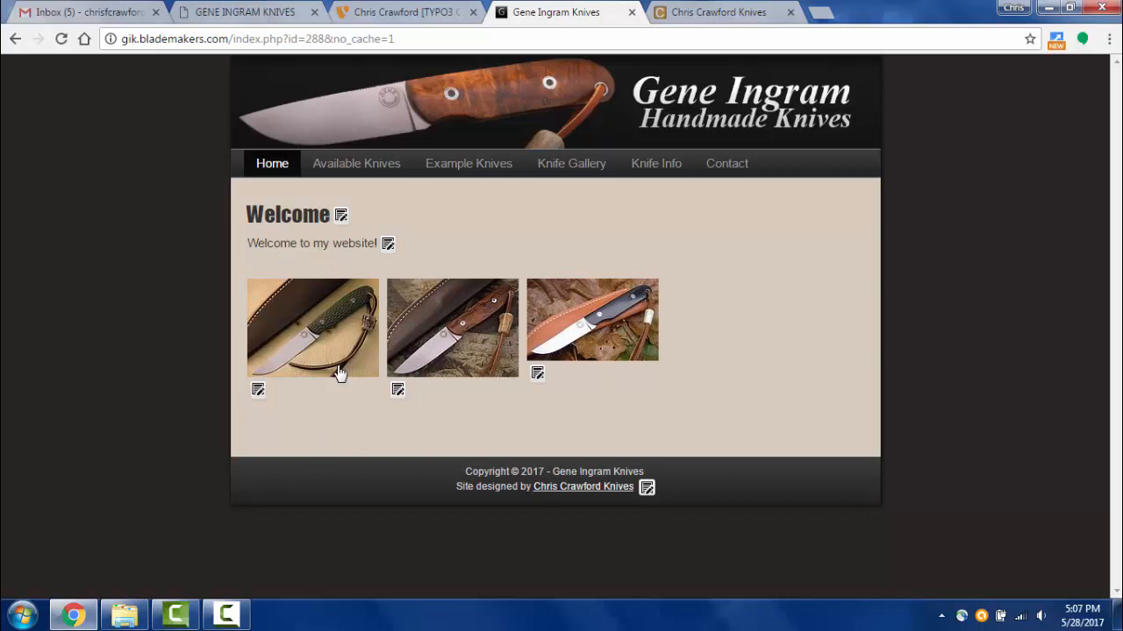
- Return to the backend and close the Welcome element's editing form
click(430, 14)
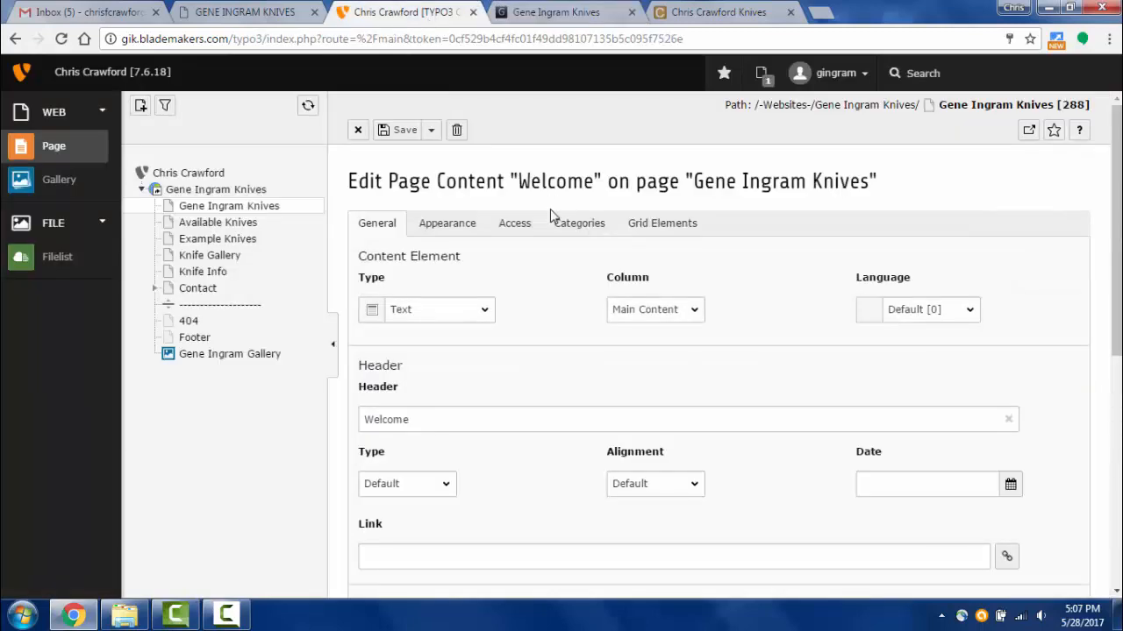
click(356, 130)
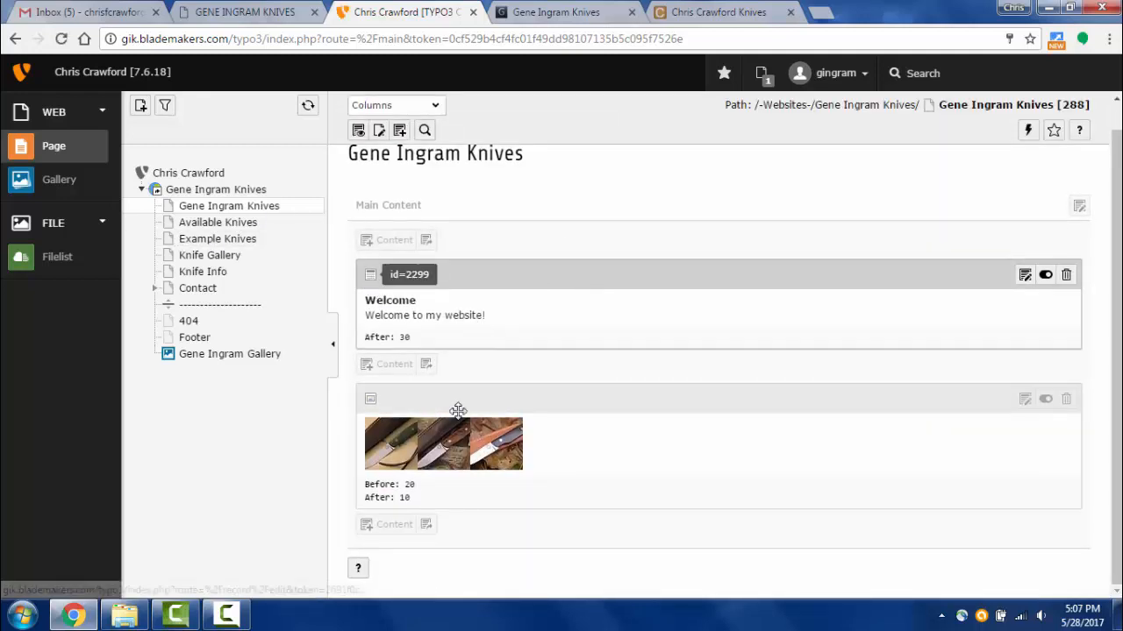
- Add an Images Only content element below the knife gallery
click(389, 526)
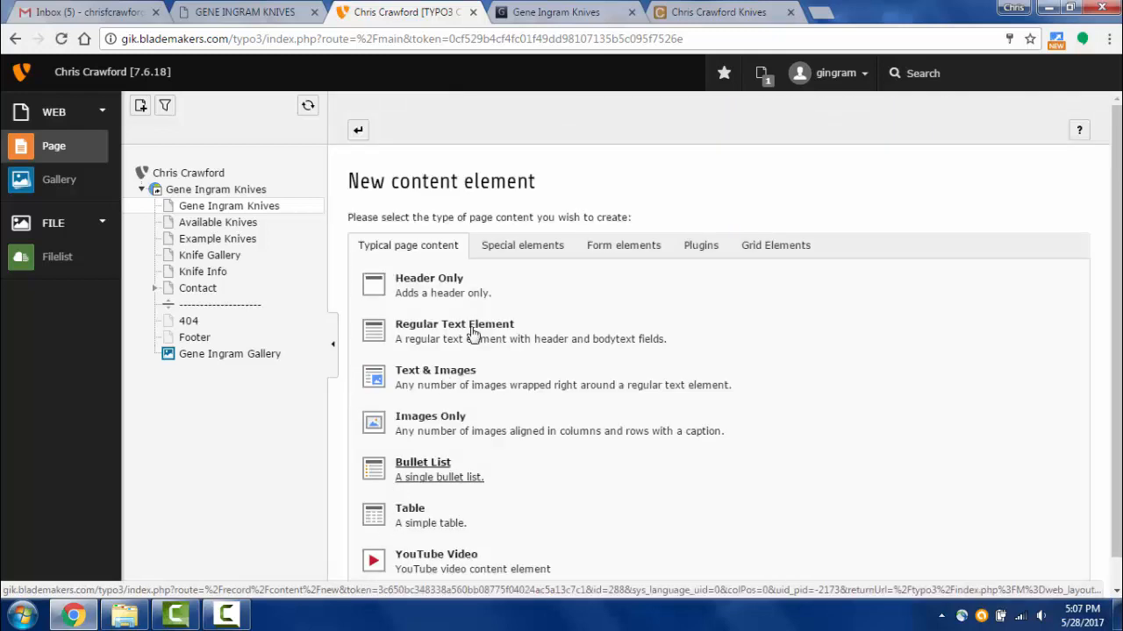
click(538, 256)
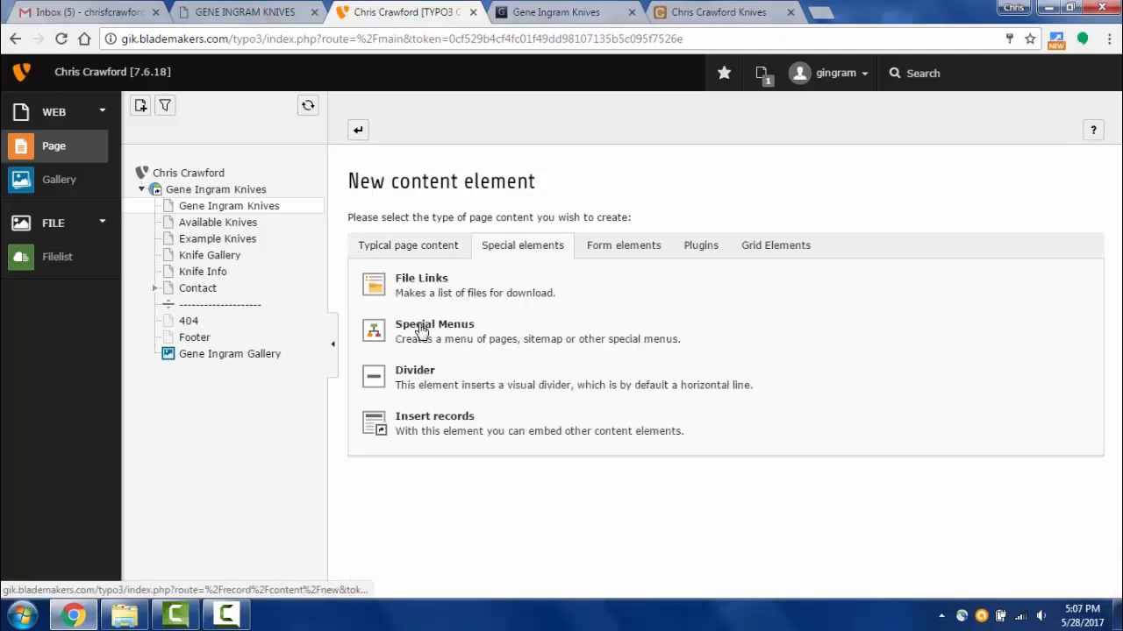
click(437, 250)
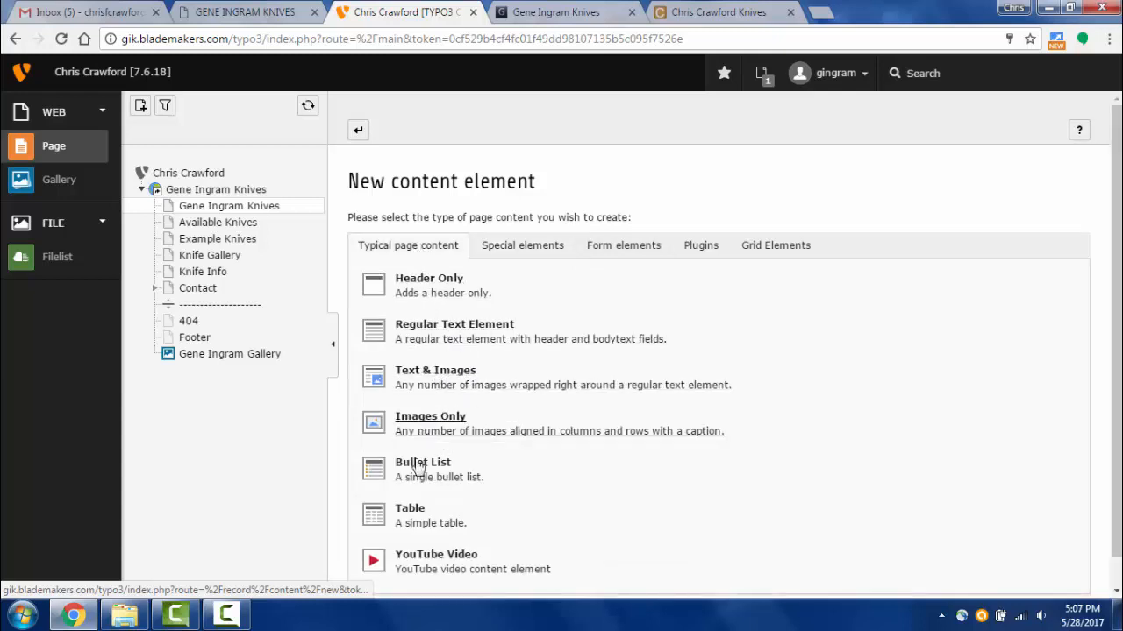
scroll(438, 379, down, 1)
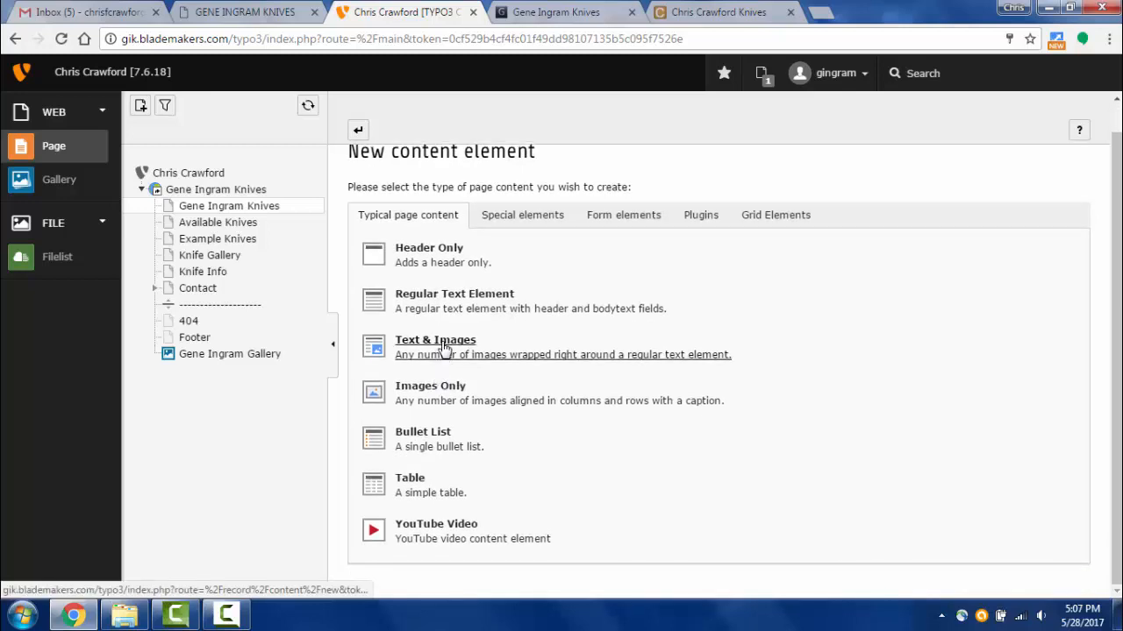
click(429, 395)
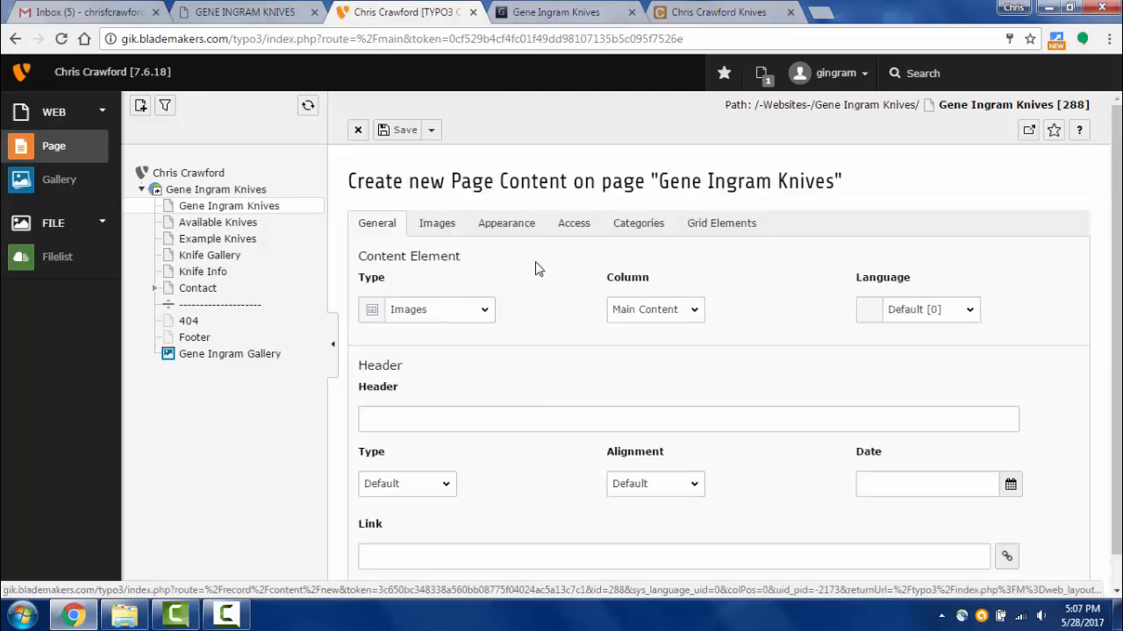
- Add the 2004-03-01_-_LITE_HUNTER_1097.jpg image to the element, then save and view the page
scroll(519, 275, down, 1)
scroll(500, 261, up, 1)
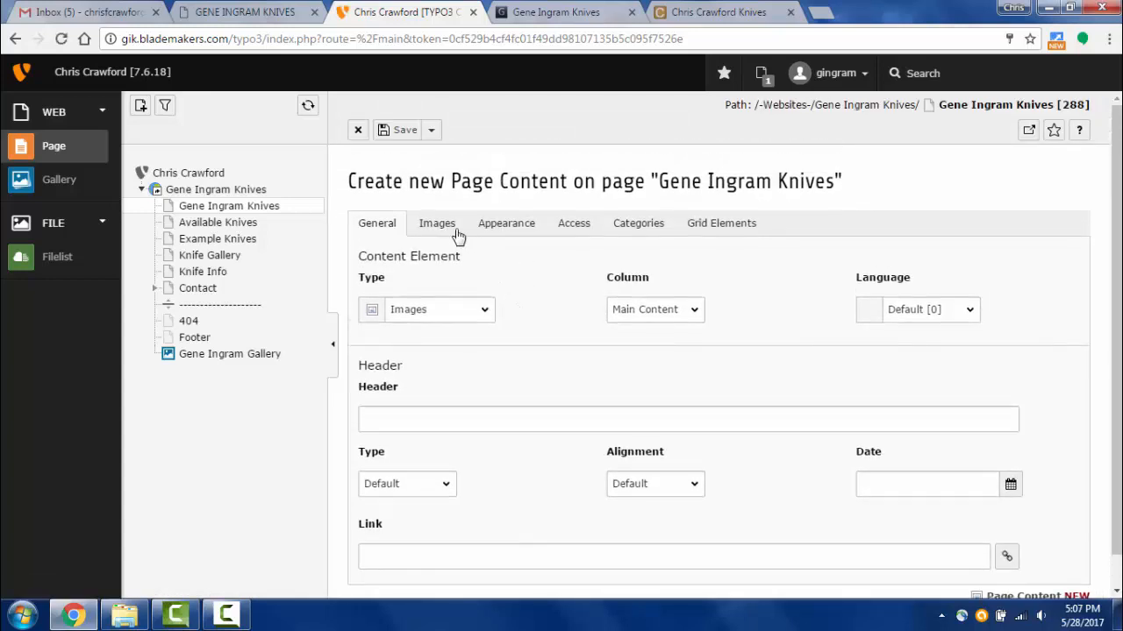
click(439, 228)
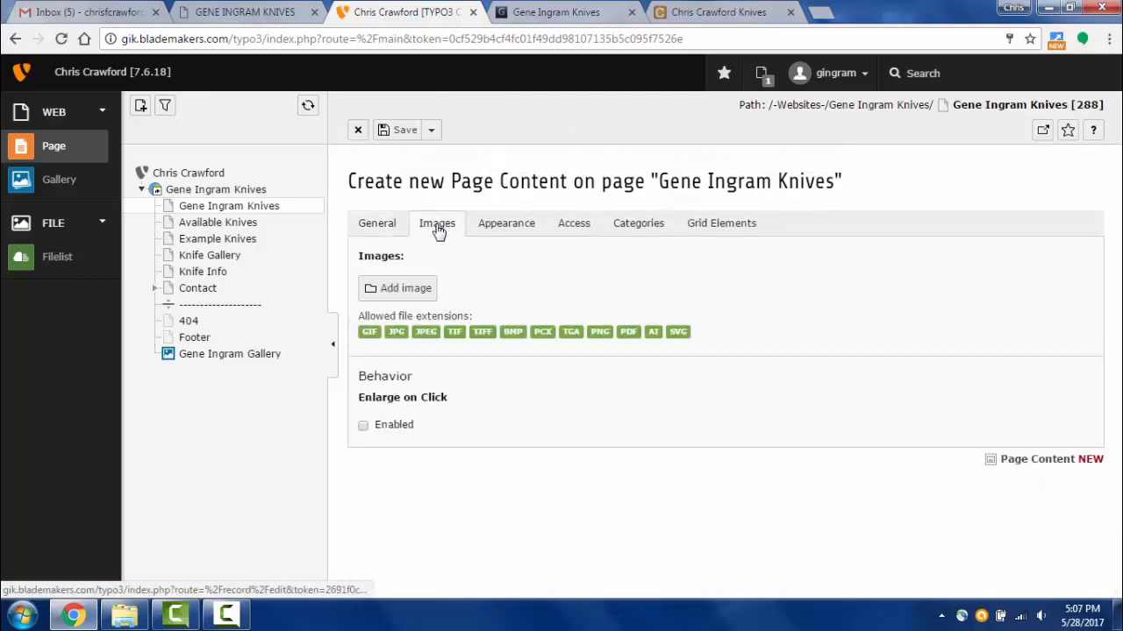
click(398, 292)
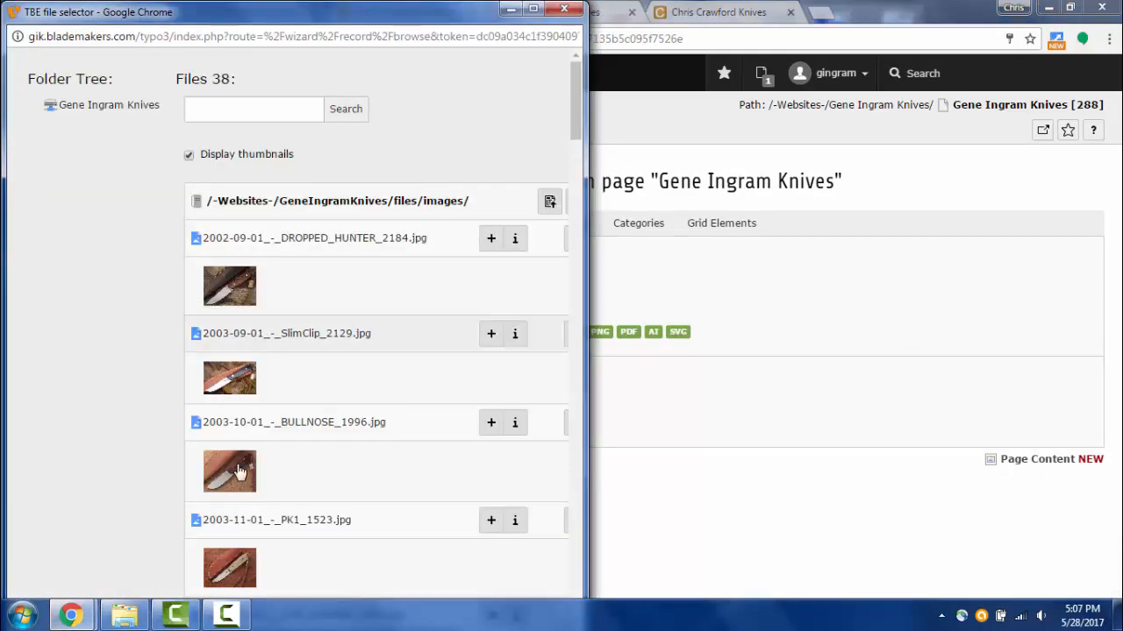
scroll(238, 472, down, 3)
click(226, 427)
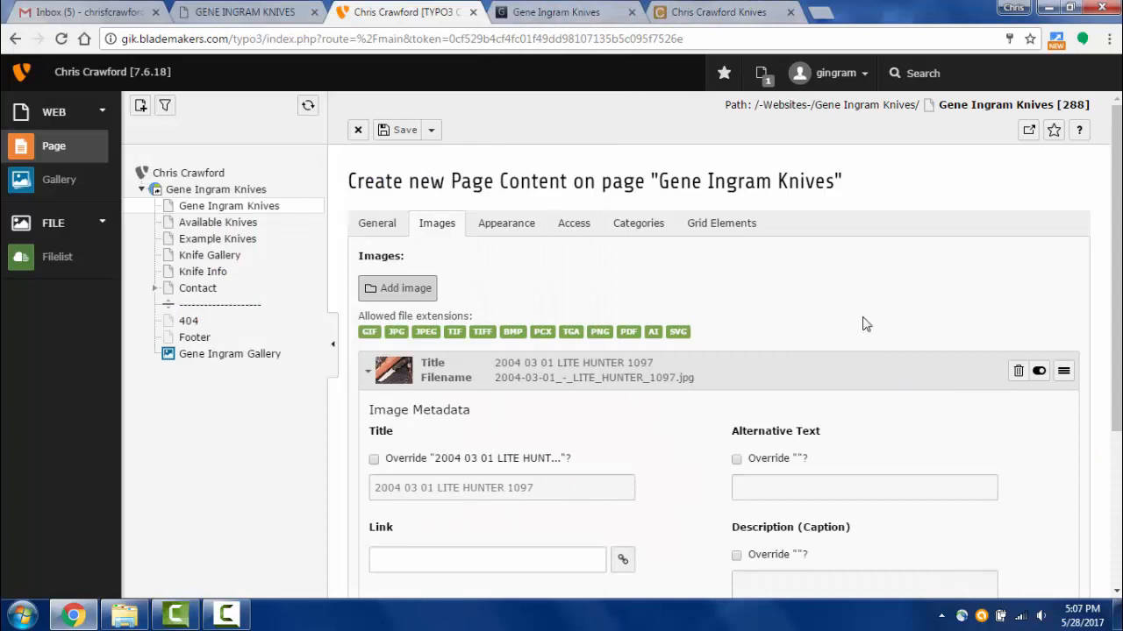
click(430, 130)
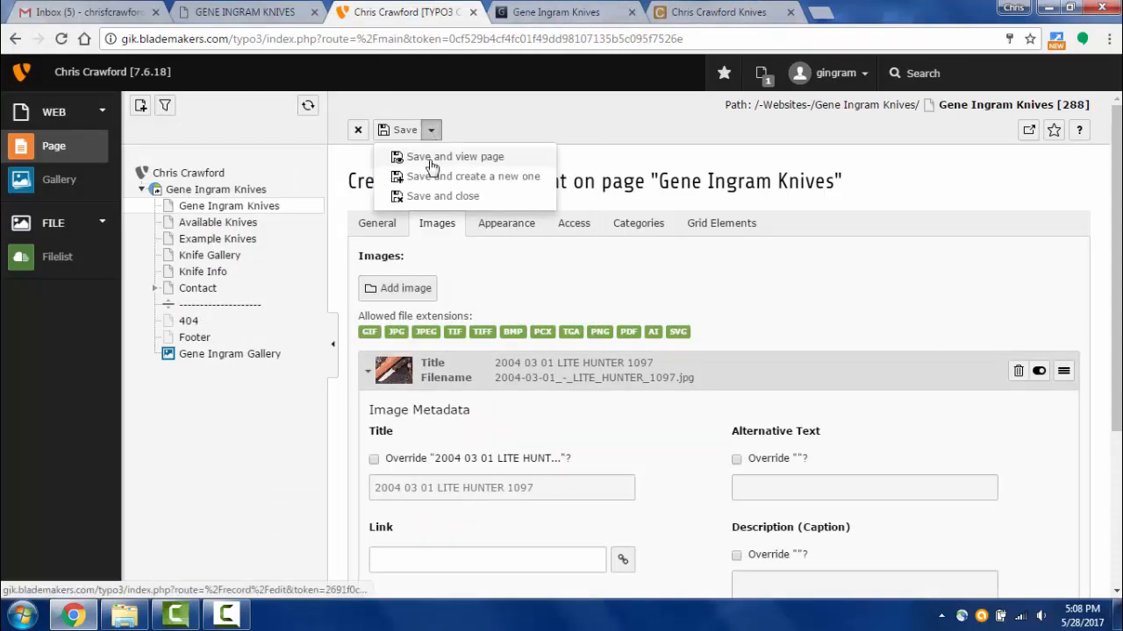
click(430, 157)
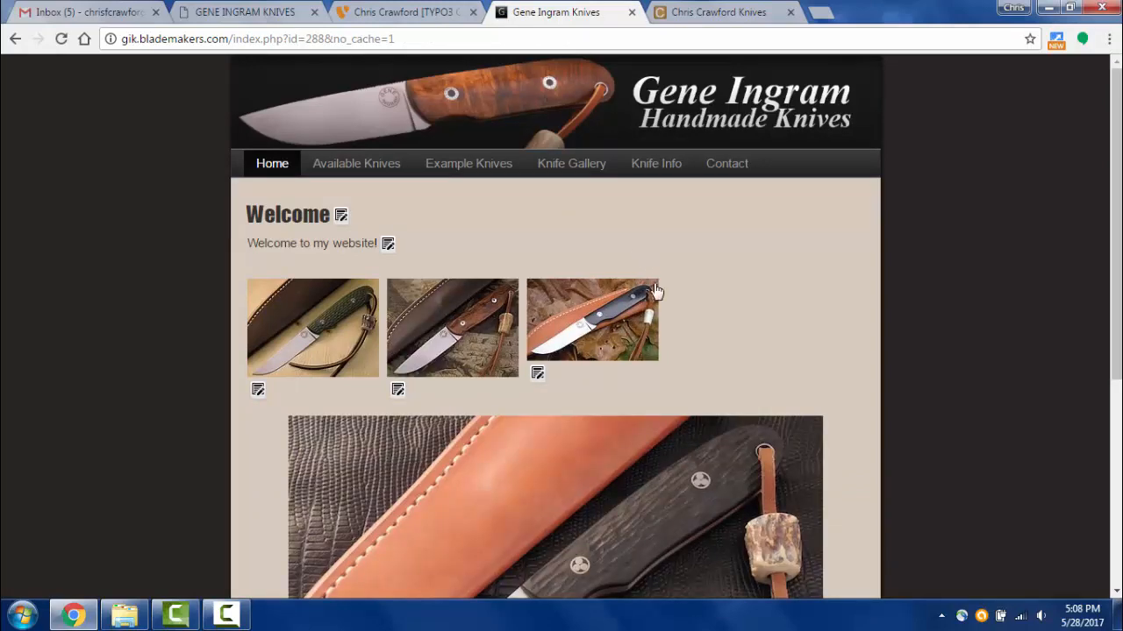
- Back in TYPO3, review the thumbnail element's Appearance settings, then close its edit form
scroll(645, 333, down, 4)
scroll(579, 342, up, 2)
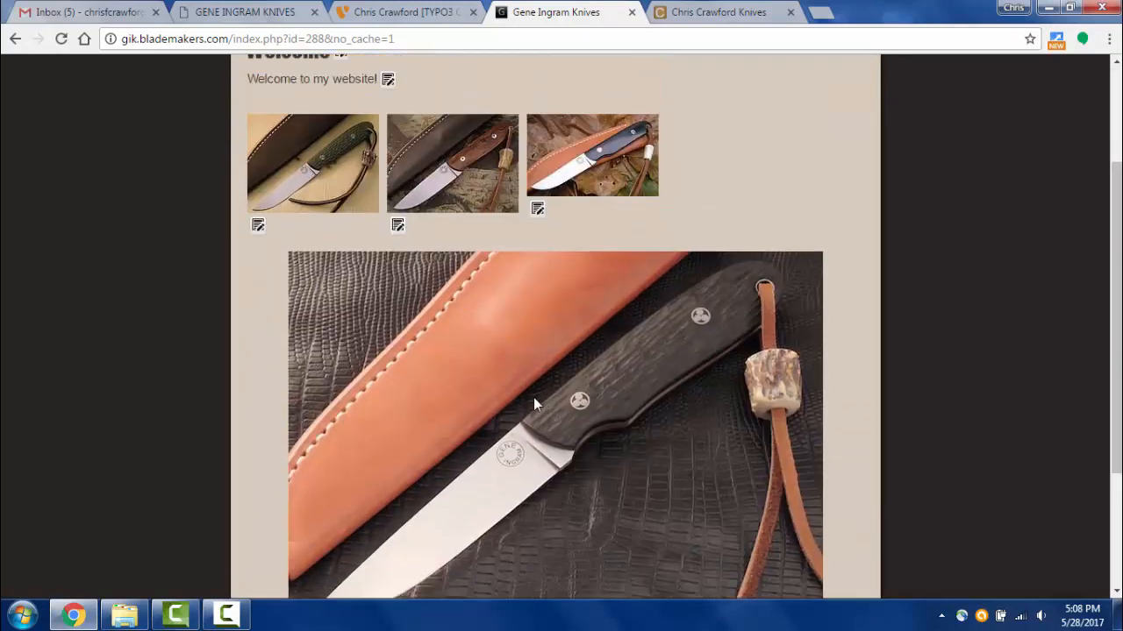
scroll(532, 400, up, 2)
scroll(522, 386, down, 4)
scroll(438, 307, up, 2)
click(417, 13)
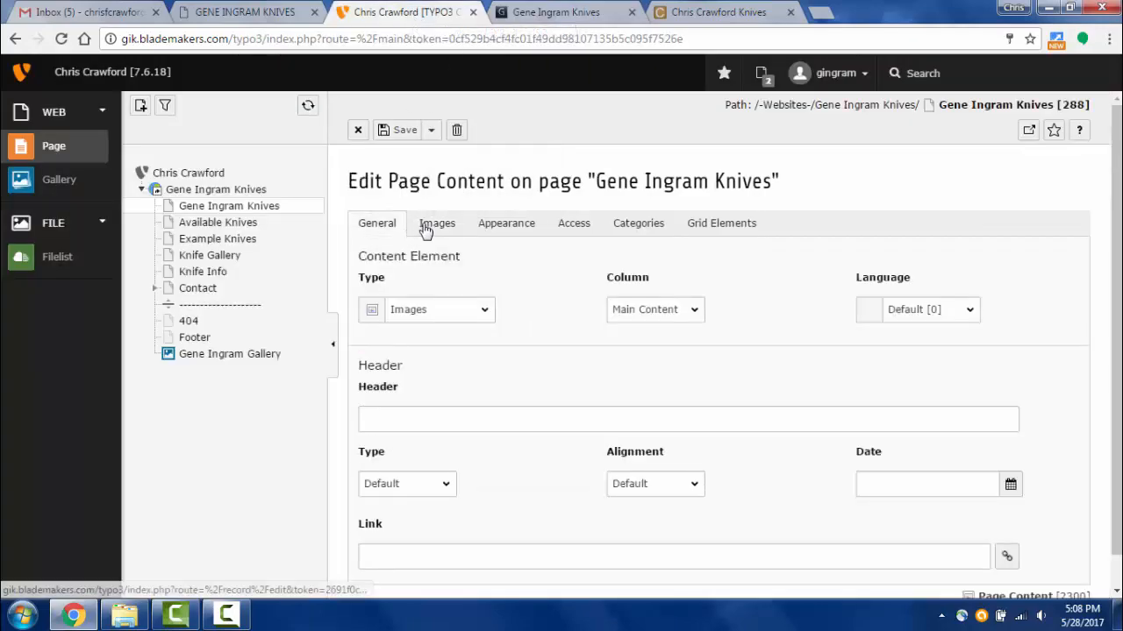
click(502, 229)
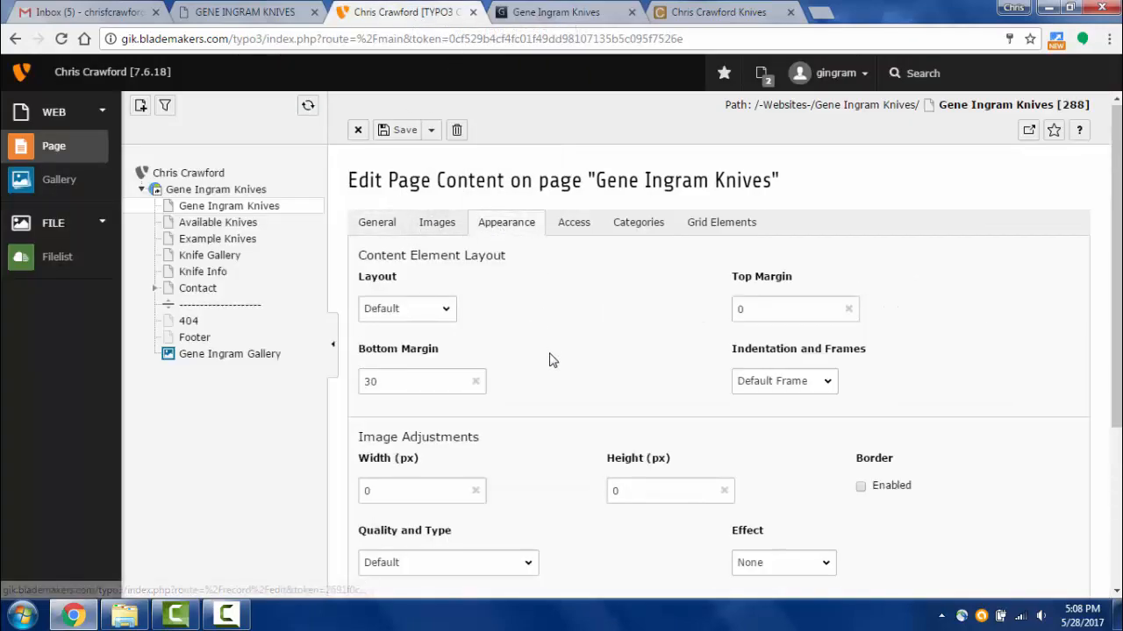
scroll(548, 355, down, 2)
scroll(544, 351, up, 1)
click(358, 130)
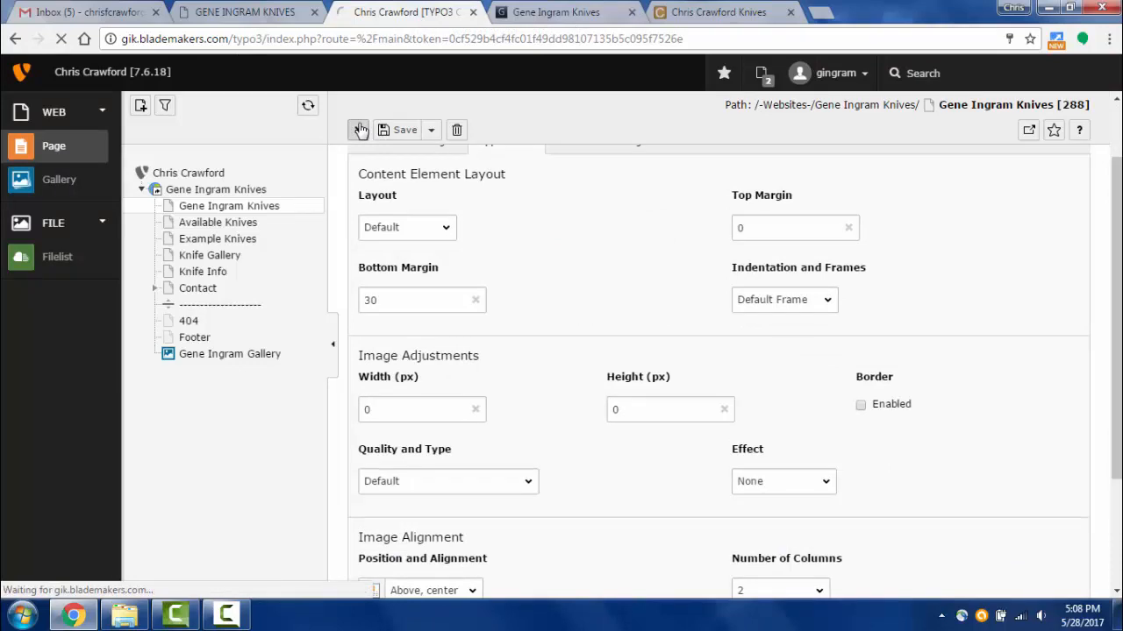
- Review the three-thumbnail element's images and appearance, then open the large single-knife image element
scroll(651, 323, down, 2)
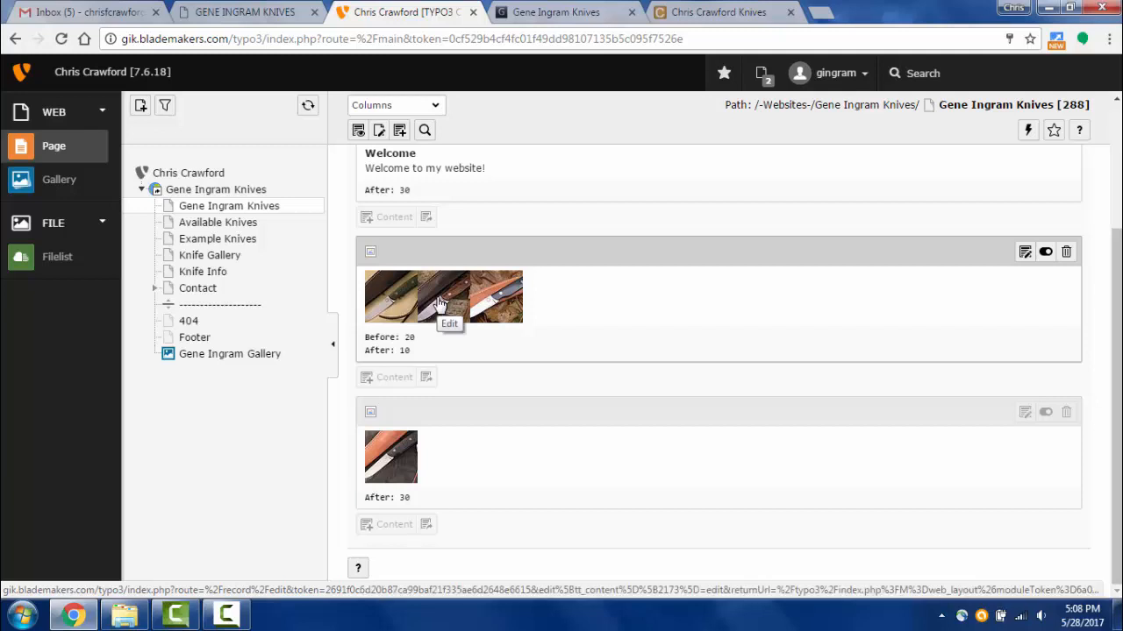
click(438, 299)
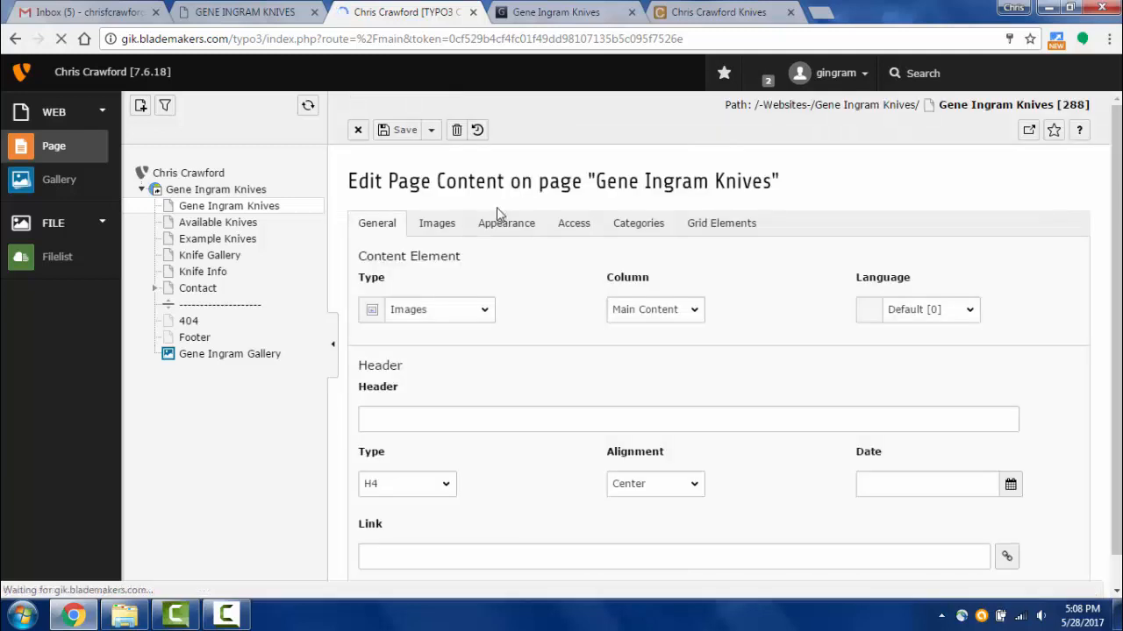
click(437, 223)
click(508, 222)
scroll(478, 389, down, 3)
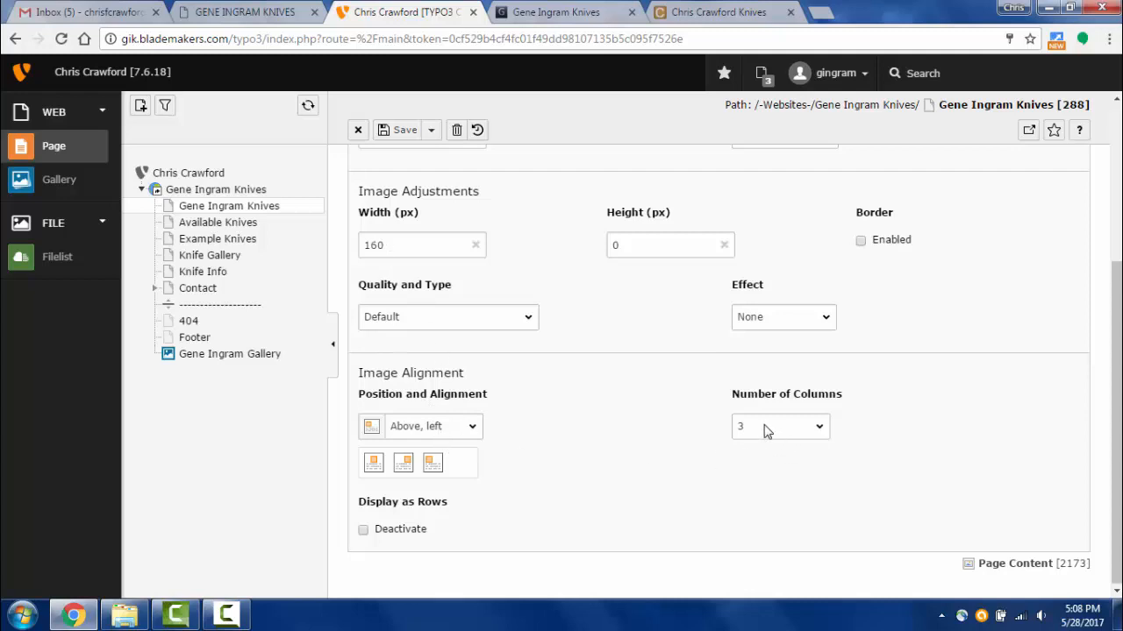
click(360, 129)
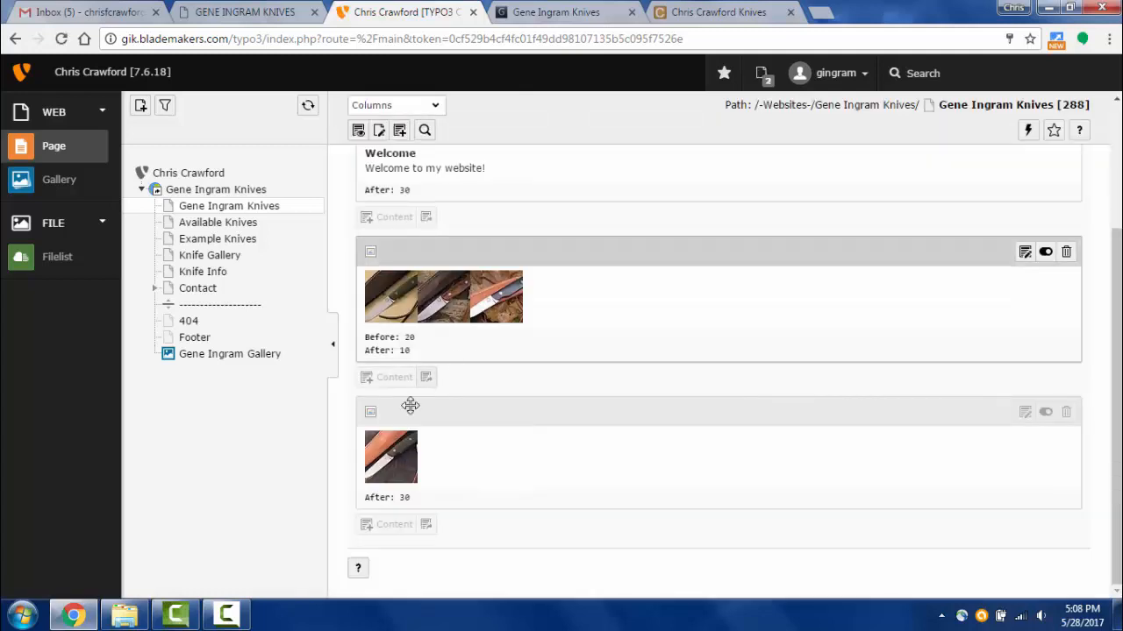
click(396, 458)
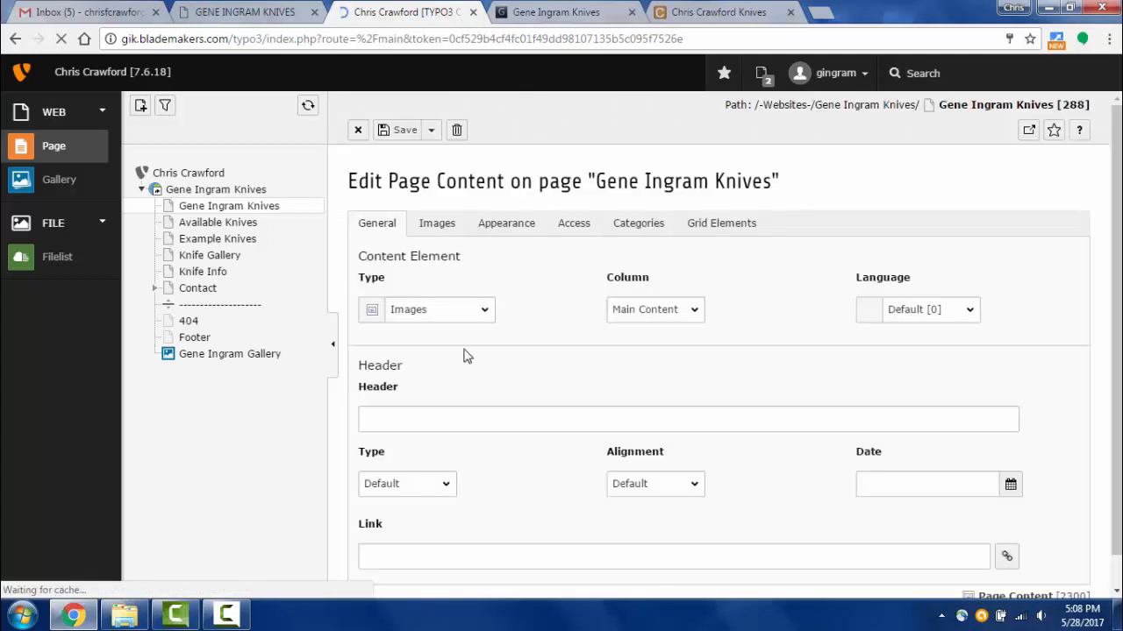
- In the single-knife element's Appearance settings, set the image width to 160
click(441, 229)
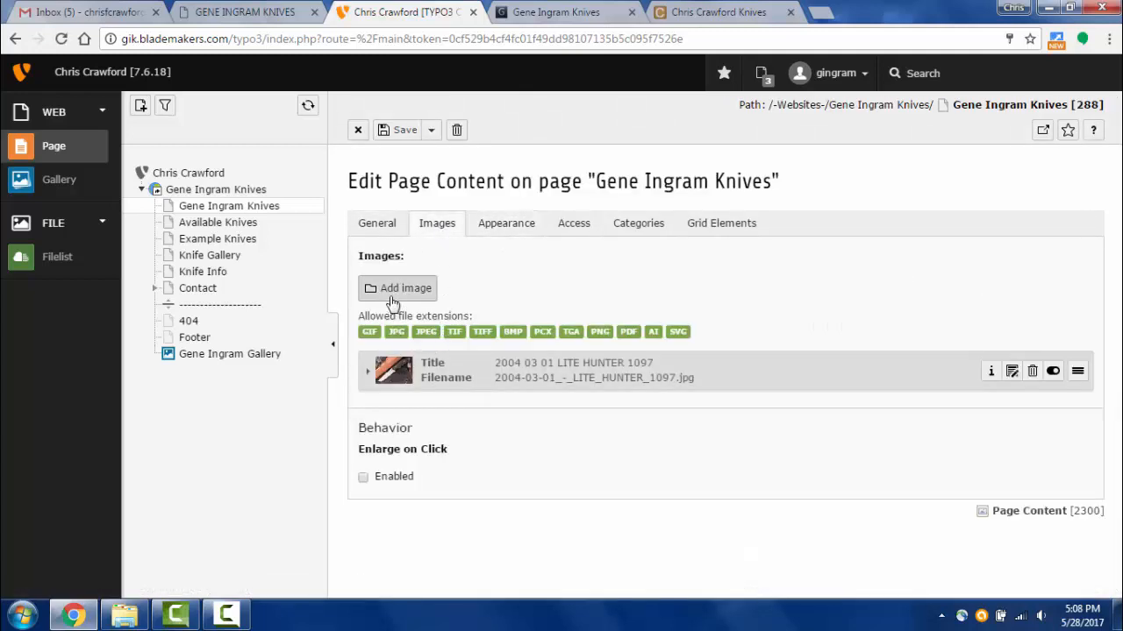
click(485, 230)
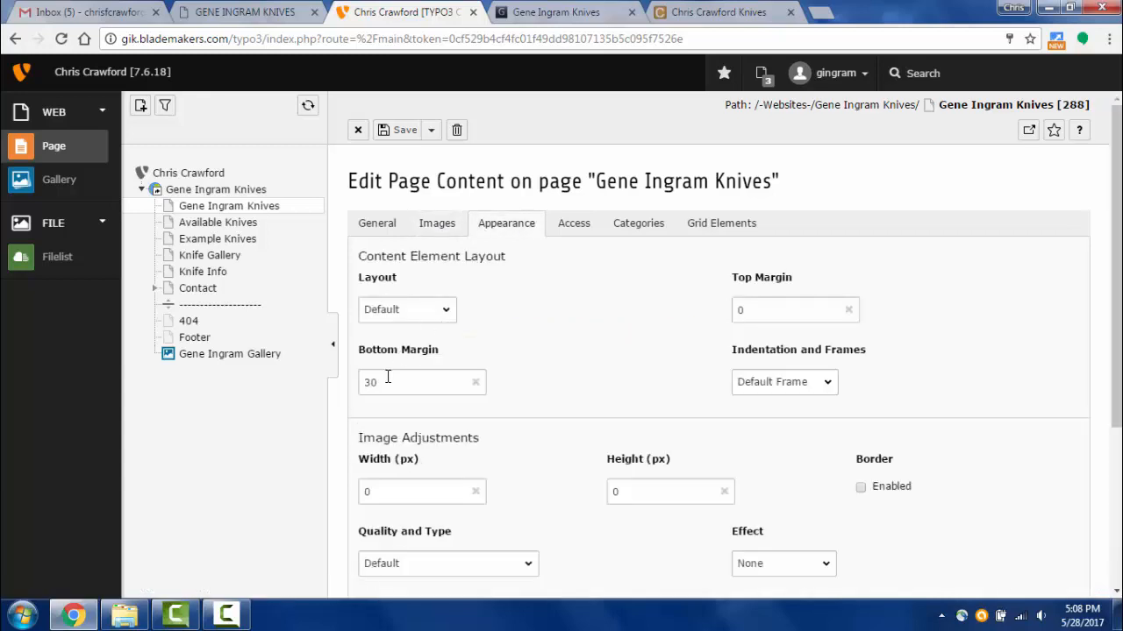
drag(377, 382, 285, 377)
click(458, 514)
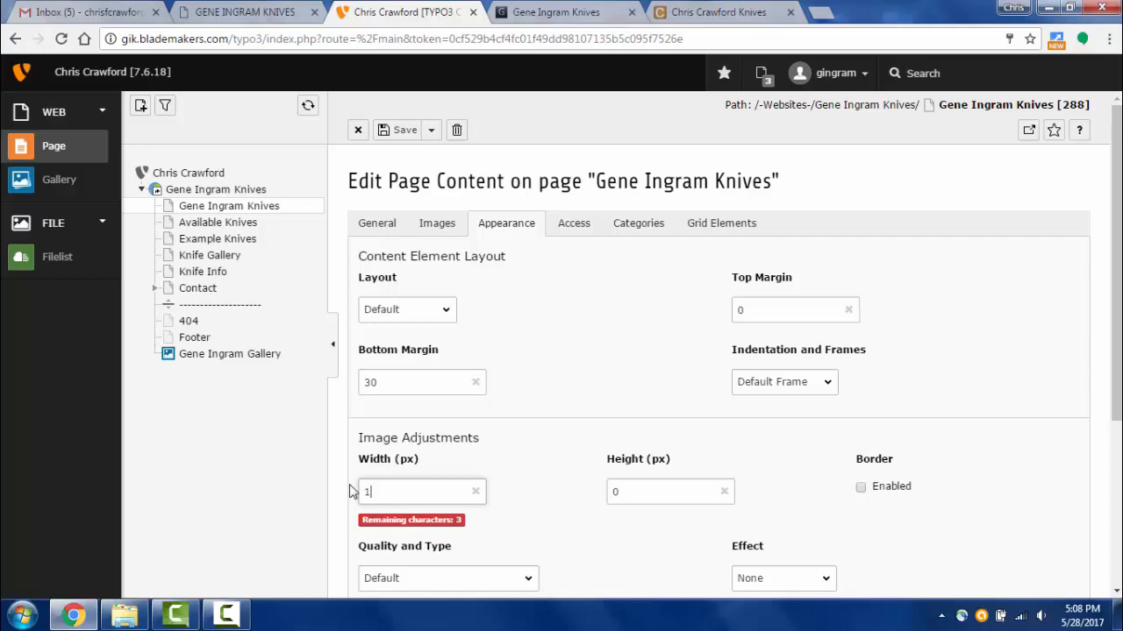
- Set alignment to Above, left with 3 columns, then save and view the page
scroll(504, 322, down, 3)
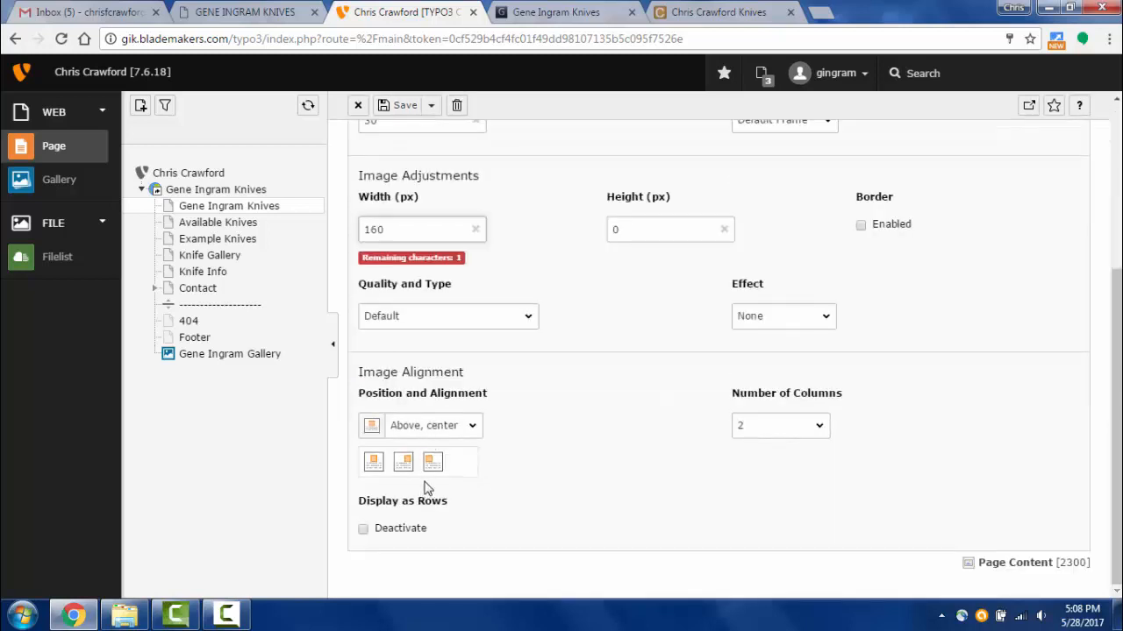
click(433, 463)
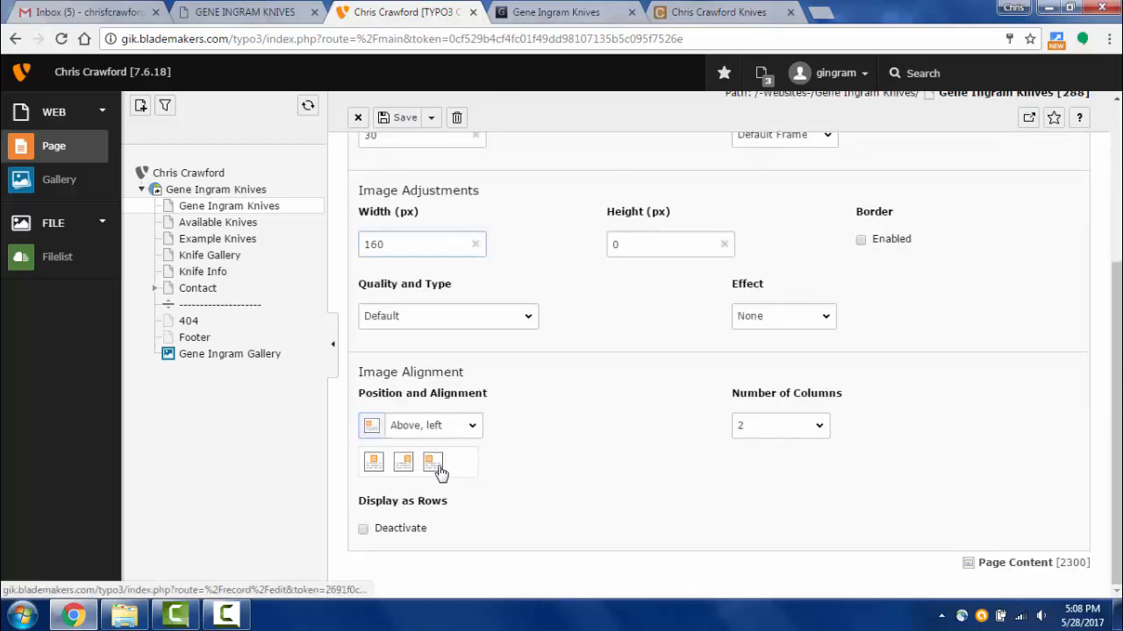
click(820, 428)
click(854, 429)
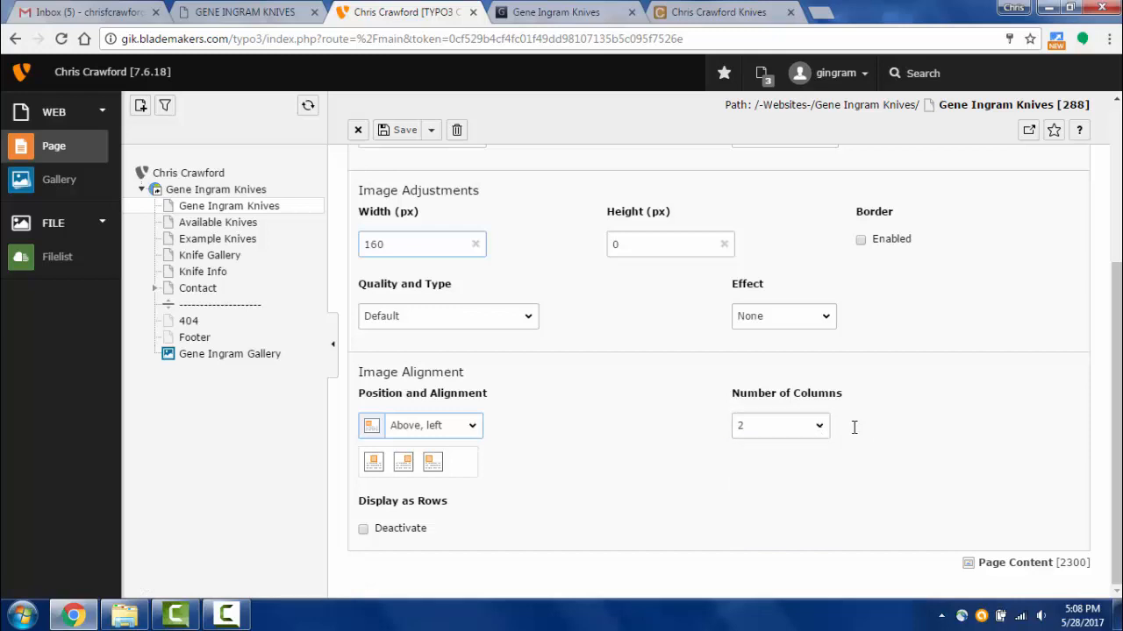
click(824, 433)
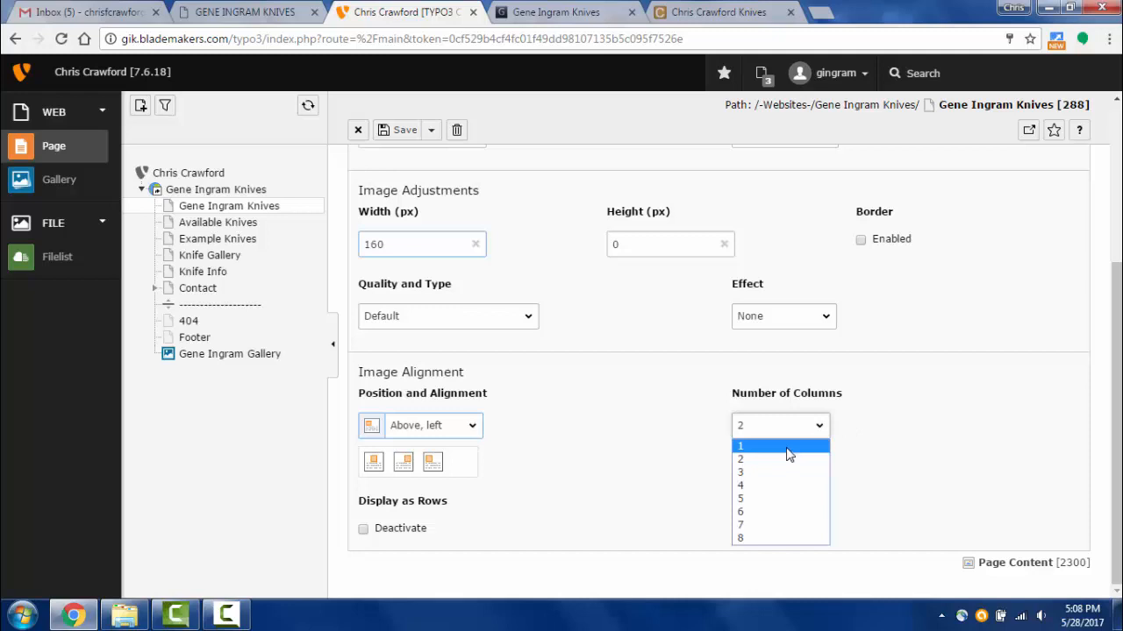
click(788, 449)
click(819, 429)
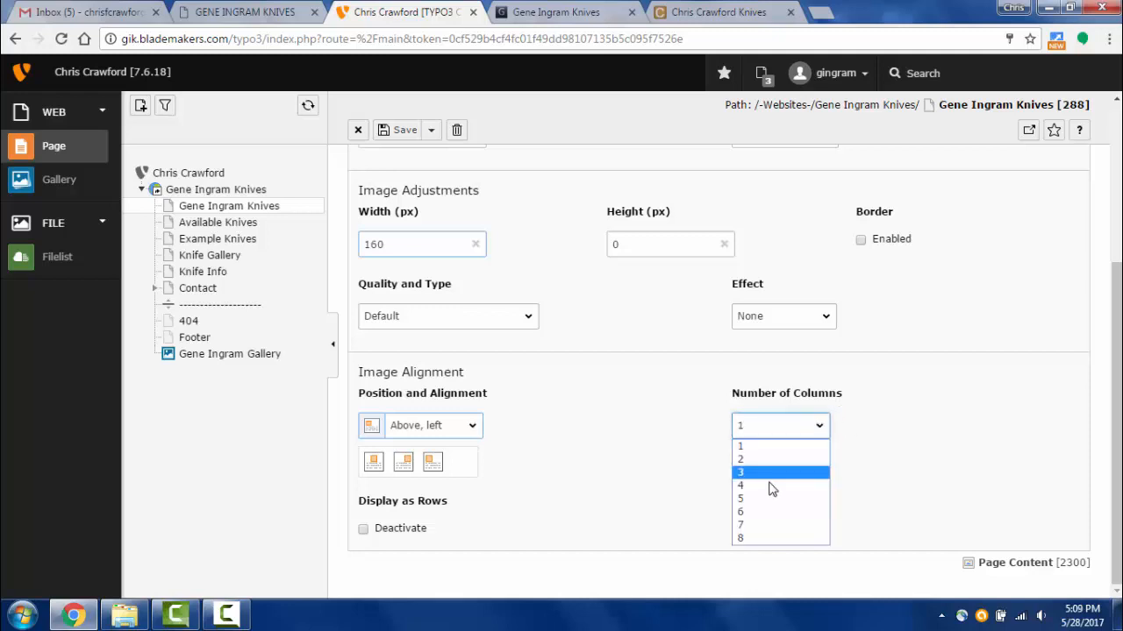
click(770, 471)
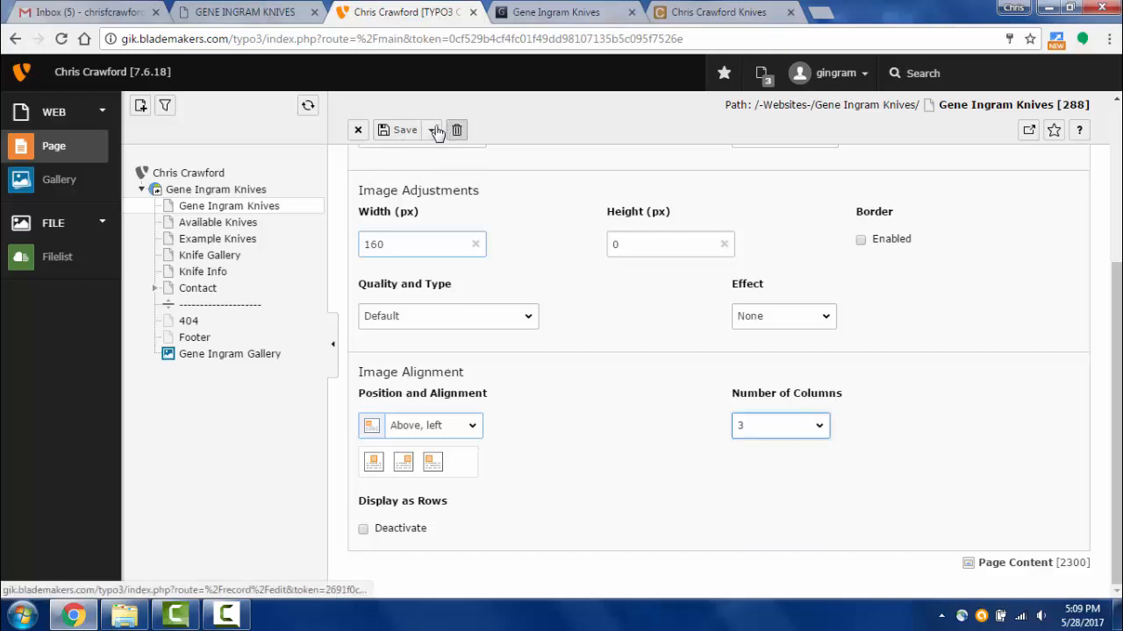
click(430, 129)
click(422, 160)
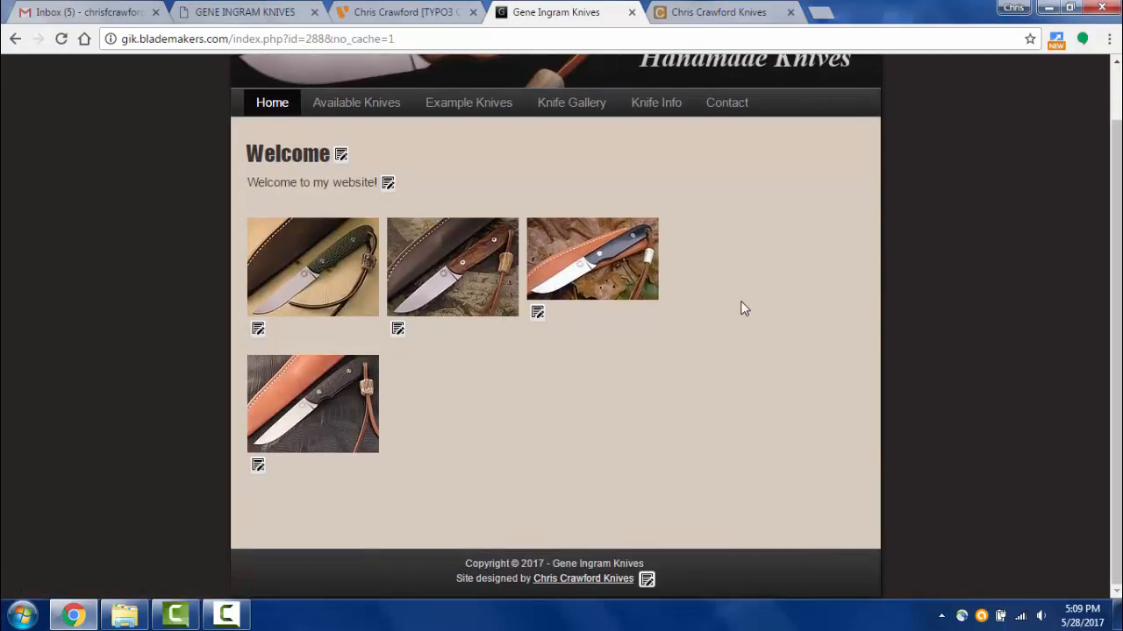
- Open the first knife thumbnail in the lightbox and page through the knife images
click(282, 286)
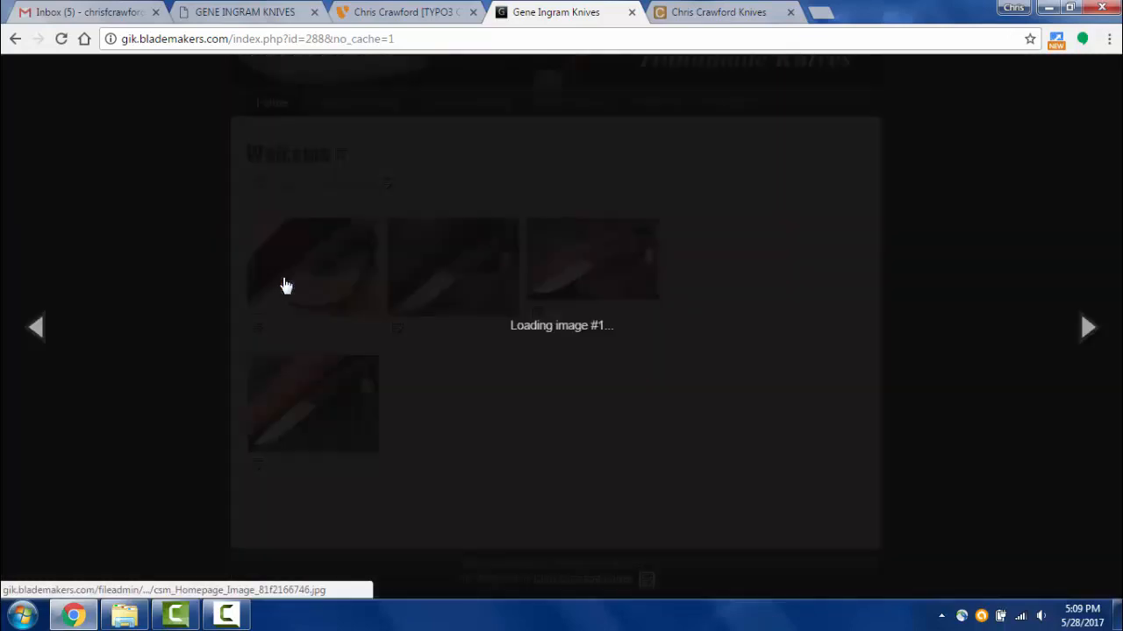
click(575, 301)
click(575, 301)
click(575, 300)
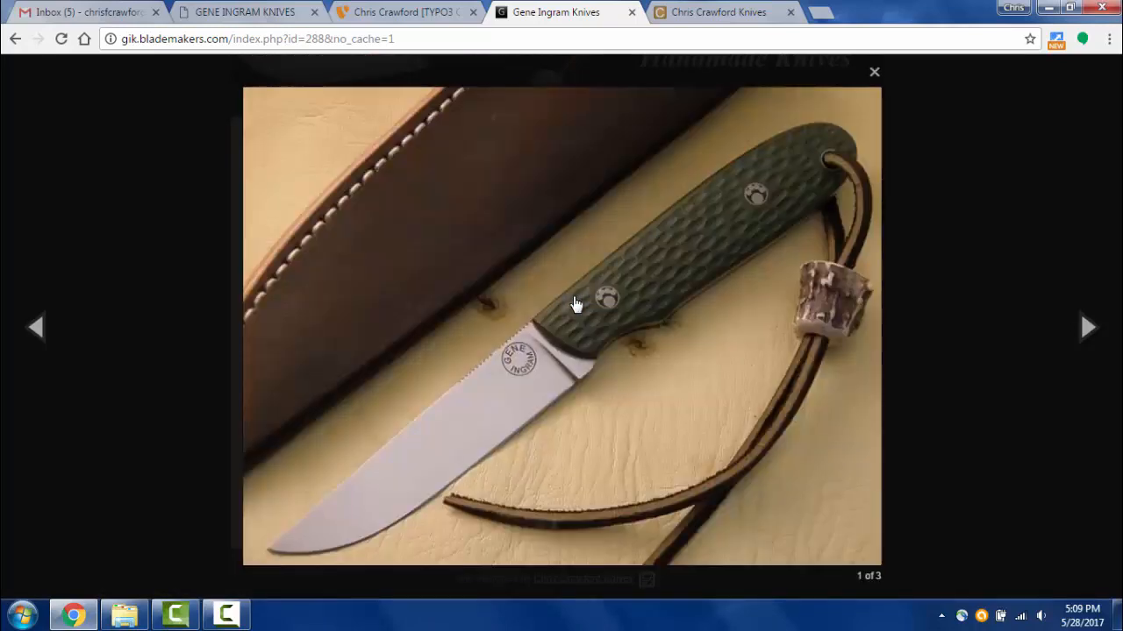
click(789, 430)
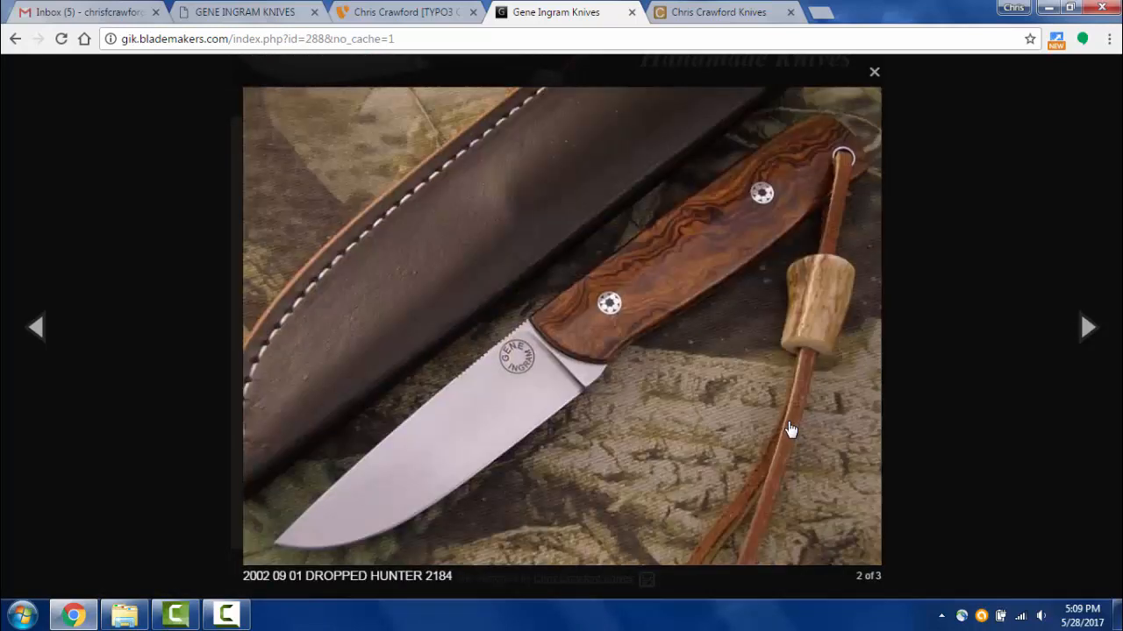
click(790, 430)
click(789, 430)
click(789, 430)
click(841, 431)
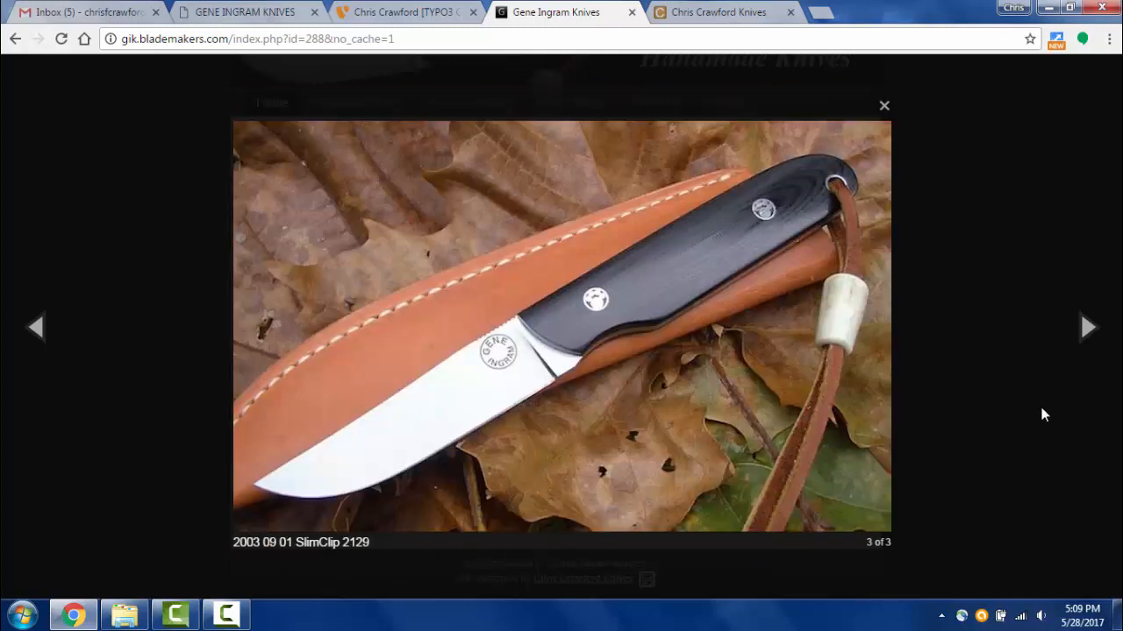
- Close the lightbox and the image element's edit form in TYPO3
click(1015, 408)
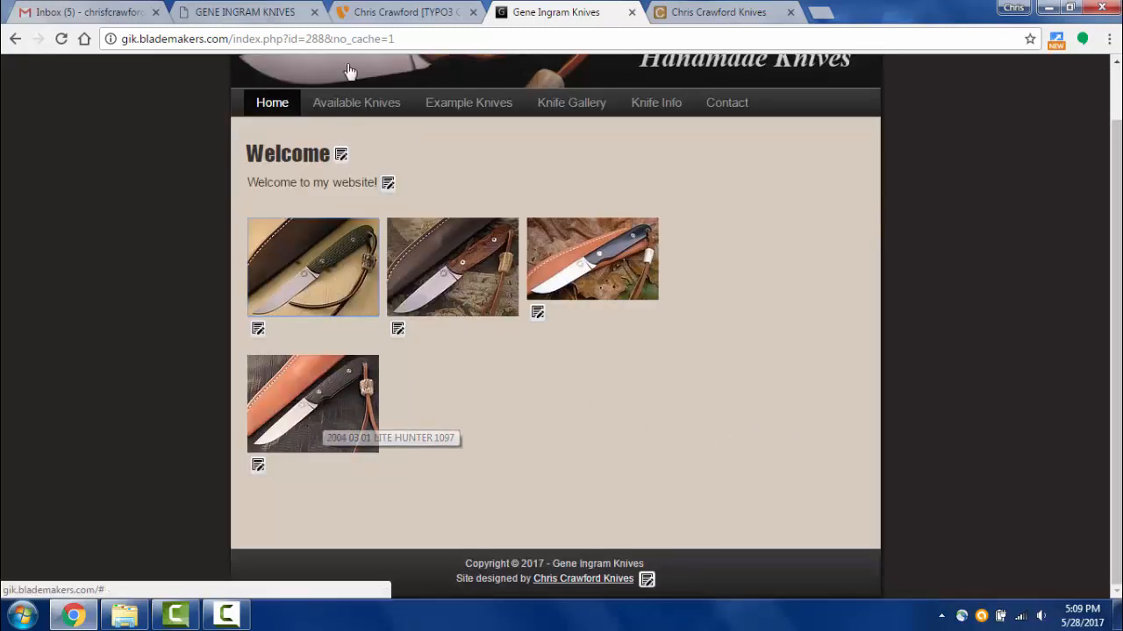
click(362, 18)
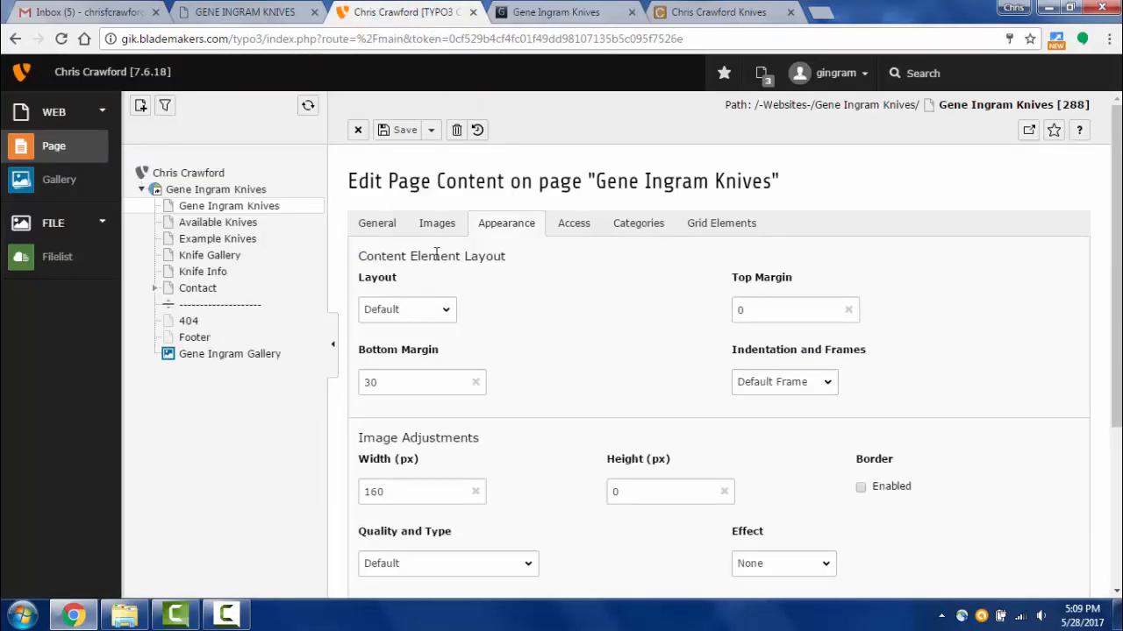
click(359, 132)
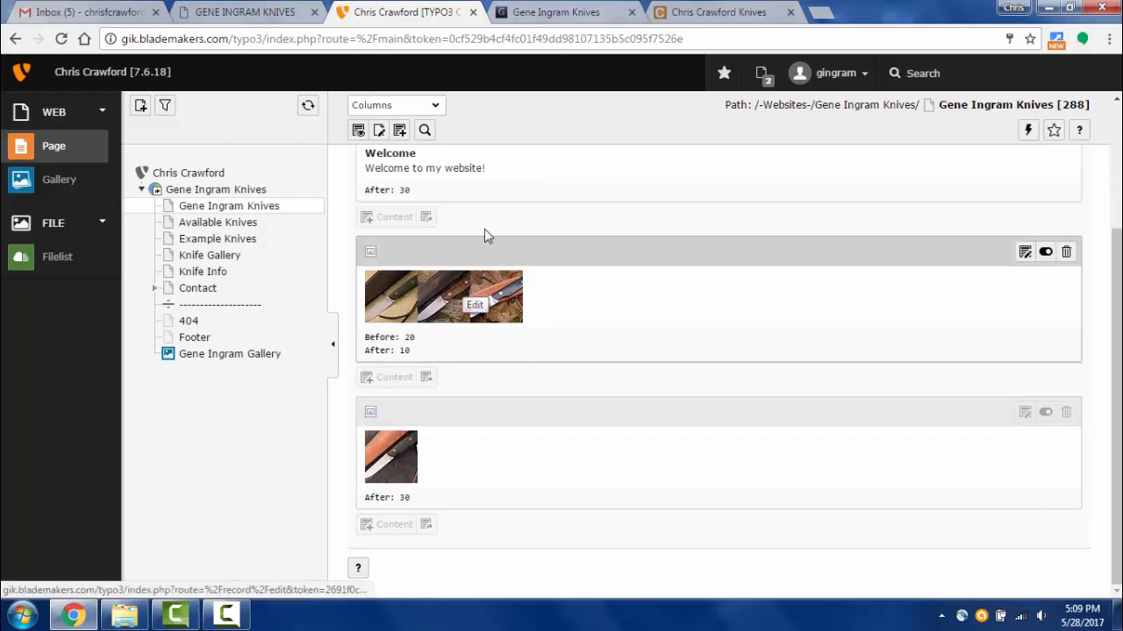
- Delete the single-knife image element and reload the live homepage to confirm it's gone
click(1067, 414)
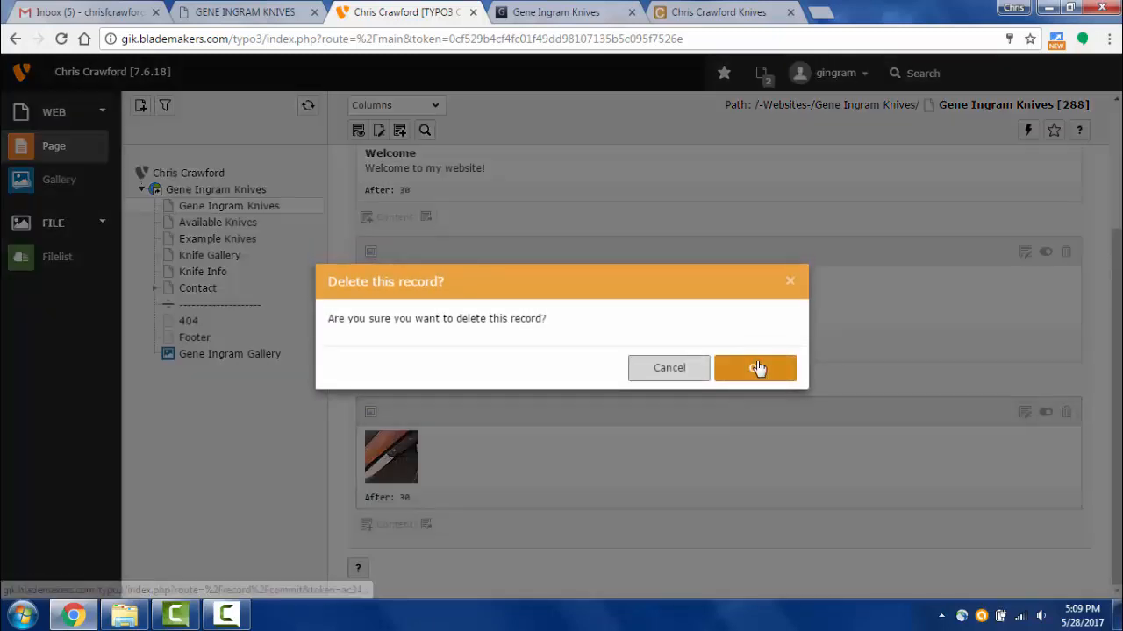
click(756, 367)
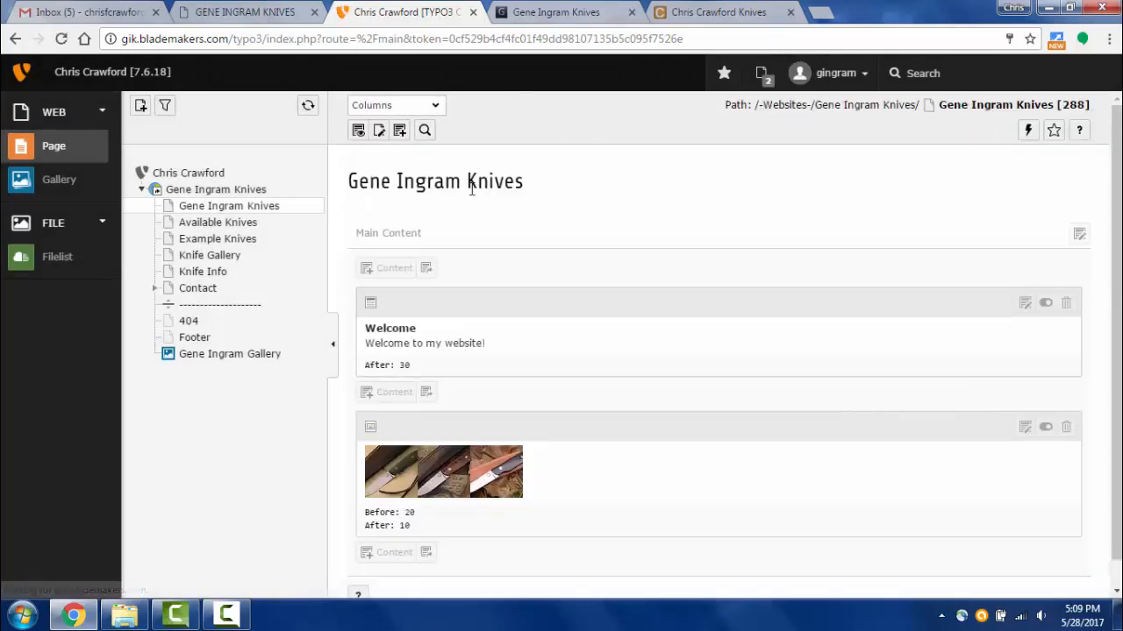
click(554, 12)
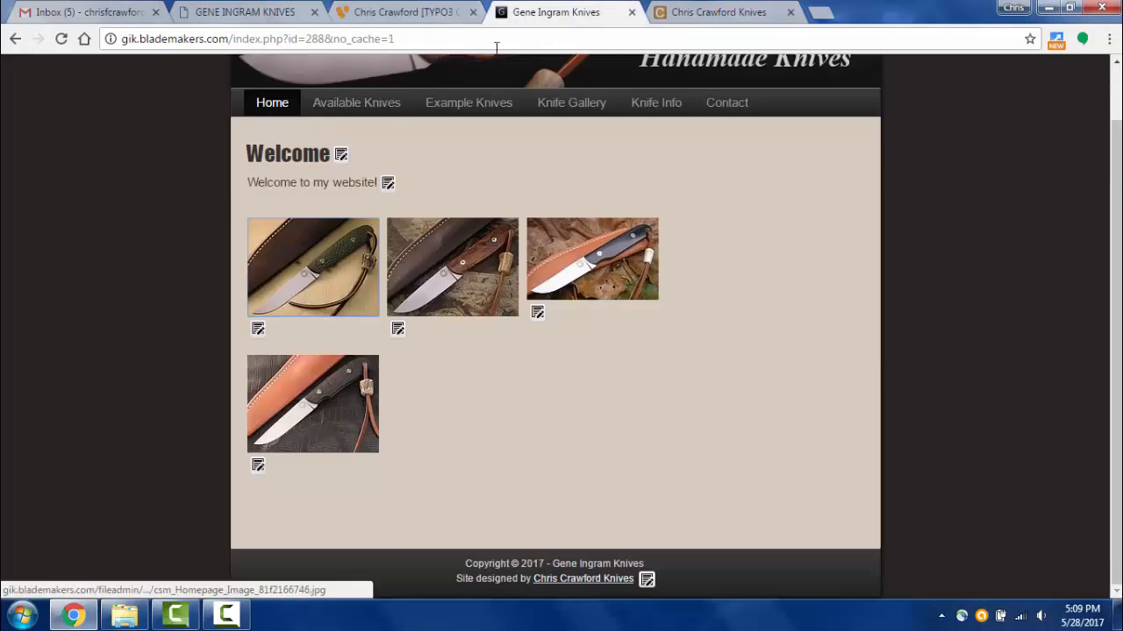
click(63, 40)
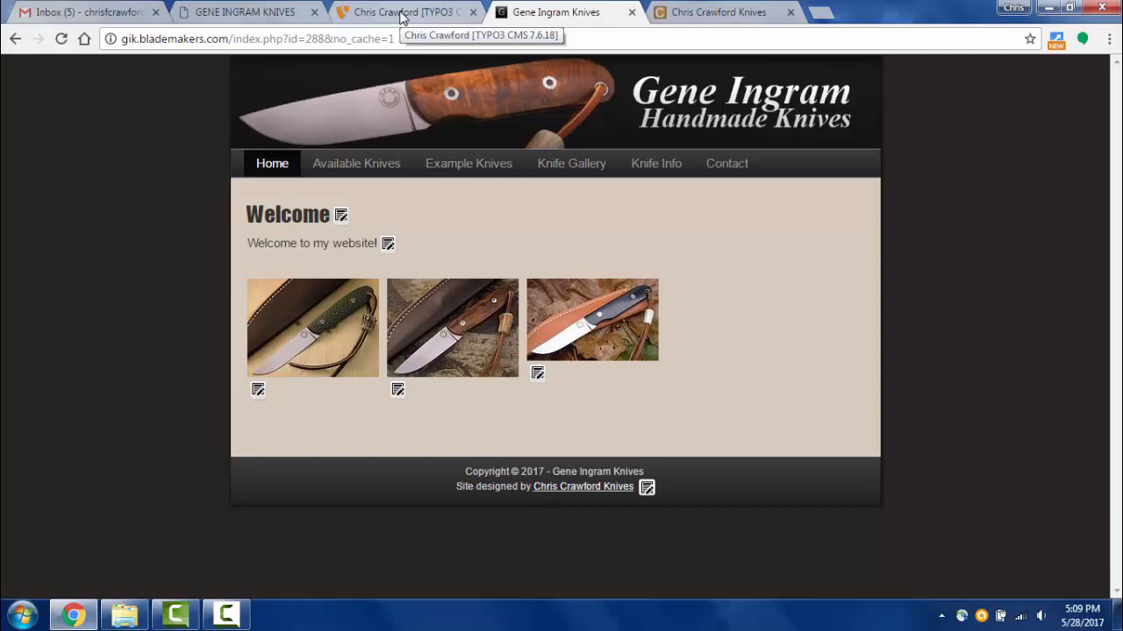
click(400, 14)
scroll(684, 509, down, 1)
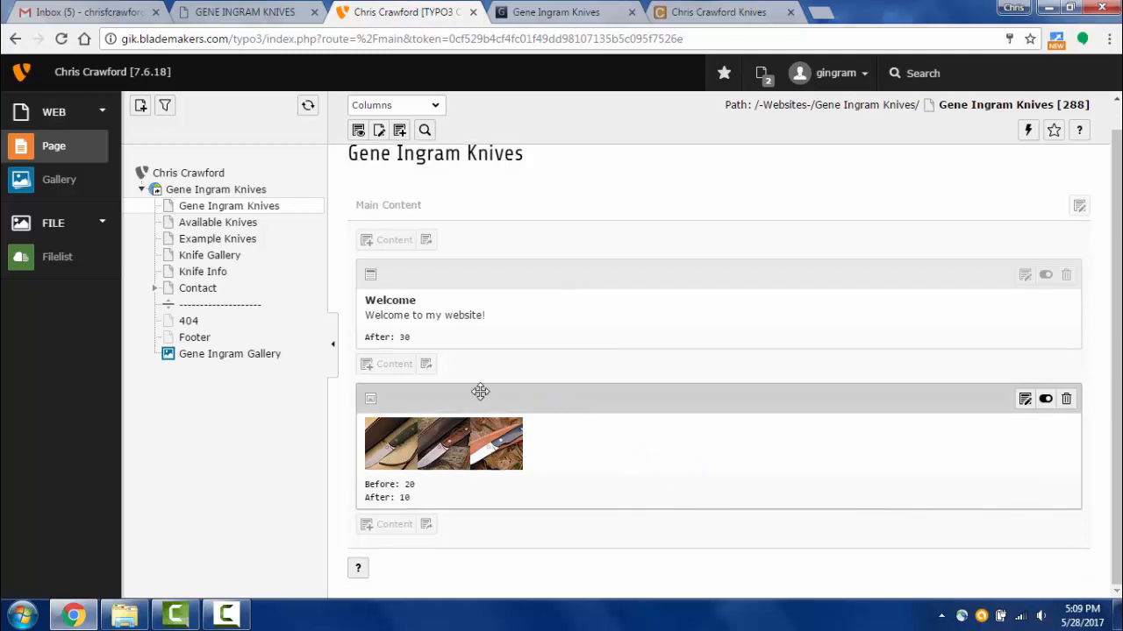
- Open the thumbnail image element's Images tab and bring up a widened file selector
click(405, 470)
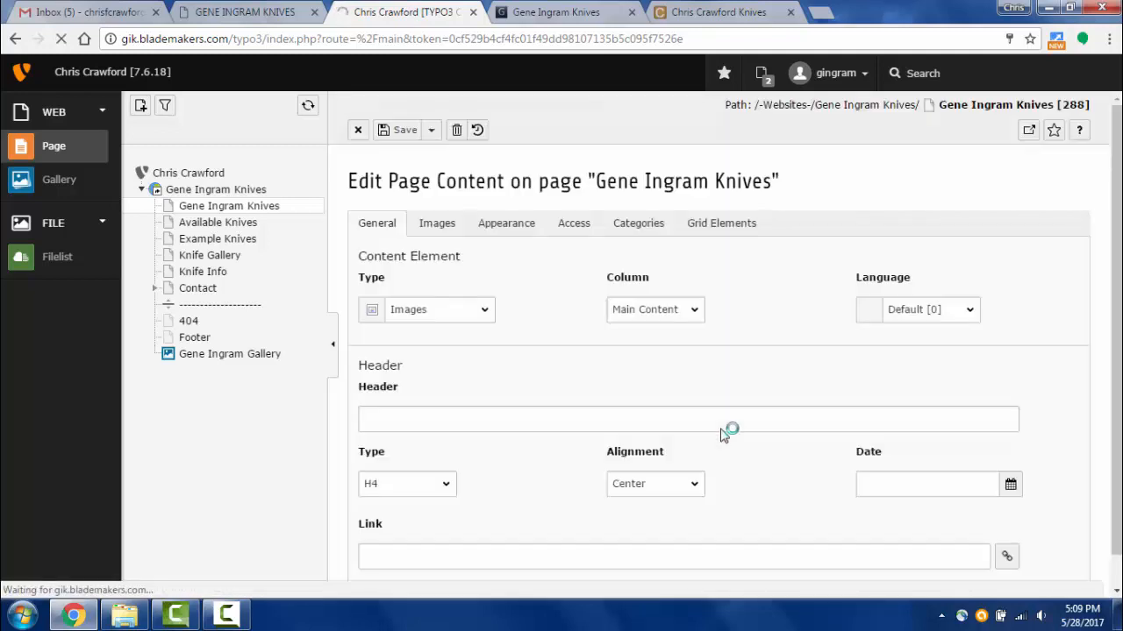
scroll(717, 451, down, 3)
scroll(543, 342, up, 2)
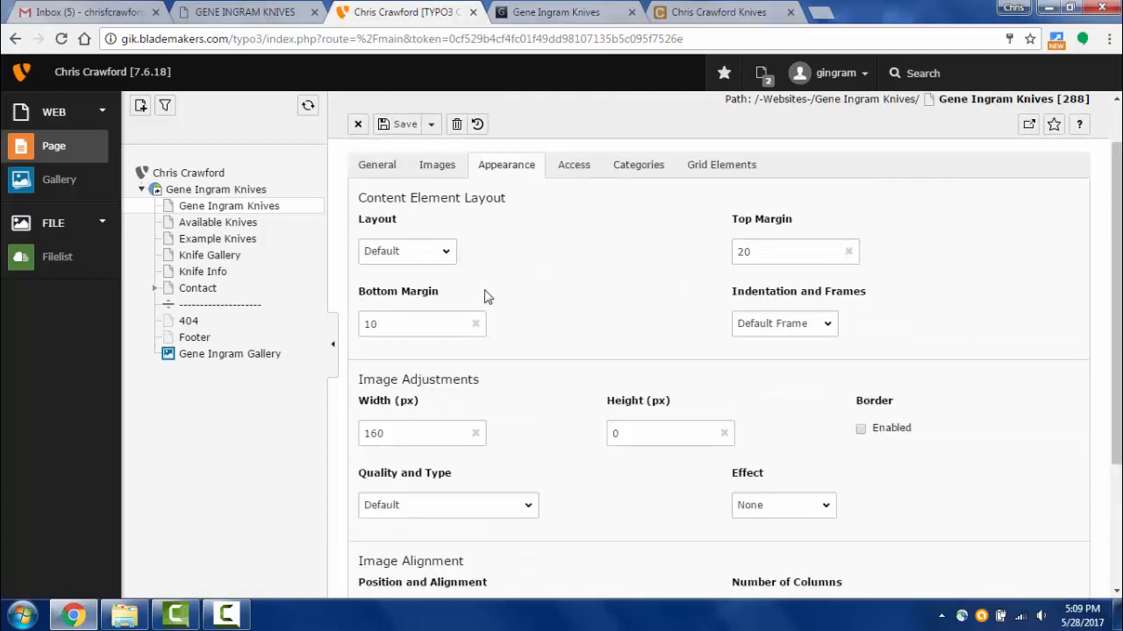
scroll(412, 256, up, 1)
click(435, 225)
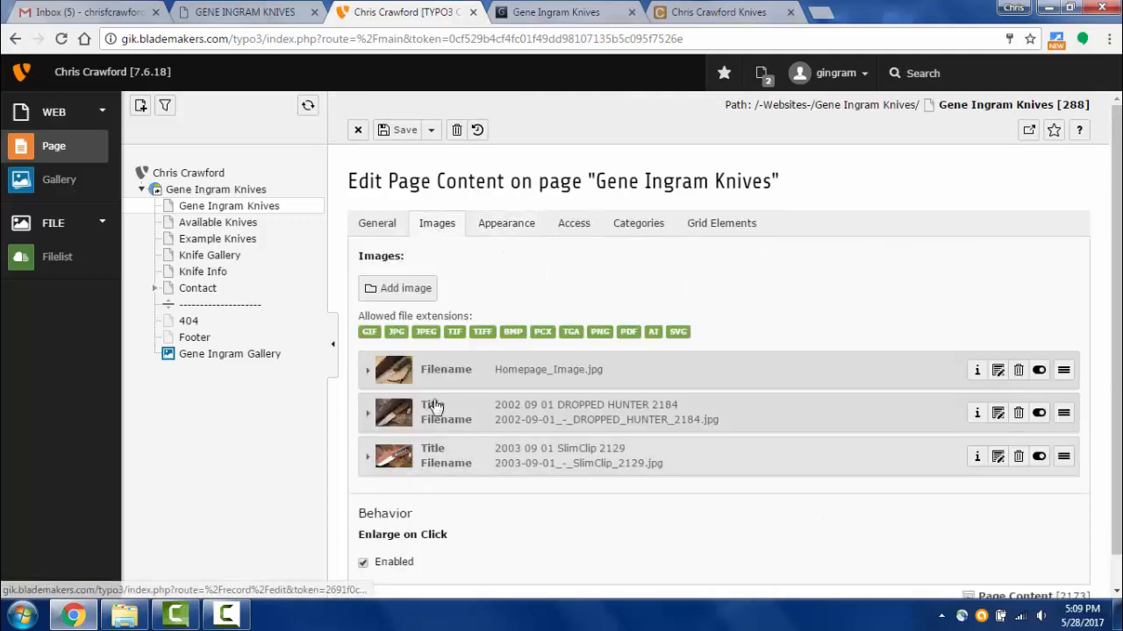
click(399, 289)
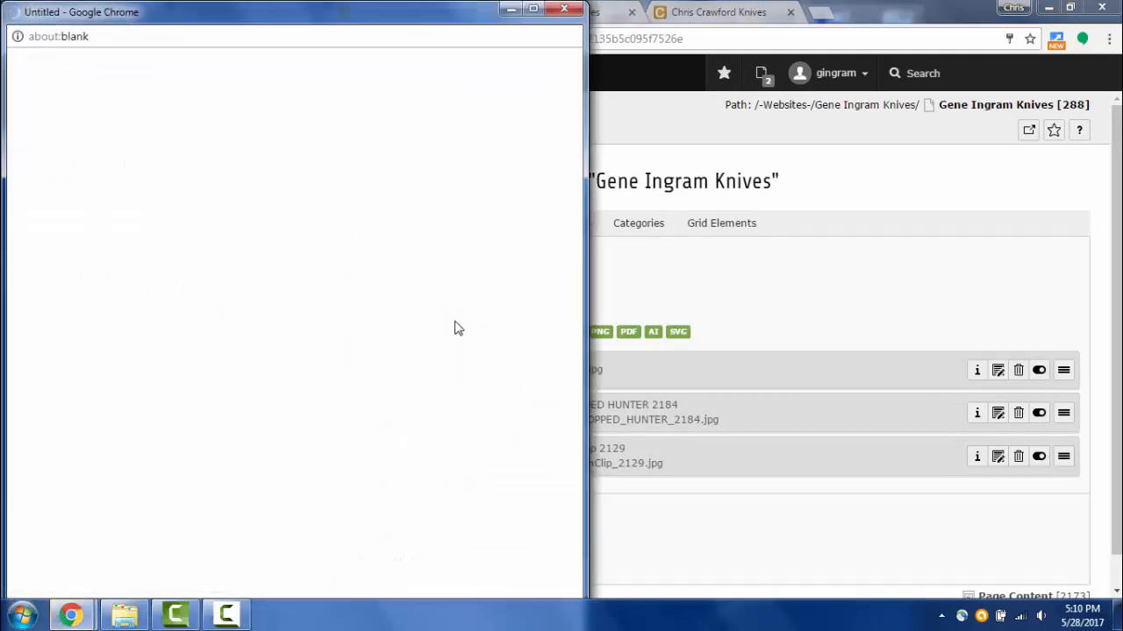
scroll(371, 321, down, 2)
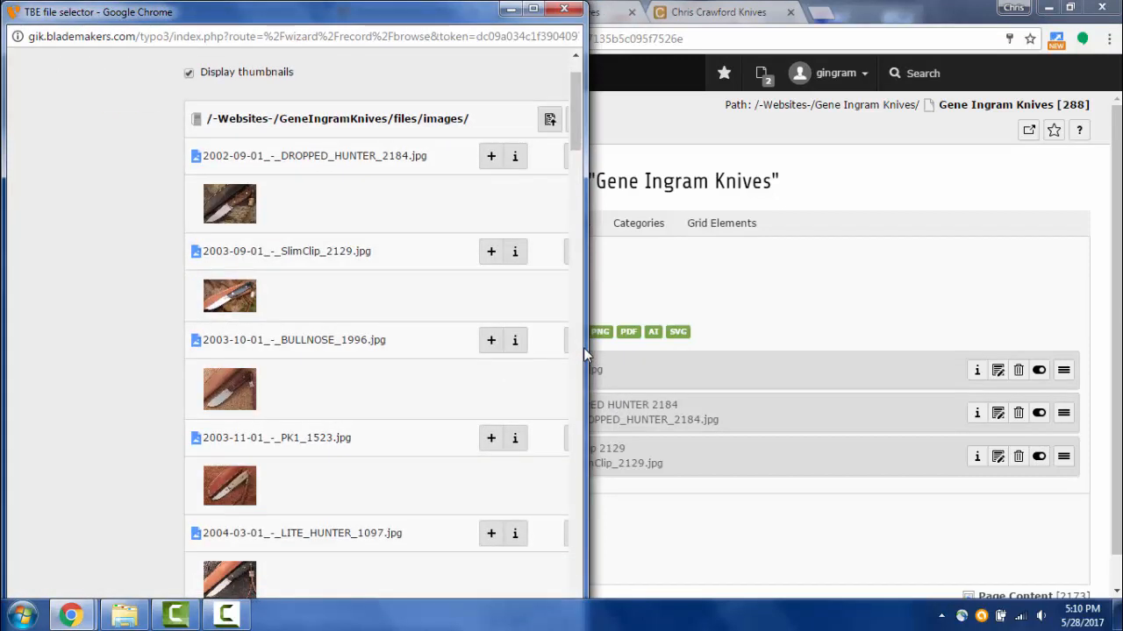
drag(582, 354, 877, 358)
scroll(754, 411, down, 4)
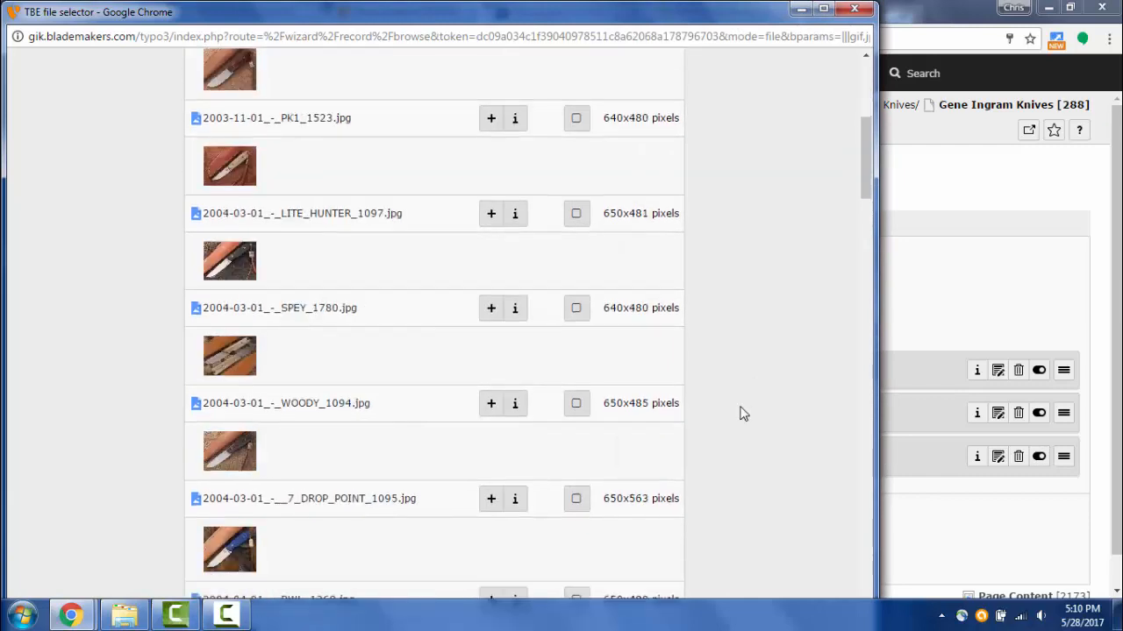
- Import SPEY_1780, WOODY_1094, 7_DROP_POINT_1095, RWL_1268, 6_DROP_POINT_1583 and LITECOMBO_DROPPED_1292
click(576, 301)
click(576, 396)
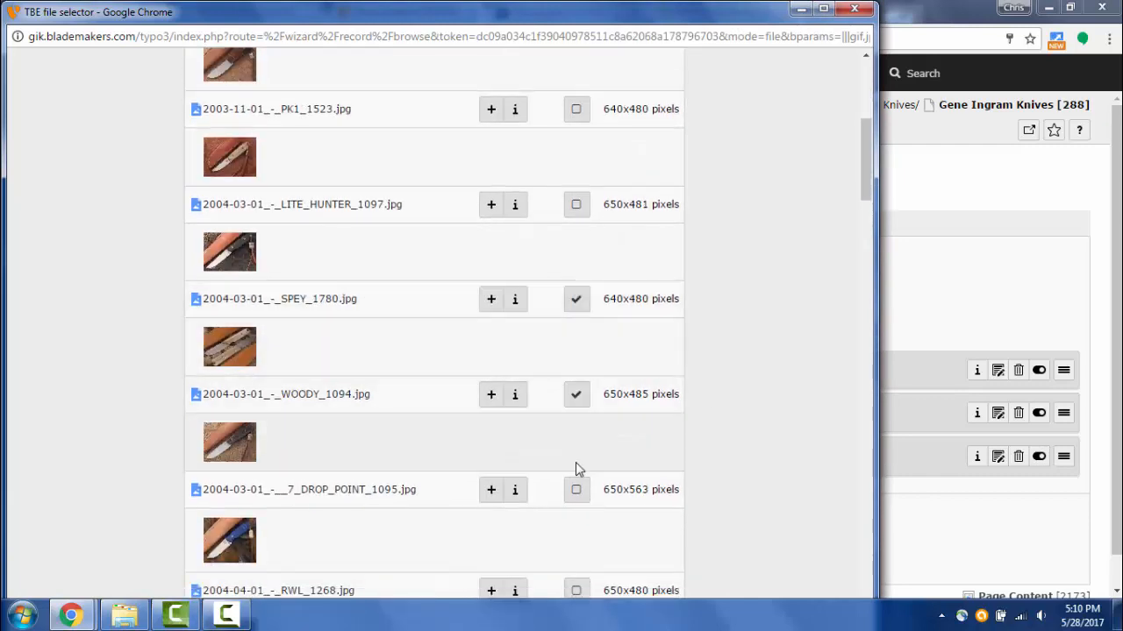
click(575, 491)
click(575, 594)
scroll(593, 521, down, 3)
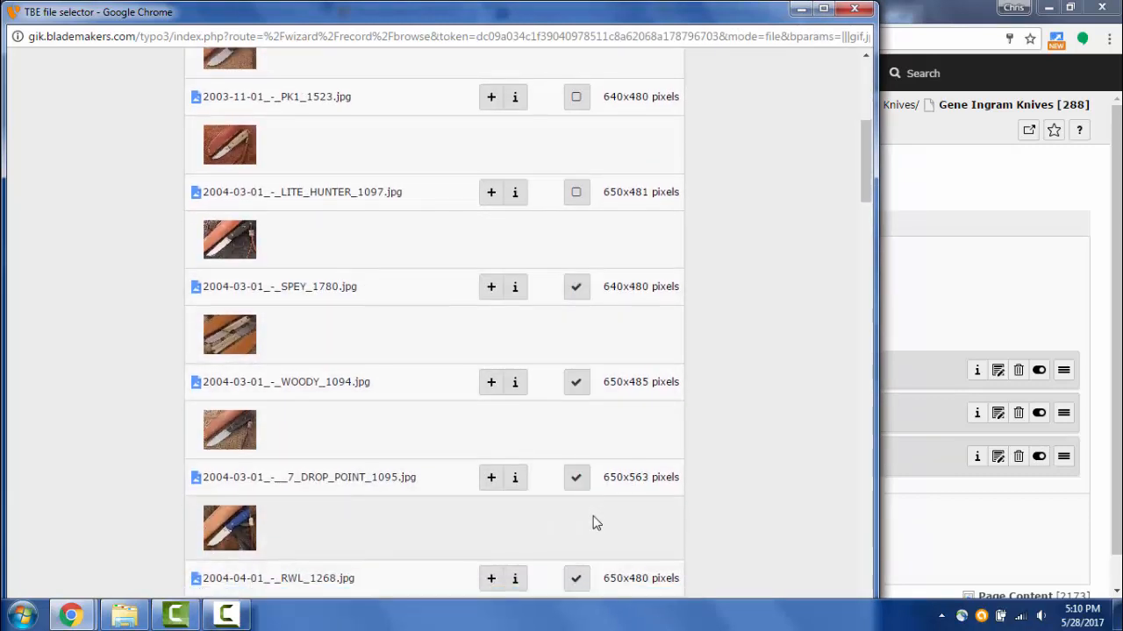
click(575, 438)
click(575, 535)
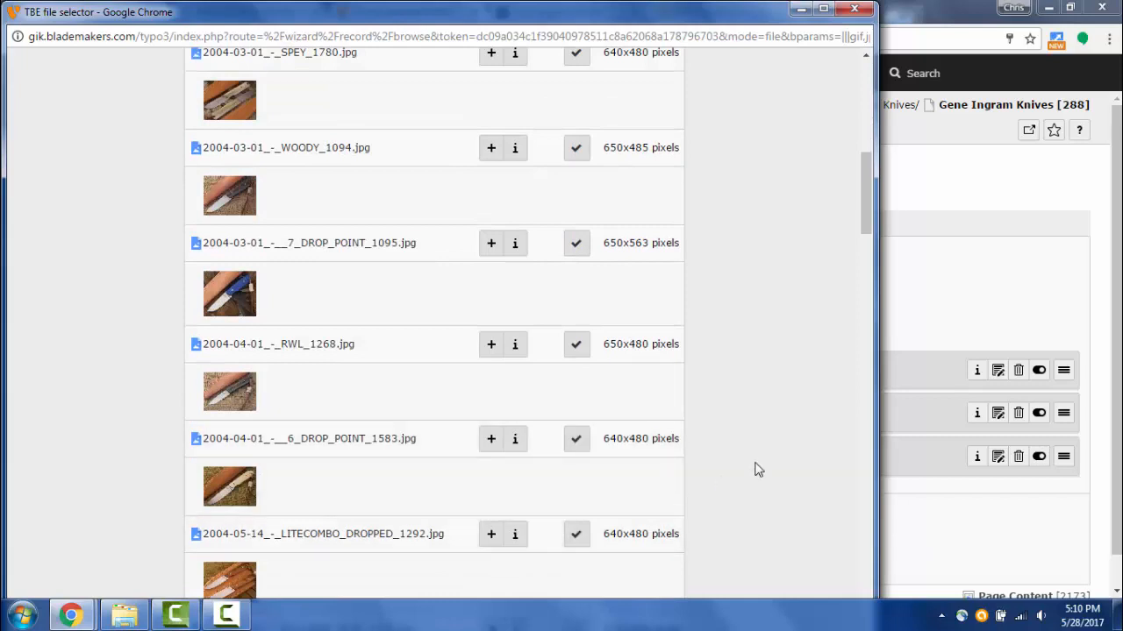
scroll(754, 469, up, 8)
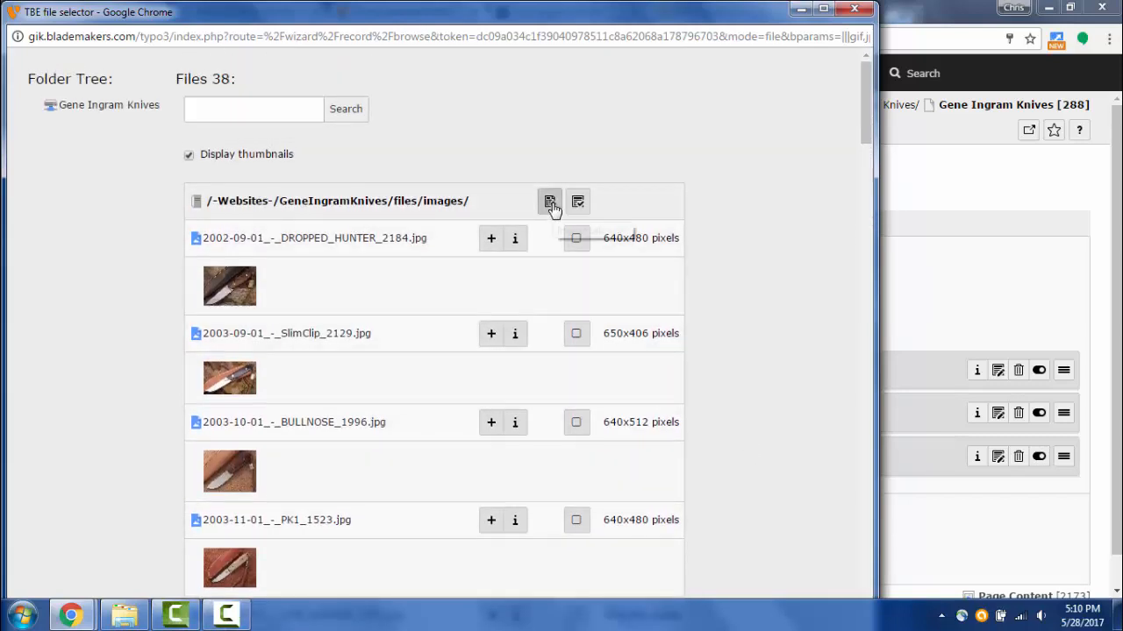
click(550, 203)
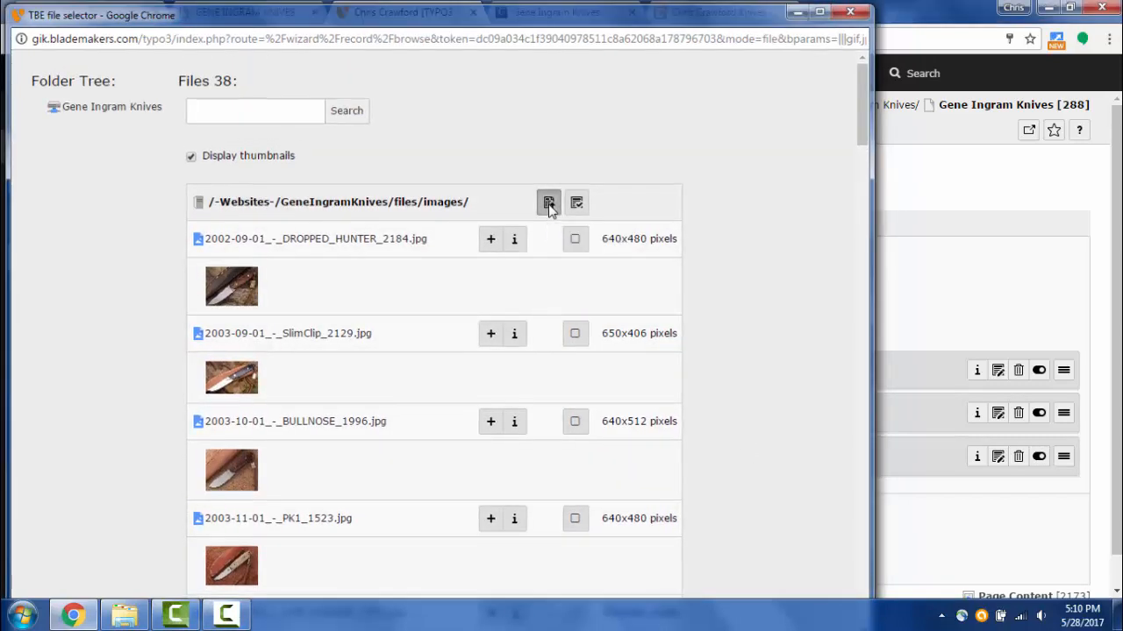
- Collapse the detail panels of the six new knife images (SPEY through LITECOMBO)
scroll(789, 316, down, 4)
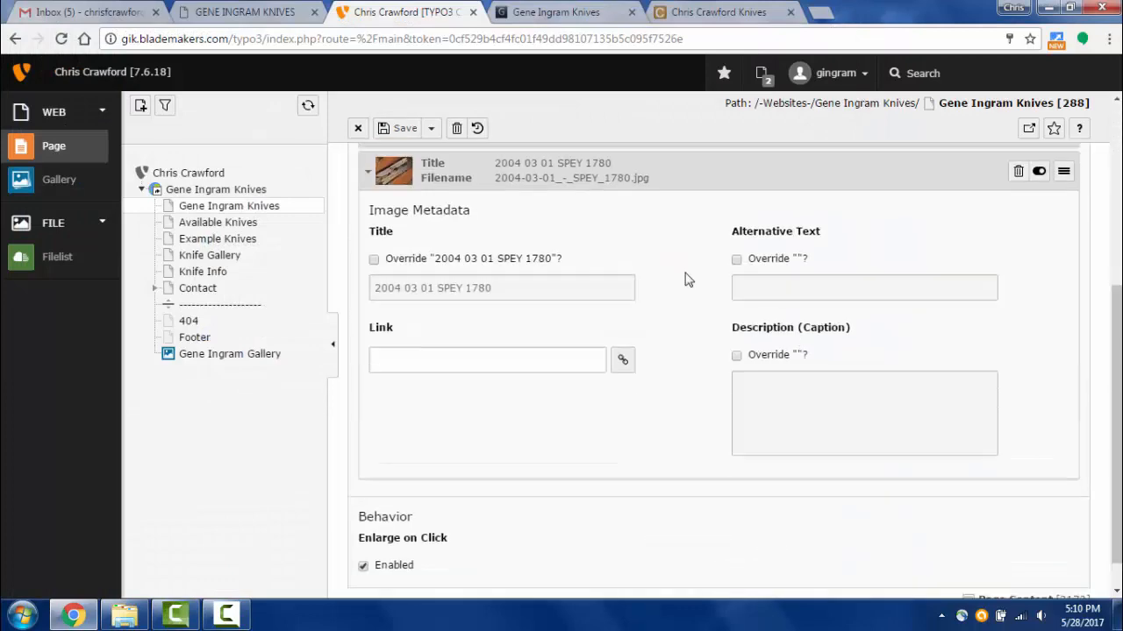
scroll(662, 278, down, 2)
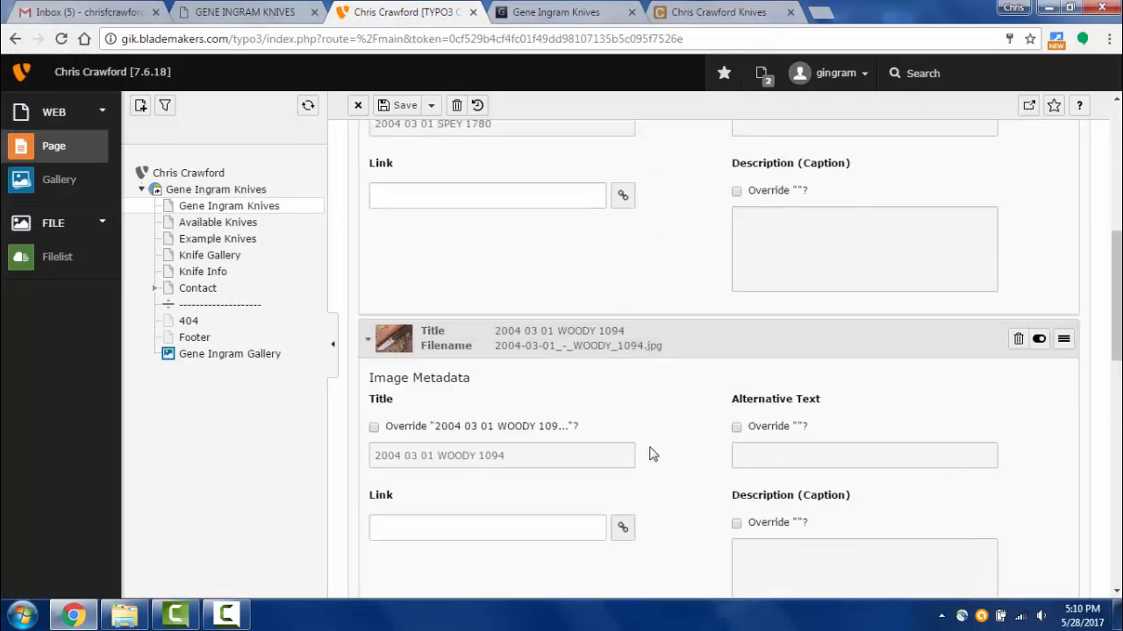
scroll(658, 491, up, 5)
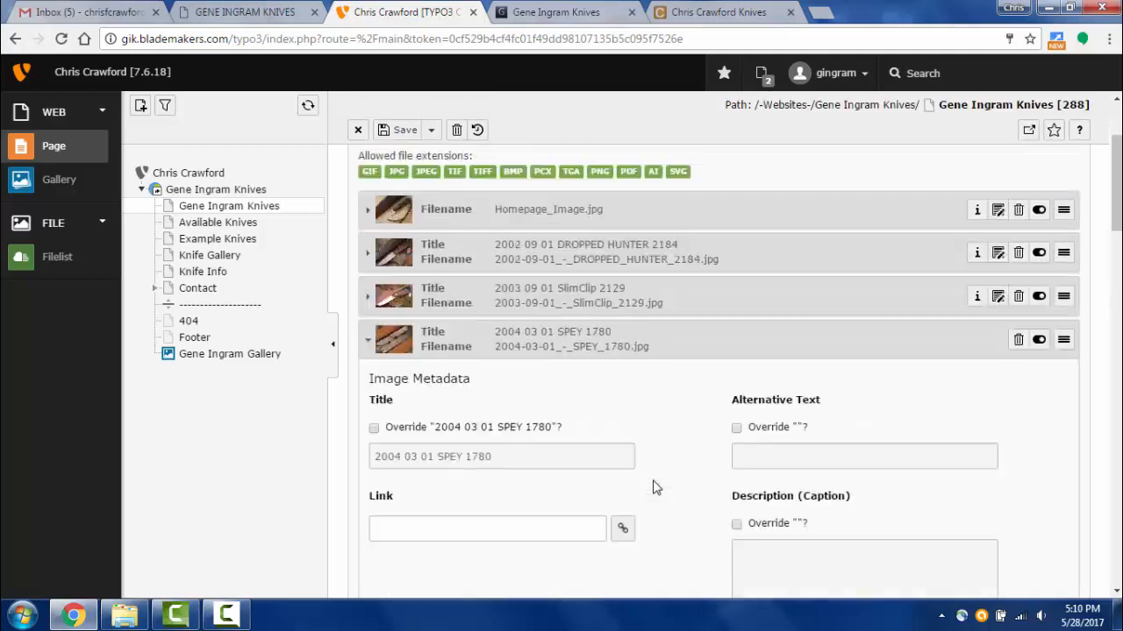
scroll(675, 412, down, 1)
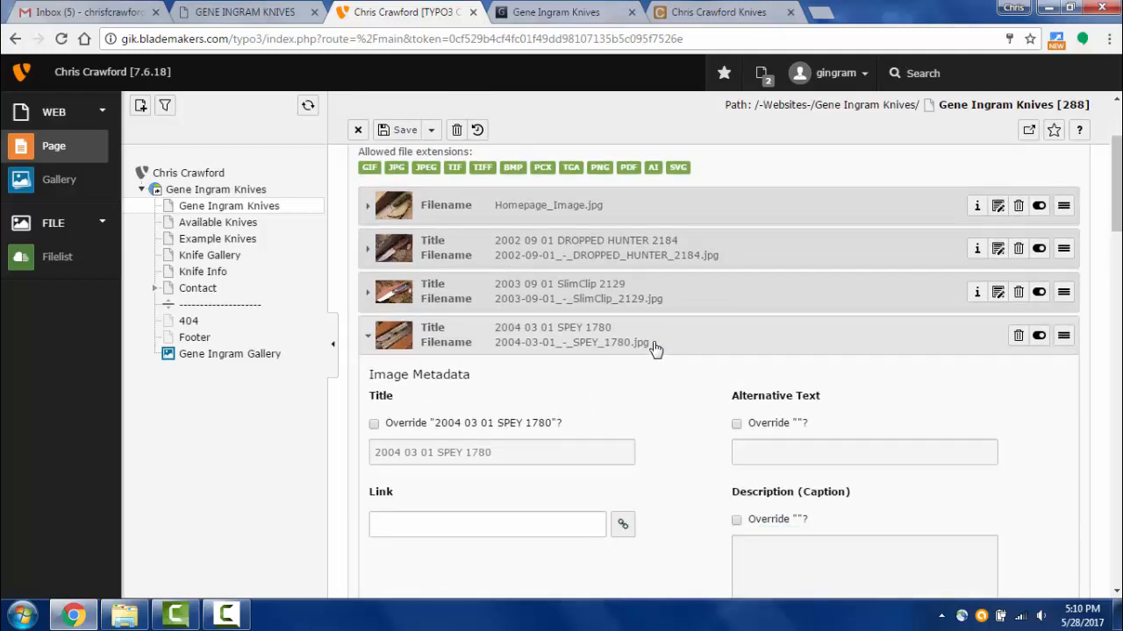
click(655, 348)
click(657, 380)
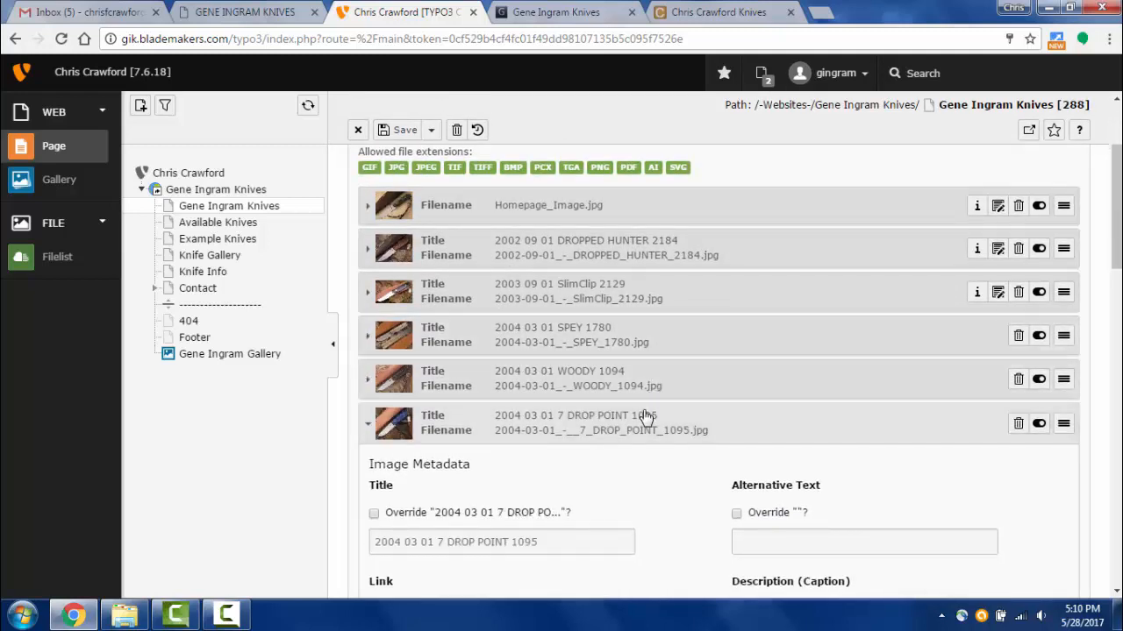
click(646, 419)
click(638, 468)
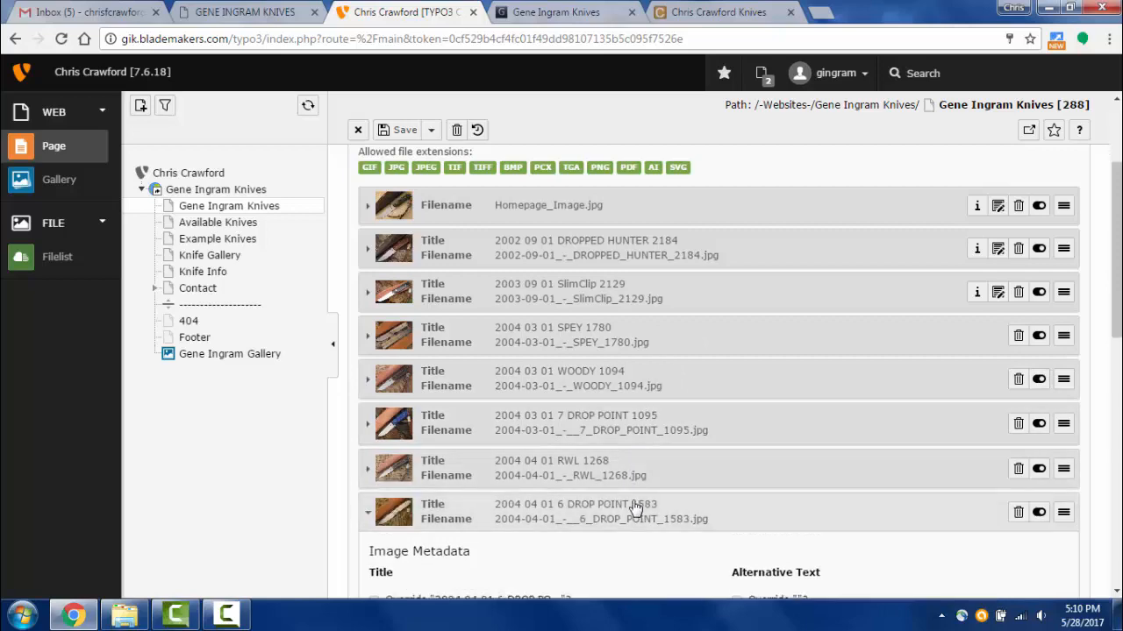
click(636, 509)
scroll(643, 430, down, 3)
click(668, 310)
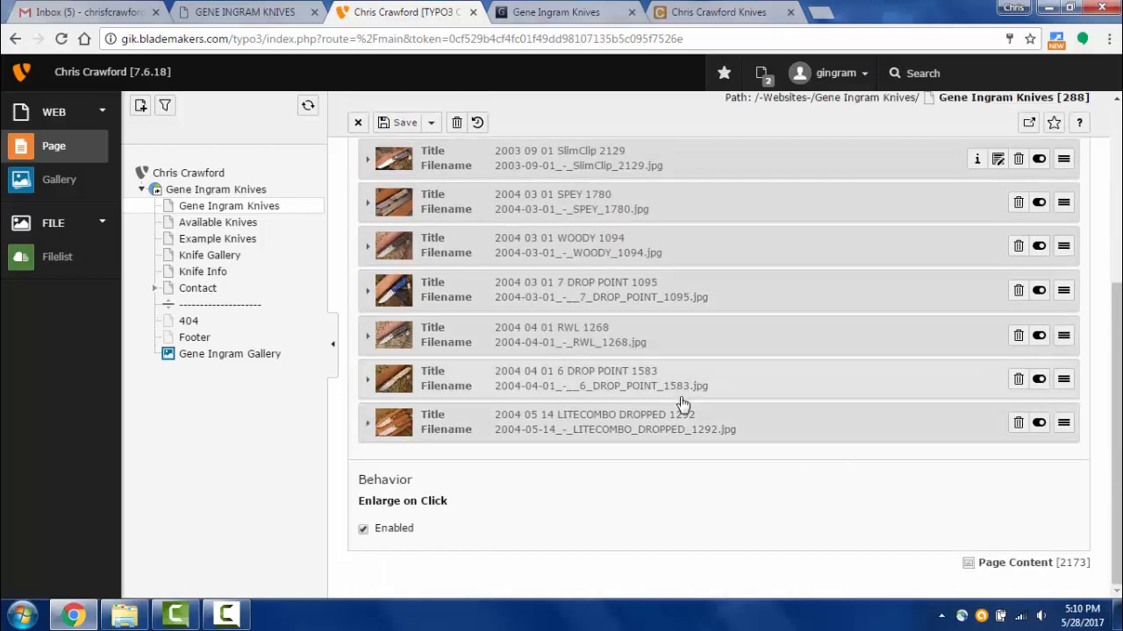
- Save the image element and view the live page
scroll(662, 383, up, 3)
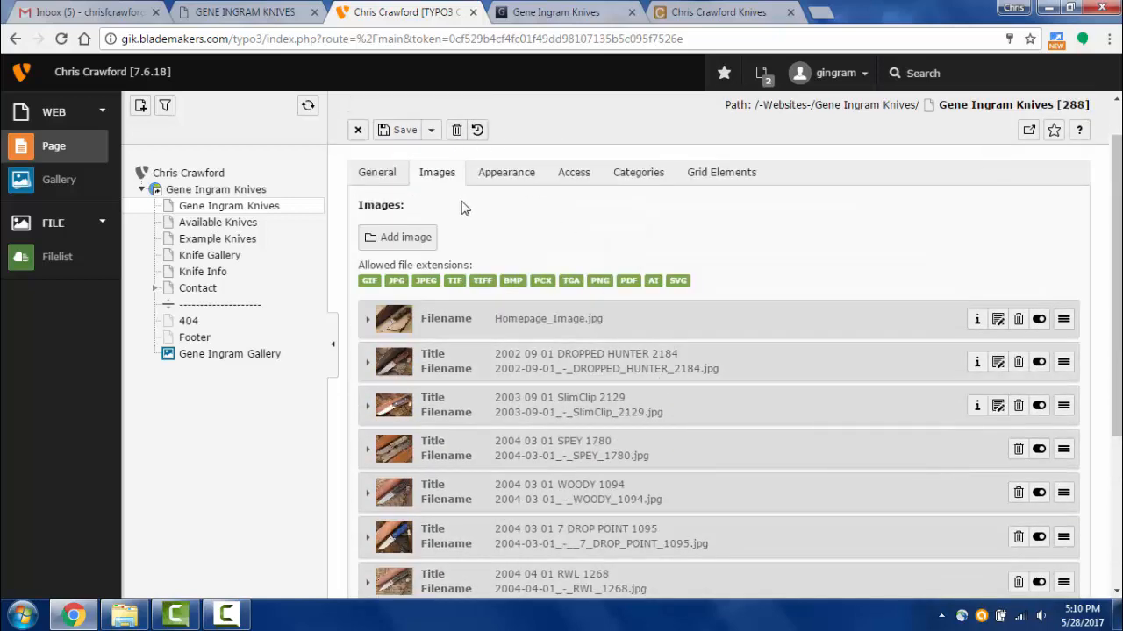
click(430, 130)
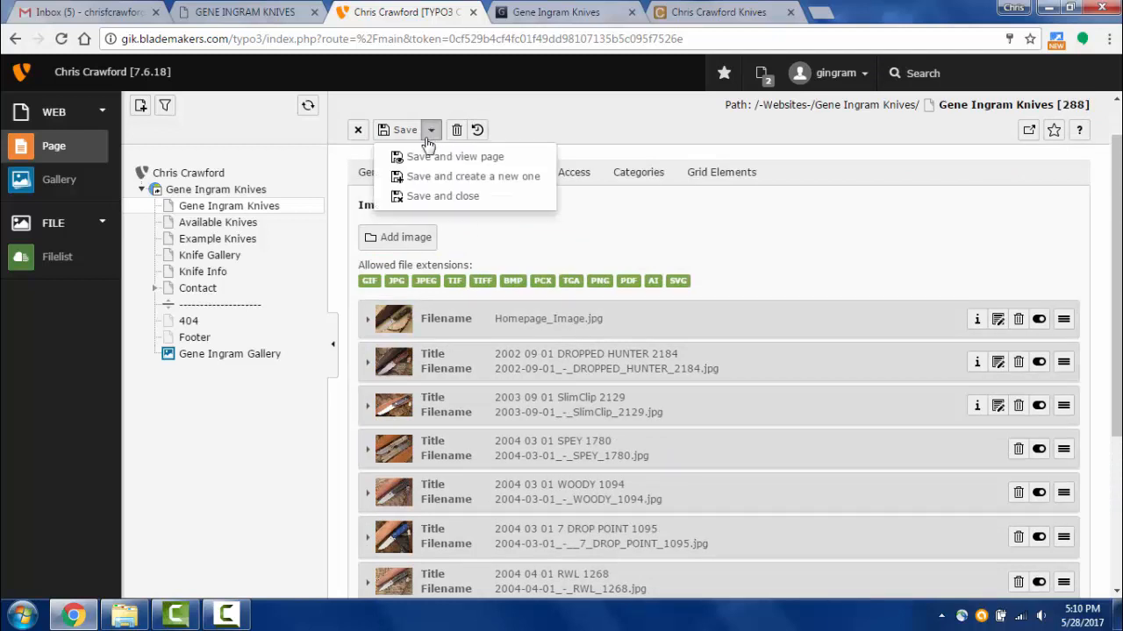
click(429, 158)
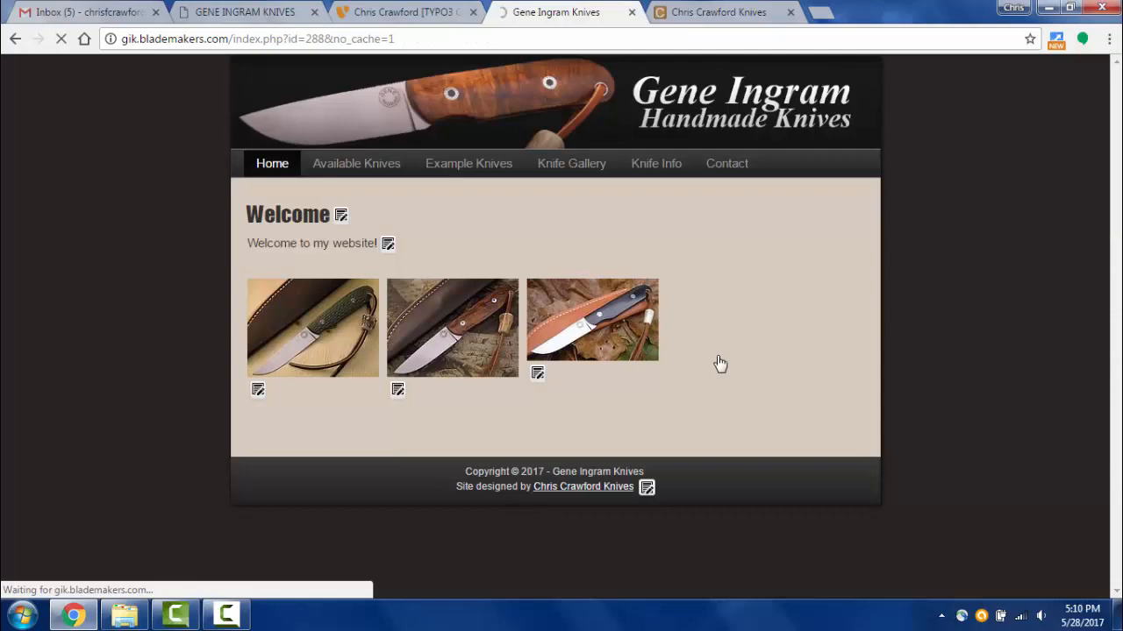
- Open the first knife in the lightbox, advance through SlimClip, SPEY and WOODY, then return to TYPO3
scroll(722, 362, down, 2)
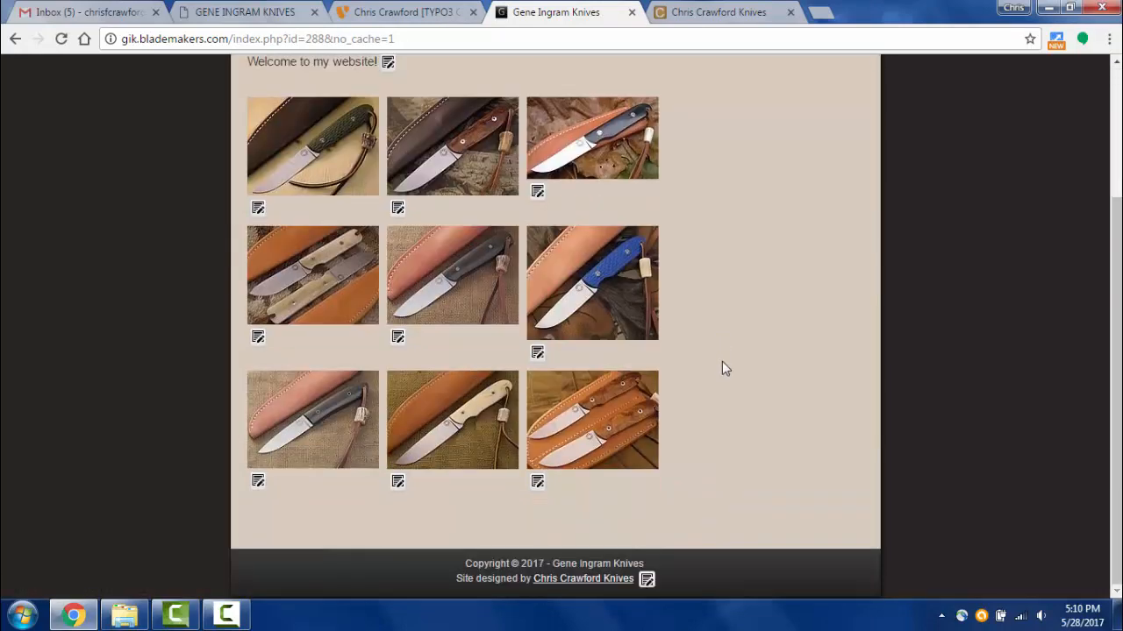
scroll(723, 364, up, 2)
scroll(724, 367, down, 2)
scroll(724, 374, up, 2)
scroll(725, 372, down, 2)
click(316, 145)
click(714, 310)
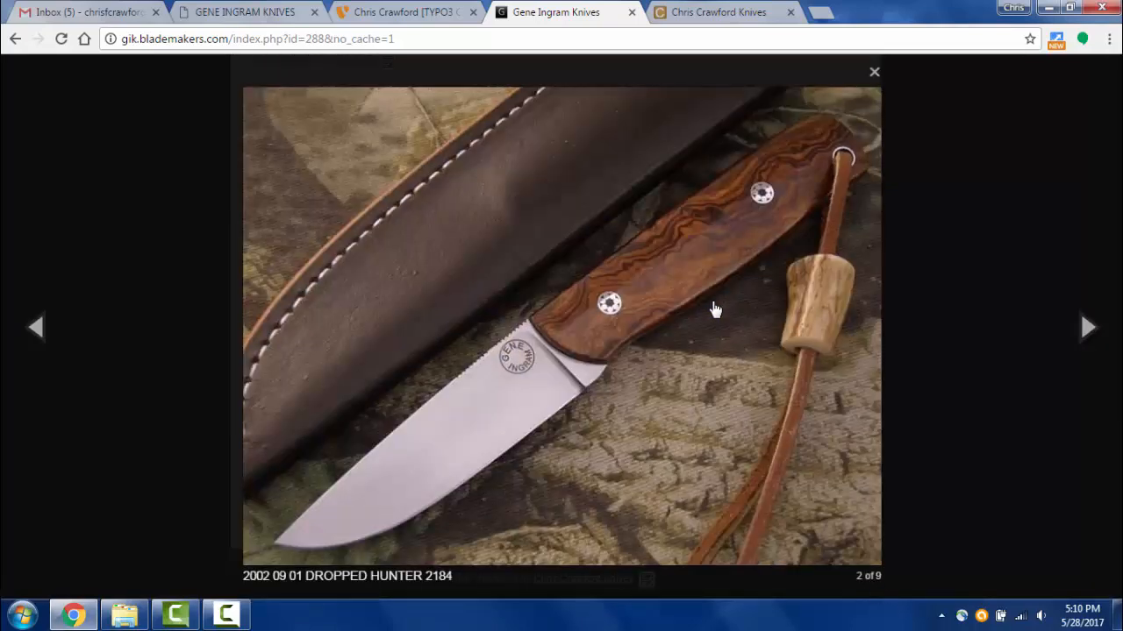
click(714, 310)
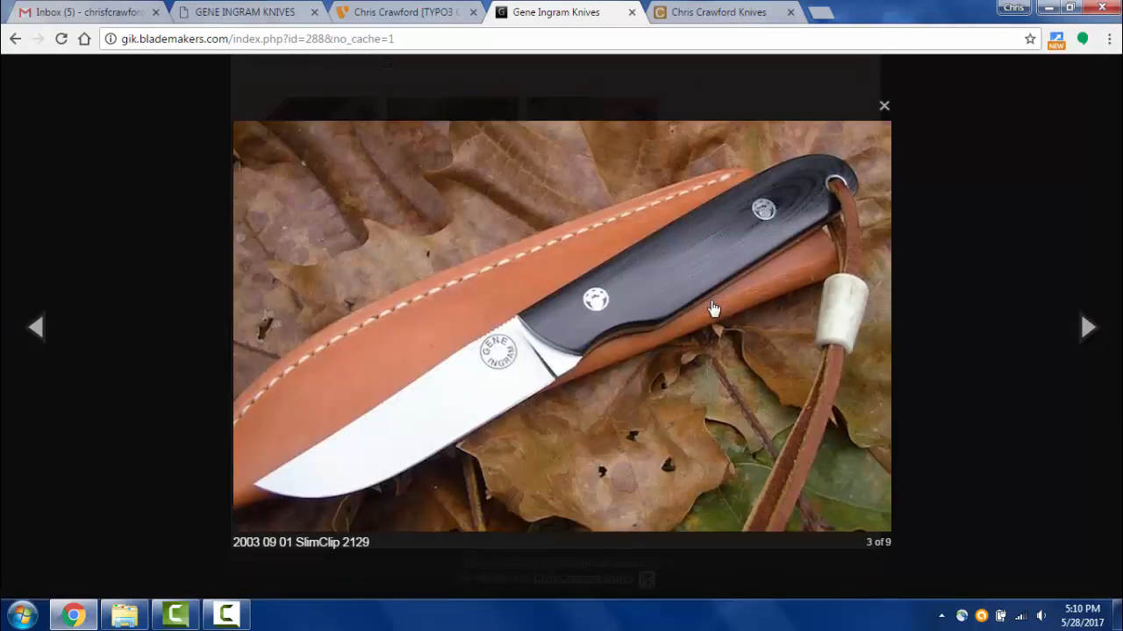
click(714, 310)
click(714, 310)
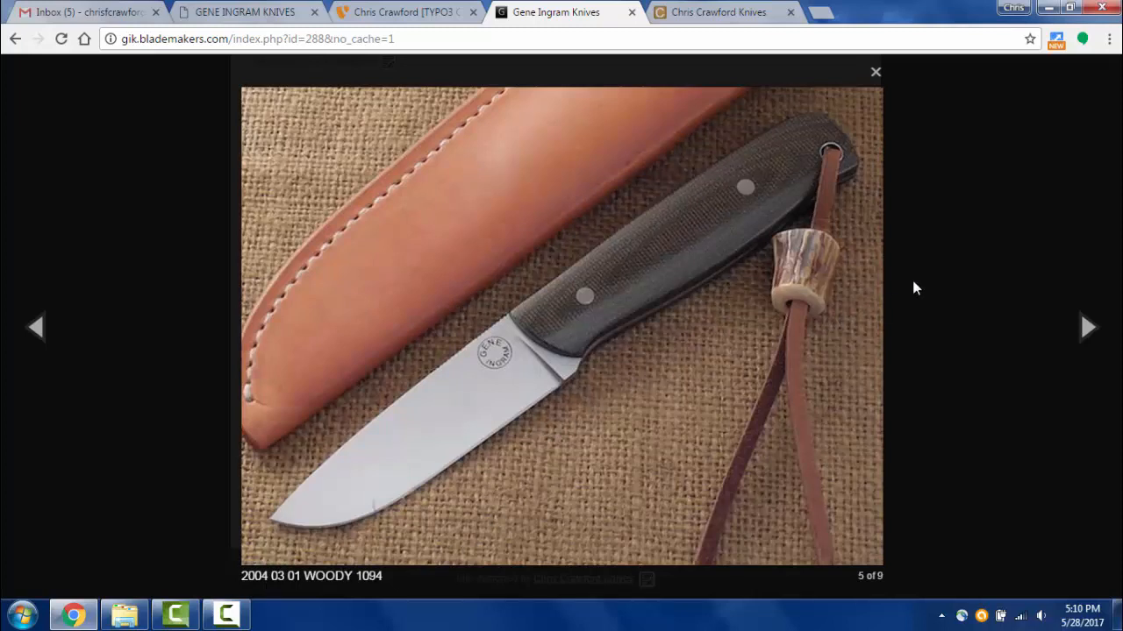
click(389, 10)
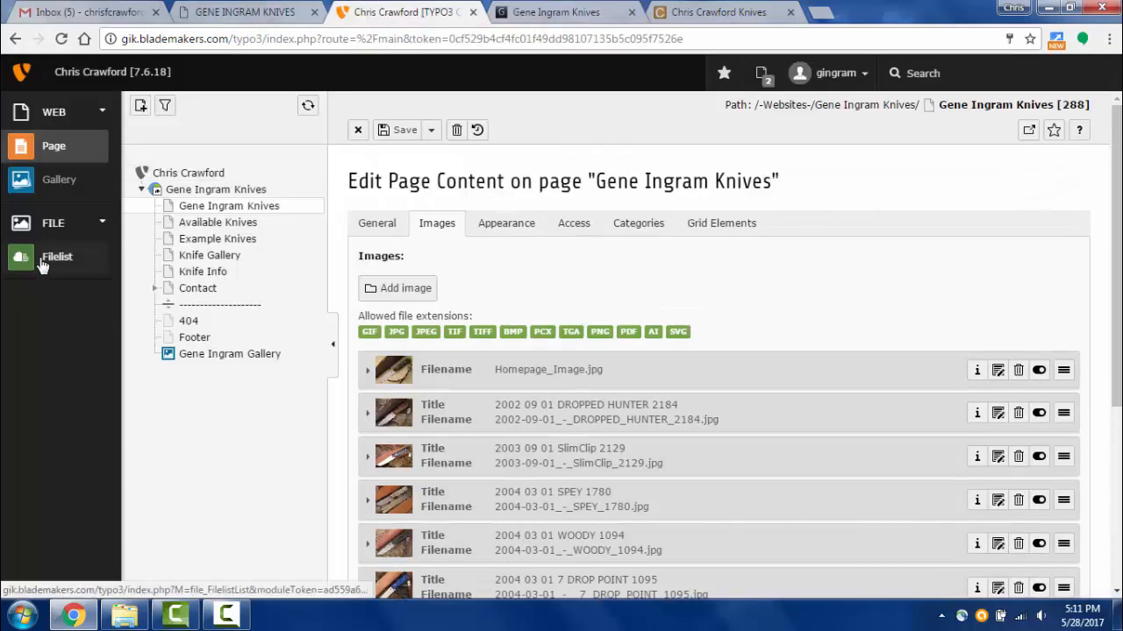
- Open Filelist and list the Gene Ingram Knives storage's 38-file images folder
click(43, 263)
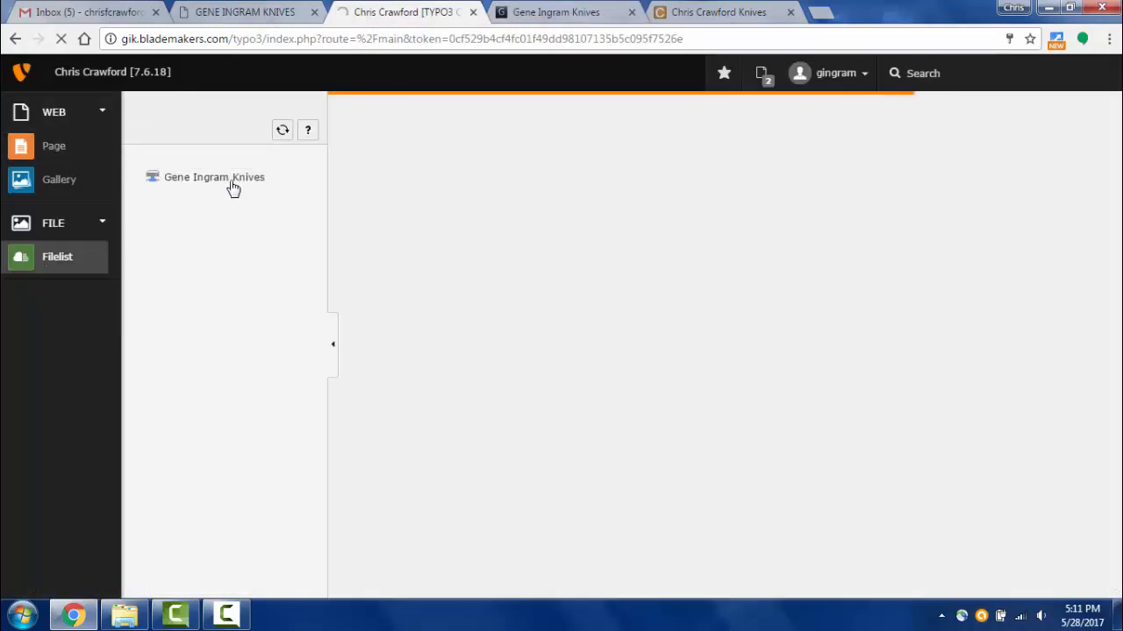
click(233, 183)
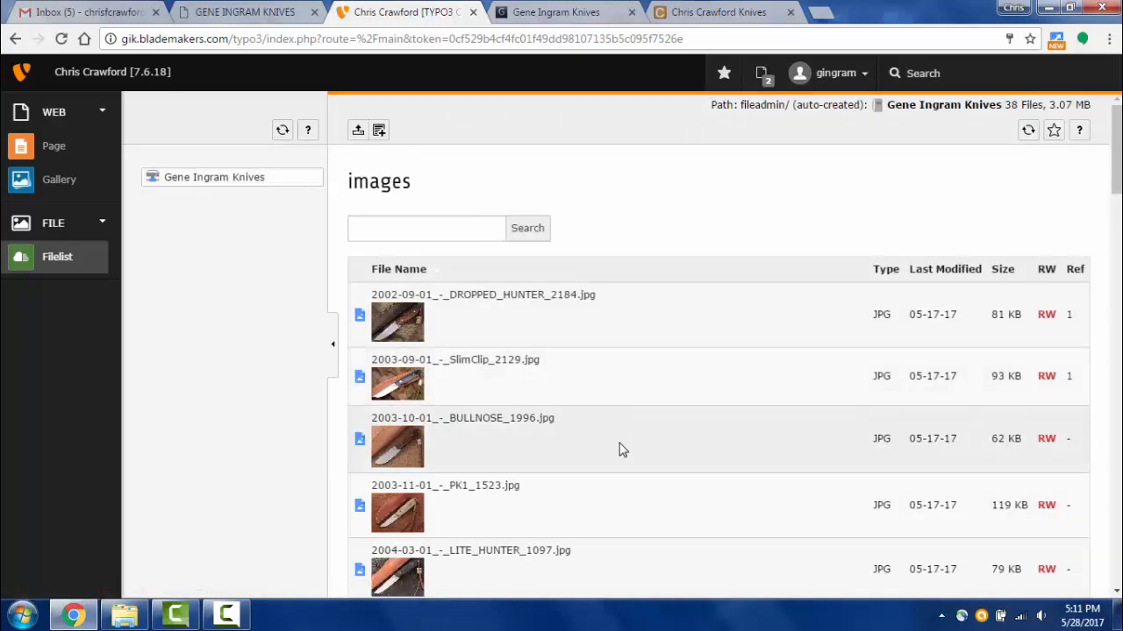
scroll(620, 450, down, 8)
scroll(619, 452, up, 6)
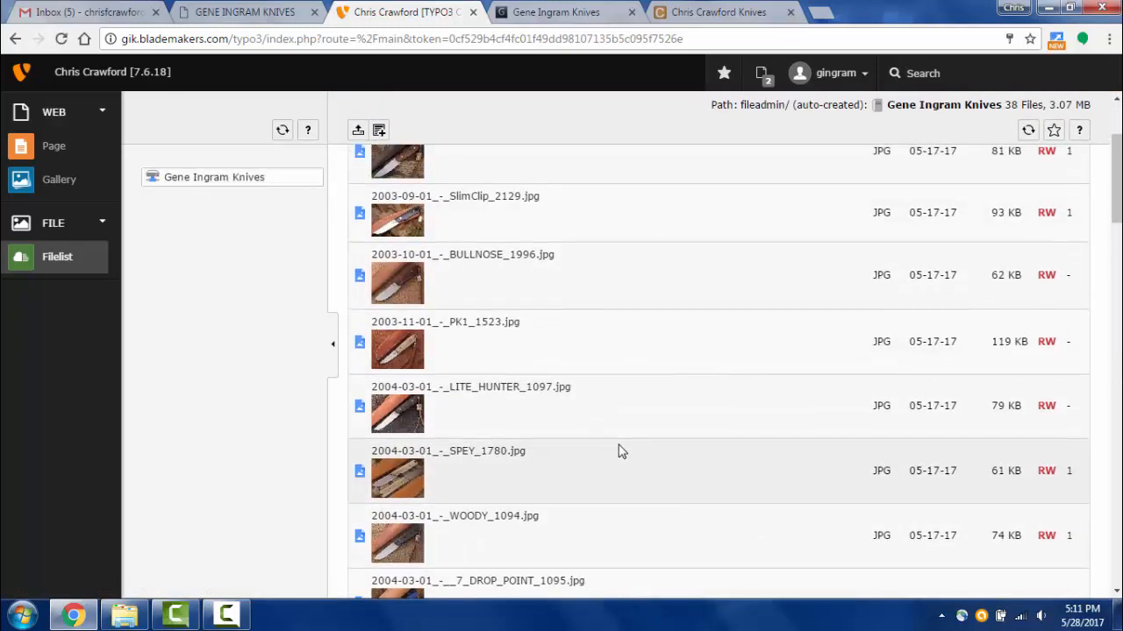
scroll(620, 449, up, 2)
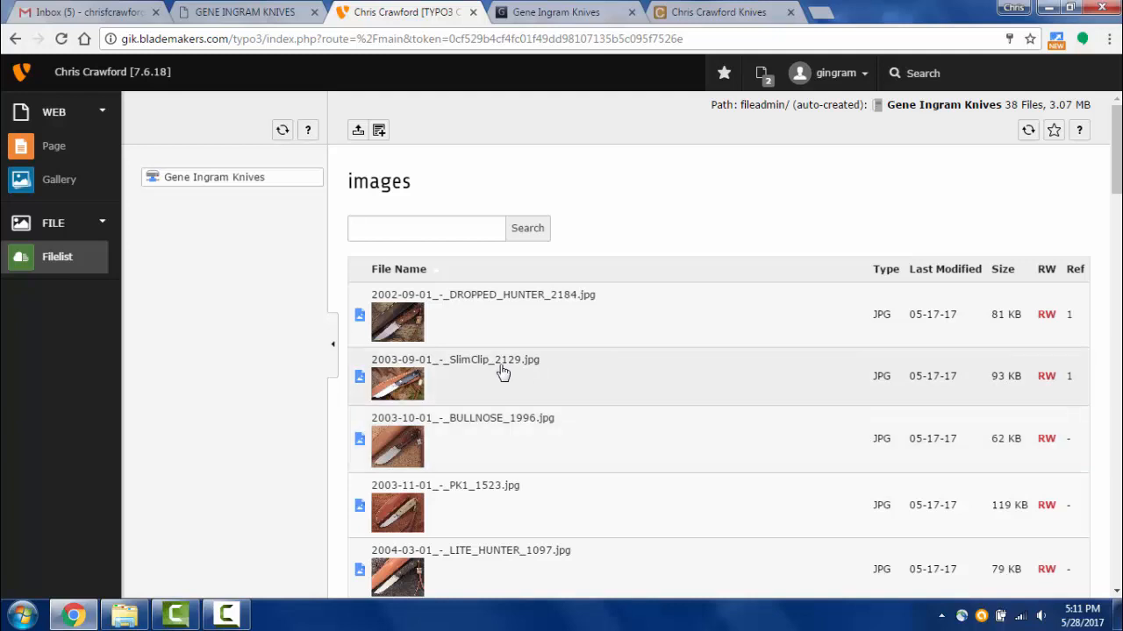
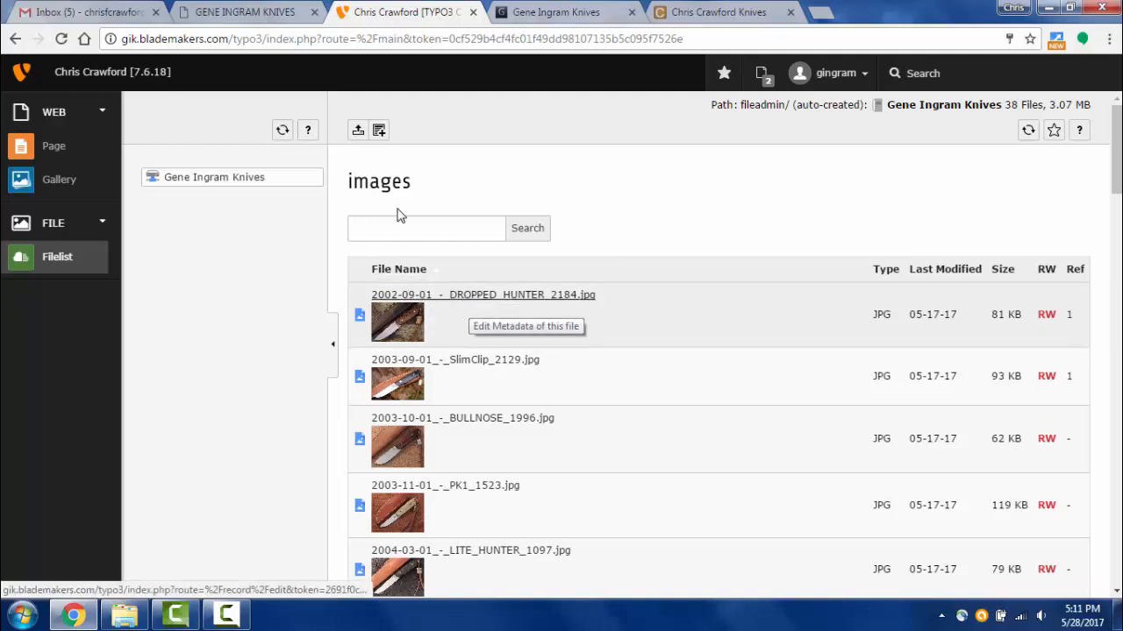
- Switch from the image file list to the old Gene Ingram Knives website's home page
click(221, 19)
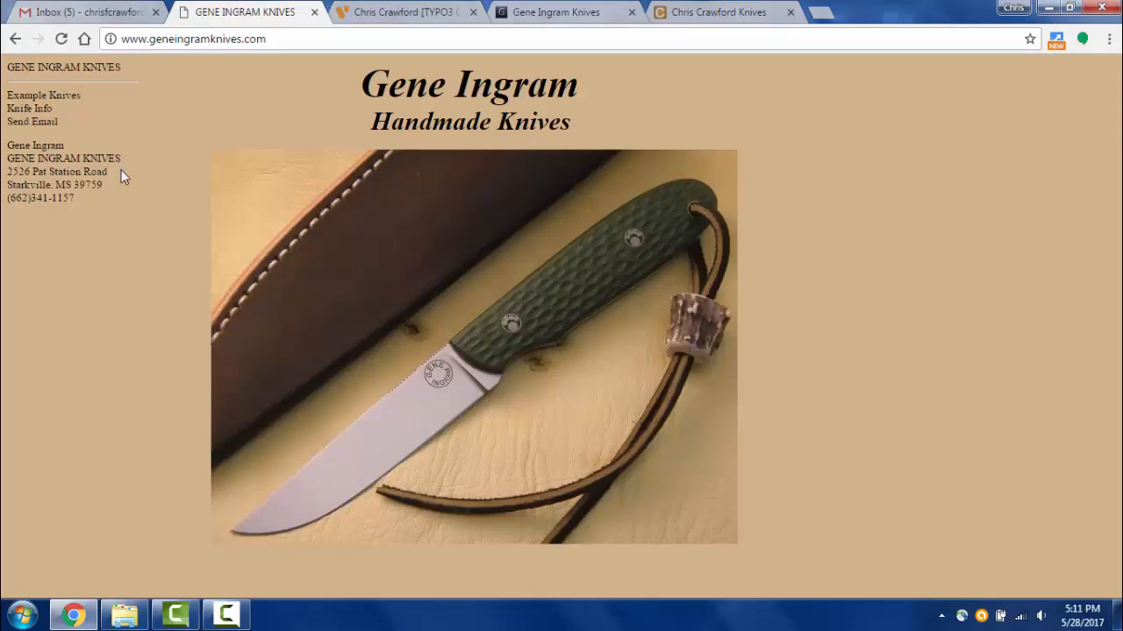
- Review the old site's 6.5 MAG knife page: heading, reference 4569, completion date 5/5/2016
click(45, 95)
click(312, 213)
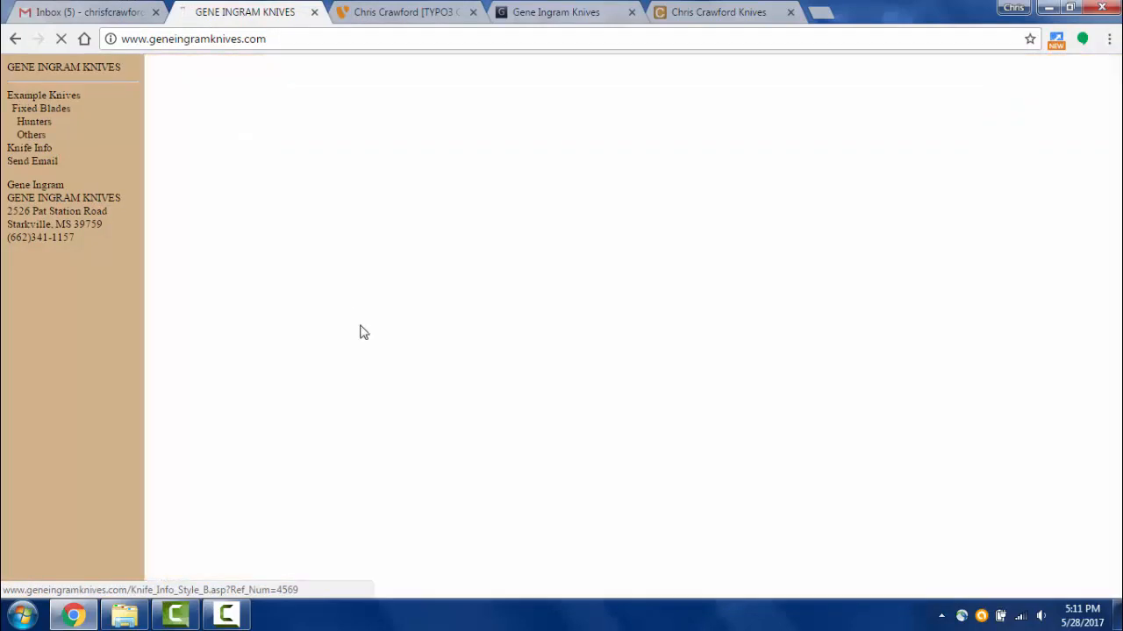
scroll(285, 507, down, 1)
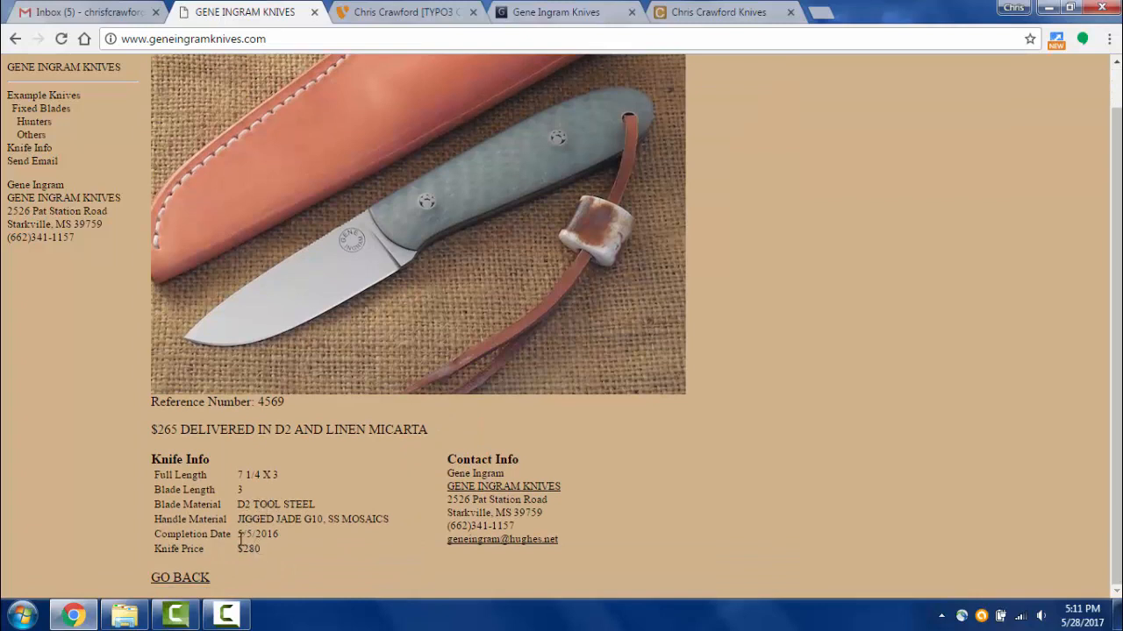
drag(238, 535, 283, 535)
scroll(334, 265, up, 1)
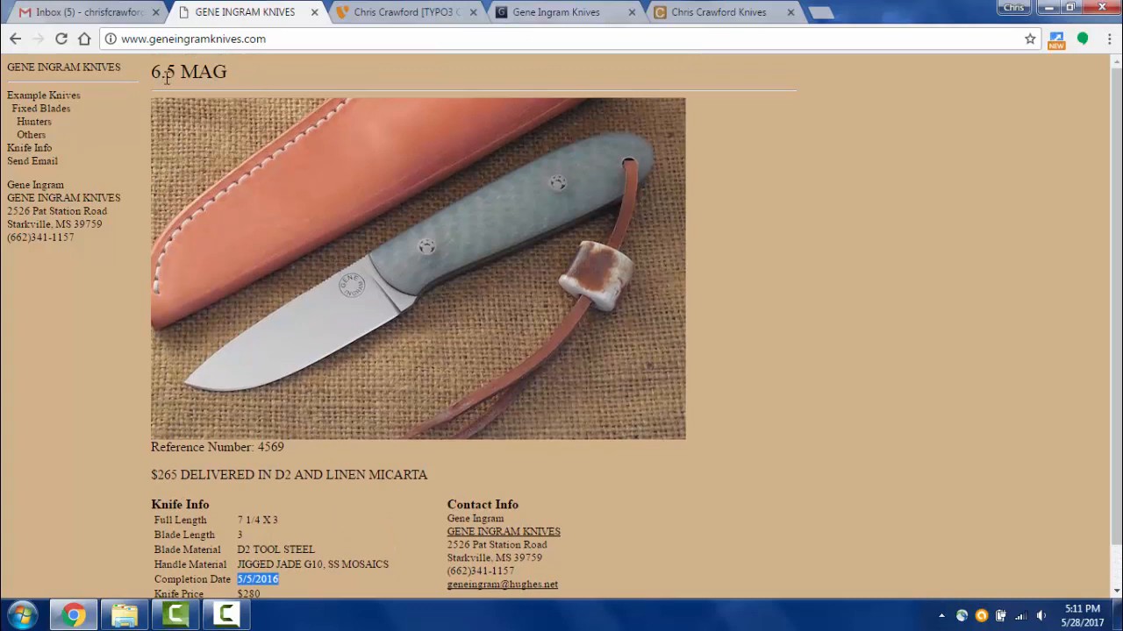
drag(154, 72, 230, 73)
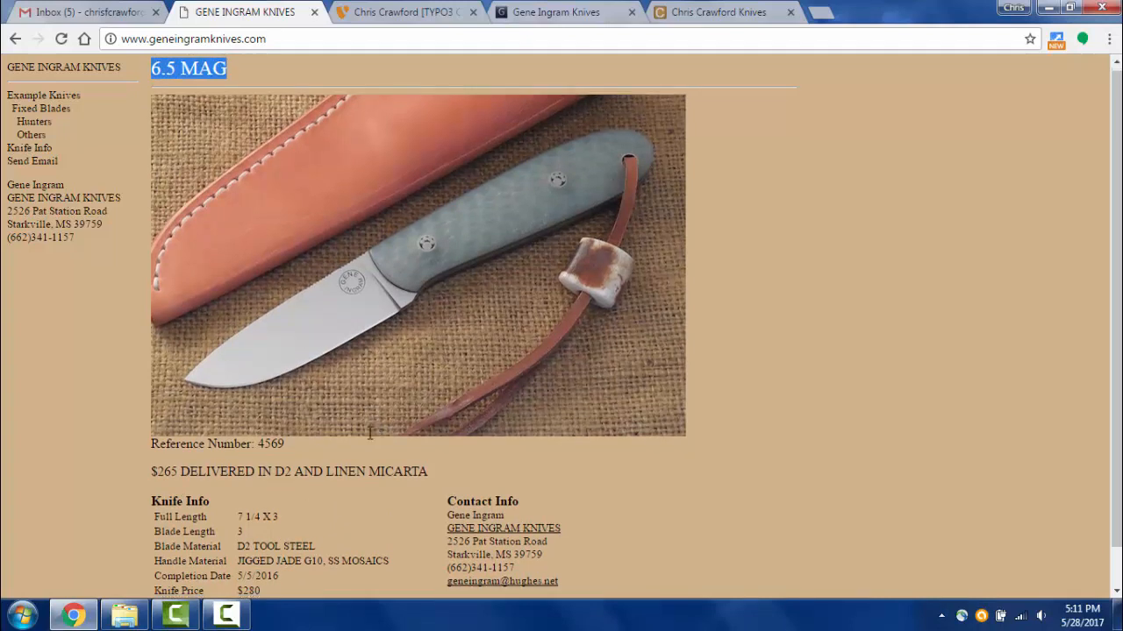
scroll(299, 437, down, 1)
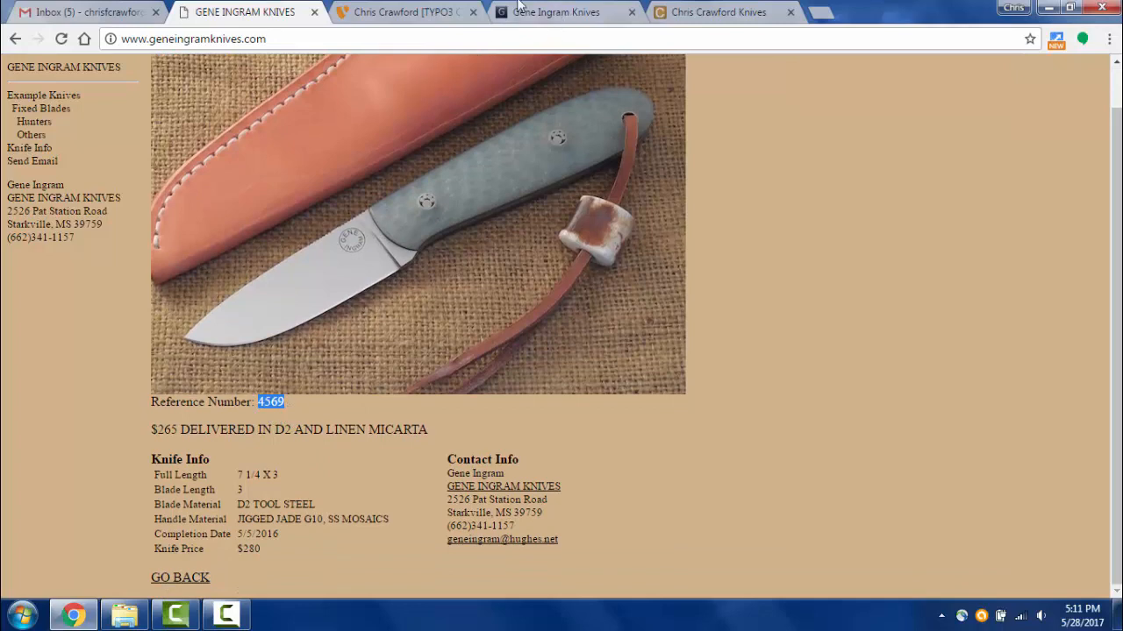
click(411, 12)
- Find 2016-05-05_-_6.5_MAG_4569.jpg at the end of the file list, then view the new site's gallery
scroll(504, 351, down, 5)
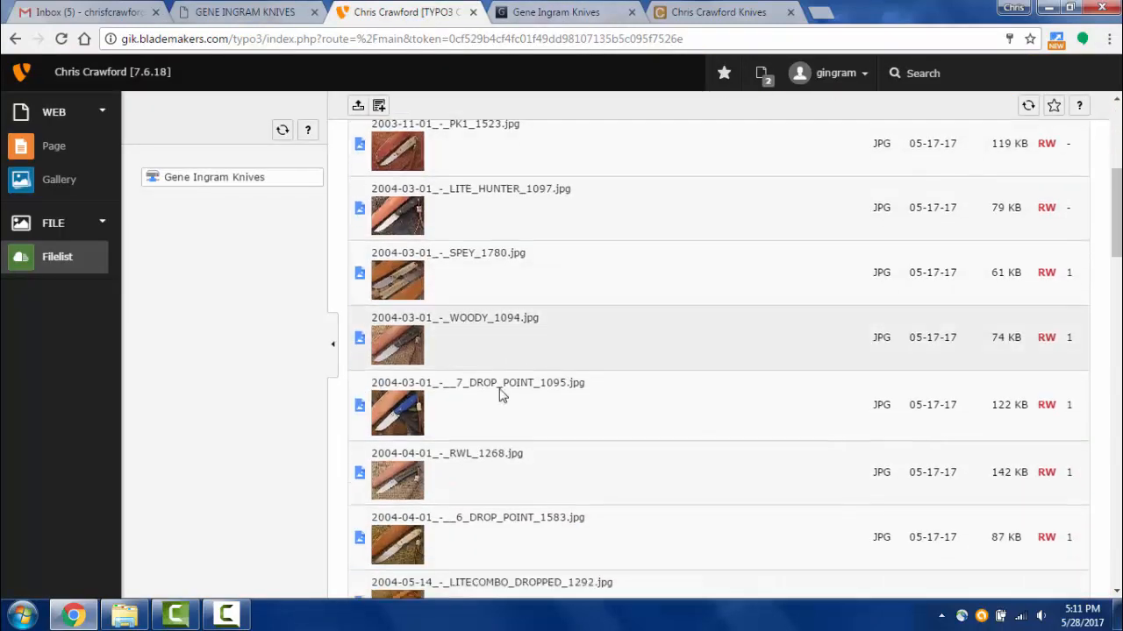
scroll(500, 394, down, 20)
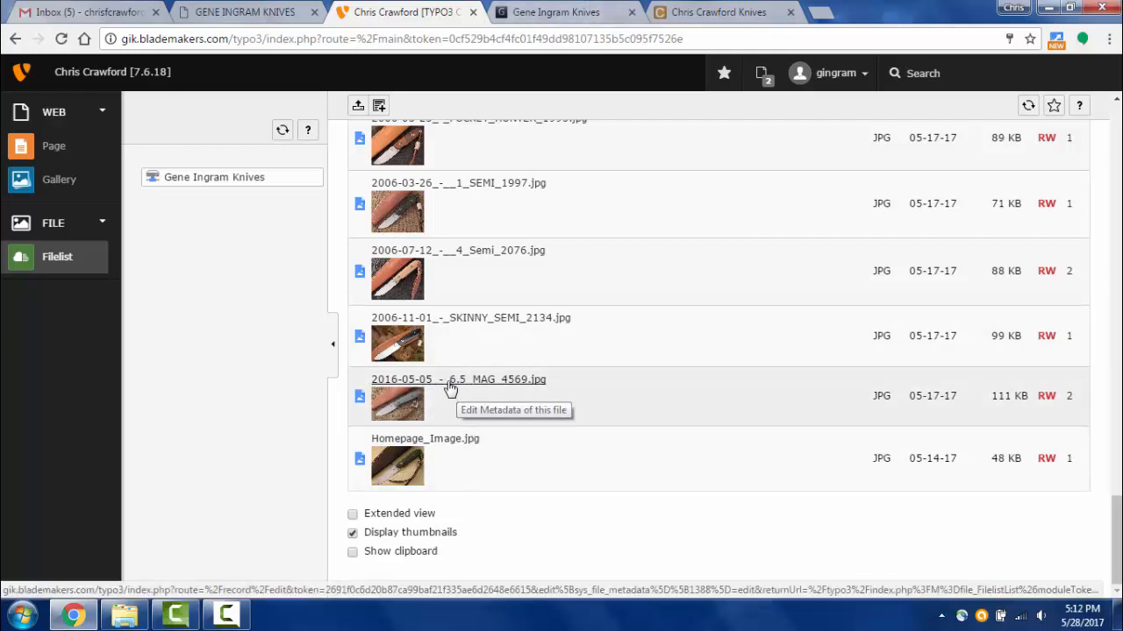
click(561, 13)
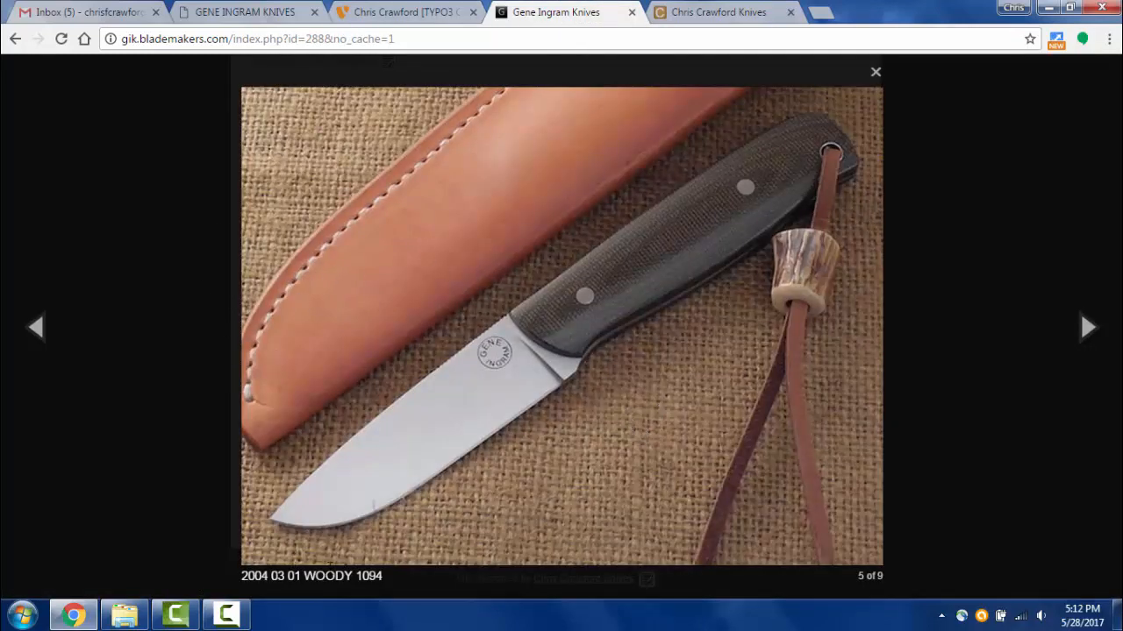
- Step through the enlarged gallery, then preview the bone-handled and two wood-handled knife photos
click(477, 371)
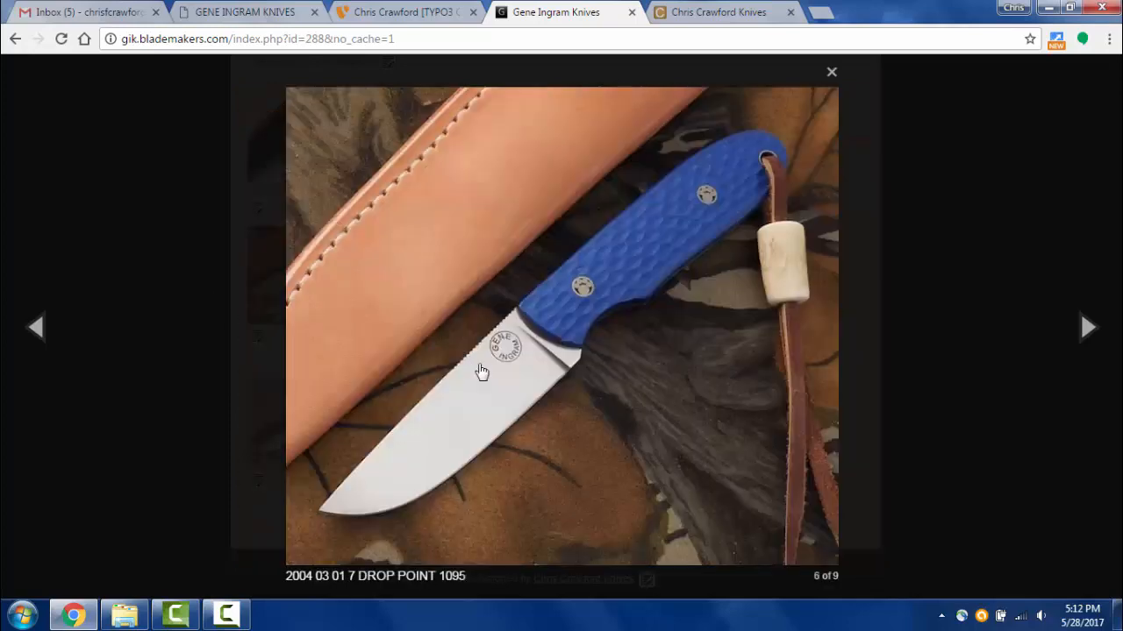
click(549, 376)
click(944, 359)
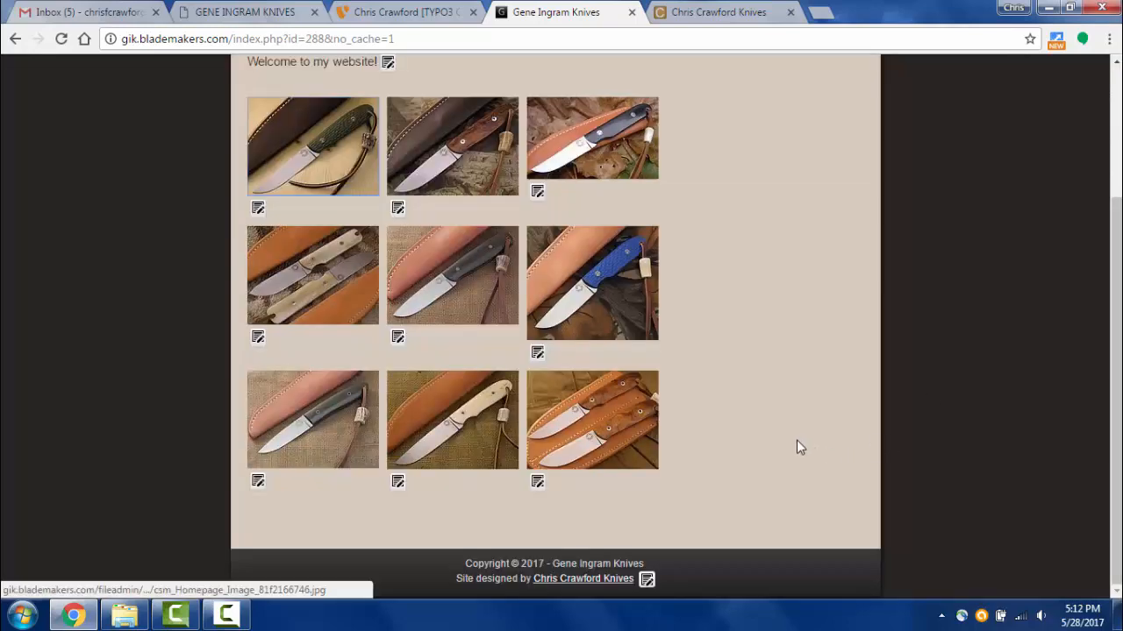
click(477, 447)
click(948, 446)
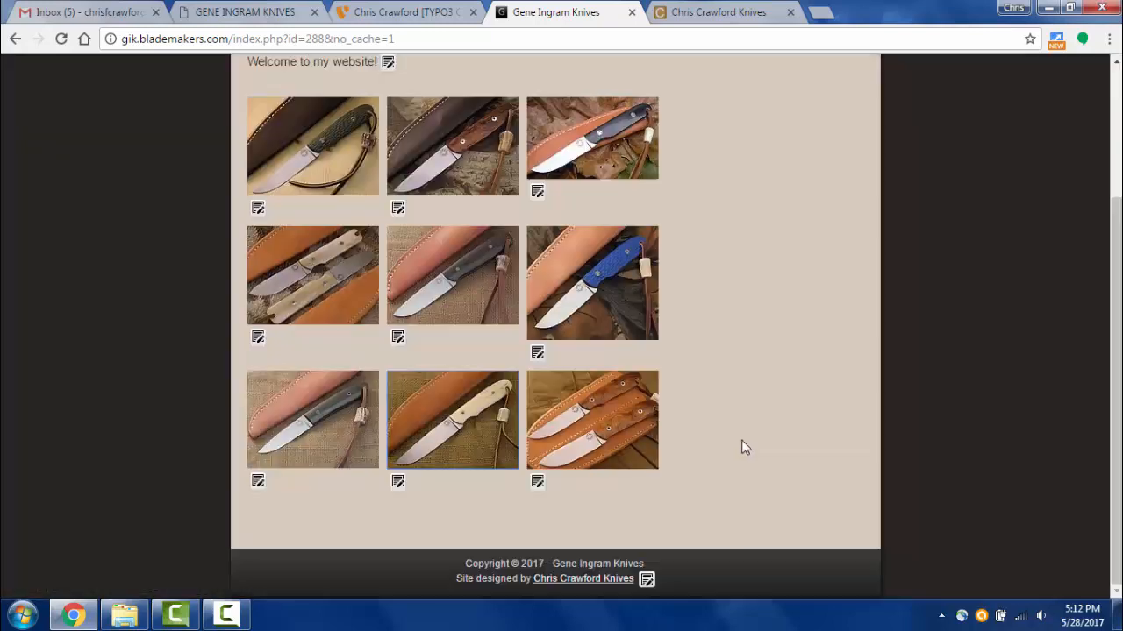
click(586, 423)
click(929, 353)
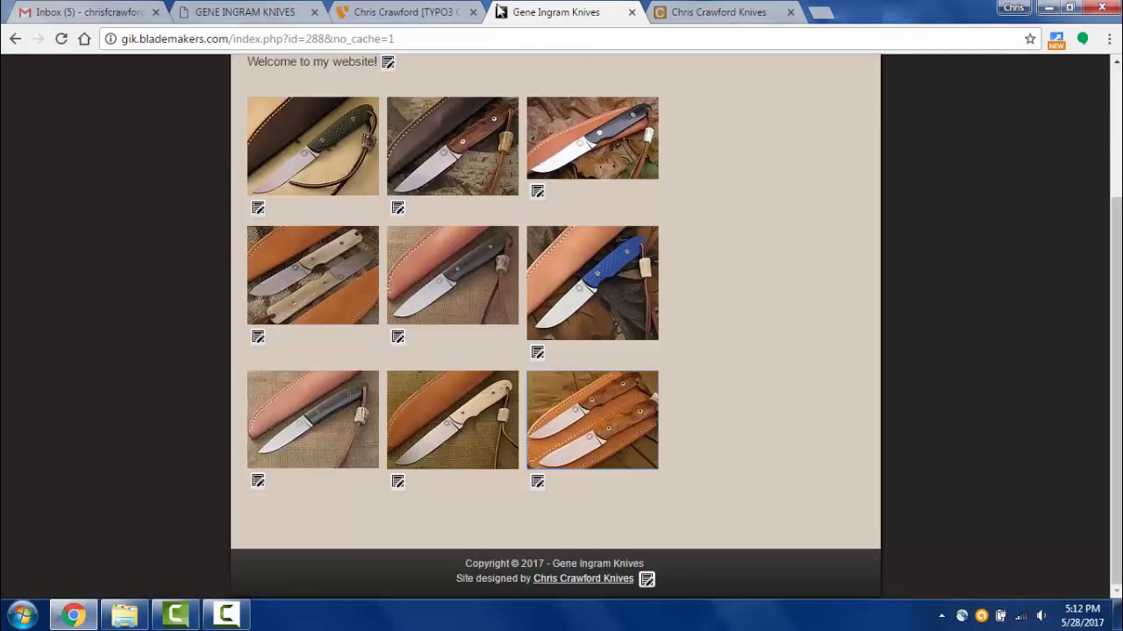
- Compare against the TYPO3 file list, then preview the bottom-left black-handled knife image
click(405, 12)
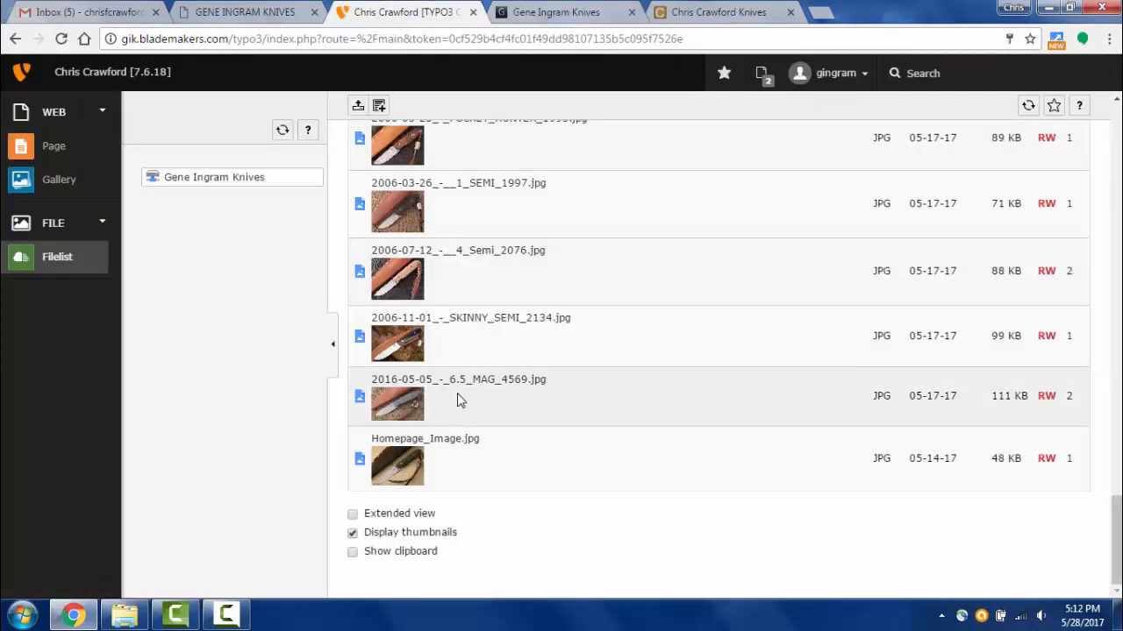
click(567, 12)
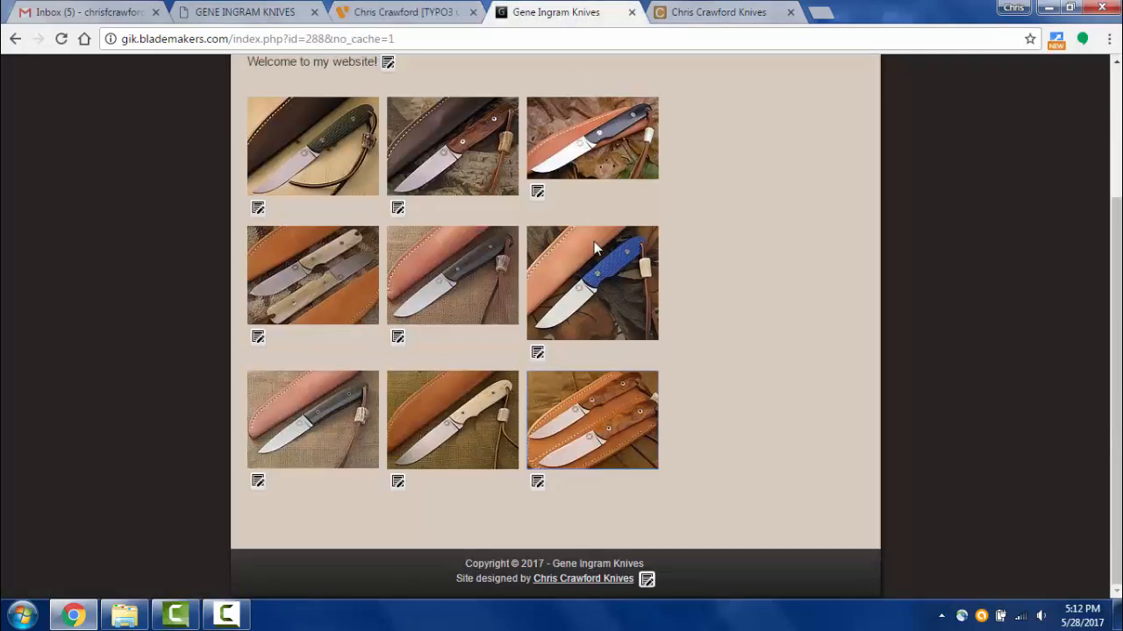
click(313, 419)
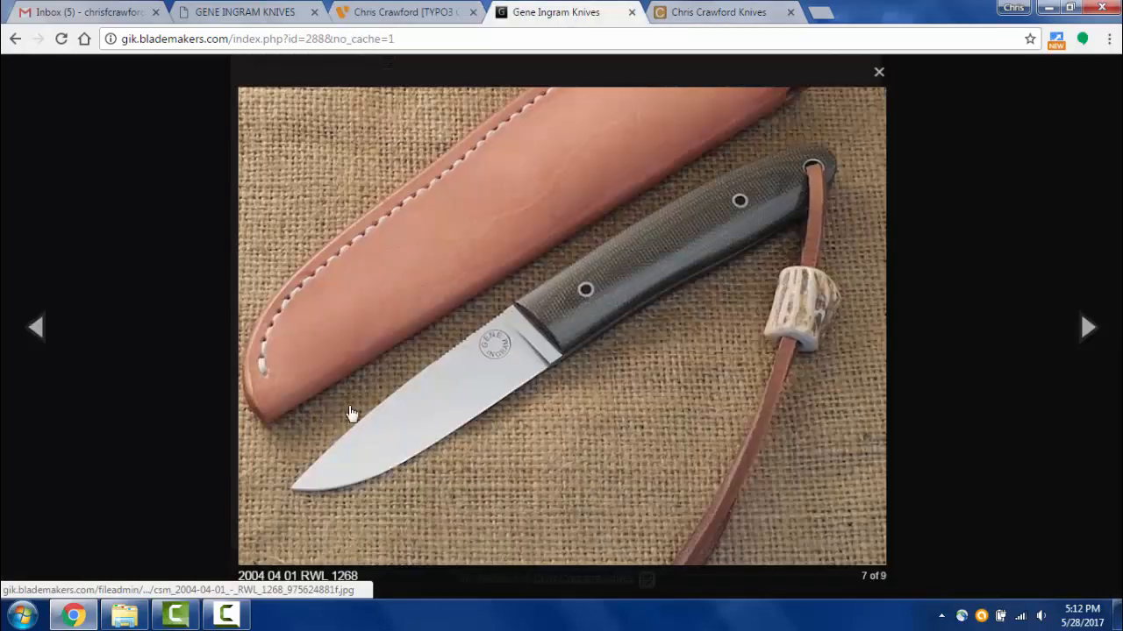
click(217, 249)
scroll(472, 406, up, 2)
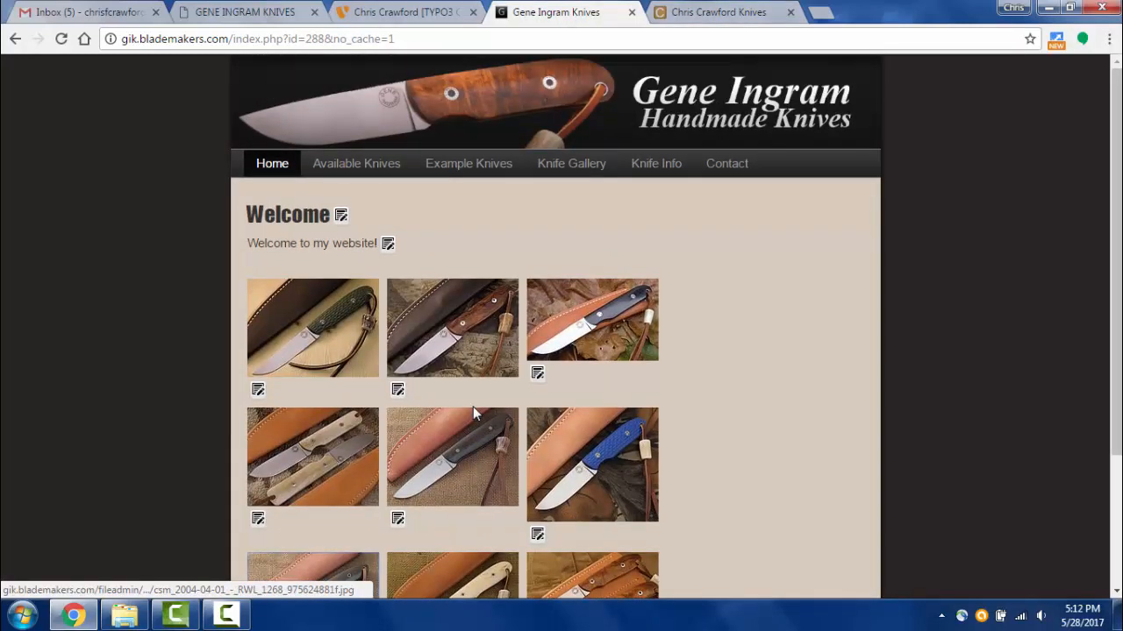
scroll(473, 406, down, 2)
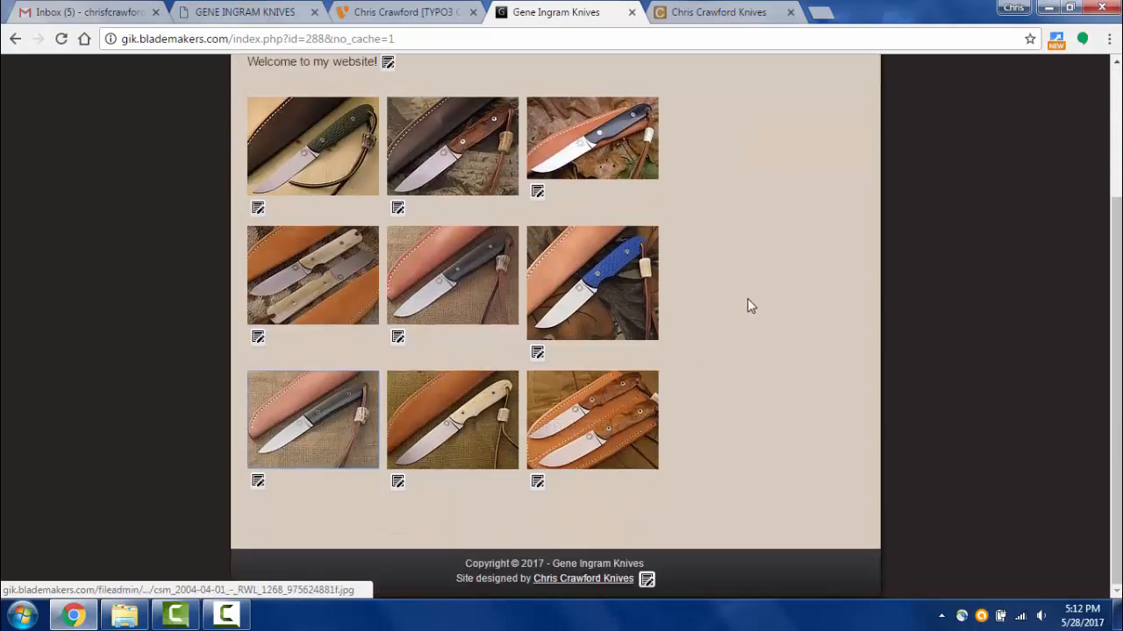
- Preview the WOODY 1094 and green-handled knife images, then go back to the TYPO3 backend
click(449, 263)
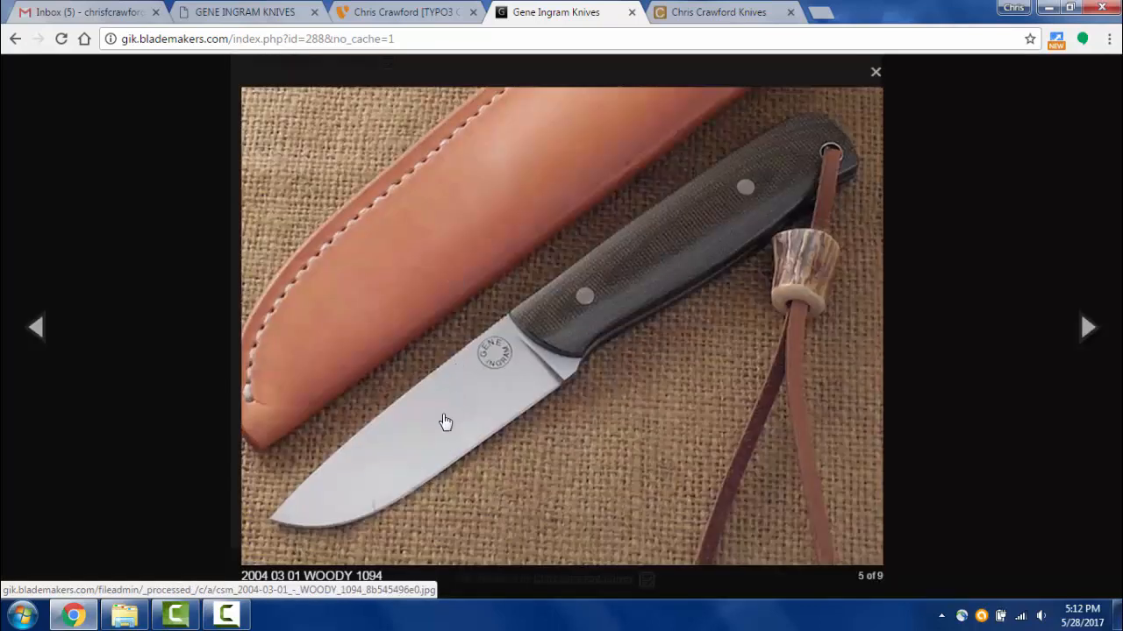
click(984, 313)
click(694, 415)
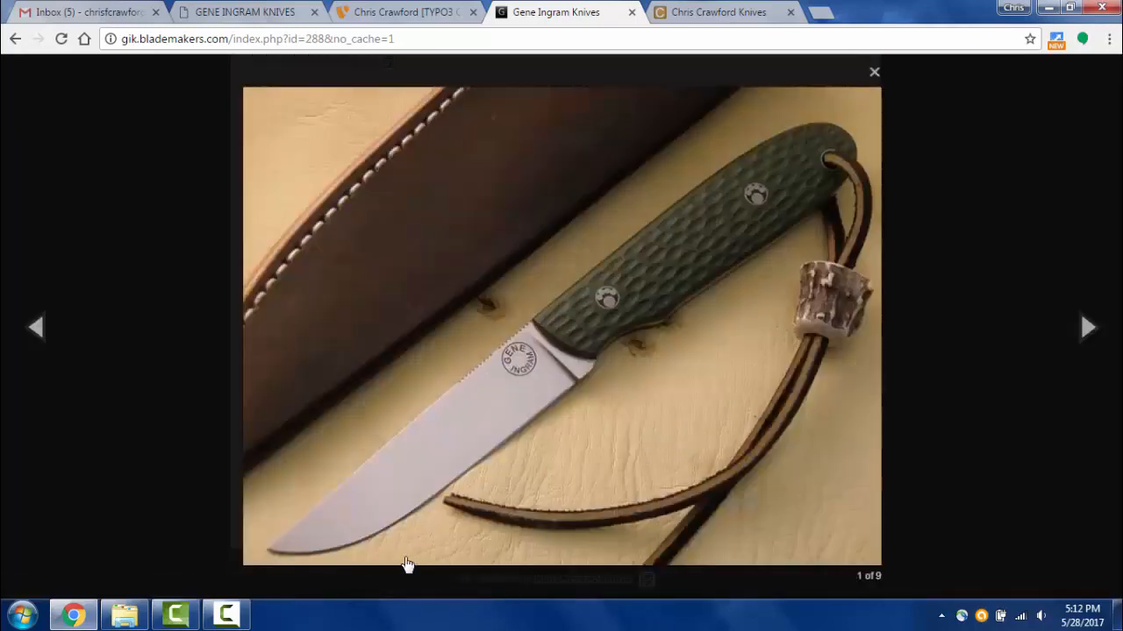
click(929, 280)
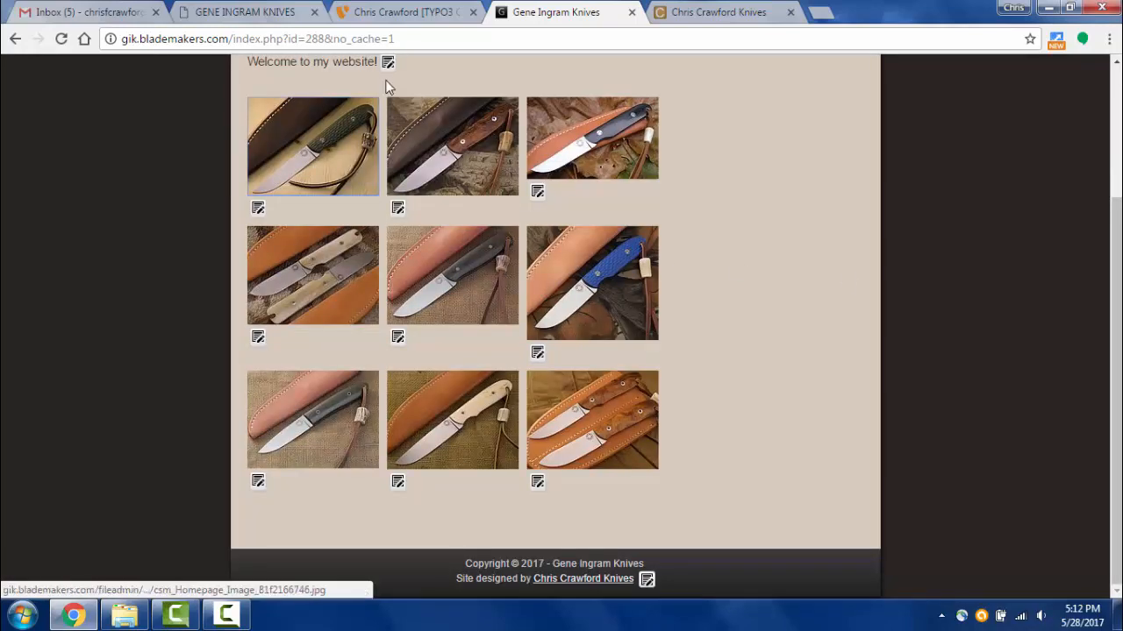
scroll(378, 182, up, 2)
scroll(373, 132, down, 1)
scroll(370, 95, up, 1)
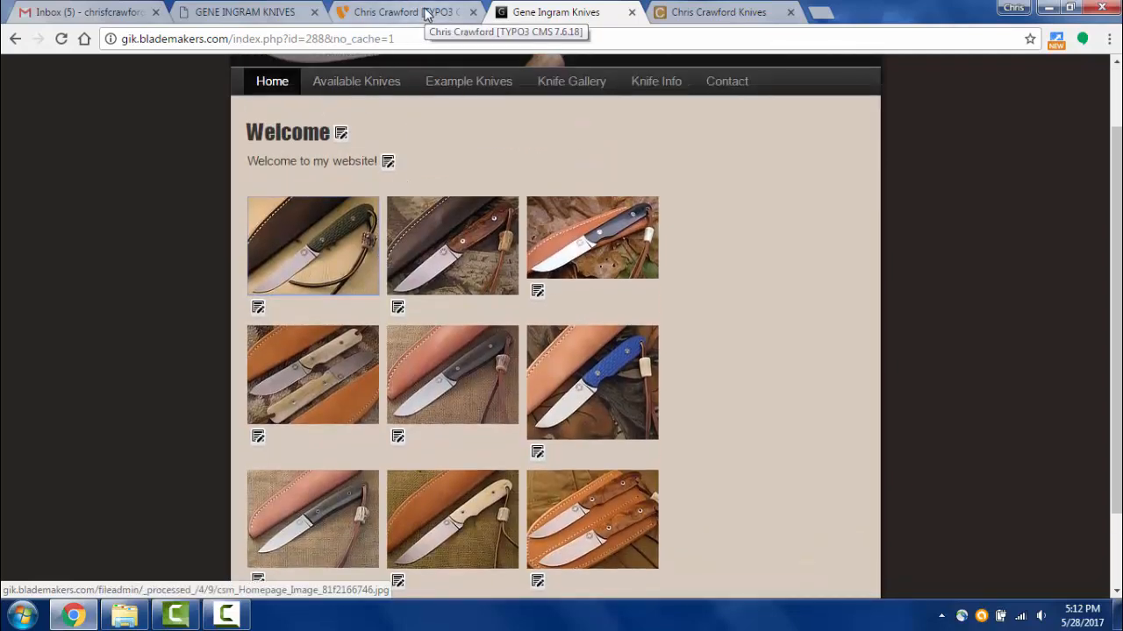
click(427, 14)
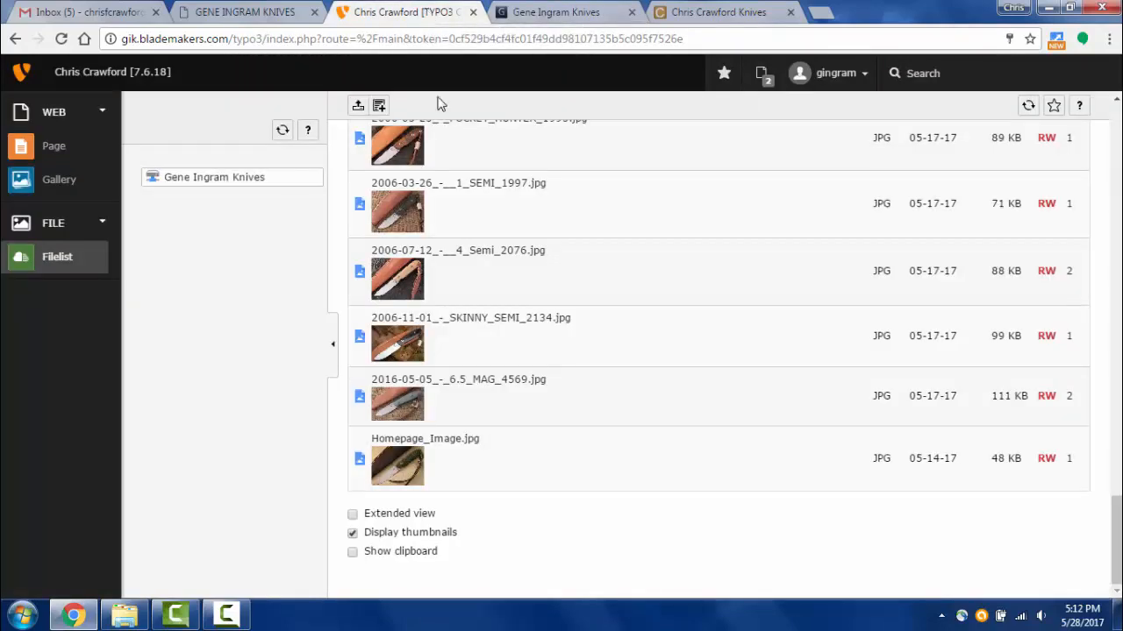
- Return to the top of the file list and show the Gene Ingram Knives home page in the Page module
scroll(526, 306, up, 15)
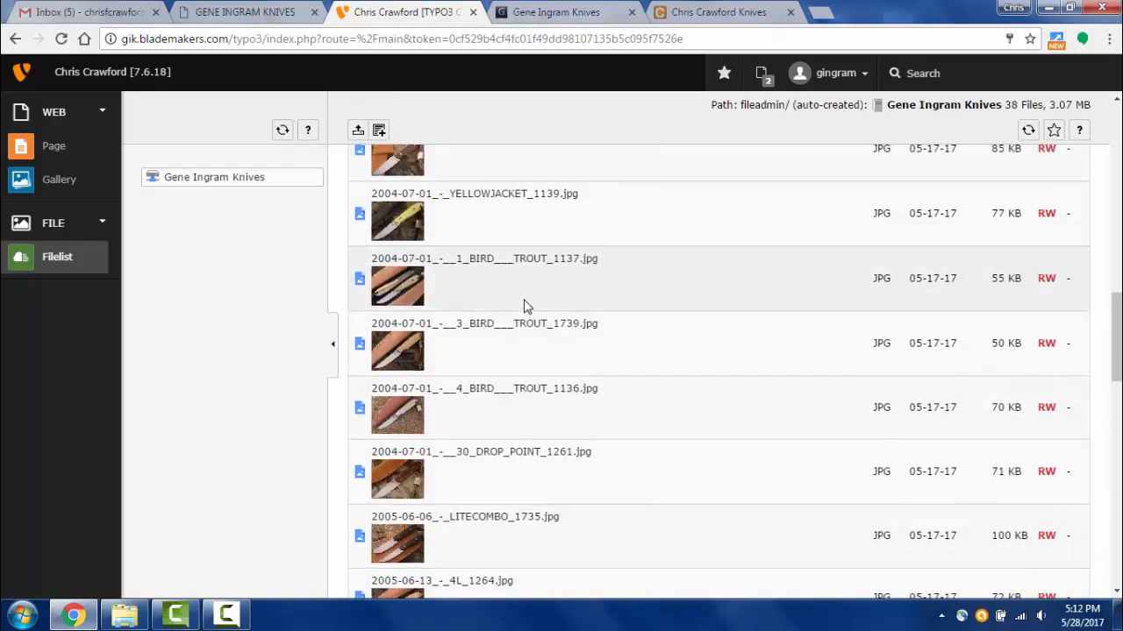
scroll(526, 306, up, 15)
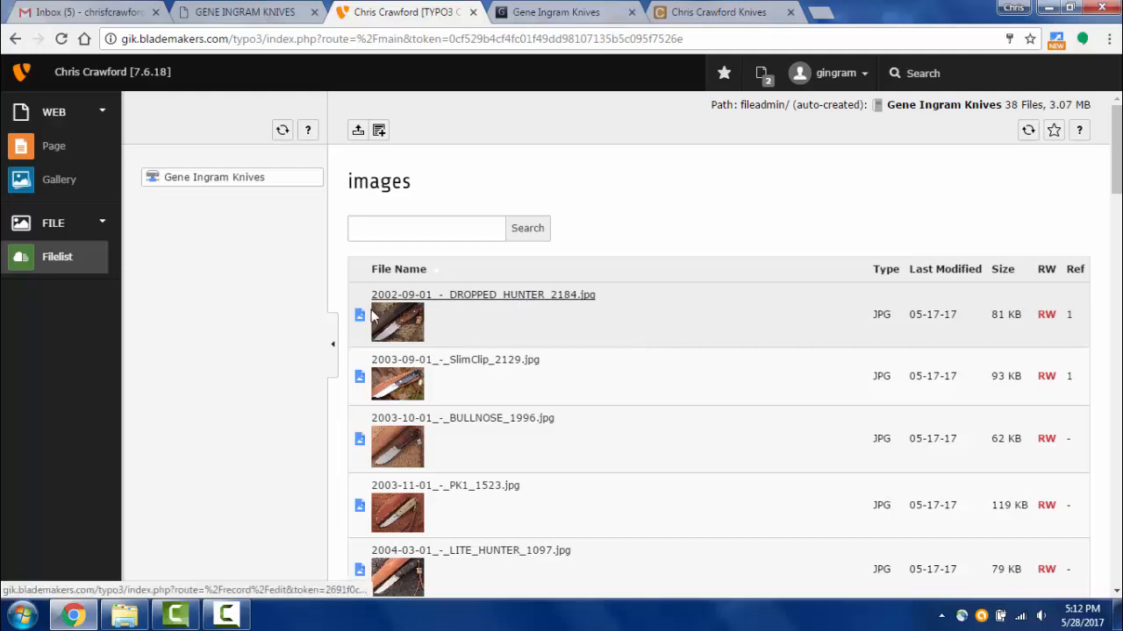
click(54, 144)
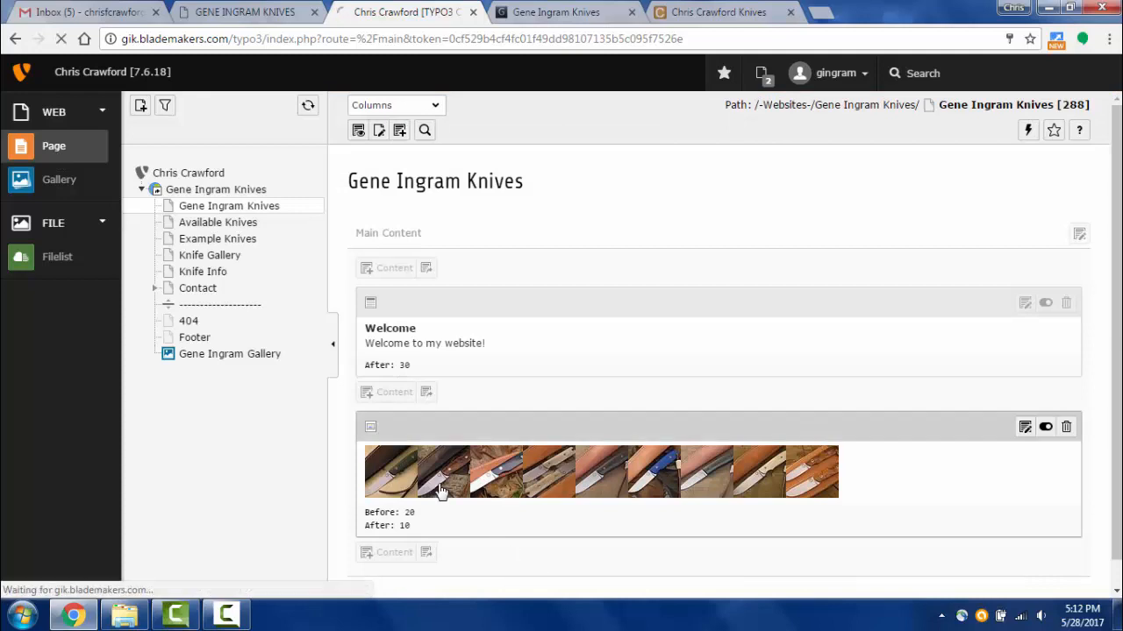
- Edit the home page gallery element and inspect Homepage_Image's metadata in the Images tab
click(441, 492)
click(439, 228)
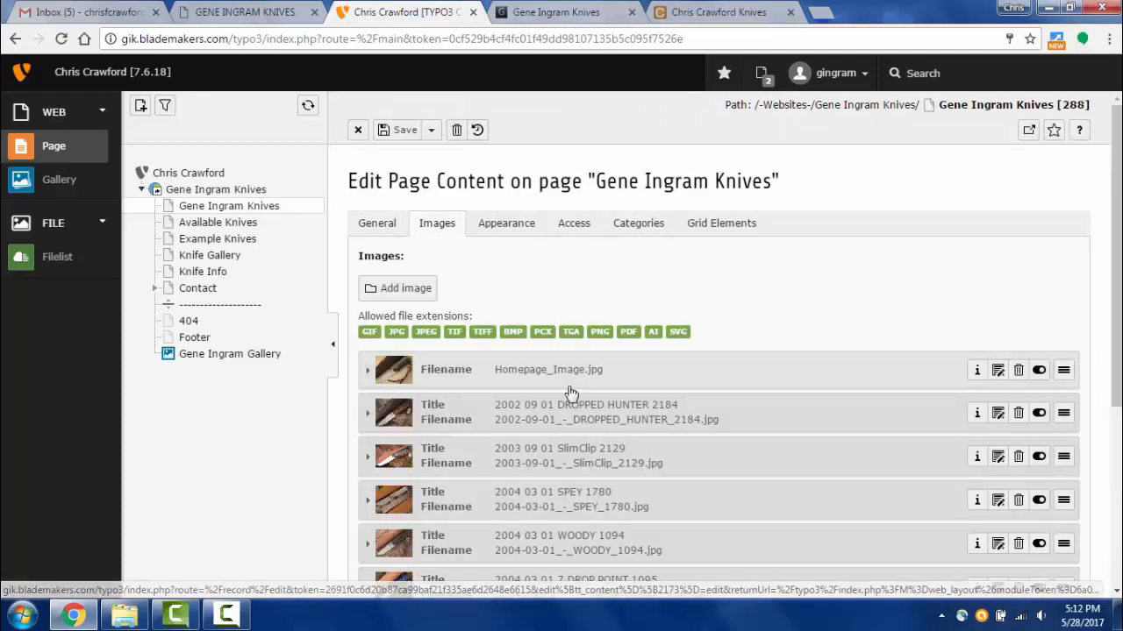
click(610, 373)
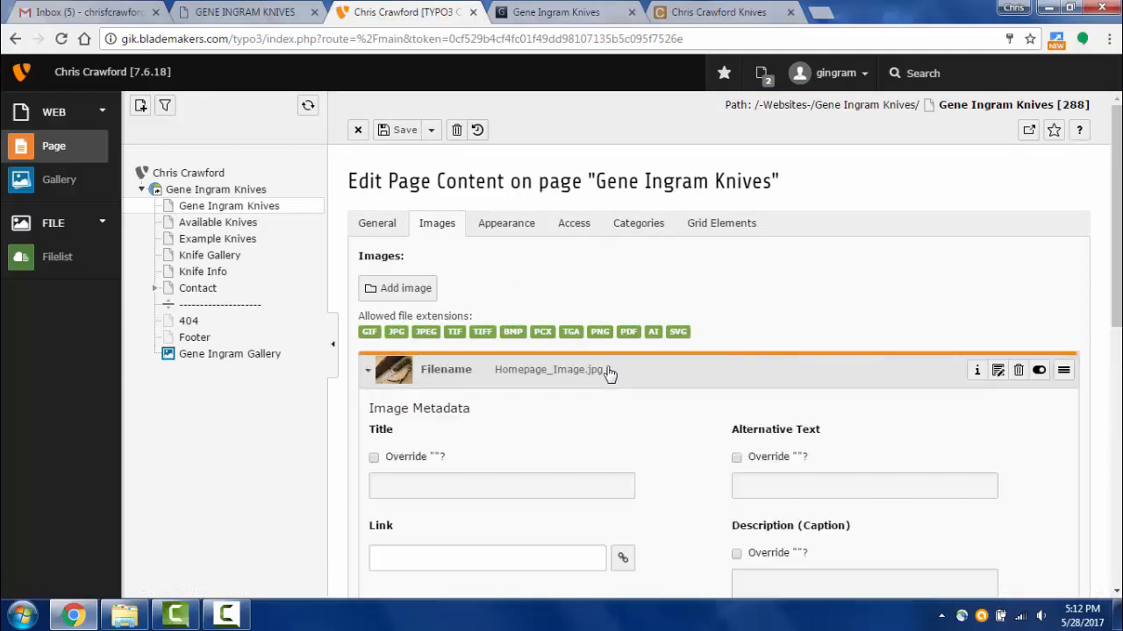
scroll(790, 317, down, 3)
scroll(717, 325, down, 1)
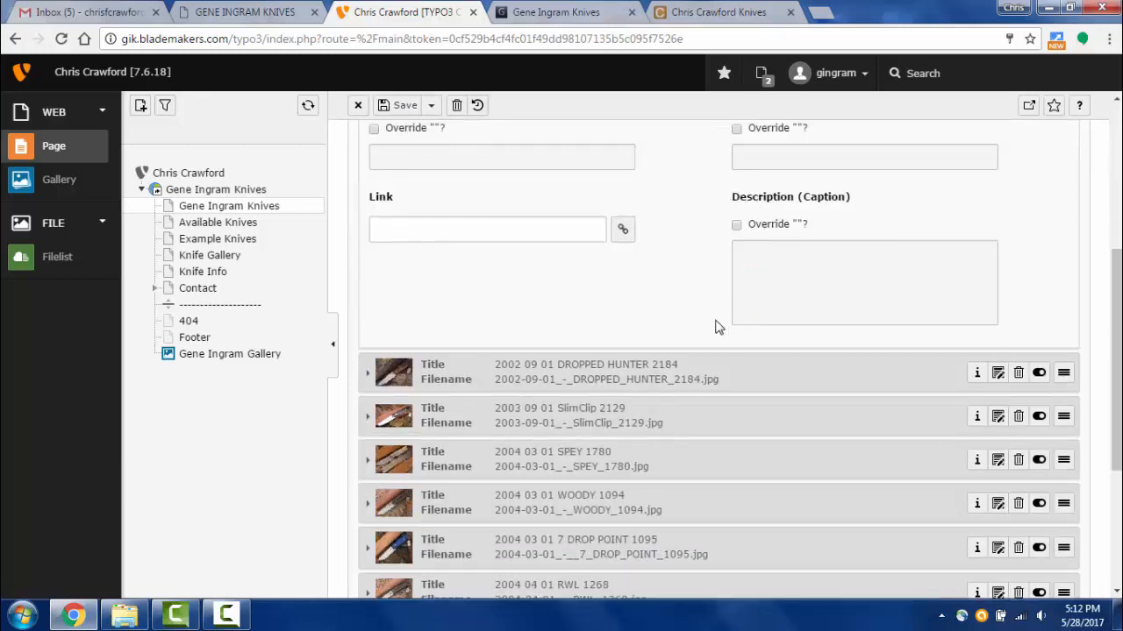
scroll(715, 329, up, 2)
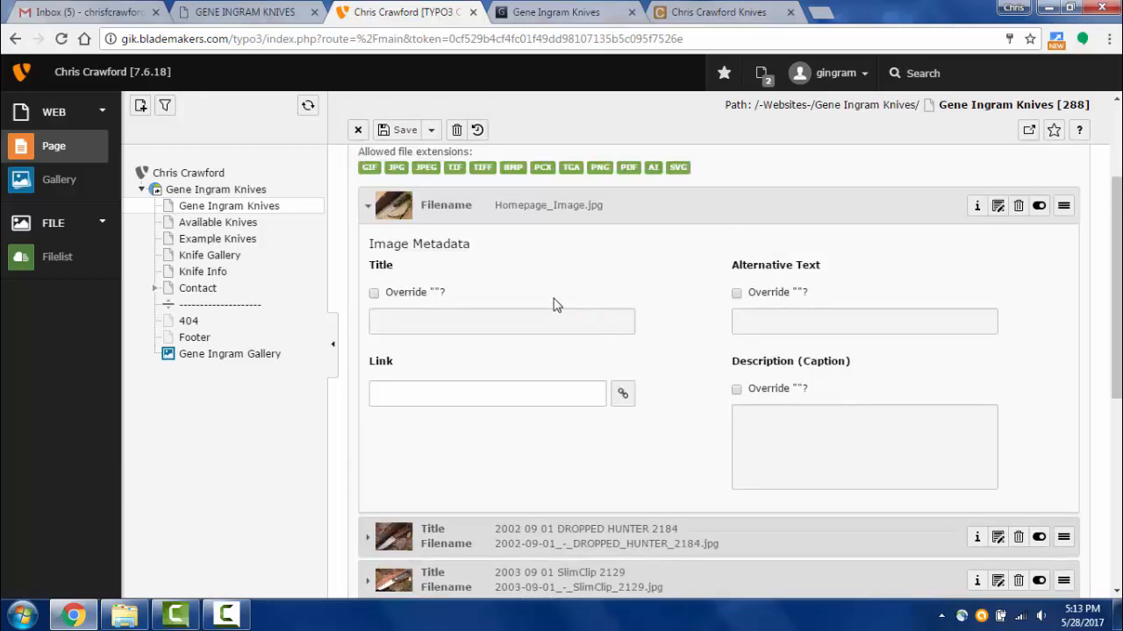
click(592, 217)
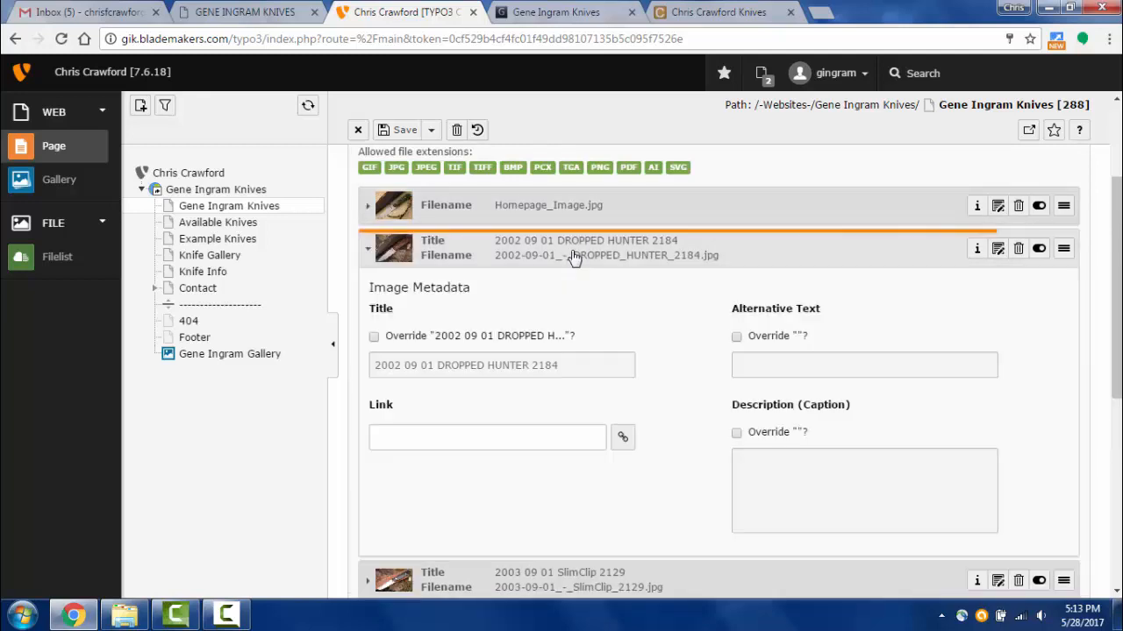
click(556, 221)
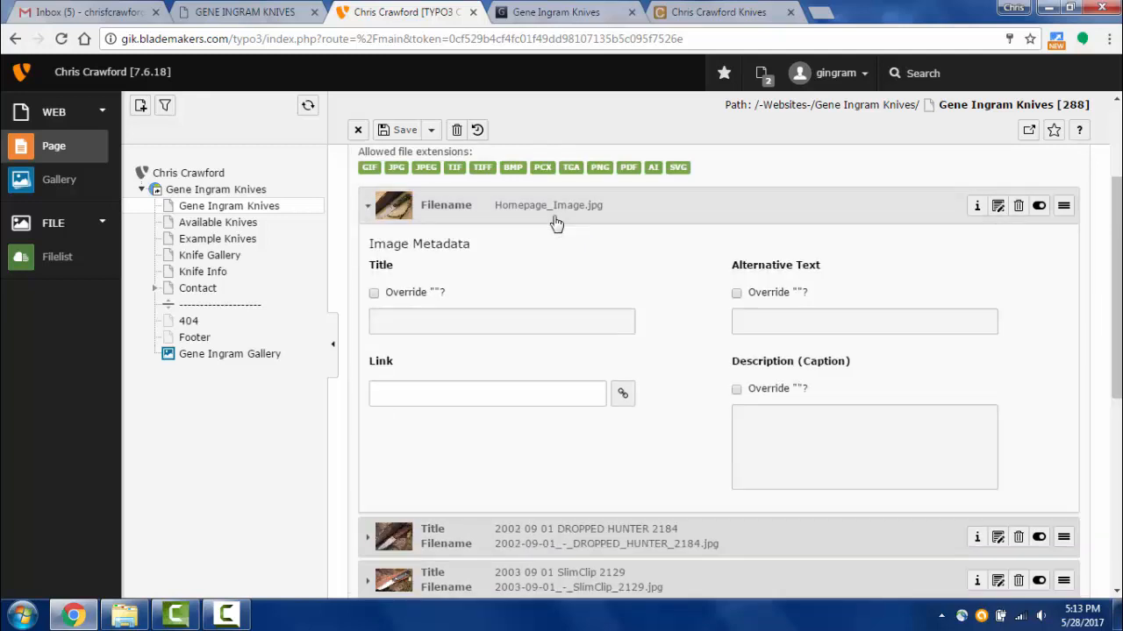
click(553, 221)
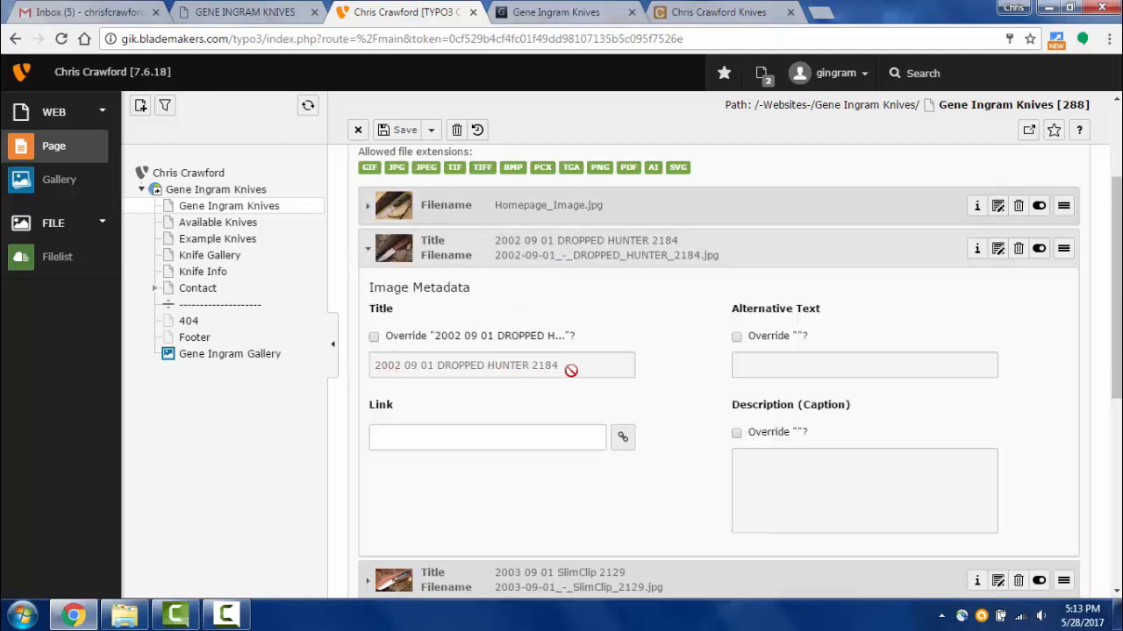
click(586, 19)
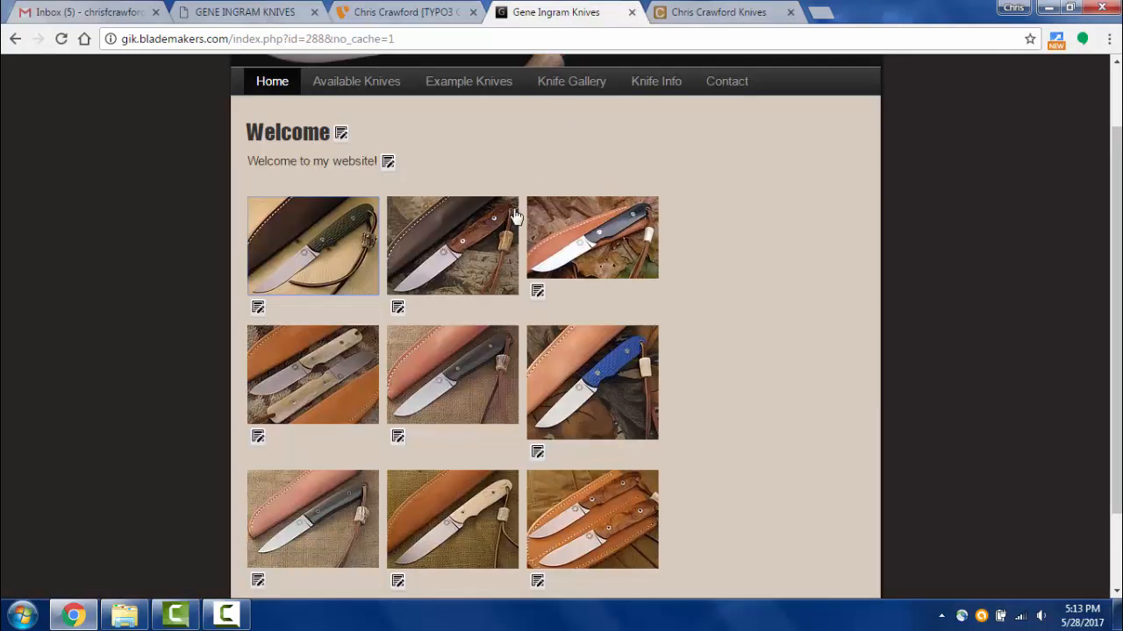
click(427, 253)
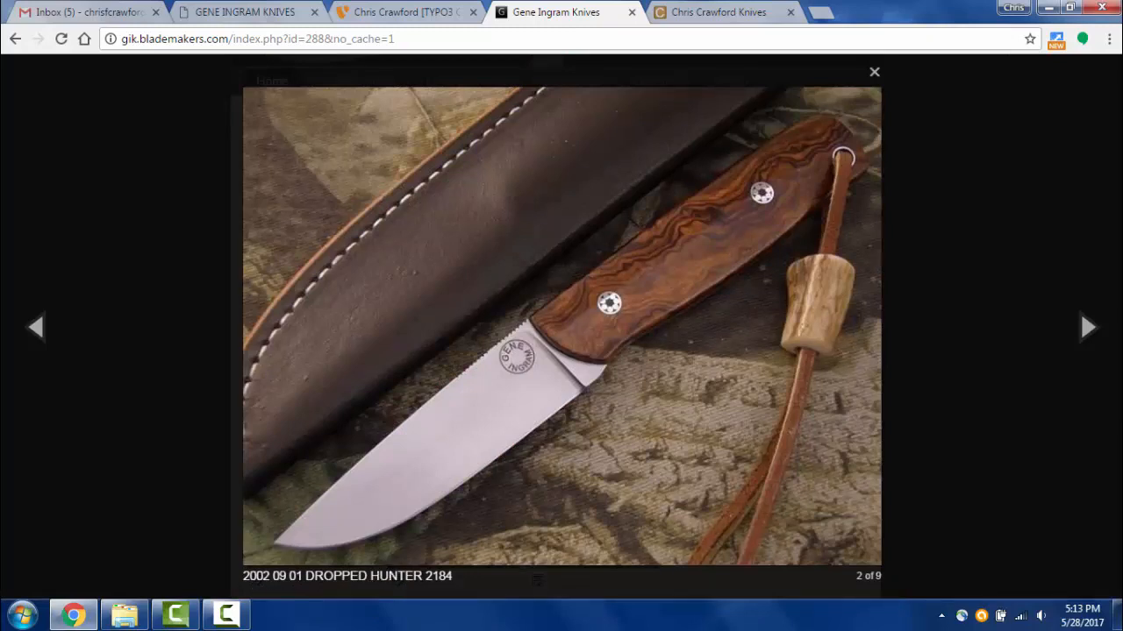
click(403, 12)
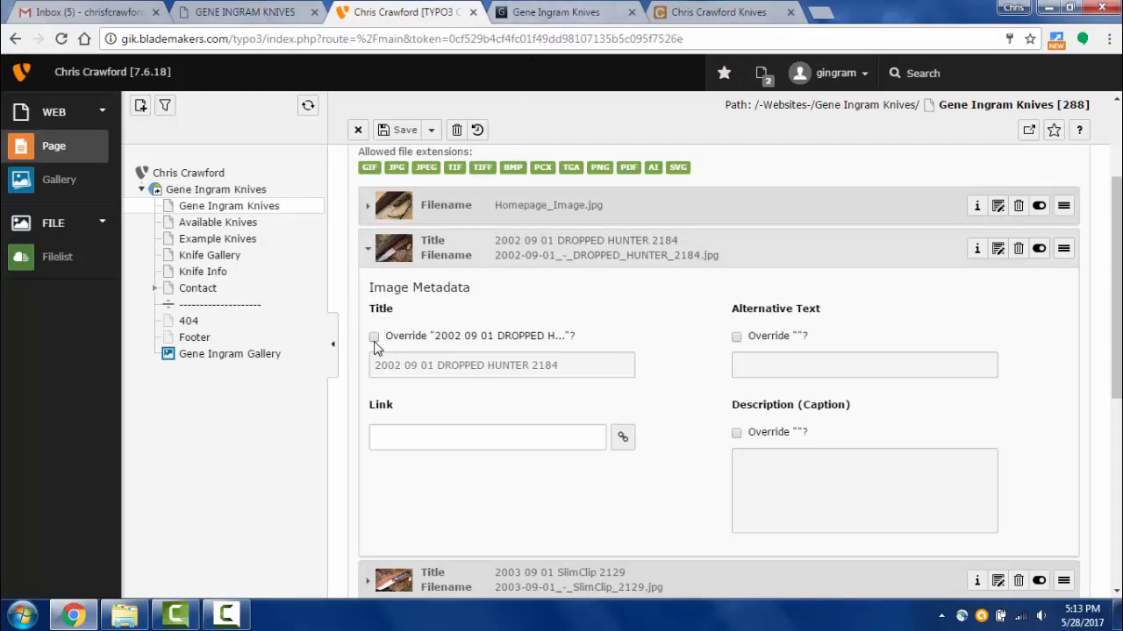
click(577, 14)
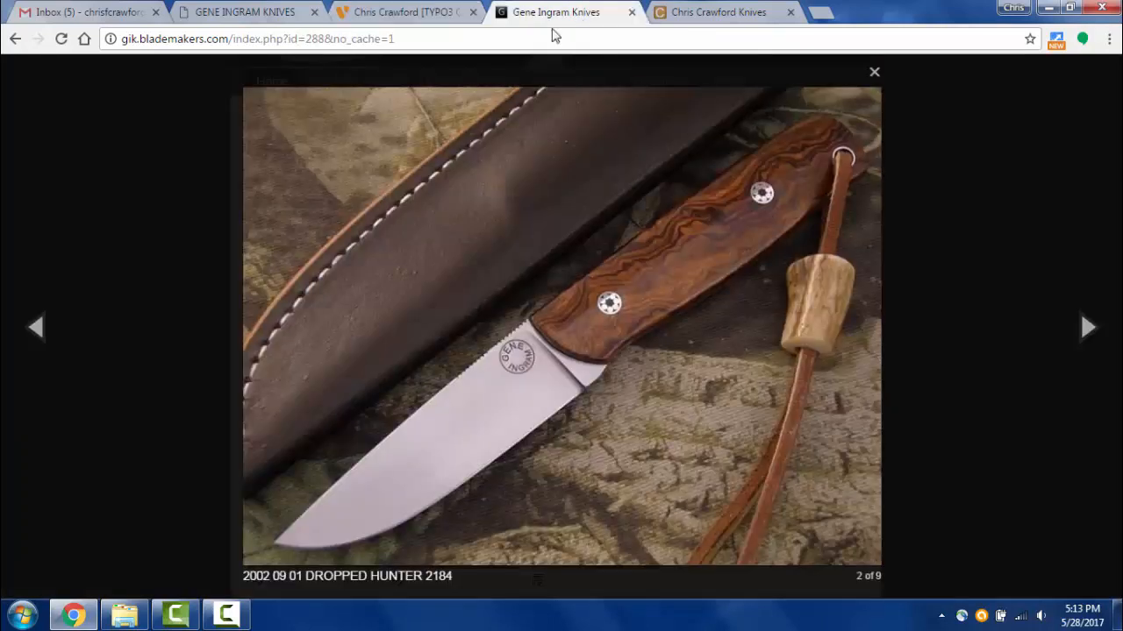
click(391, 18)
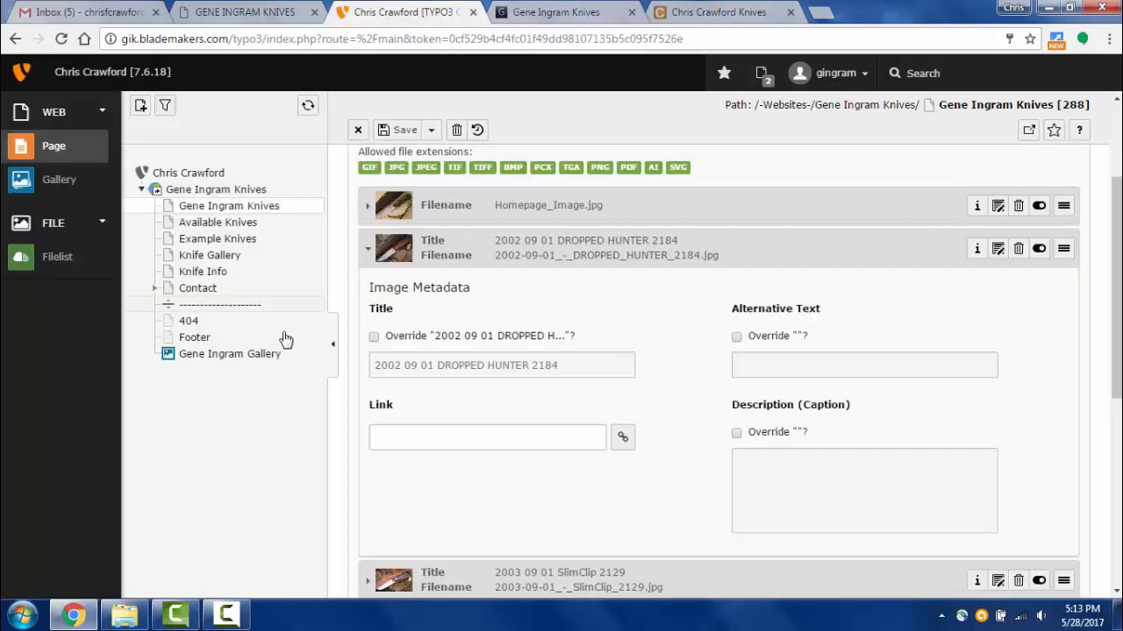
- Override the Dropped Hunter image's title with 'Dropped Hunter' and save
click(374, 336)
click(426, 365)
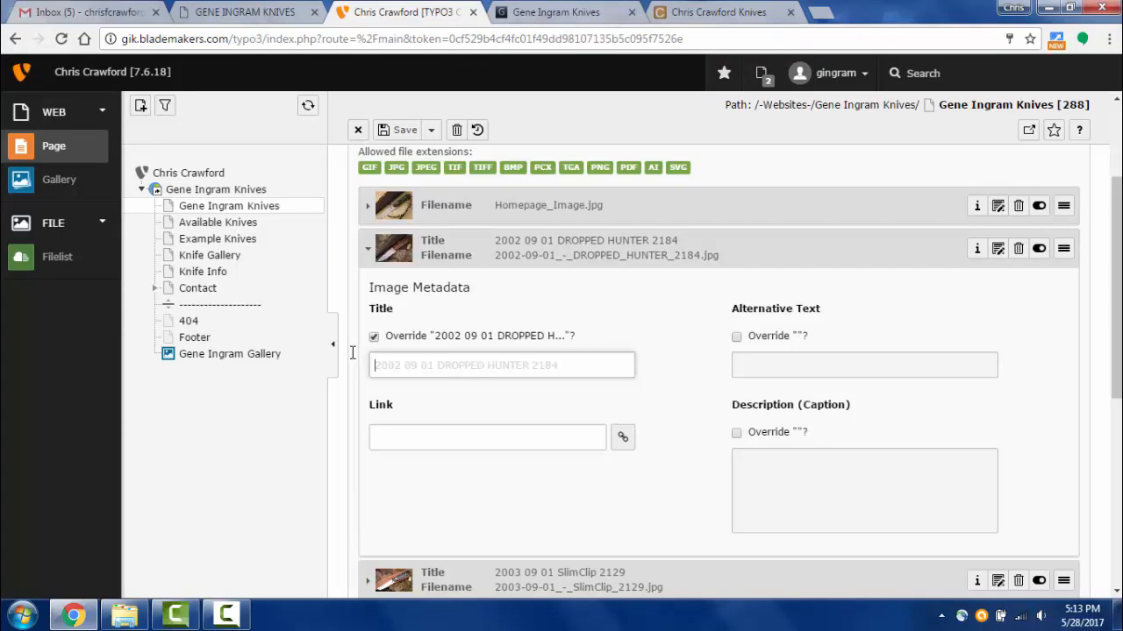
text(Dropped Hunter)
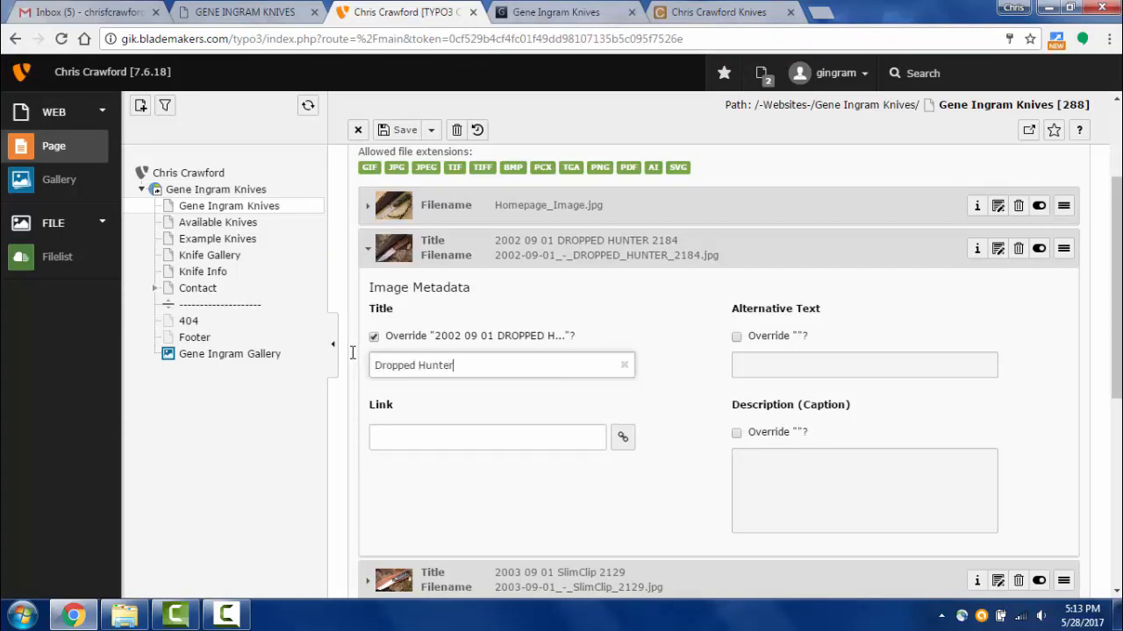
click(431, 129)
click(399, 129)
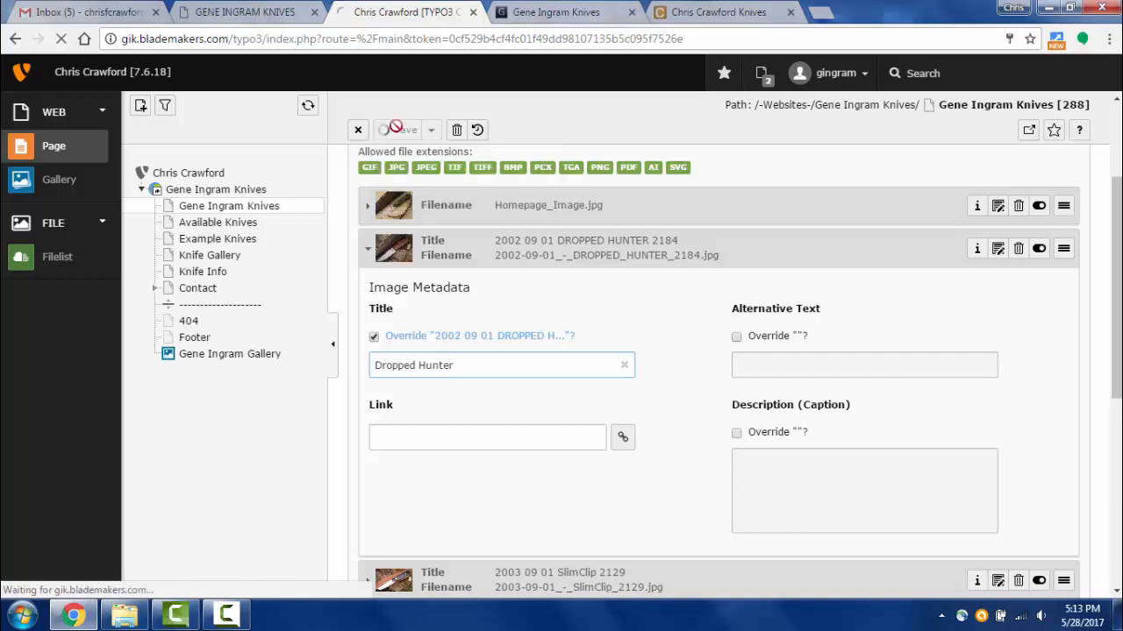
click(532, 14)
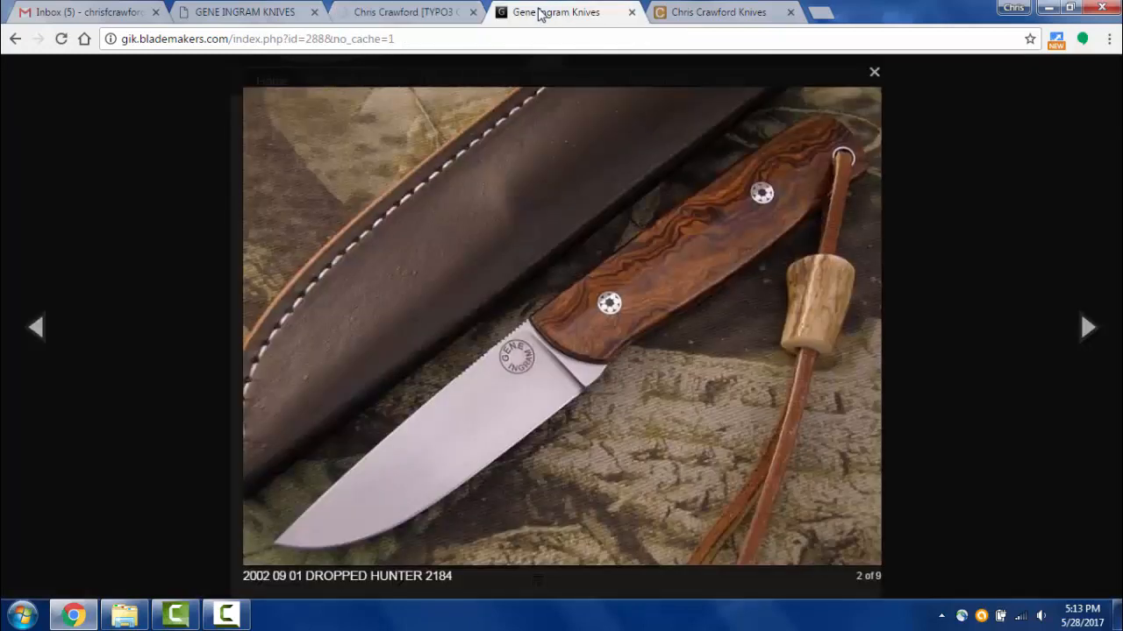
click(84, 39)
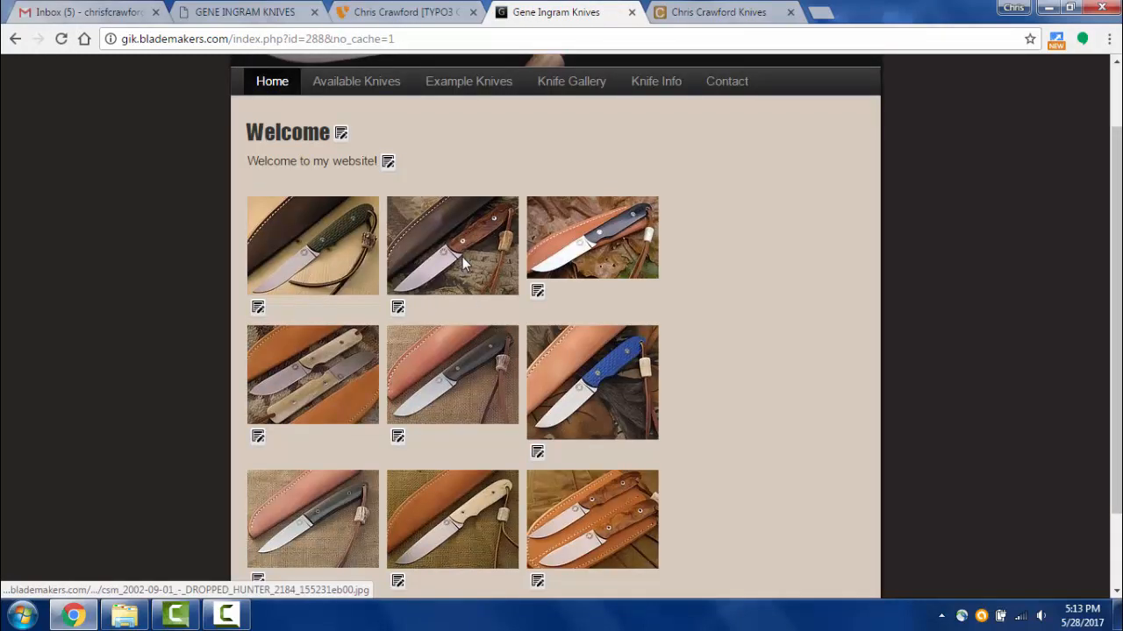
click(462, 261)
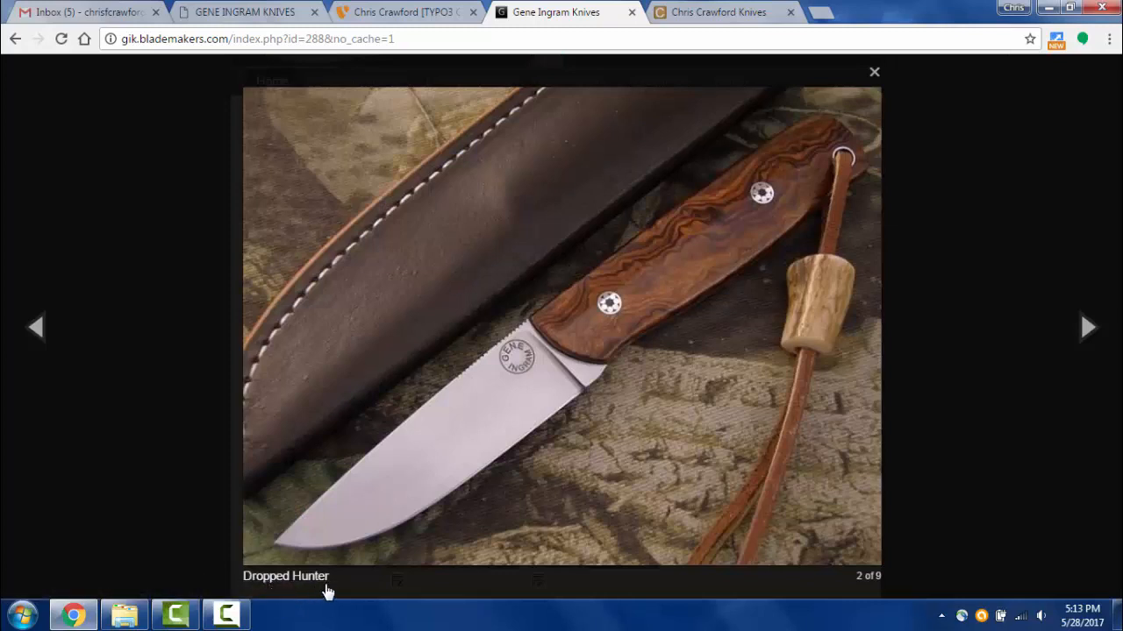
click(400, 12)
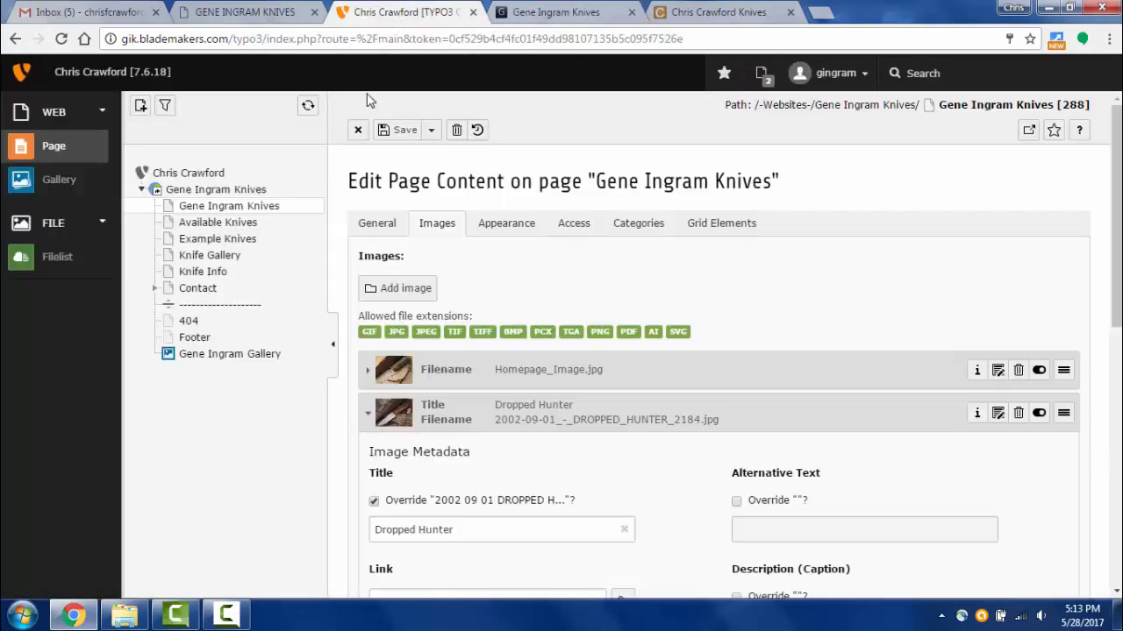
click(597, 12)
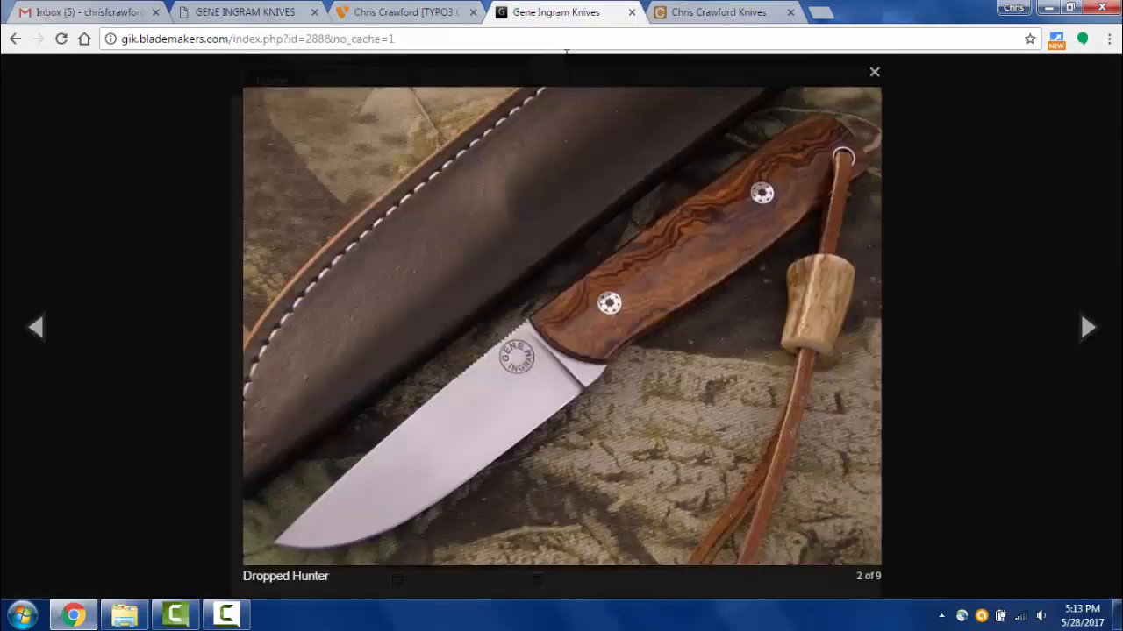
click(1081, 337)
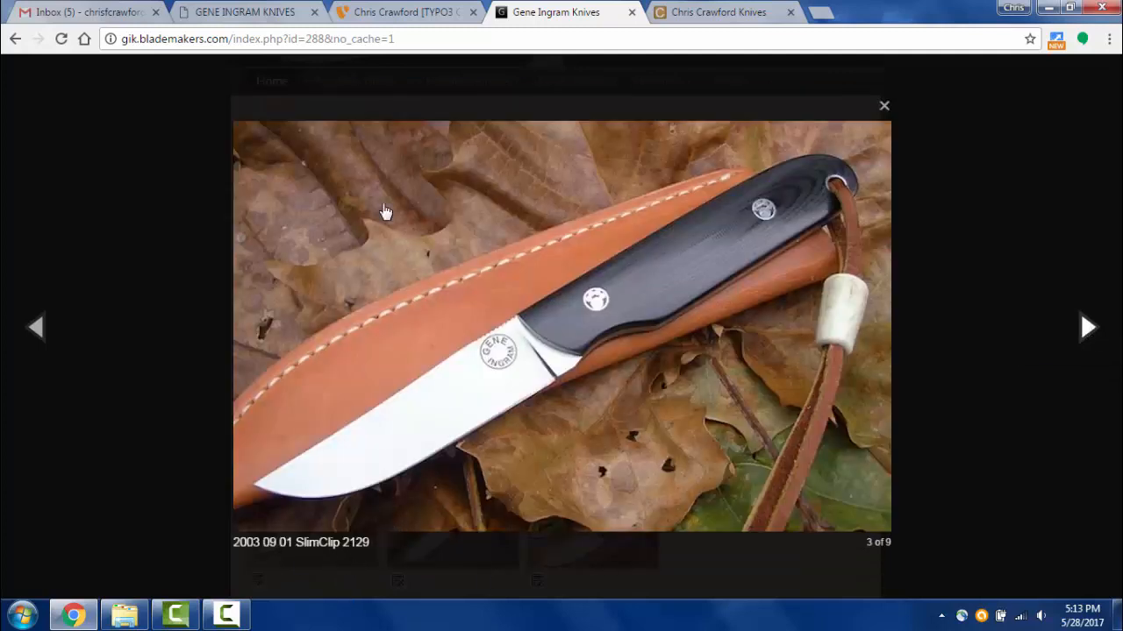
click(407, 12)
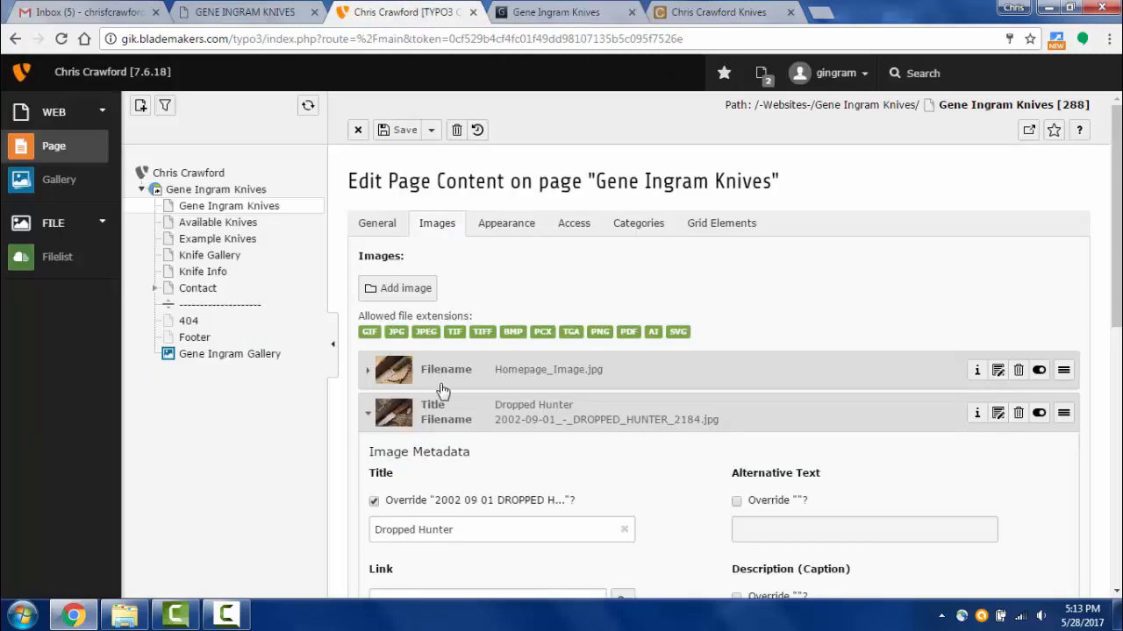
- Collapse Dropped Hunter's metadata and save an empty title override on the SlimClip image
click(526, 412)
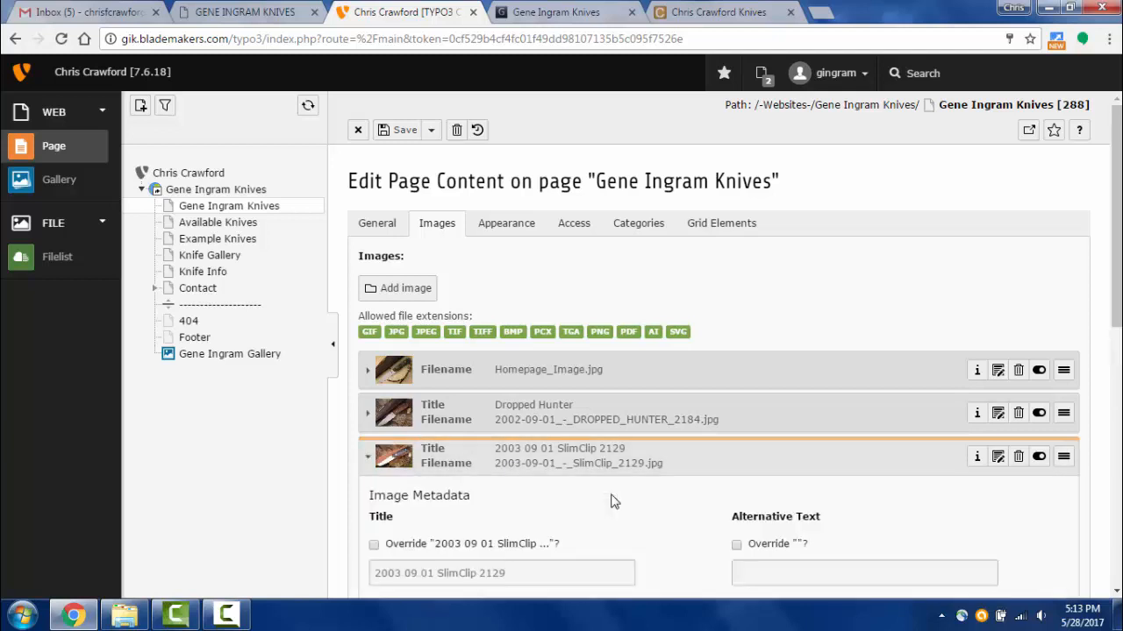
scroll(609, 499, down, 2)
click(374, 380)
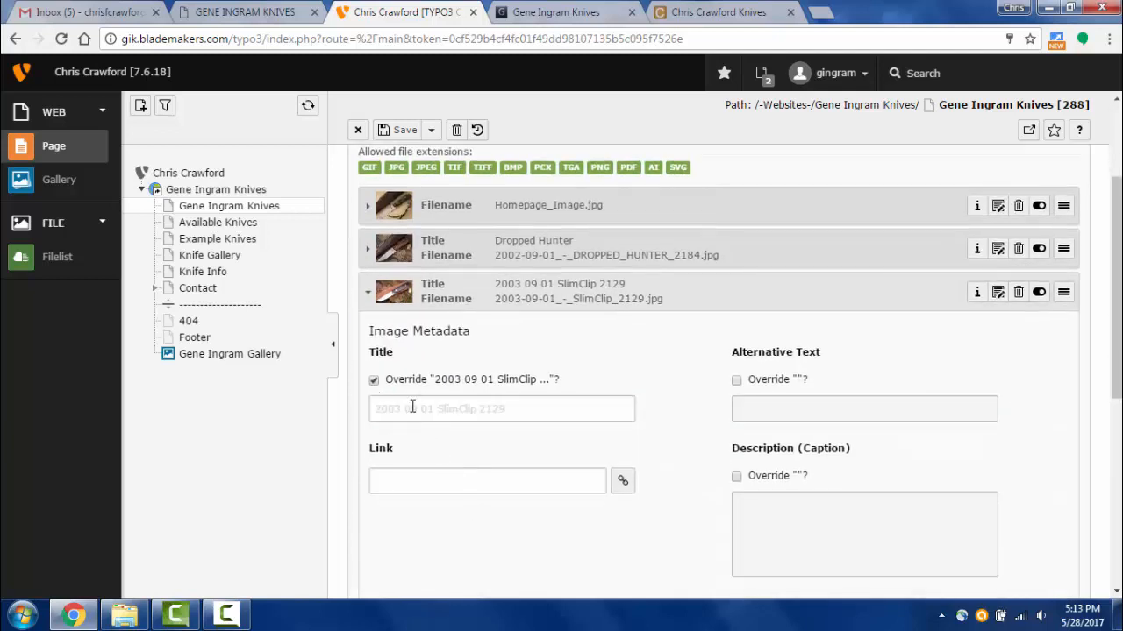
click(399, 129)
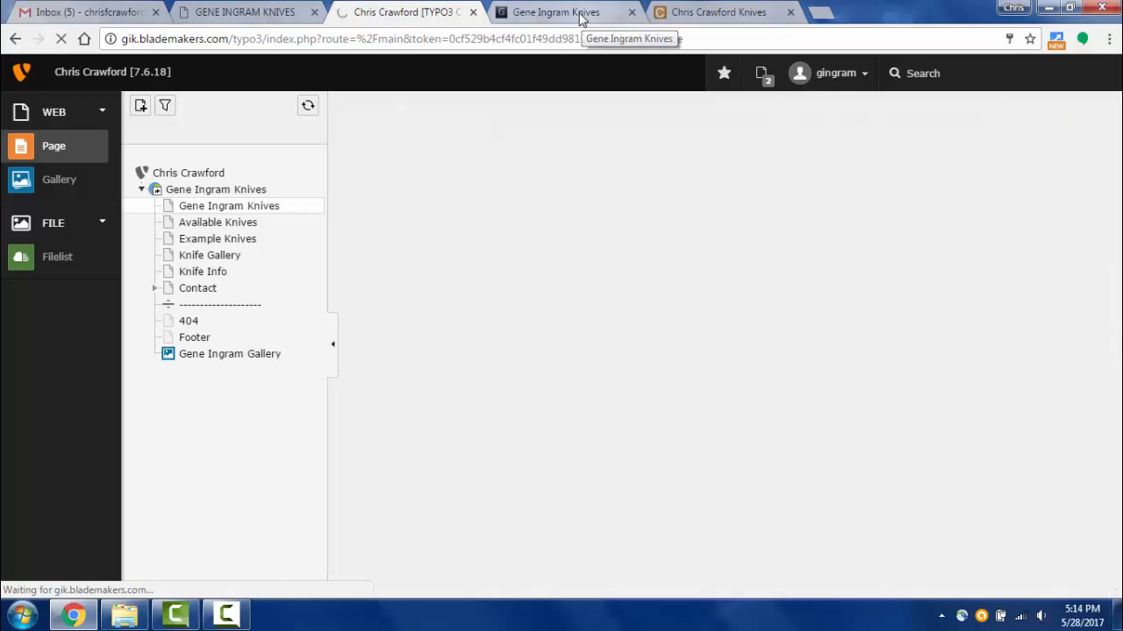
- Reload the live site and enlarge the SlimClip photo to confirm it shows no title
click(586, 17)
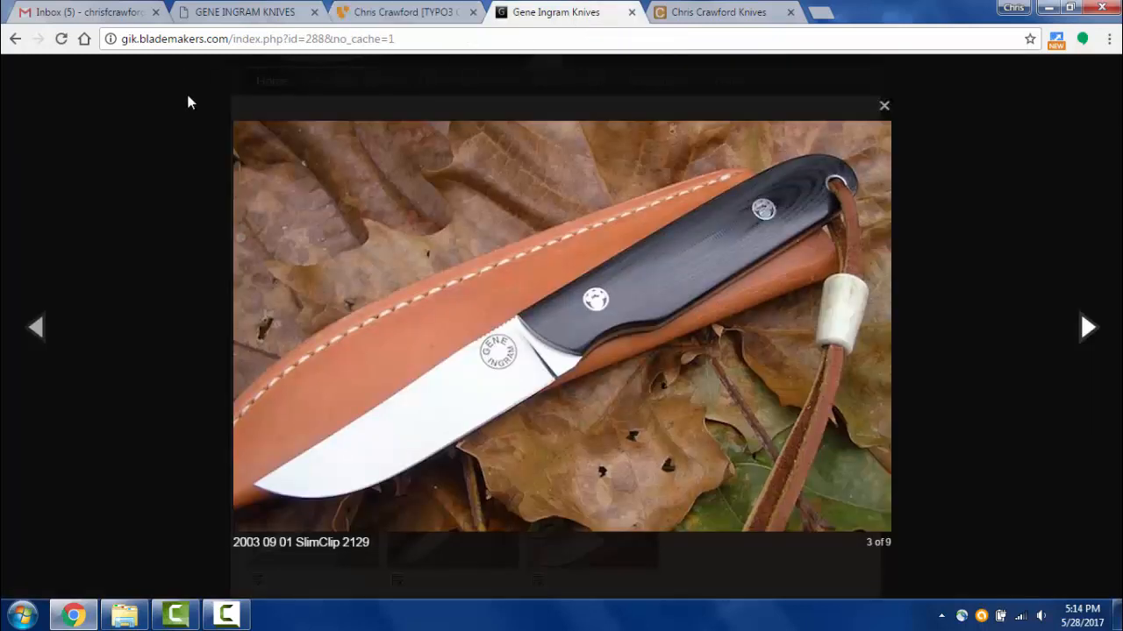
click(62, 39)
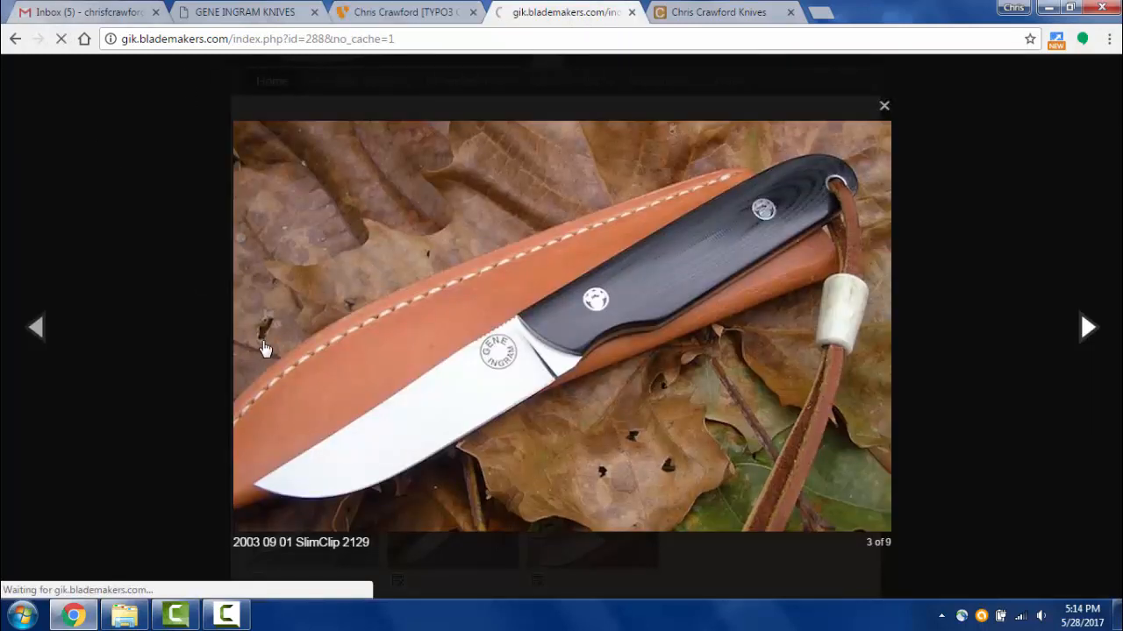
scroll(837, 463, down, 1)
scroll(837, 462, down, 1)
scroll(837, 461, up, 3)
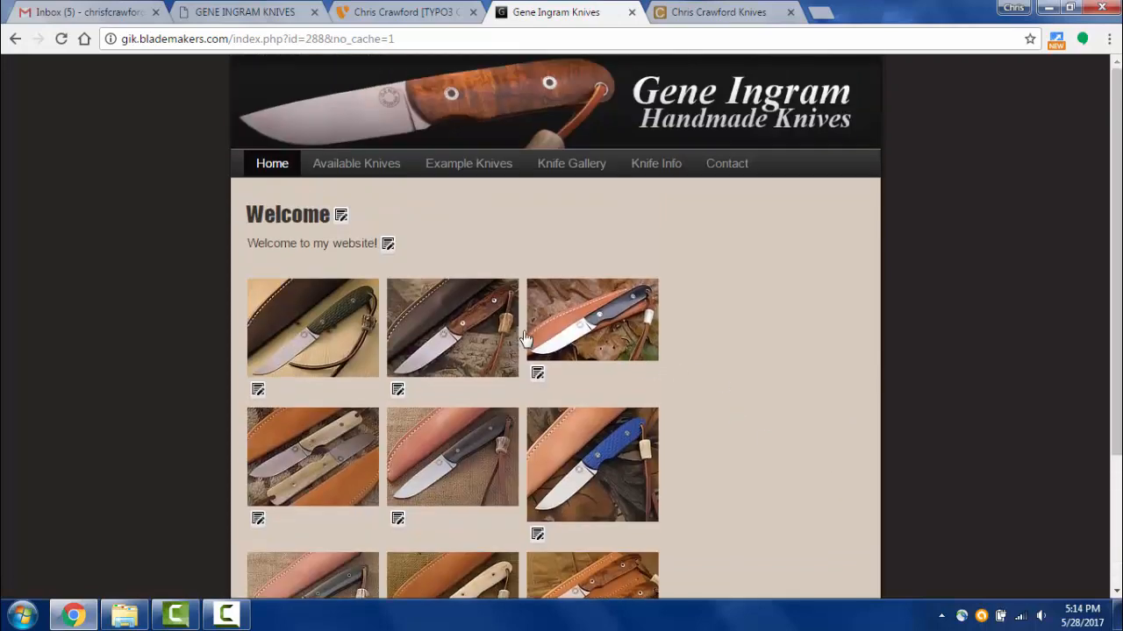
click(615, 334)
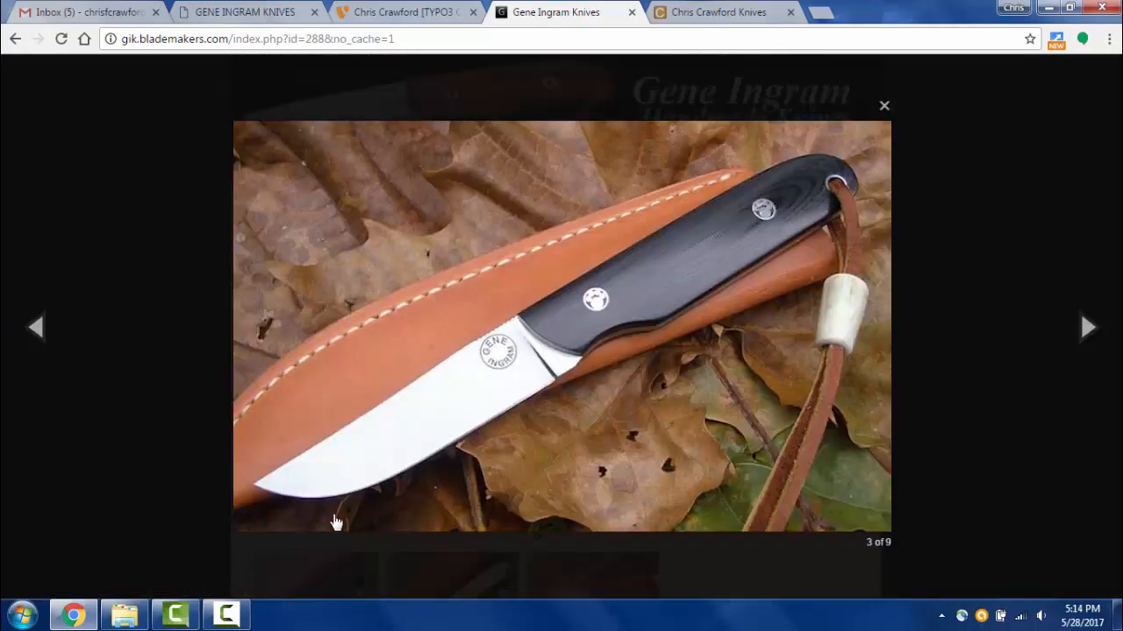
click(352, 14)
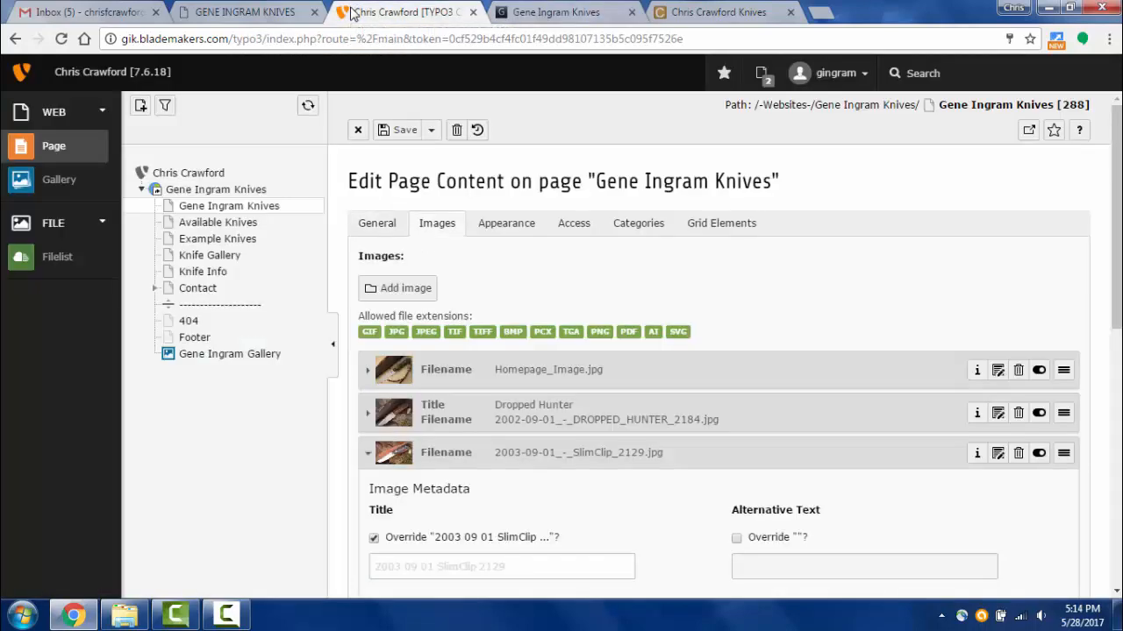
- Override the SlimClip caption with 'Slim Clip', save, and reload the live home page
scroll(630, 482, down, 3)
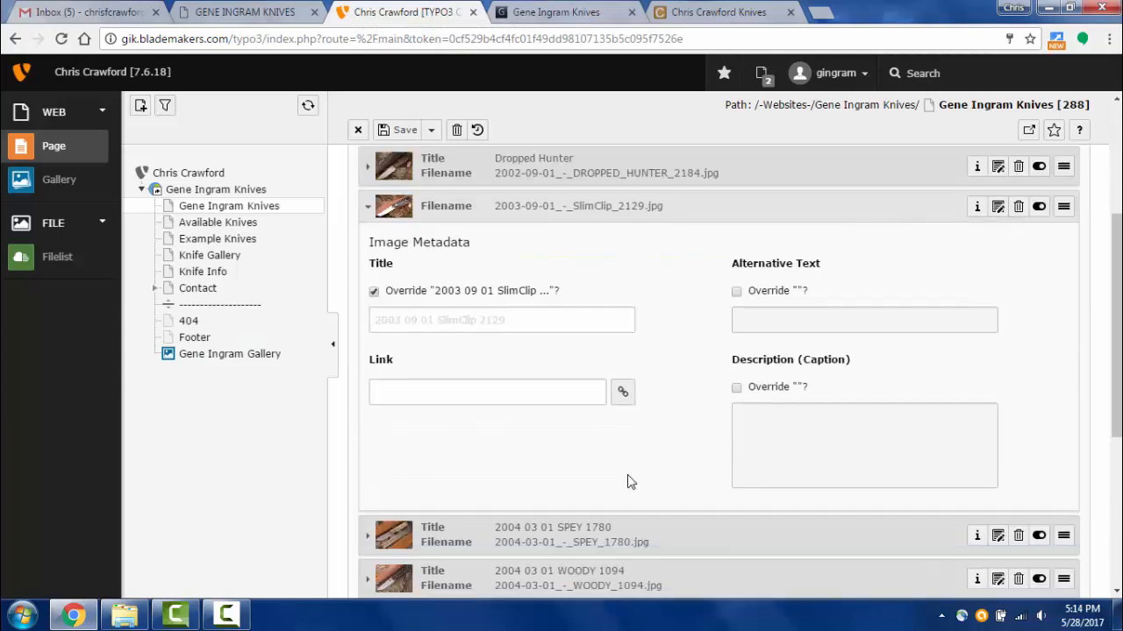
click(737, 388)
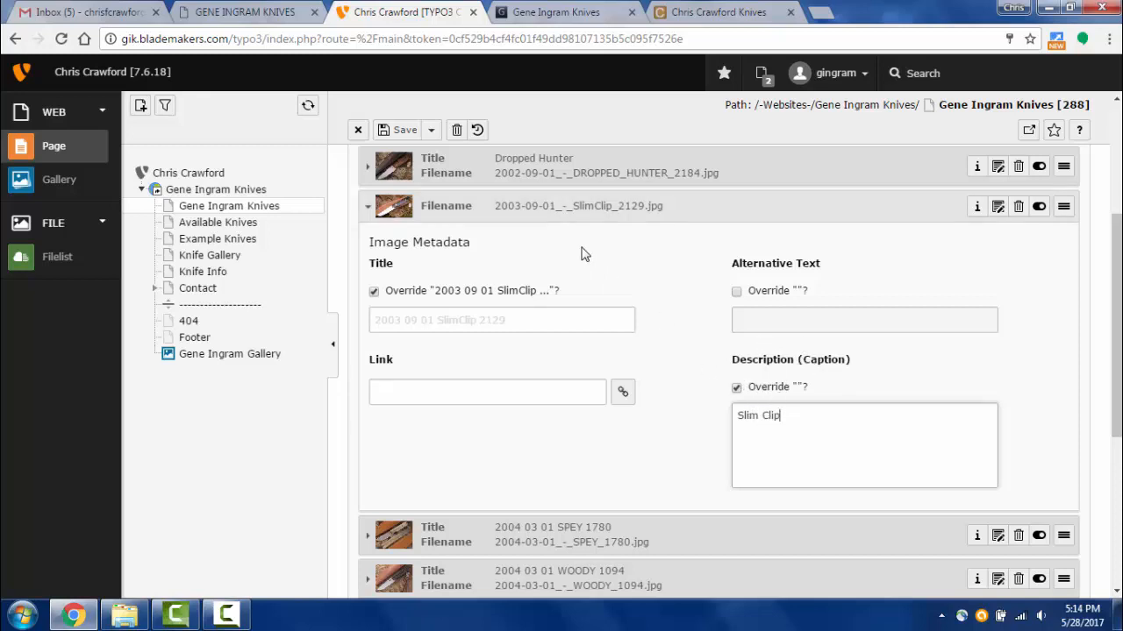
click(402, 130)
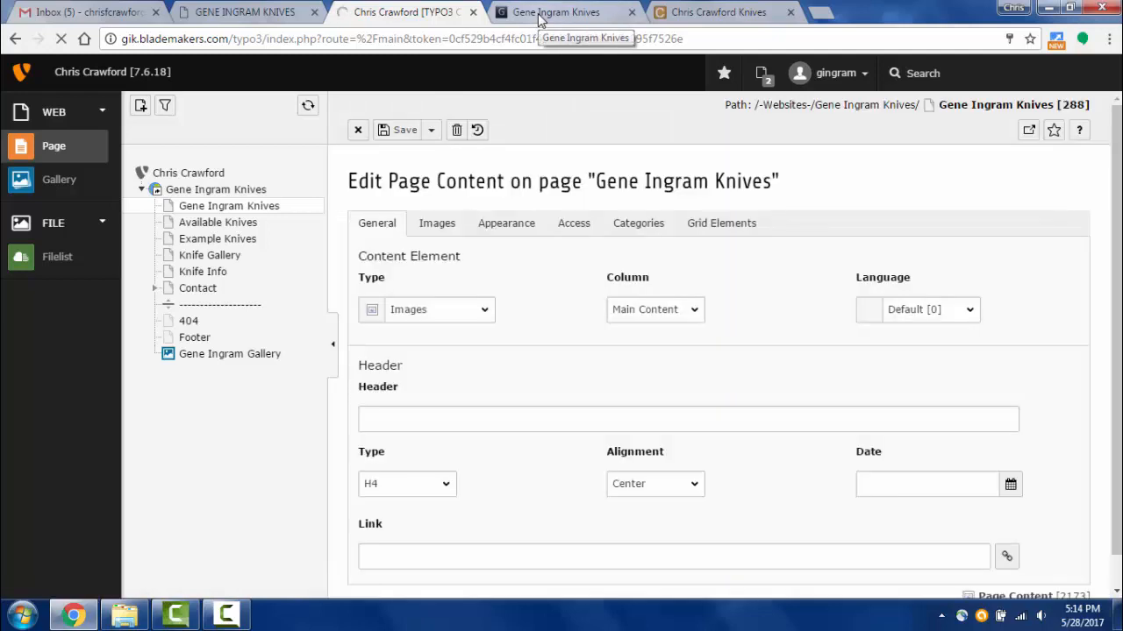
click(540, 19)
click(61, 39)
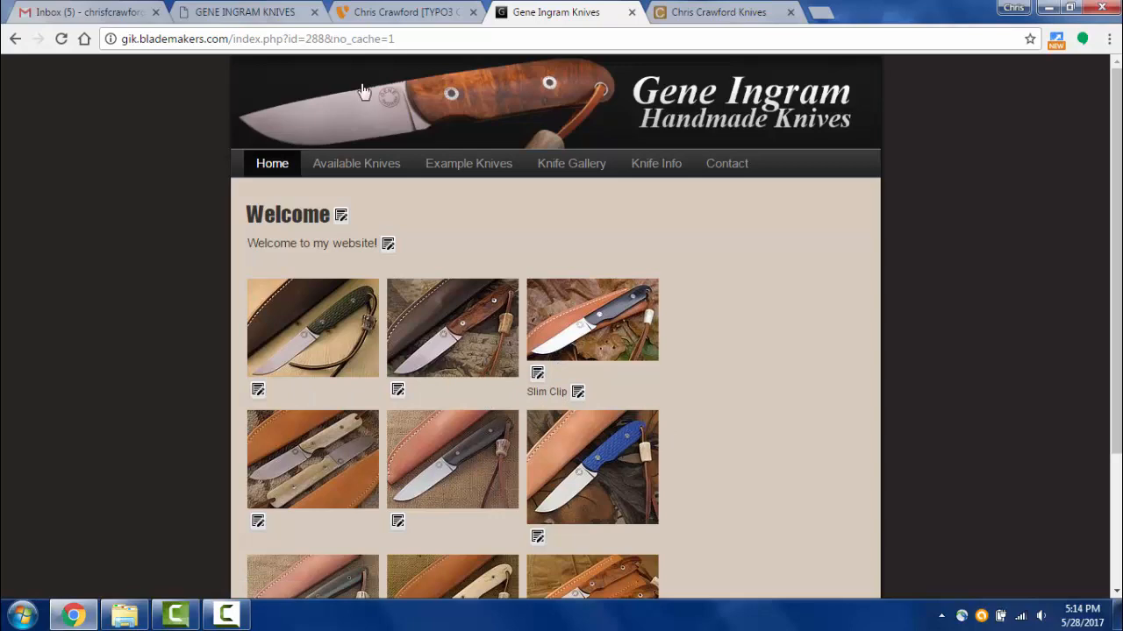
- Log out of the TYPO3 backend and reload the live site as a visitor
click(374, 14)
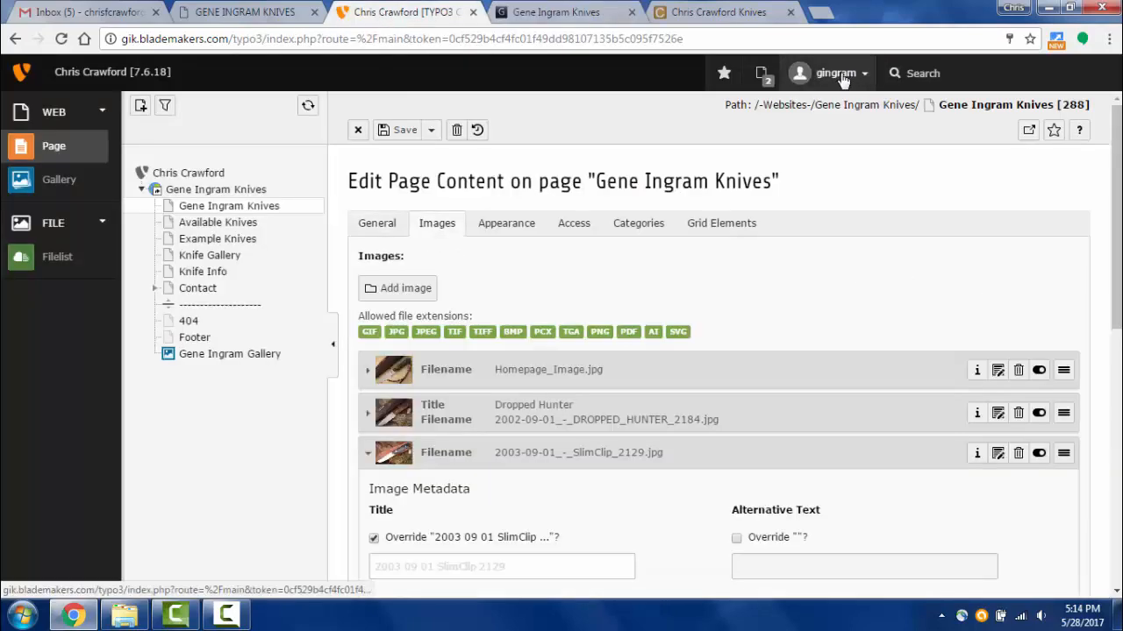
click(835, 72)
click(831, 161)
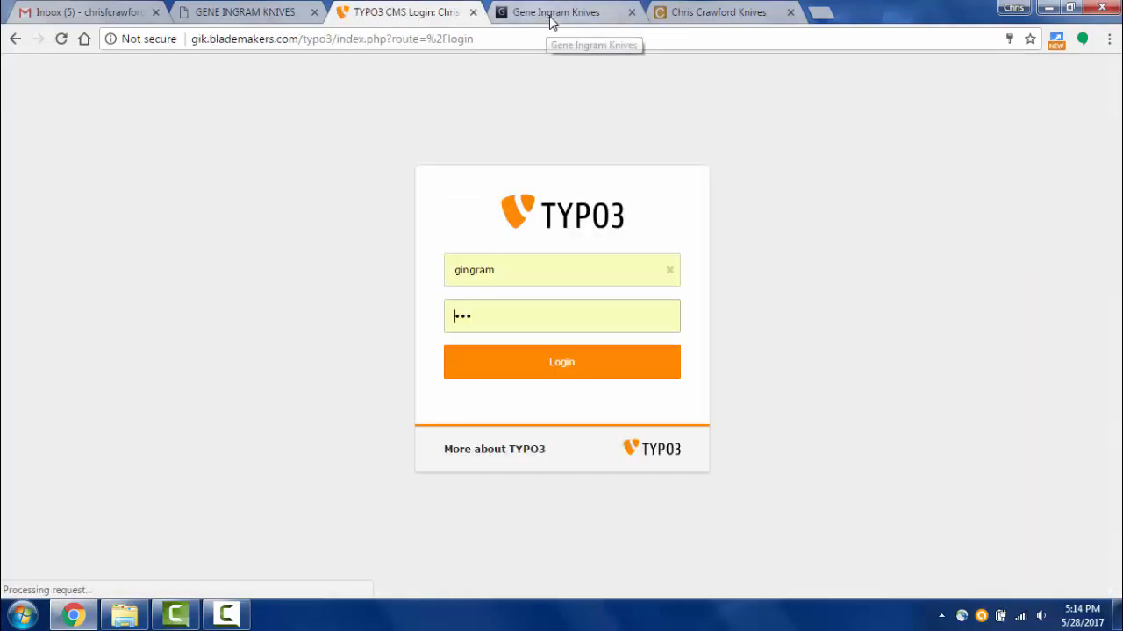
click(517, 12)
click(62, 39)
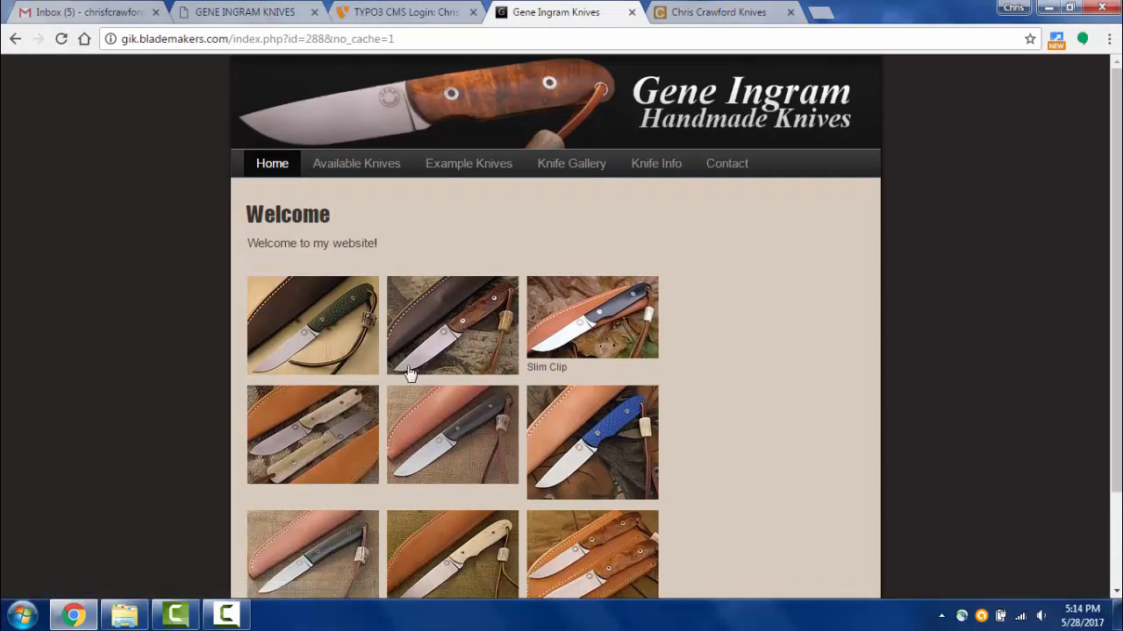
- Check the Slim Clip caption and enlarged Dropped Hunter image, then log back into TYPO3
drag(544, 367, 560, 369)
click(571, 371)
scroll(614, 351, down, 2)
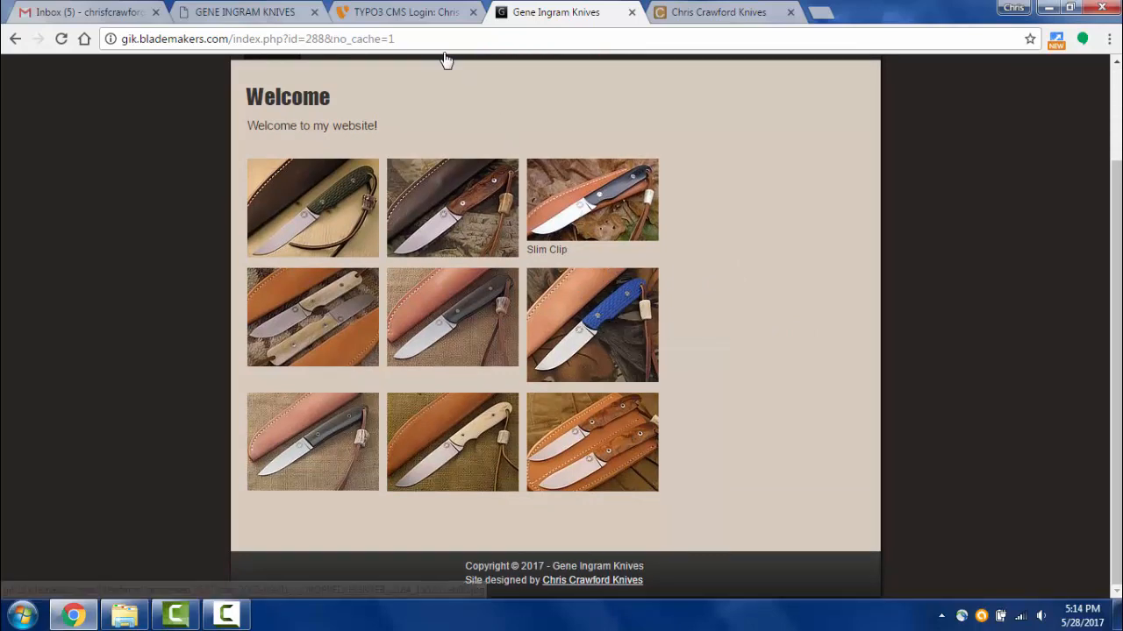
click(437, 213)
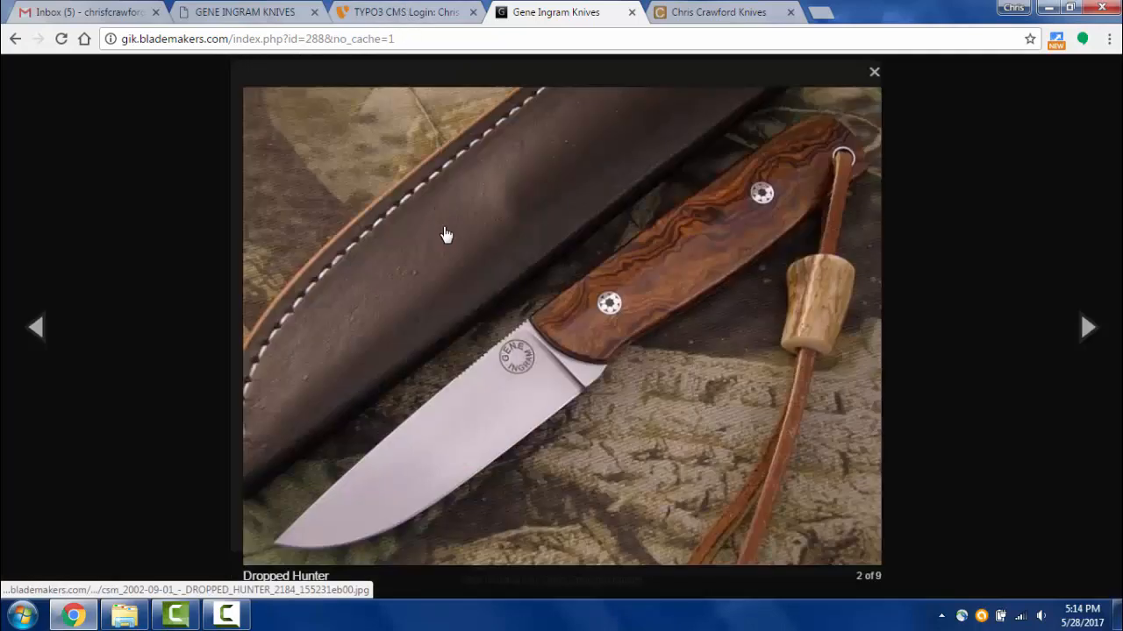
click(396, 12)
click(533, 361)
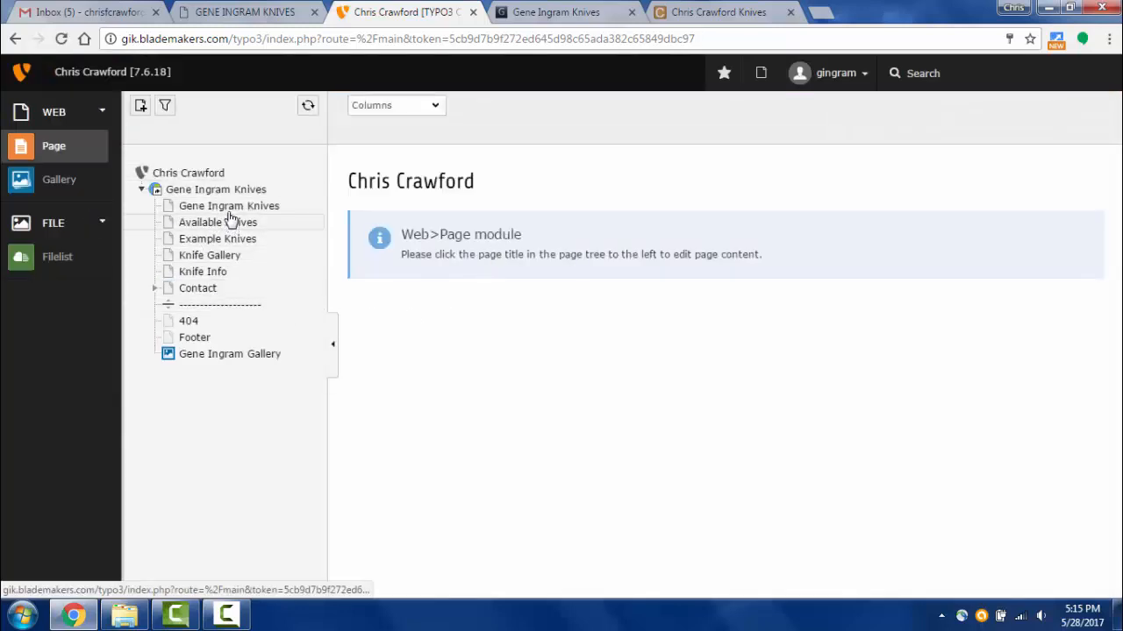
- Edit the Gene Ingram Knives homepage image gallery element and expand the Dropped Hunter image's metadata
click(228, 209)
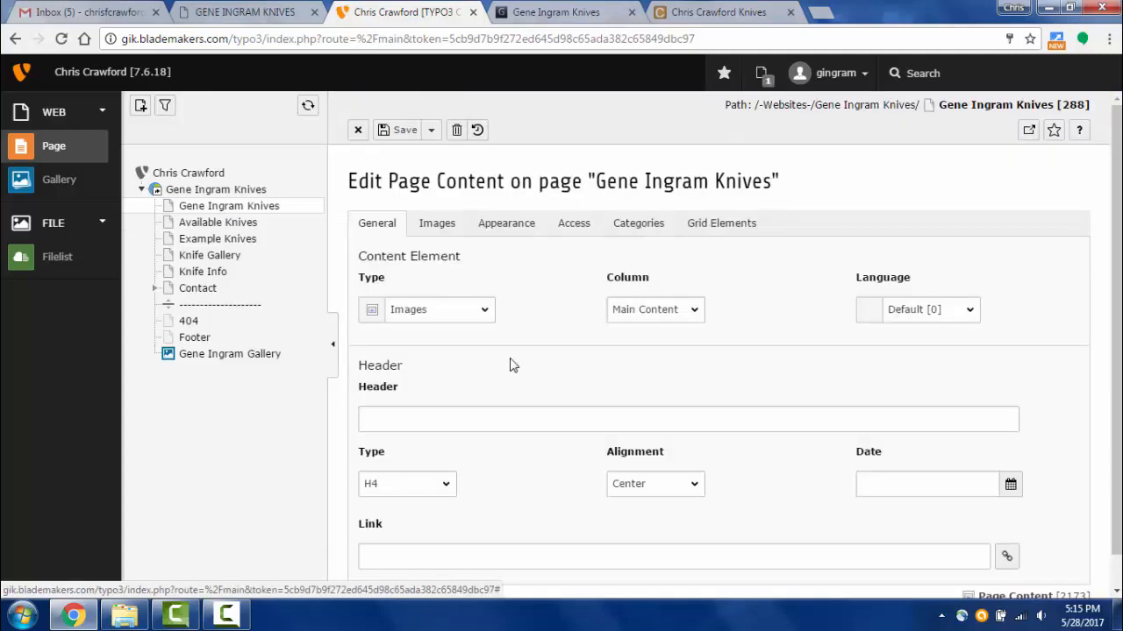
click(451, 225)
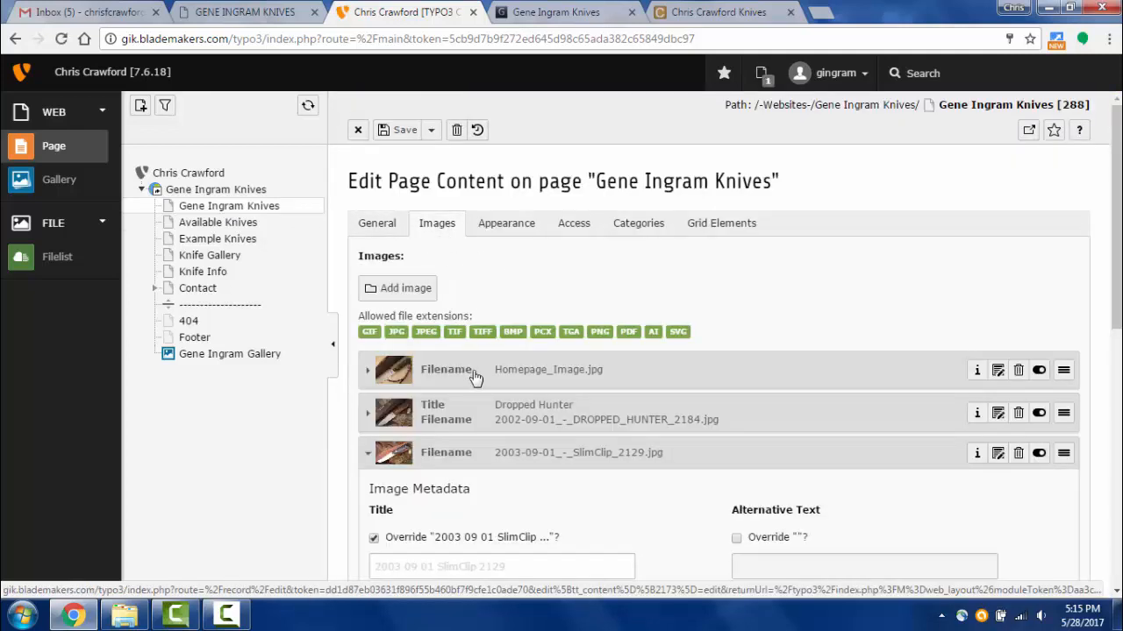
click(473, 413)
scroll(649, 474, down, 1)
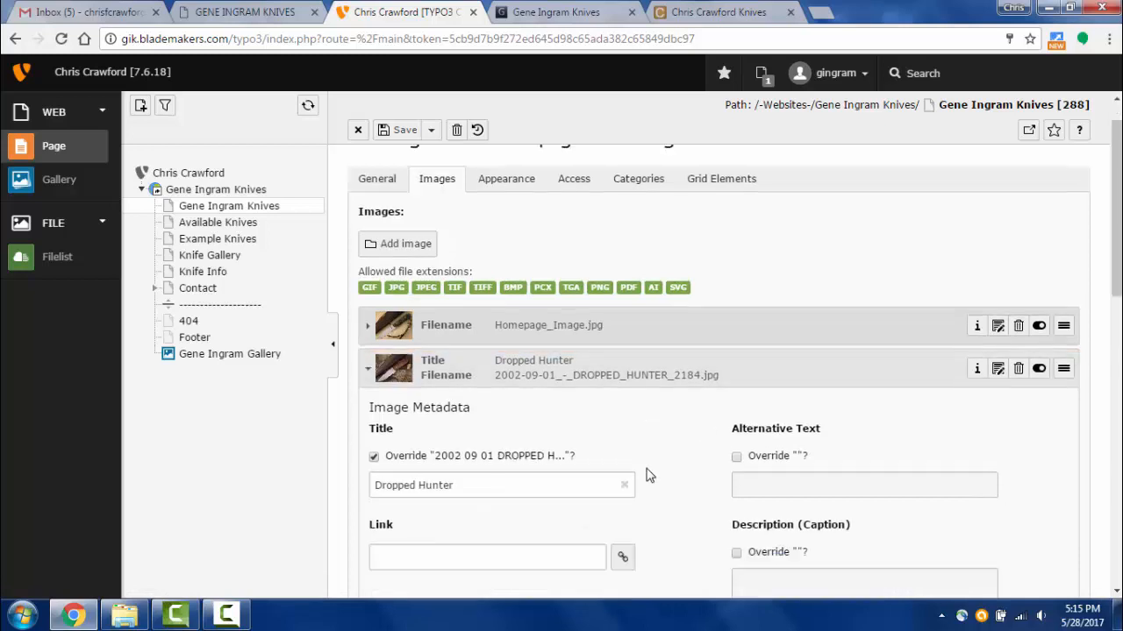
scroll(649, 475, down, 3)
scroll(501, 358, up, 1)
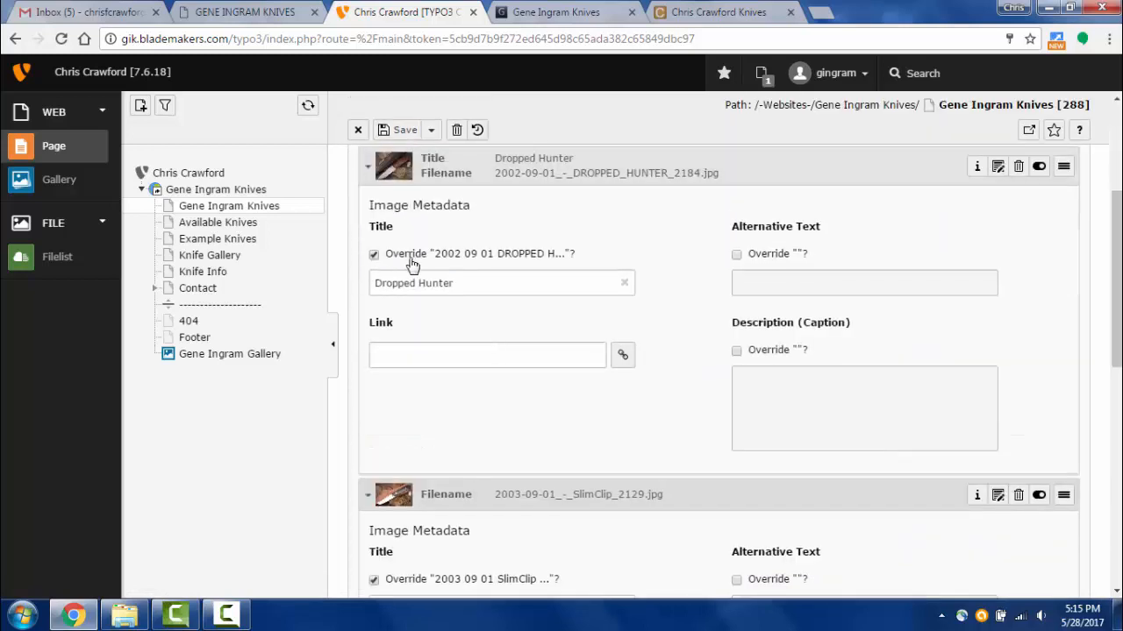
- Switch off Dropped Hunter's title override, then expand the LITECOMBO DROPPED 1292 image's metadata
click(736, 254)
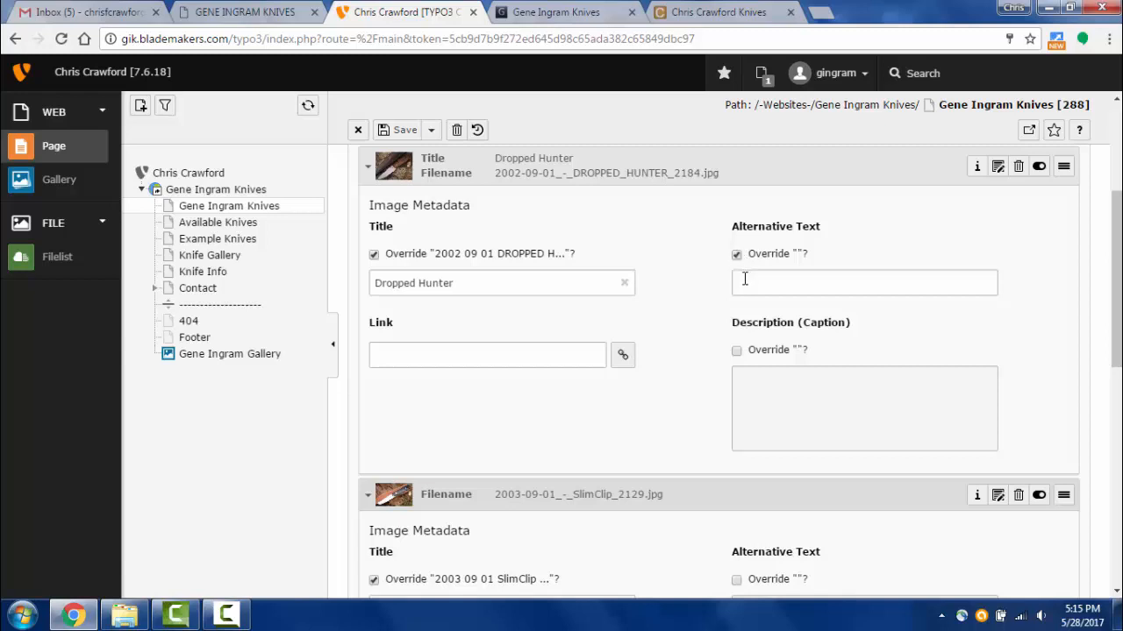
click(743, 279)
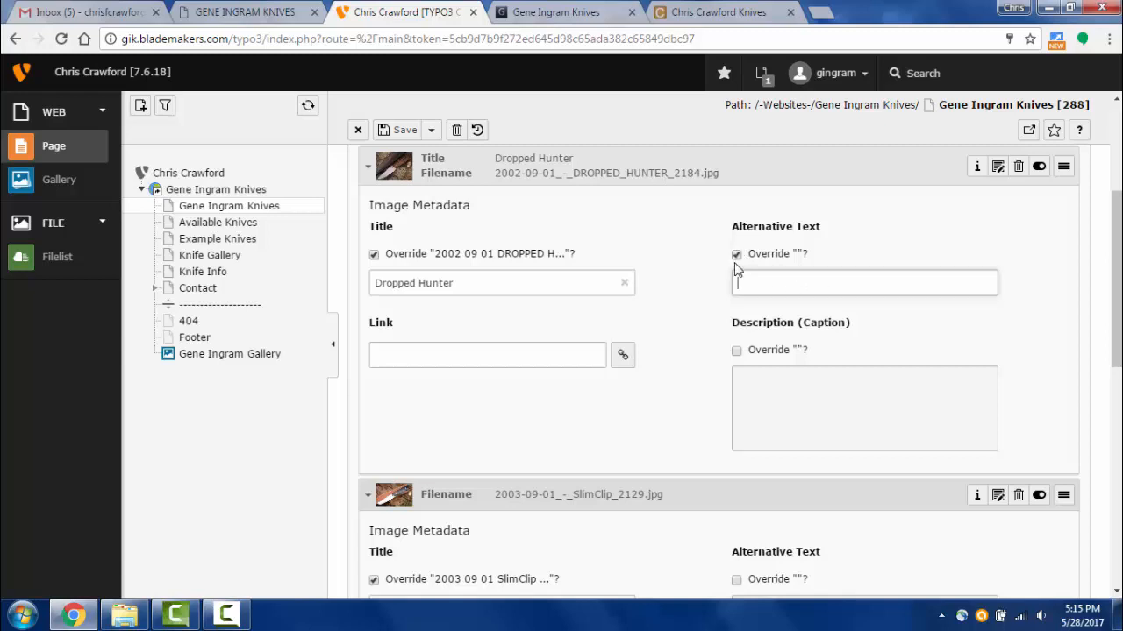
click(736, 256)
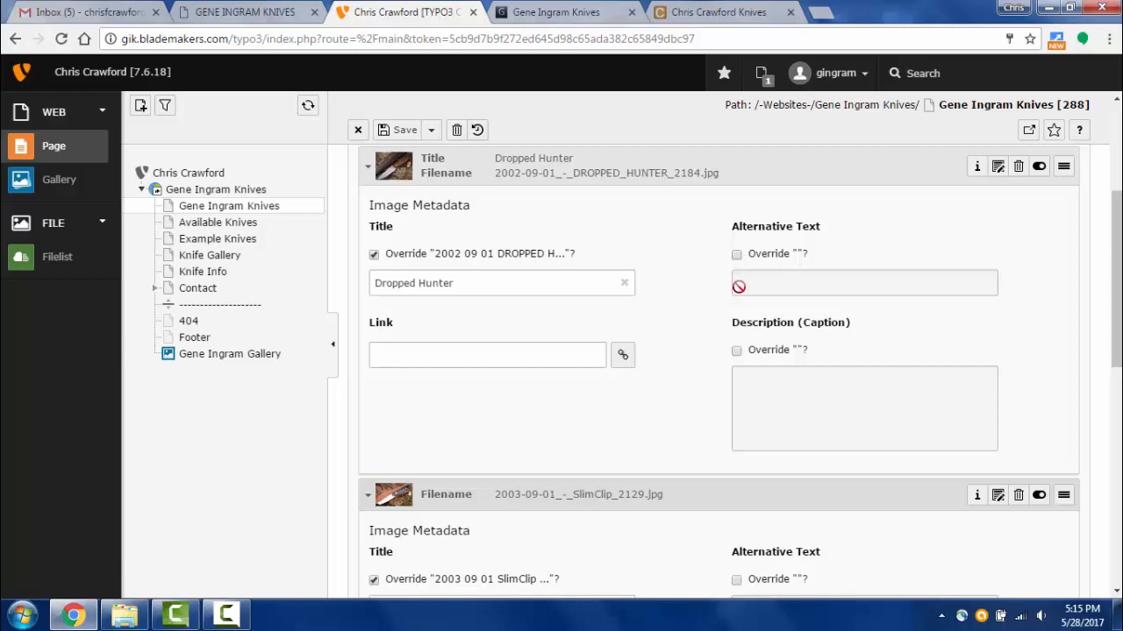
click(399, 362)
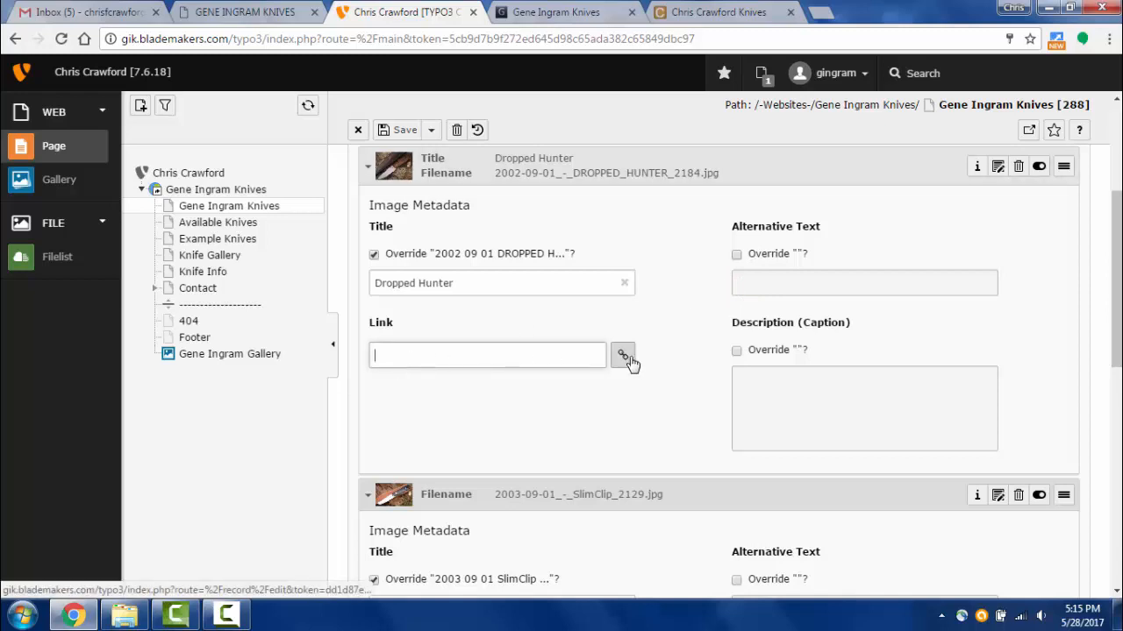
click(374, 254)
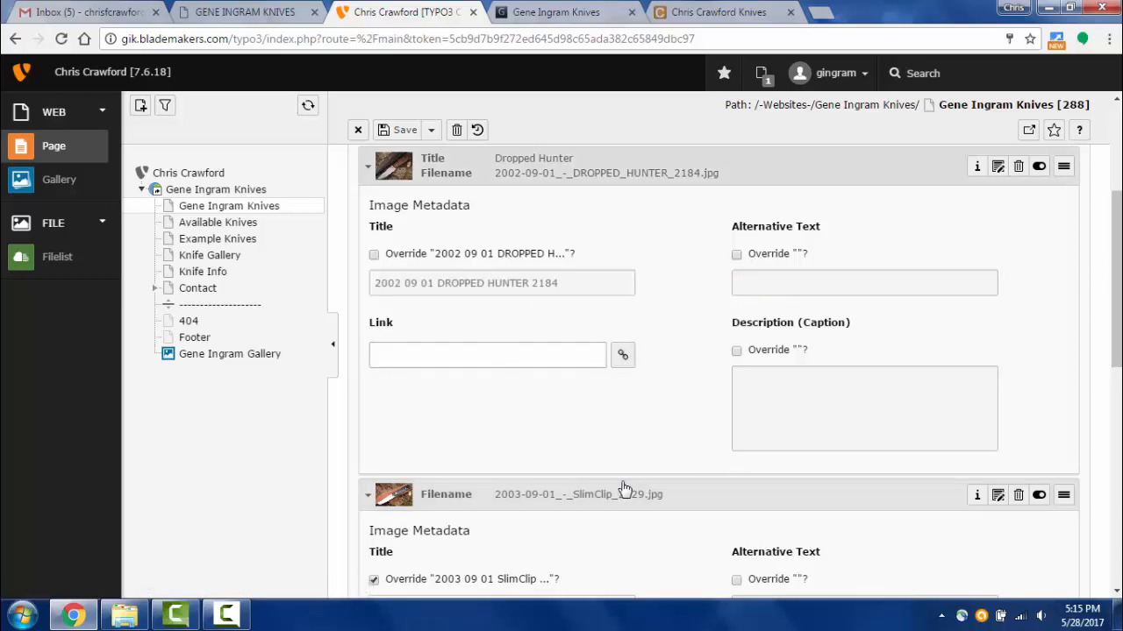
scroll(408, 485, down, 2)
scroll(627, 496, down, 4)
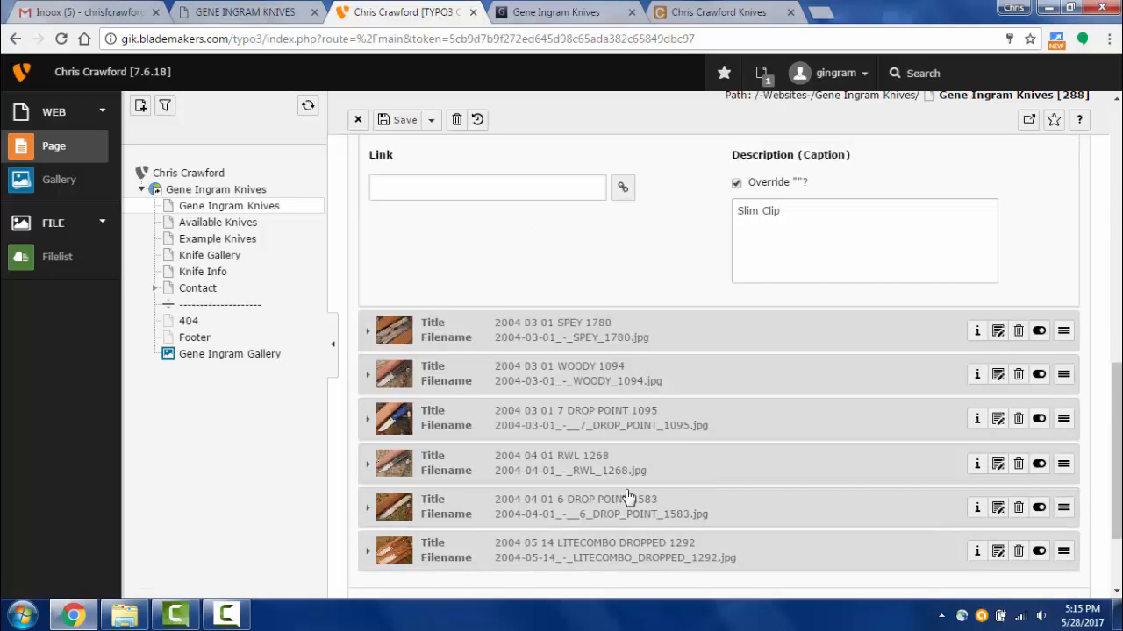
scroll(627, 496, up, 5)
scroll(627, 496, down, 7)
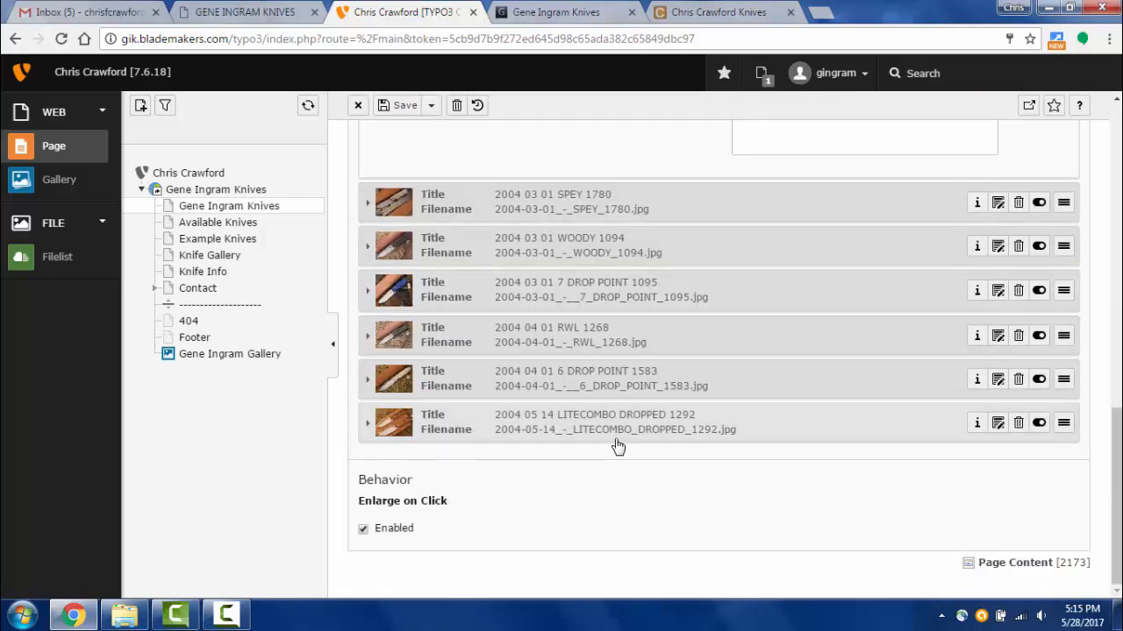
click(618, 430)
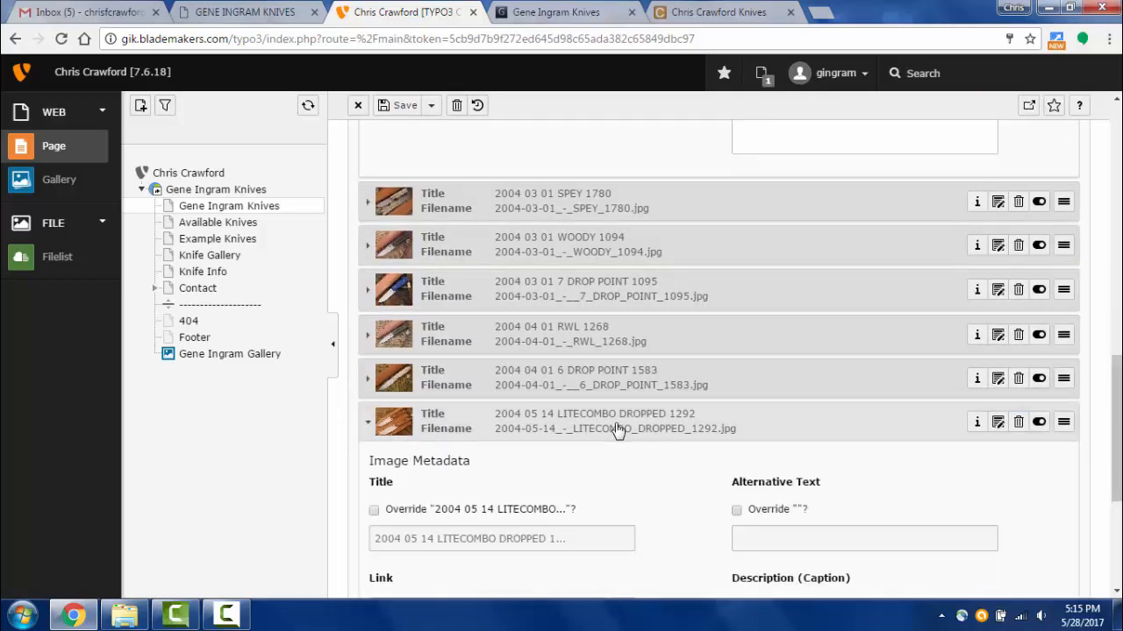
scroll(618, 432, down, 4)
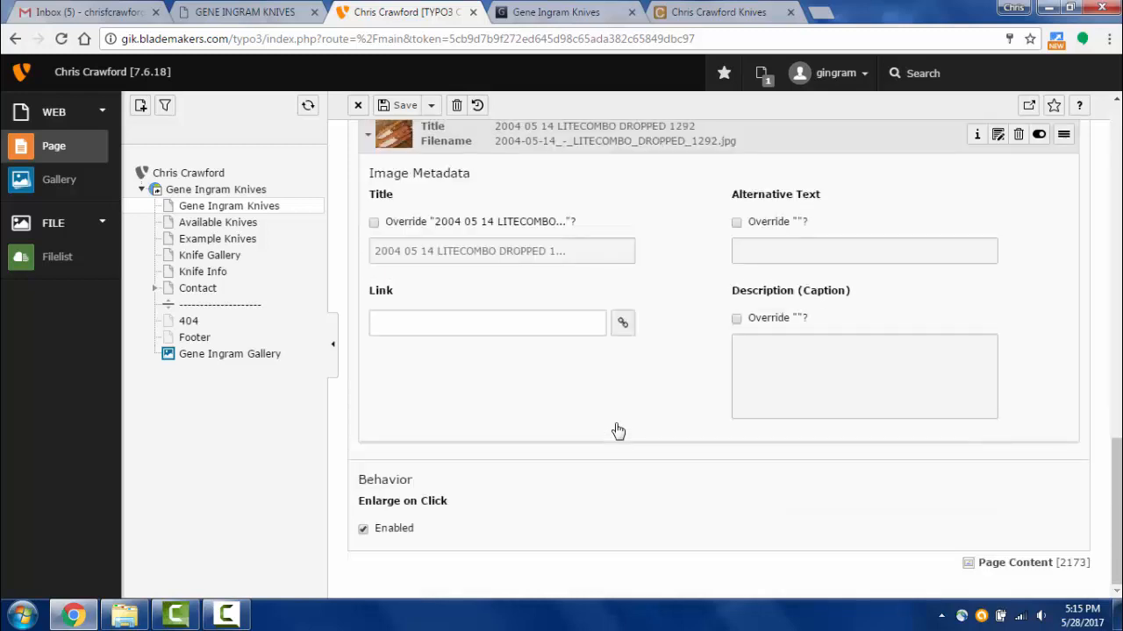
- Link the LITECOMBO DROPPED 1292 image to the Knife Gallery page (ID 318)
click(622, 323)
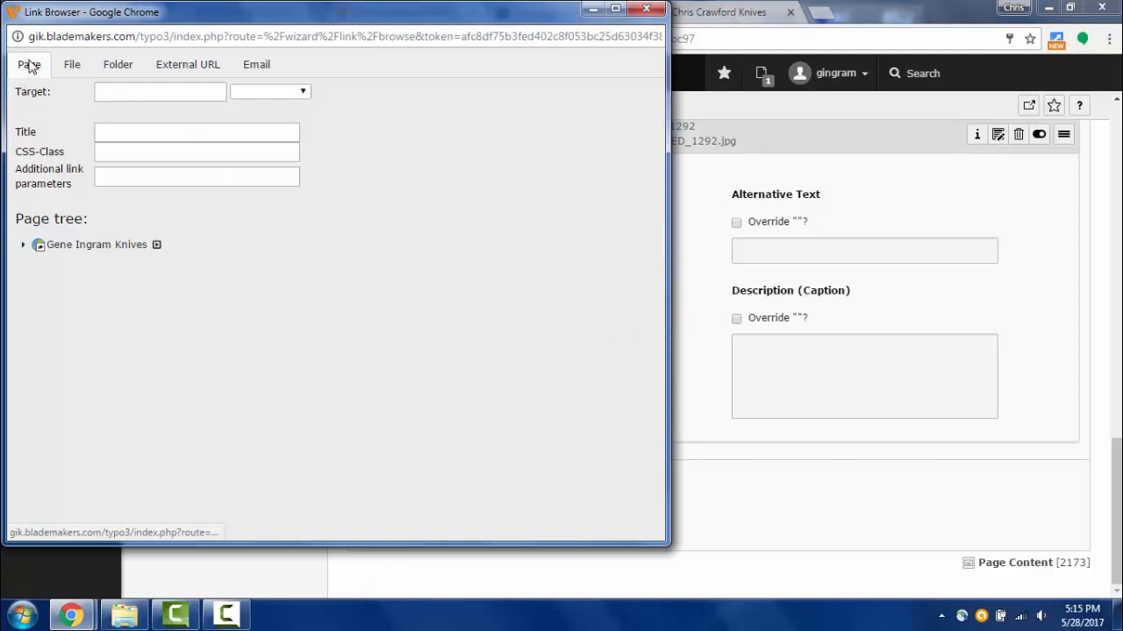
click(24, 248)
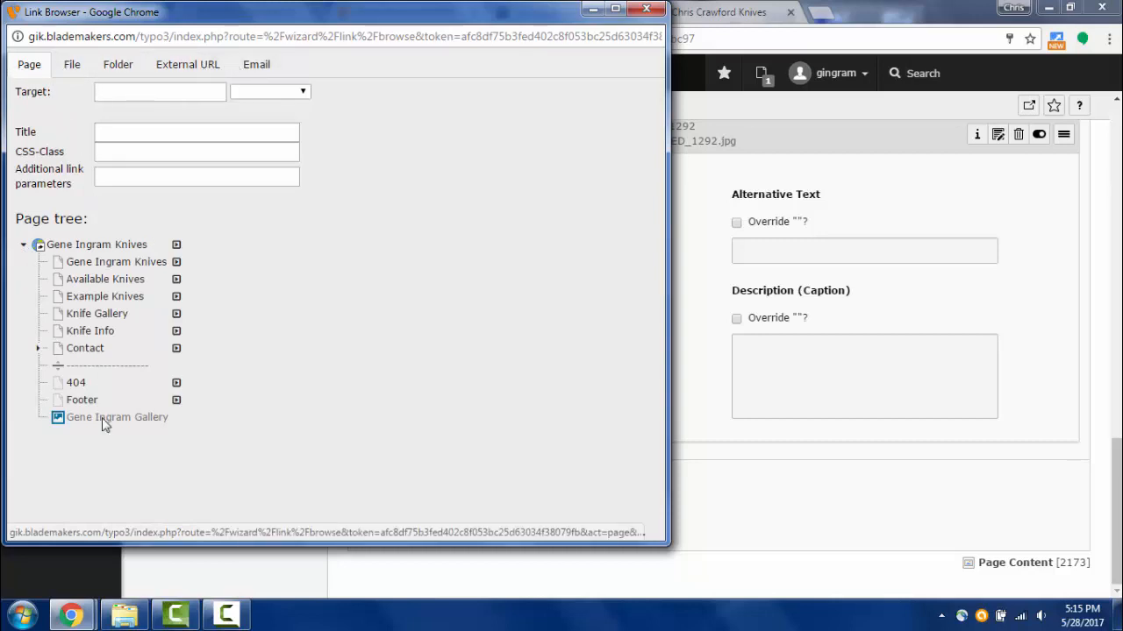
click(102, 315)
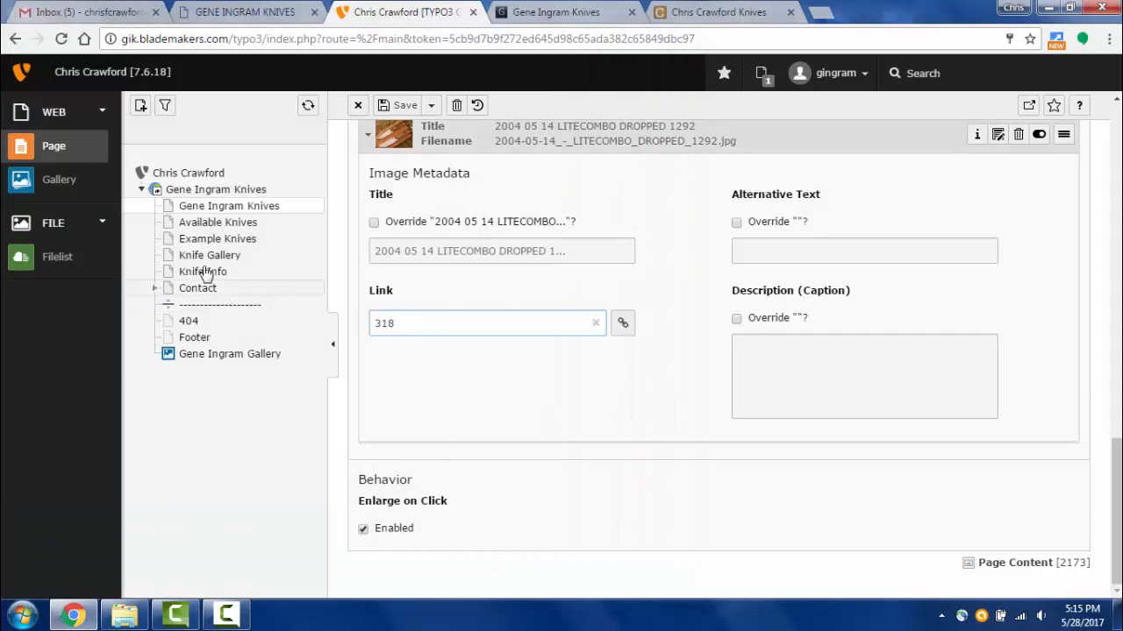
mouse_move(170, 263)
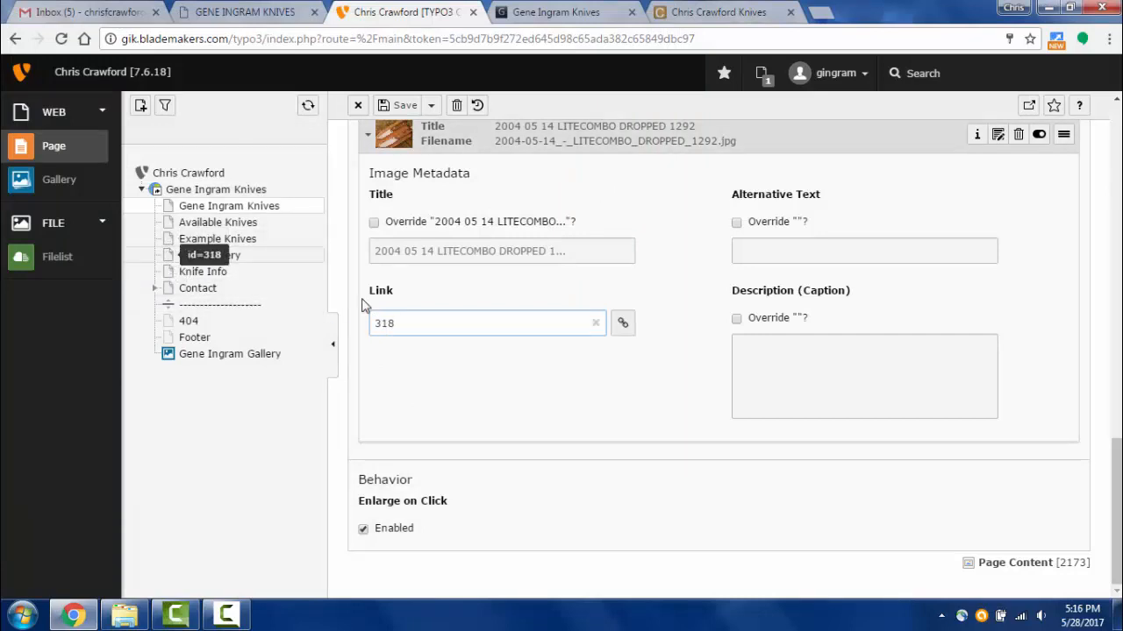
click(622, 324)
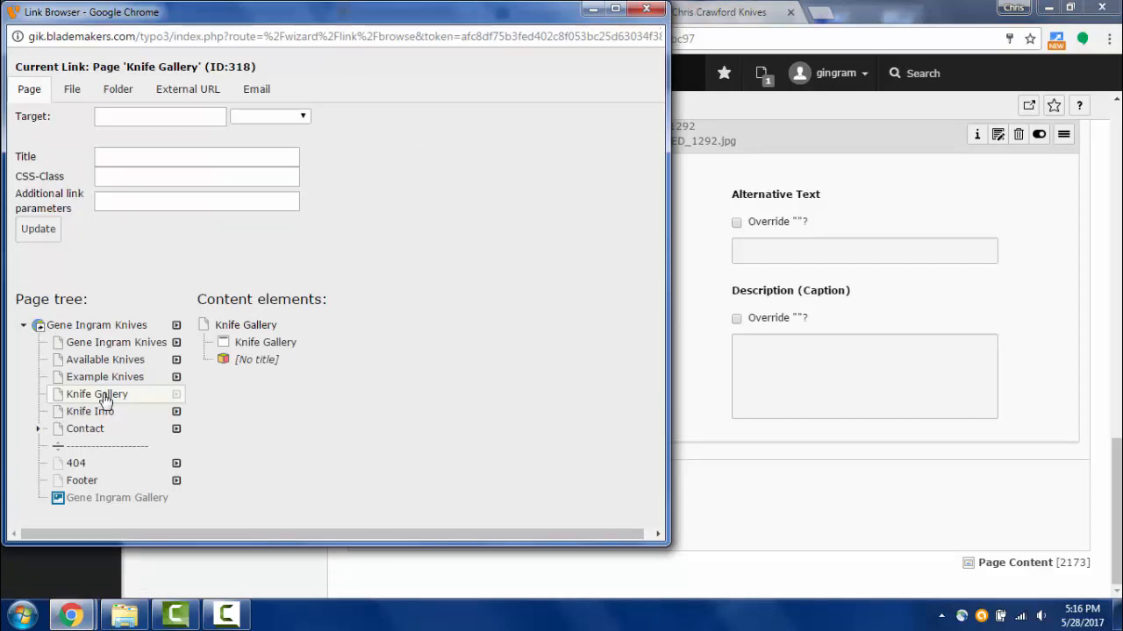
- Close the link browser, then save the element and view the live page
click(646, 9)
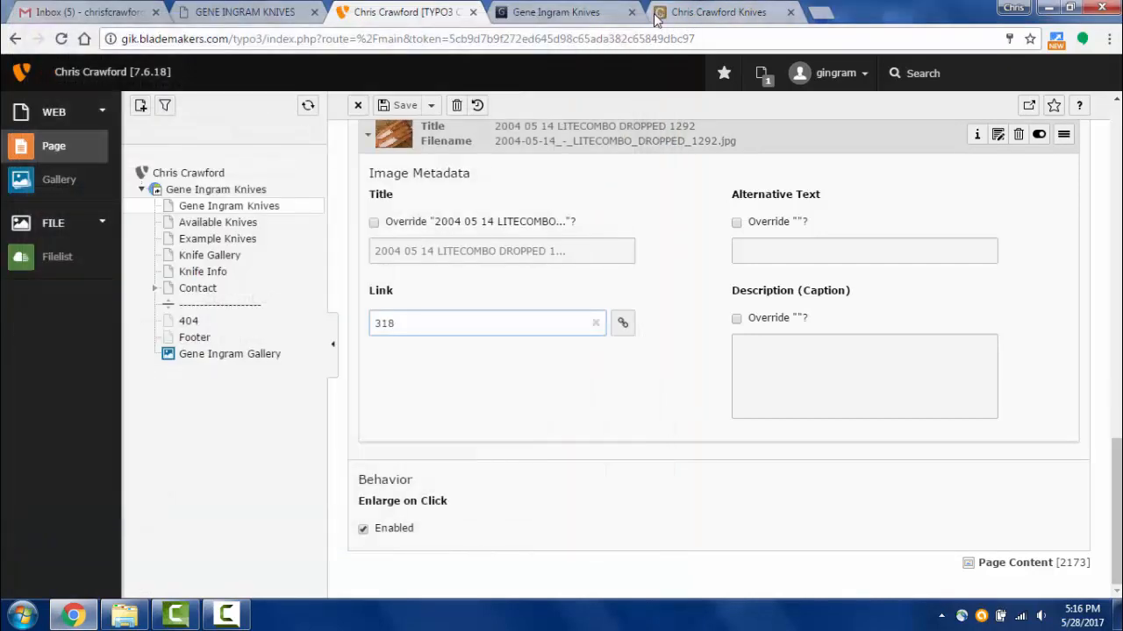
click(659, 15)
click(548, 18)
click(443, 12)
click(429, 105)
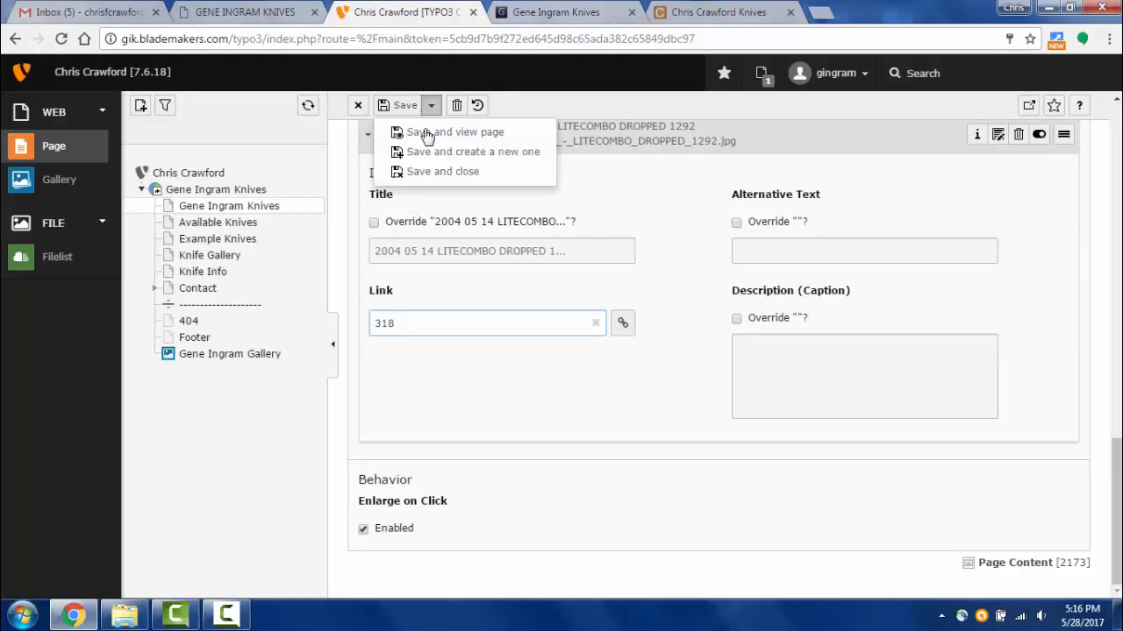
click(421, 133)
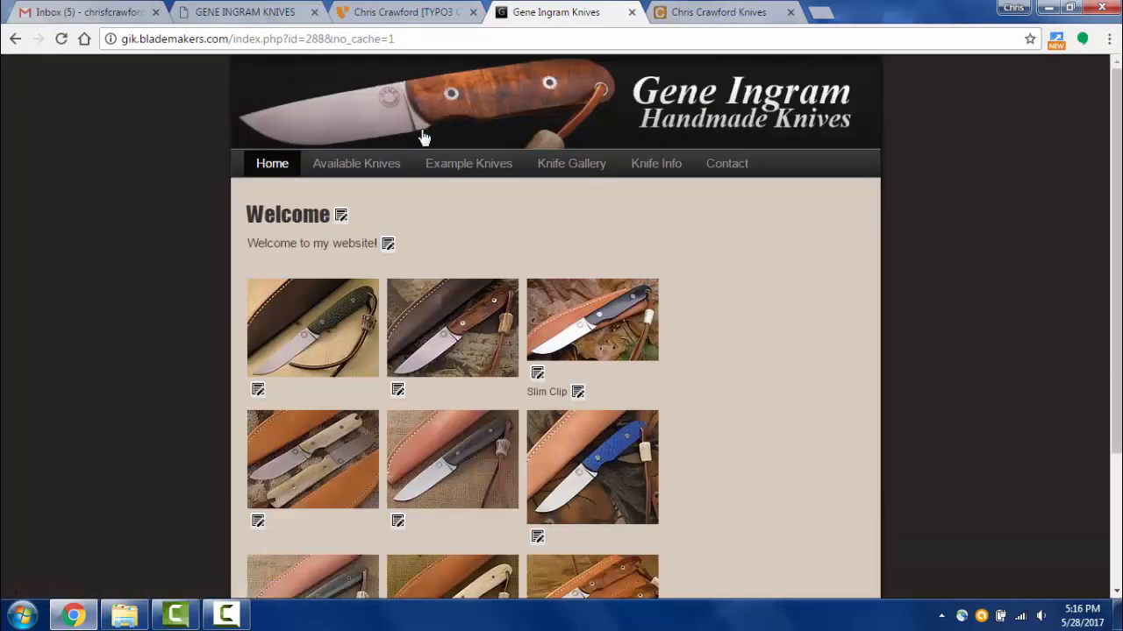
scroll(720, 531, down, 3)
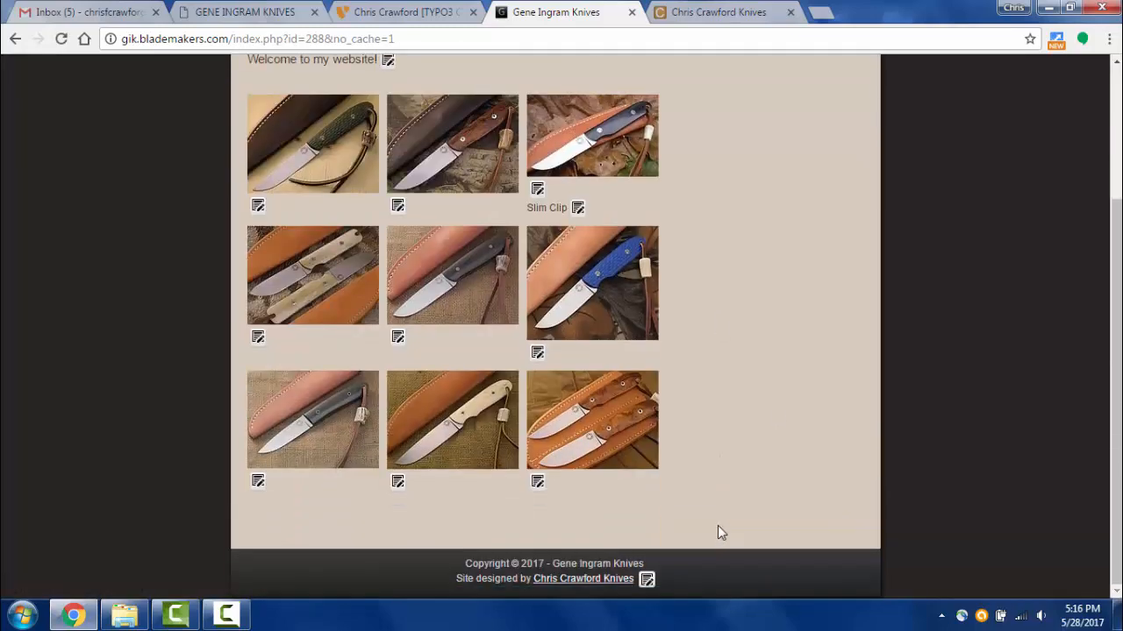
click(413, 402)
click(153, 290)
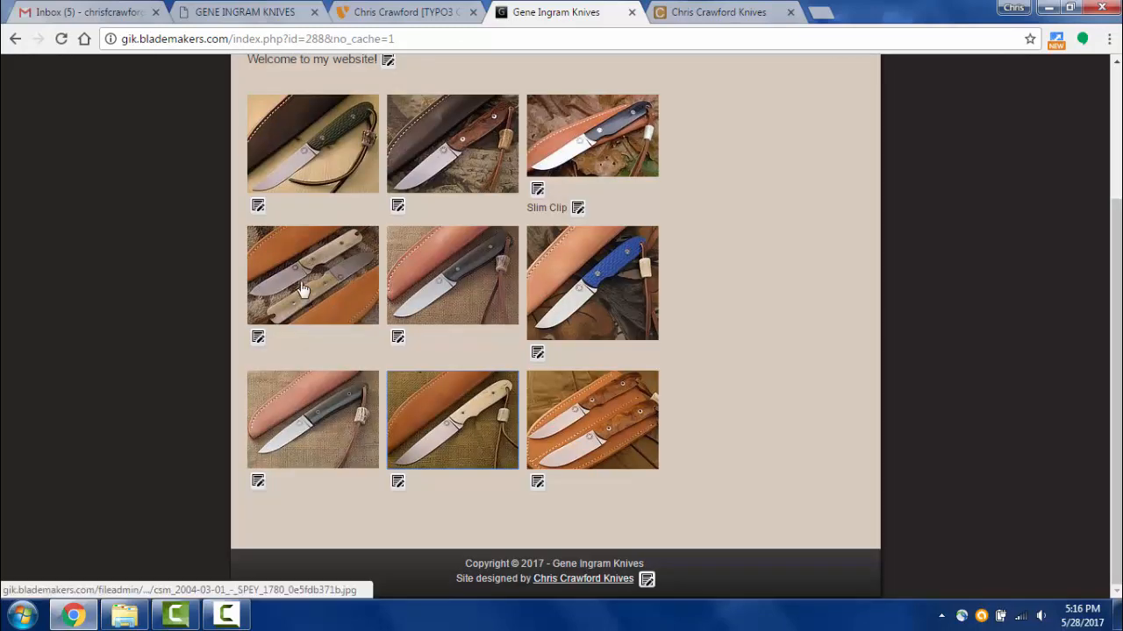
click(301, 291)
click(145, 251)
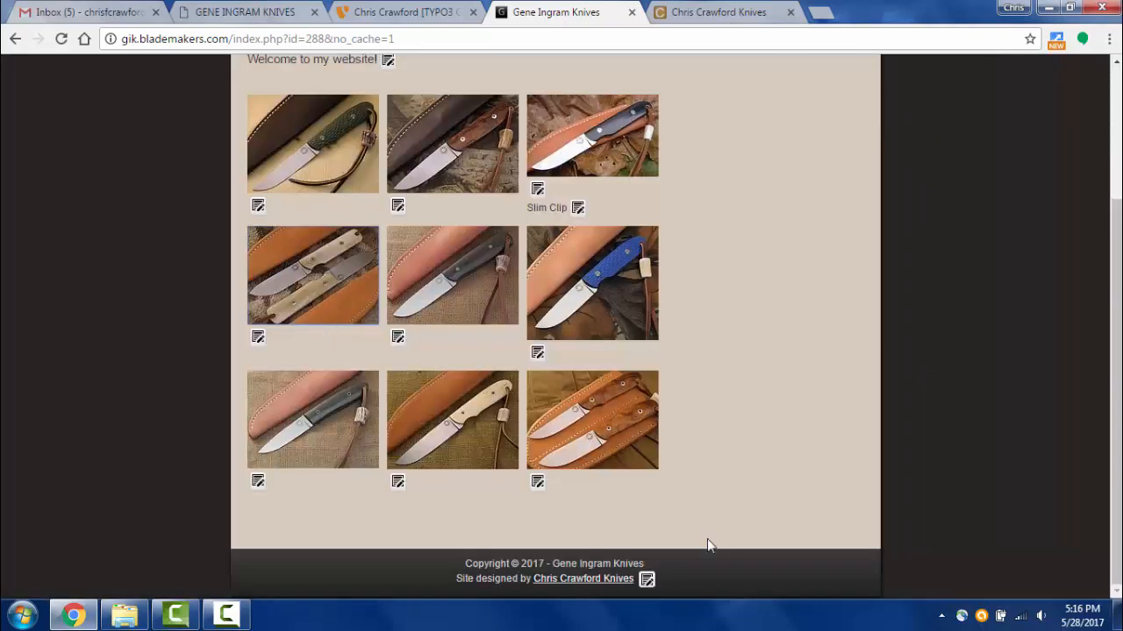
click(603, 452)
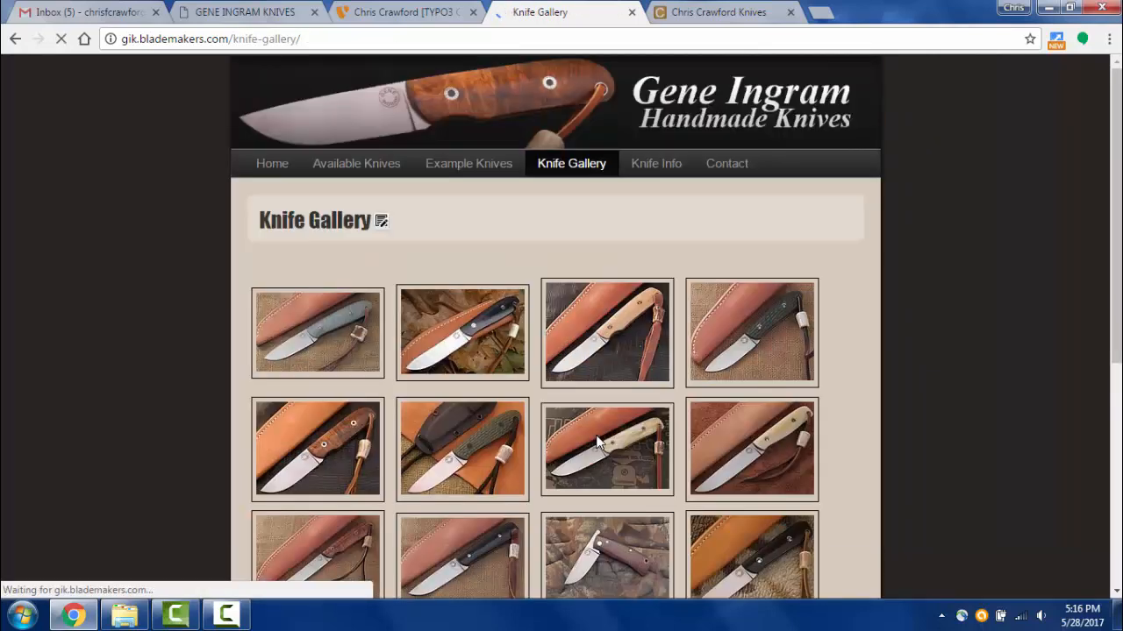
scroll(859, 429, down, 1)
scroll(850, 423, down, 1)
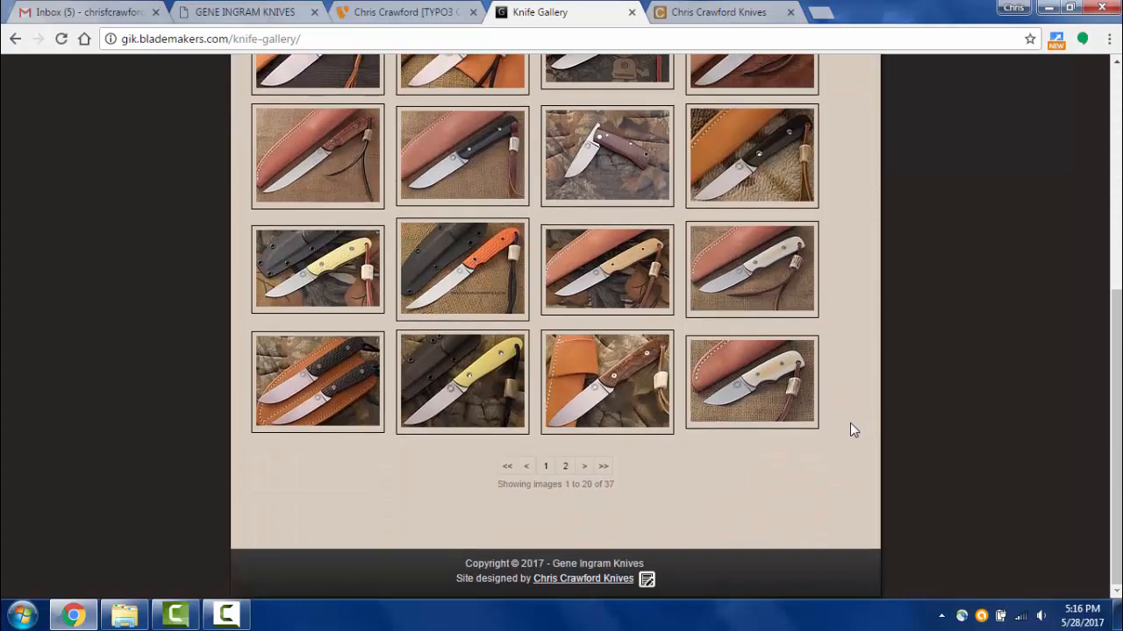
scroll(850, 423, up, 5)
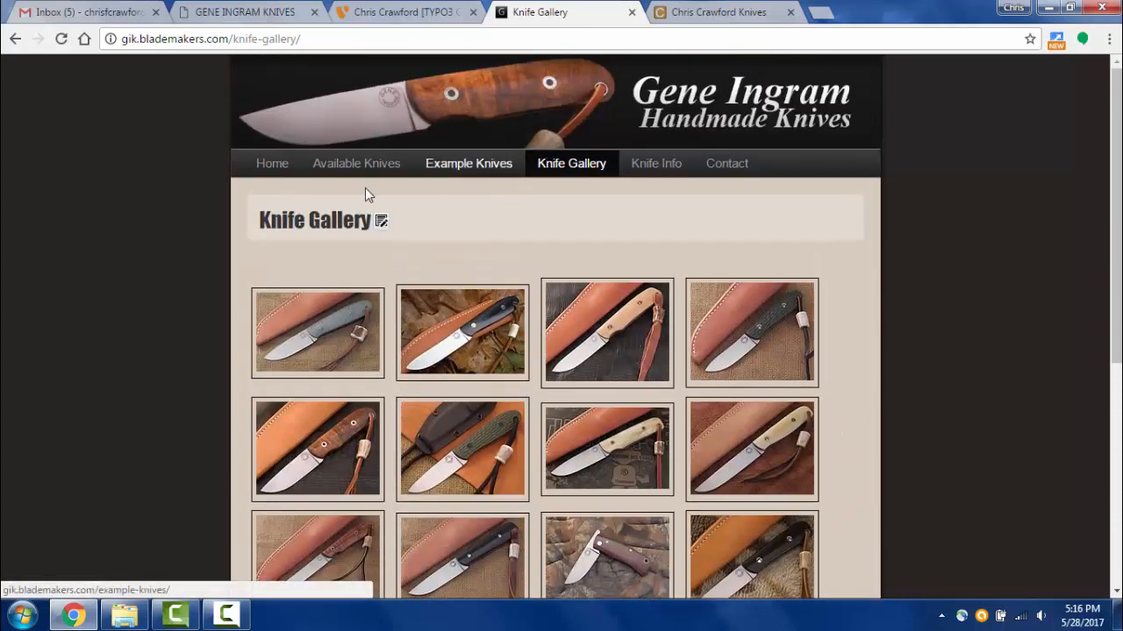
click(277, 172)
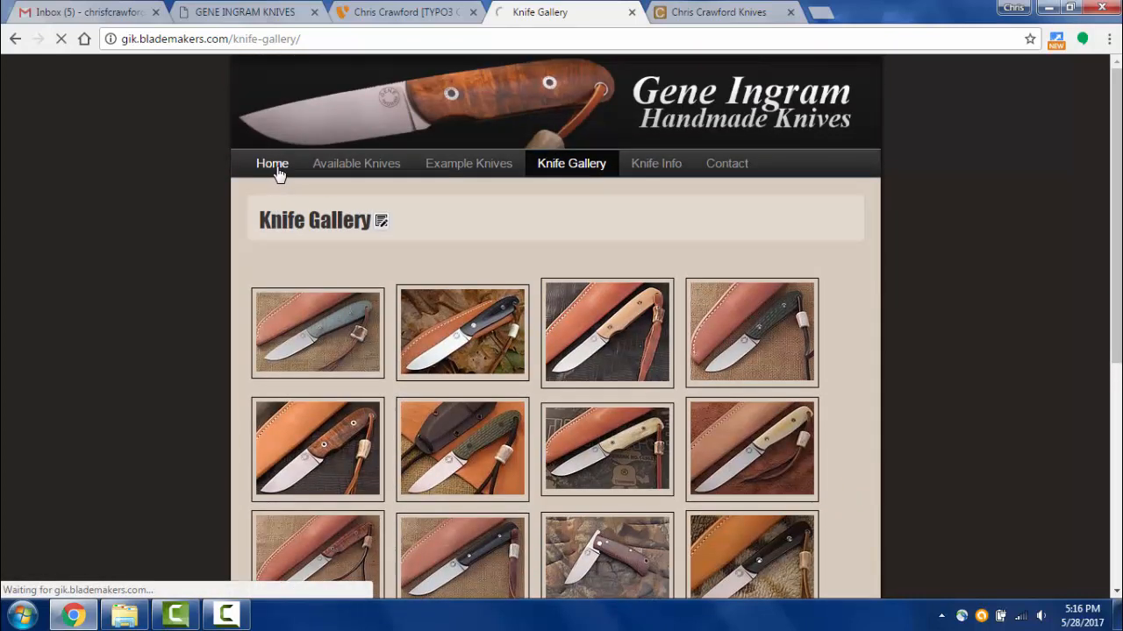
scroll(787, 418, down, 2)
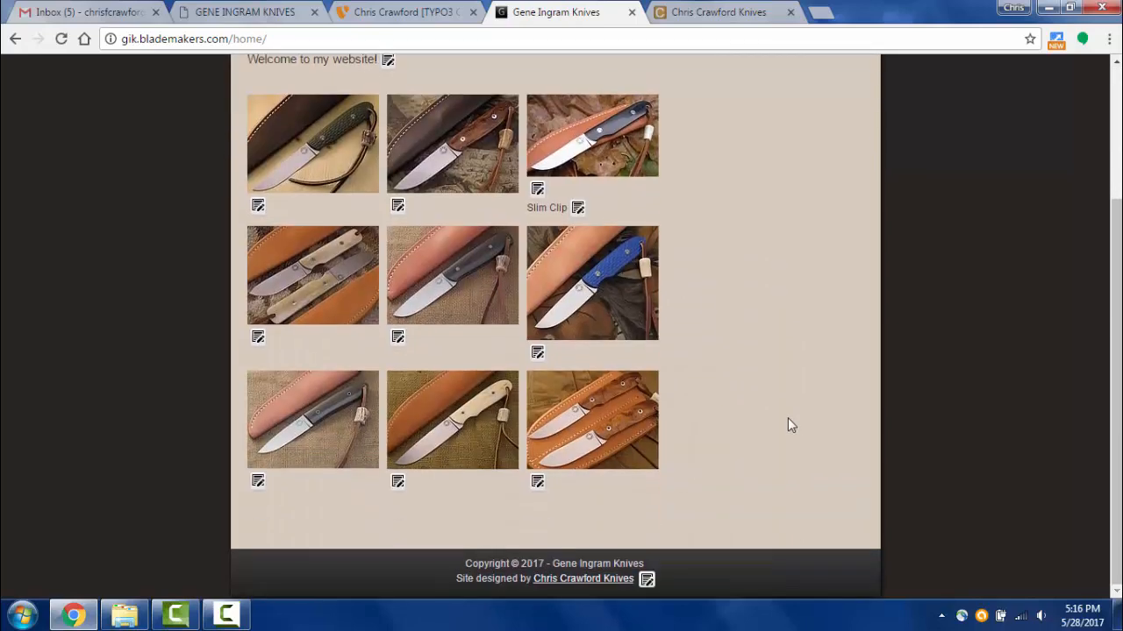
scroll(787, 417, up, 2)
scroll(788, 418, down, 2)
scroll(787, 426, up, 2)
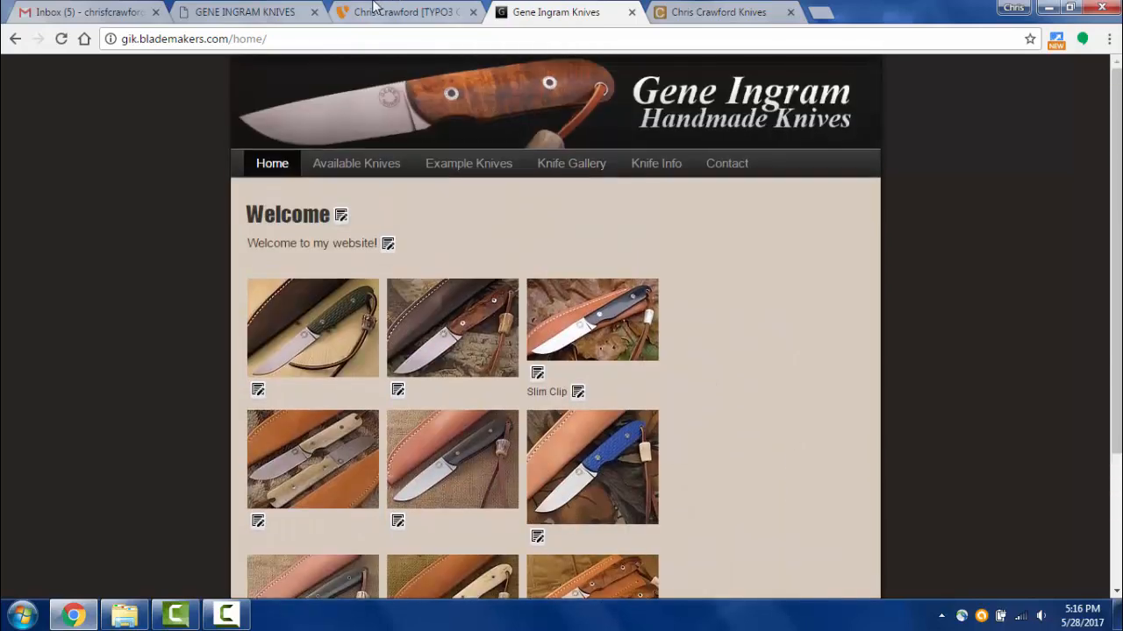
- Collapse the expanded DROPPED HUNTER, SlimClip and LITECOMBO DROPPED 1292 image rows
click(382, 14)
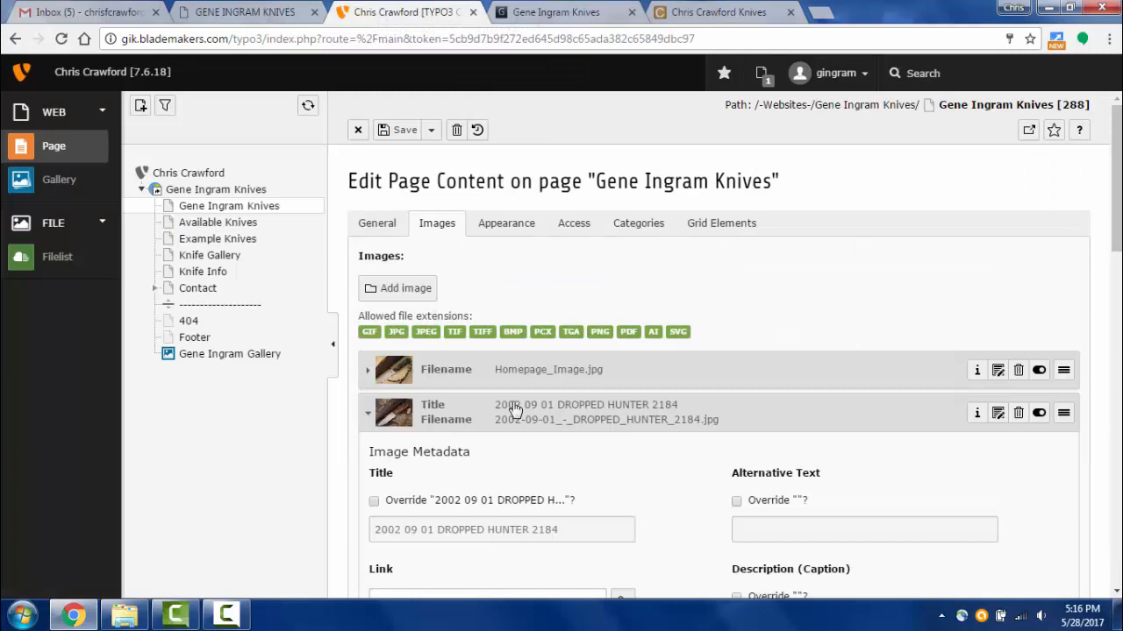
click(554, 416)
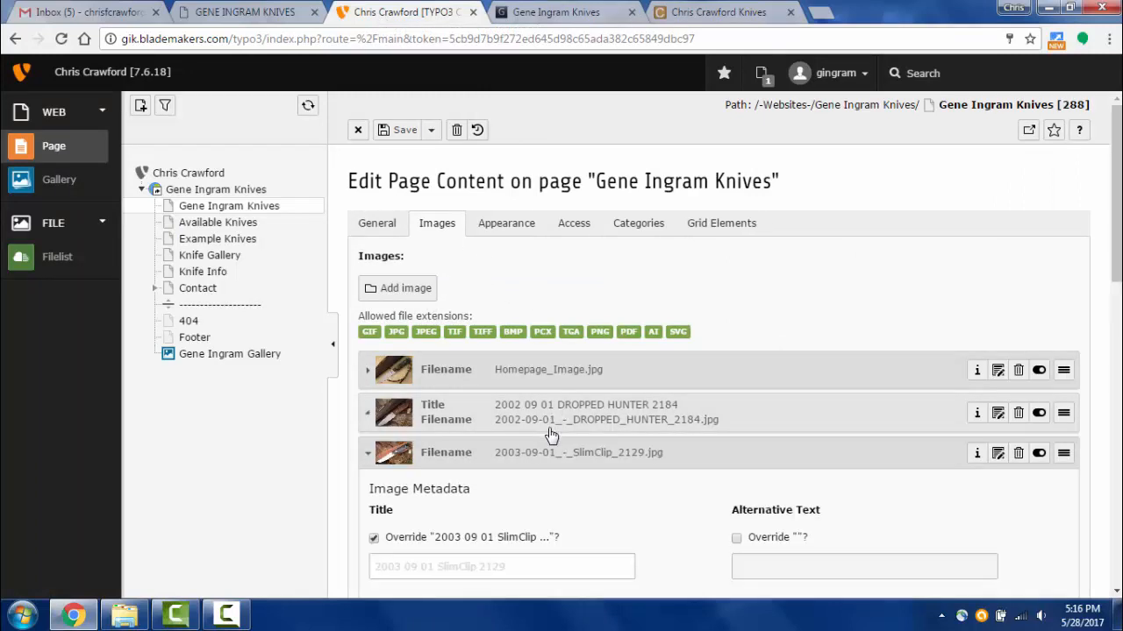
click(535, 461)
scroll(660, 374, down, 3)
scroll(659, 375, down, 2)
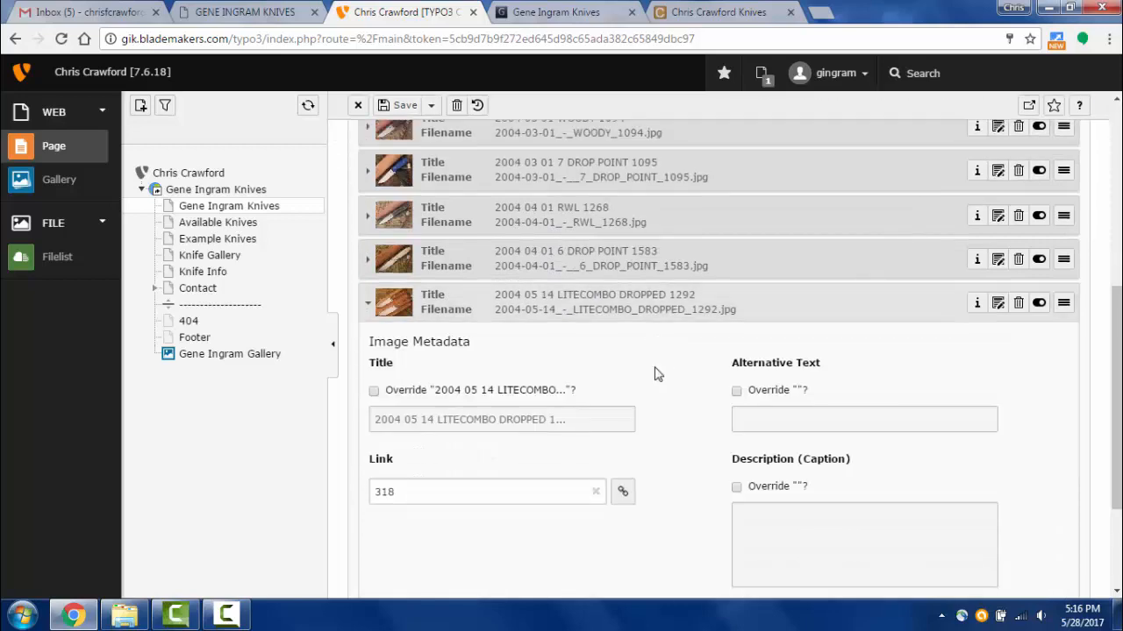
scroll(658, 374, up, 2)
click(631, 473)
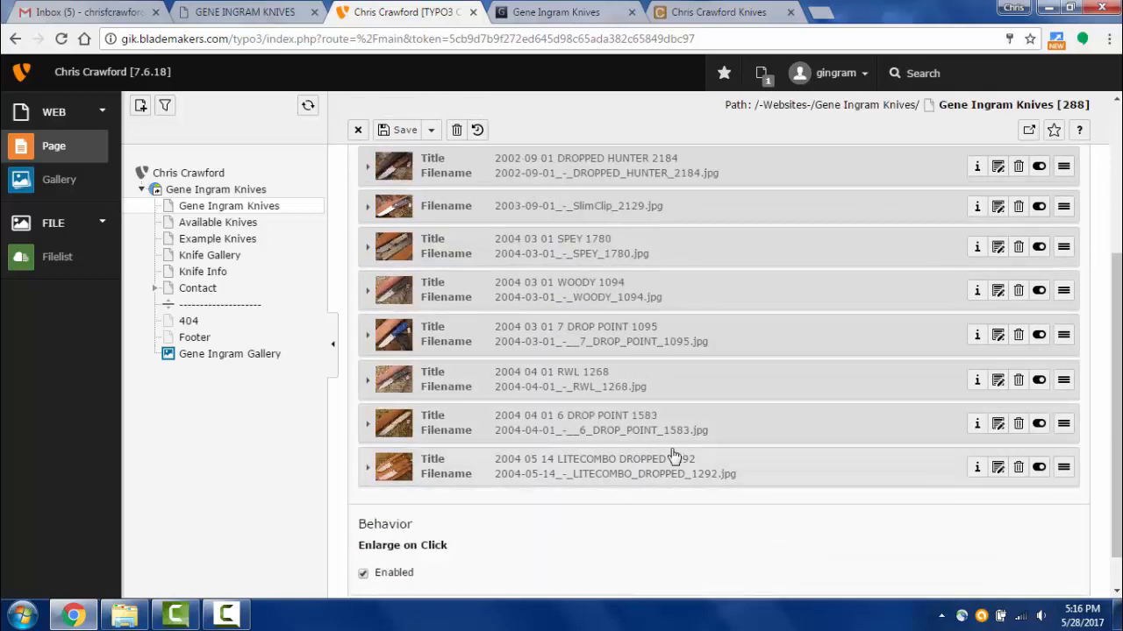
scroll(682, 458, down, 1)
- Hide LITECOMBO DROPPED 1292, 6 DROP POINT 1583, RWL 1268 and 7 DROP POINT 1095, save, and reload the live page
click(1039, 423)
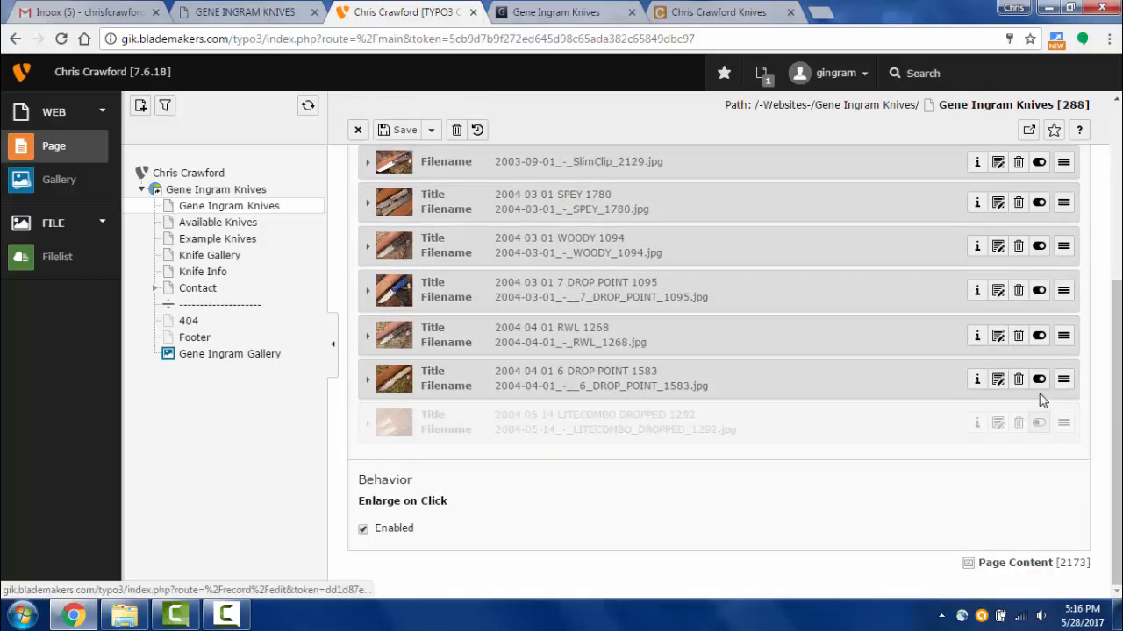
click(1038, 379)
click(1039, 335)
click(1038, 291)
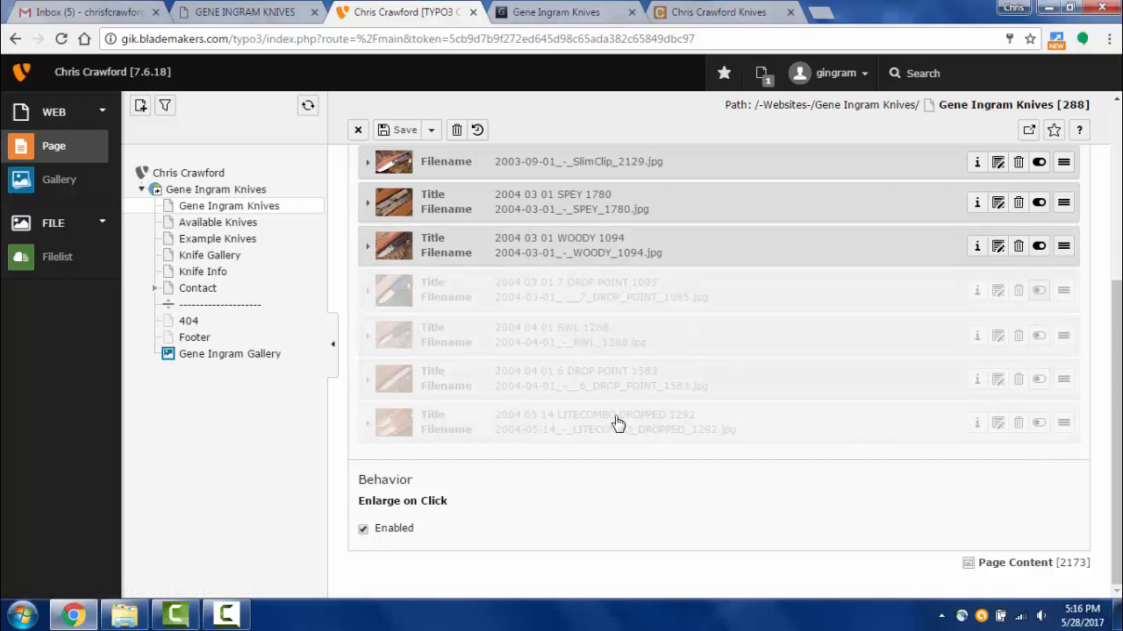
scroll(617, 421, up, 2)
click(383, 132)
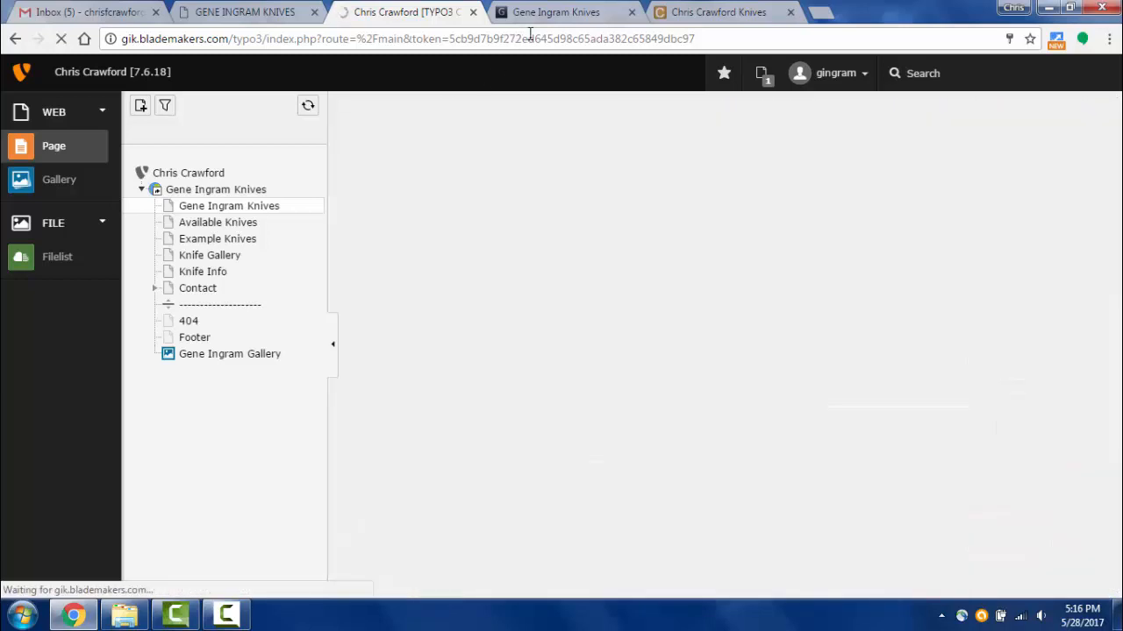
click(537, 19)
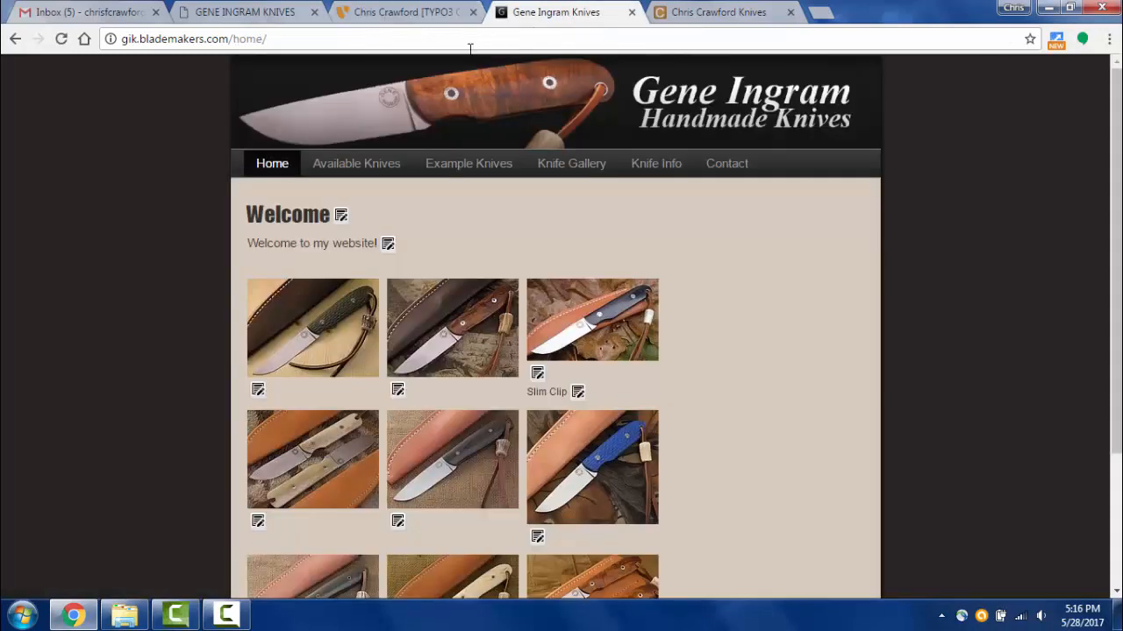
click(61, 39)
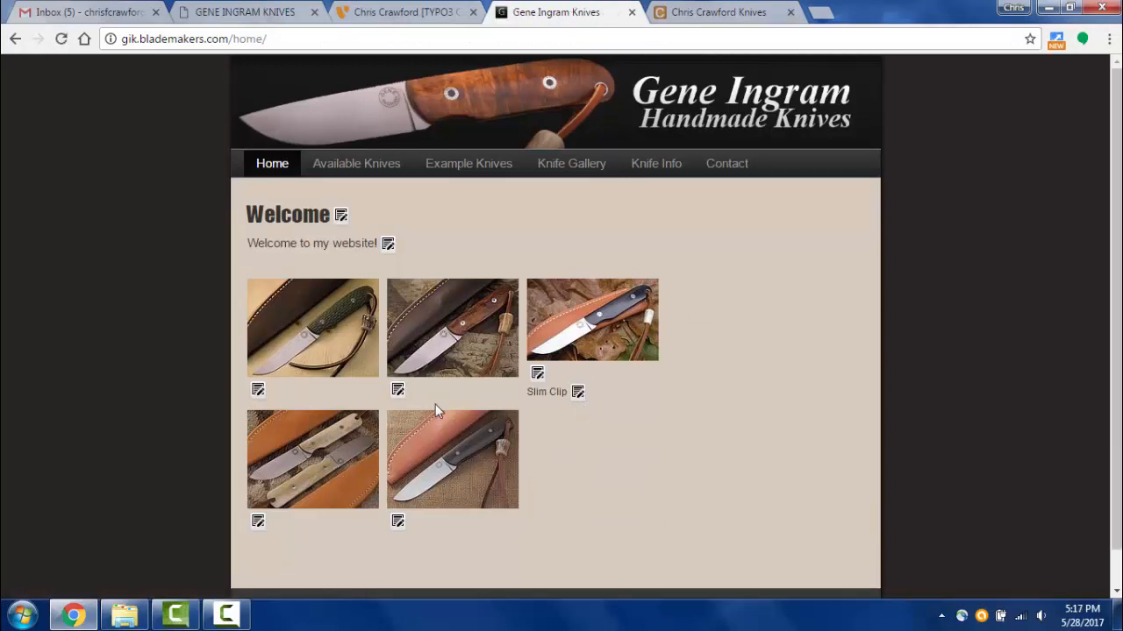
click(373, 19)
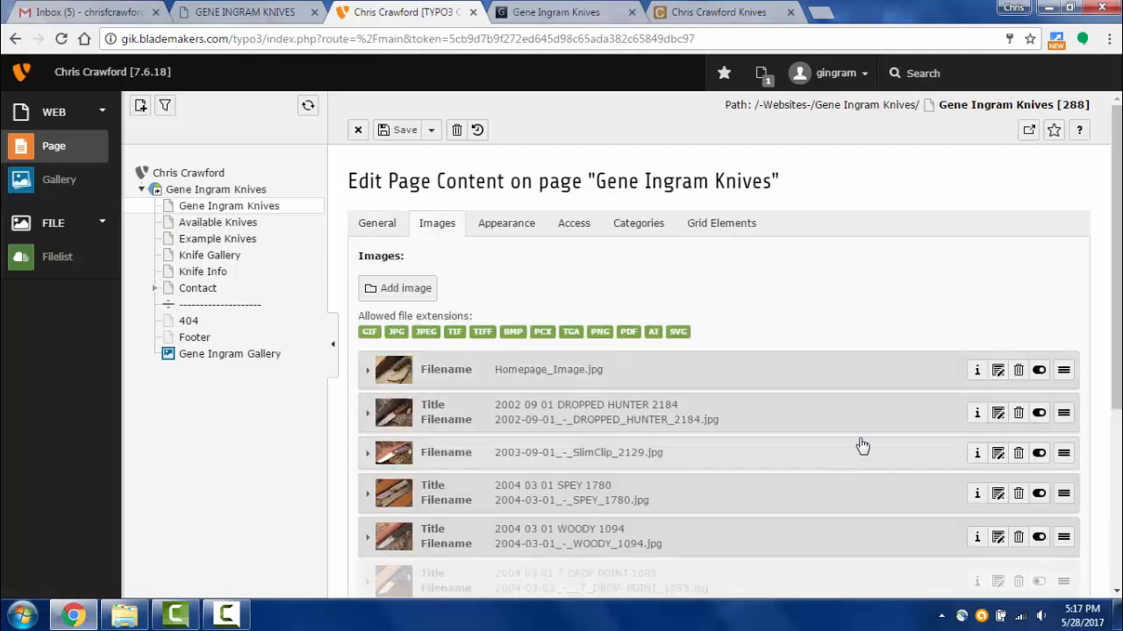
scroll(860, 446, down, 3)
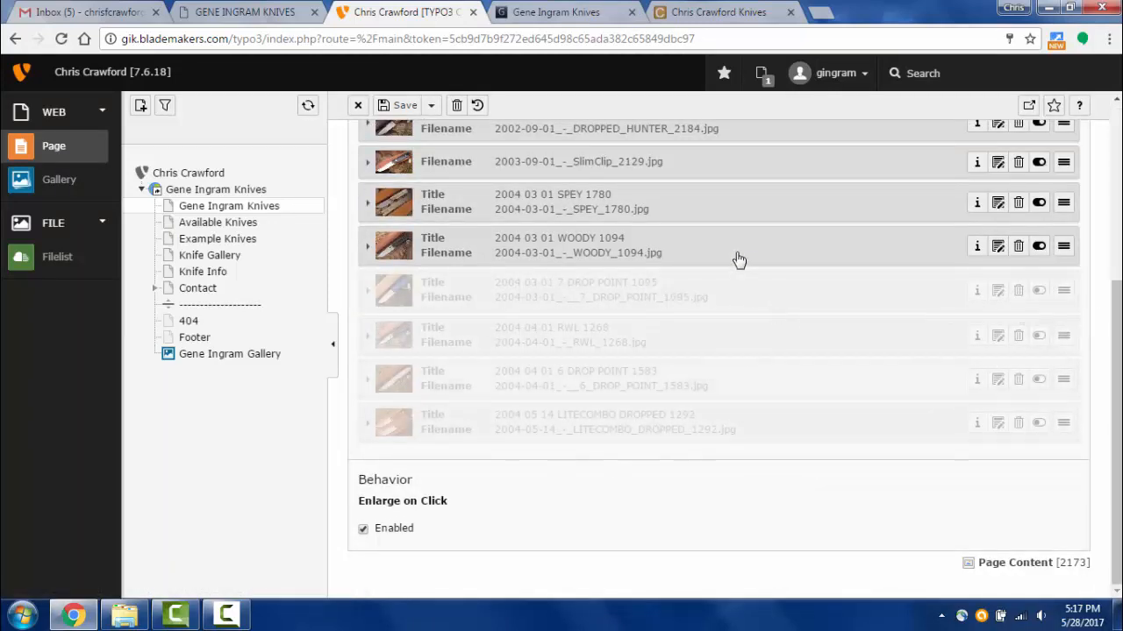
scroll(646, 306, up, 4)
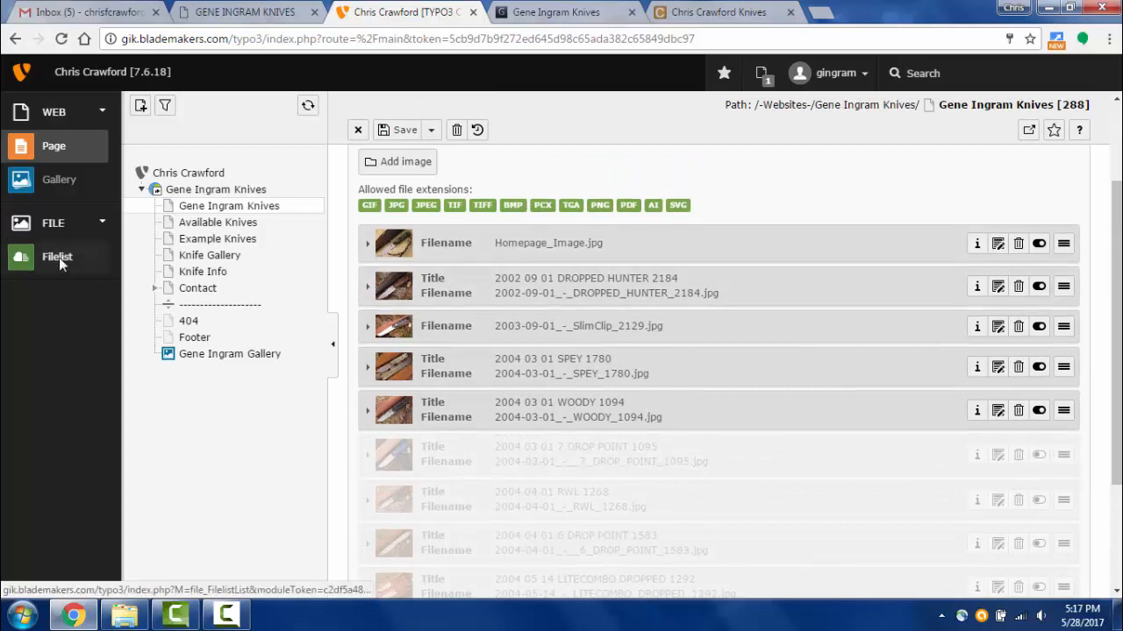
click(59, 257)
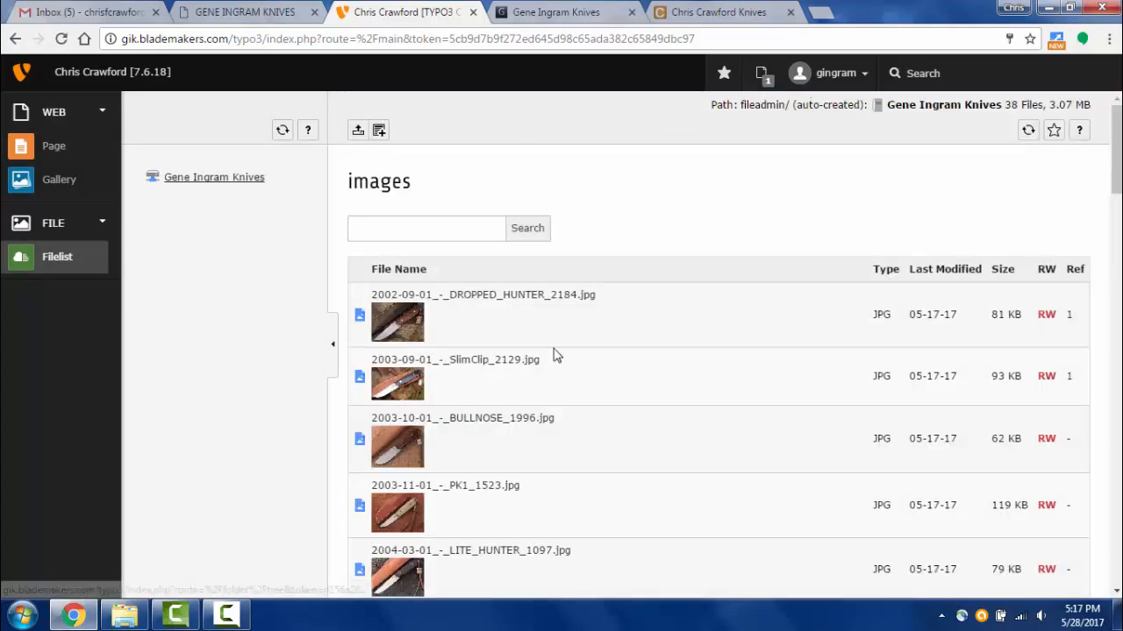
click(53, 146)
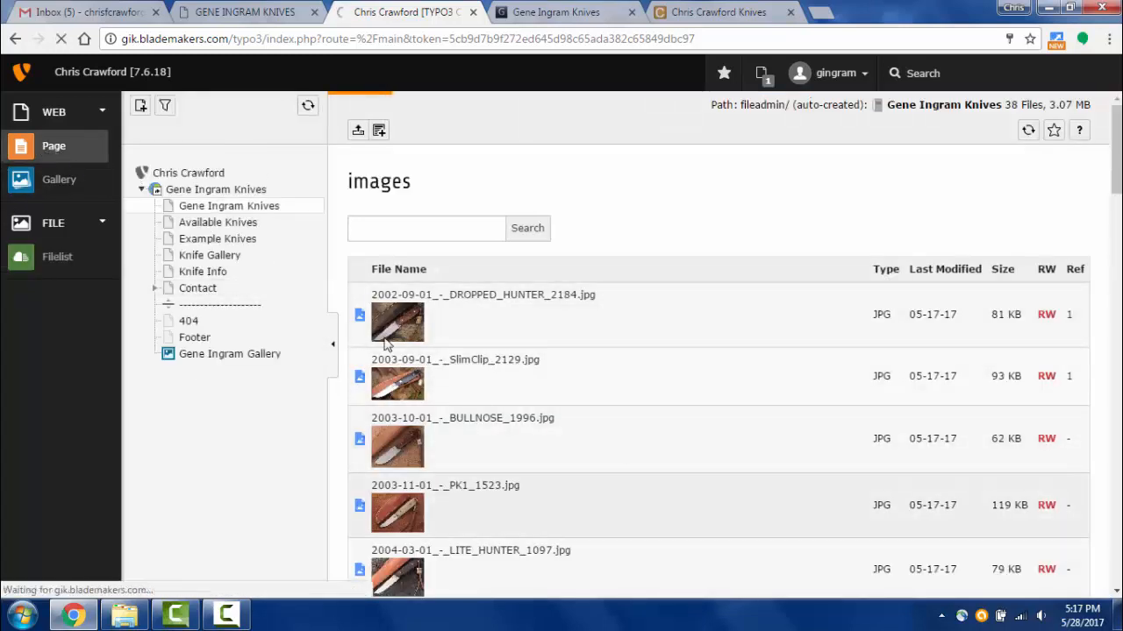
scroll(1011, 487, down, 1)
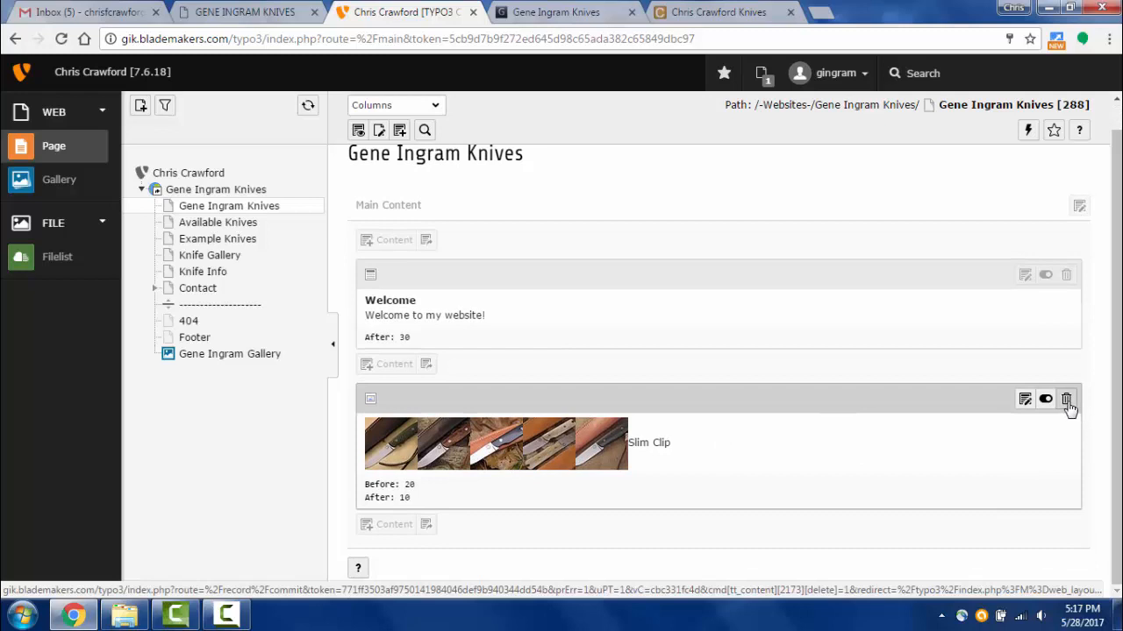
click(505, 424)
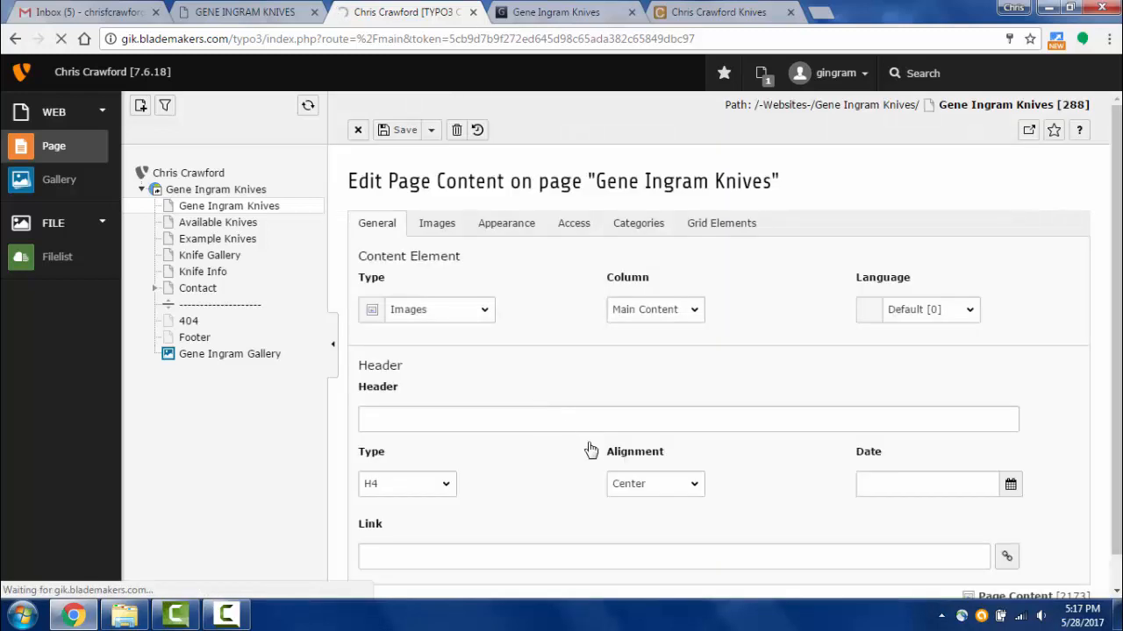
- Delete the 7 DROP POINT 1095, RWL 1268 and WOODY 1094 gallery images
scroll(591, 450, down, 3)
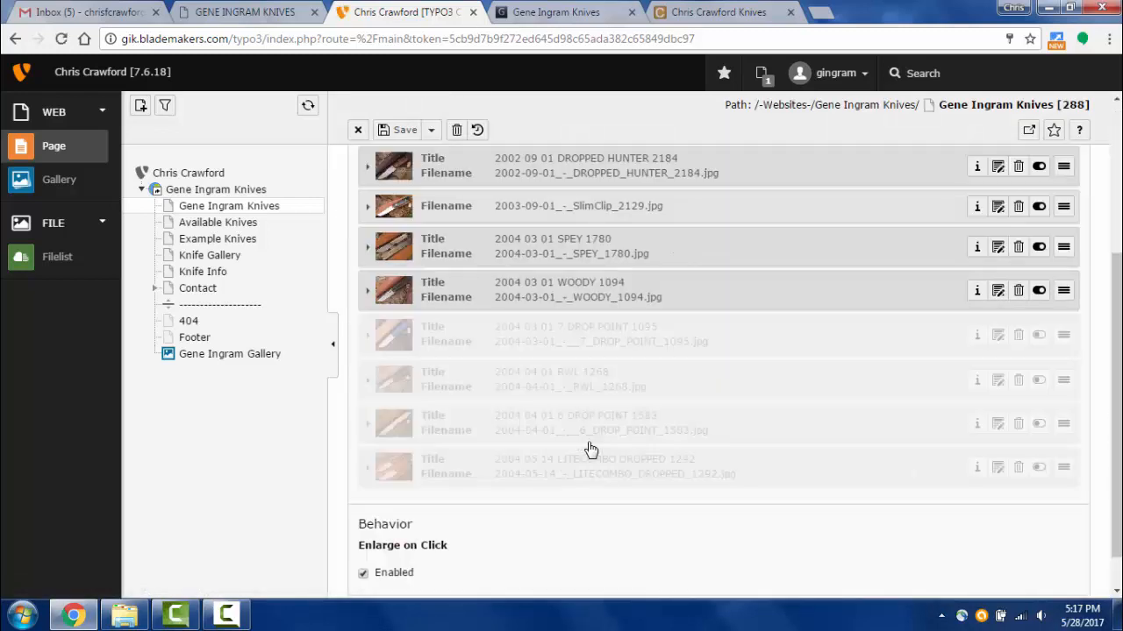
click(1017, 340)
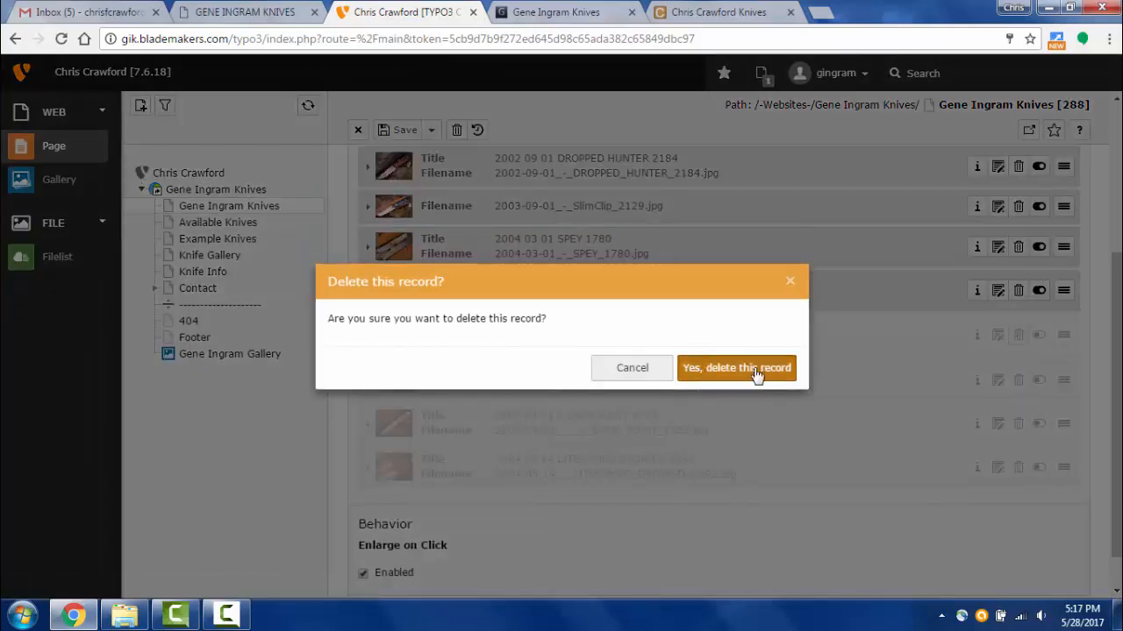
click(756, 373)
click(1017, 340)
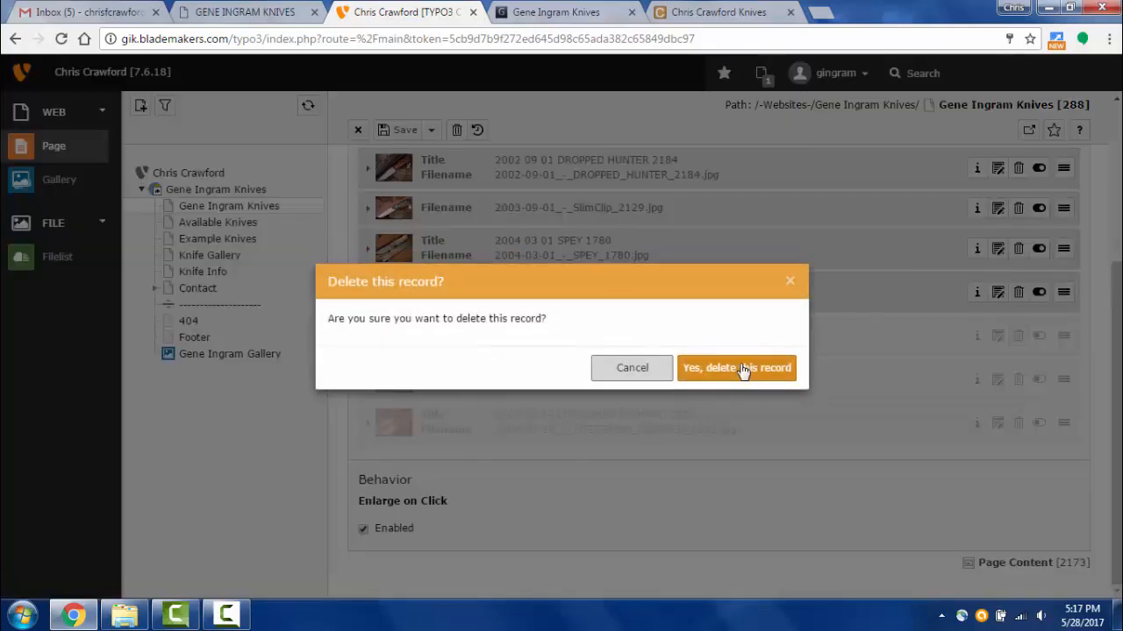
click(750, 371)
click(1019, 340)
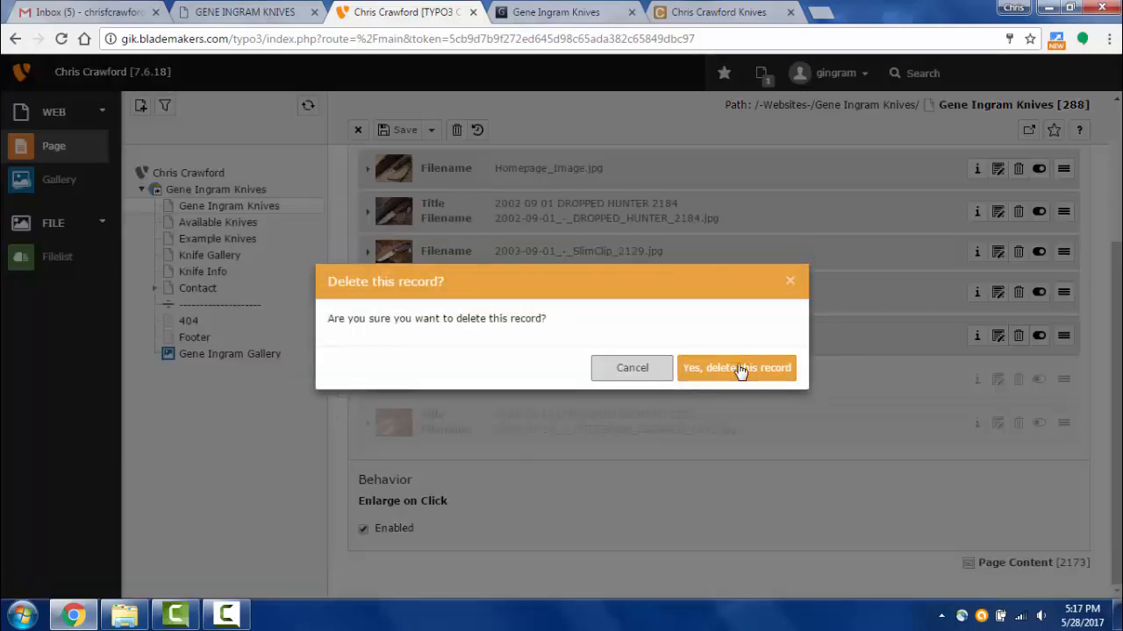
click(745, 369)
- Delete SPEY, SlimClip, DROPPED HUNTER, 6 DROP POINT and LITECOMBO images, then save and view the page
click(1019, 336)
click(777, 369)
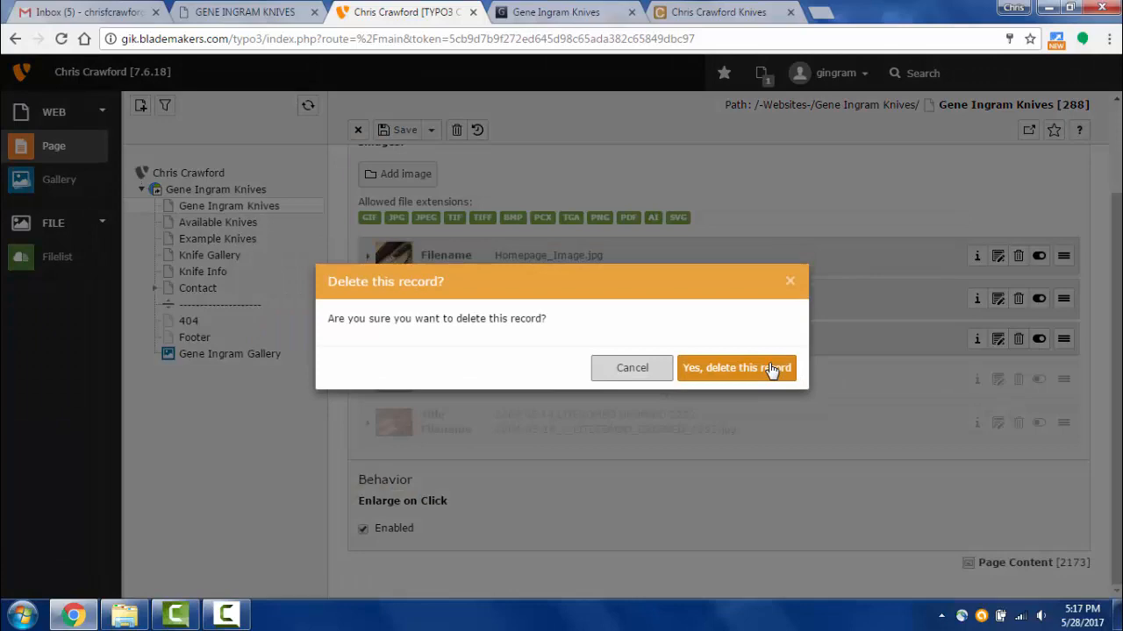
click(771, 368)
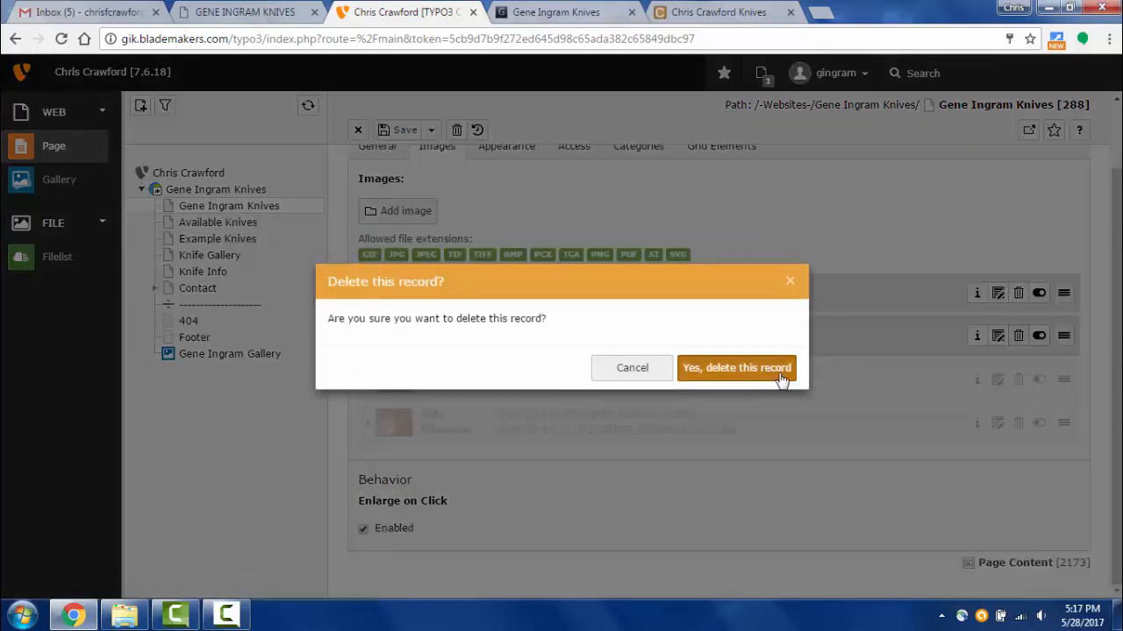
click(779, 372)
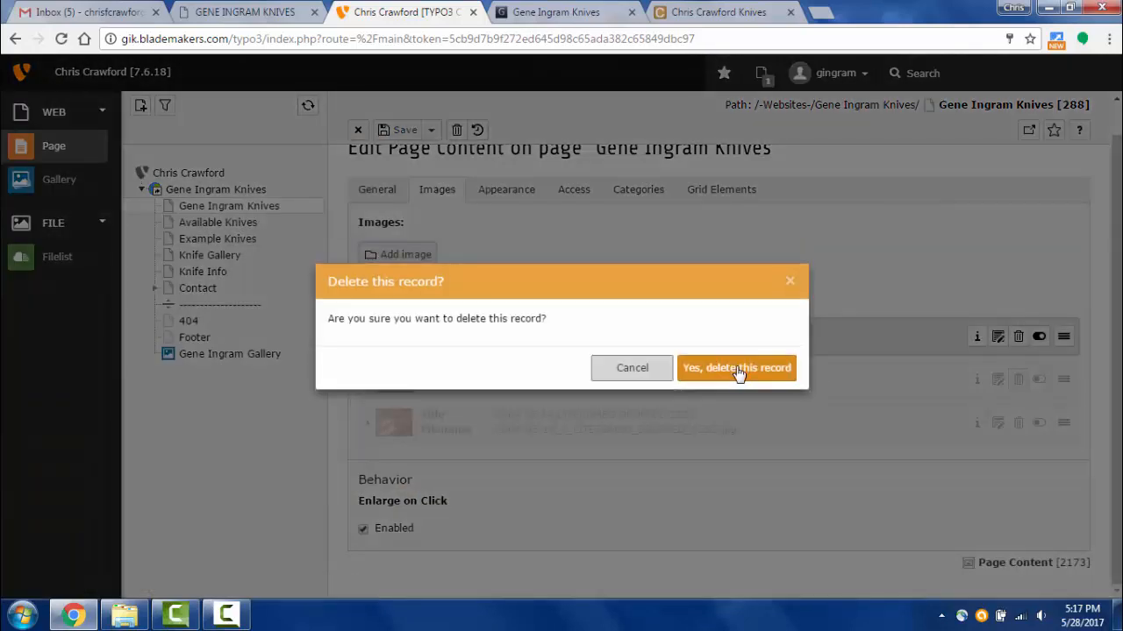
click(744, 372)
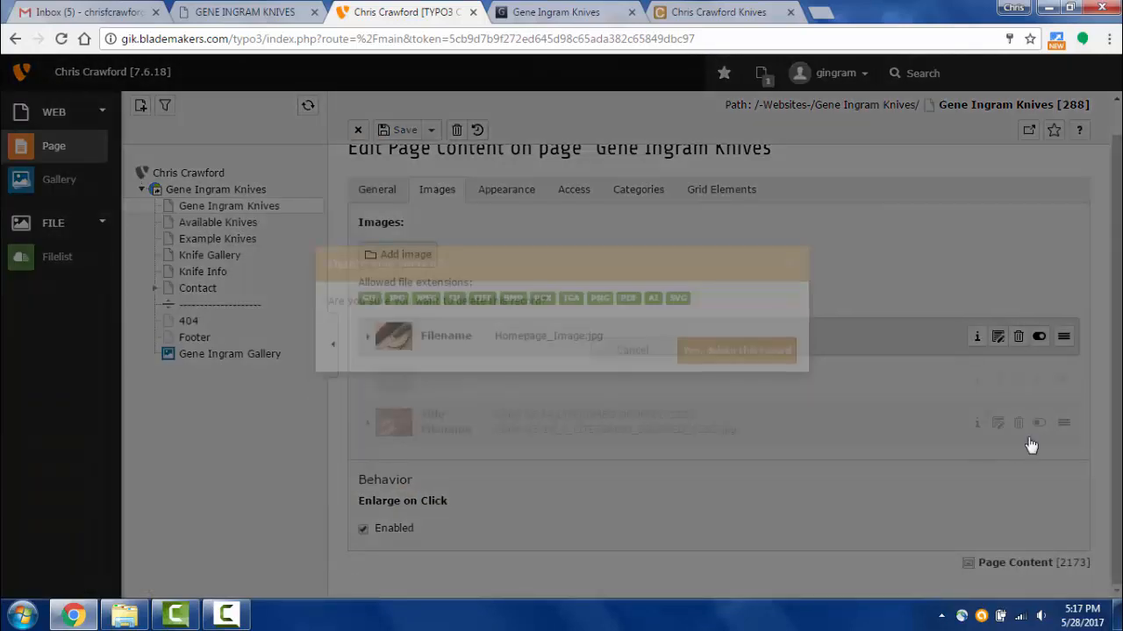
click(1032, 413)
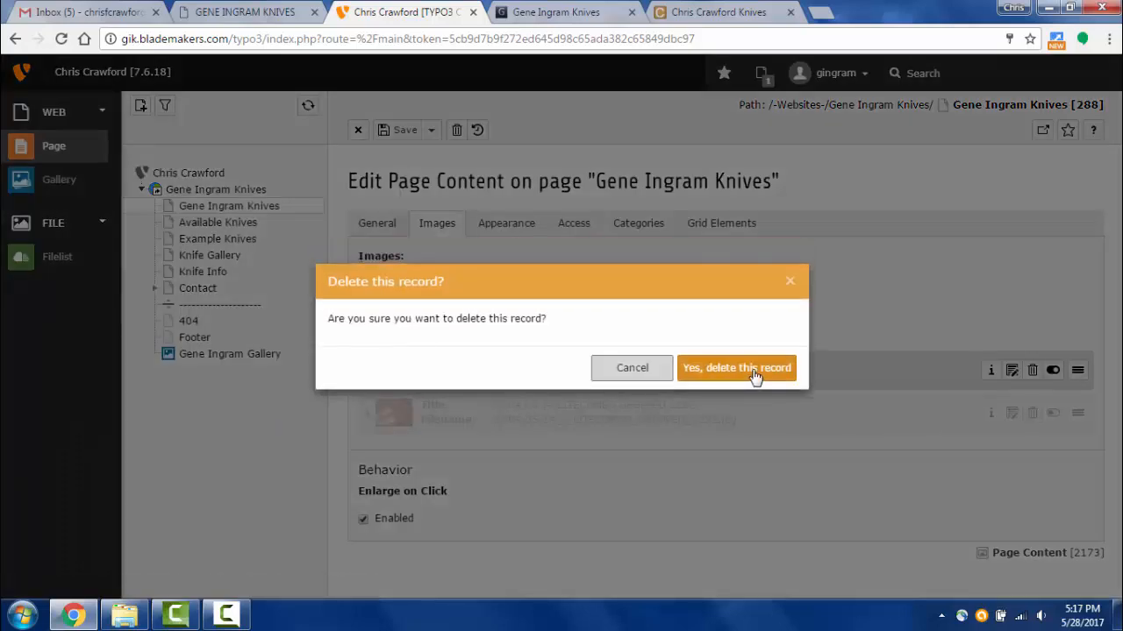
click(750, 373)
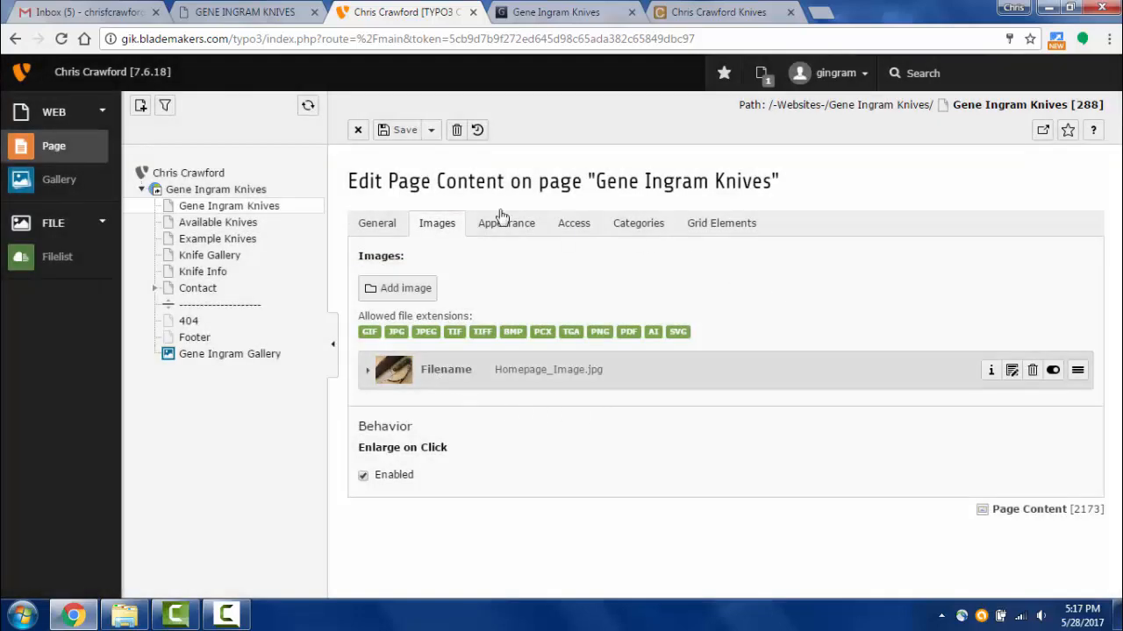
click(431, 130)
click(415, 157)
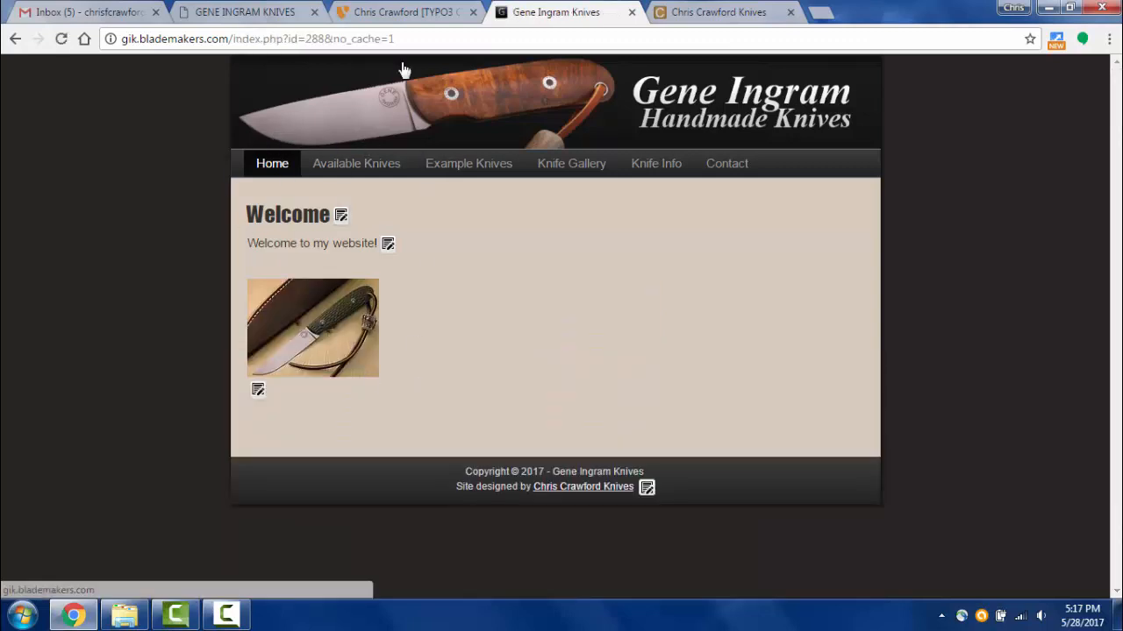
- Load the old Gene Ingram Knives site's home page, then go back to the TYPO3 editor
click(218, 16)
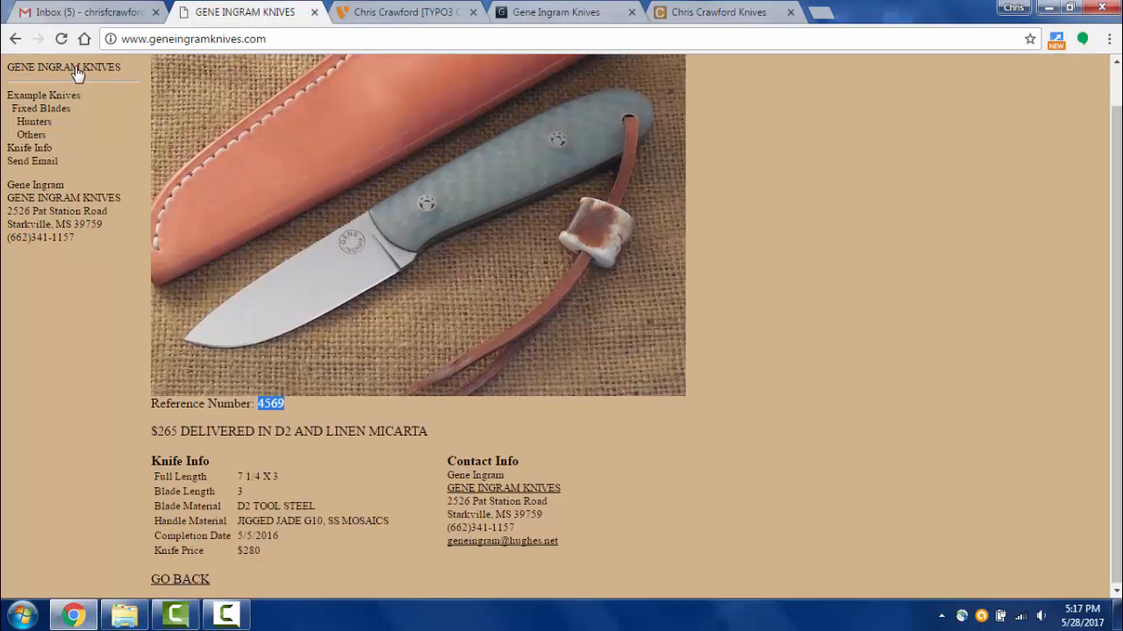
click(71, 69)
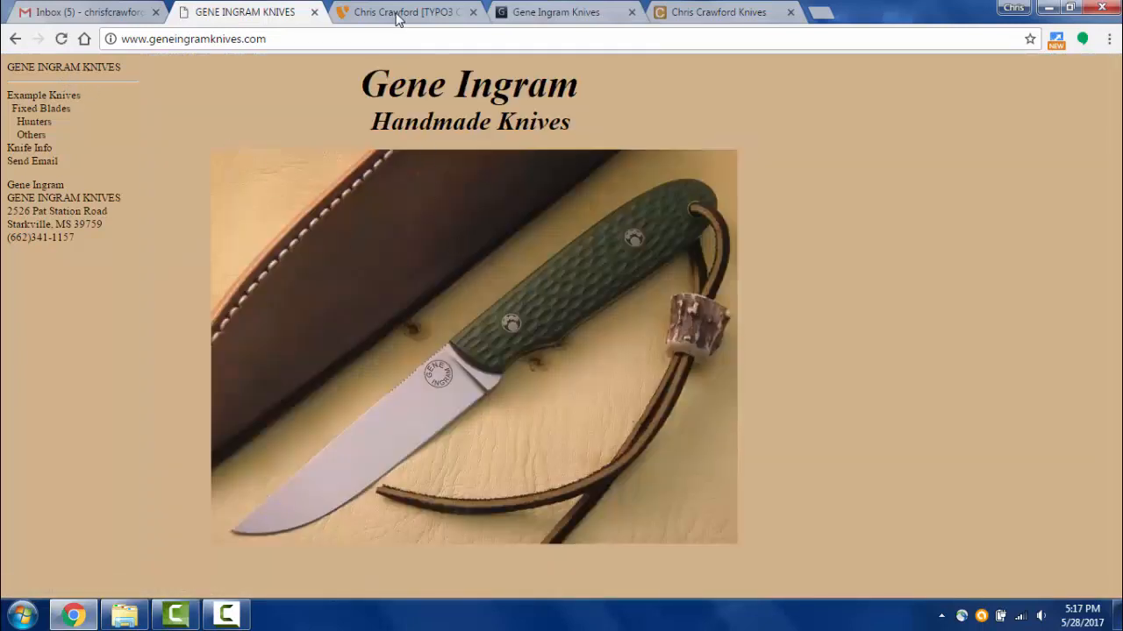
click(397, 14)
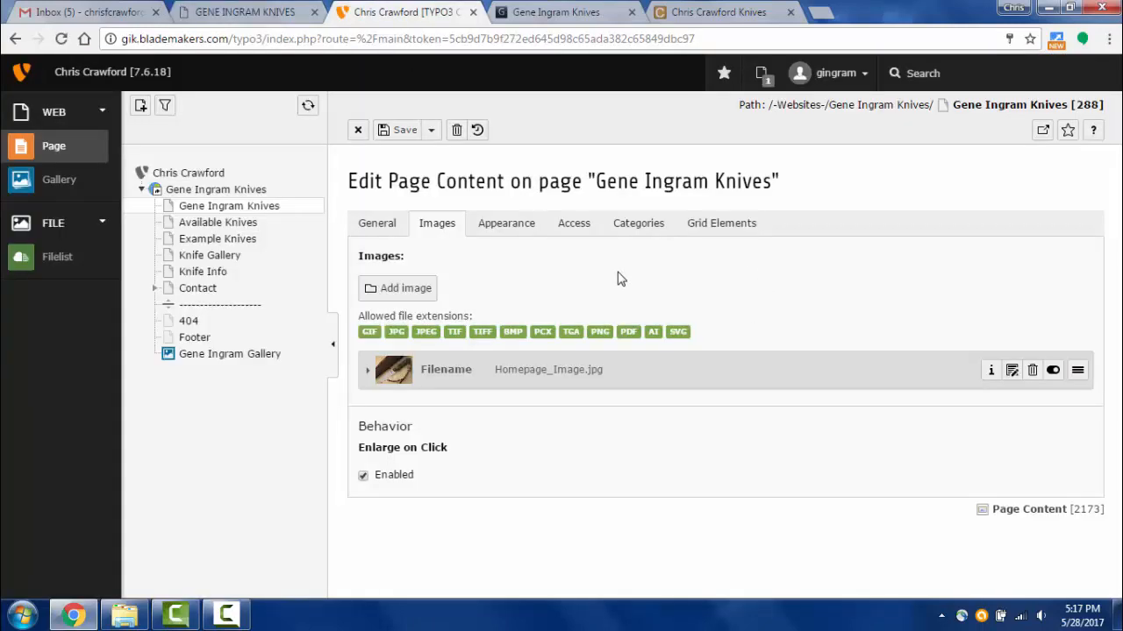
- Clear the 160 px image width under Appearance, then save and view the live homepage
click(562, 14)
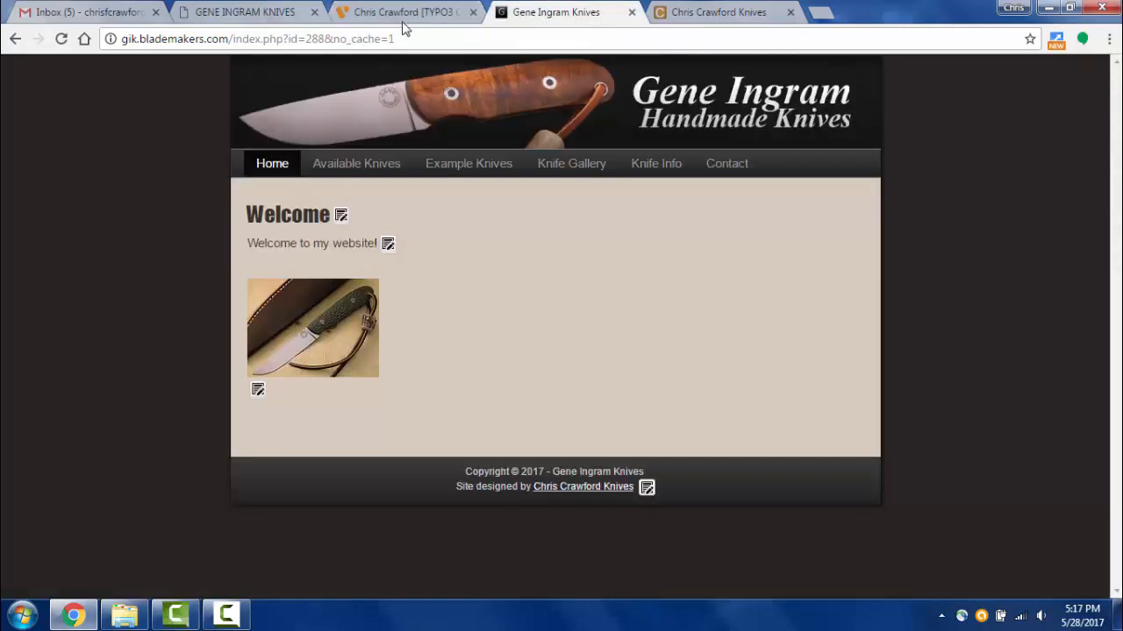
click(408, 15)
click(507, 225)
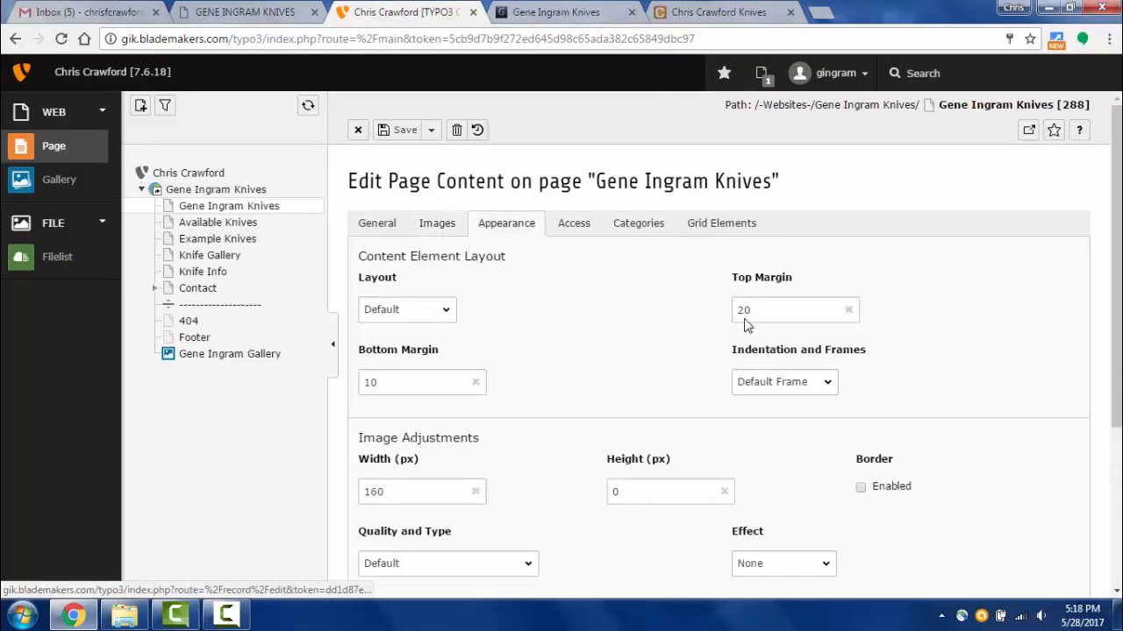
scroll(529, 385, down, 2)
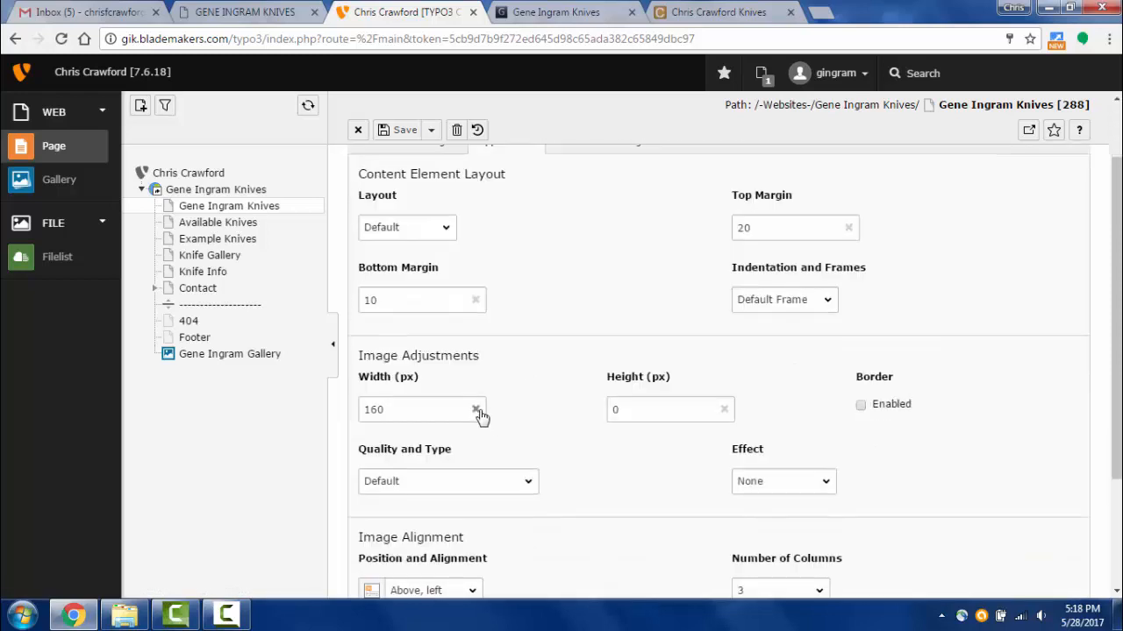
click(477, 410)
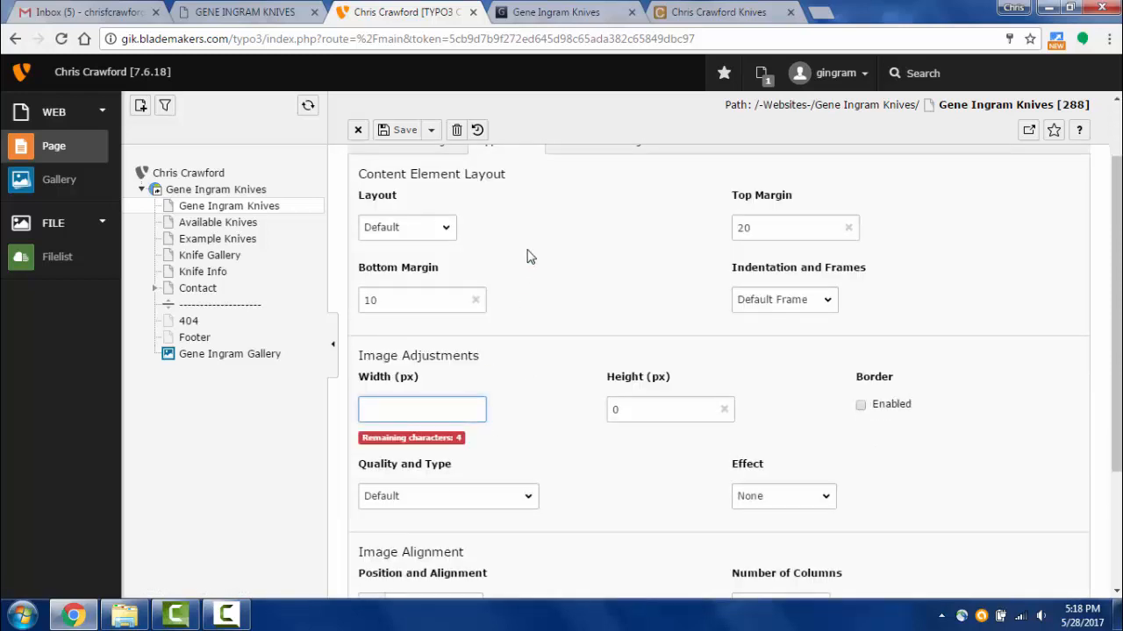
click(431, 130)
click(439, 156)
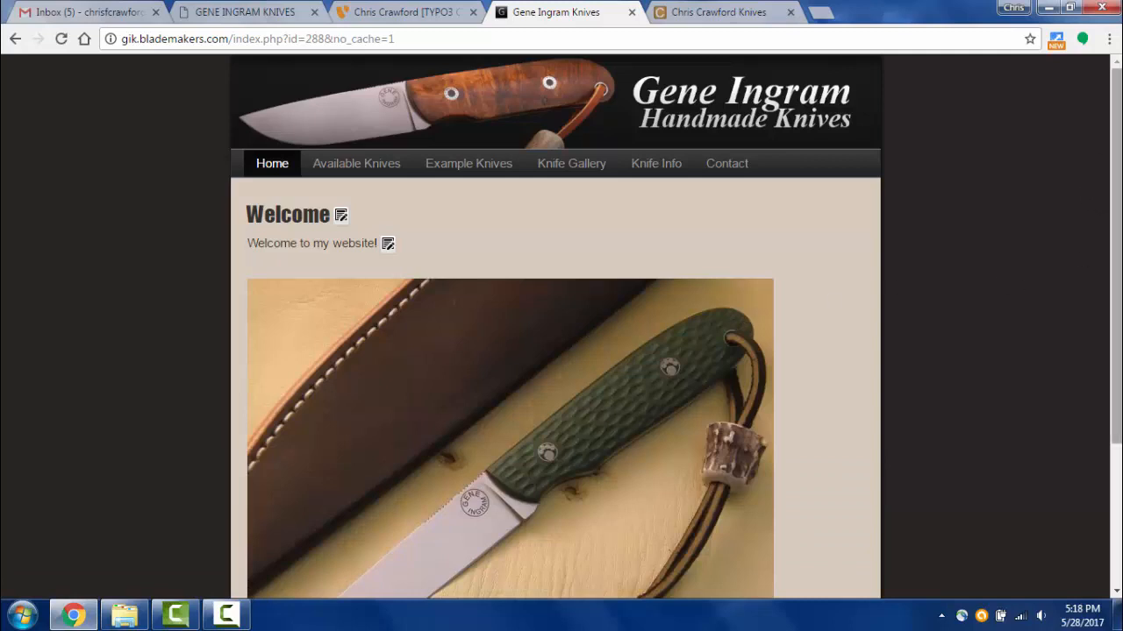
click(1070, 7)
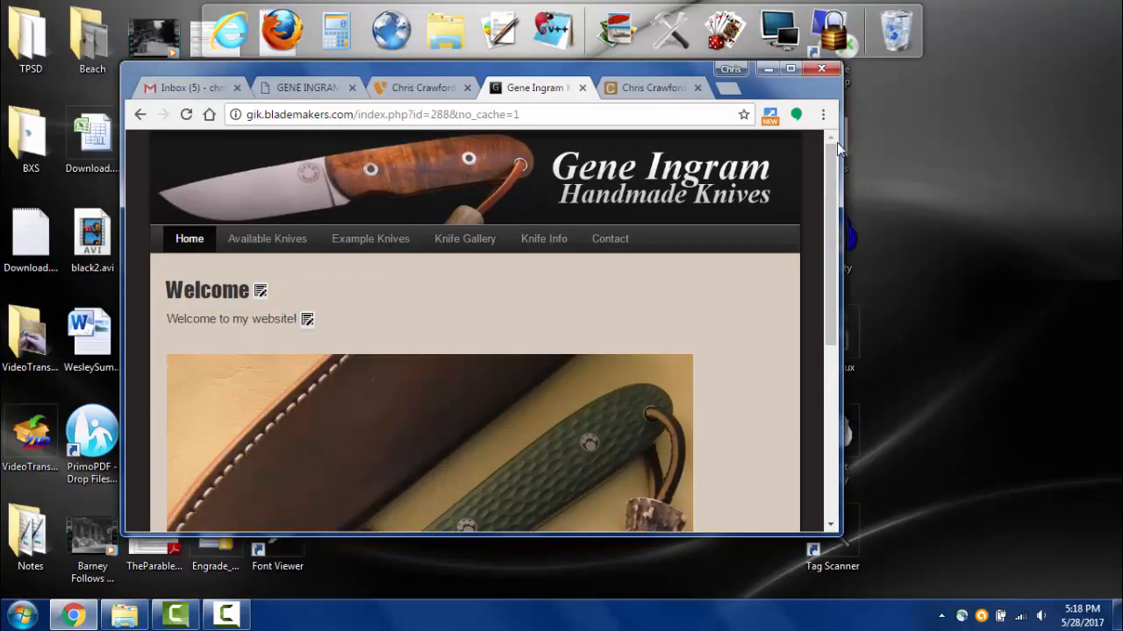
- Check the live homepage in a narrowed browser window, then maximize and return to the image editor
drag(837, 142, 862, 211)
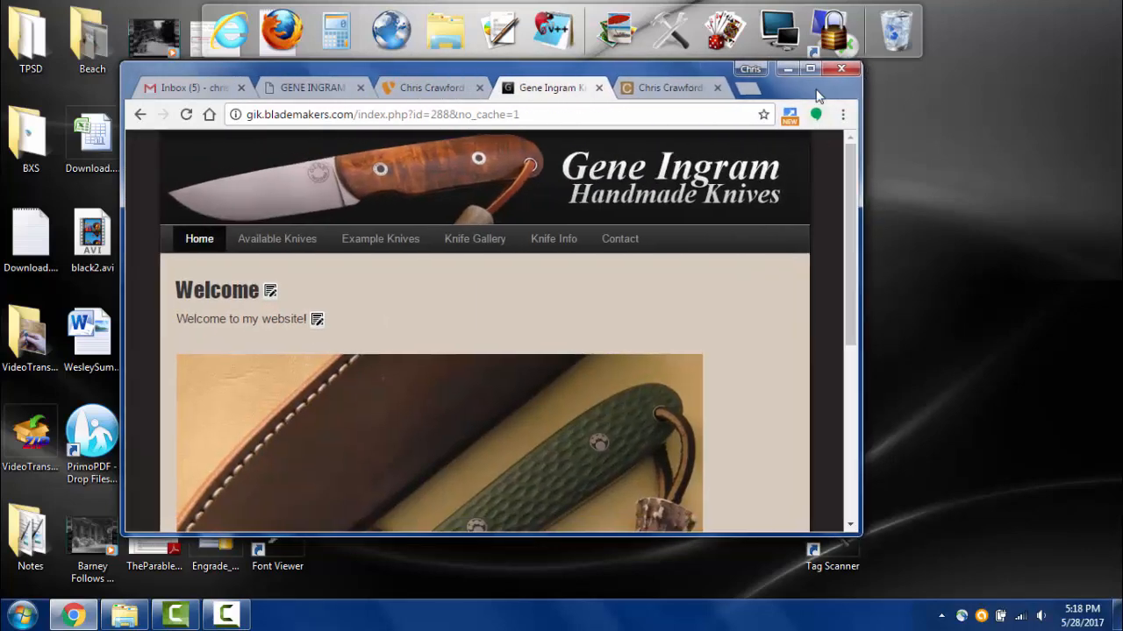
click(809, 71)
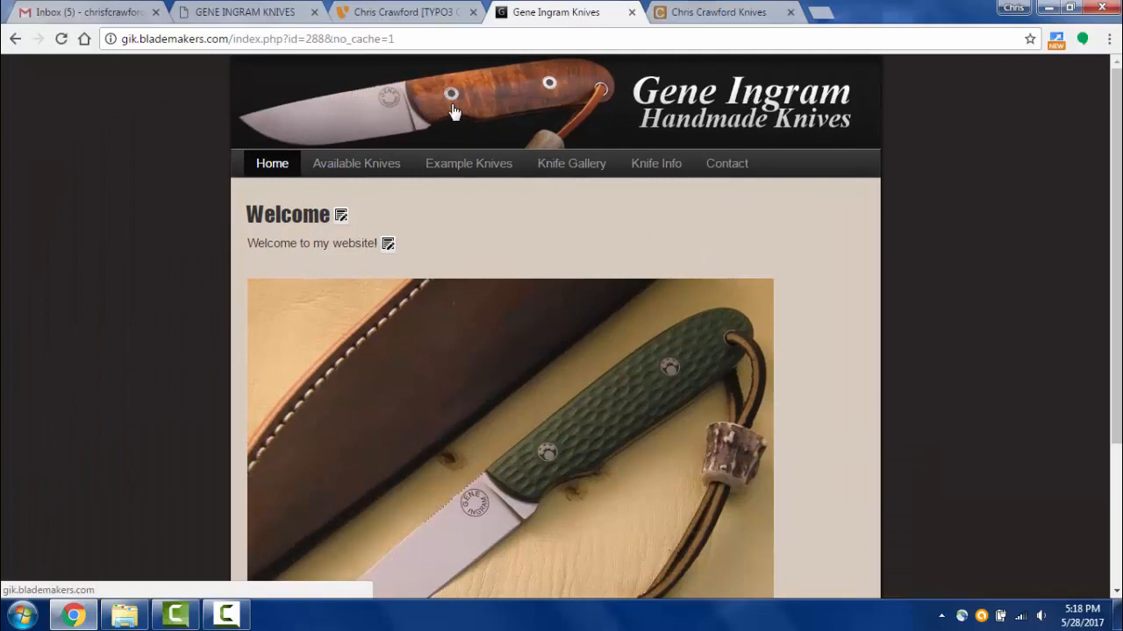
scroll(569, 336, down, 2)
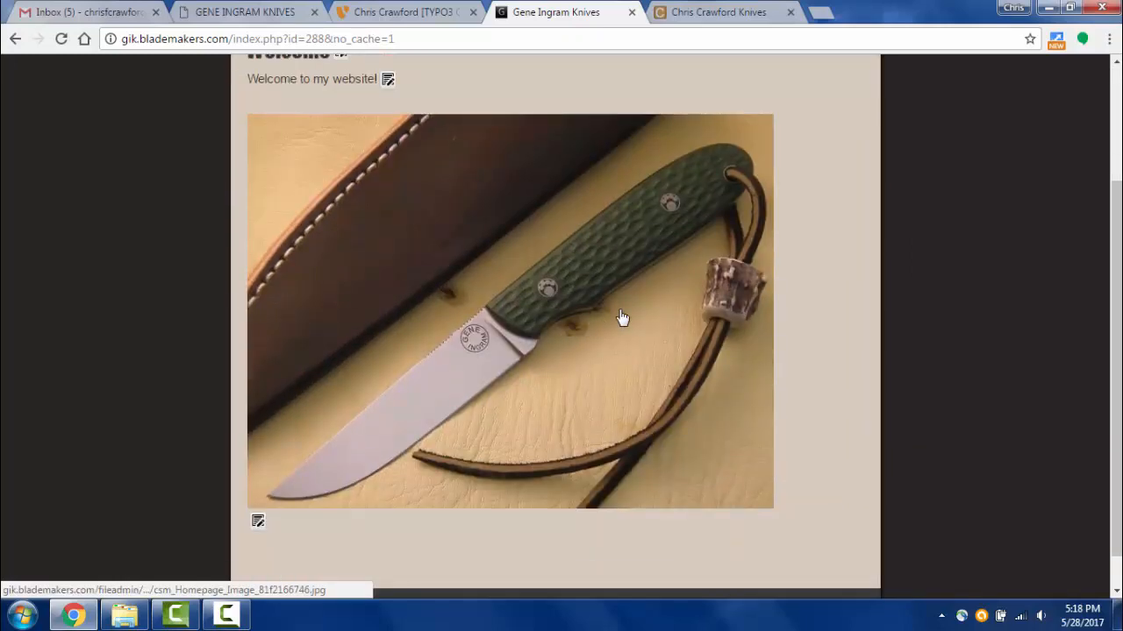
scroll(466, 271, up, 1)
click(375, 12)
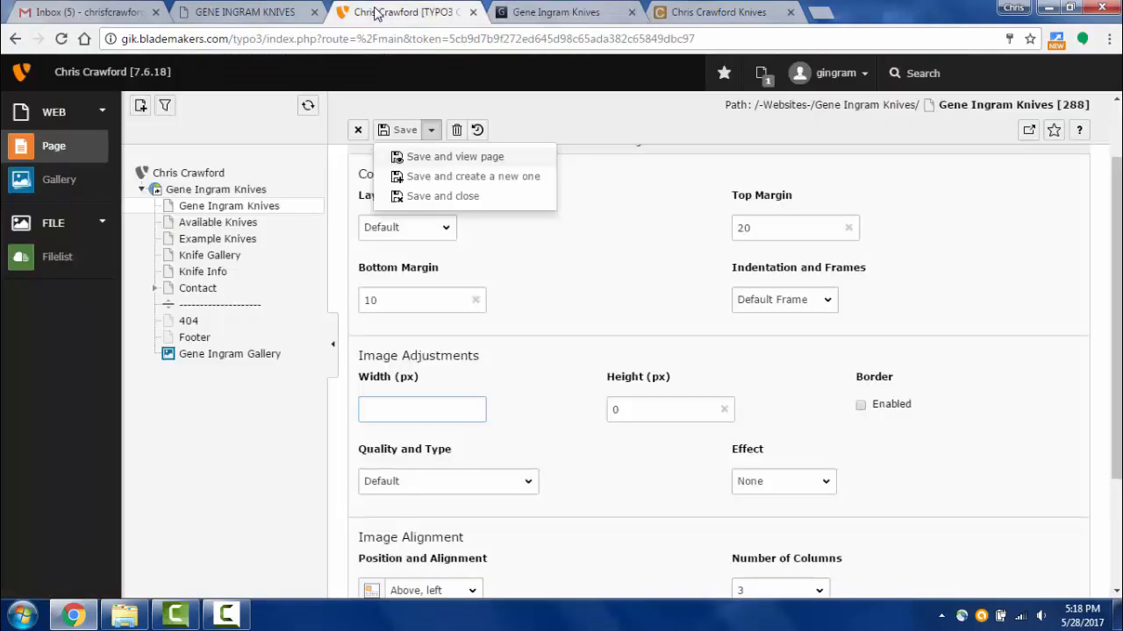
scroll(588, 307, down, 2)
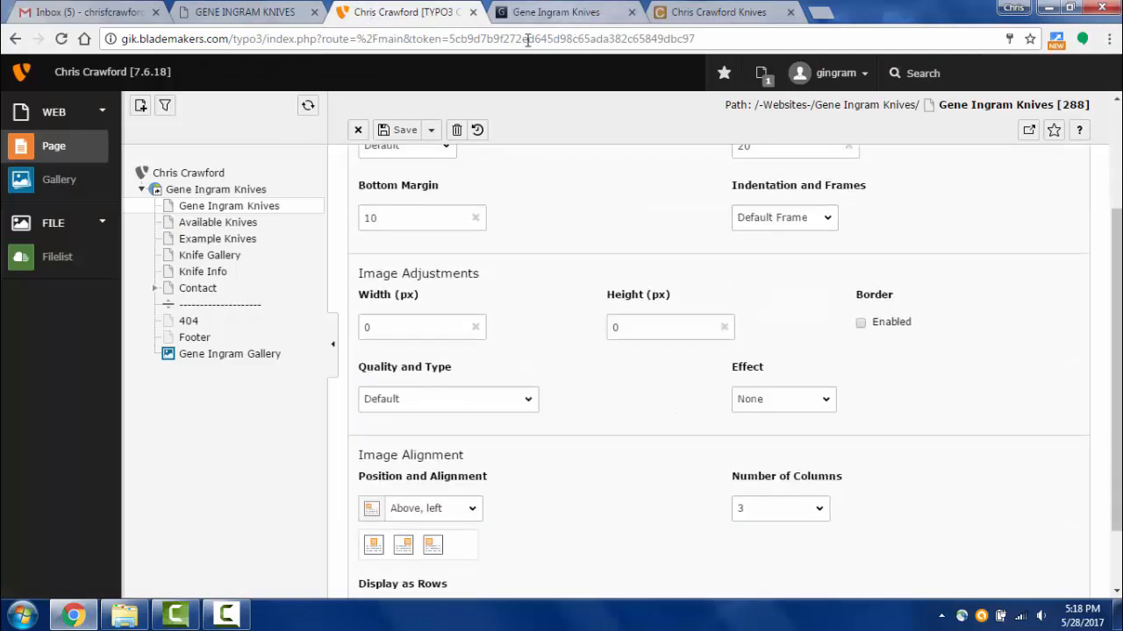
click(556, 13)
scroll(446, 356, down, 3)
scroll(445, 356, up, 4)
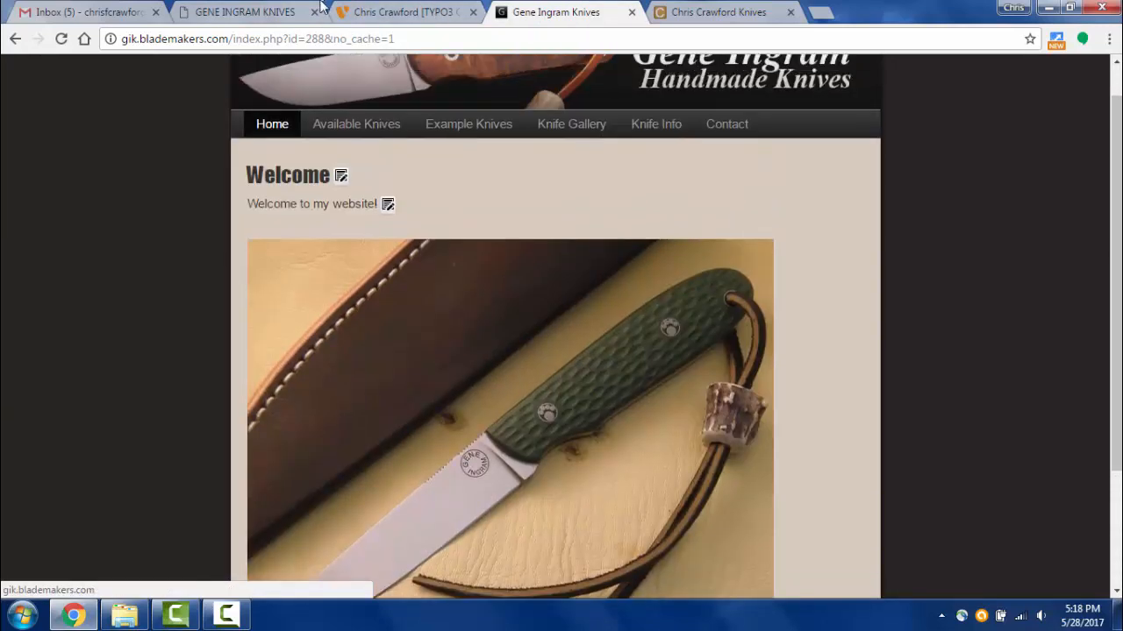
click(423, 14)
scroll(476, 251, up, 2)
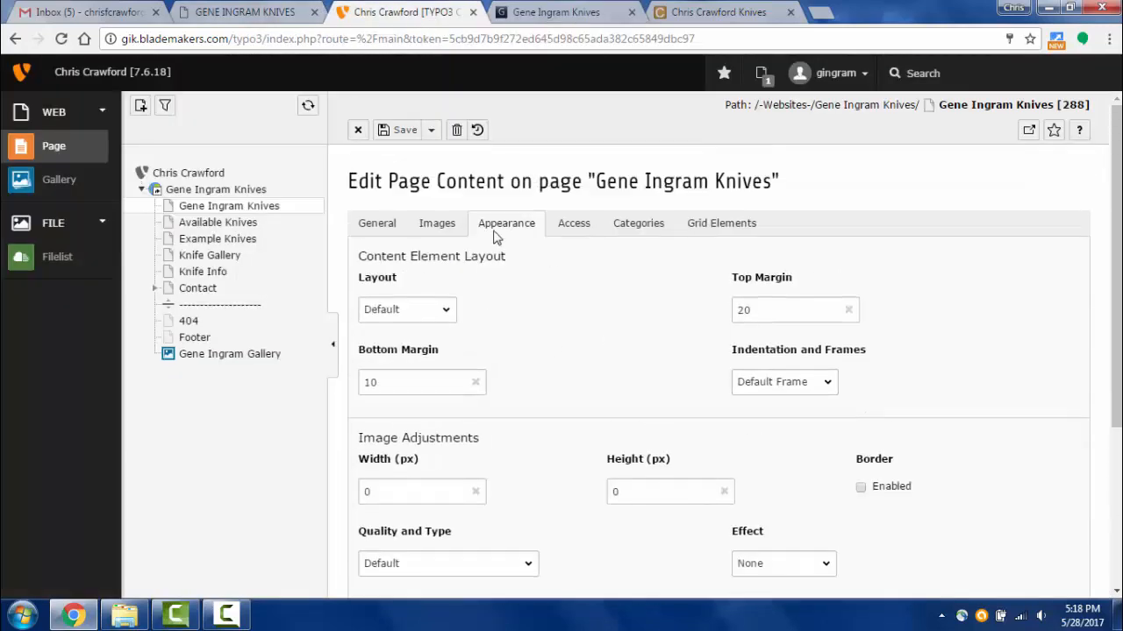
- Set the image to 1 column positioned Above, center, then save and view the live page
scroll(531, 300, down, 3)
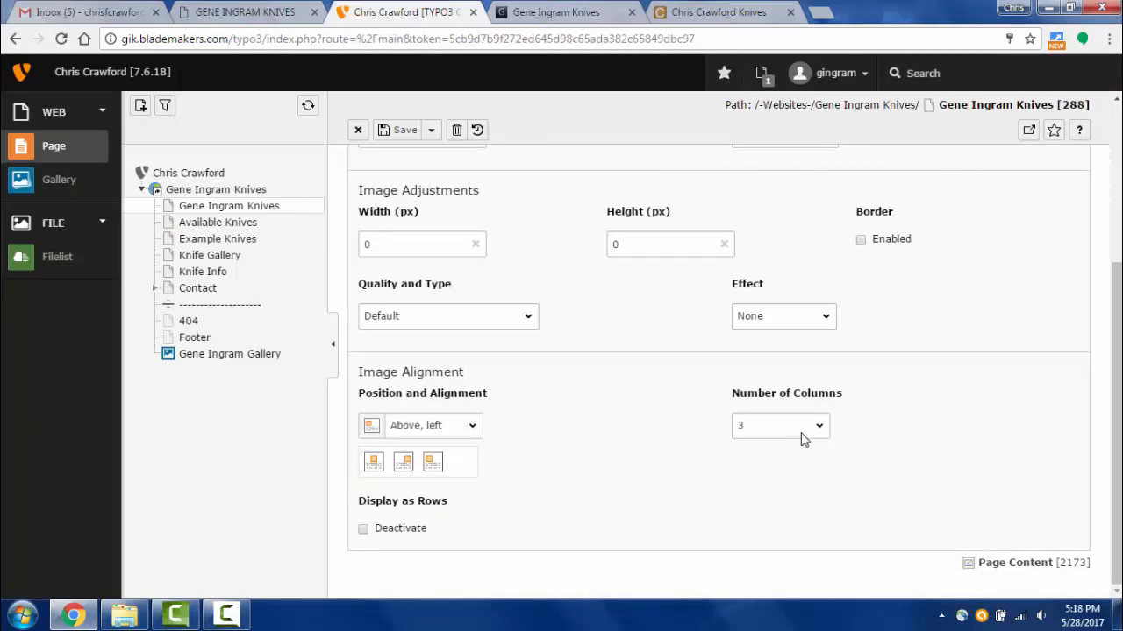
click(745, 442)
click(375, 465)
click(473, 432)
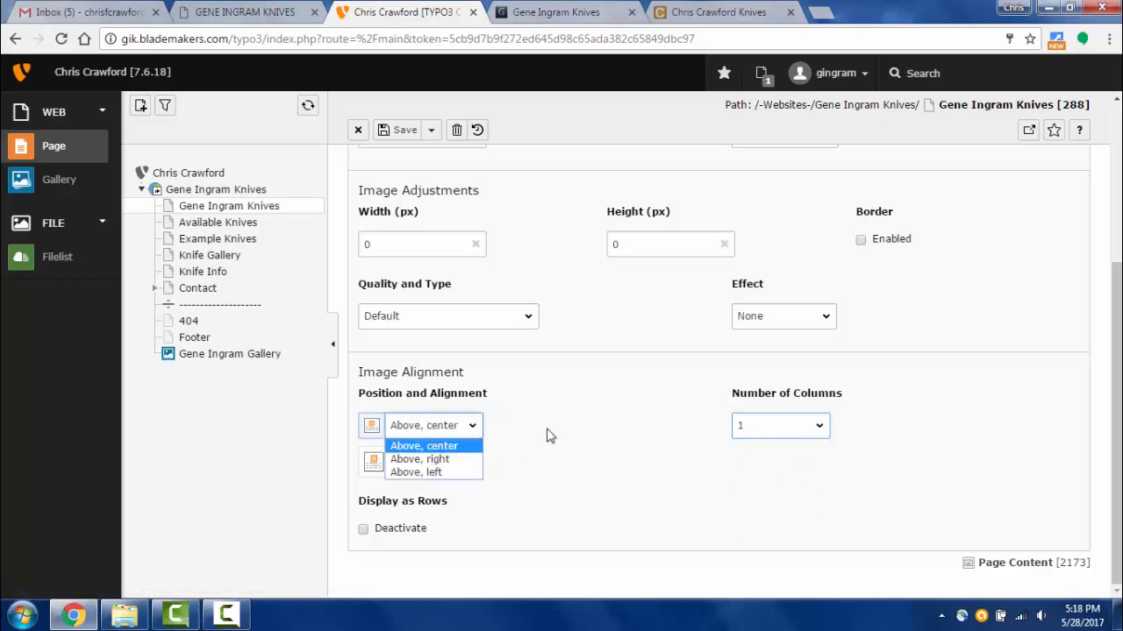
click(548, 430)
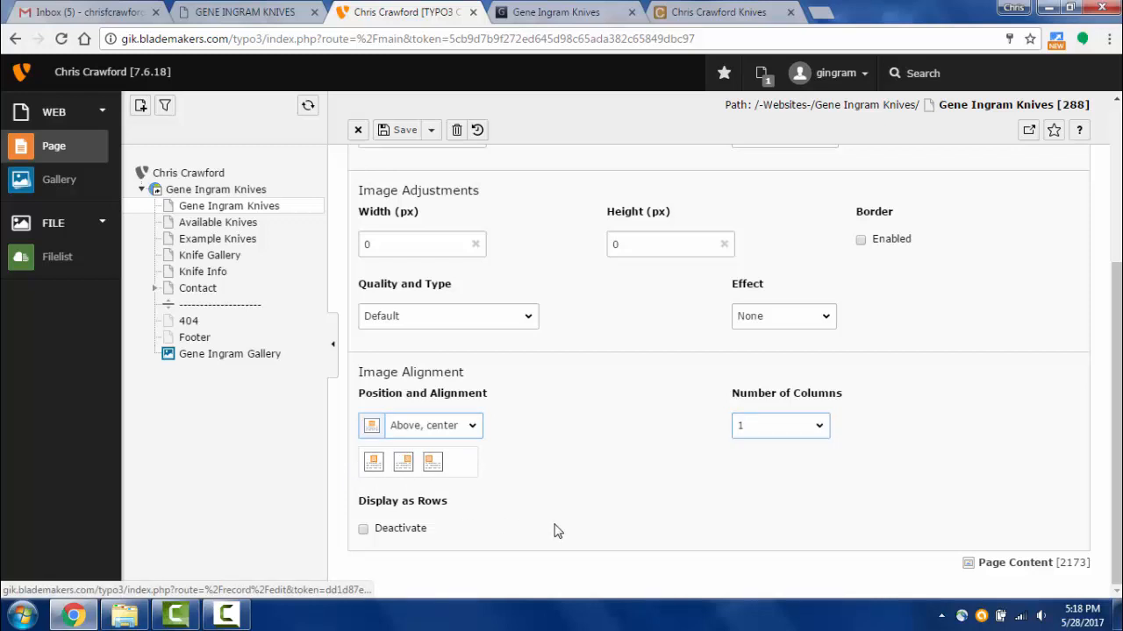
click(430, 132)
click(425, 166)
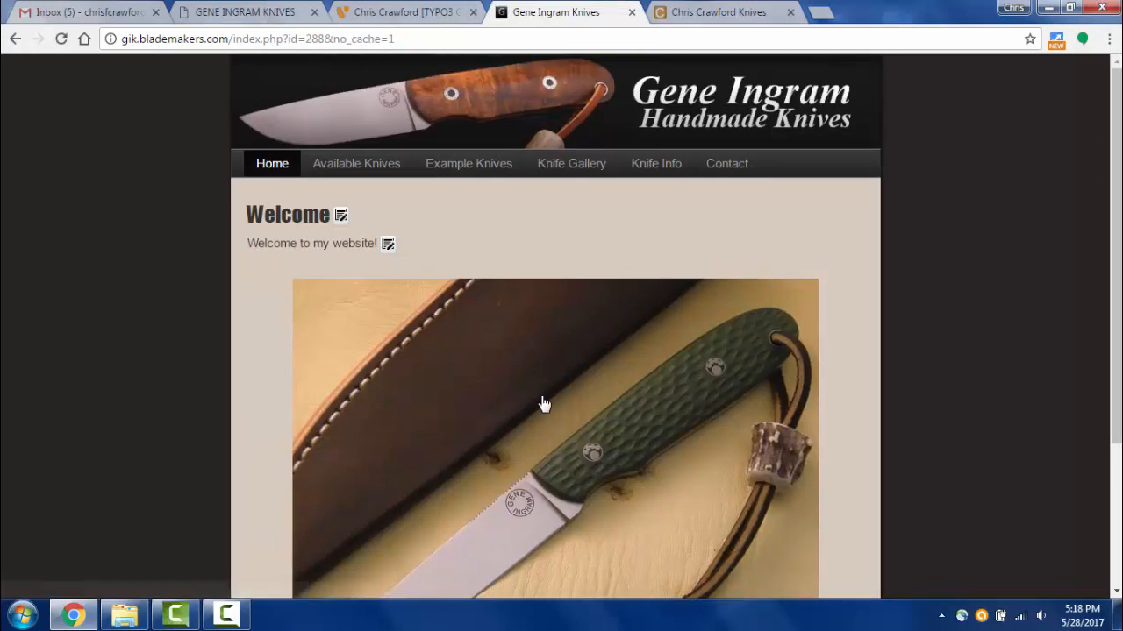
scroll(473, 317, up, 1)
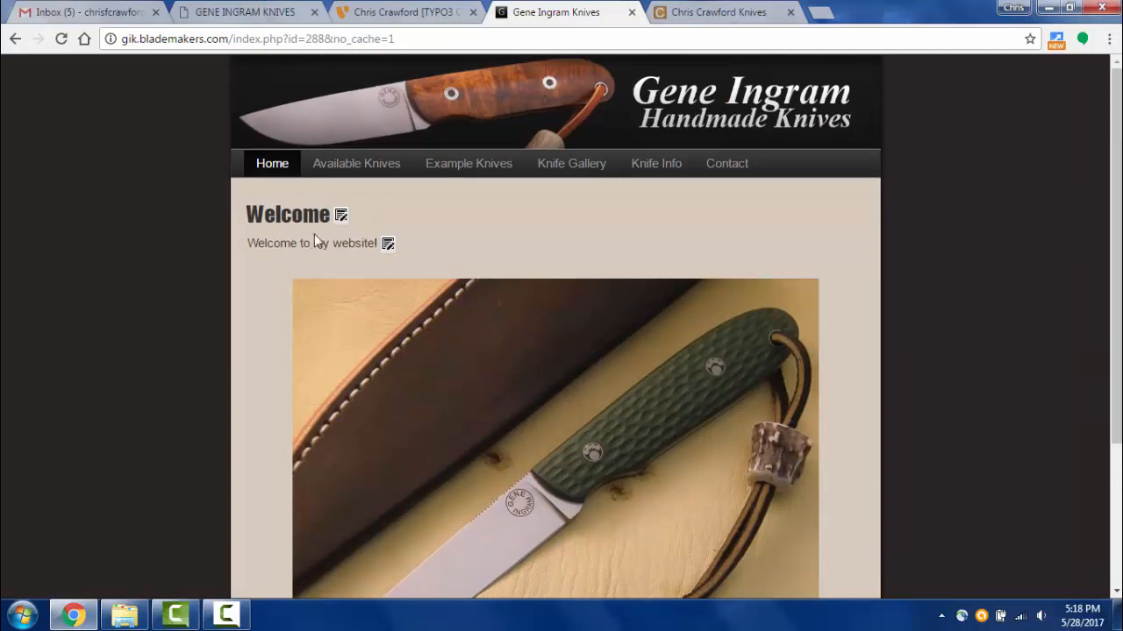
click(429, 15)
- Delete the Welcome text element from the homepage and preview the live page
click(357, 132)
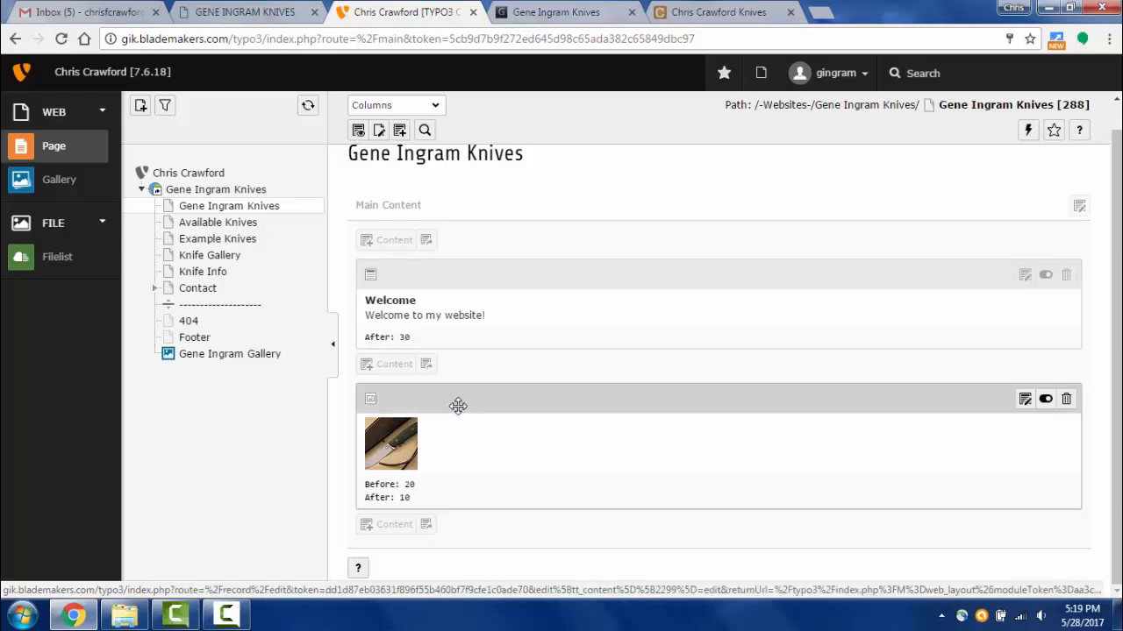
click(1067, 277)
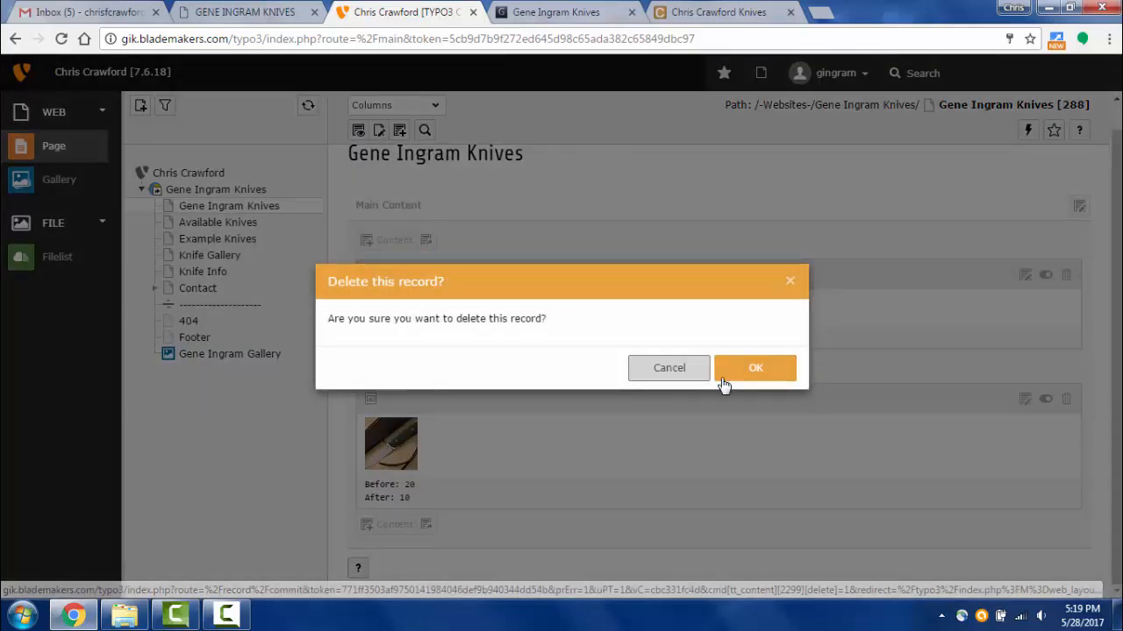
click(753, 372)
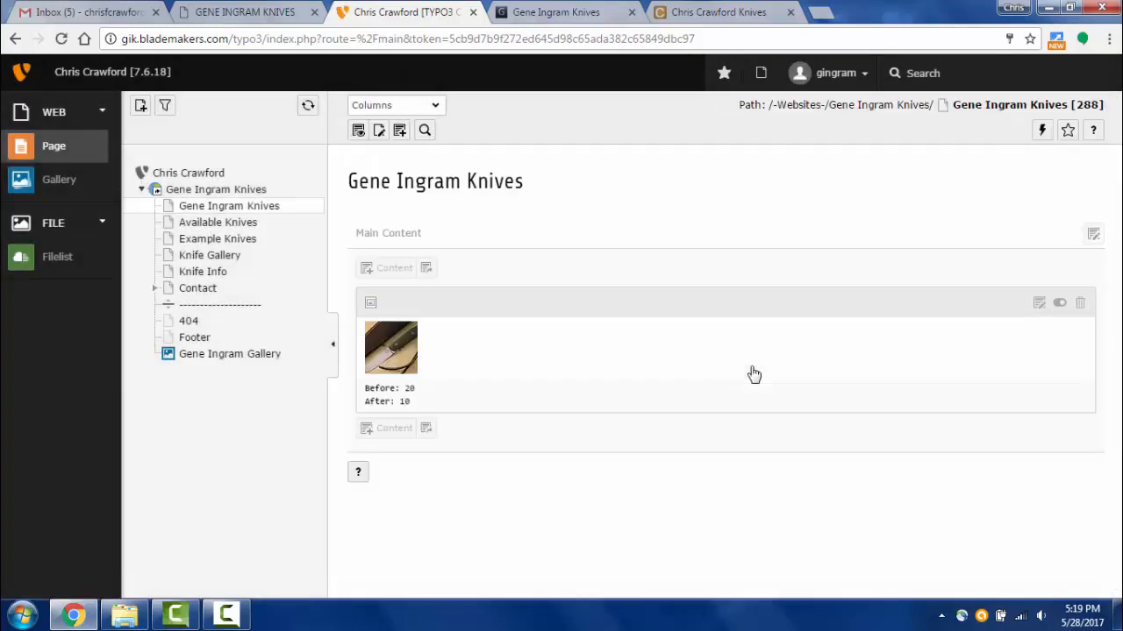
click(358, 130)
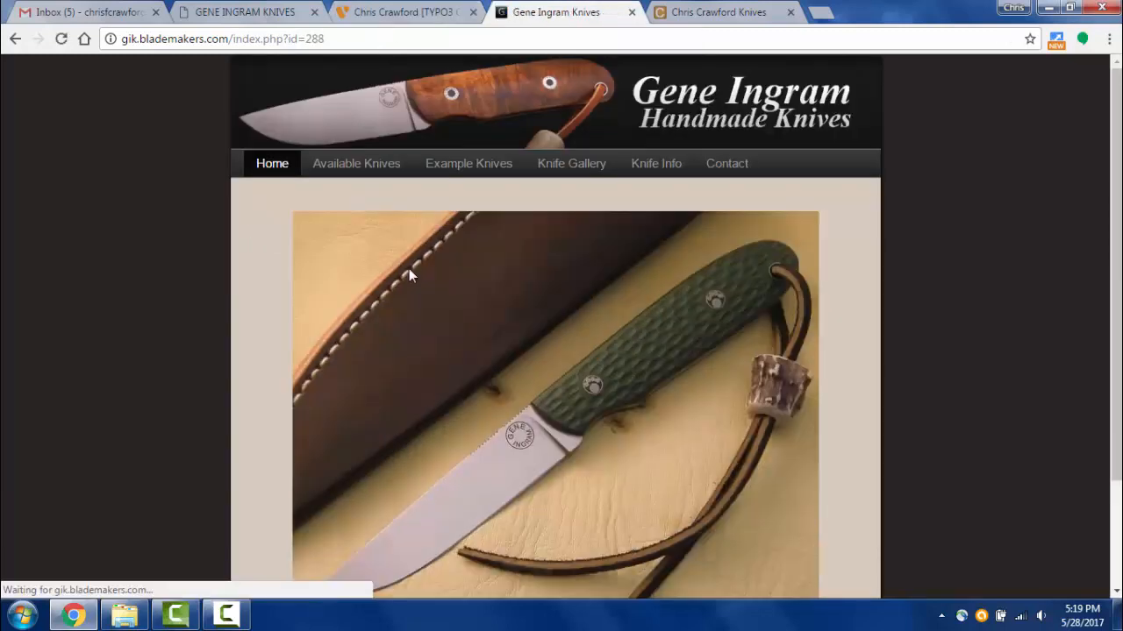
- Go to the Example Knives page from the live site's navigation bar
scroll(412, 290, down, 3)
scroll(420, 317, up, 3)
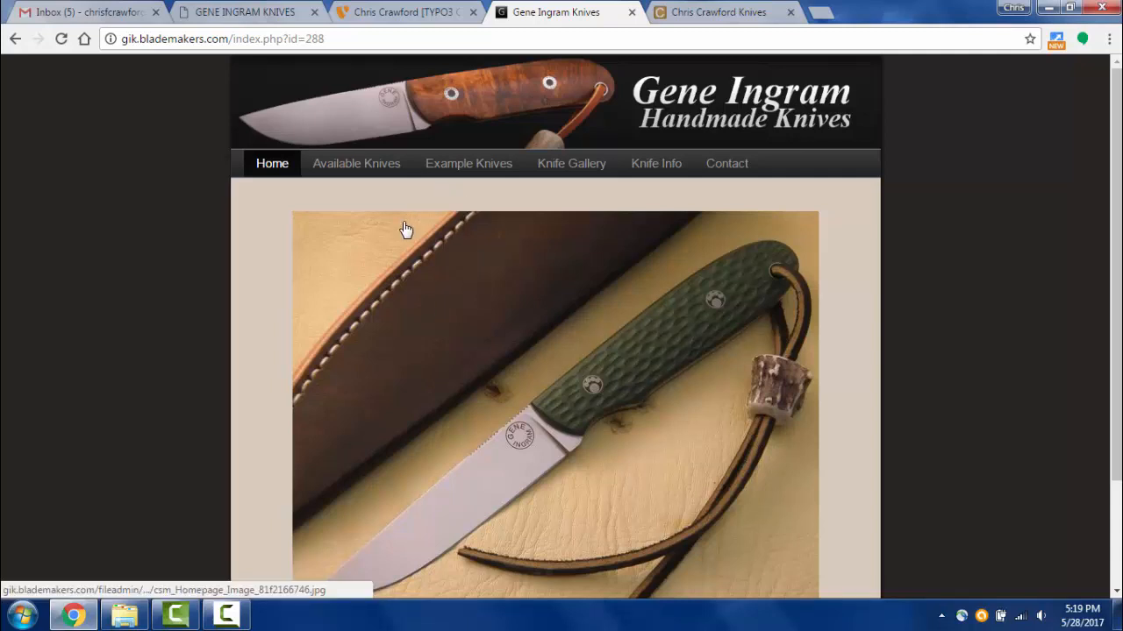
click(456, 173)
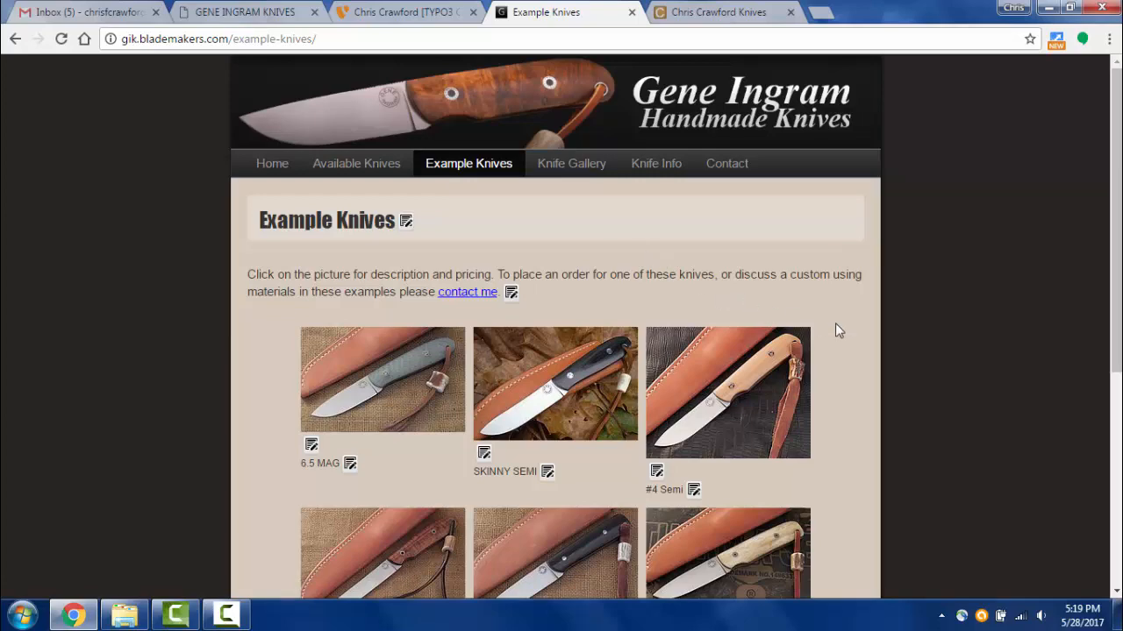
- On the old site, open the Example Knives page and the 6.5 MAG knife detail page
scroll(836, 324, down, 4)
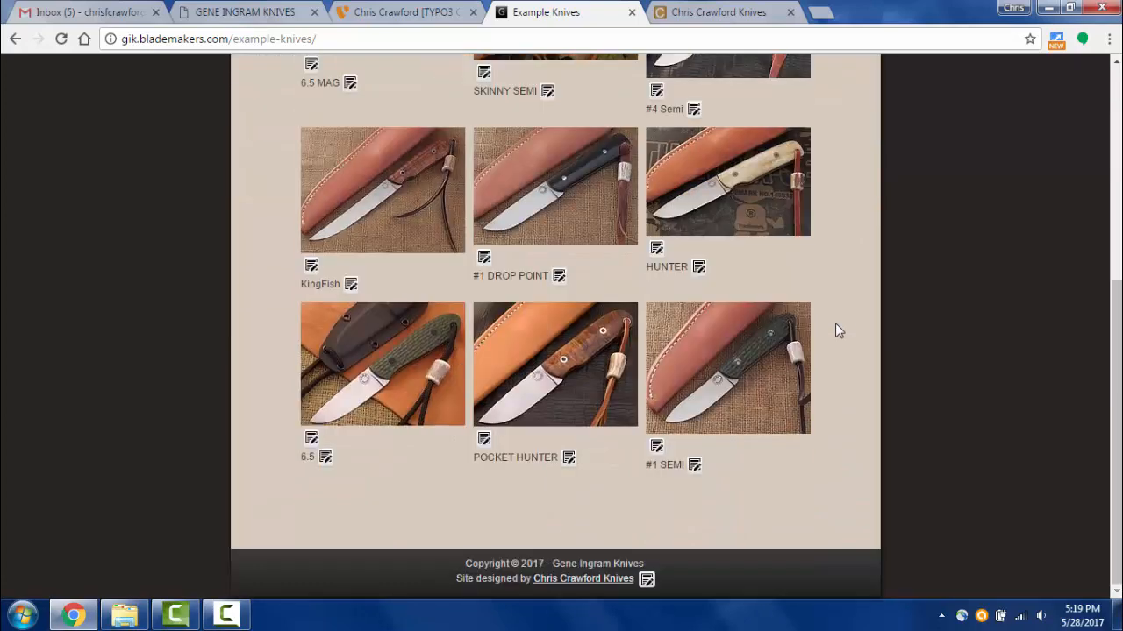
scroll(838, 331, up, 4)
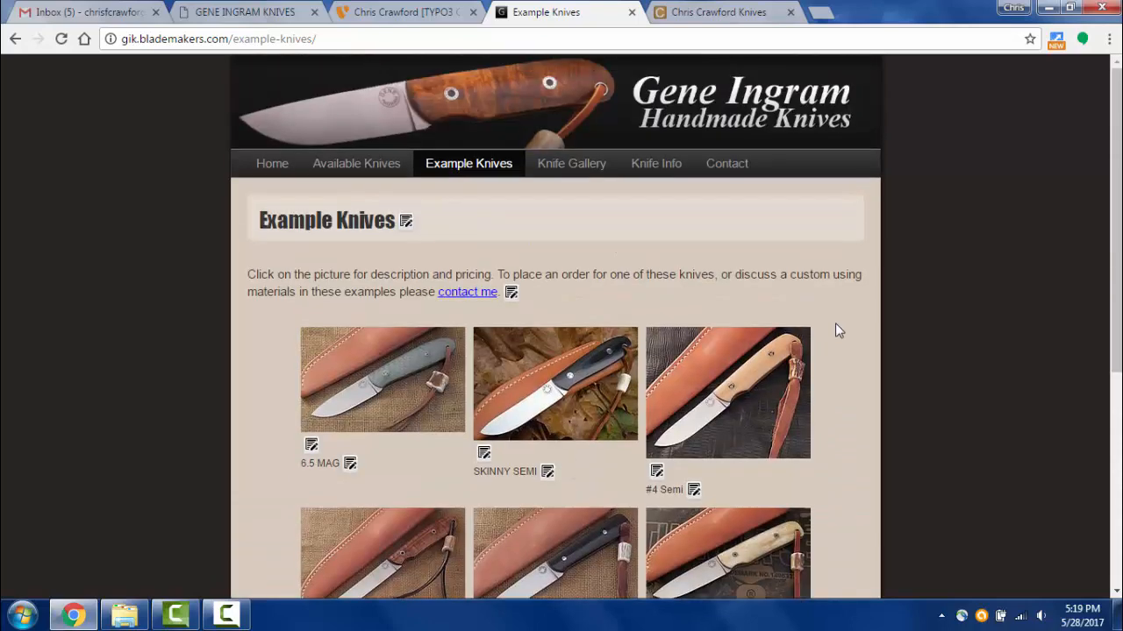
scroll(835, 325, down, 2)
scroll(835, 324, up, 2)
click(219, 18)
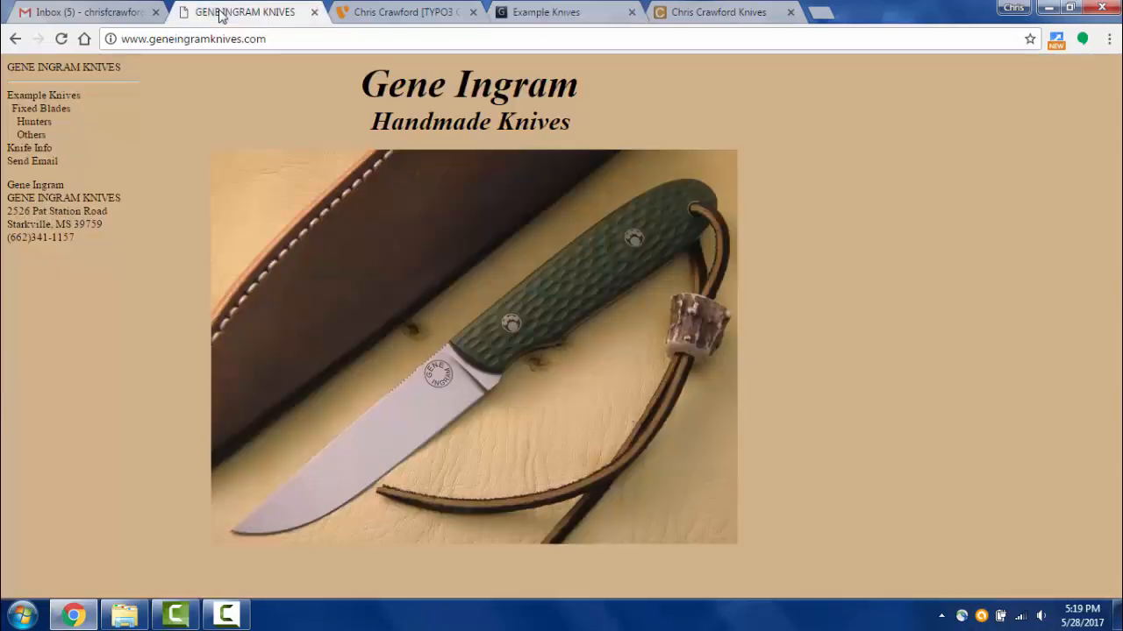
click(42, 97)
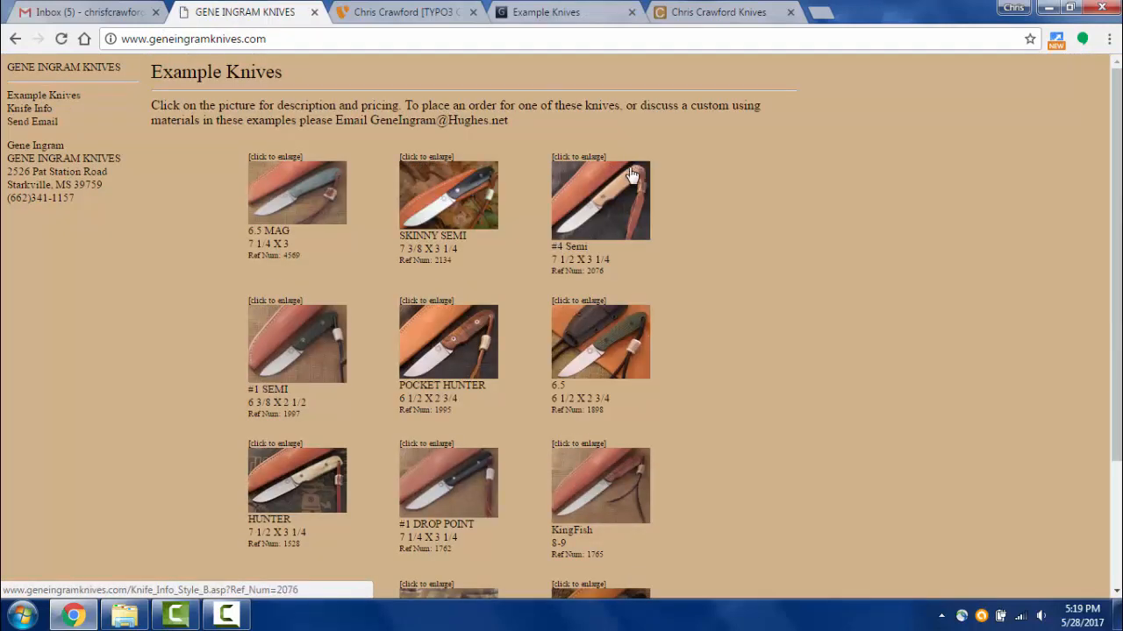
click(299, 201)
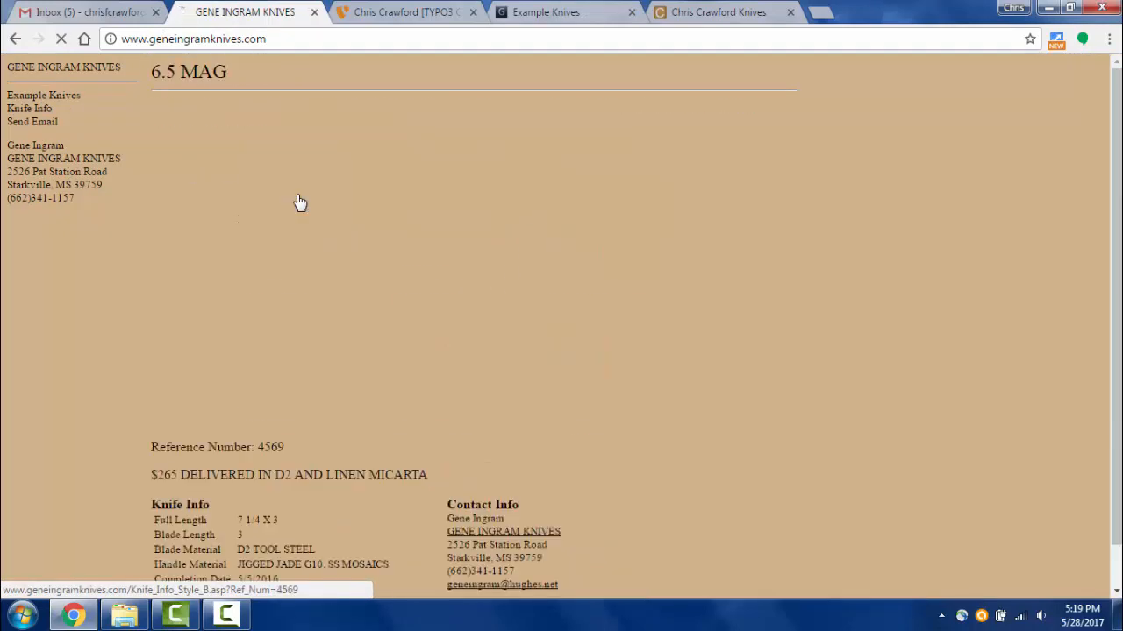
- Look over the old 6.5 MAG detail page, then go back to the TYPO3 backend
scroll(507, 318, down, 1)
scroll(503, 321, up, 1)
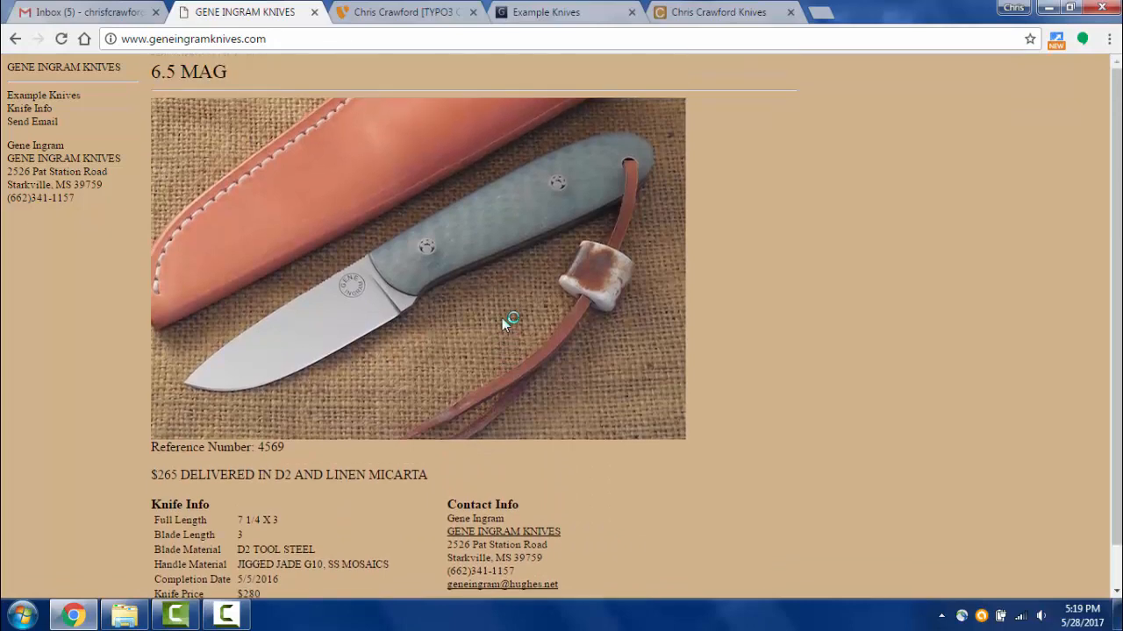
scroll(503, 321, down, 1)
scroll(265, 255, up, 1)
click(402, 13)
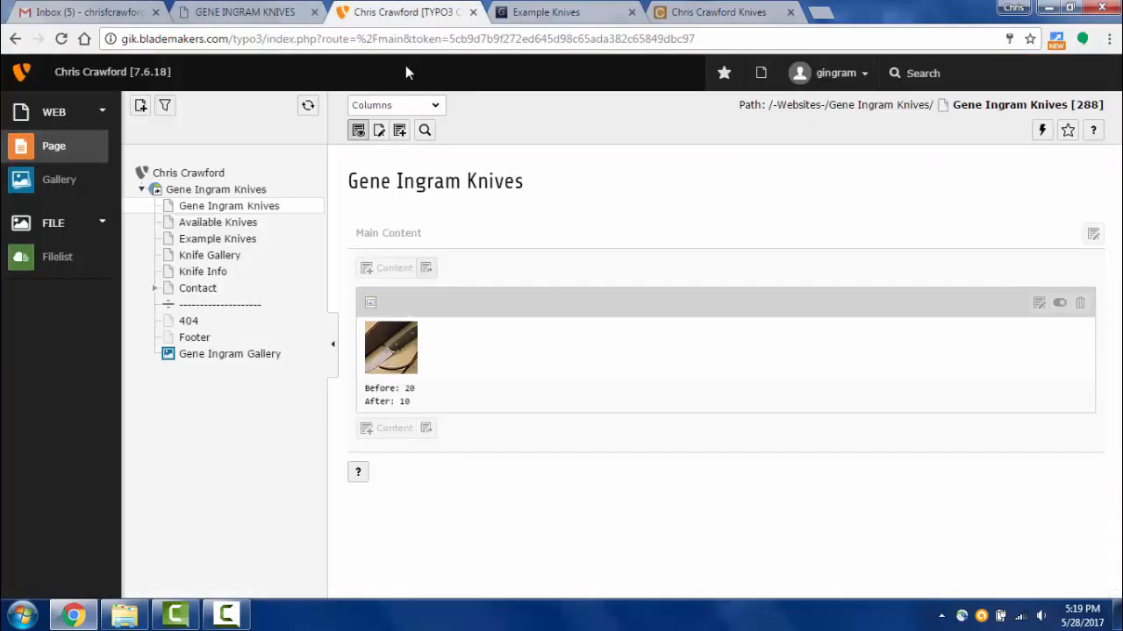
- Enlarge the 6.5 MAG photo and step through #4 Semi, Kingfish and #1 Drop Point, then close the lightbox
click(545, 13)
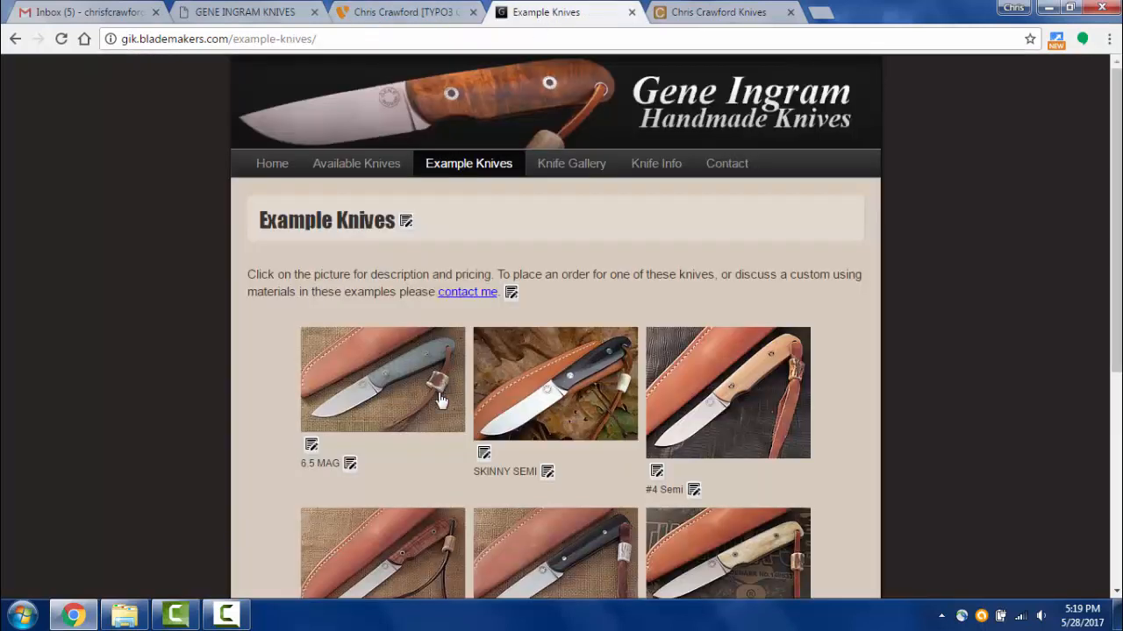
click(372, 383)
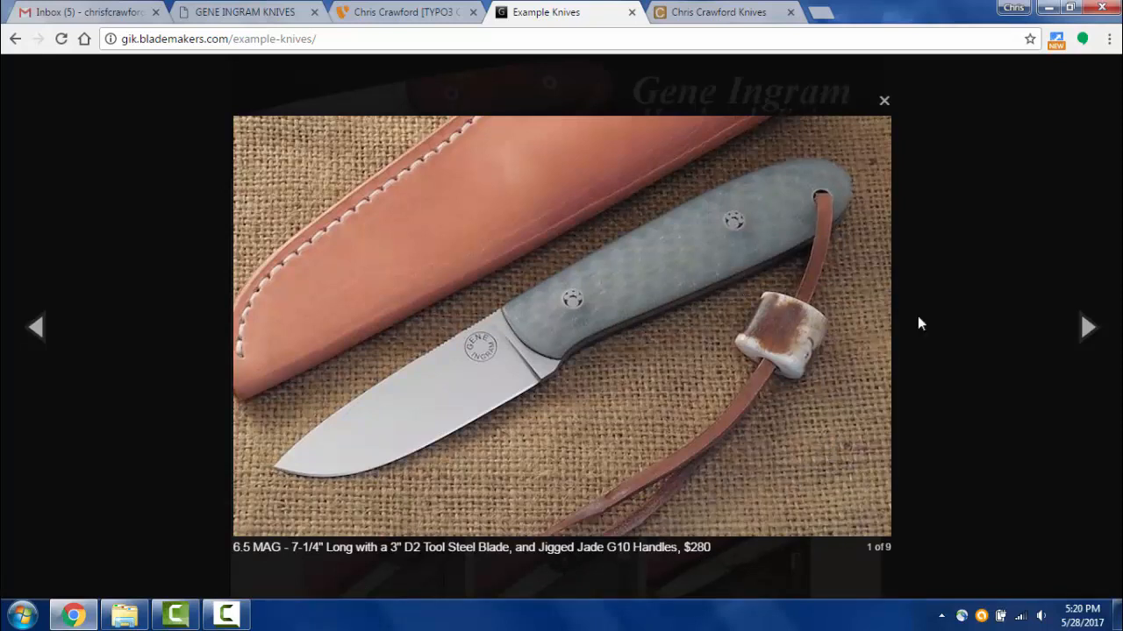
click(758, 321)
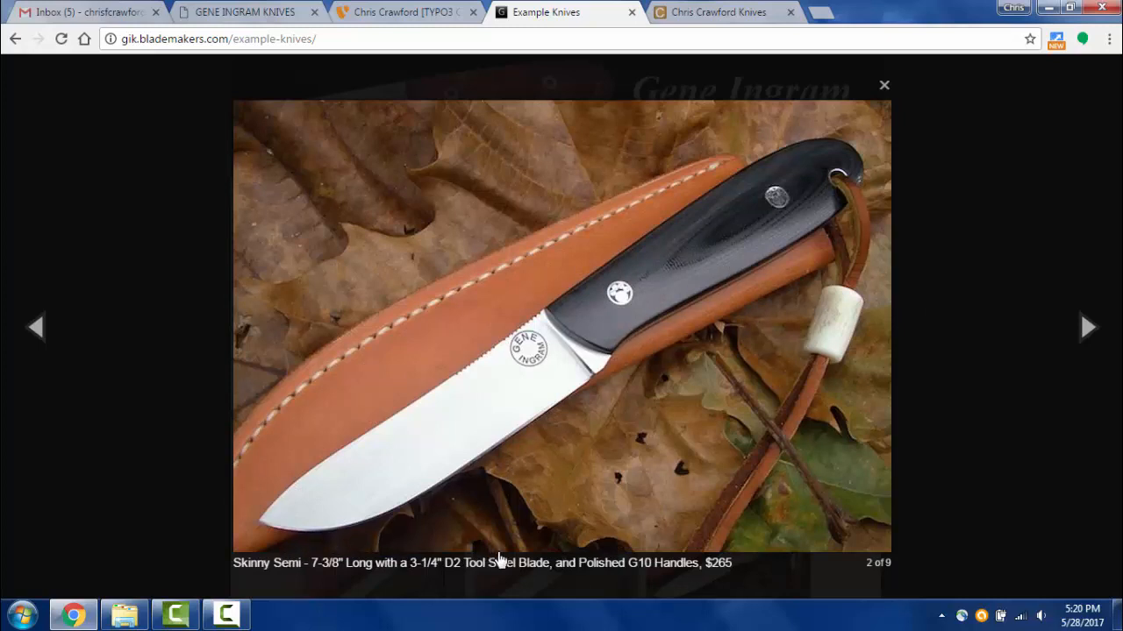
click(606, 308)
click(606, 308)
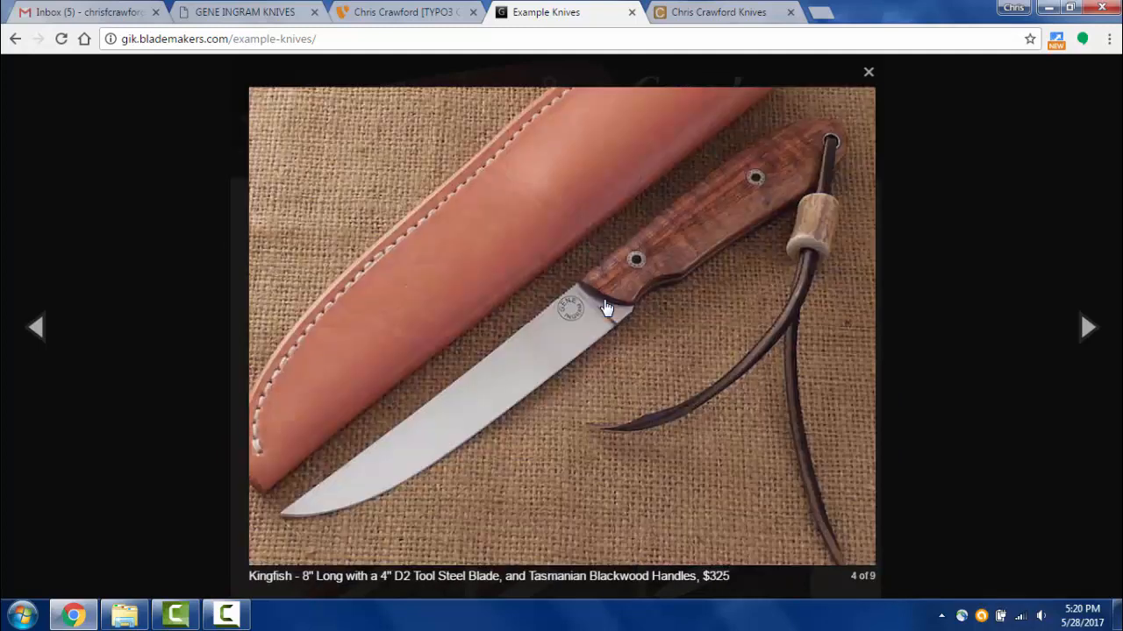
click(606, 308)
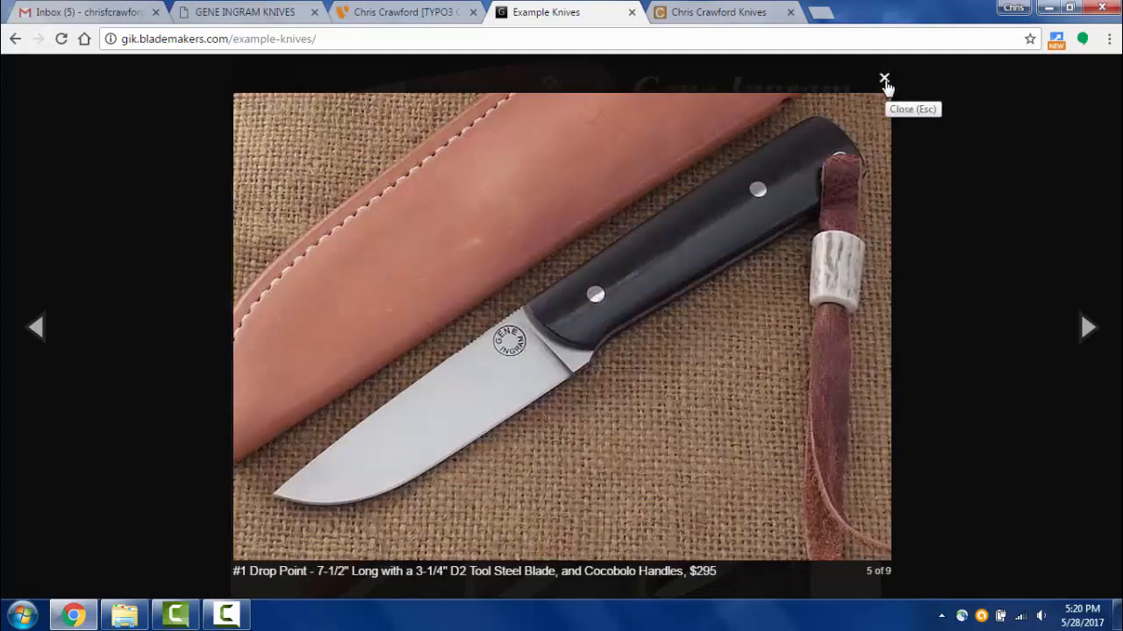
click(884, 82)
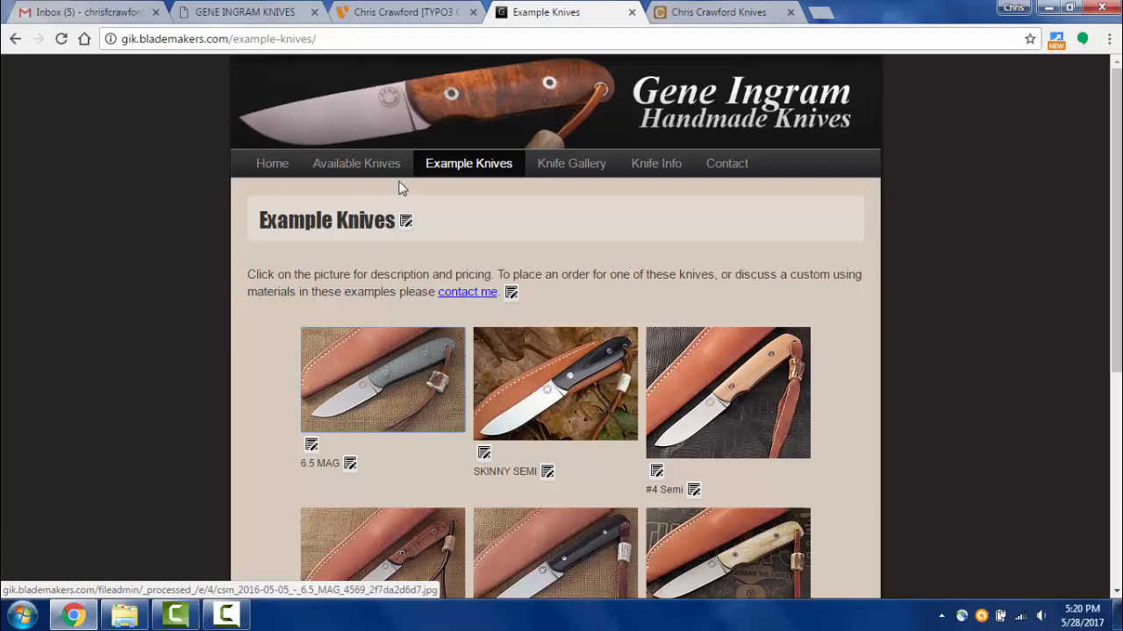
- Compare the old site's 6.5 MAG page with the backend, then open Example Knives in the page tree
scroll(969, 371, down, 4)
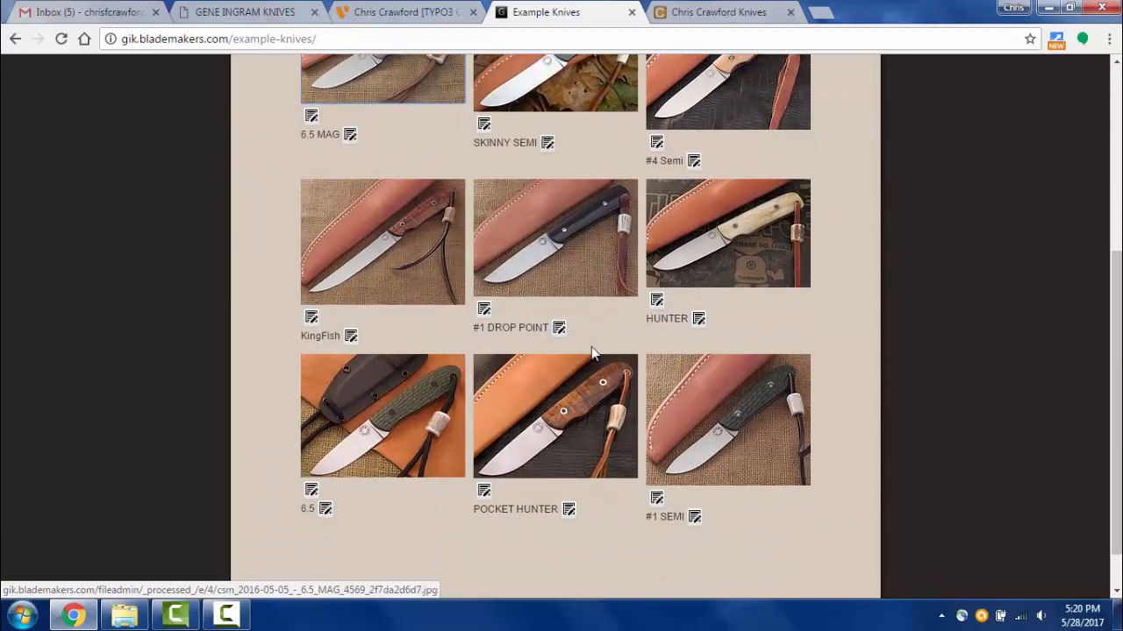
click(239, 12)
click(358, 9)
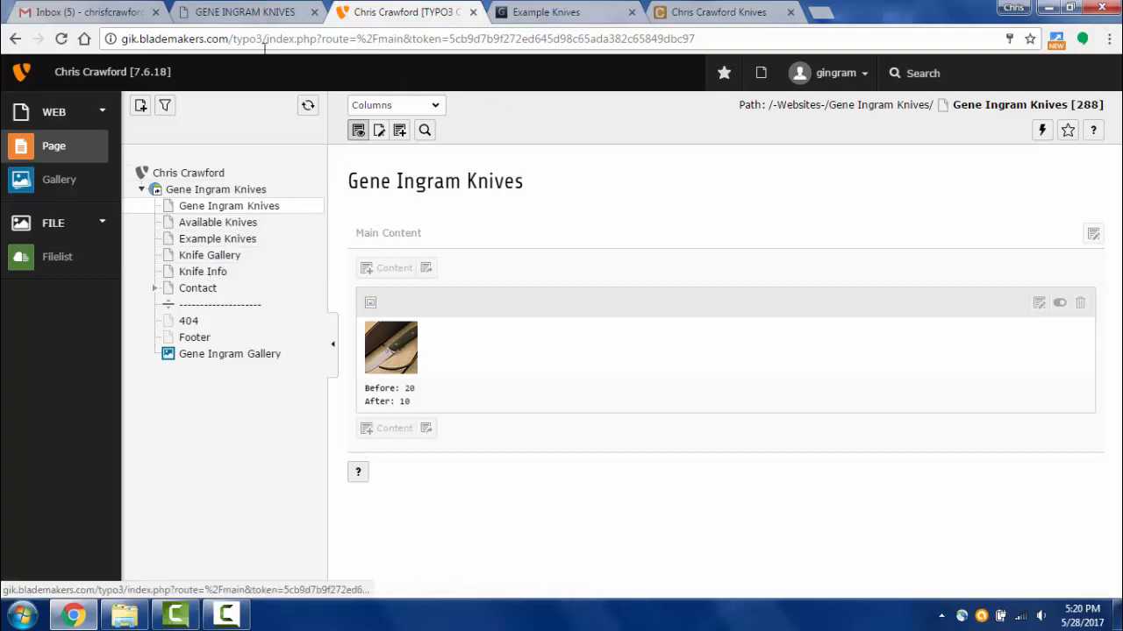
click(217, 14)
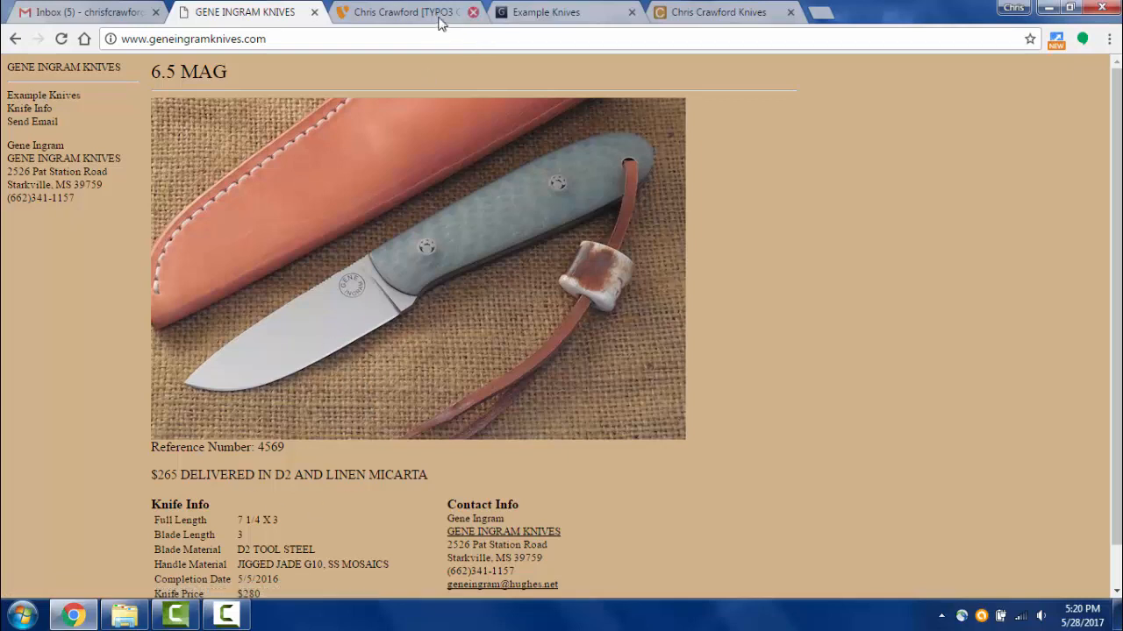
click(411, 18)
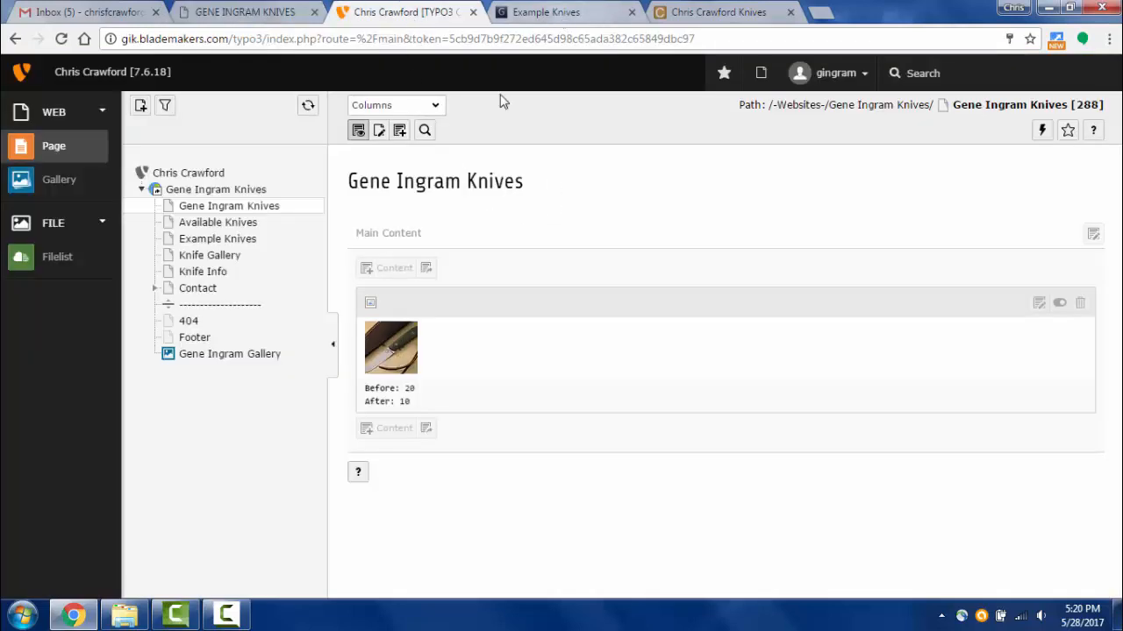
click(206, 247)
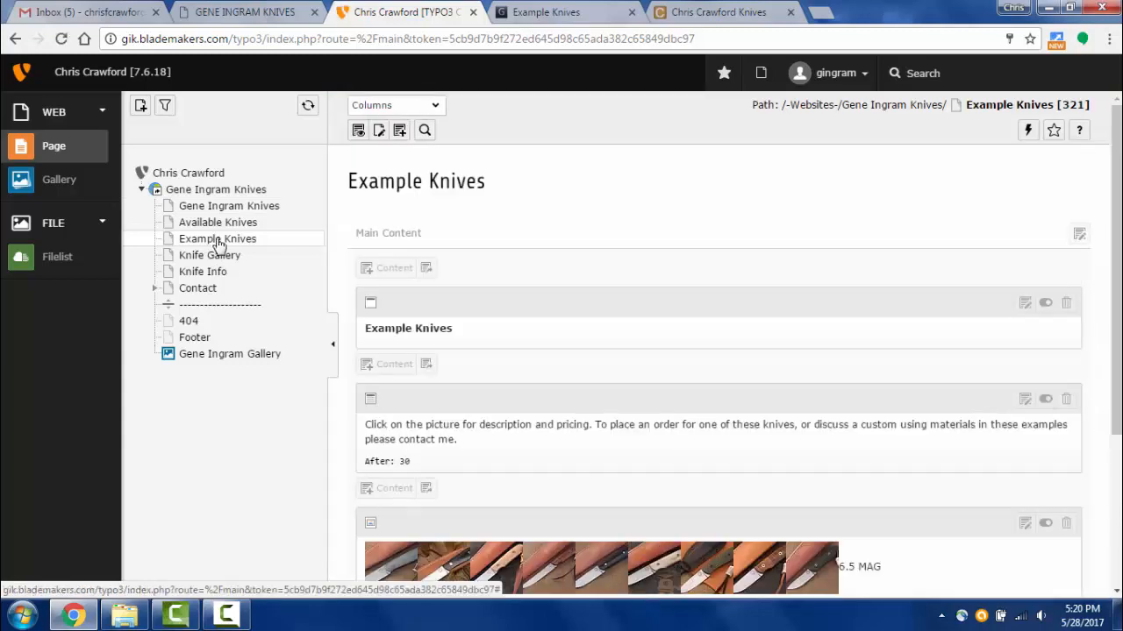
click(551, 14)
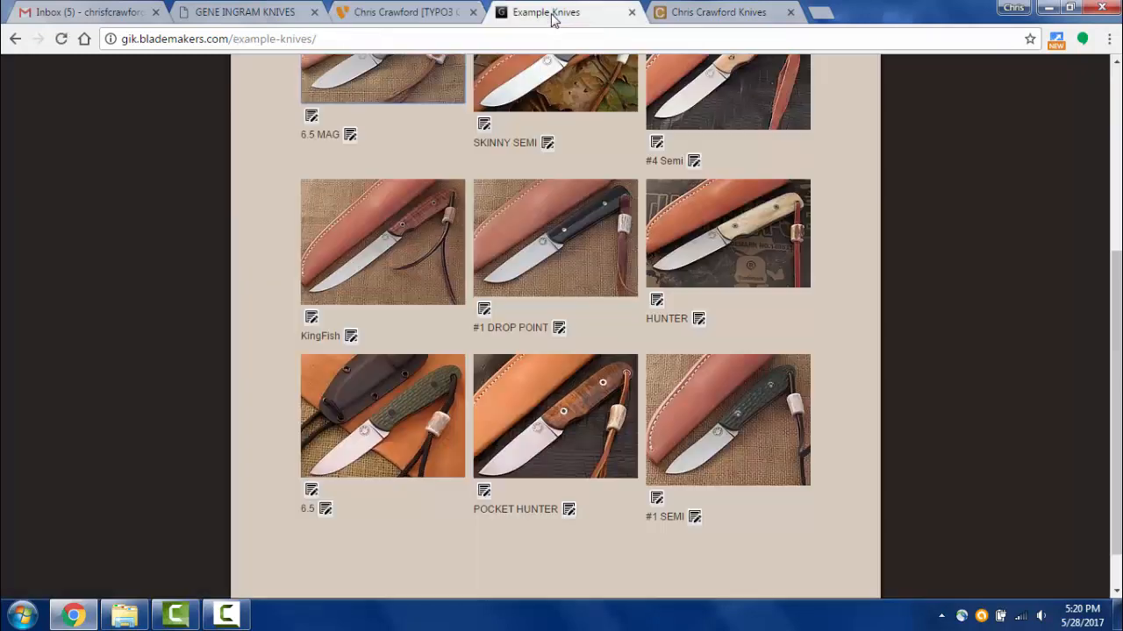
scroll(581, 208, up, 5)
scroll(581, 209, down, 2)
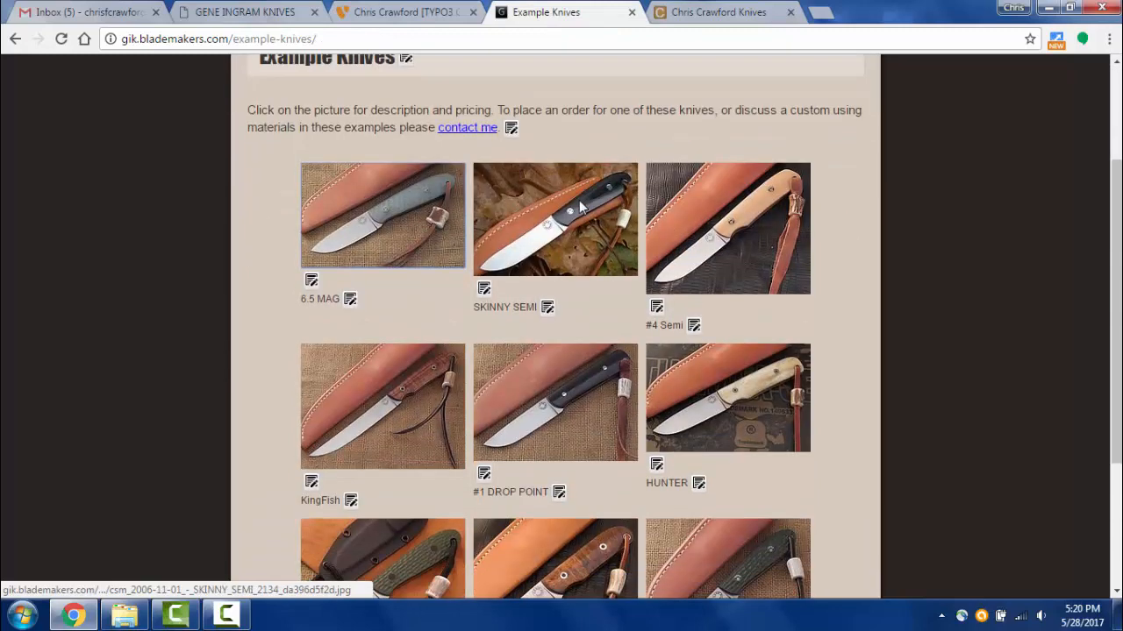
scroll(535, 204, up, 1)
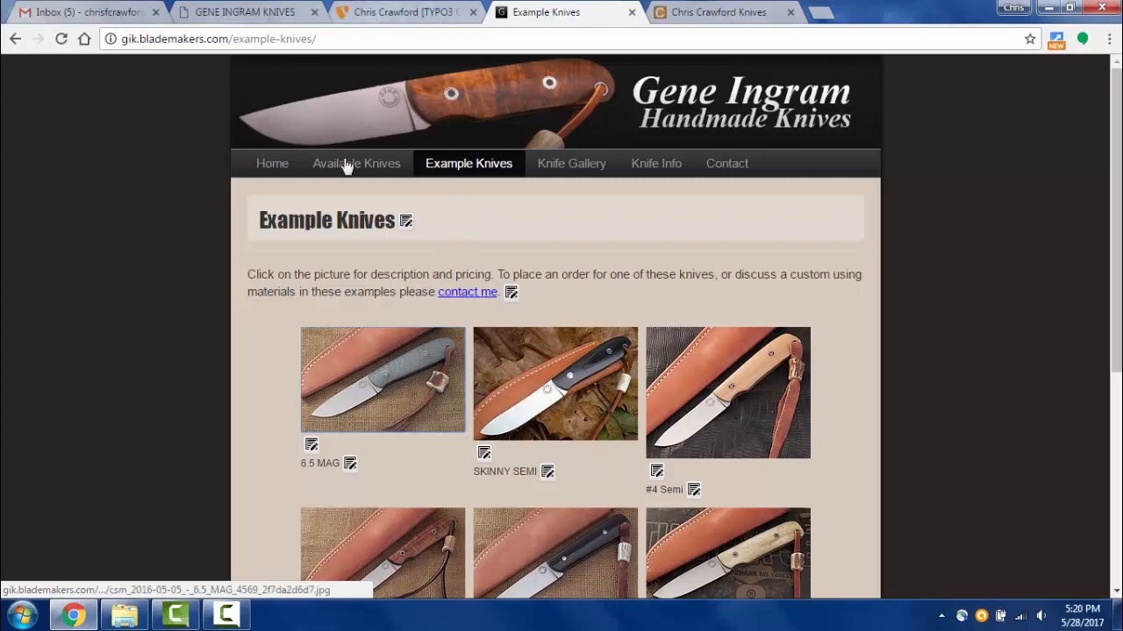
click(268, 171)
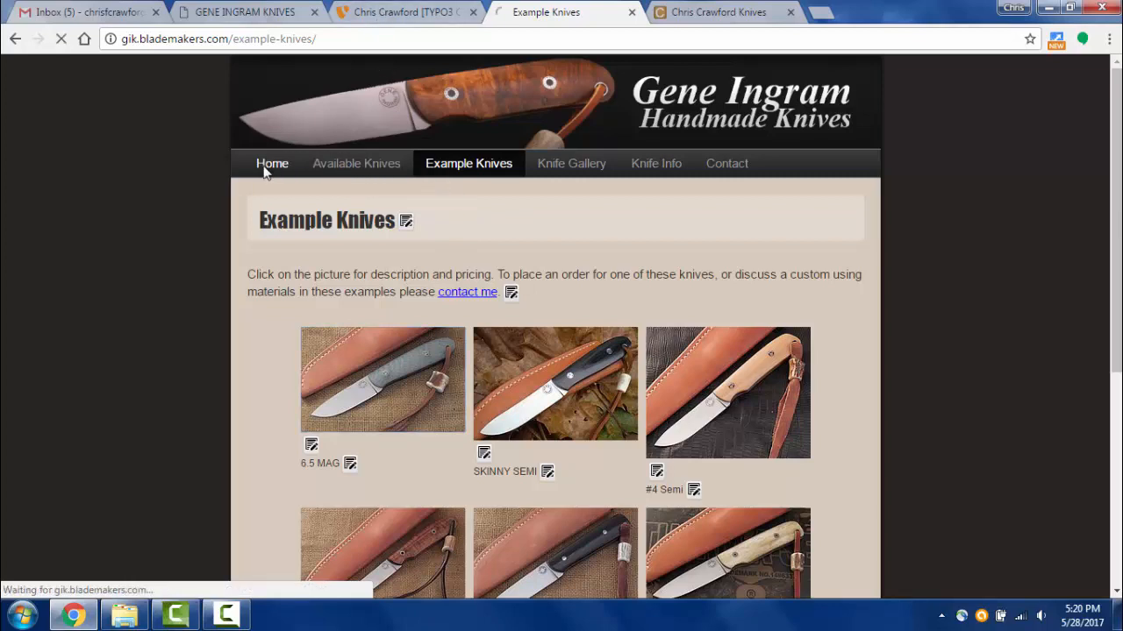
click(375, 171)
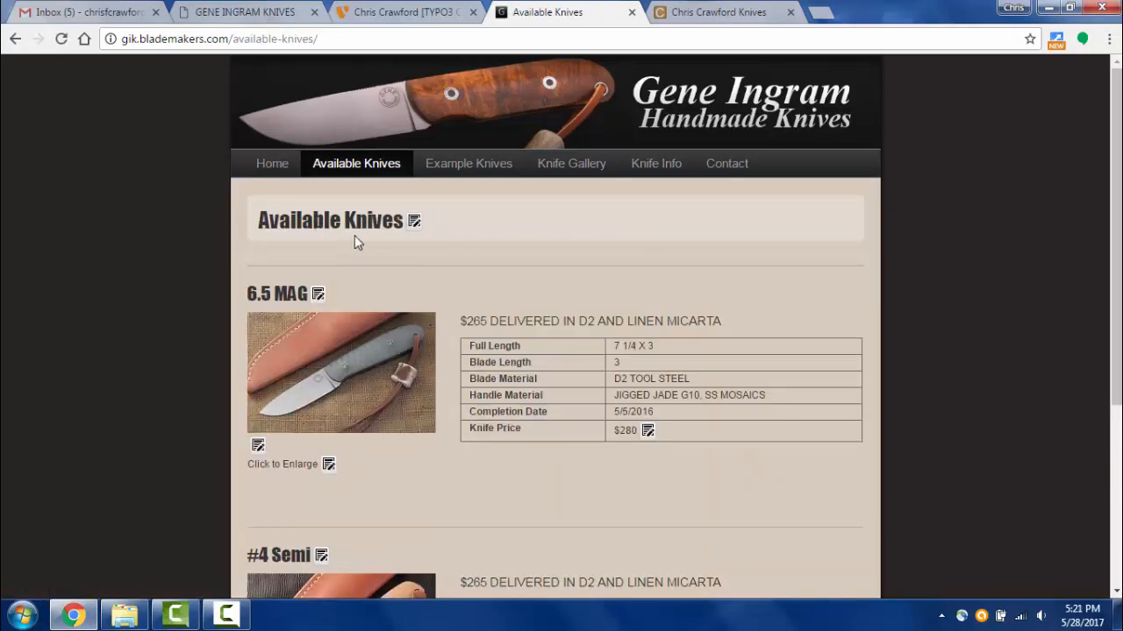
click(481, 178)
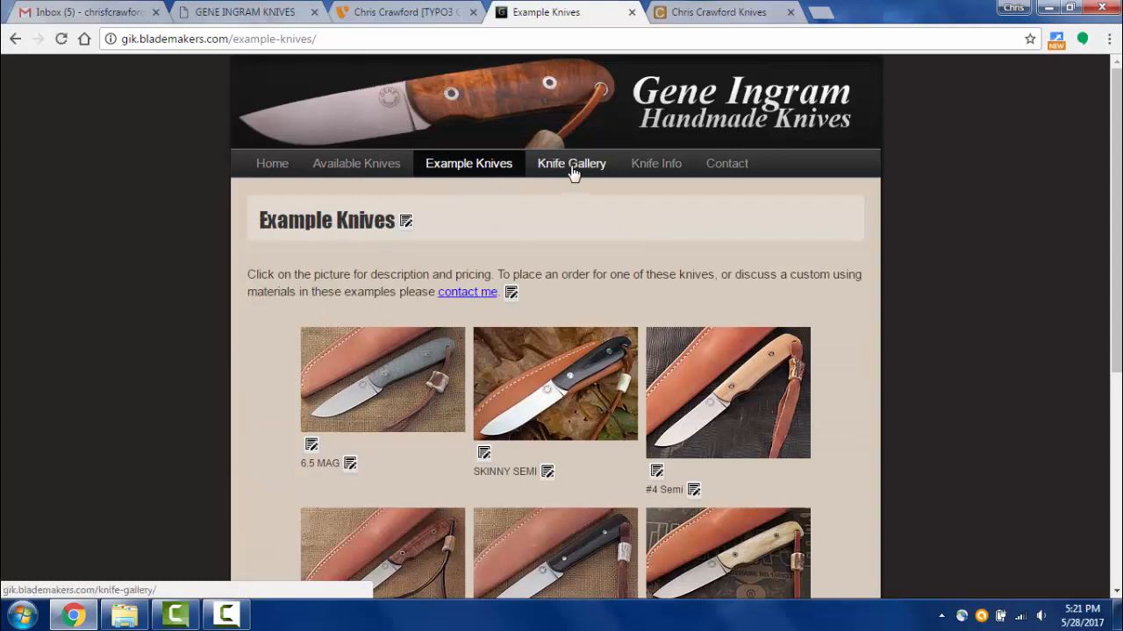
click(572, 169)
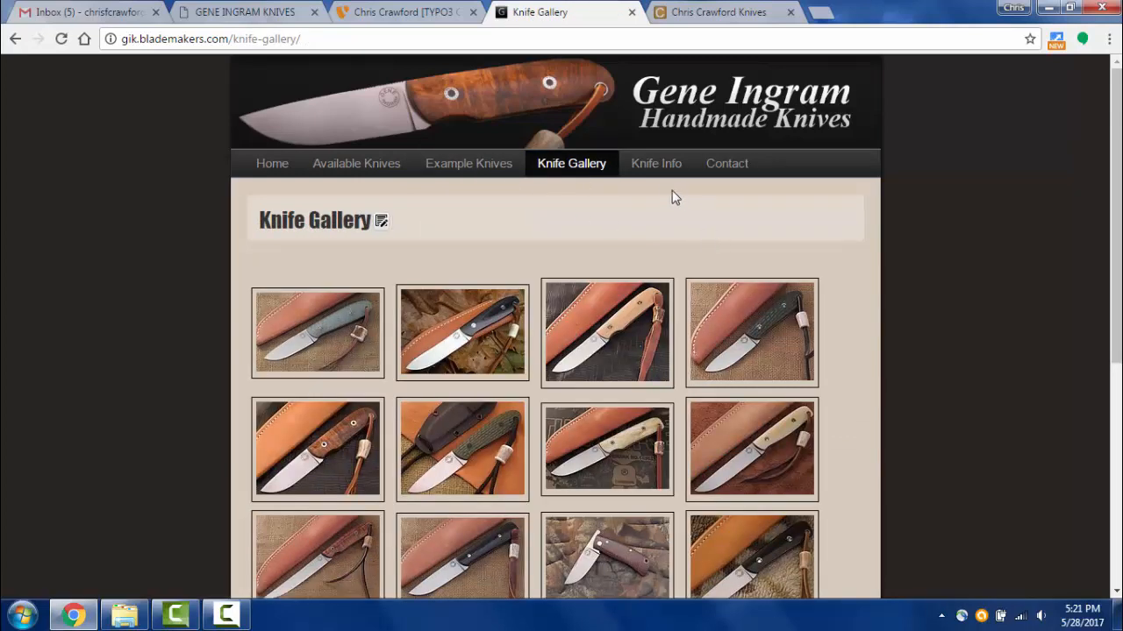
click(659, 166)
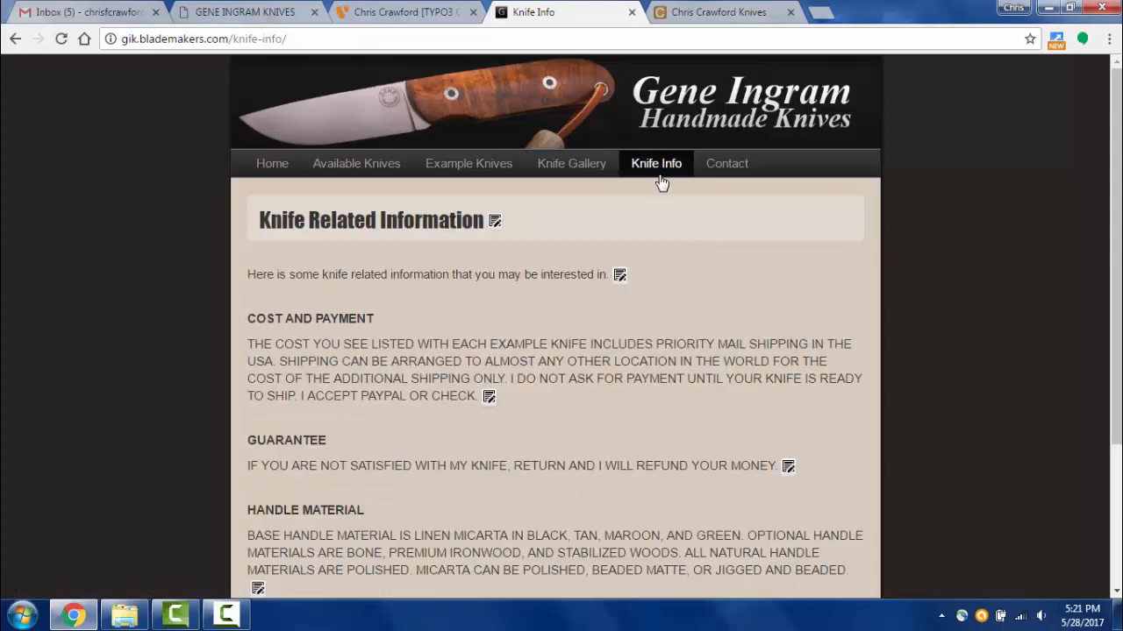
click(364, 170)
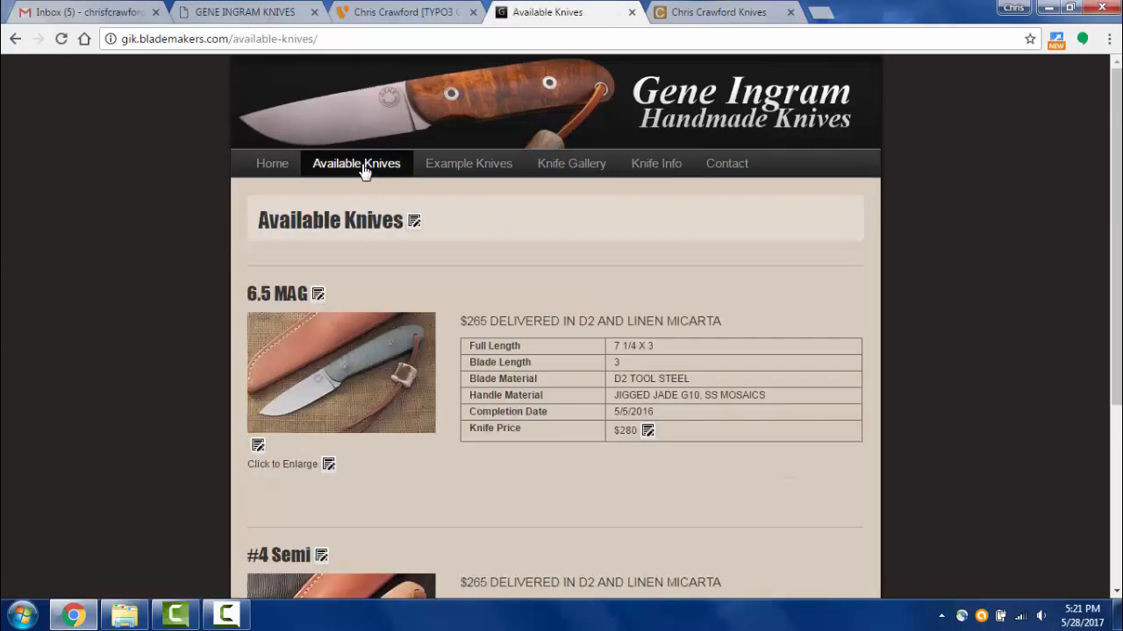
click(456, 173)
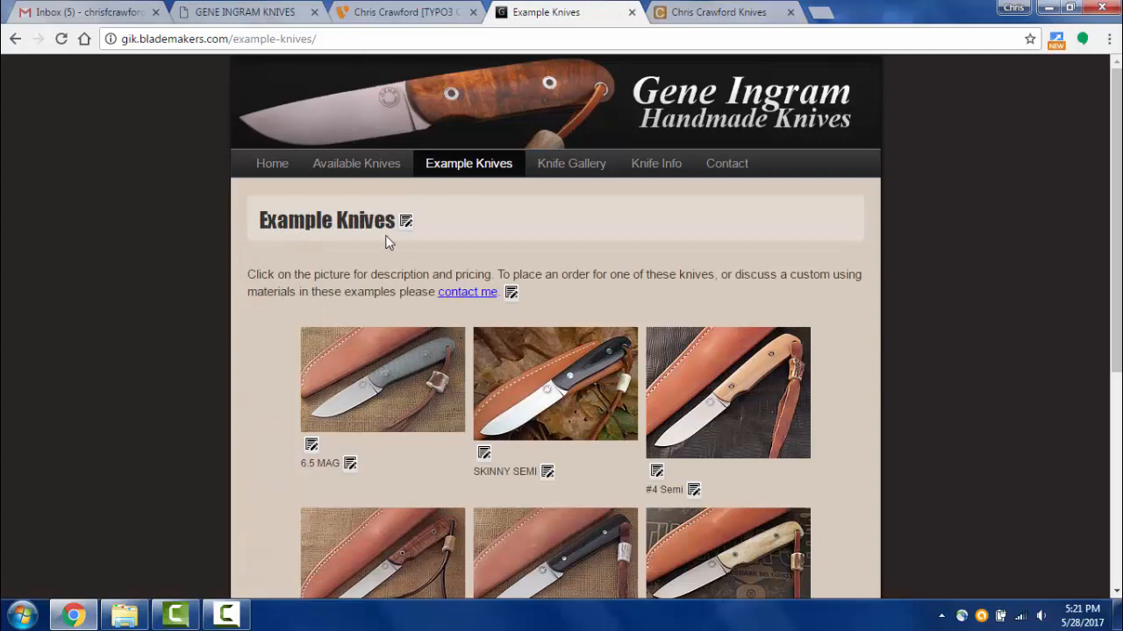
click(263, 12)
click(375, 13)
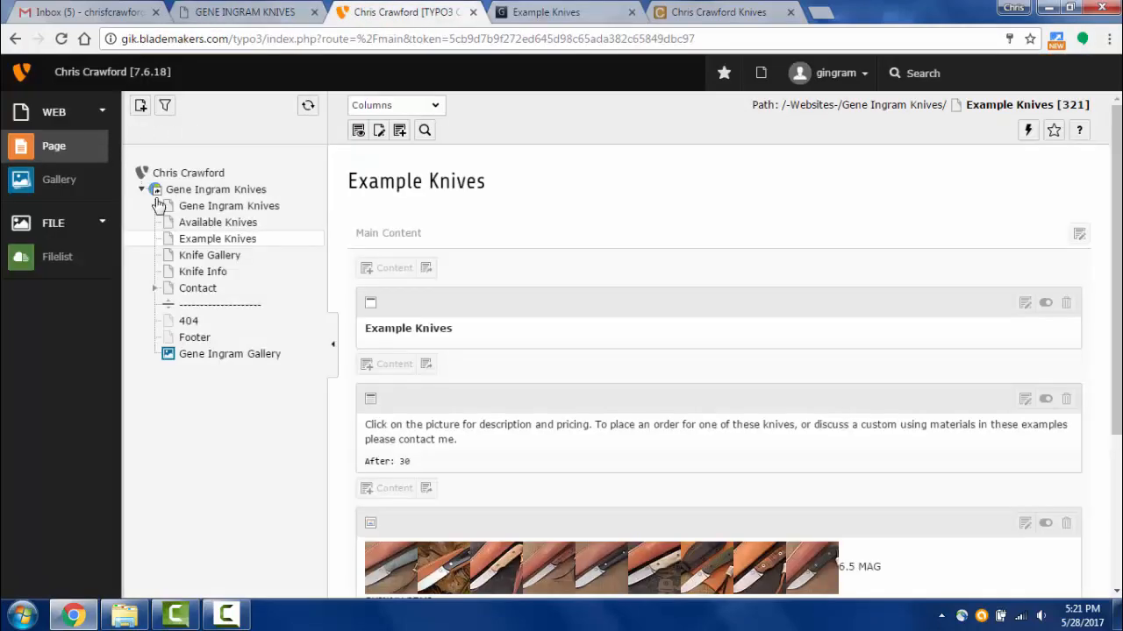
click(204, 242)
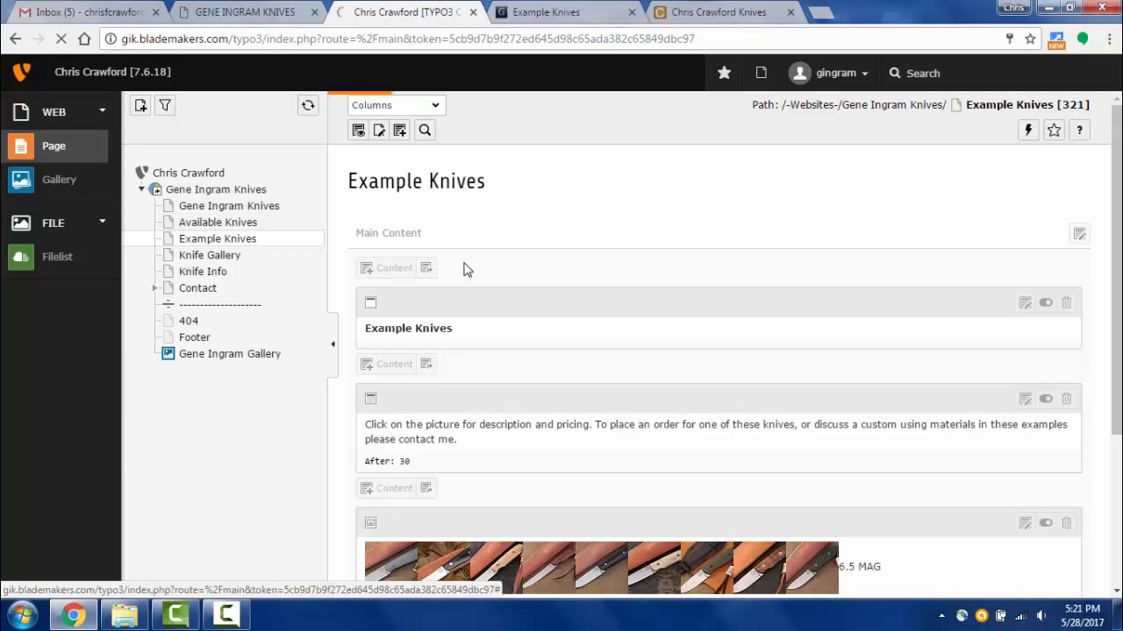
scroll(755, 198, down, 3)
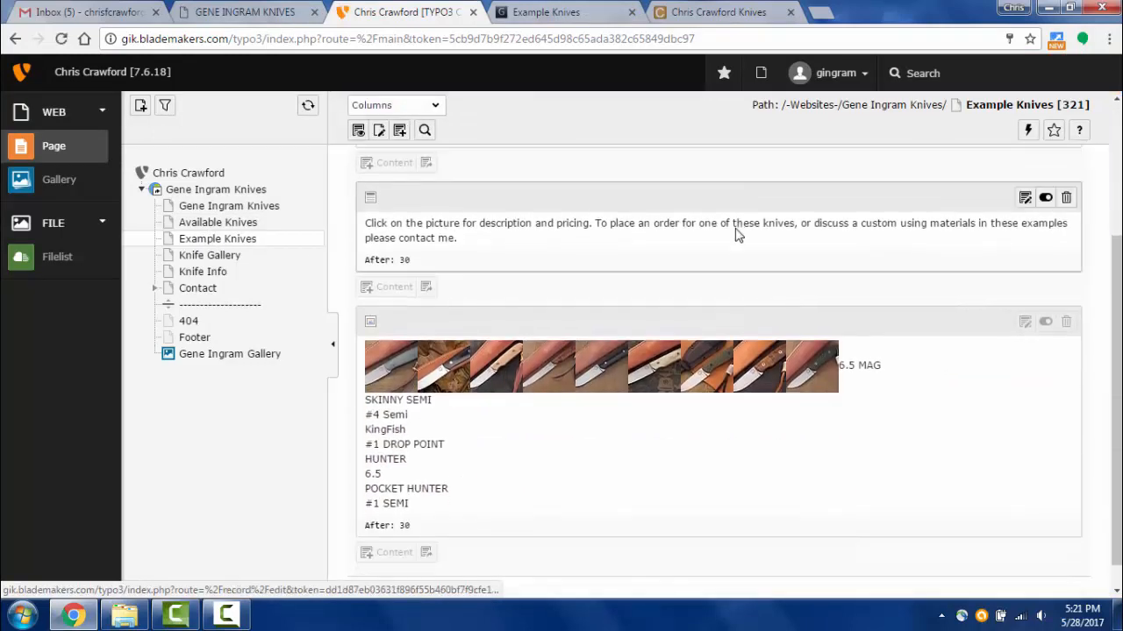
scroll(721, 281, up, 2)
scroll(721, 280, up, 1)
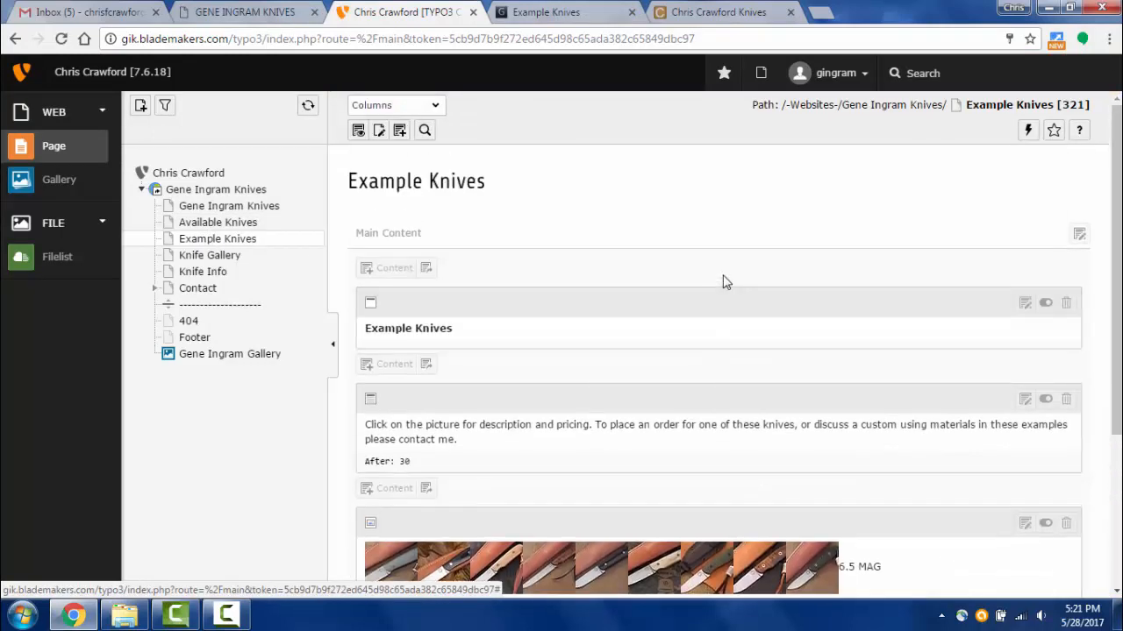
scroll(714, 243, down, 1)
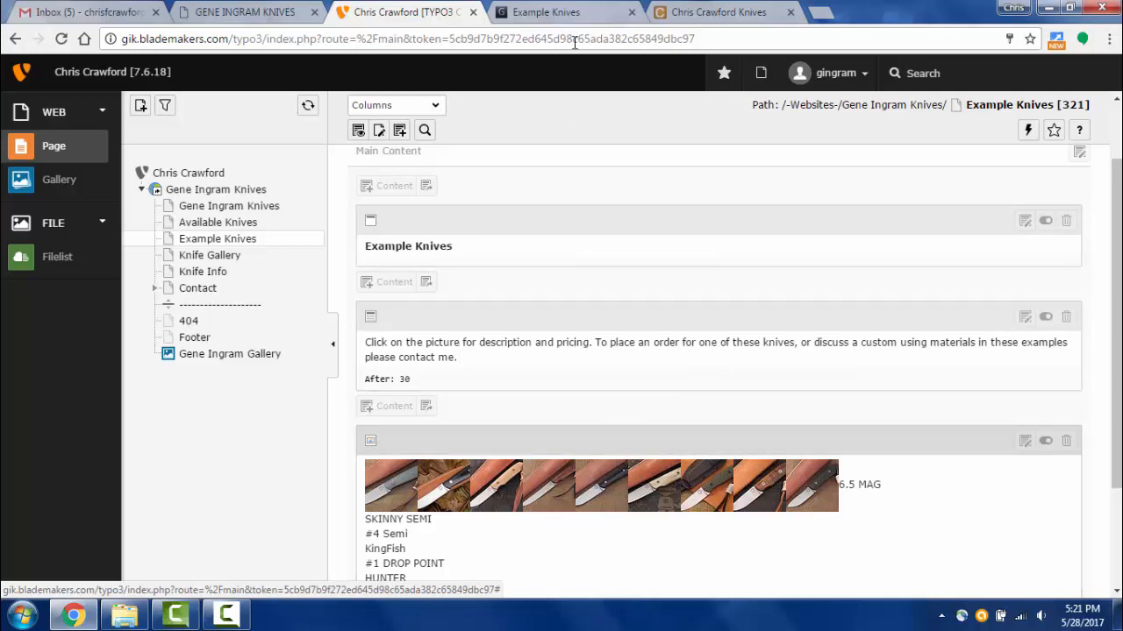
click(566, 12)
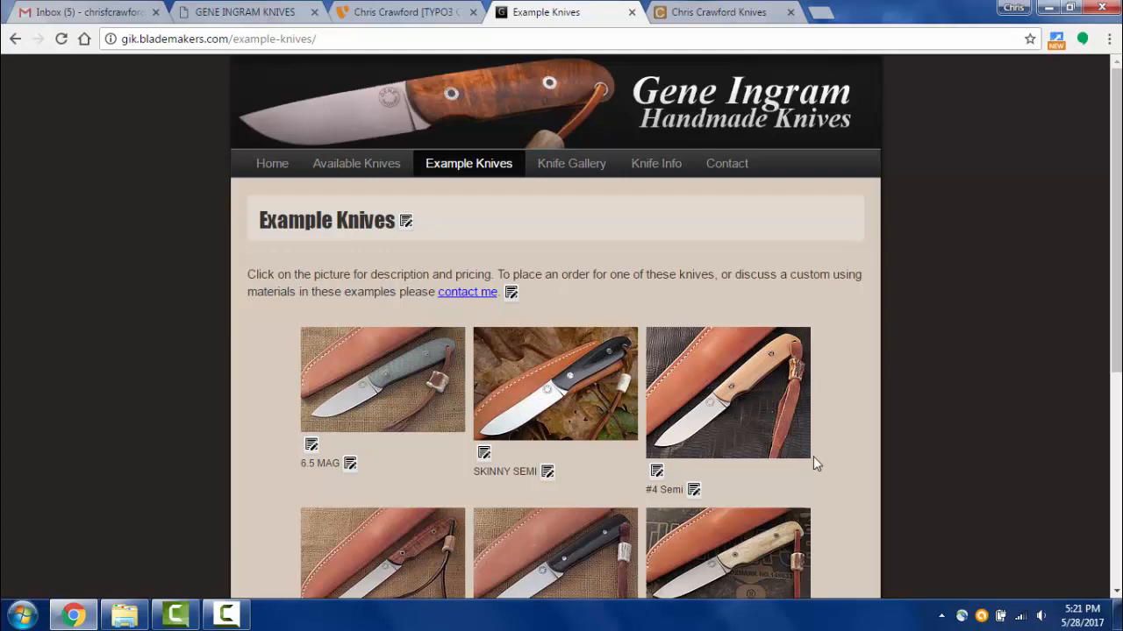
scroll(588, 504, down, 3)
scroll(581, 496, up, 1)
scroll(581, 489, down, 3)
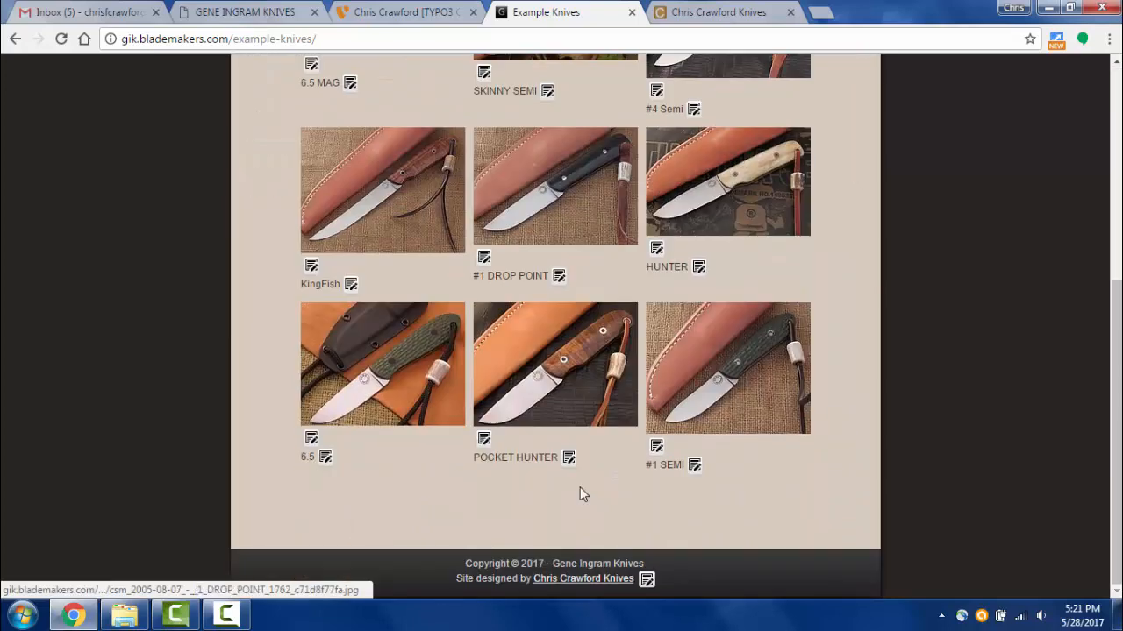
scroll(581, 482, up, 5)
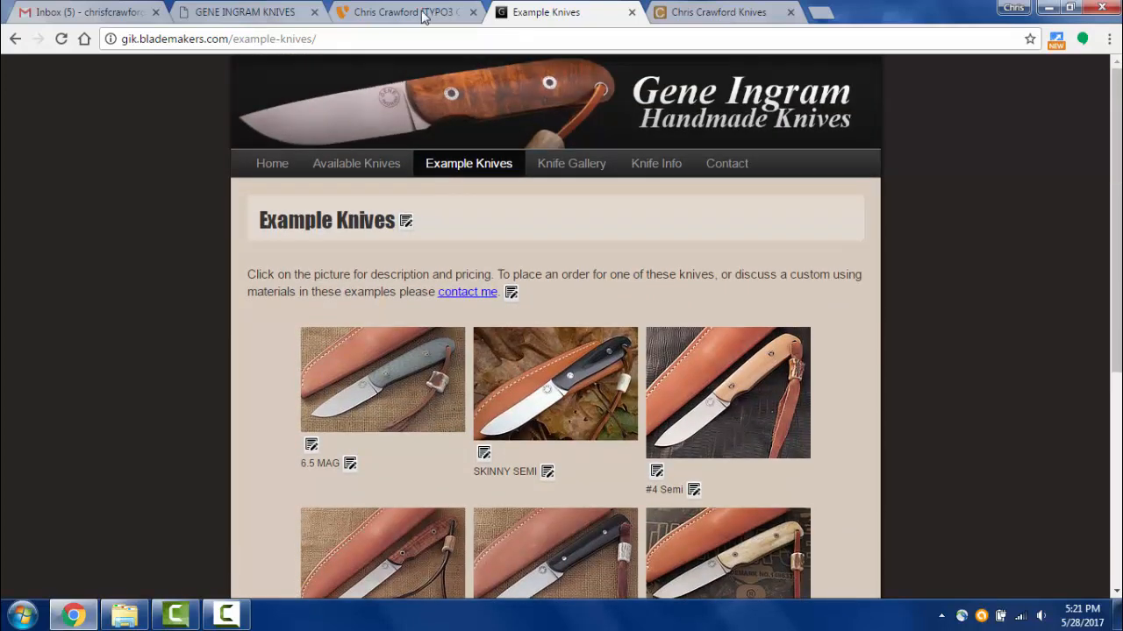
click(424, 14)
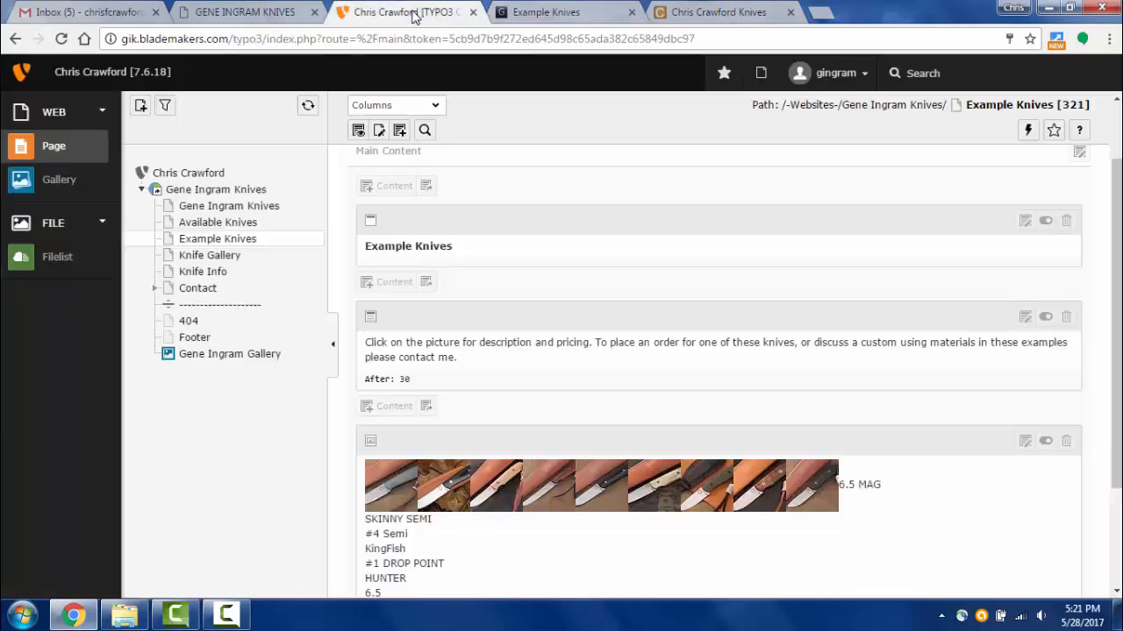
- Append '123' to the Example Knives header and save with a page preview
click(410, 253)
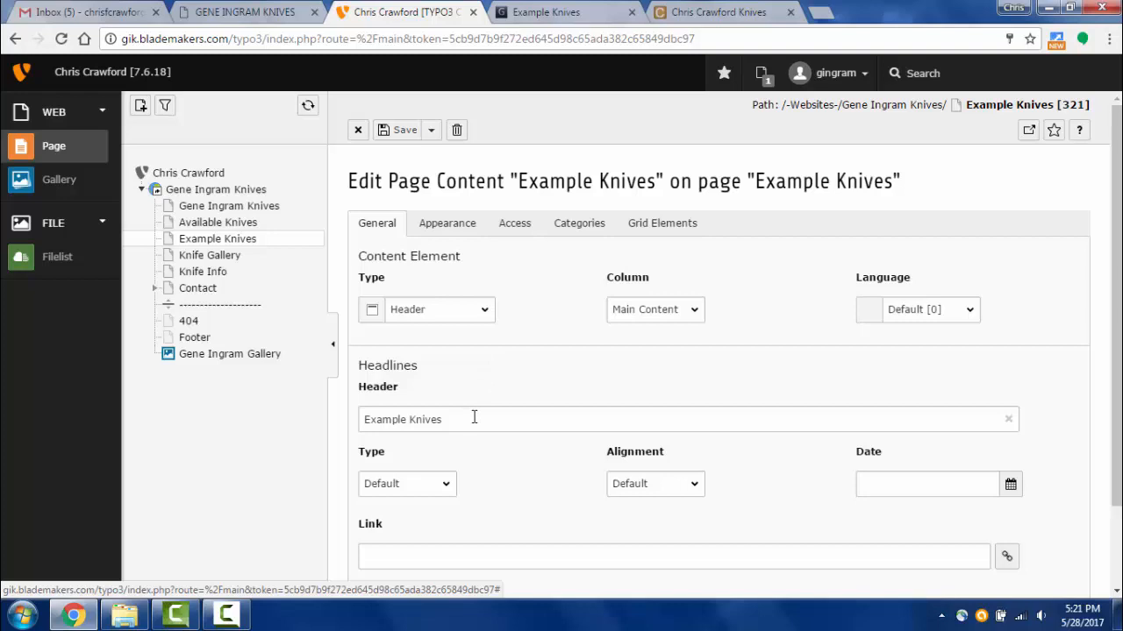
click(474, 418)
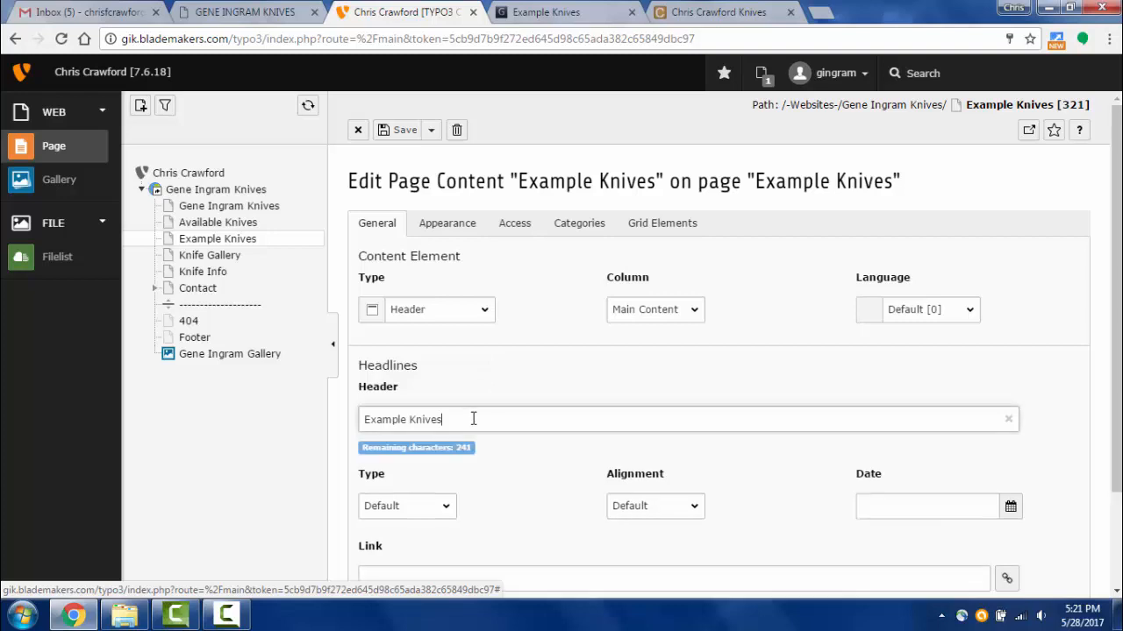
text(123)
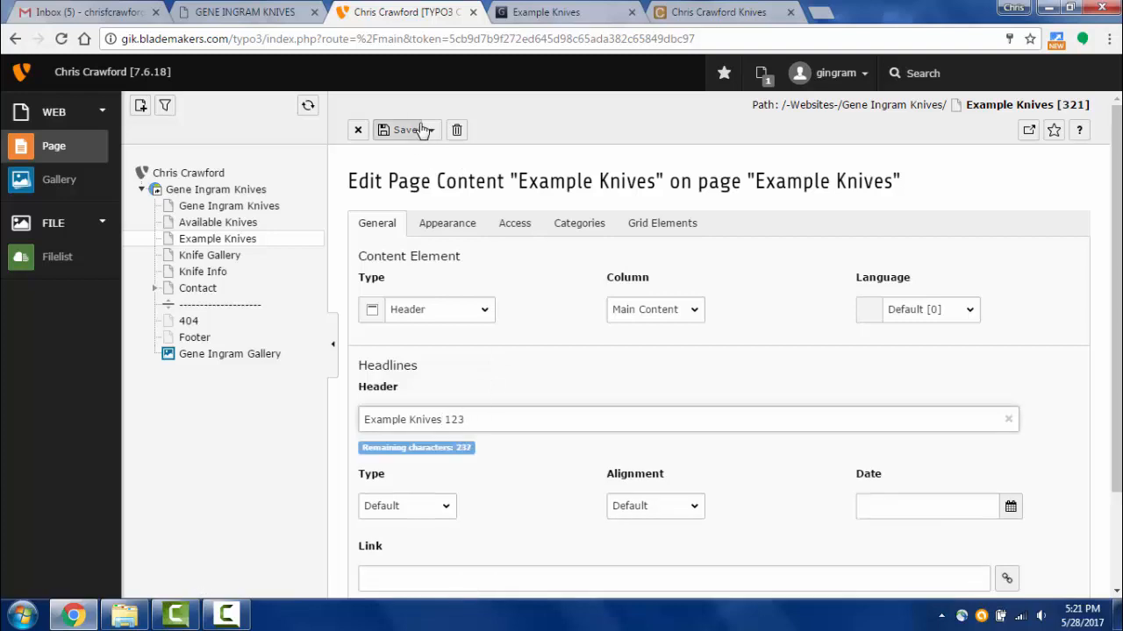
click(431, 130)
click(416, 158)
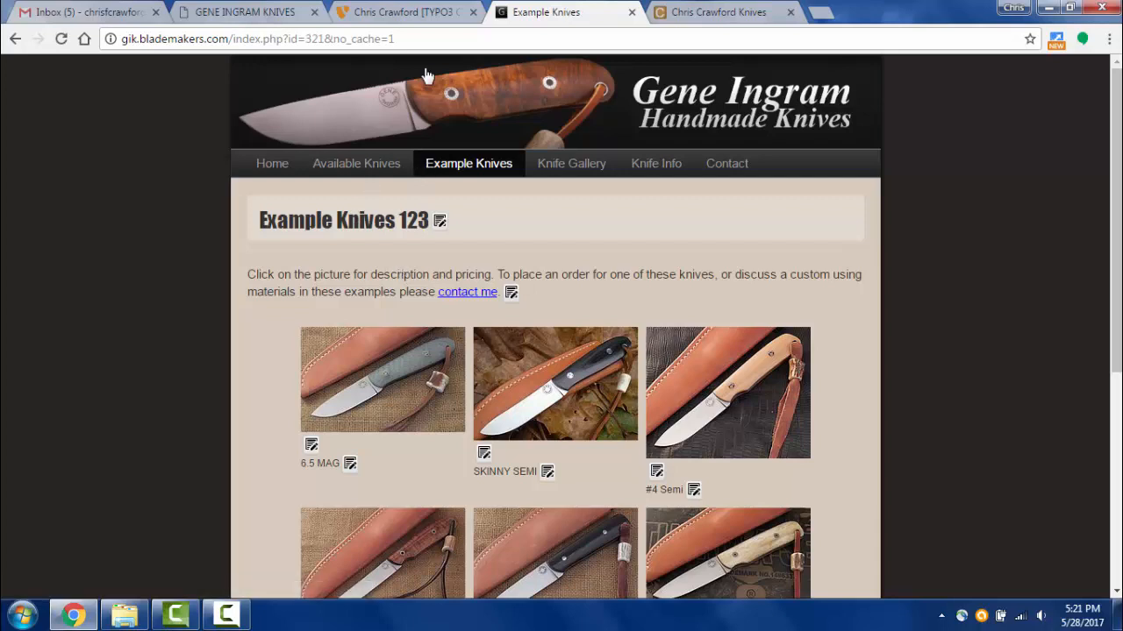
- Check the live page, keep the header type at Default, and view the live page again
click(427, 12)
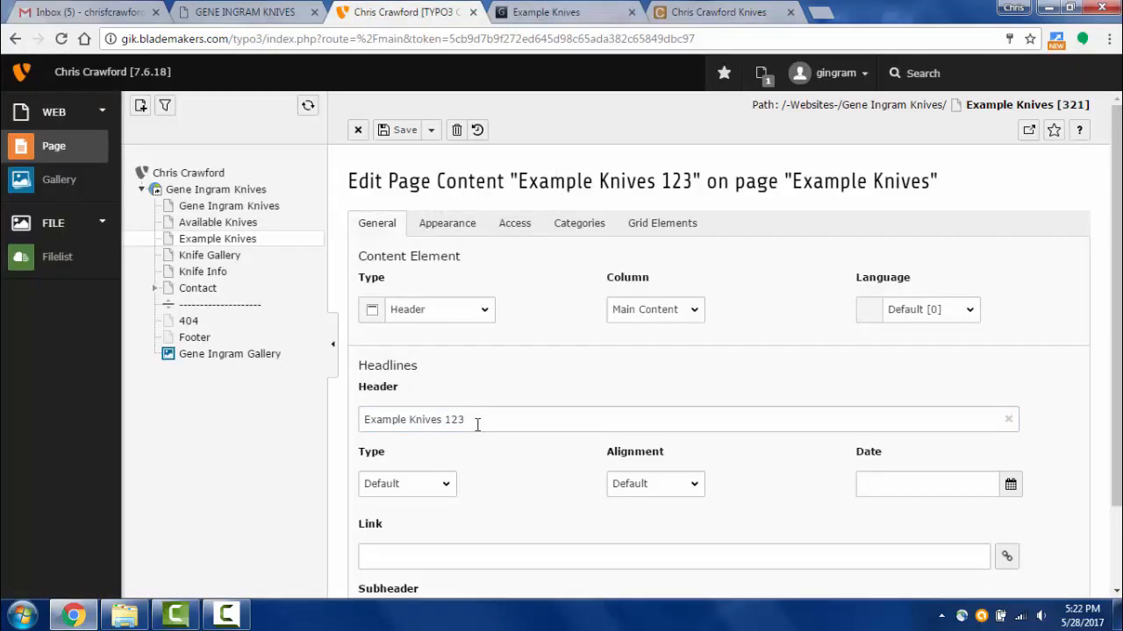
scroll(477, 425, down, 1)
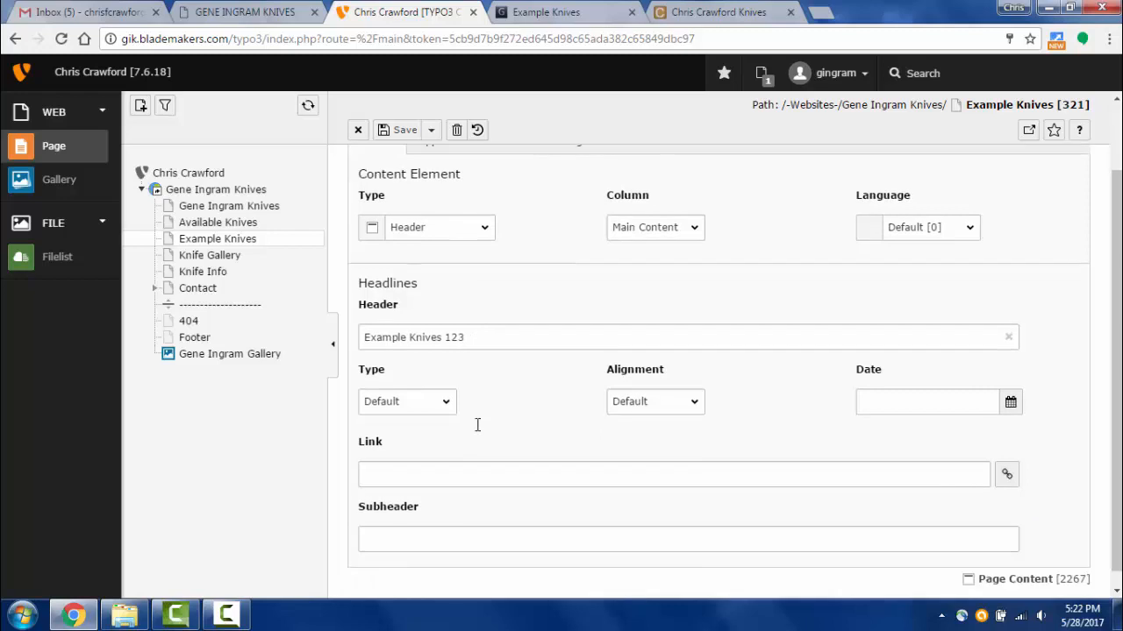
click(521, 12)
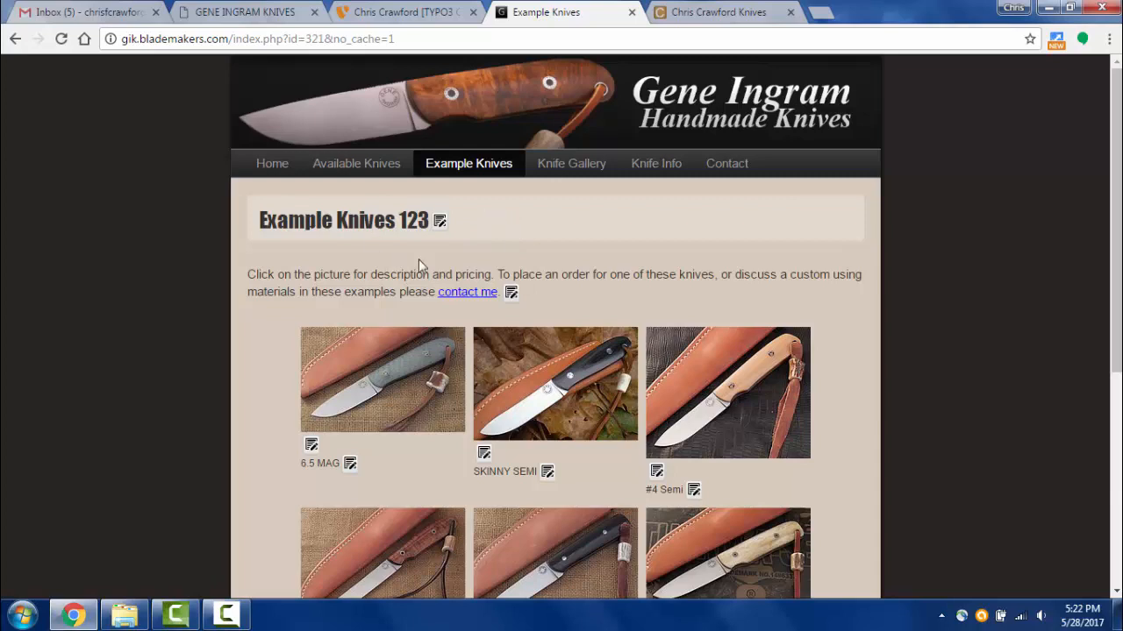
click(413, 12)
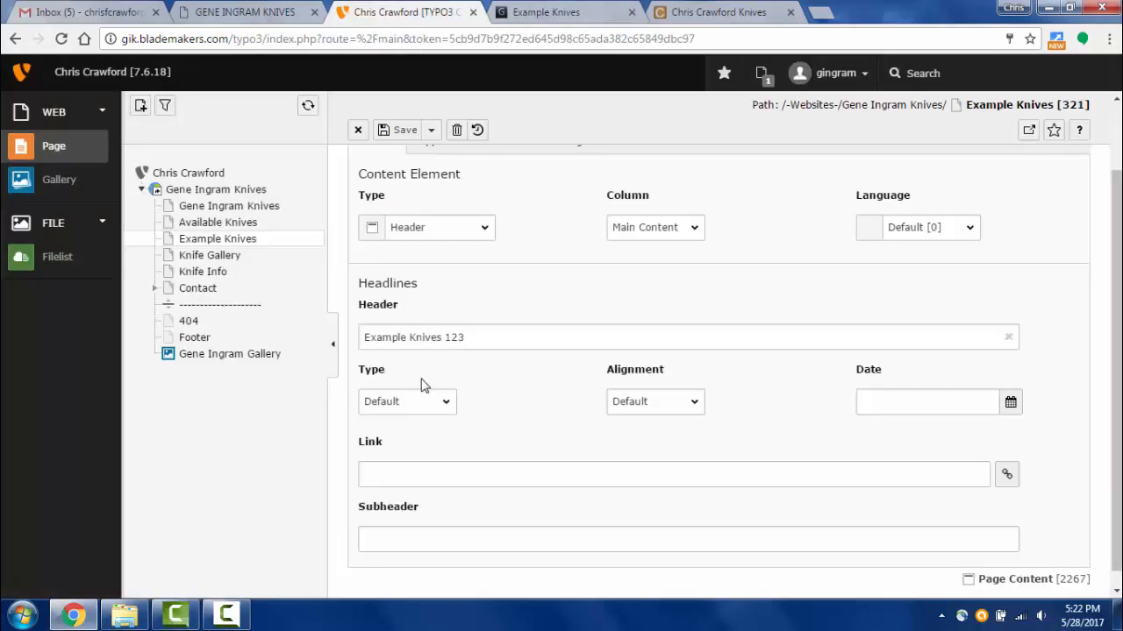
click(447, 402)
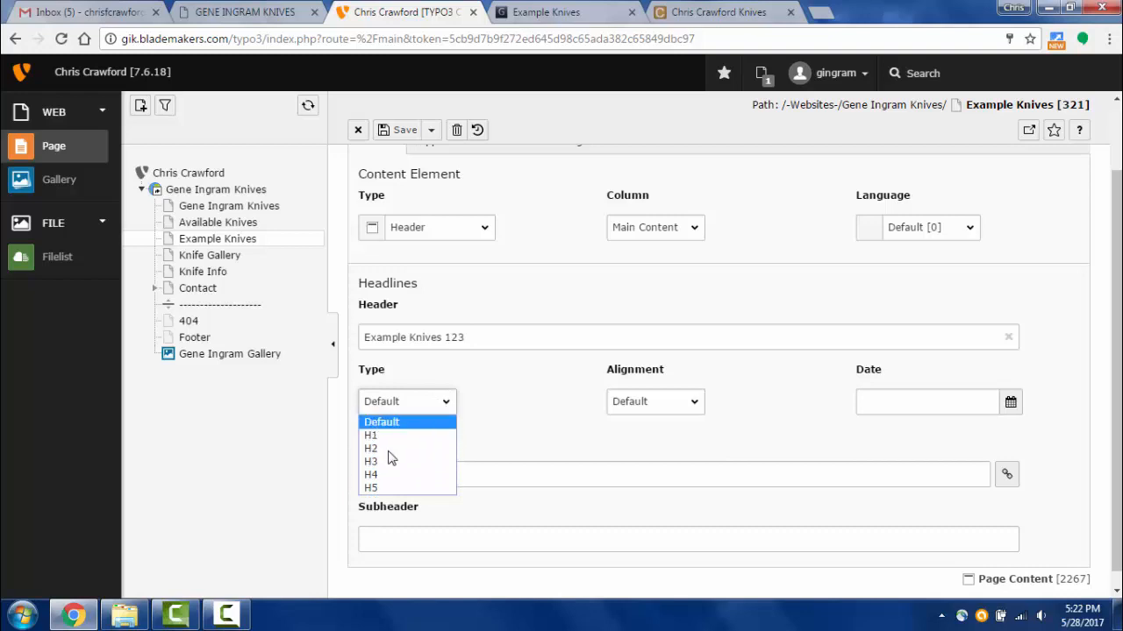
click(488, 412)
scroll(552, 279, up, 1)
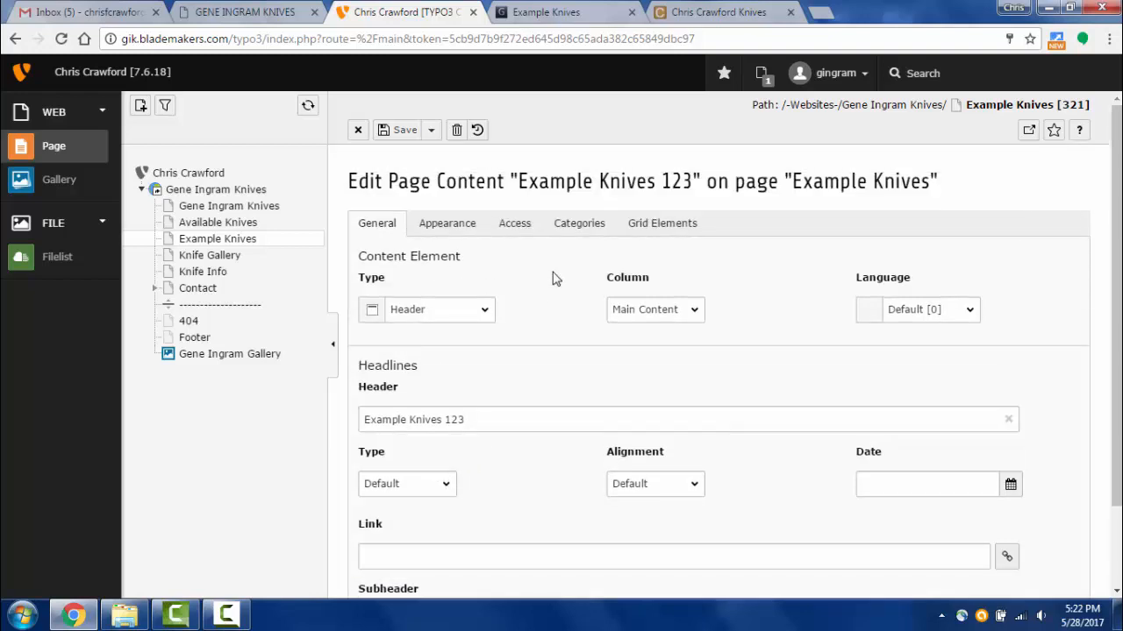
click(537, 12)
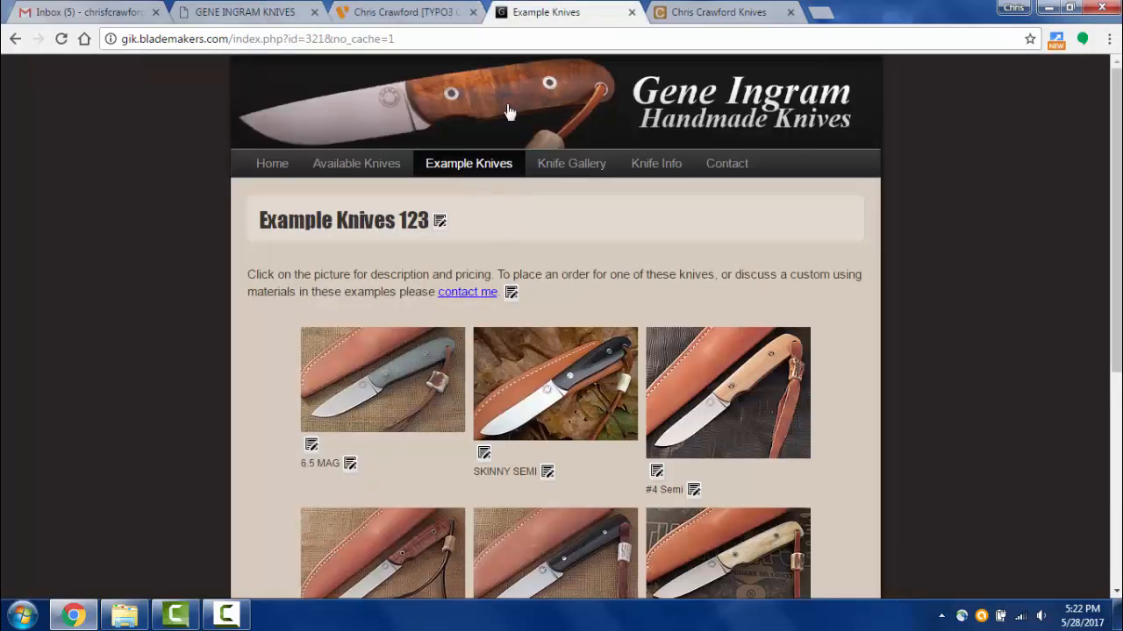
- Set the header's Indentation and Frames option to Ruler After and save
click(399, 10)
click(456, 230)
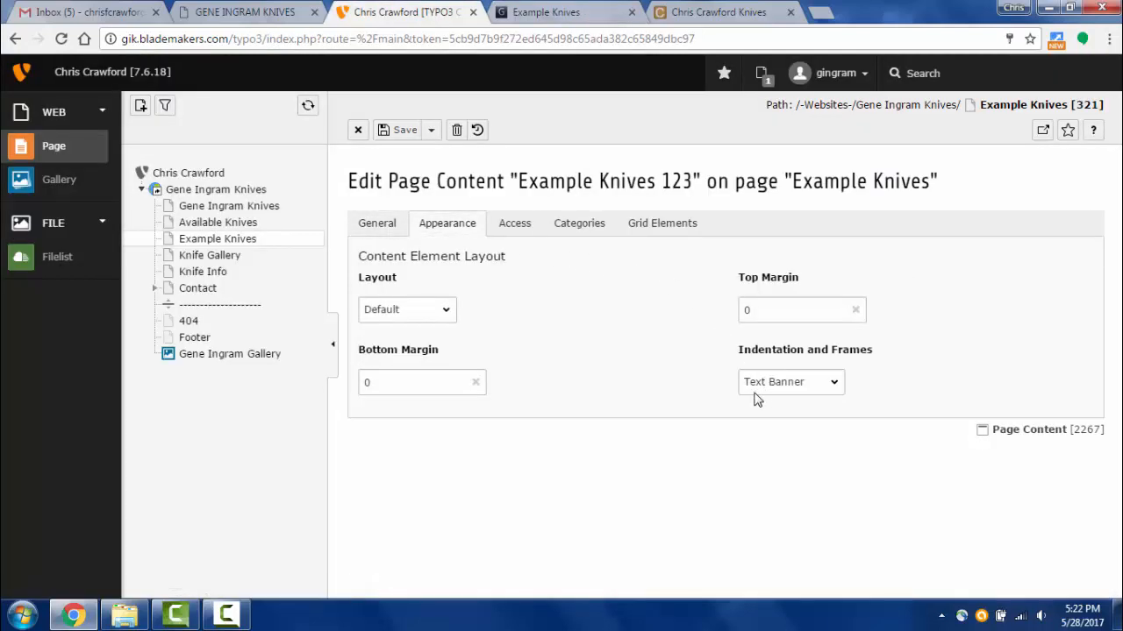
click(835, 386)
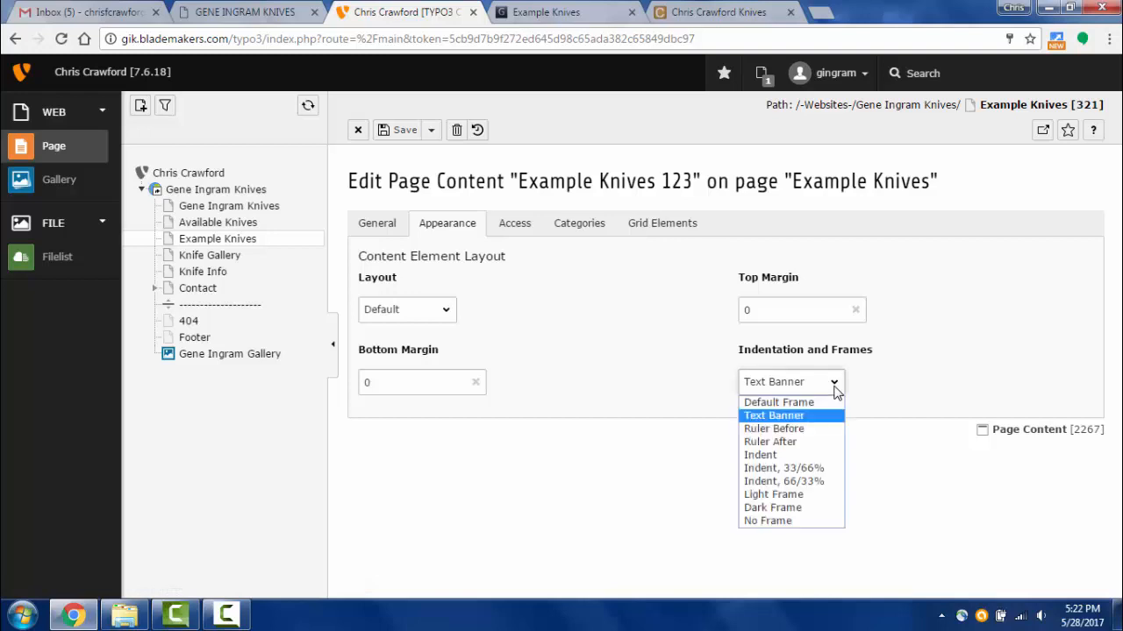
click(793, 443)
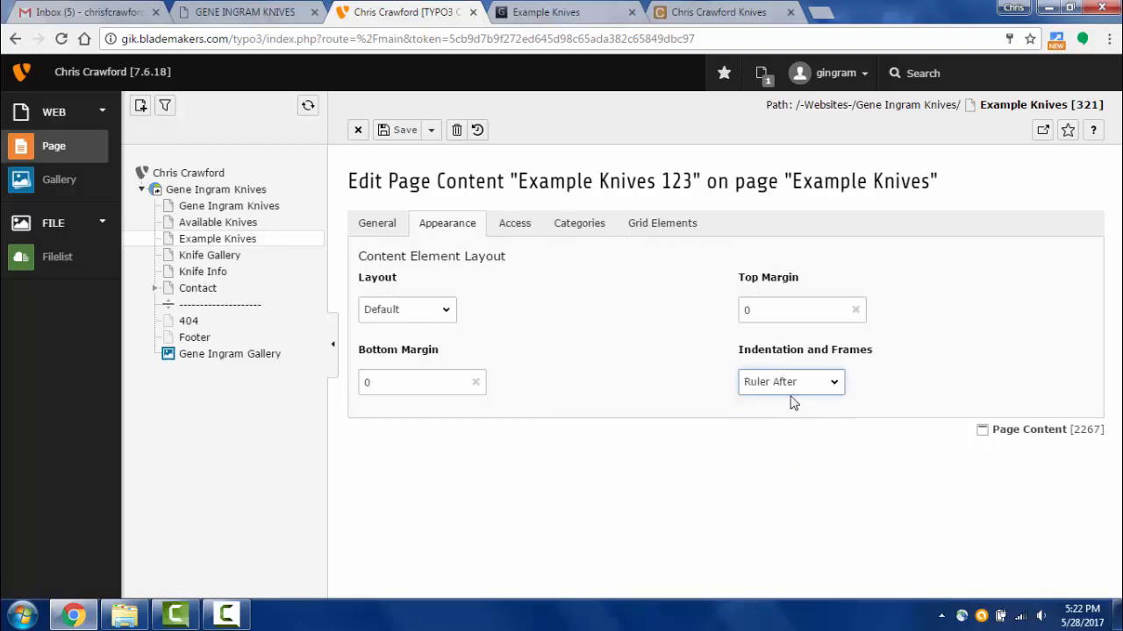
click(402, 131)
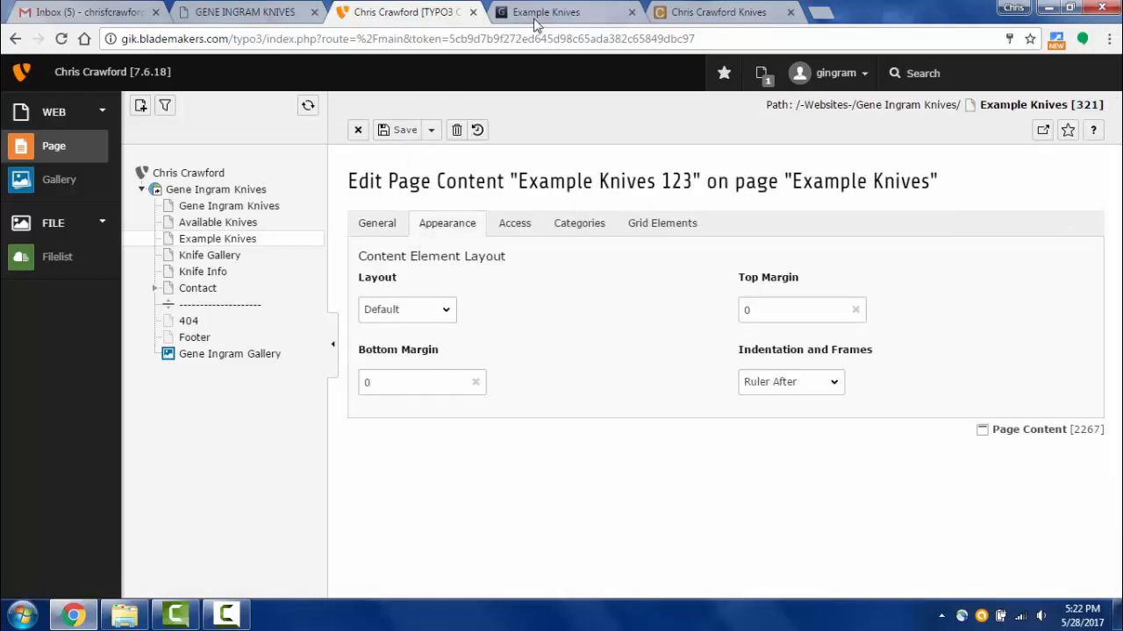
- Reload the live Example Knives page to check the Ruler After rule
click(537, 12)
click(61, 38)
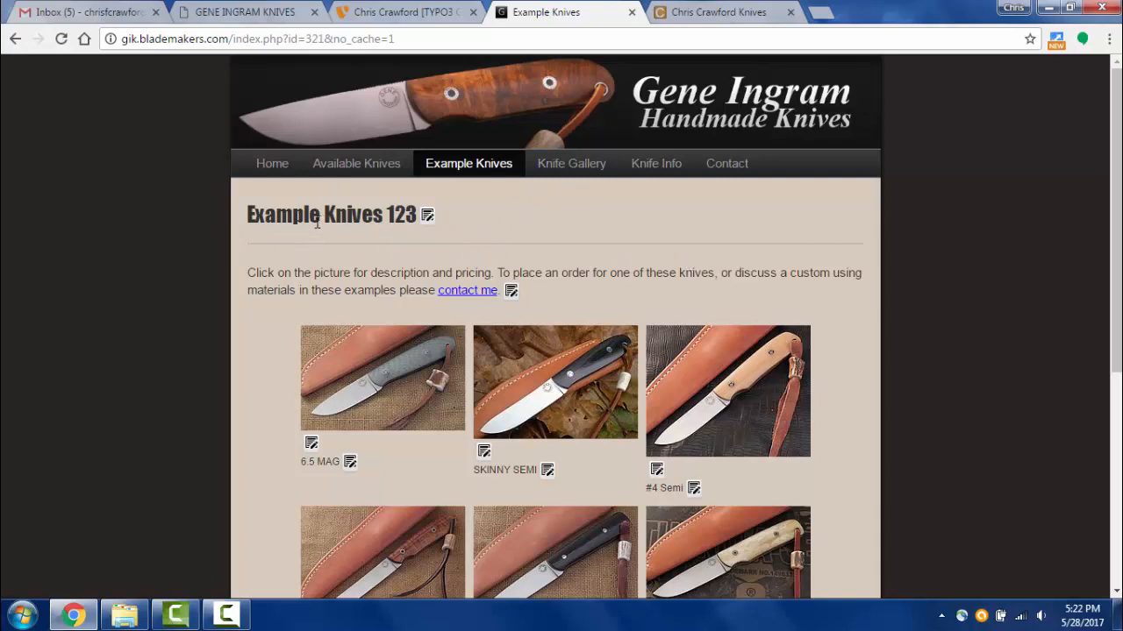
click(412, 12)
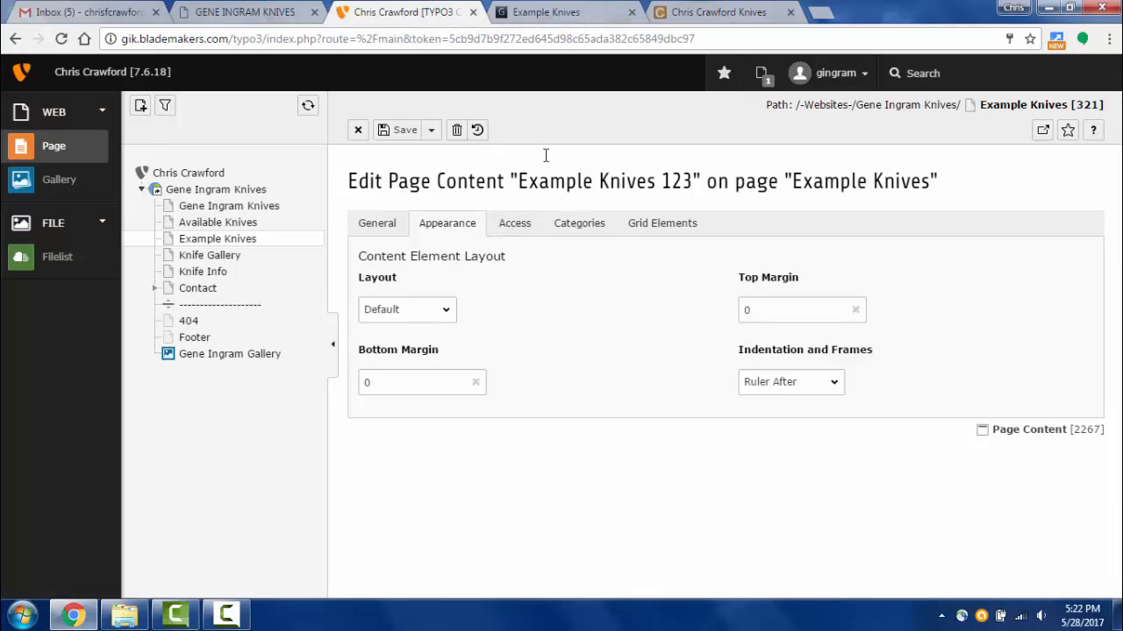
click(535, 15)
- Switch the header frame to Ruler Before, save and view the page, and reload it
click(443, 16)
click(837, 393)
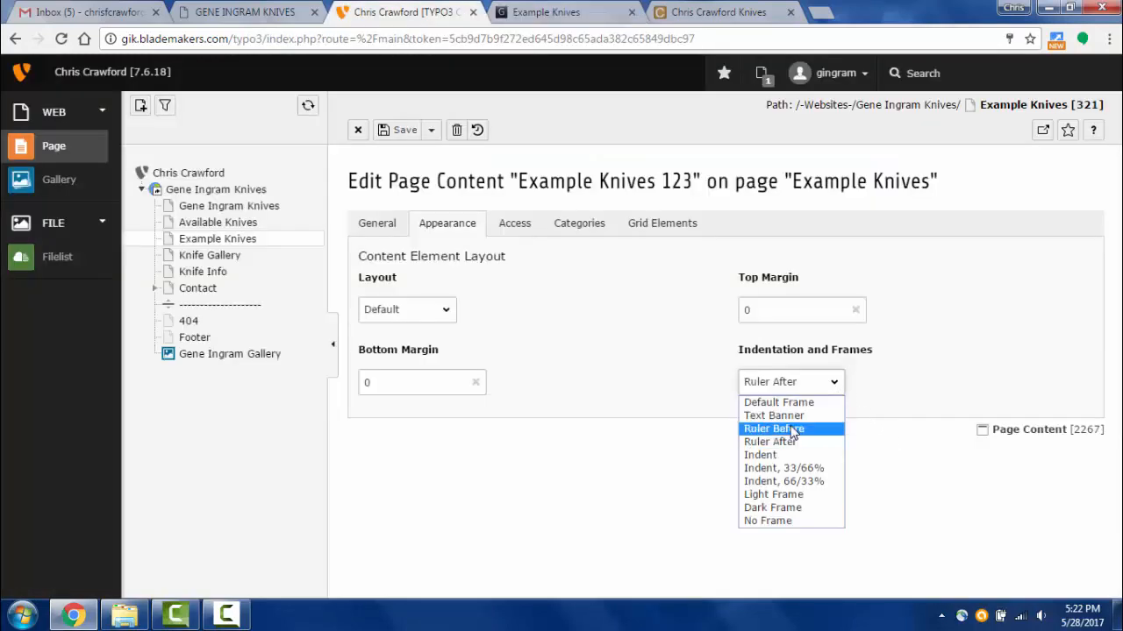
click(794, 429)
click(431, 130)
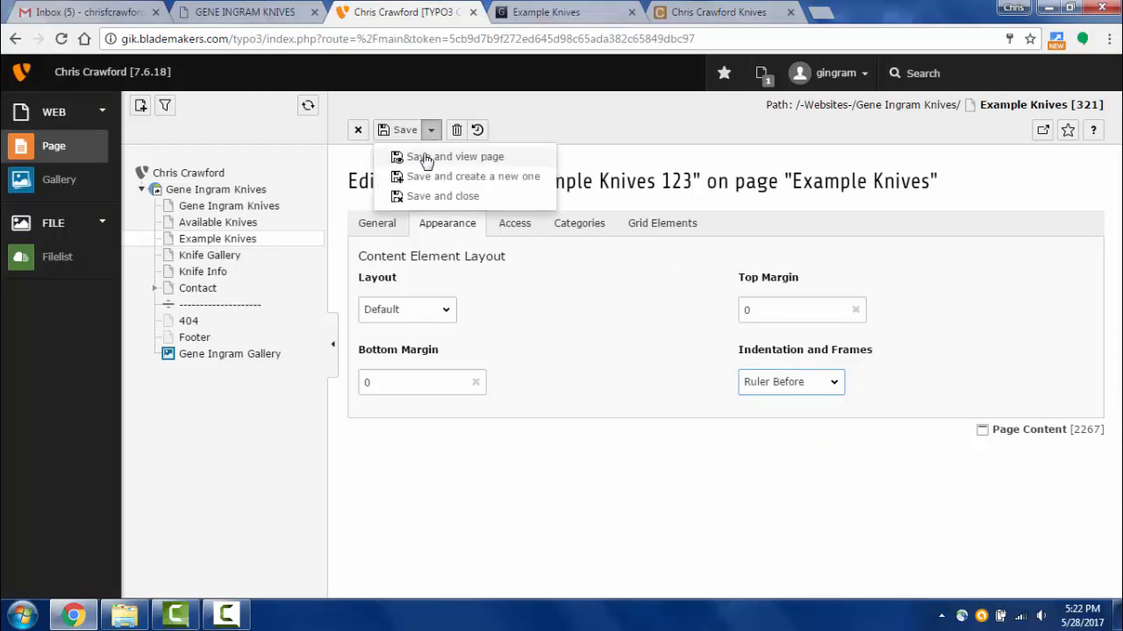
click(434, 155)
click(483, 165)
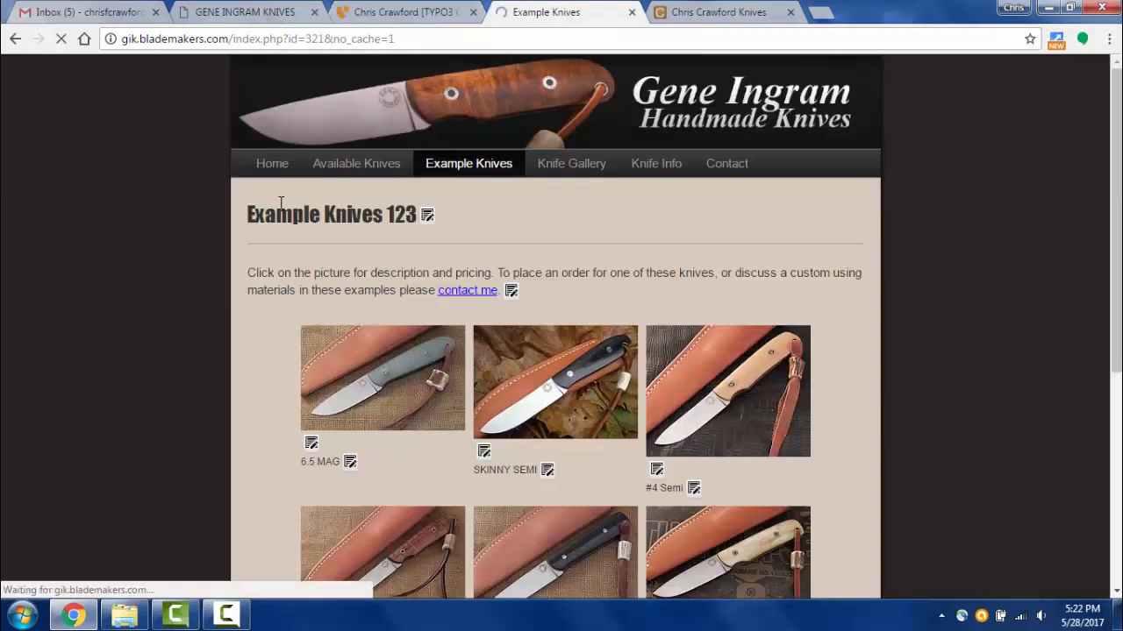
- Switch the header frame to Light Frame and save with a page preview
click(439, 18)
click(835, 386)
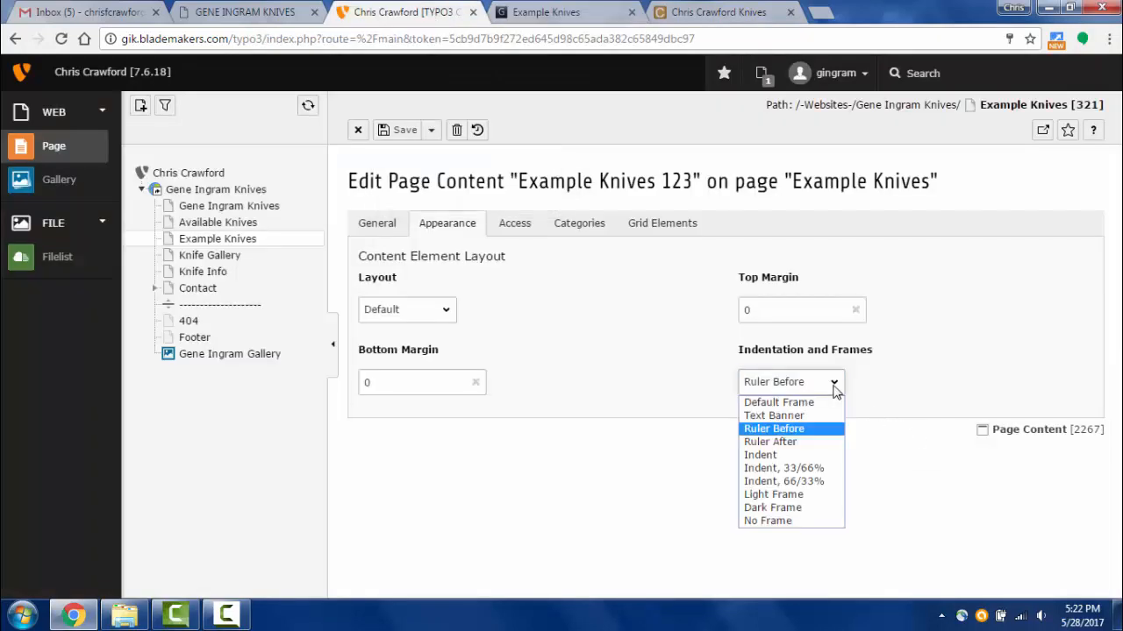
click(789, 496)
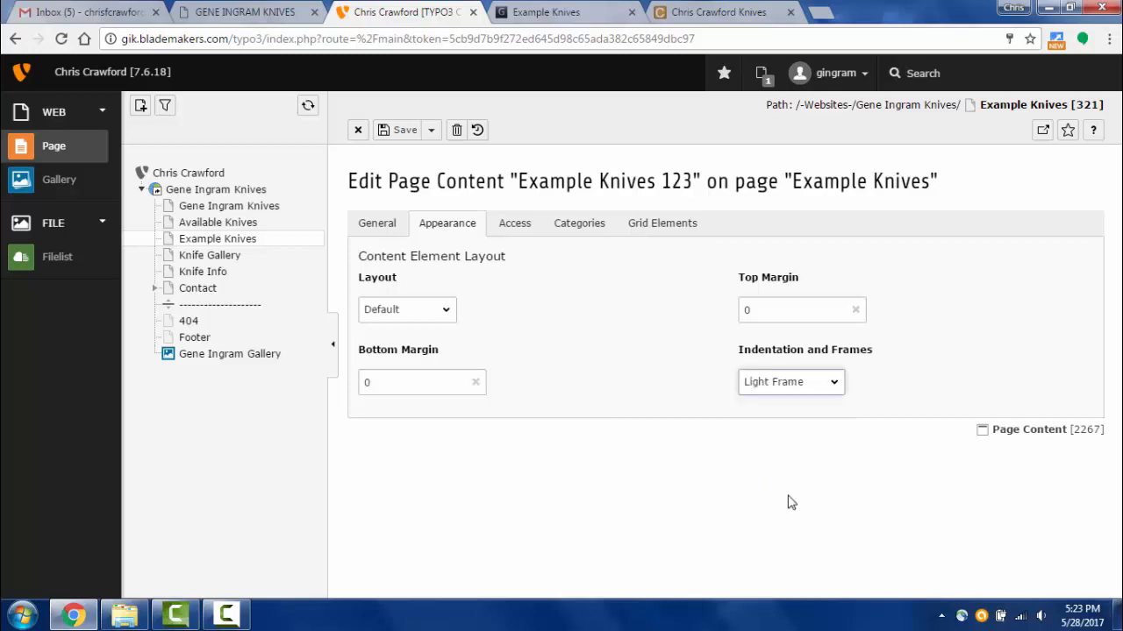
click(430, 131)
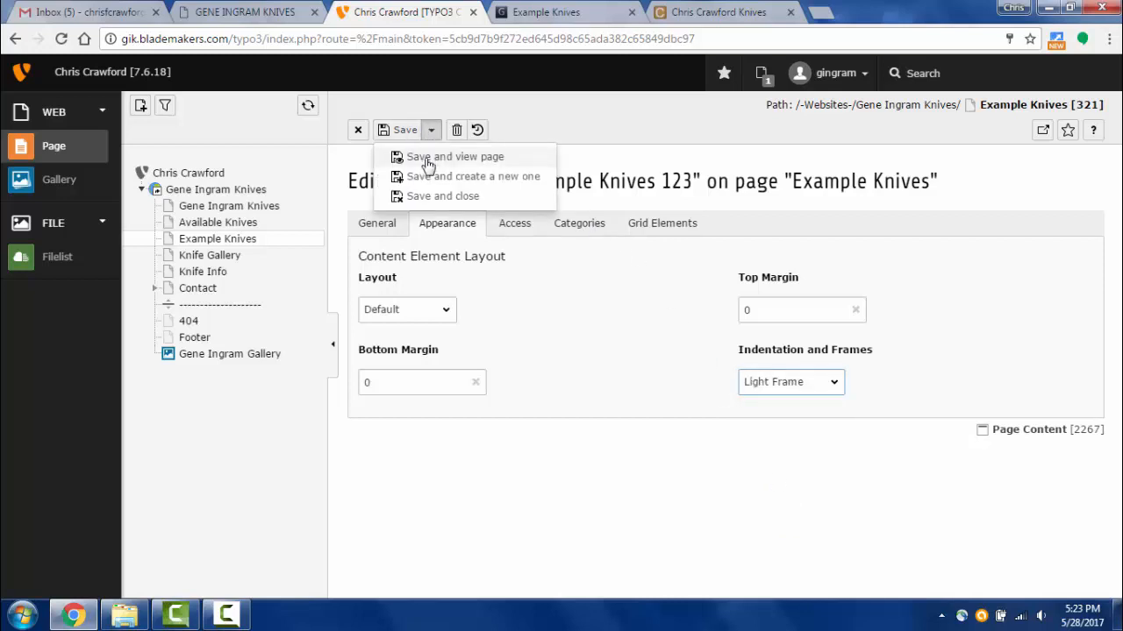
click(427, 158)
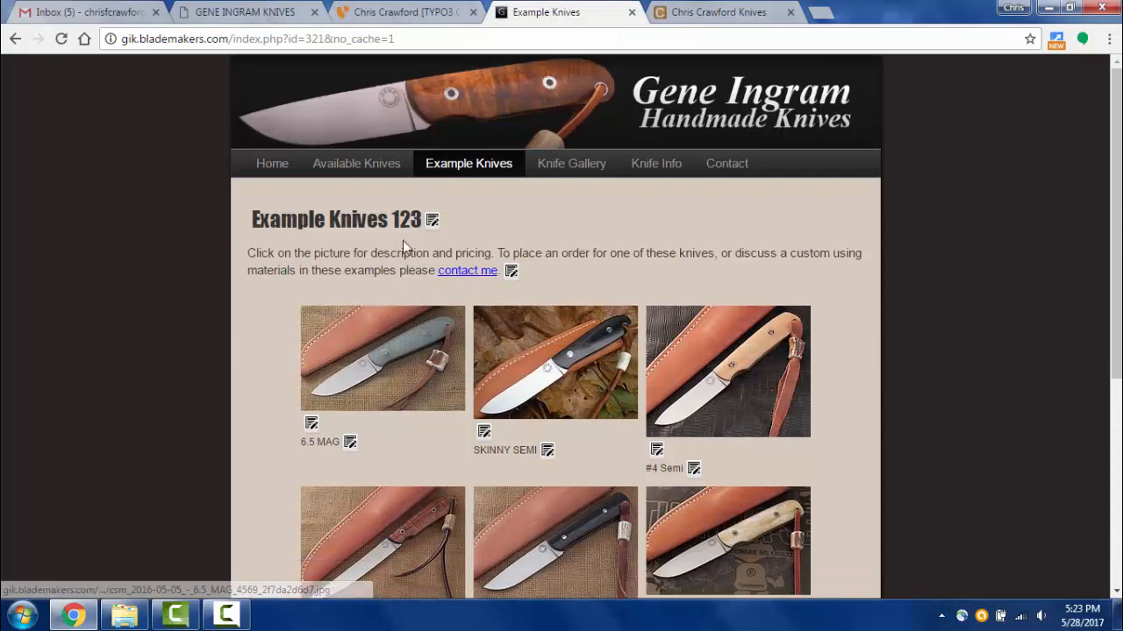
- Switch the header frame to Dark Frame and save with a page preview
click(389, 18)
click(824, 384)
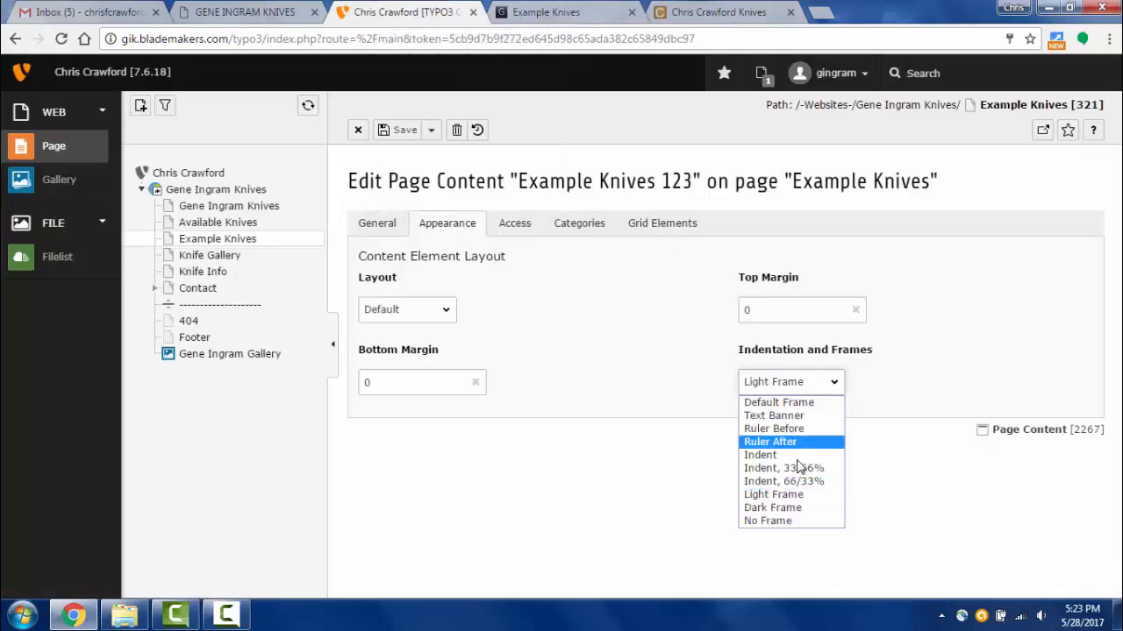
click(792, 508)
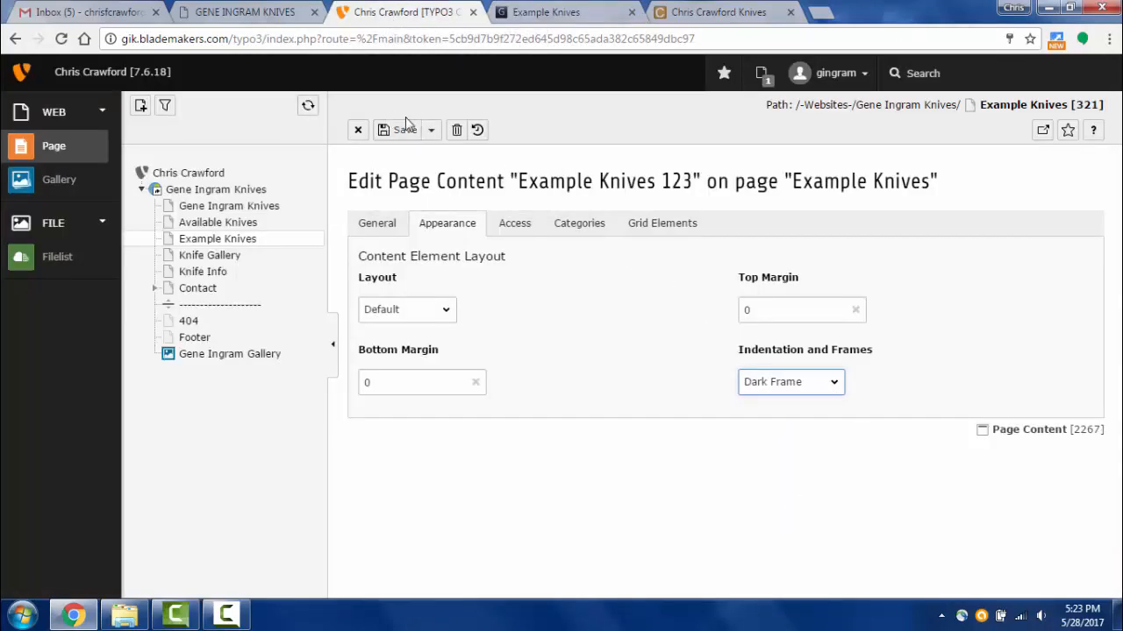
click(431, 130)
click(430, 155)
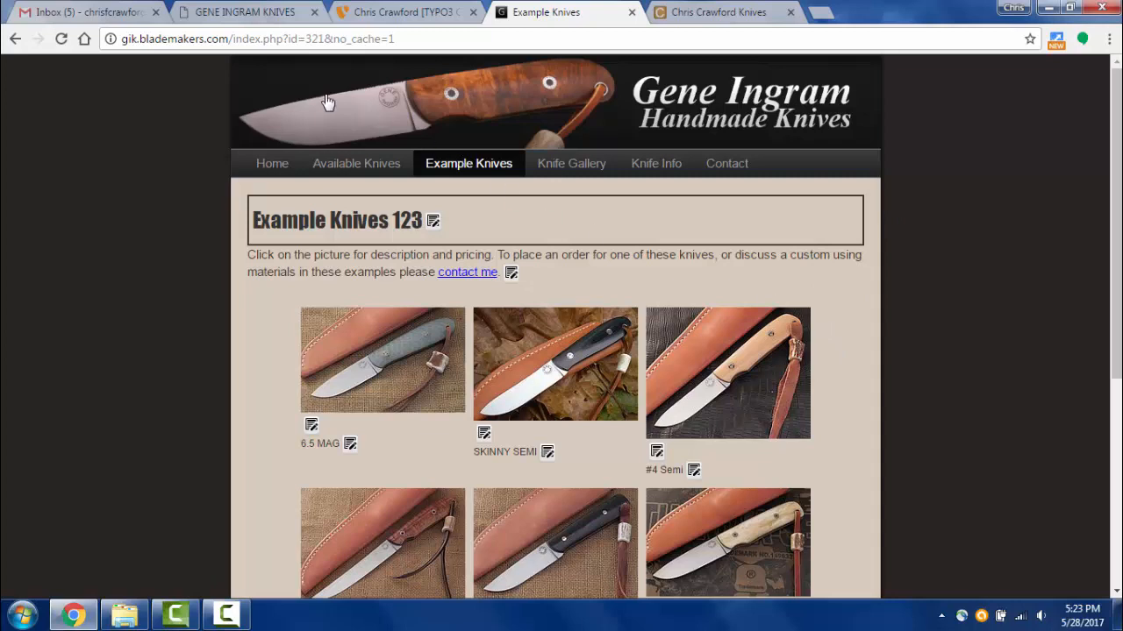
click(443, 12)
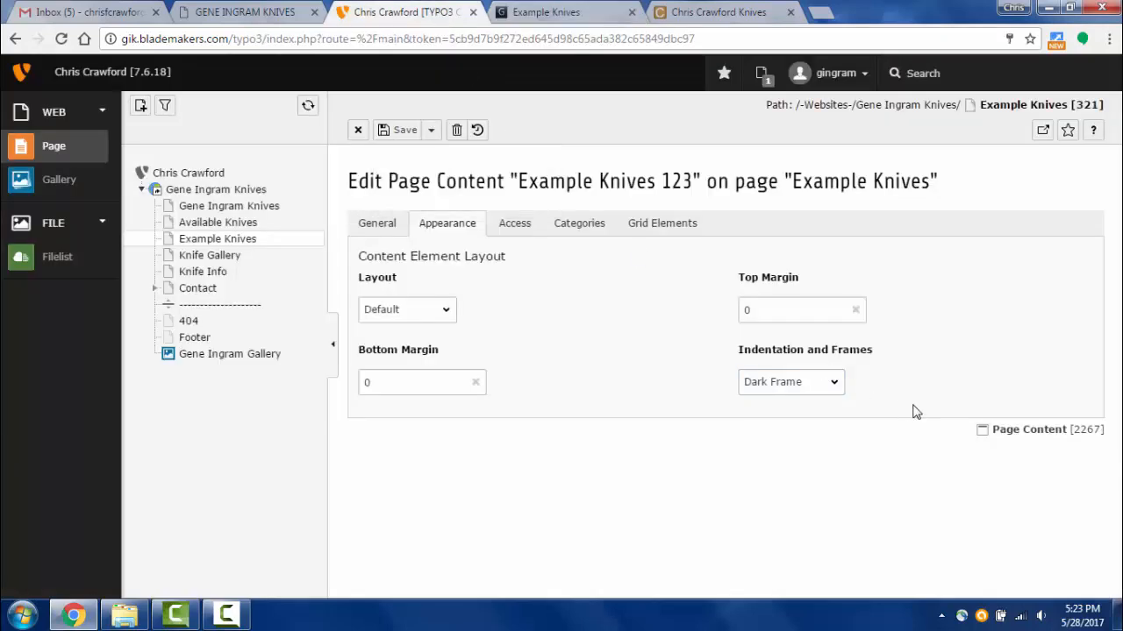
click(836, 389)
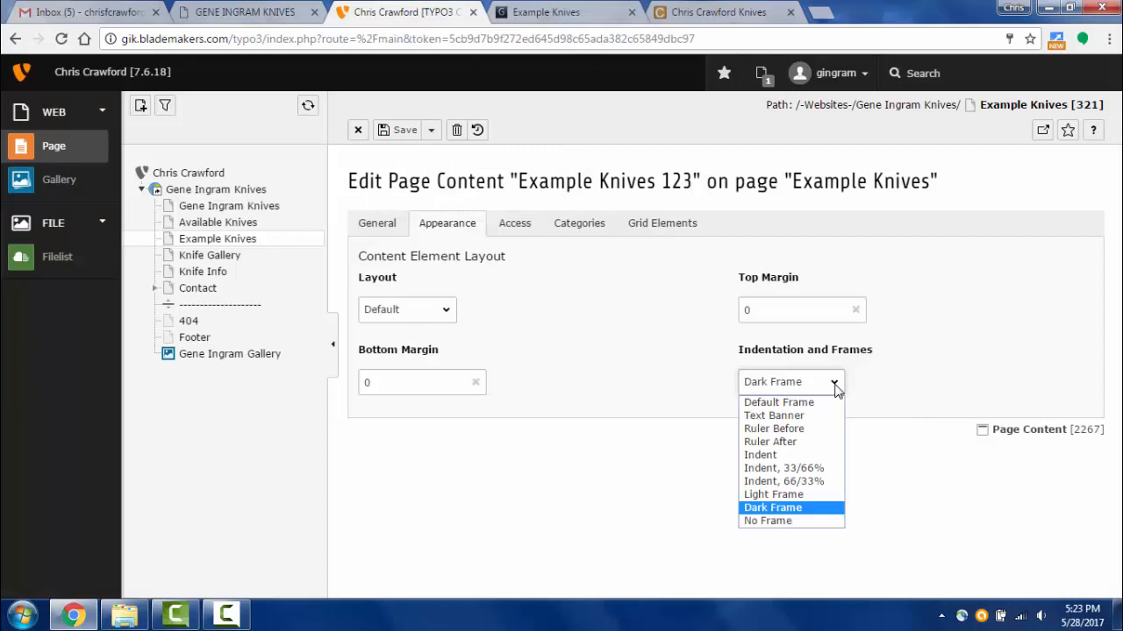
- Set the Example Knives 123 header frame to Text Banner and use Save and view page
click(800, 420)
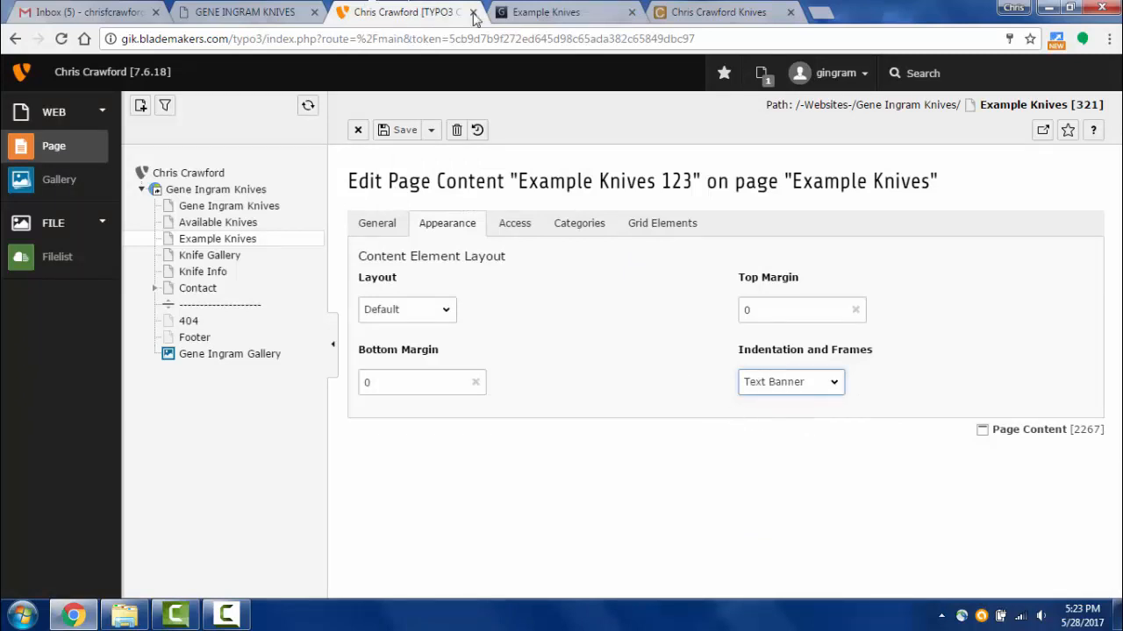
click(547, 15)
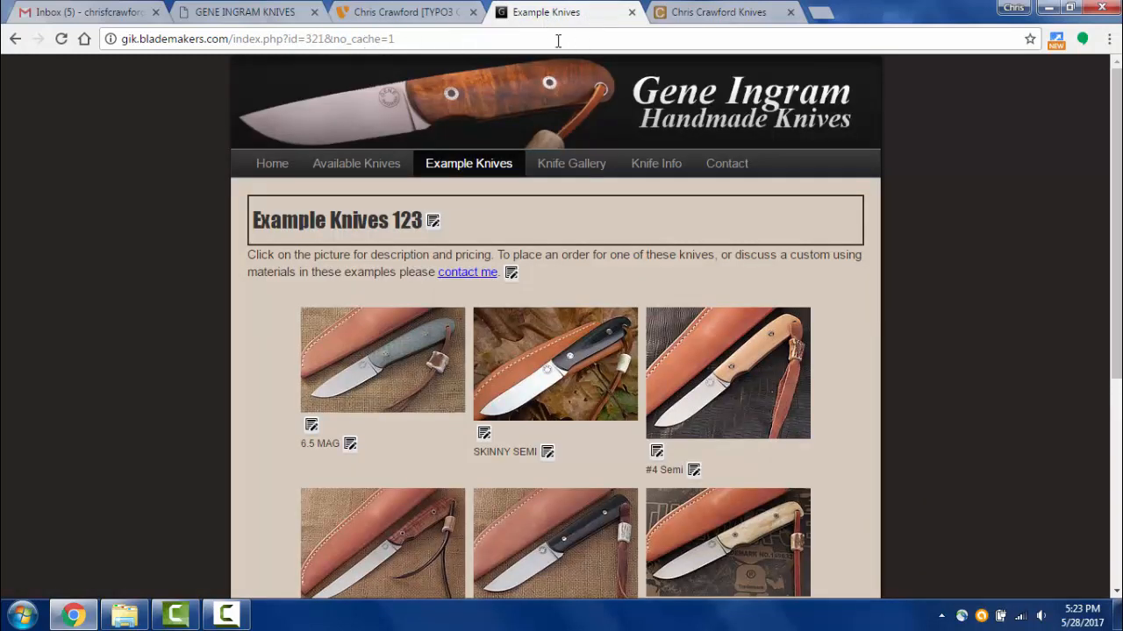
click(441, 11)
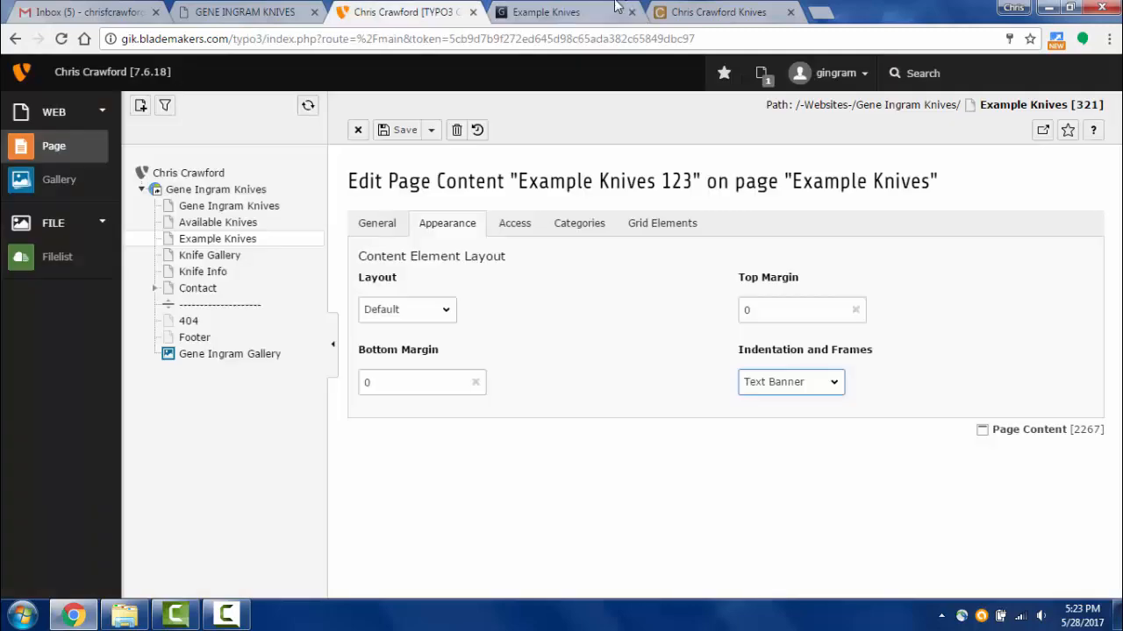
click(431, 133)
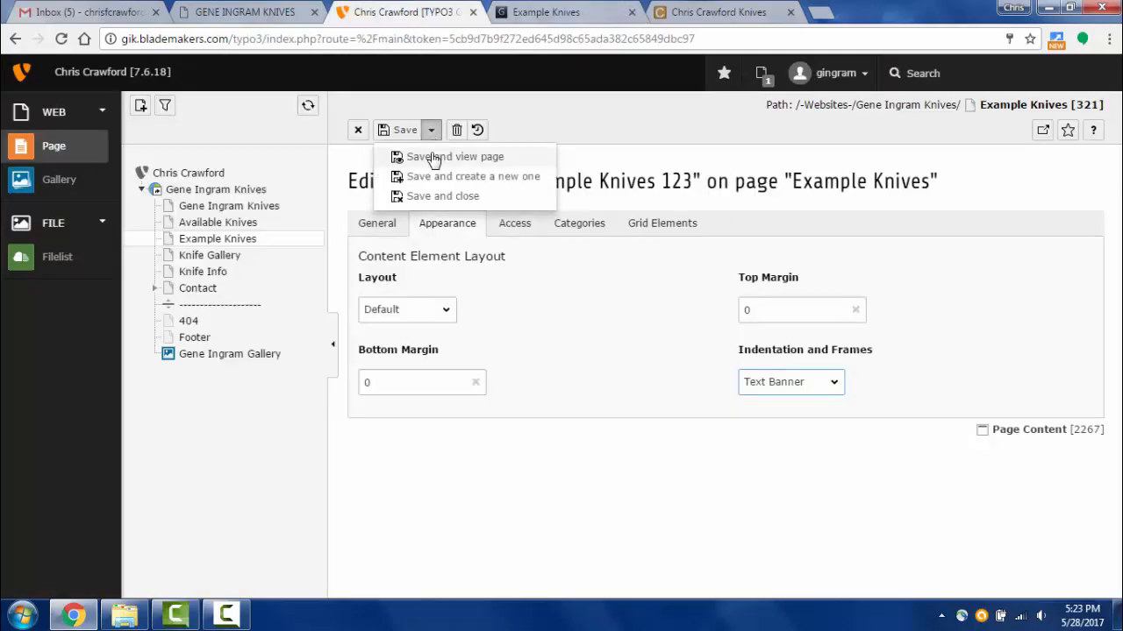
click(430, 156)
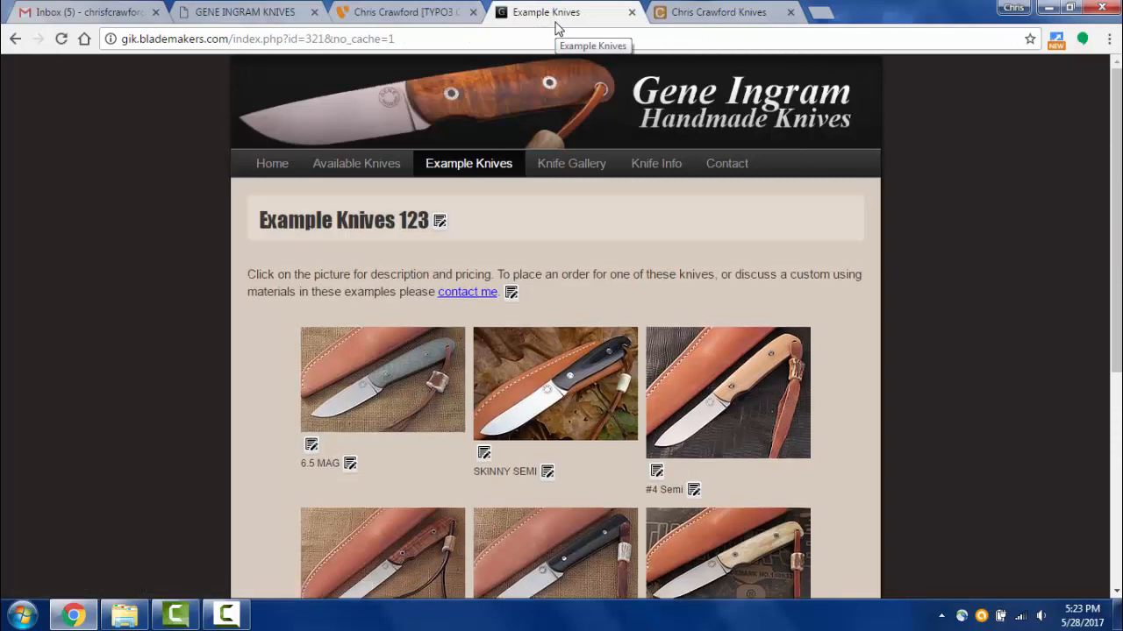
- Rename the heading back to 'Example Knives', save and close, and reload the live page
click(441, 222)
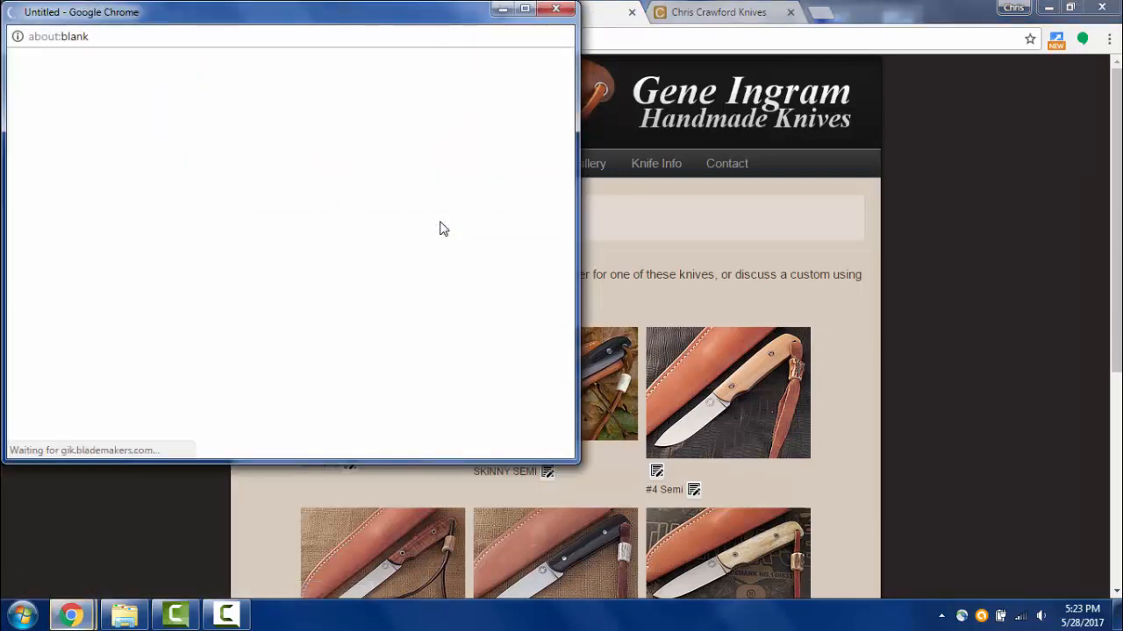
click(149, 242)
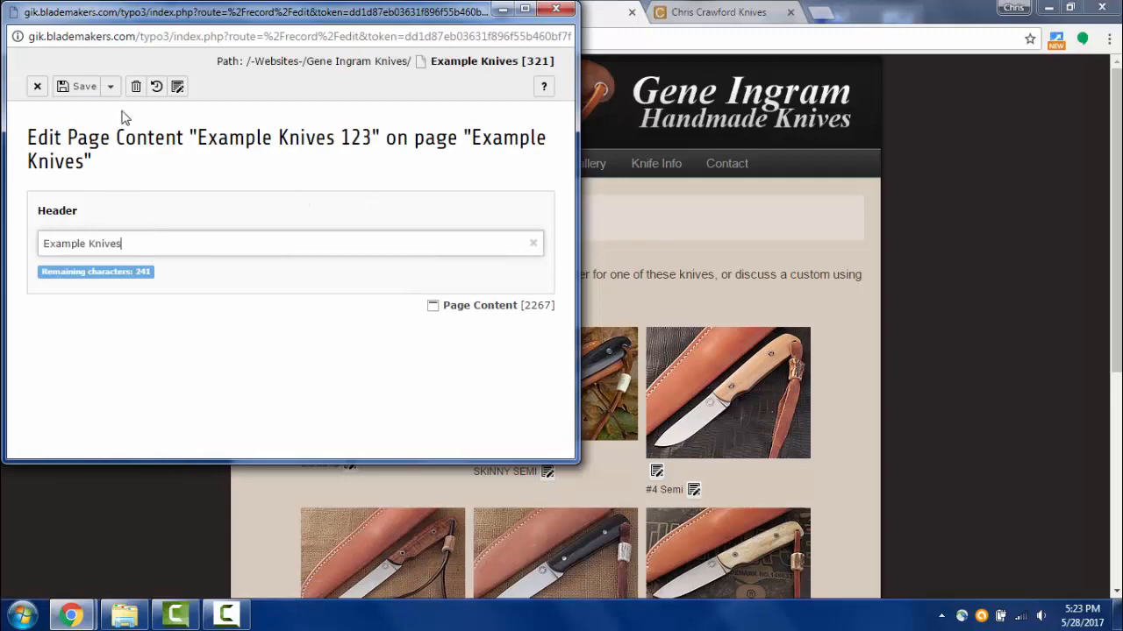
click(110, 85)
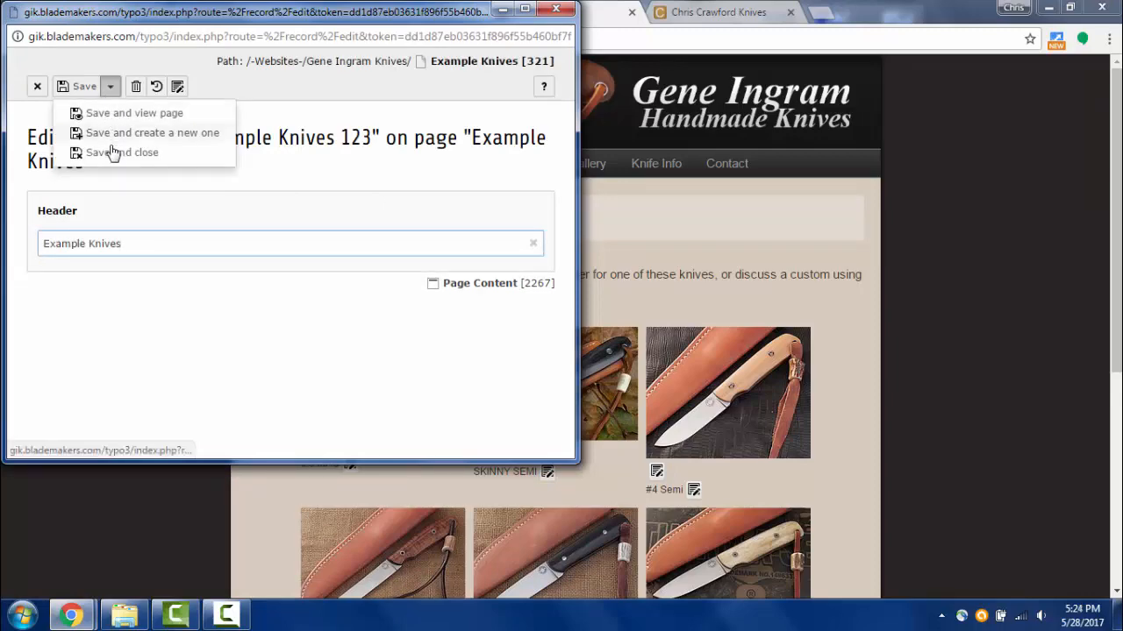
click(111, 155)
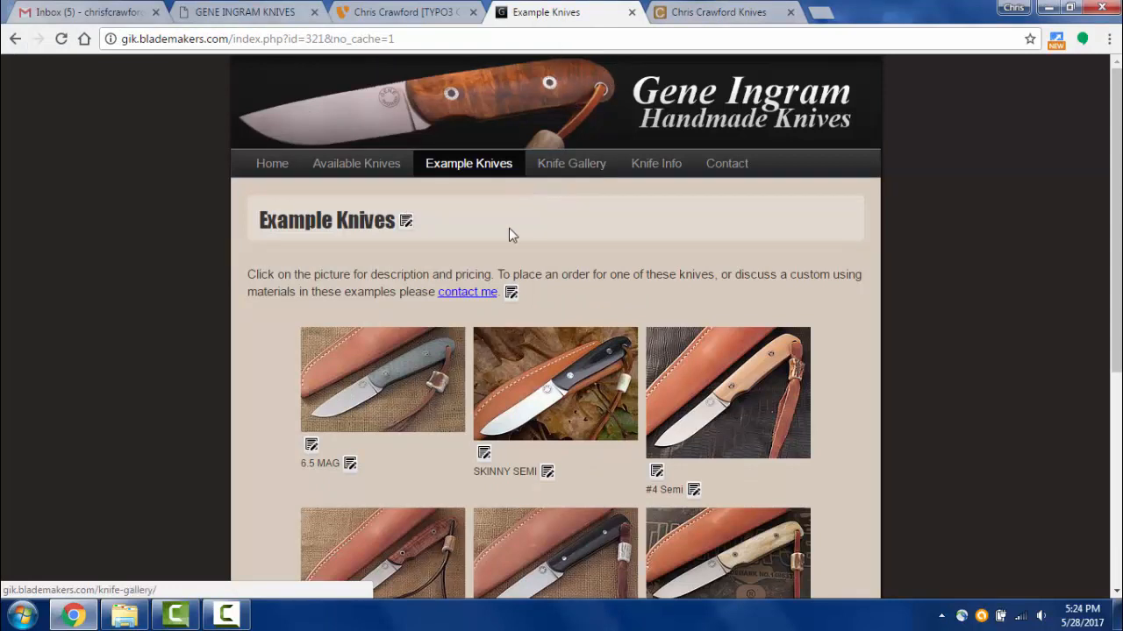
click(62, 40)
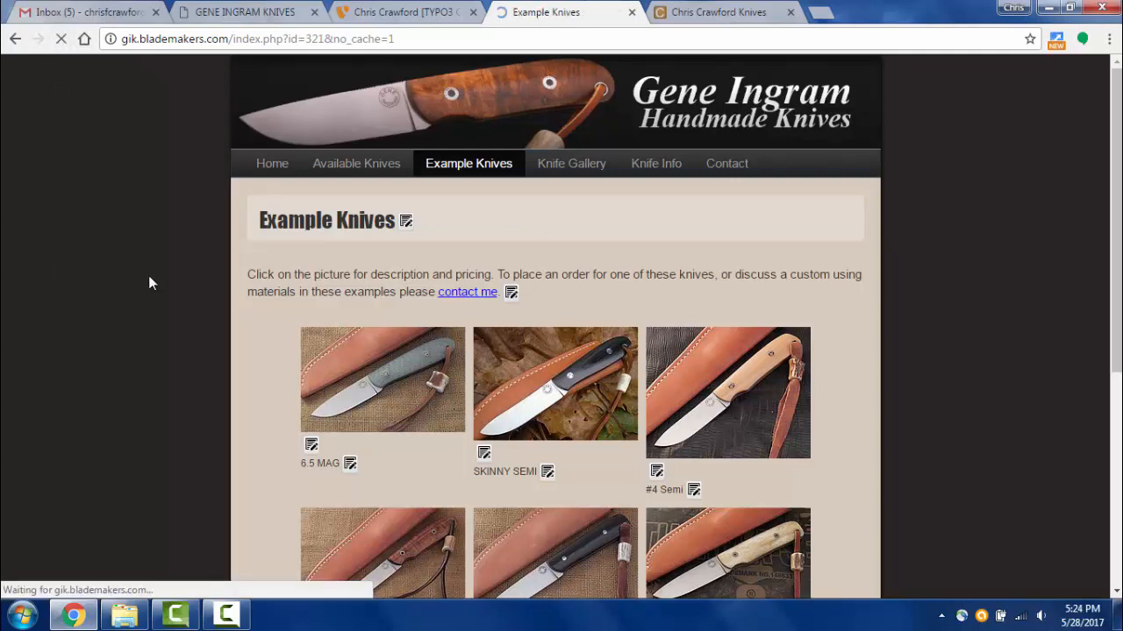
click(418, 14)
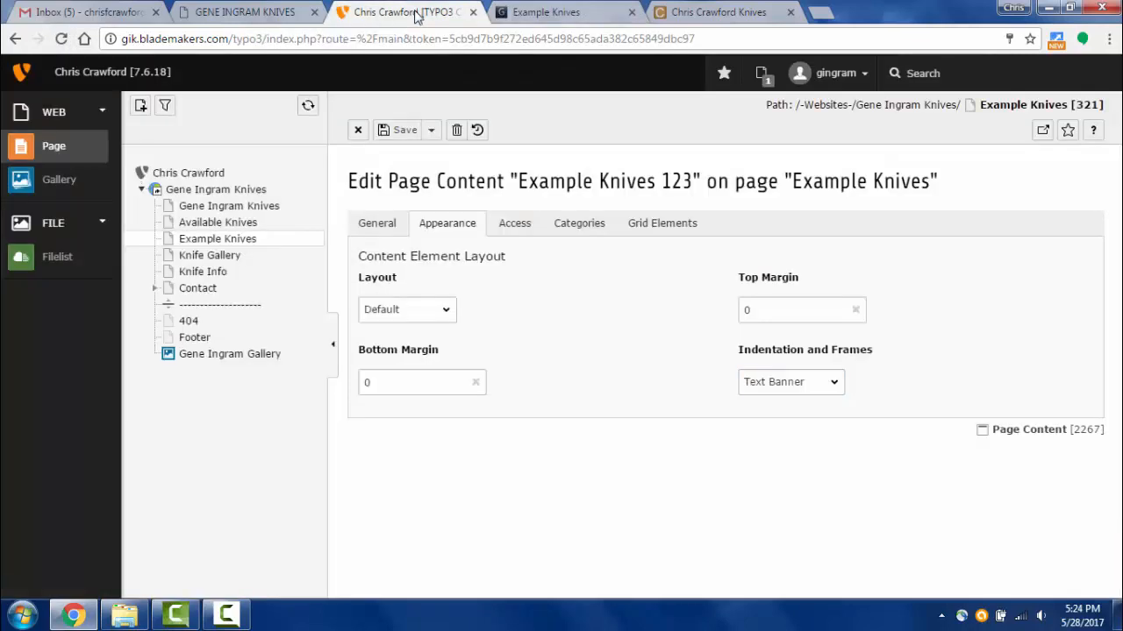
- Open the Example Knives page's content overview and compare it with the live page
click(384, 230)
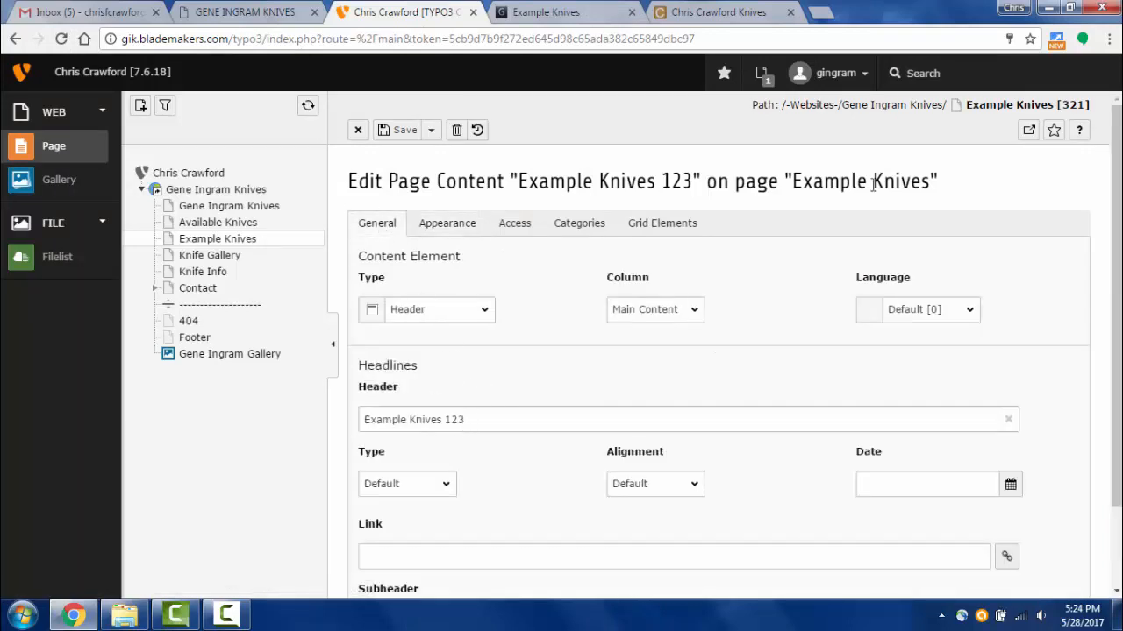
click(204, 242)
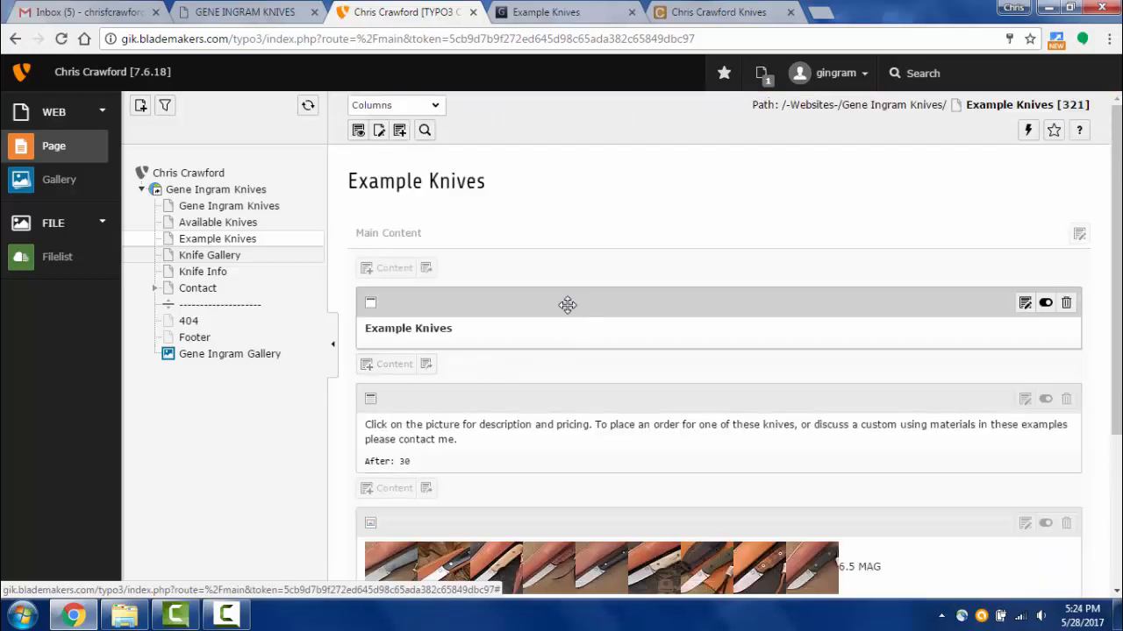
click(562, 12)
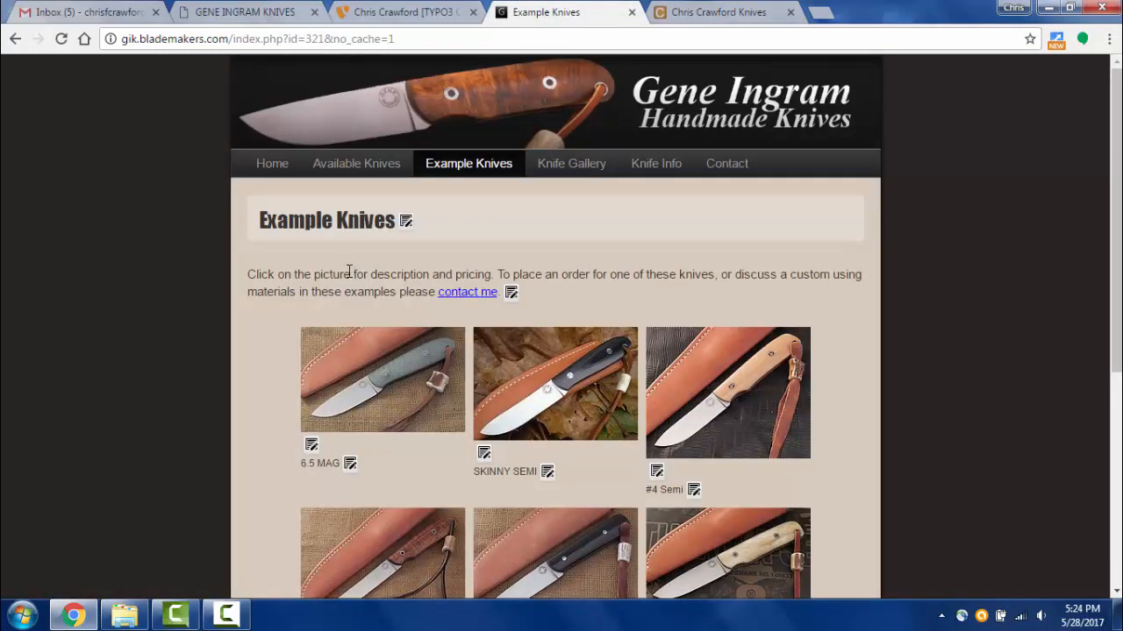
click(436, 10)
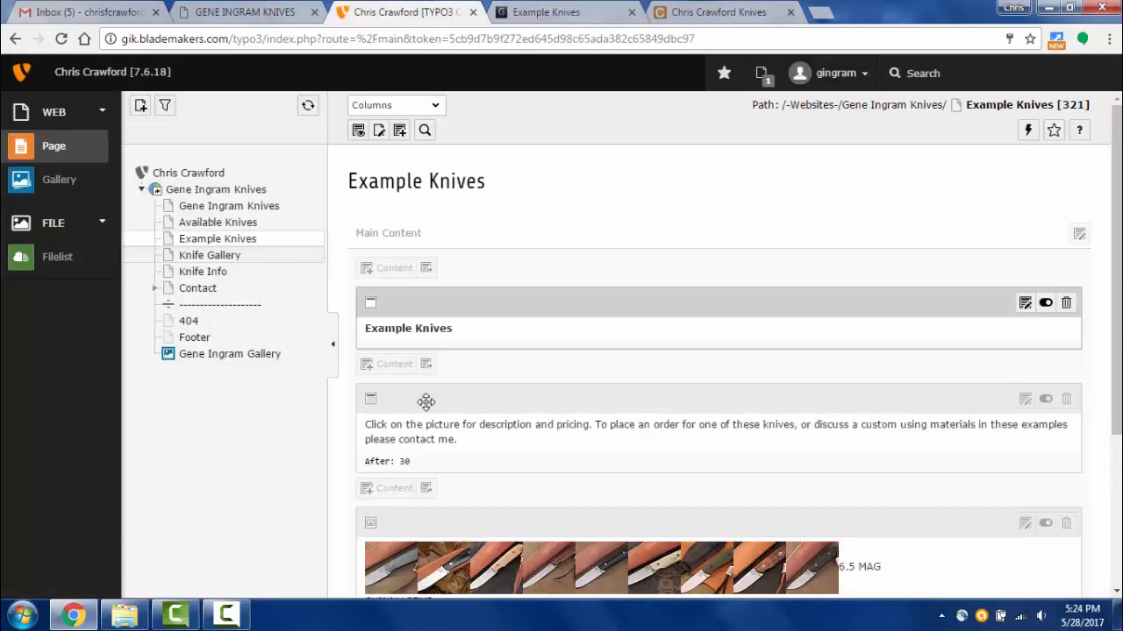
click(544, 19)
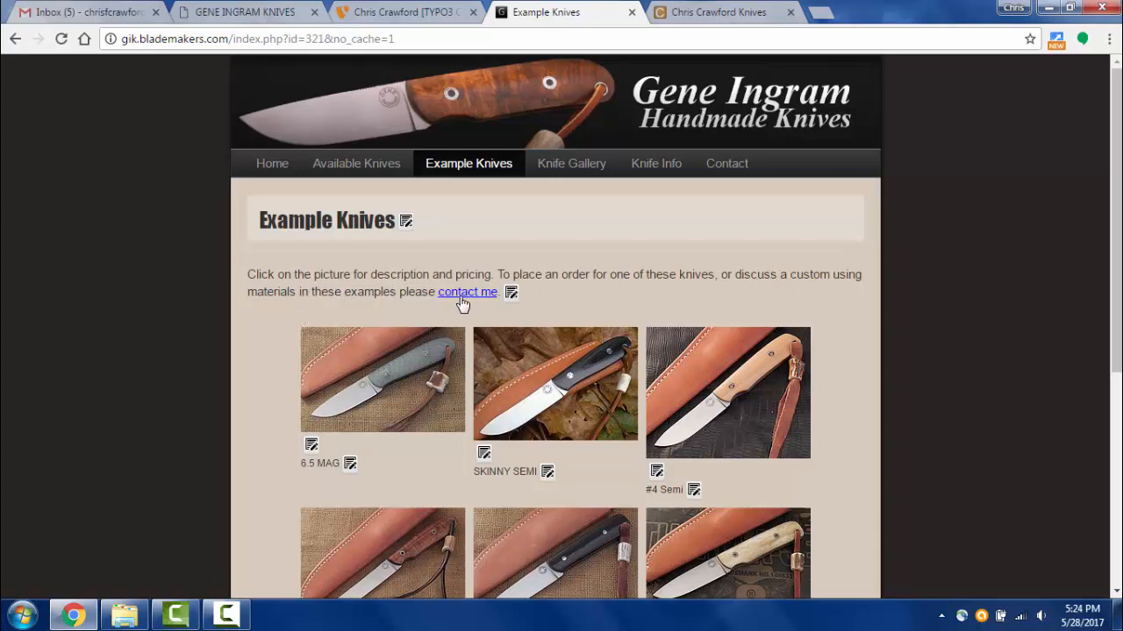
click(384, 12)
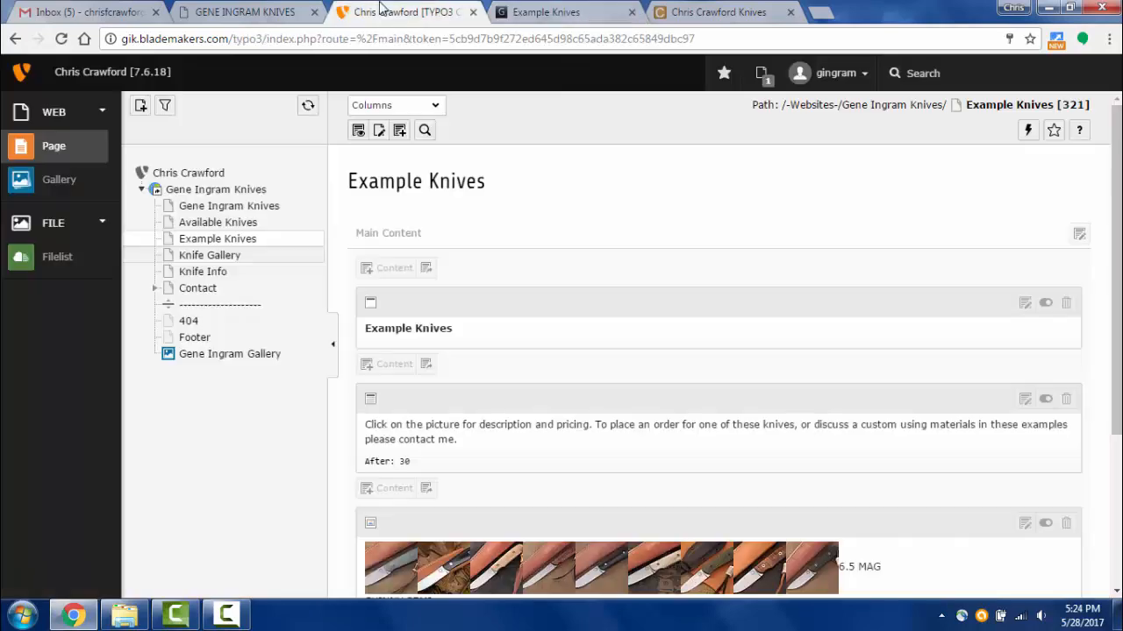
scroll(454, 343, down, 5)
- Open the intro text element, look through its Appearance and Access tabs, and scroll to the text body
click(482, 203)
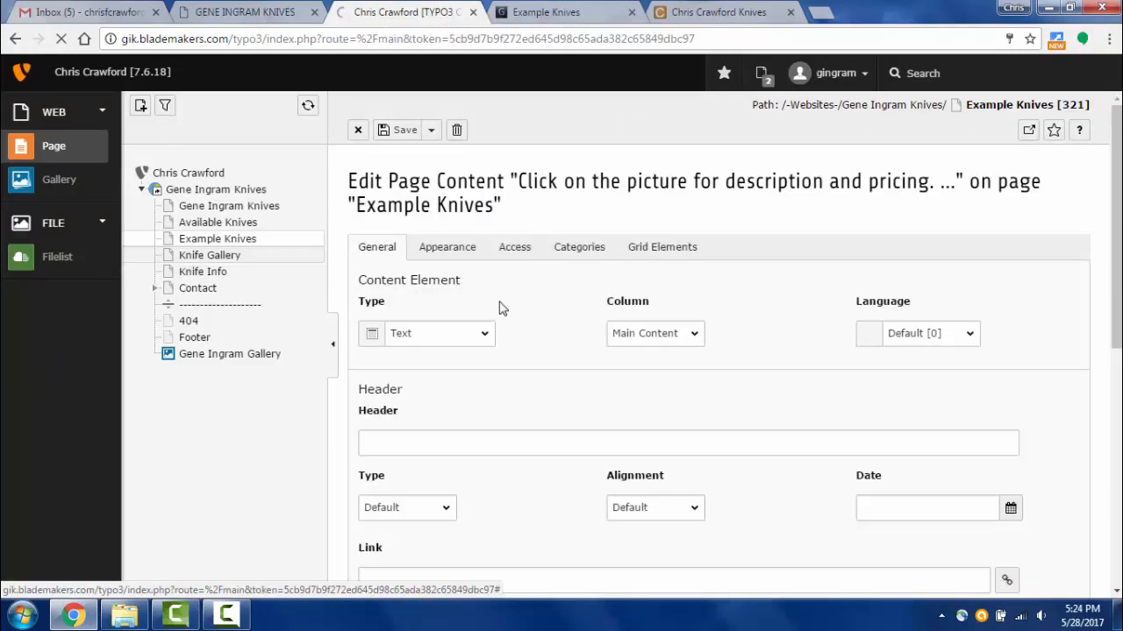
click(445, 254)
click(521, 252)
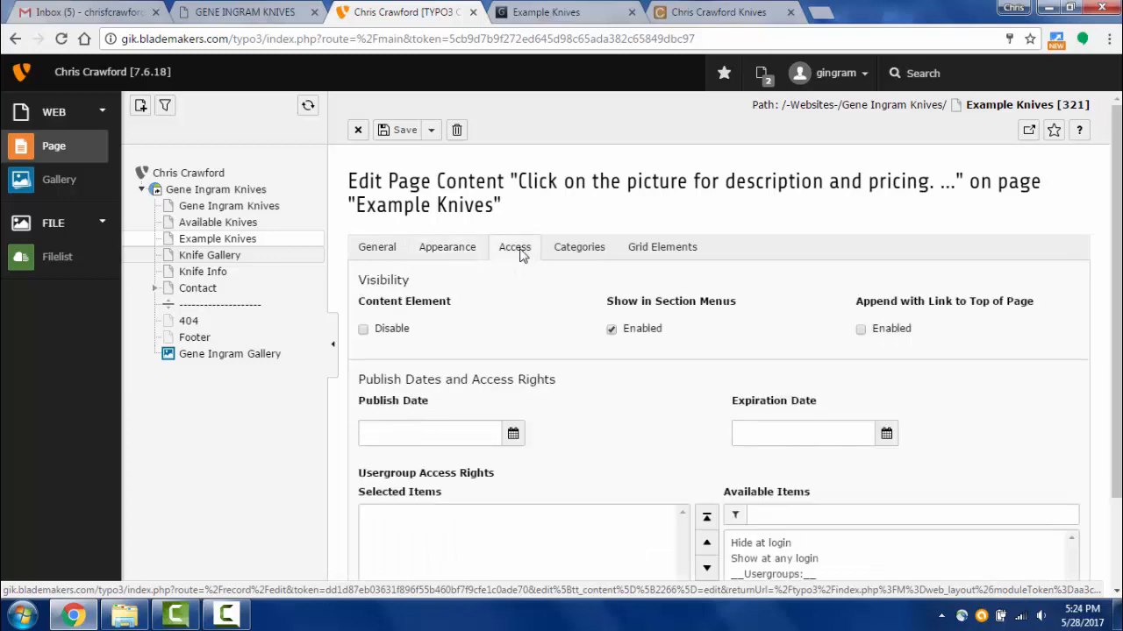
click(451, 253)
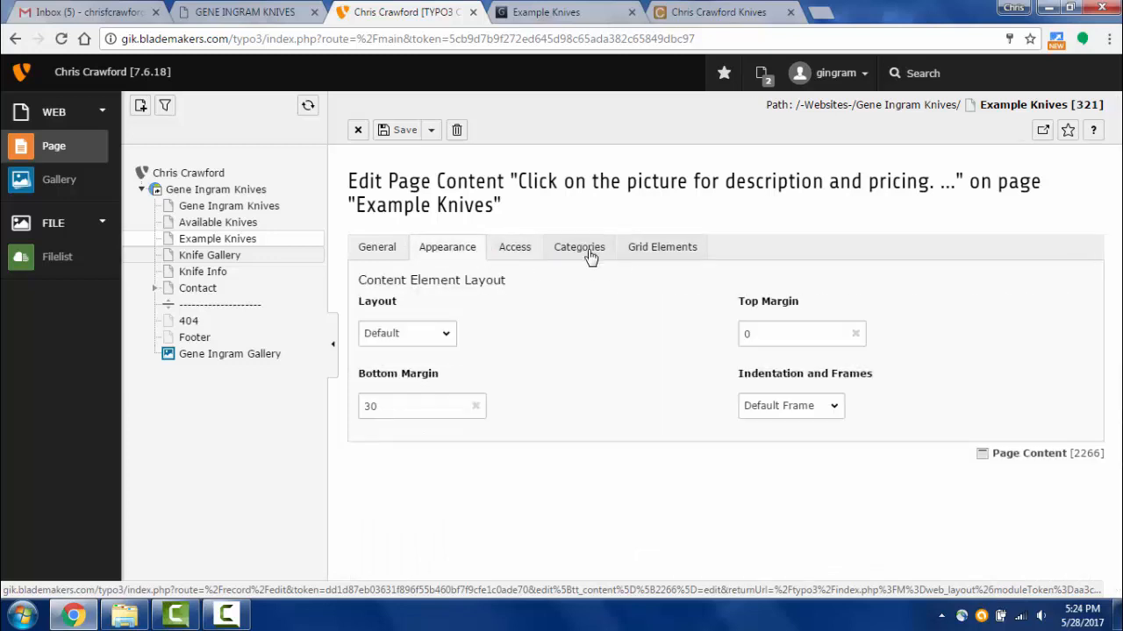
click(377, 256)
scroll(544, 316, down, 5)
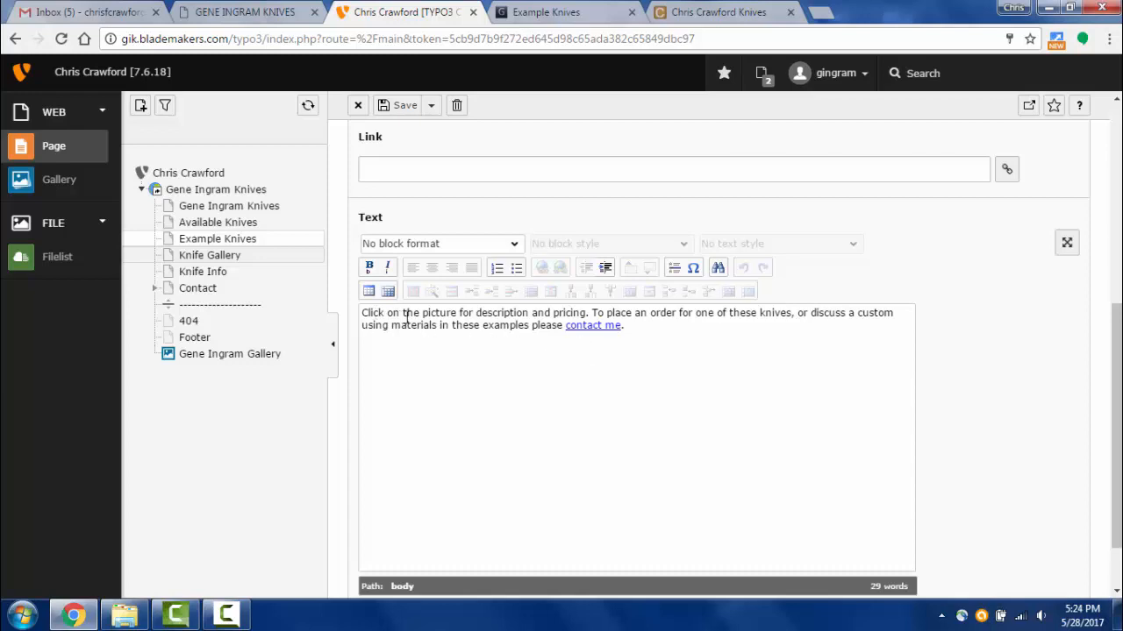
- Check where the existing 'contact me' link in the intro text points, leaving it unchanged
click(435, 316)
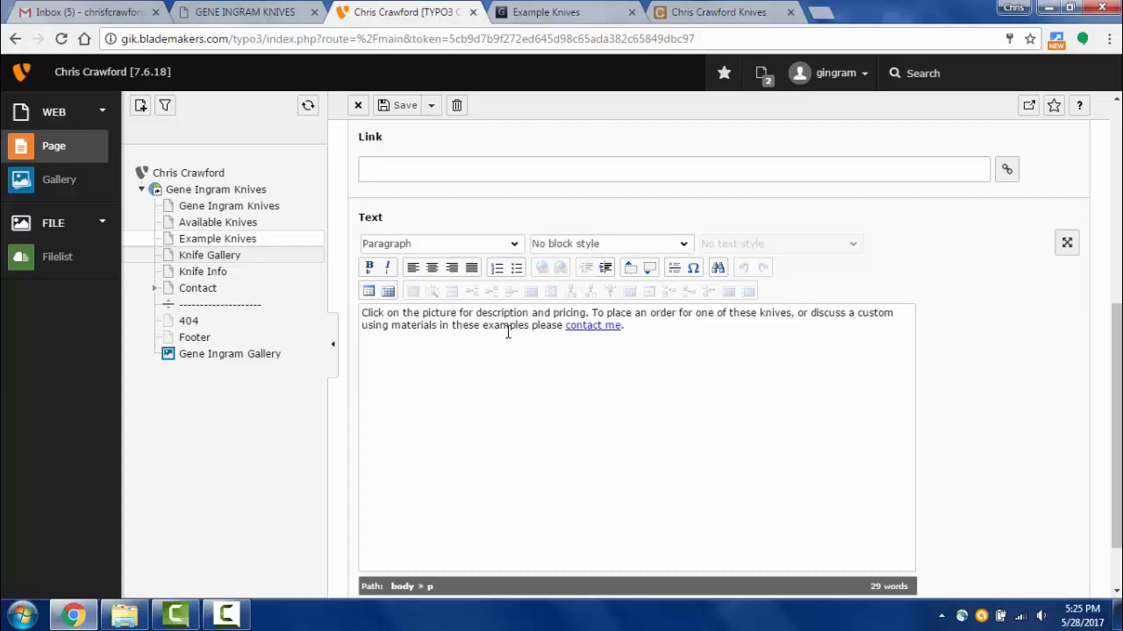
click(582, 329)
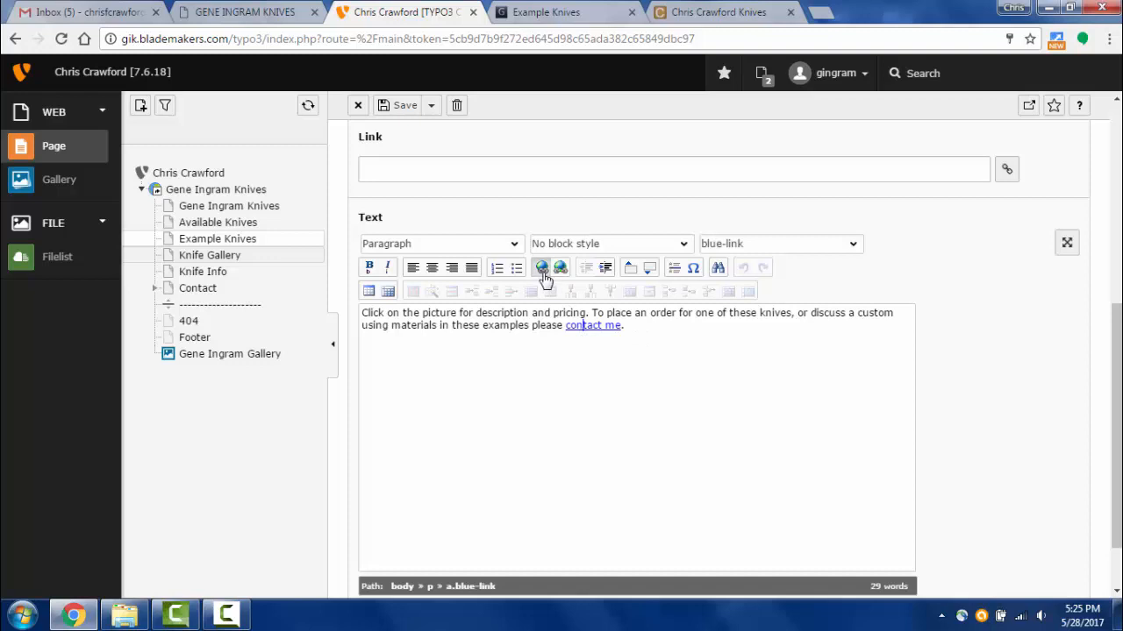
click(542, 272)
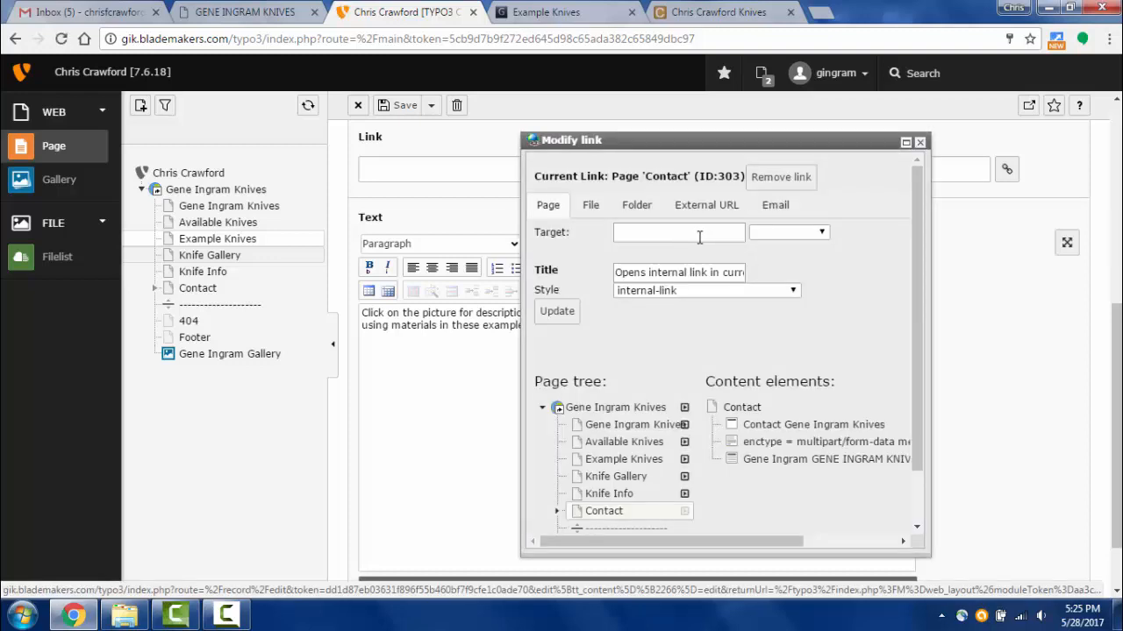
scroll(747, 331, down, 3)
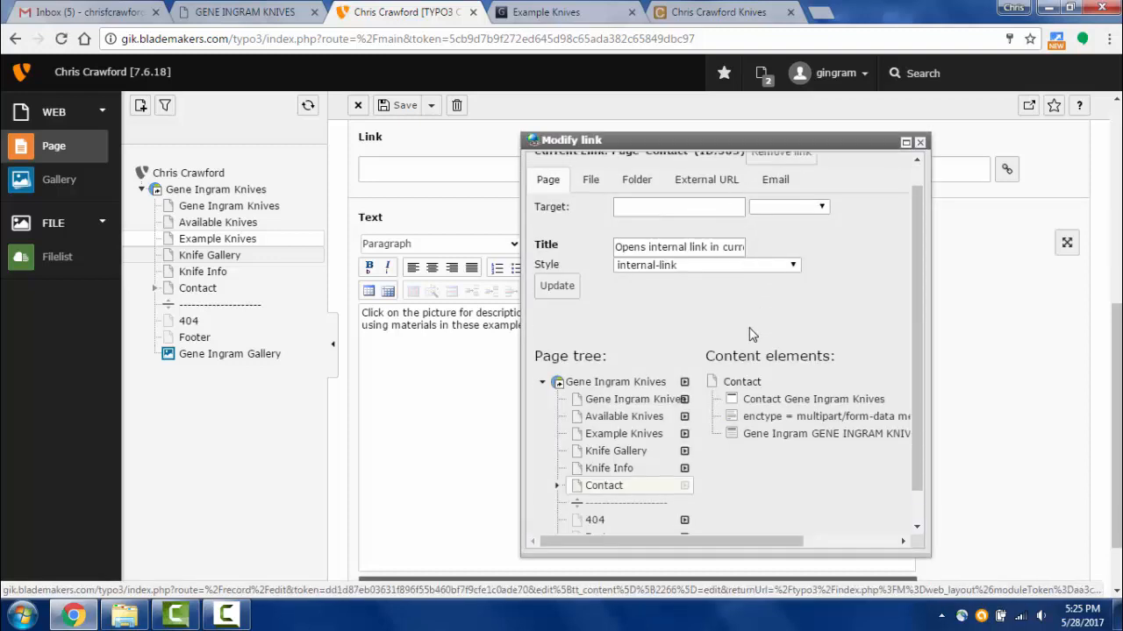
scroll(748, 330, up, 2)
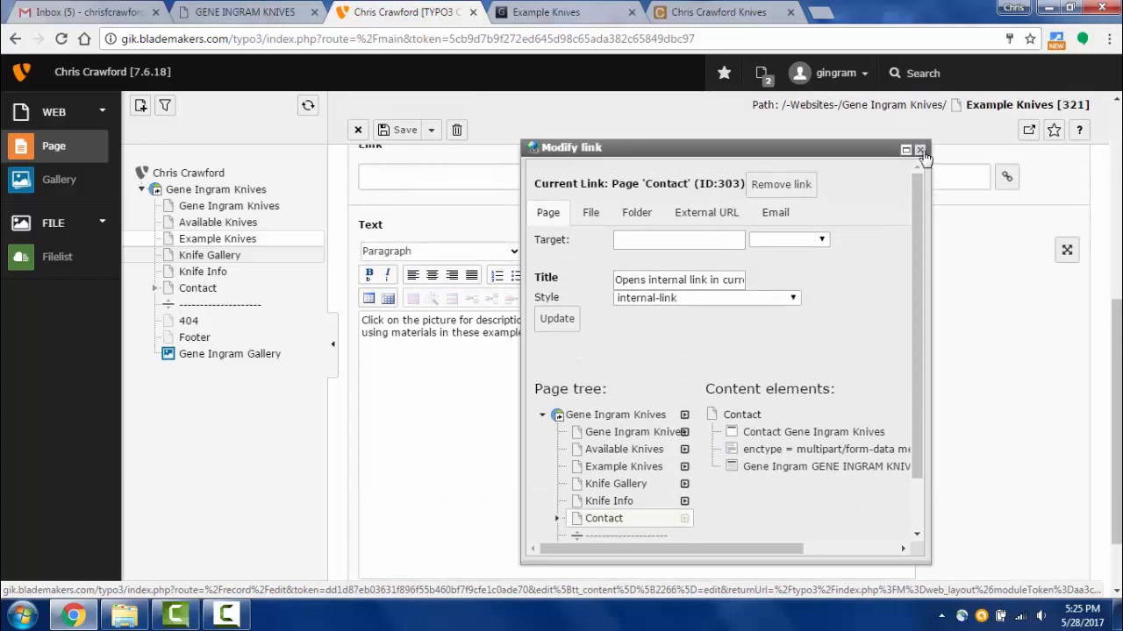
click(920, 150)
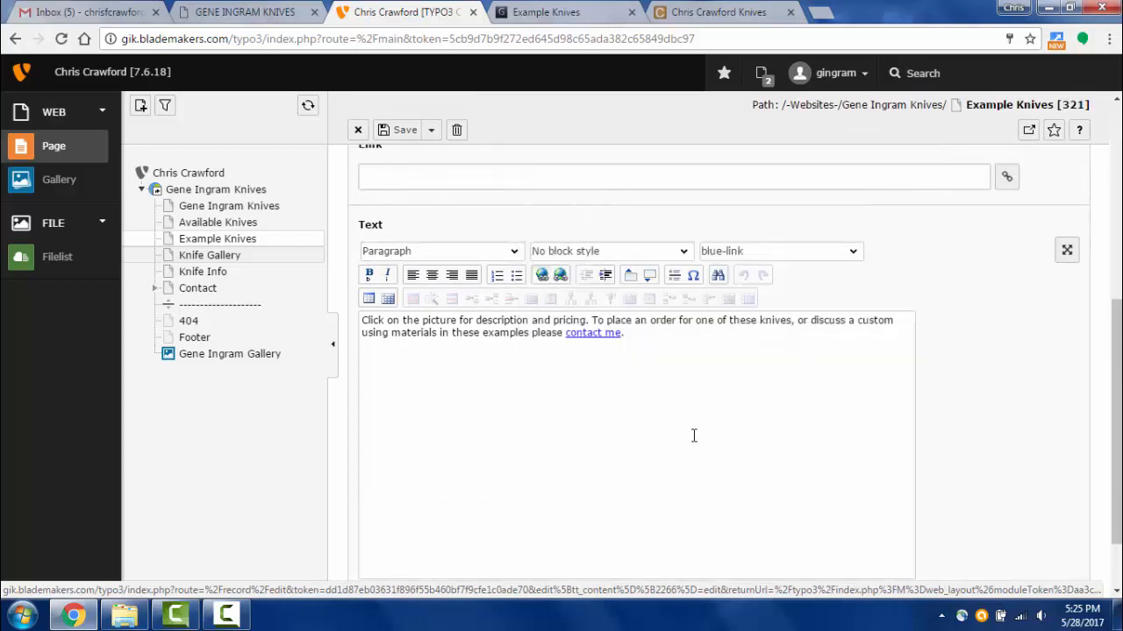
- Add '123' after 'contact me.', link it to Available Knives, then save and view the page
click(664, 336)
text(n234)
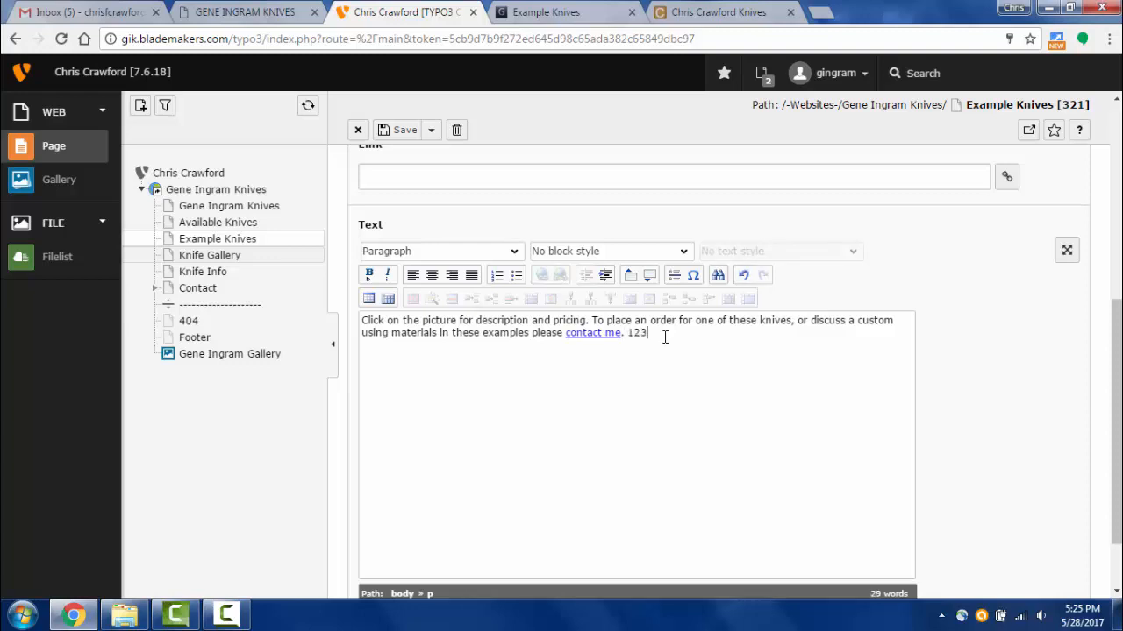
double_click(630, 332)
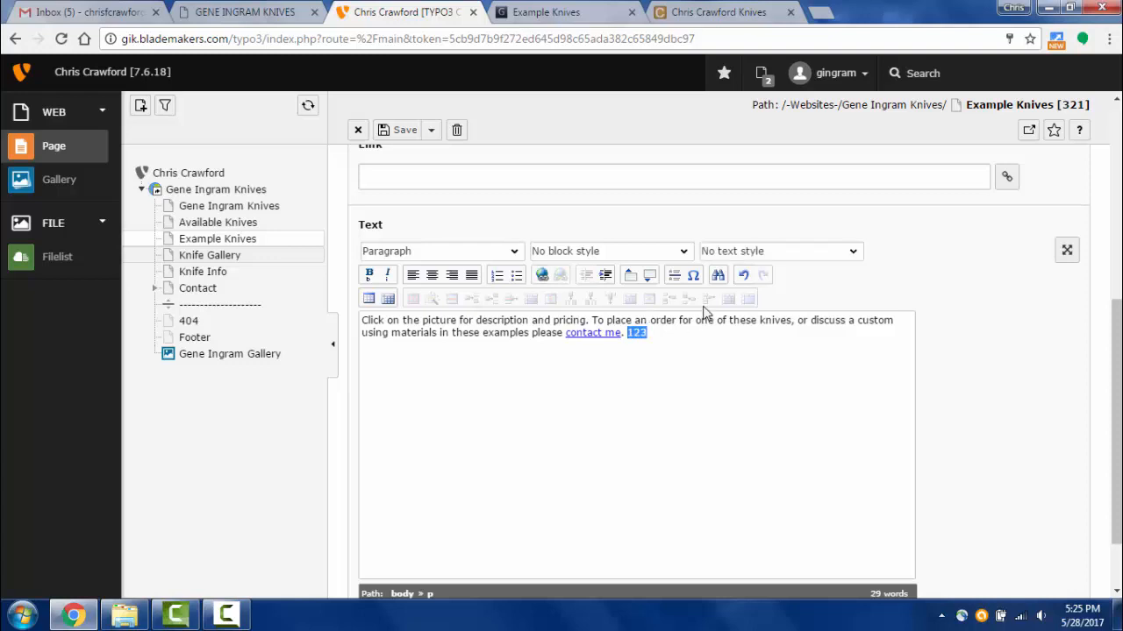
click(542, 277)
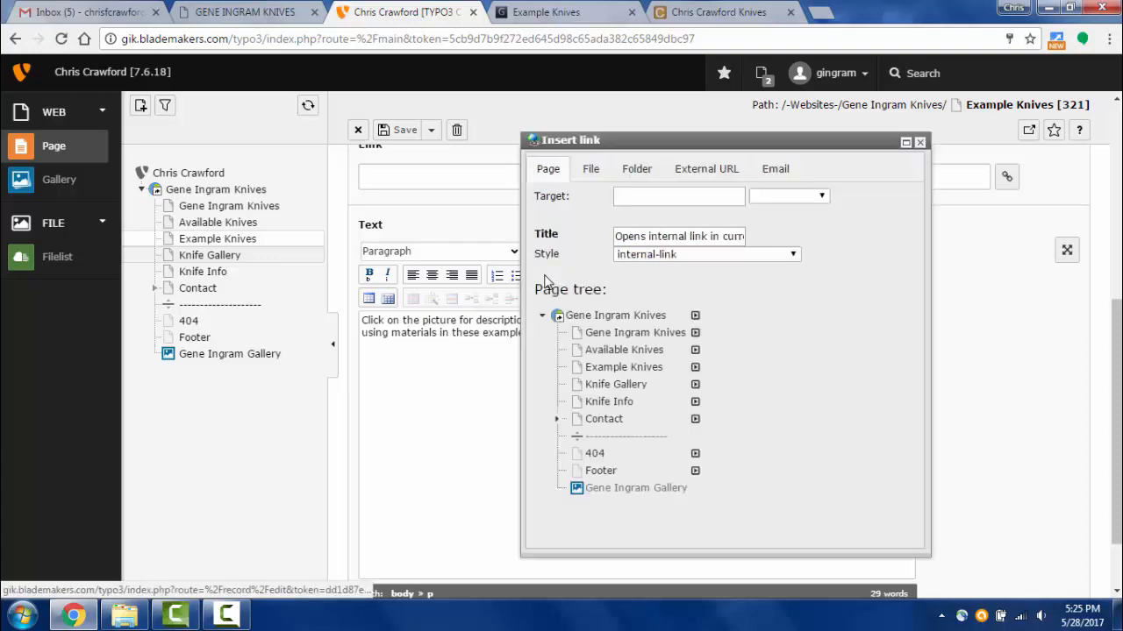
click(616, 351)
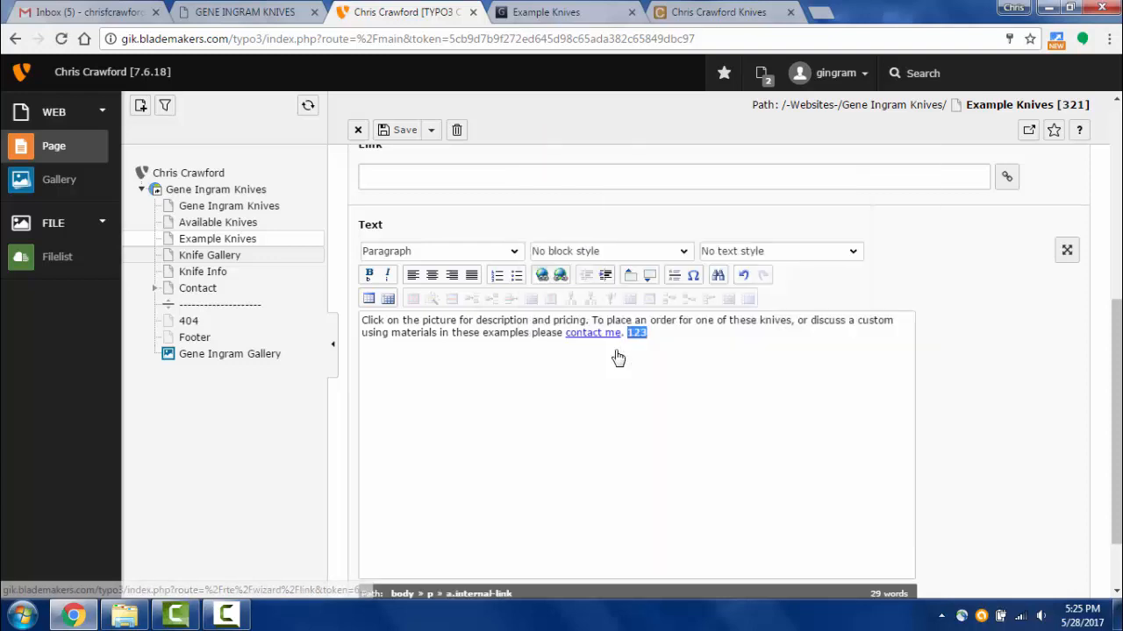
click(431, 130)
click(422, 157)
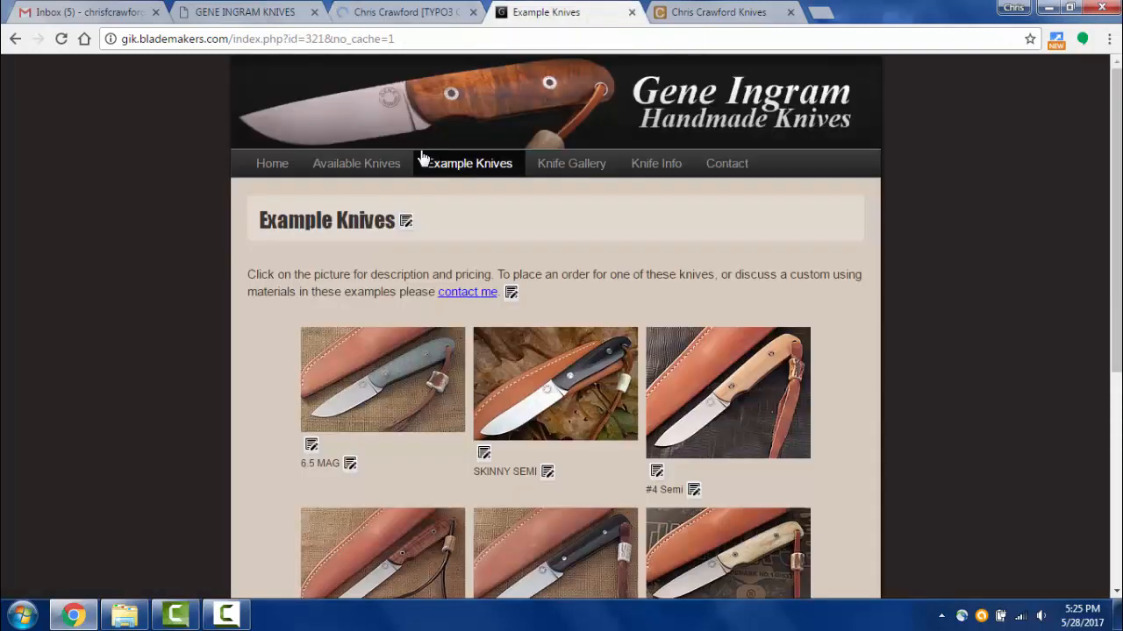
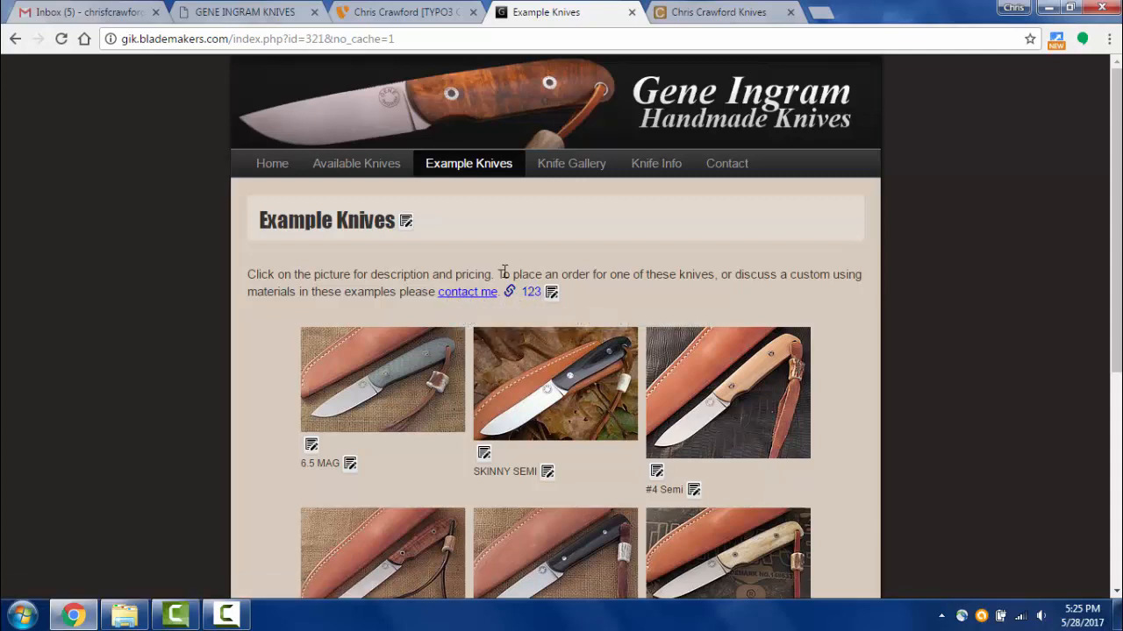
- Clear the text style from the 123 link, then save and view the live page
click(421, 14)
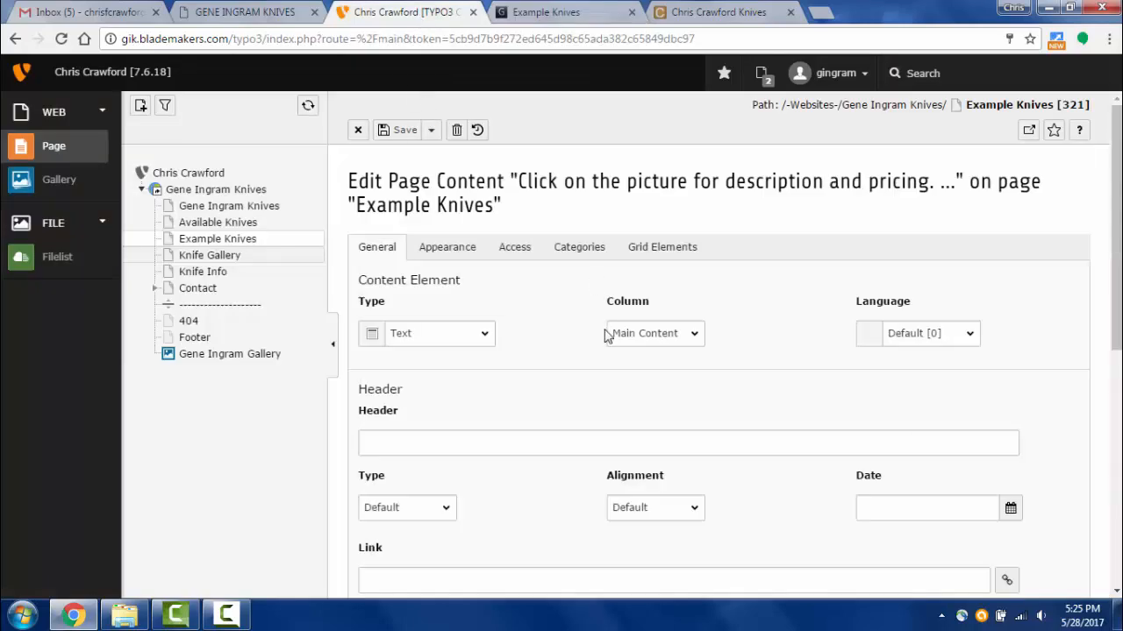
scroll(610, 342, down, 5)
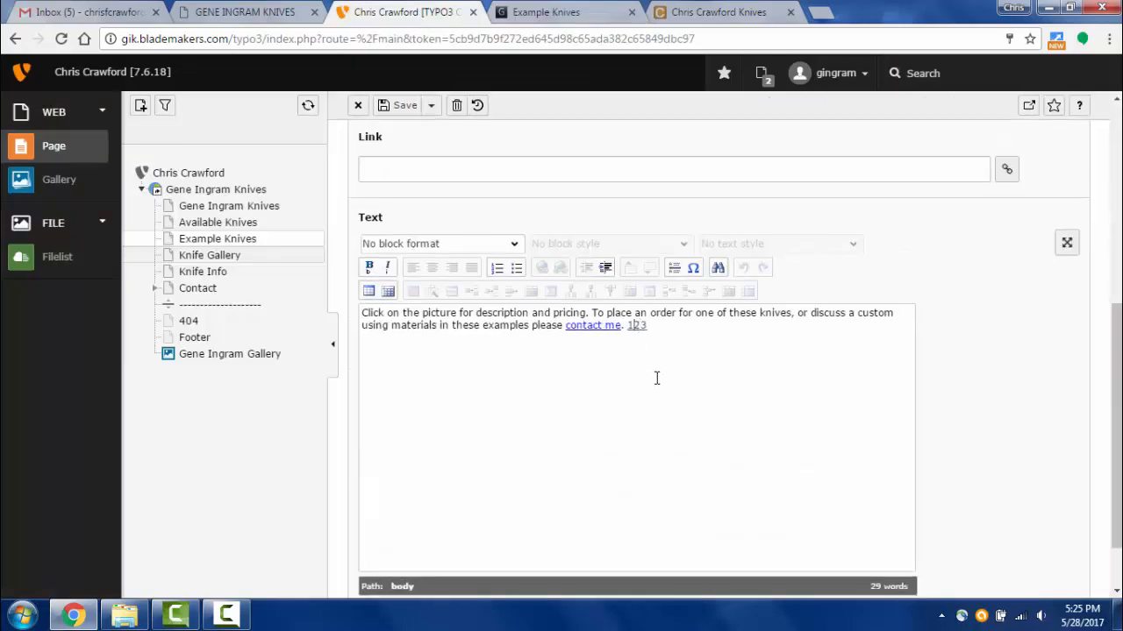
click(854, 245)
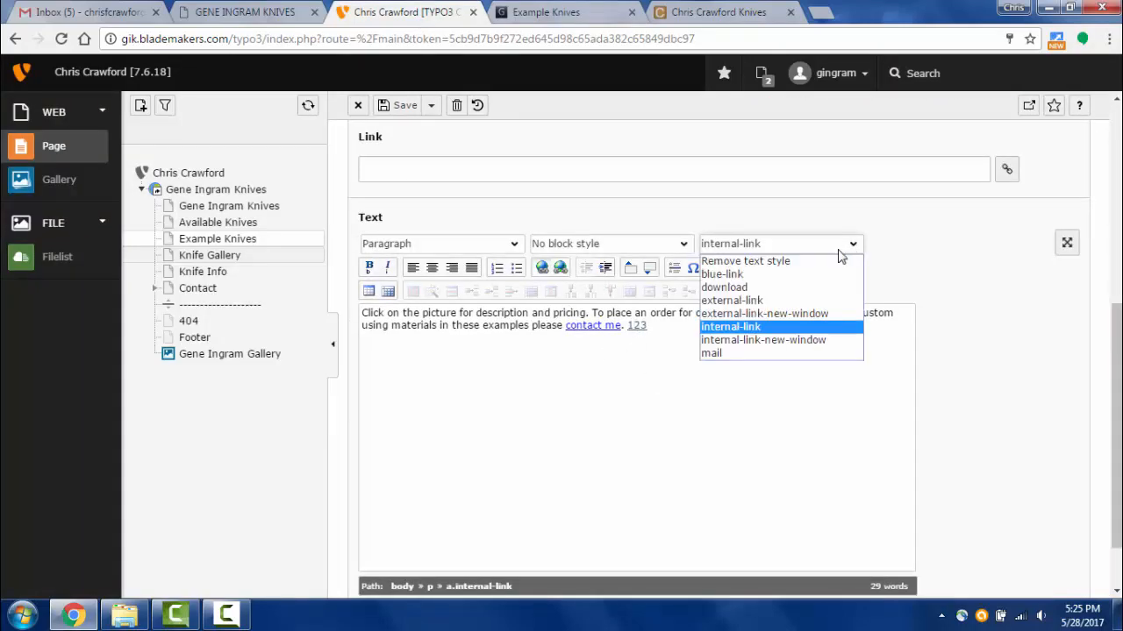
click(779, 262)
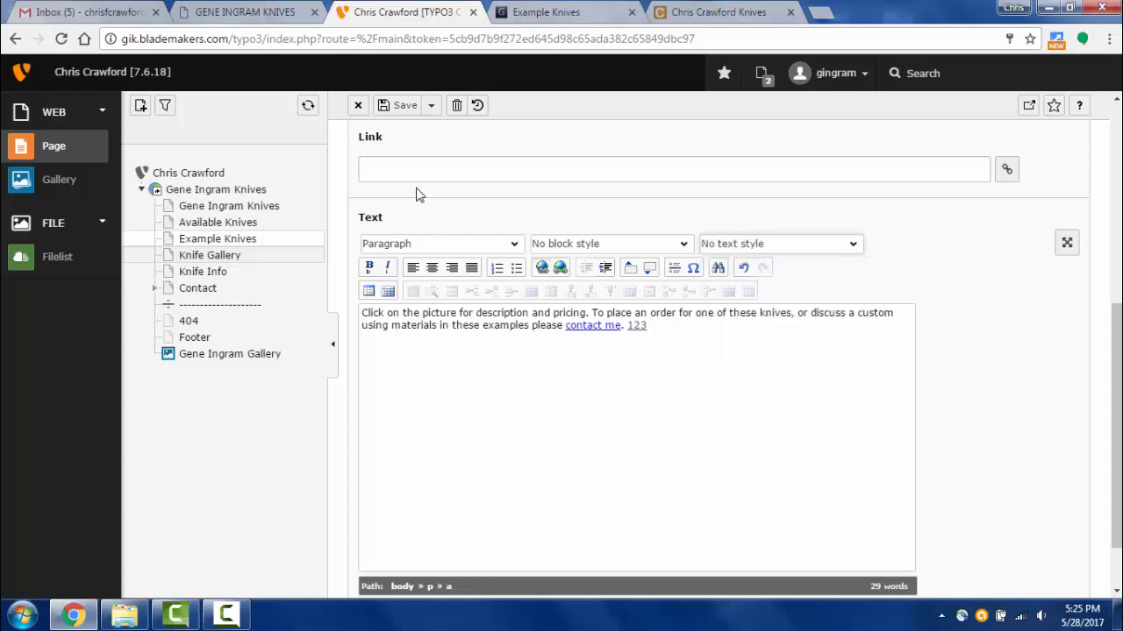
click(431, 107)
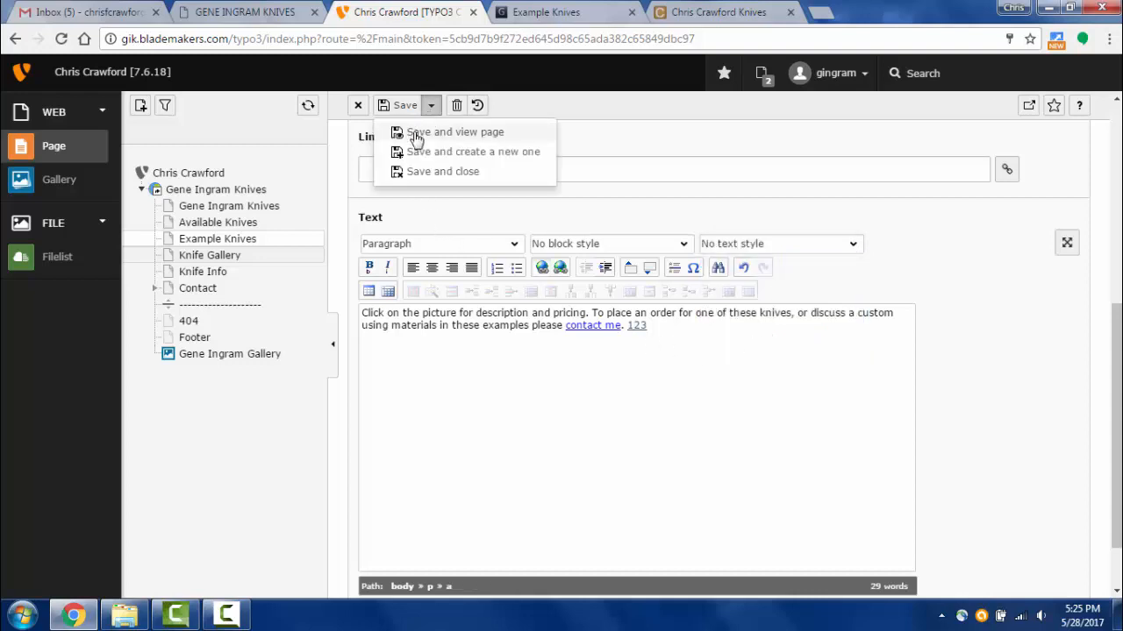
click(421, 131)
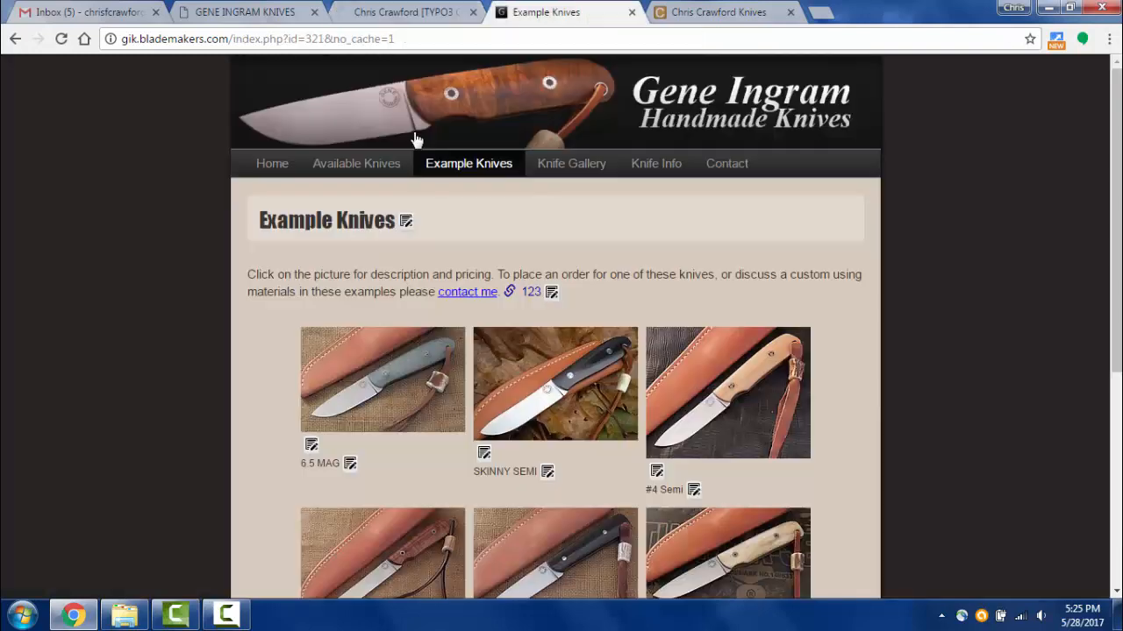
click(550, 331)
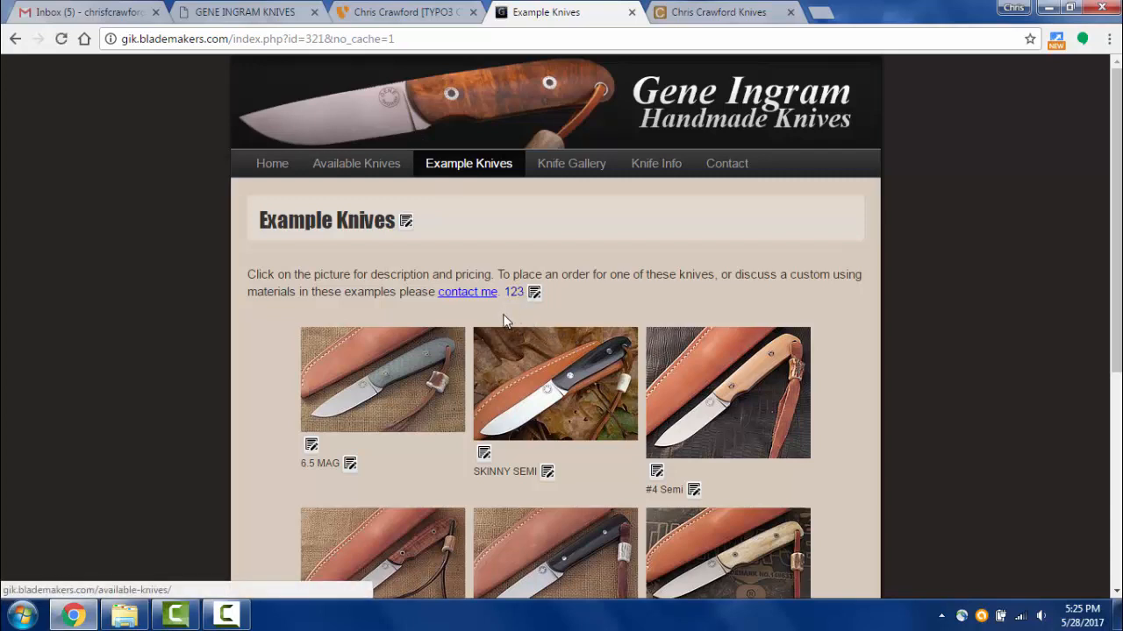
- Apply the blue-link style to the selected 123 link text
click(410, 13)
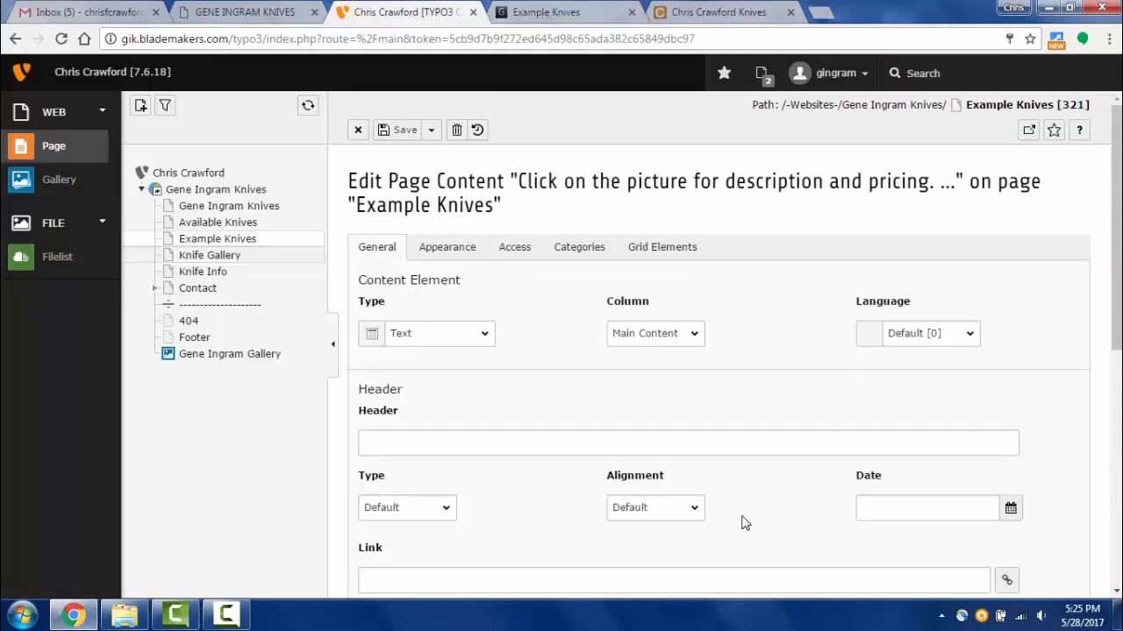
scroll(749, 468, down, 5)
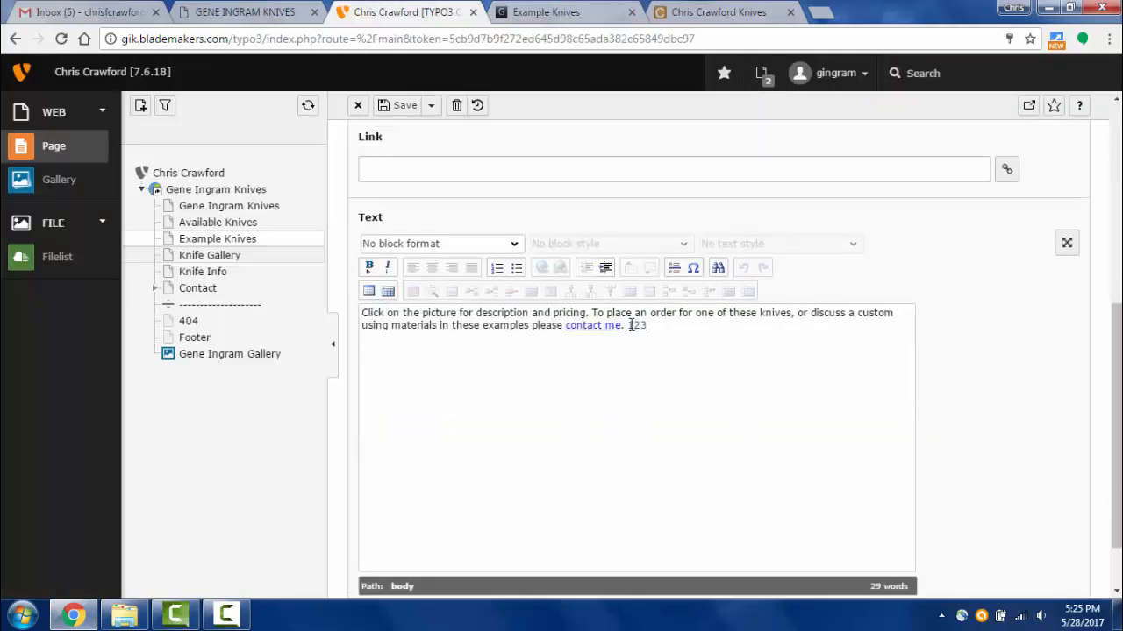
drag(628, 325, 648, 326)
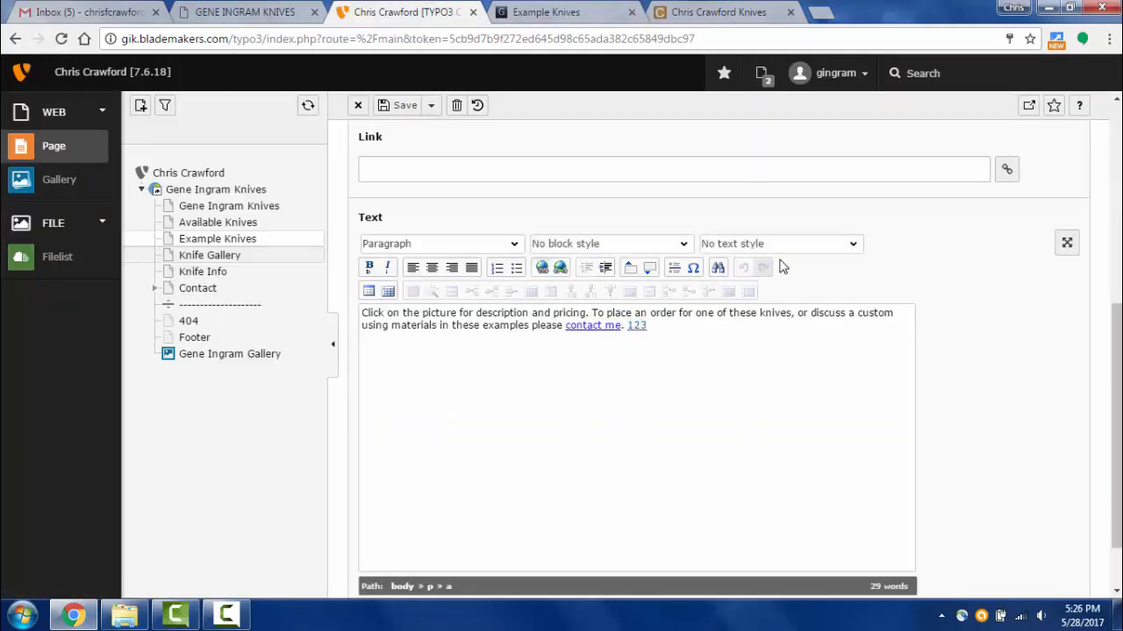
click(849, 248)
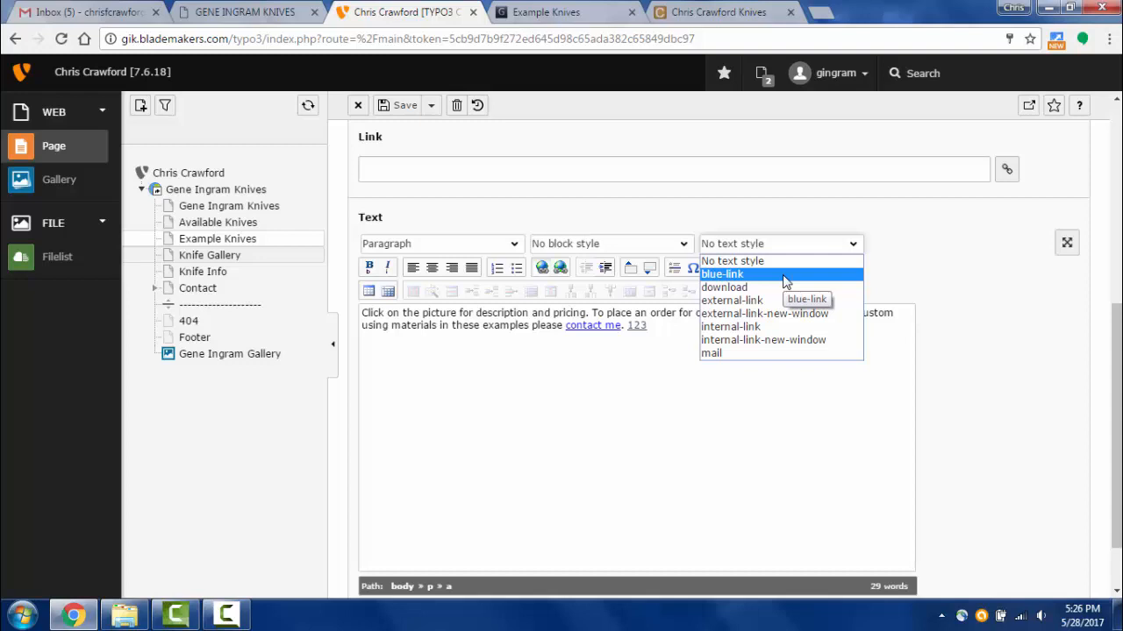
click(786, 276)
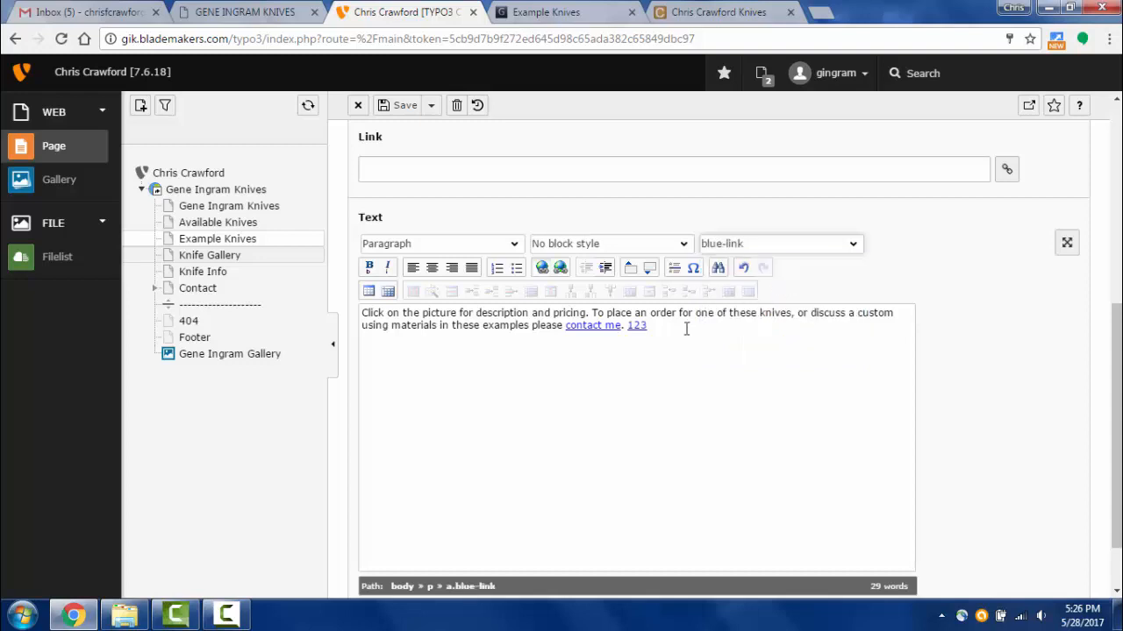
click(842, 249)
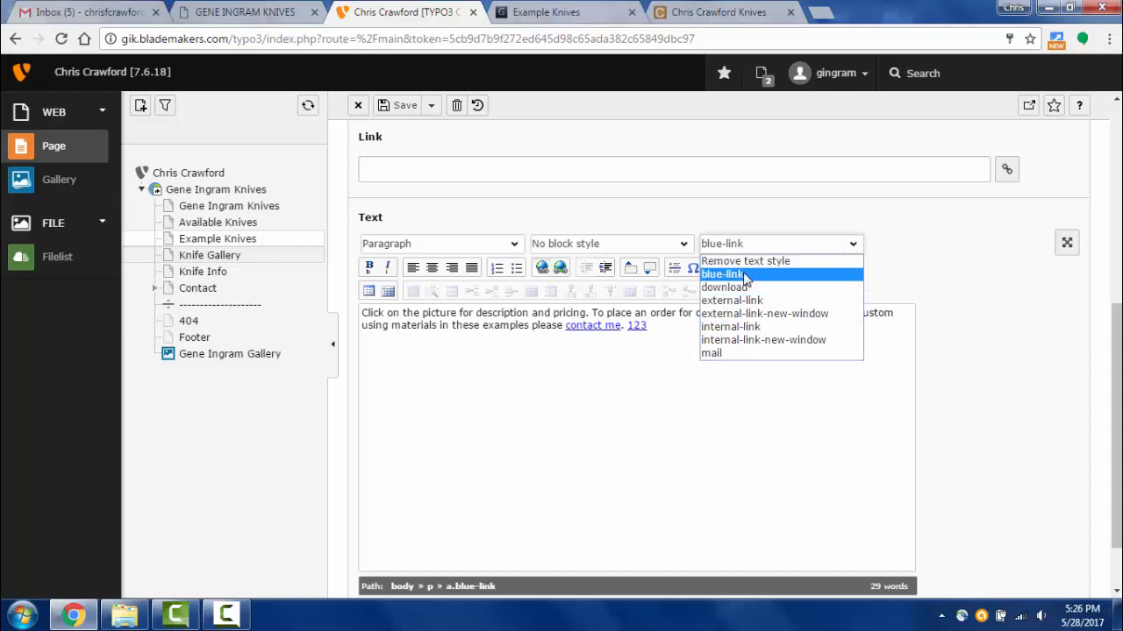
- Add the download style to the 123 link, then save and view the page
drag(649, 328, 626, 328)
click(637, 326)
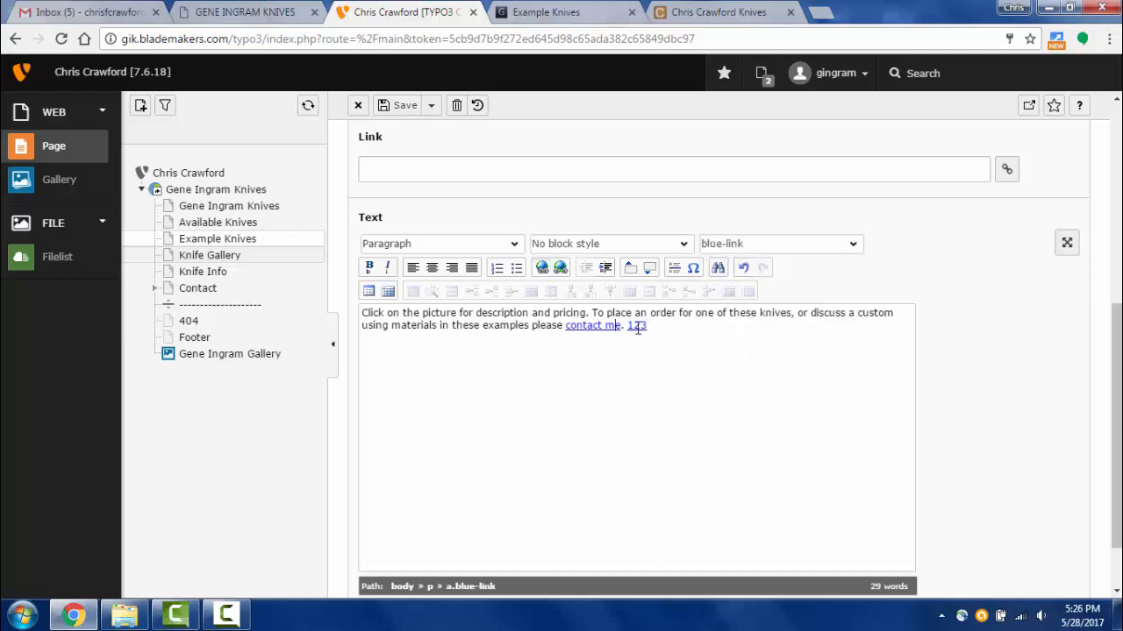
click(858, 249)
click(791, 289)
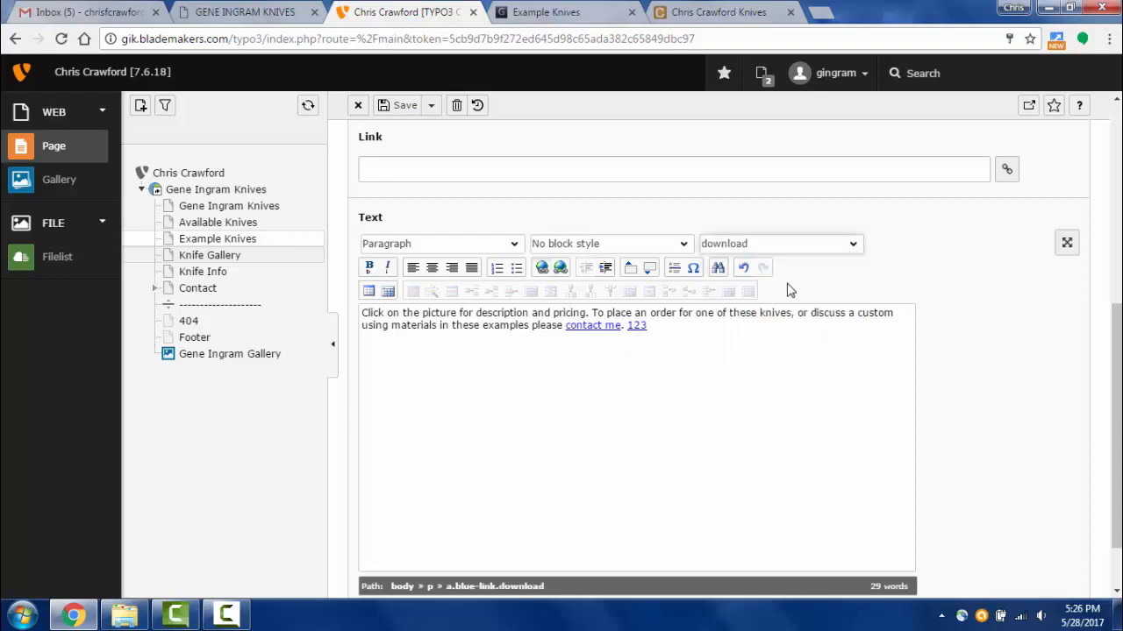
click(430, 106)
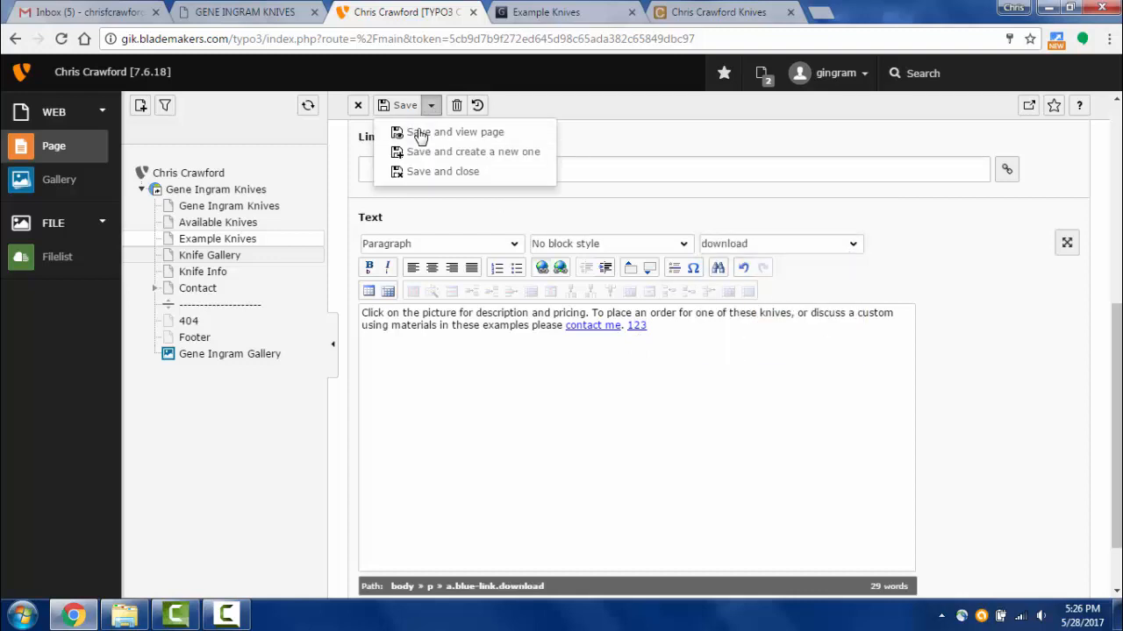
click(414, 132)
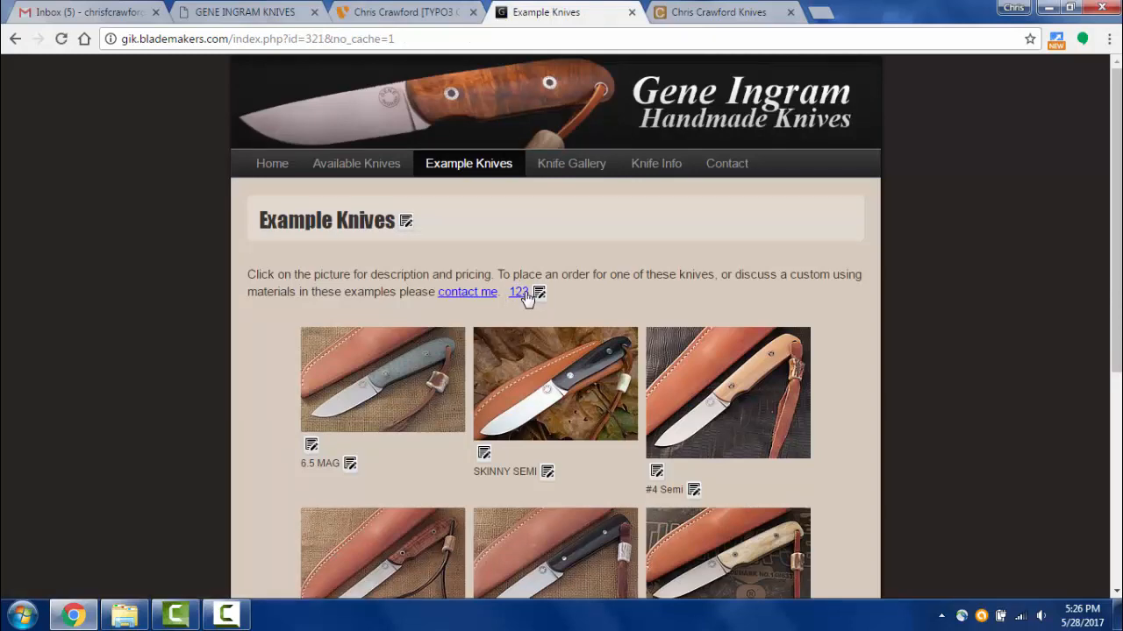
- Reset the 123 link so it carries only the download style, then save and view
click(389, 12)
scroll(784, 381, down, 5)
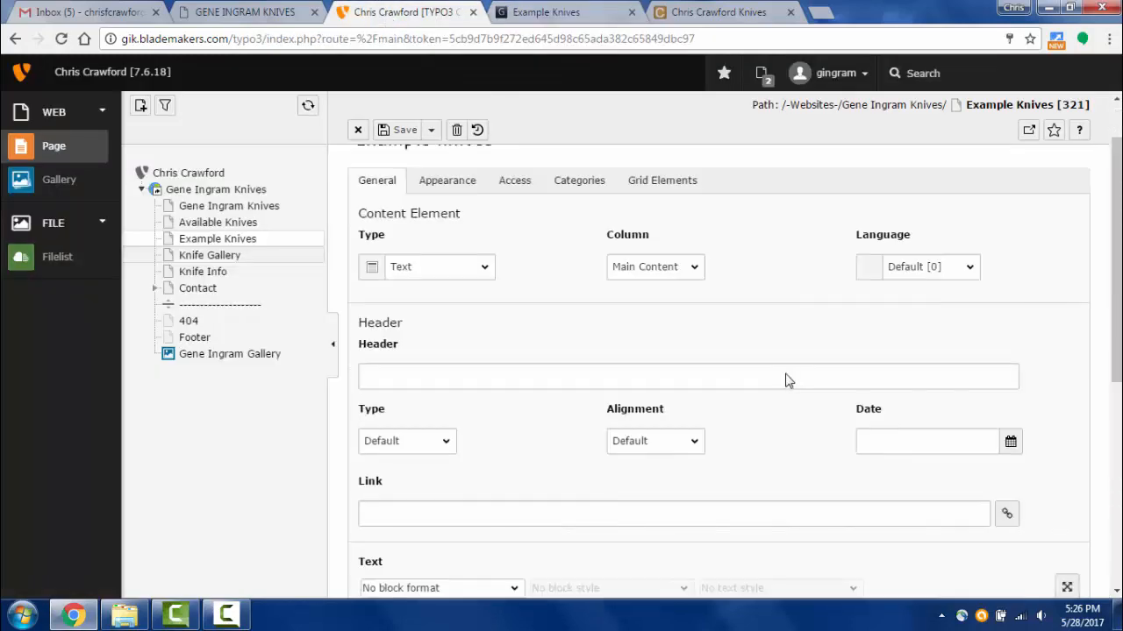
click(640, 325)
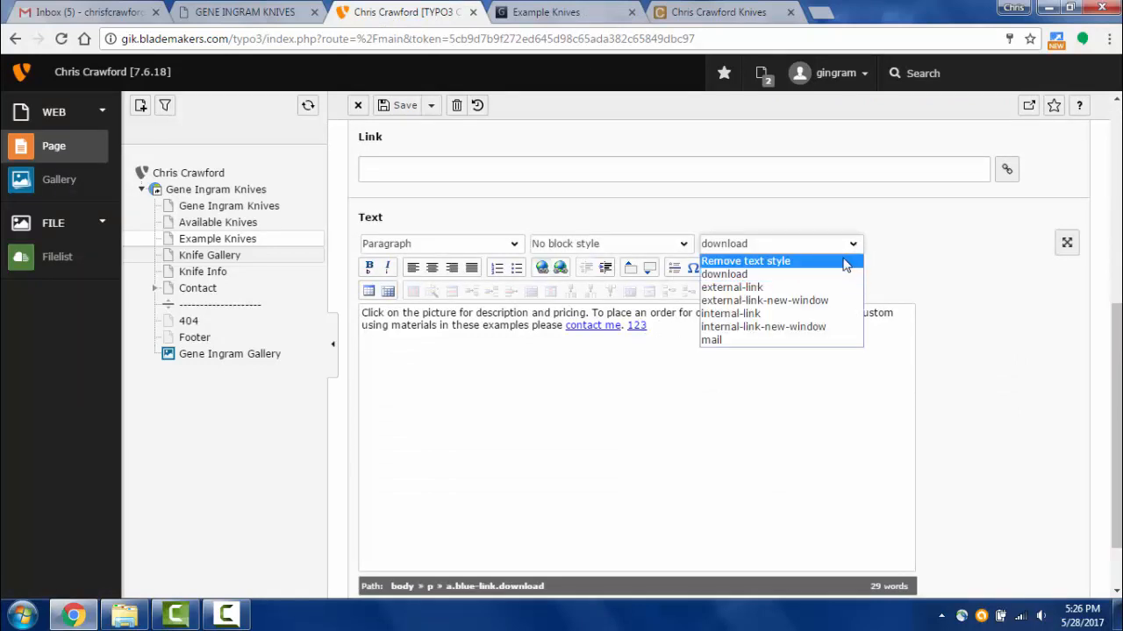
click(846, 261)
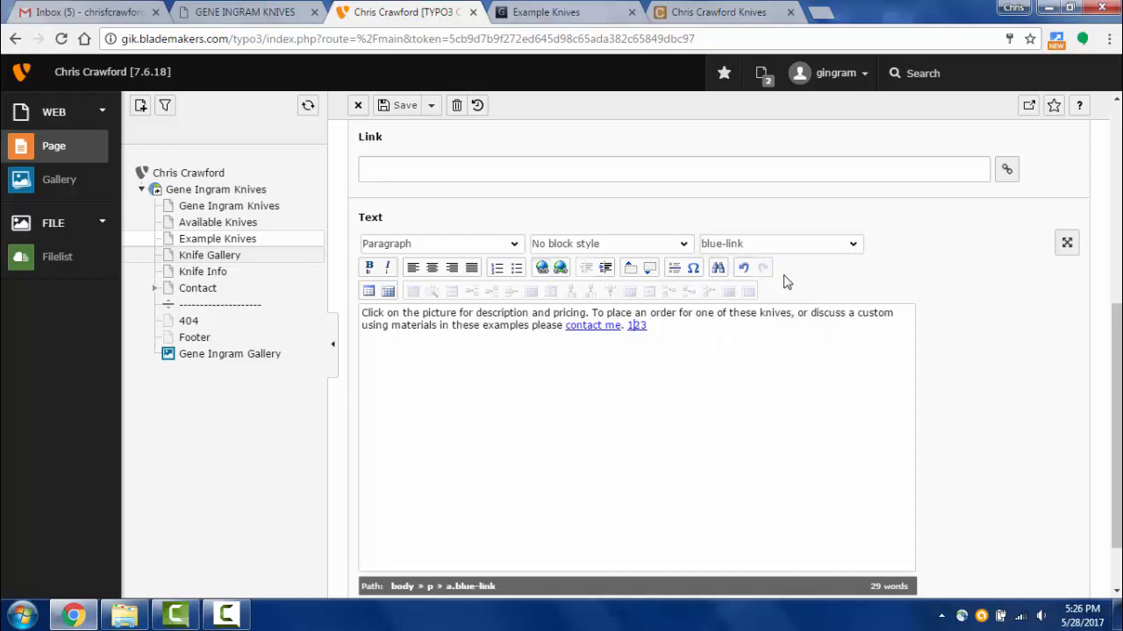
click(852, 243)
click(777, 259)
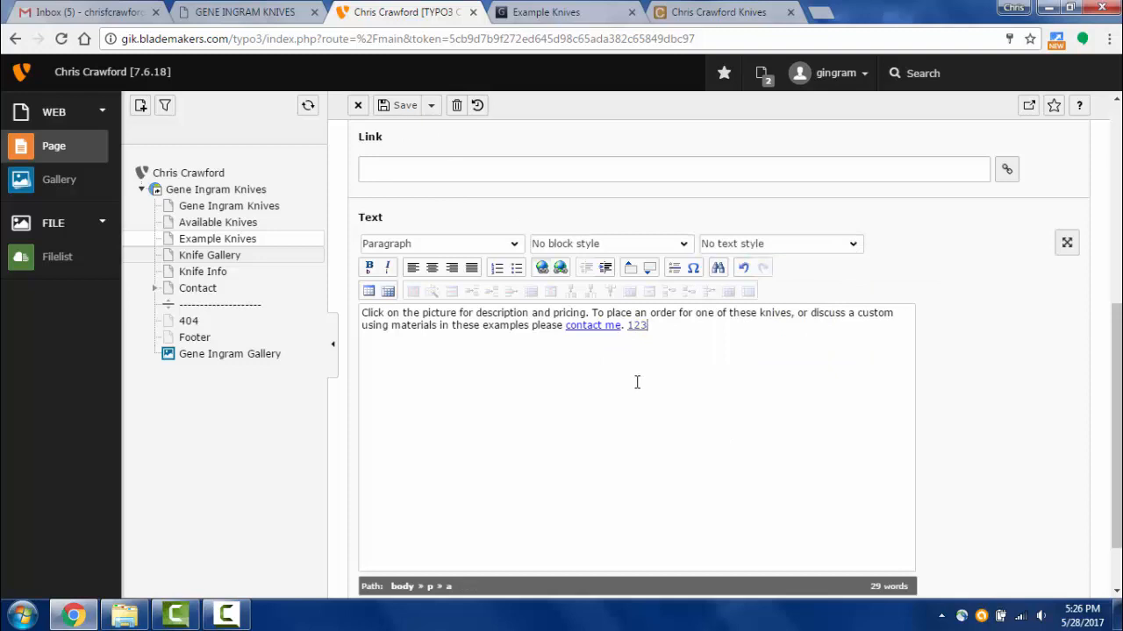
click(852, 244)
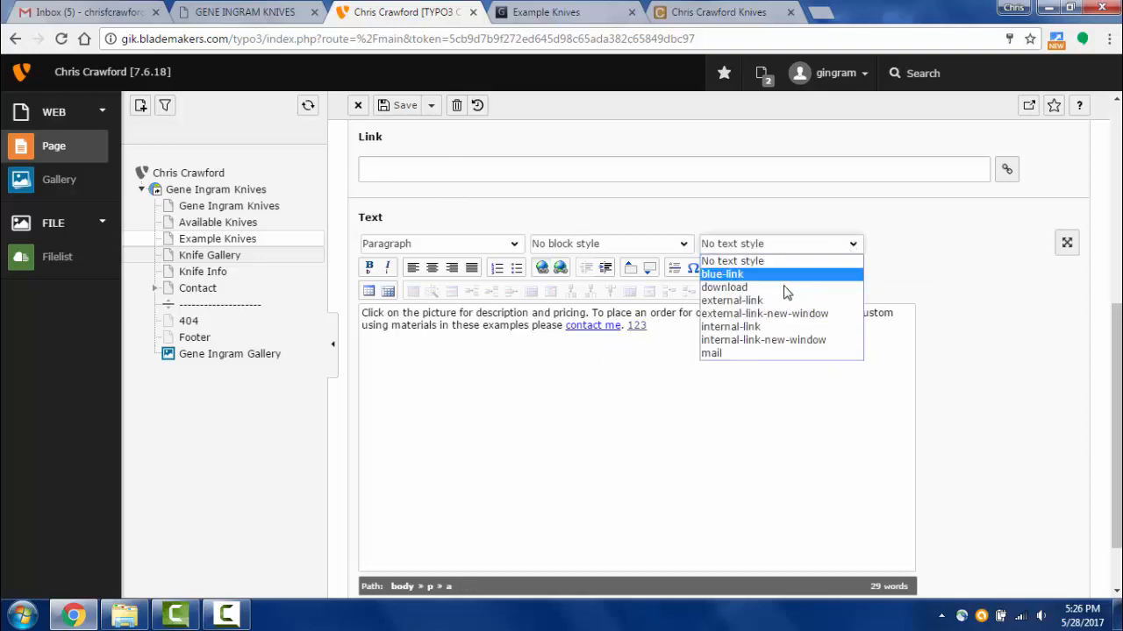
click(783, 291)
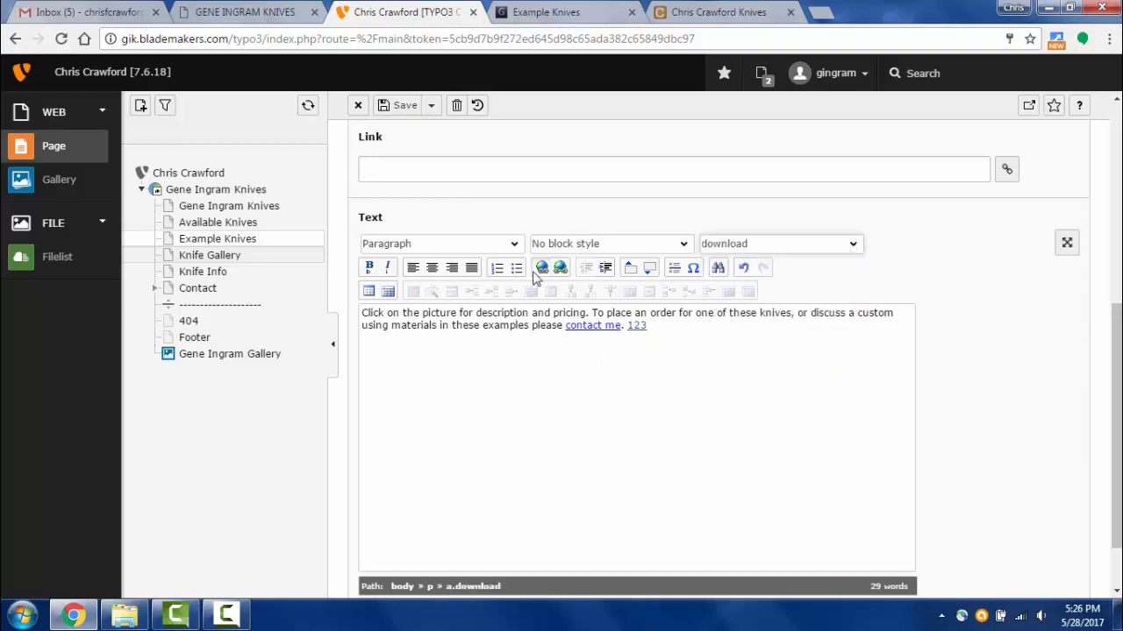
click(430, 105)
click(392, 132)
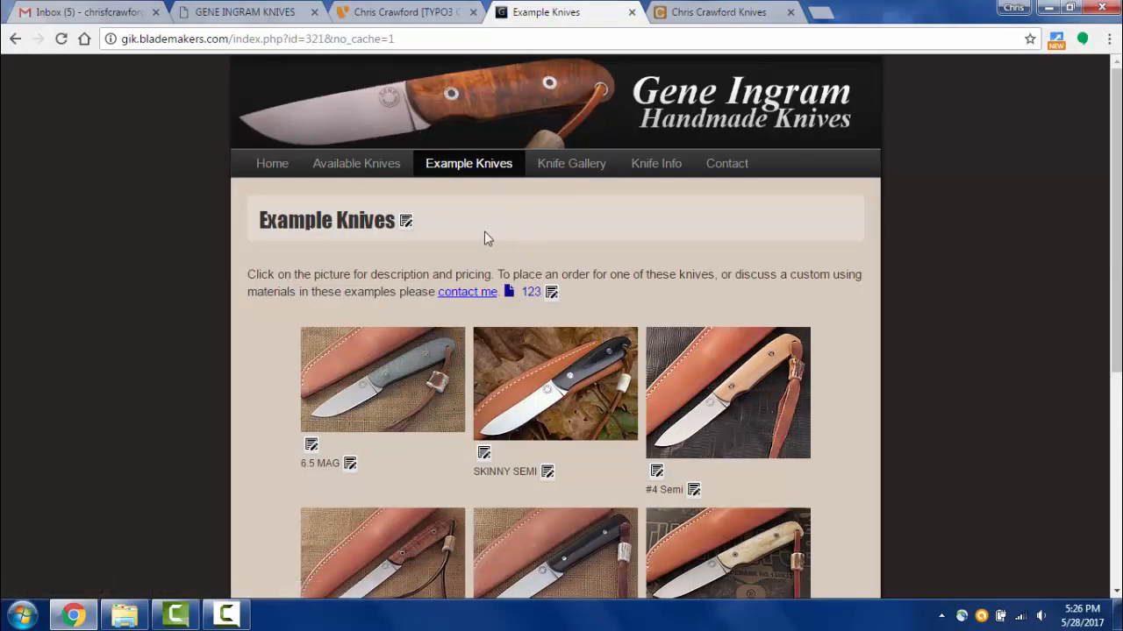
- Delete the stray 123 after 'contact me.' and save and preview the Example Knives page
click(384, 13)
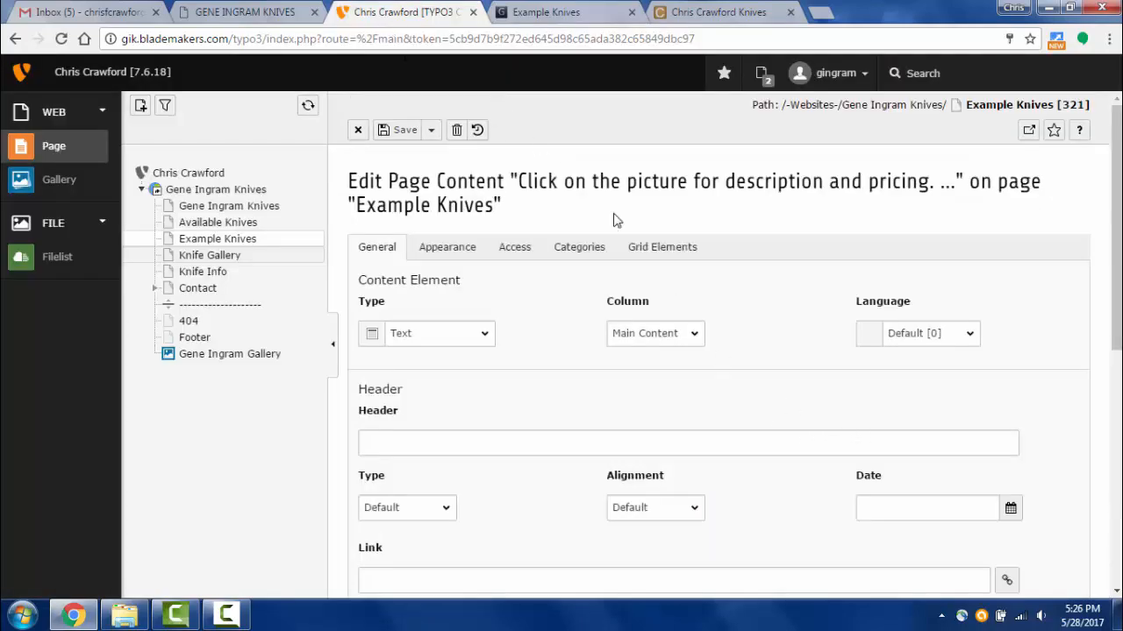
scroll(722, 408, down, 5)
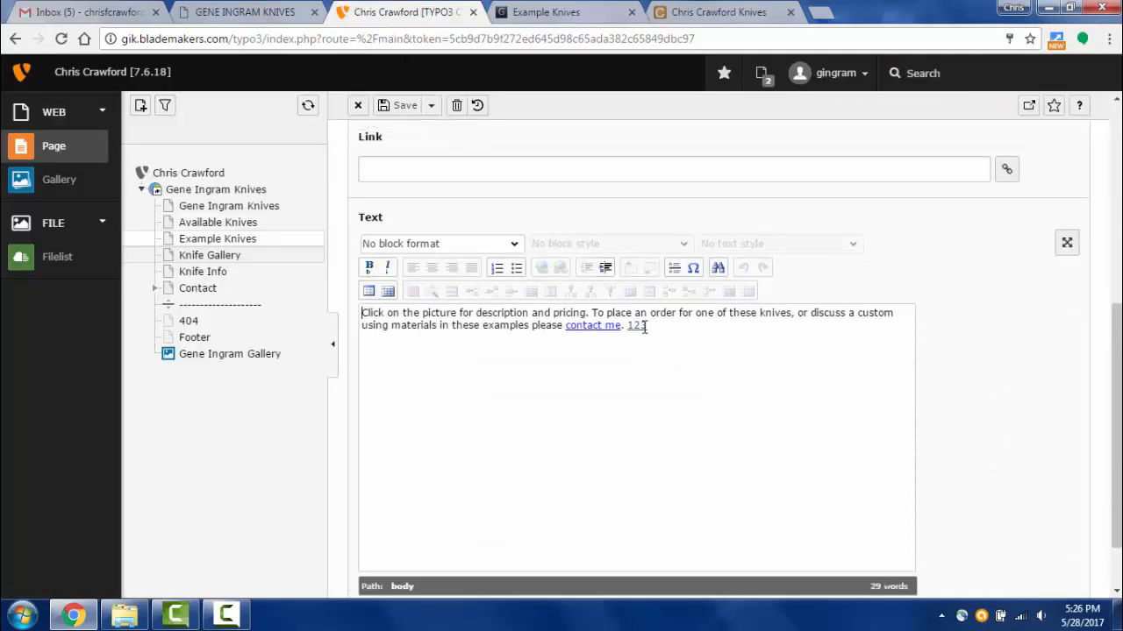
click(639, 326)
double_click(638, 325)
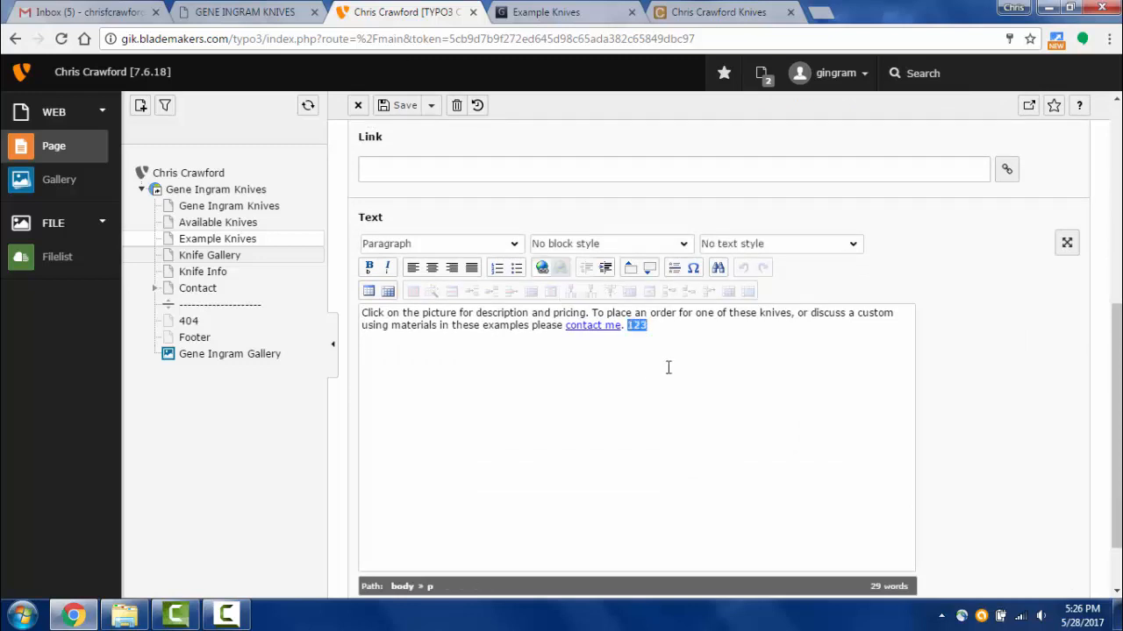
key(Delete)
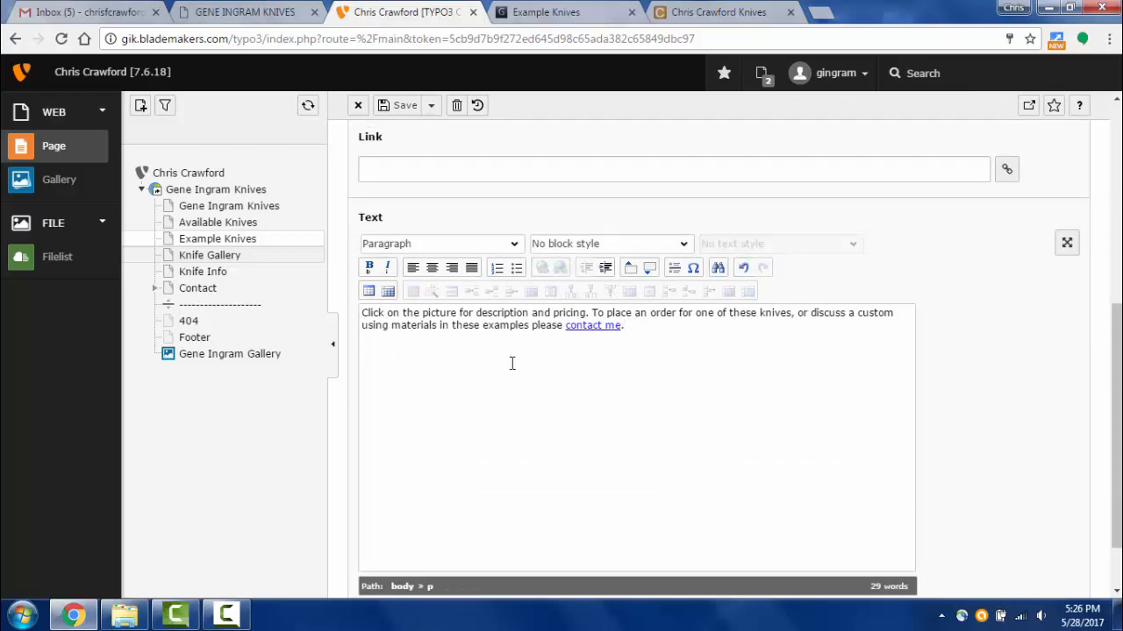
click(430, 106)
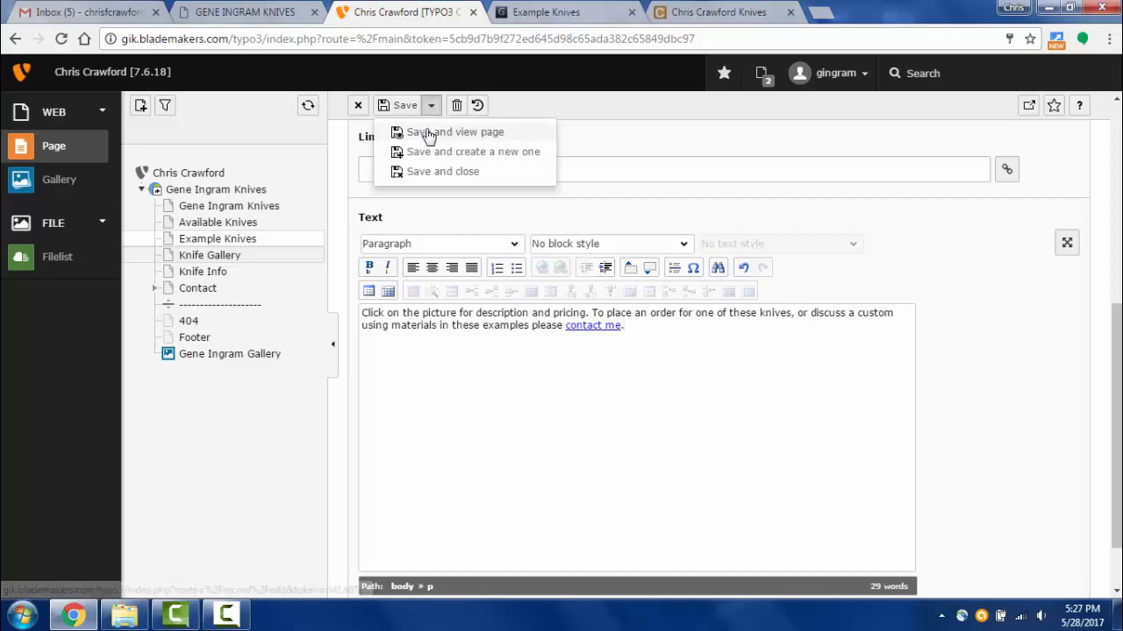
click(429, 133)
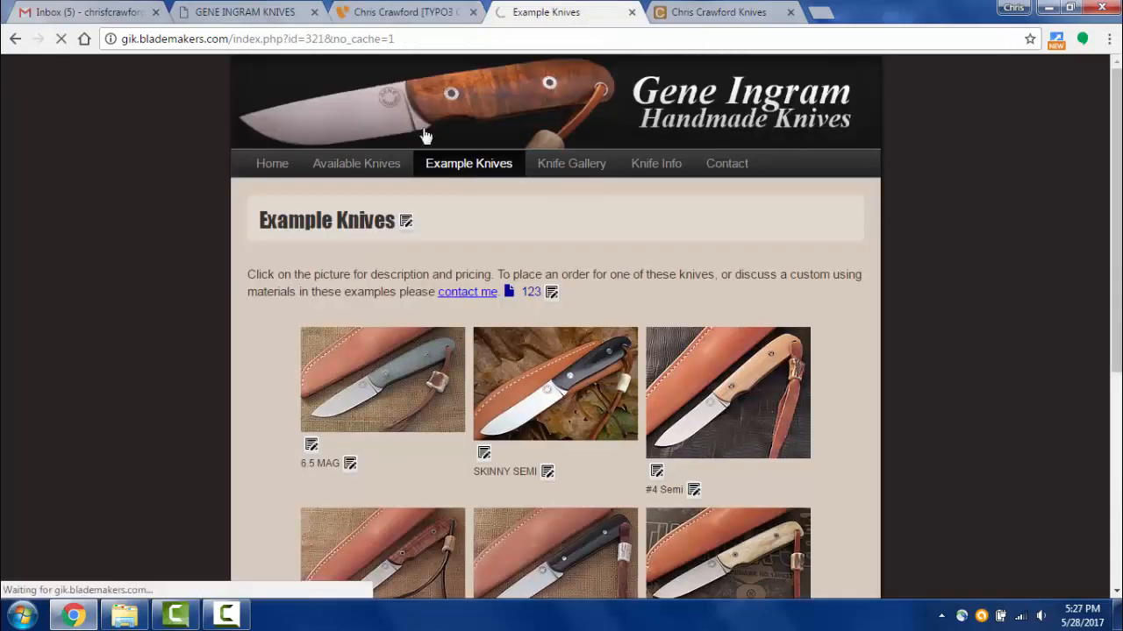
- Check the live page, then close the intro text element's edit form
scroll(263, 230, down, 5)
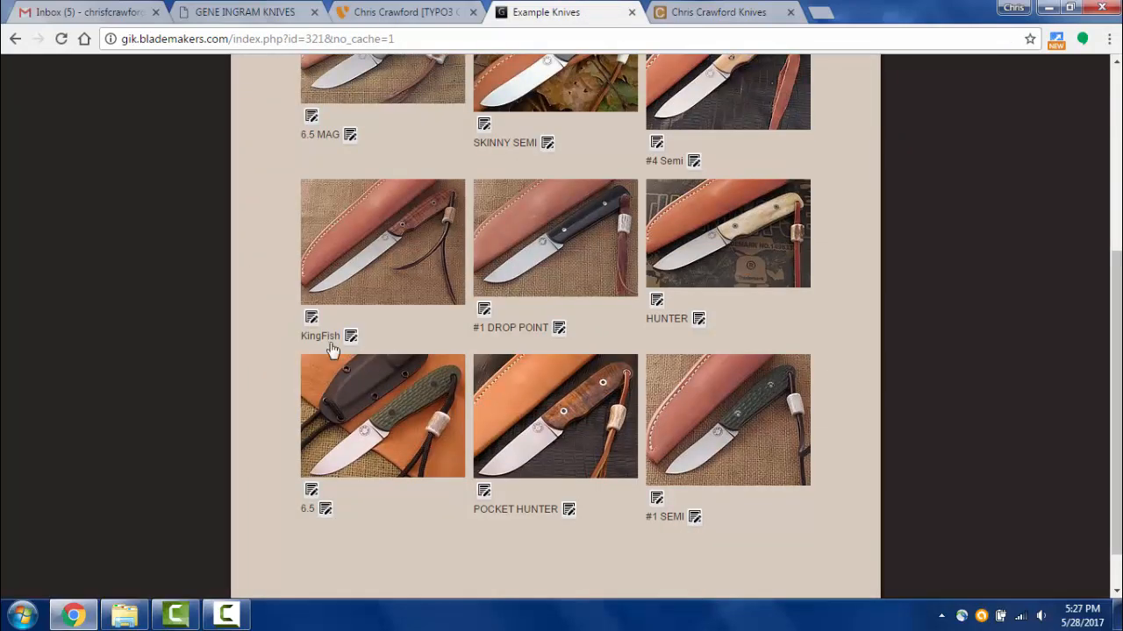
scroll(532, 219, up, 2)
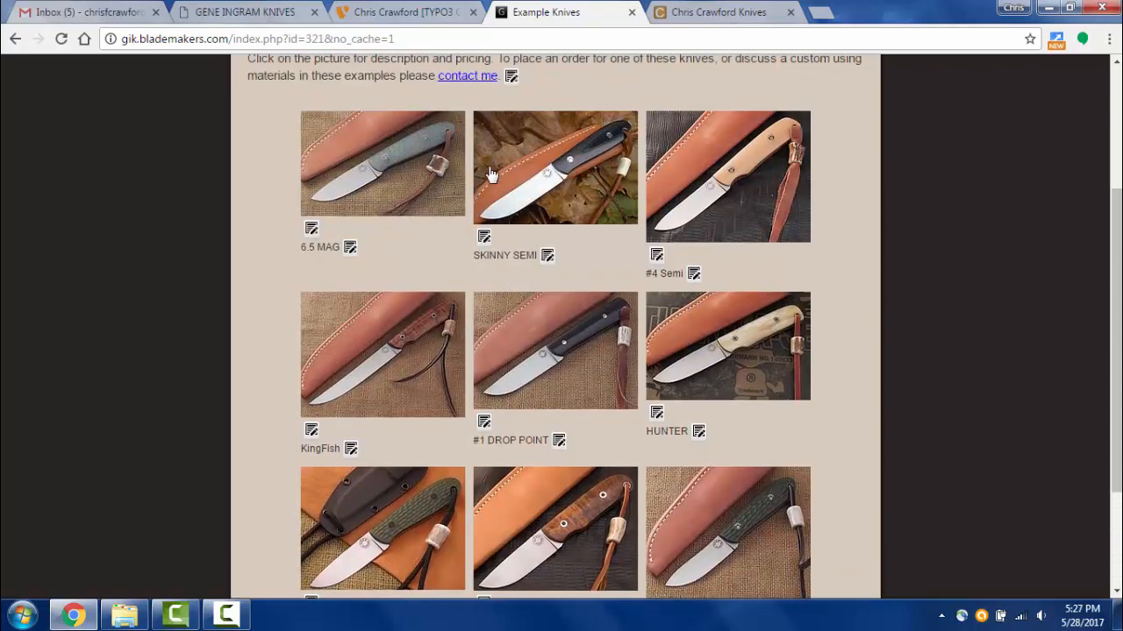
click(421, 13)
scroll(526, 246, down, 4)
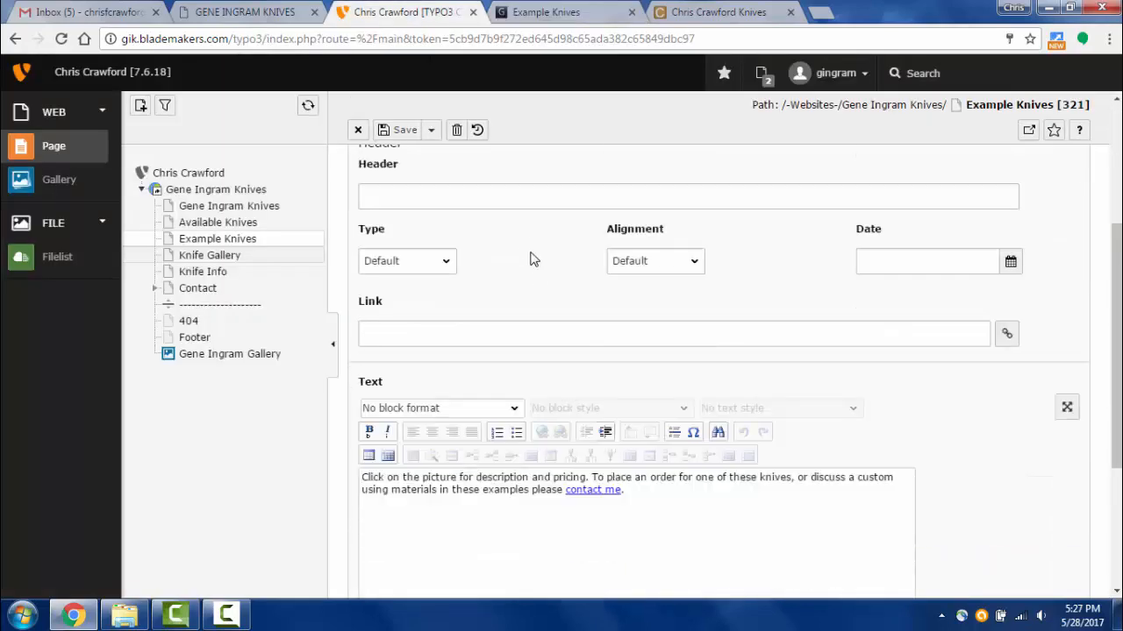
scroll(370, 168, up, 3)
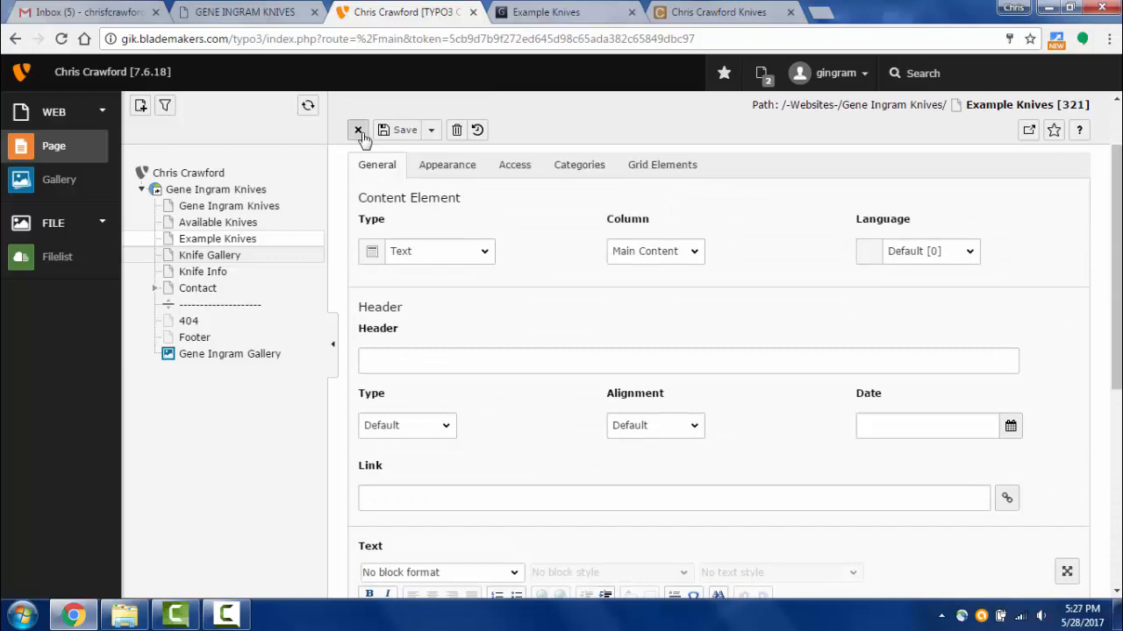
click(359, 131)
- Open the knife images content element and show its Images list
scroll(506, 401, down, 3)
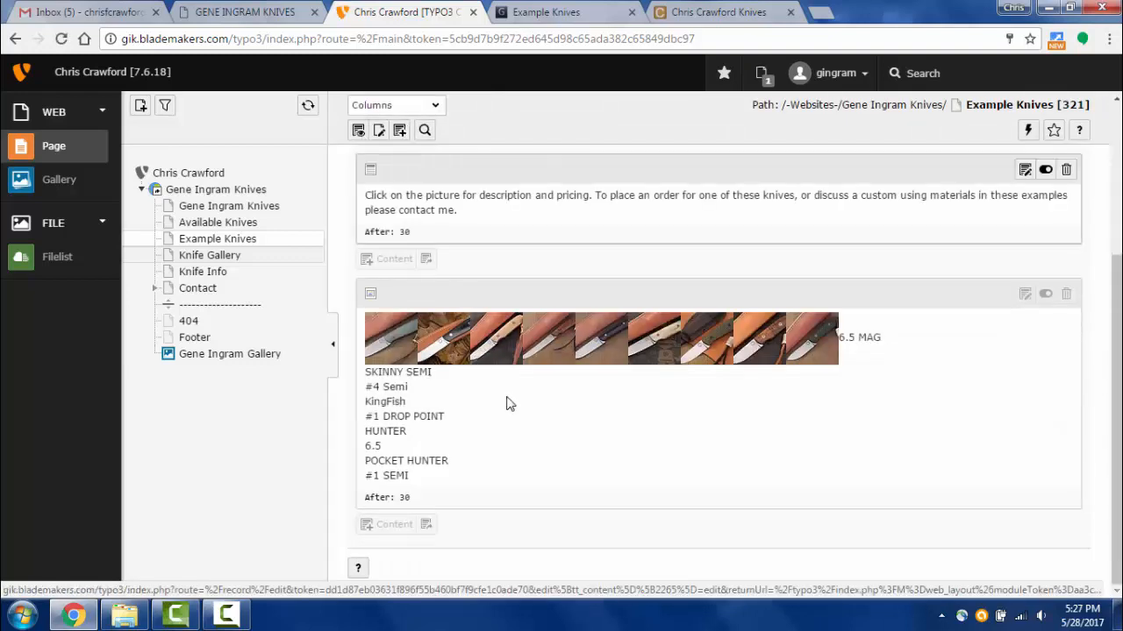
click(416, 338)
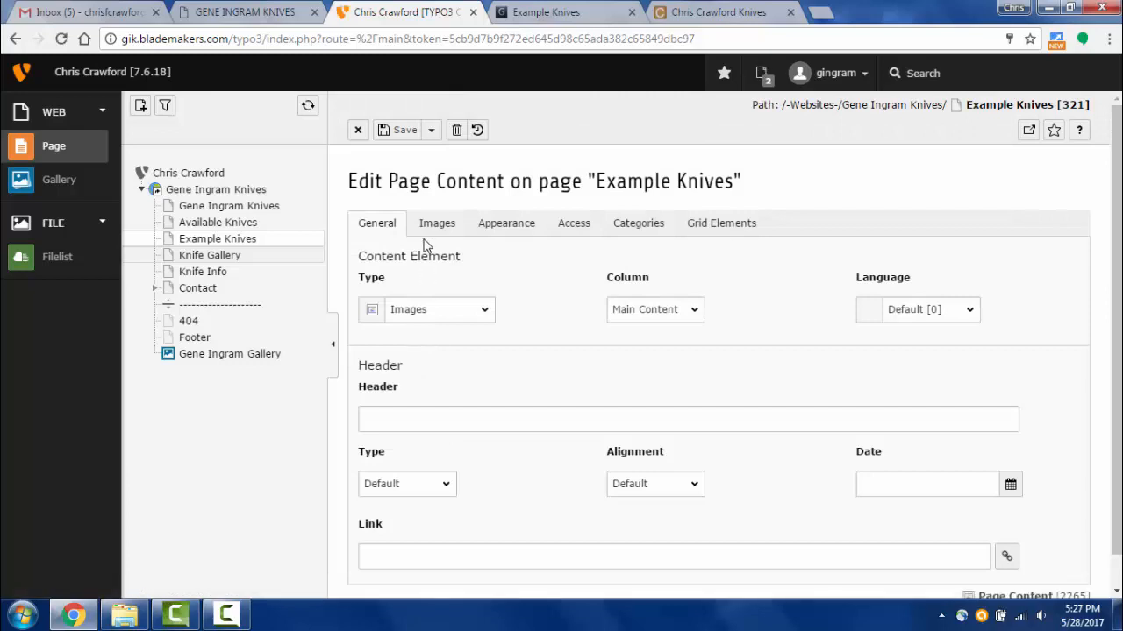
scroll(538, 353, down, 1)
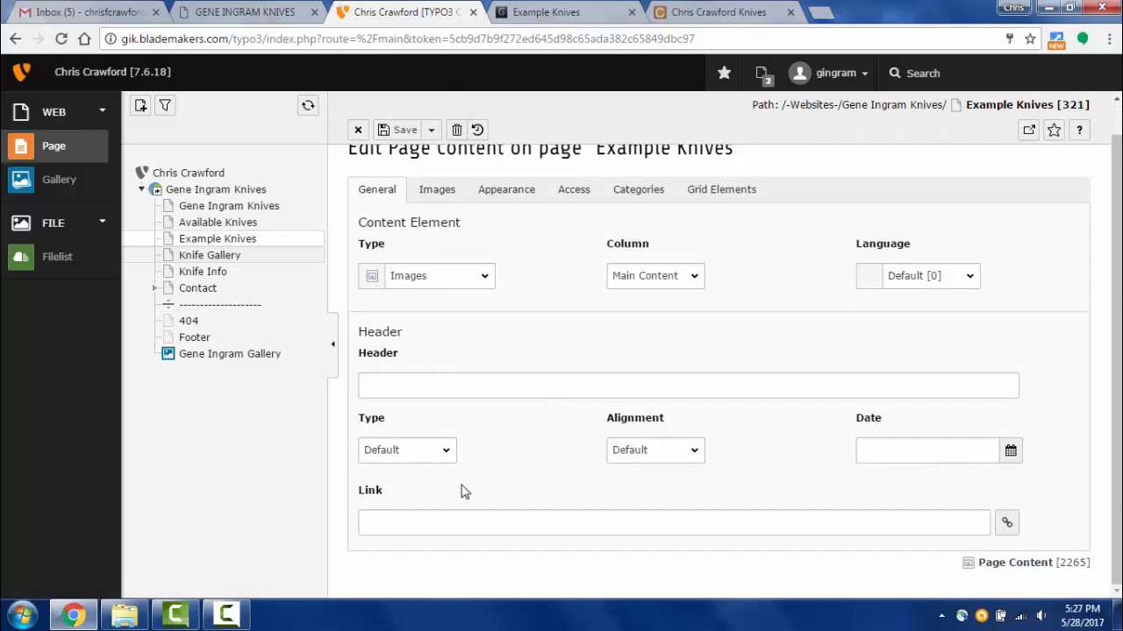
scroll(465, 465, up, 1)
click(436, 231)
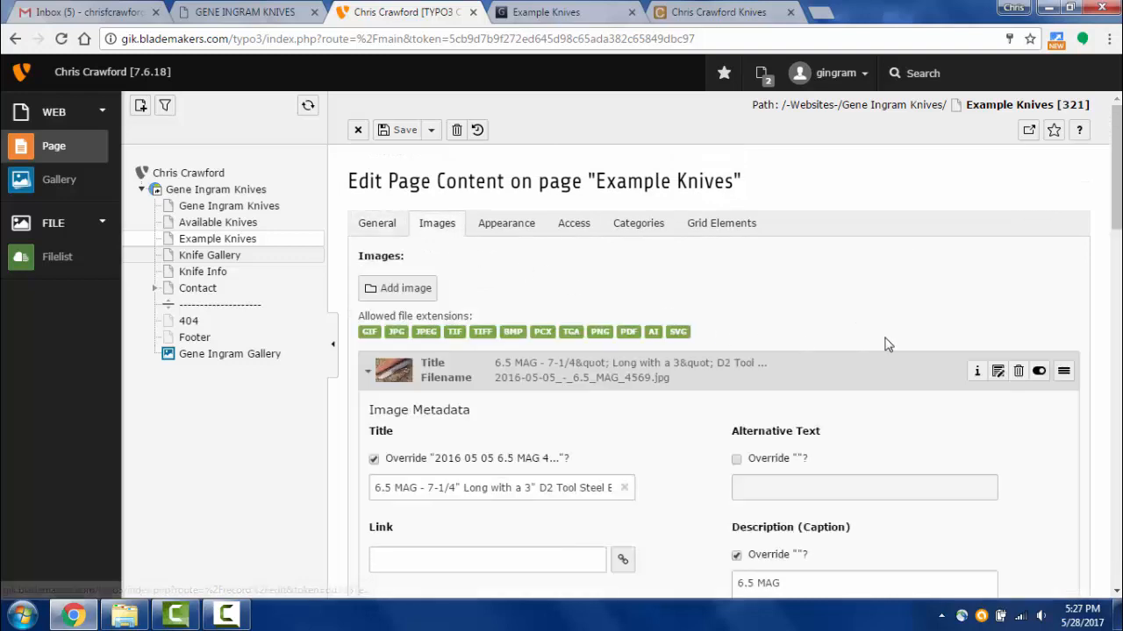
- Expand and collapse the 6.5 MAG, #4 Semi, Kingfish and #1 Semi image records
click(775, 380)
click(766, 413)
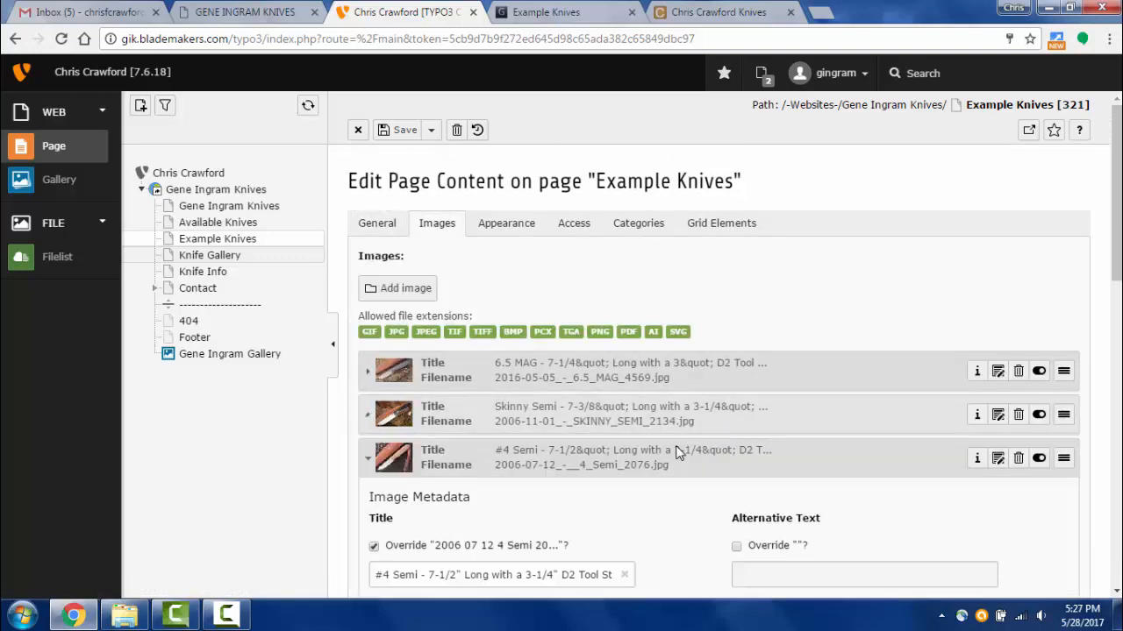
click(675, 451)
click(646, 501)
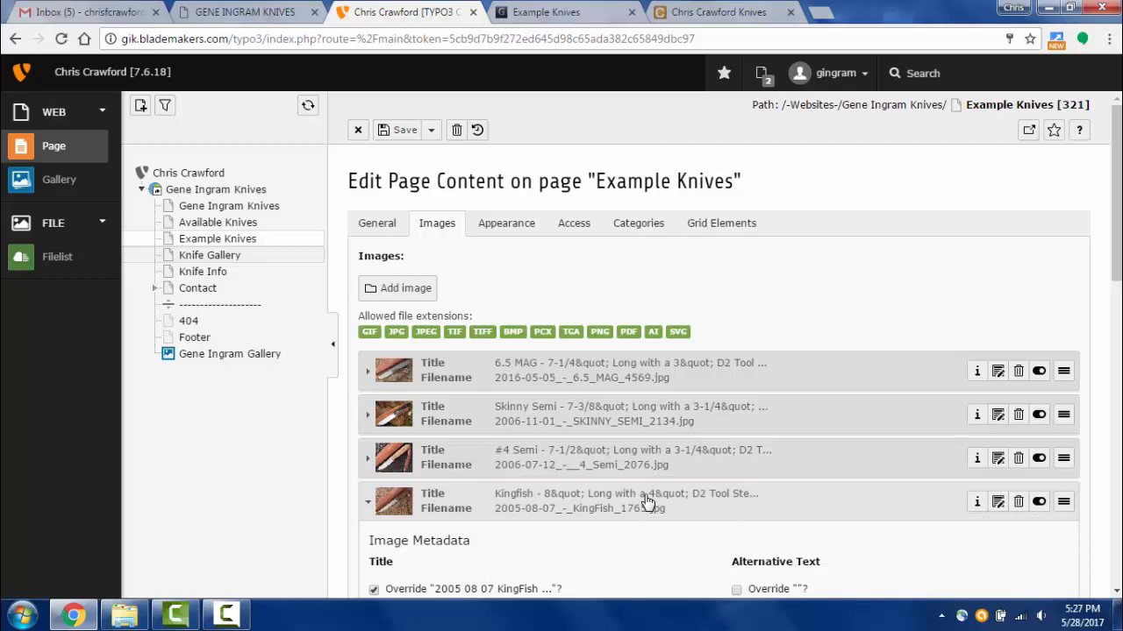
click(647, 502)
scroll(647, 502, down, 5)
scroll(647, 501, up, 4)
scroll(643, 510, down, 1)
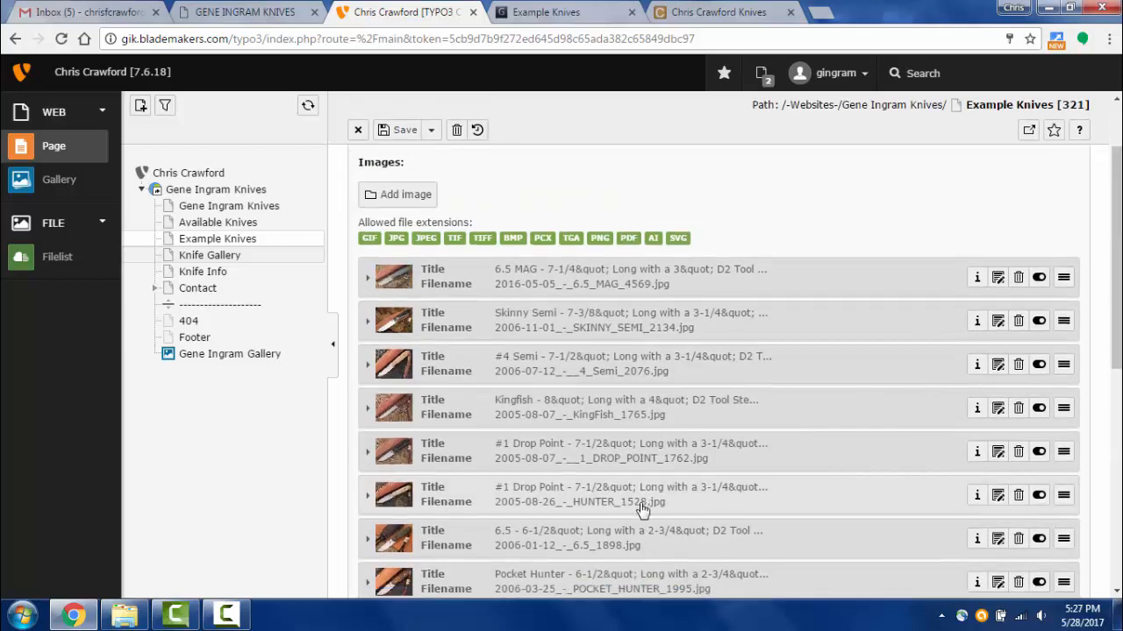
scroll(643, 510, down, 2)
click(586, 473)
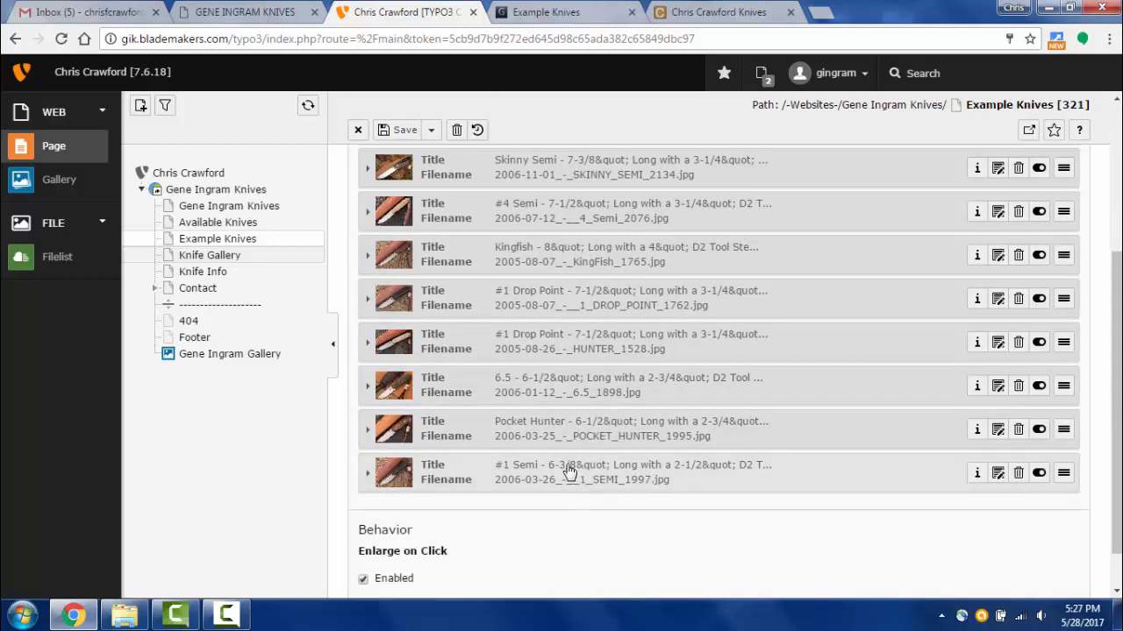
scroll(568, 472, up, 3)
scroll(571, 424, down, 2)
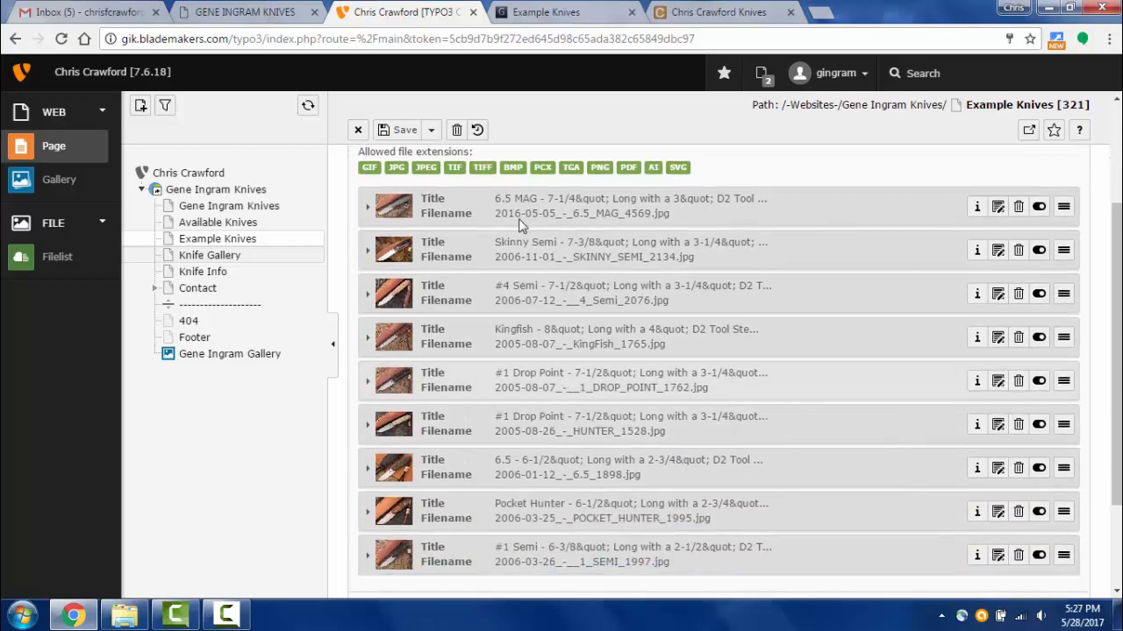
- Check the 6.5 MAG caption on the live page, then expand its image metadata
click(533, 12)
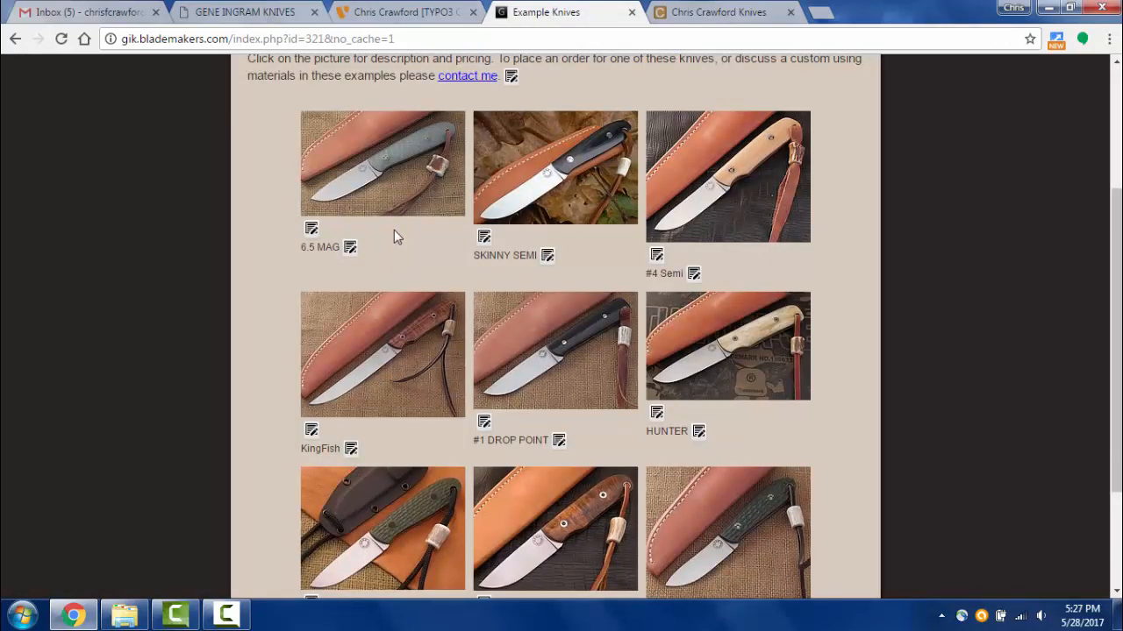
scroll(586, 328, up, 2)
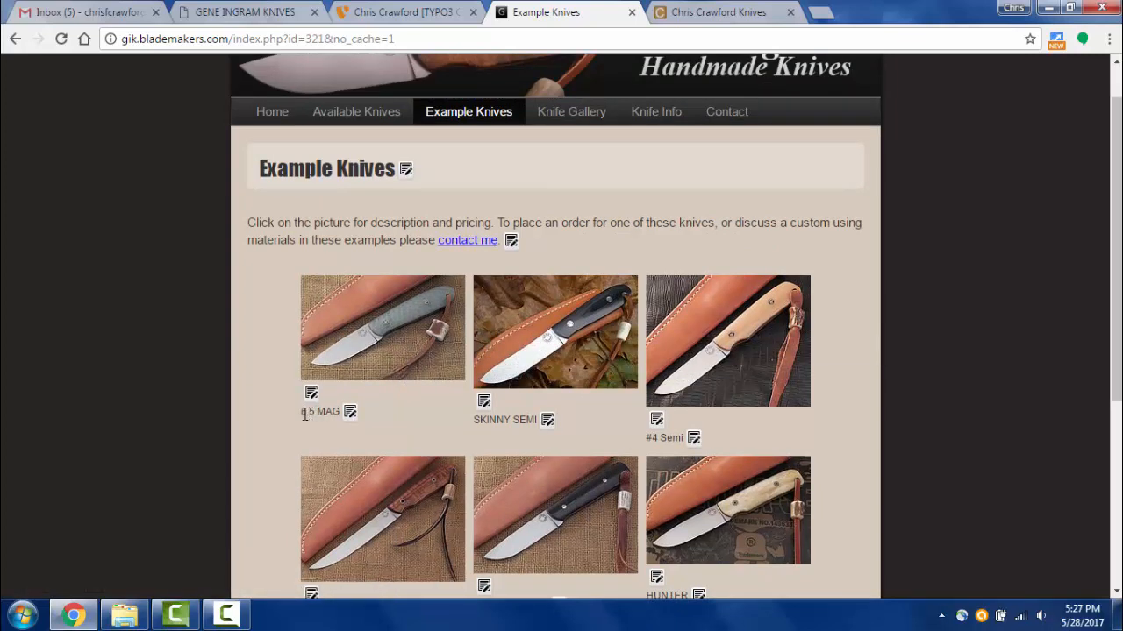
drag(303, 413, 342, 414)
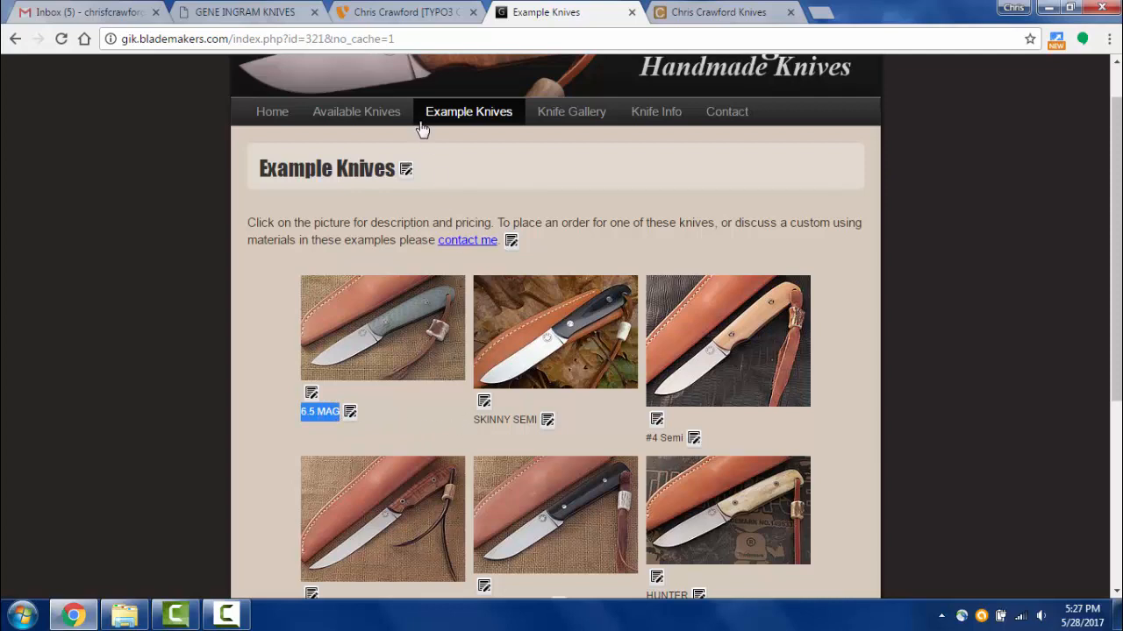
click(430, 13)
click(605, 221)
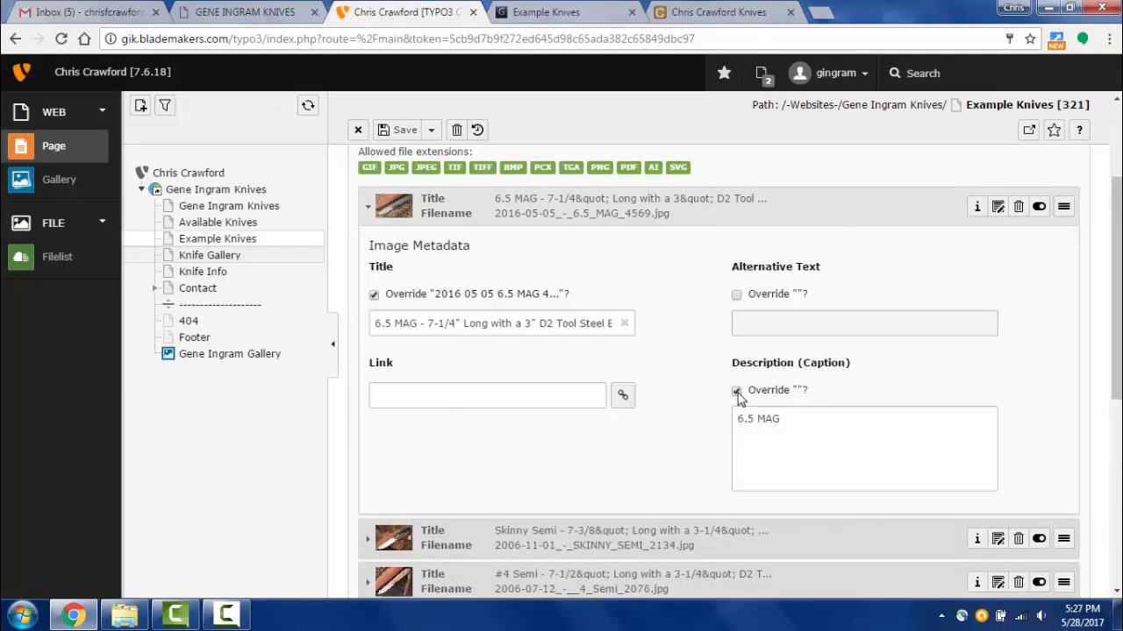
- Compare the 6.5 MAG caption in the metadata with the live page
drag(739, 425, 776, 425)
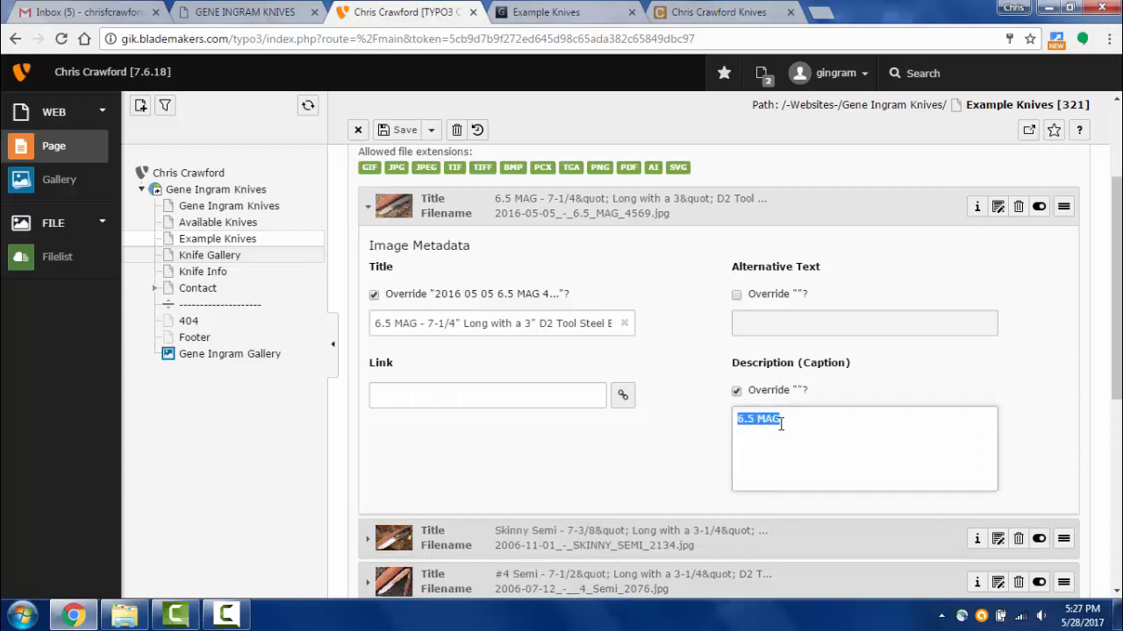
click(560, 17)
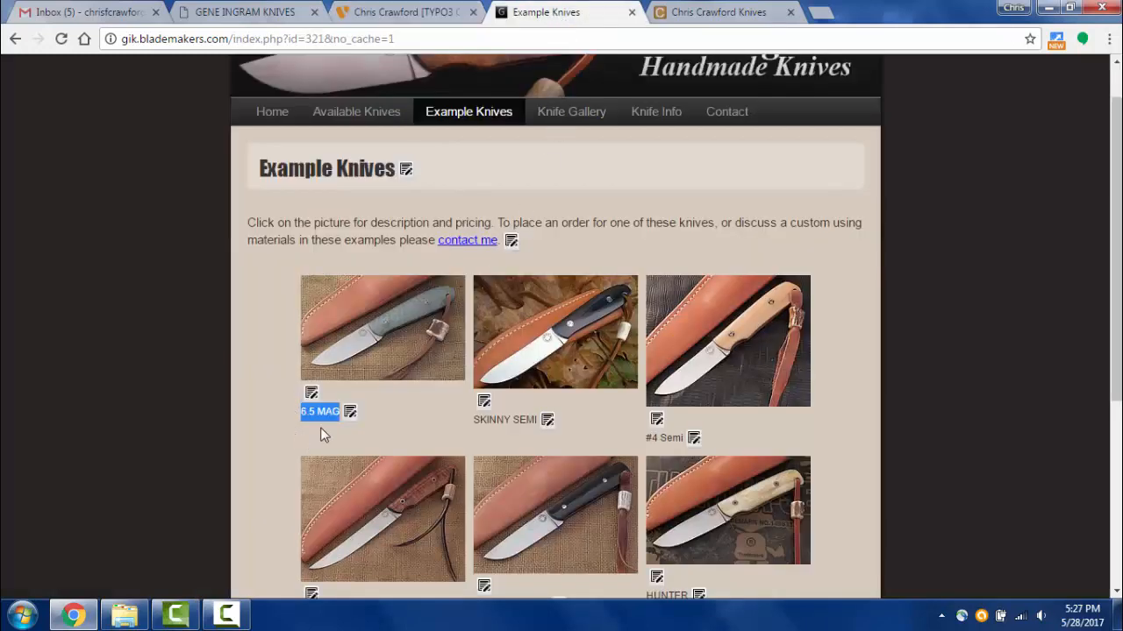
click(380, 406)
click(397, 18)
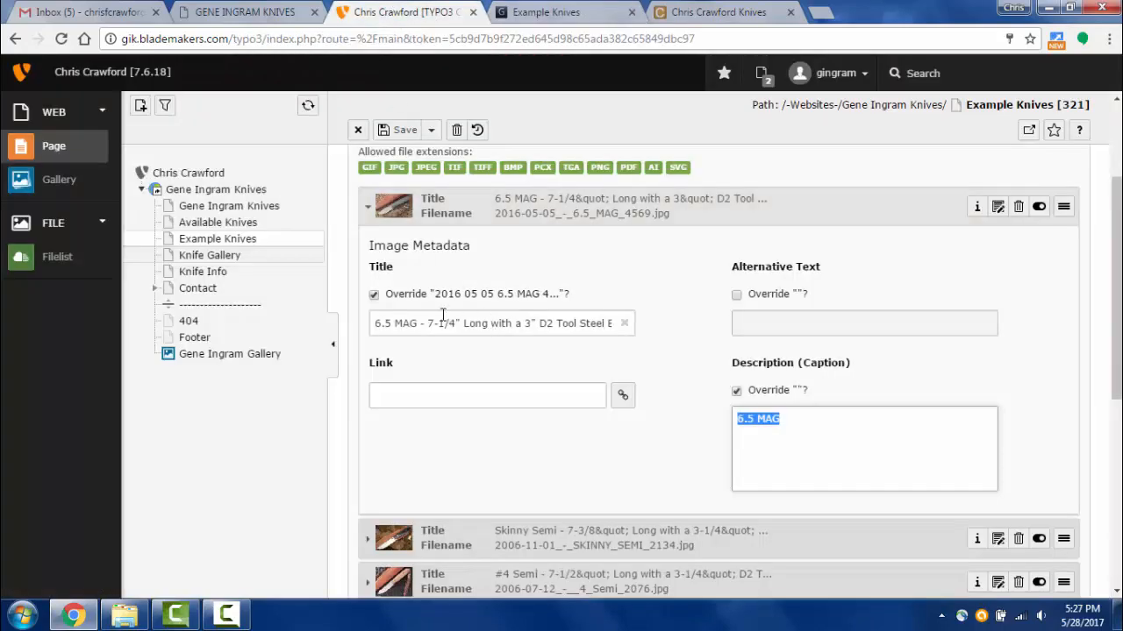
- Enlarge the 6.5 MAG photo on the live page and copy its caption text
click(570, 16)
click(397, 331)
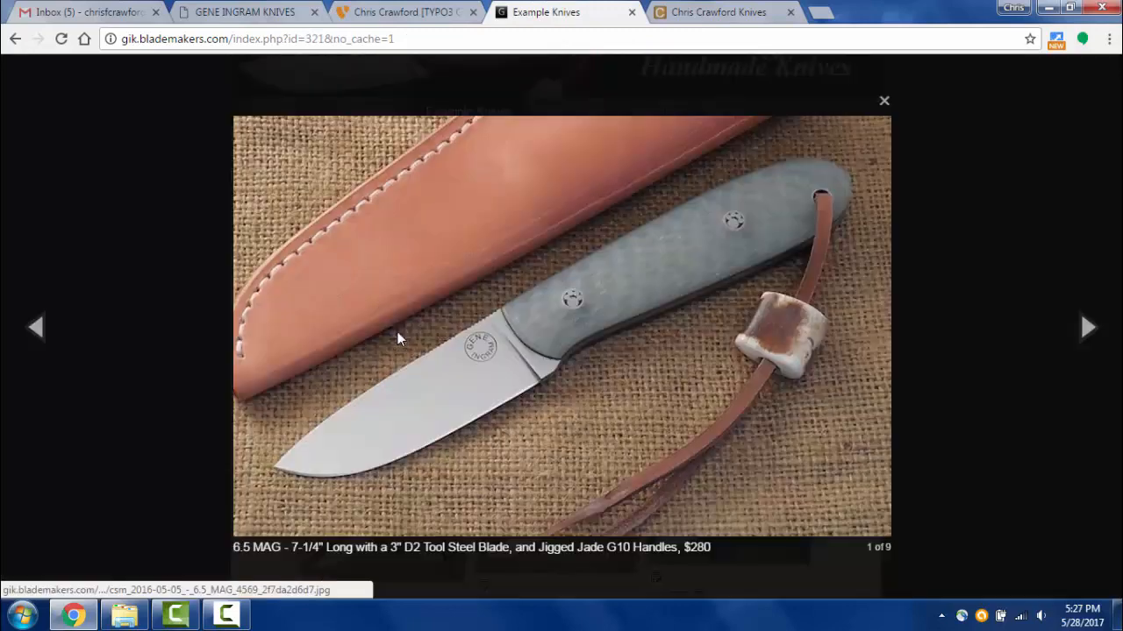
drag(235, 548, 699, 547)
key(ctrl+c)
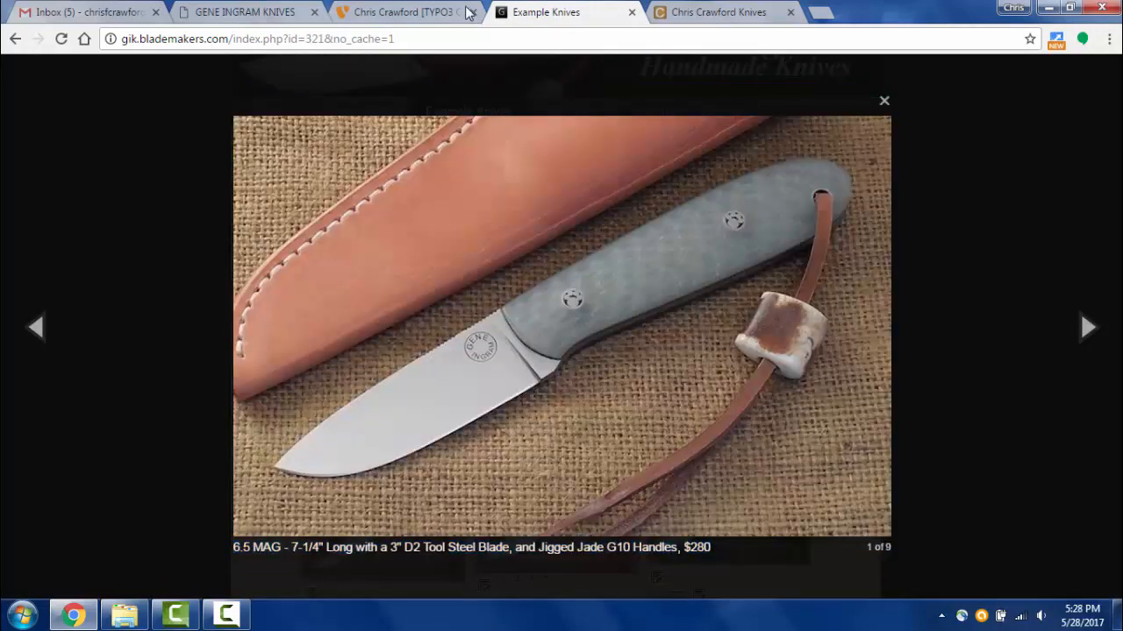
click(434, 12)
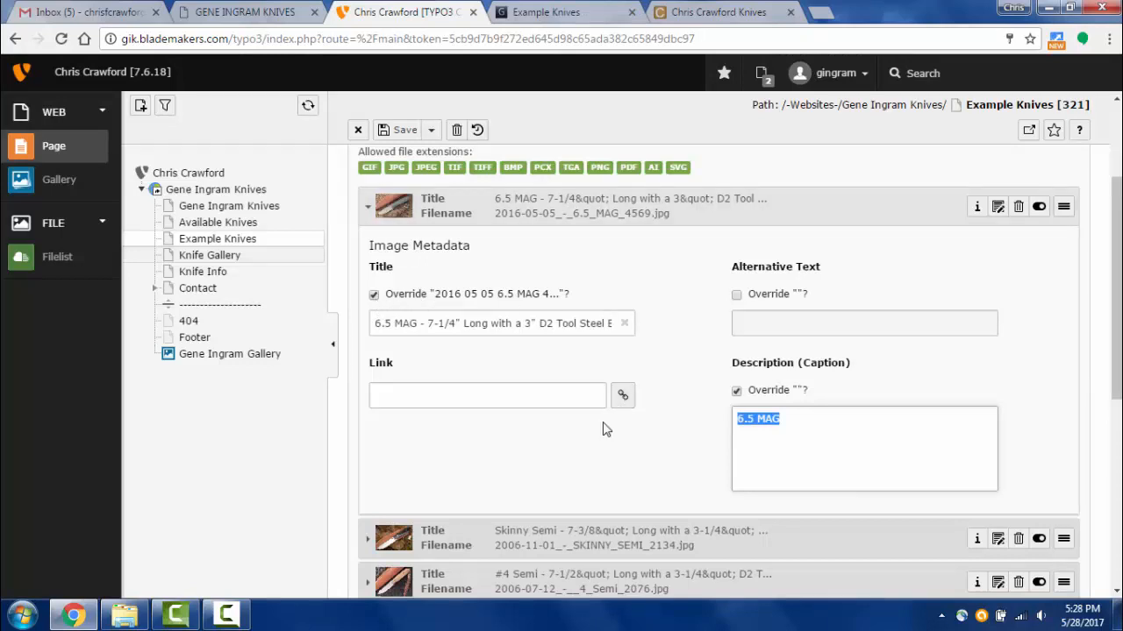
- Expand the Skinny Semi, #4 Semi, KingFish, #1 DROP POINT and HUNTER image metadata
scroll(601, 423, down, 2)
click(595, 377)
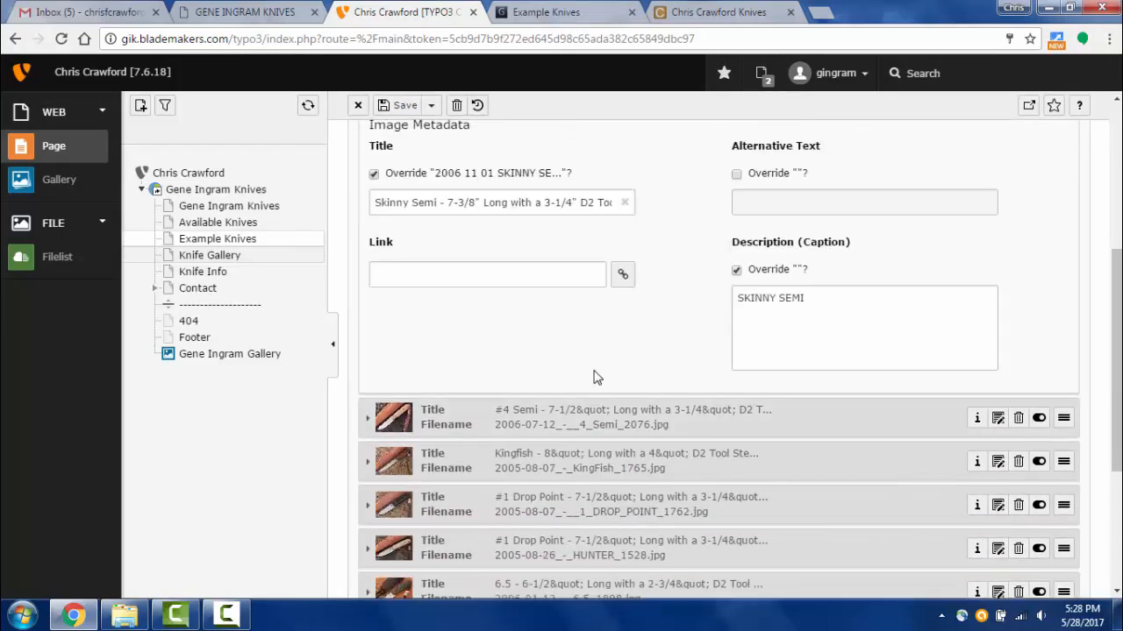
scroll(597, 378, up, 3)
scroll(597, 379, down, 4)
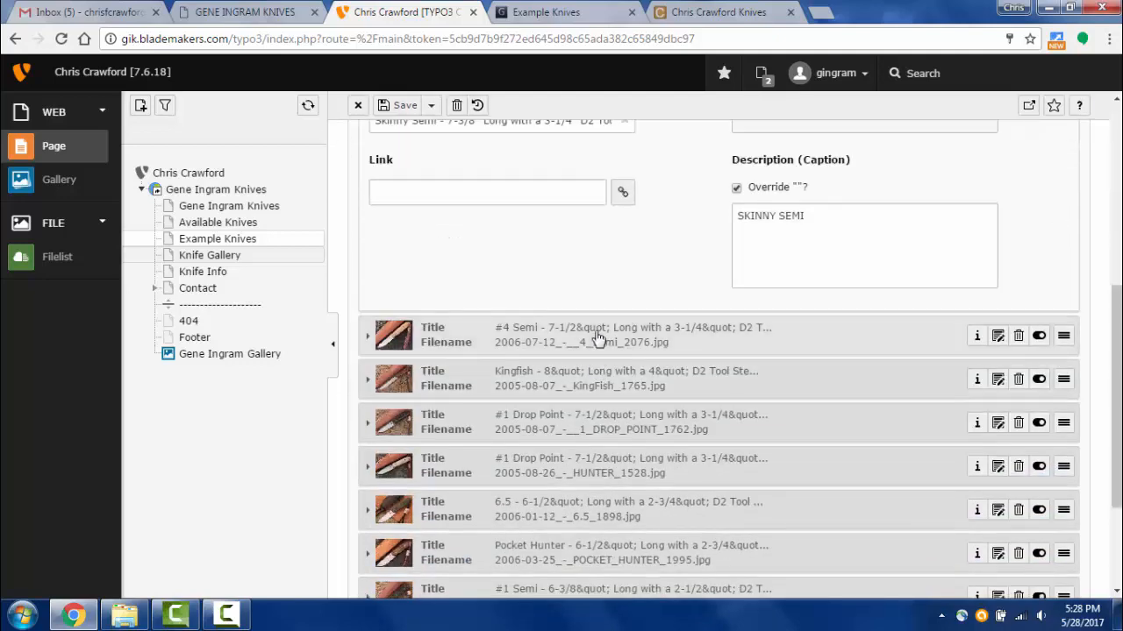
click(597, 337)
click(584, 379)
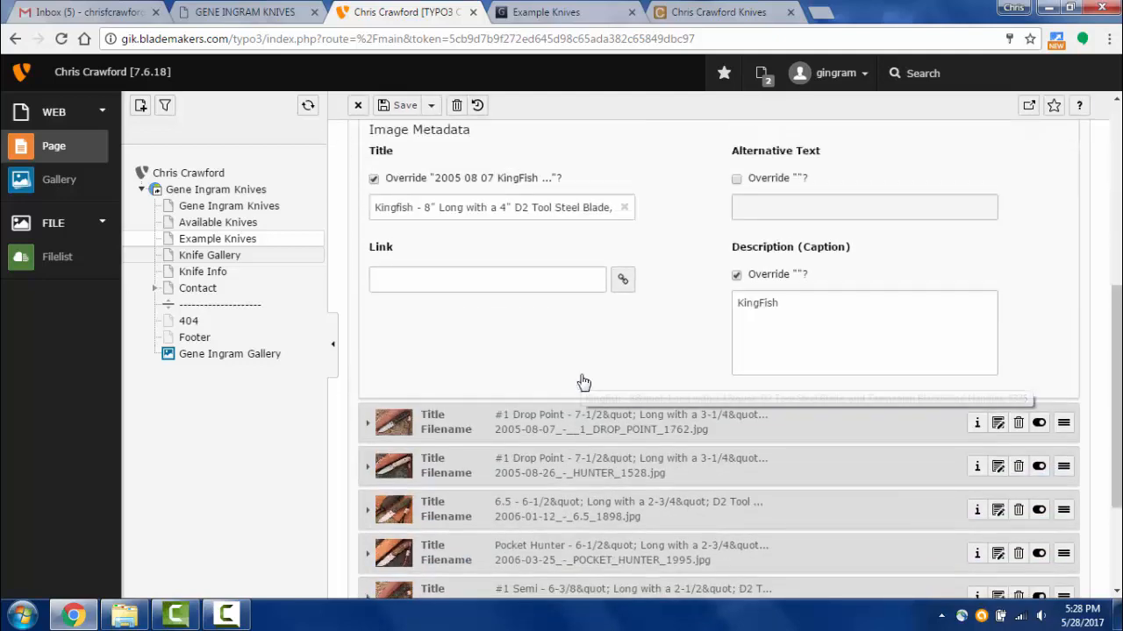
click(592, 429)
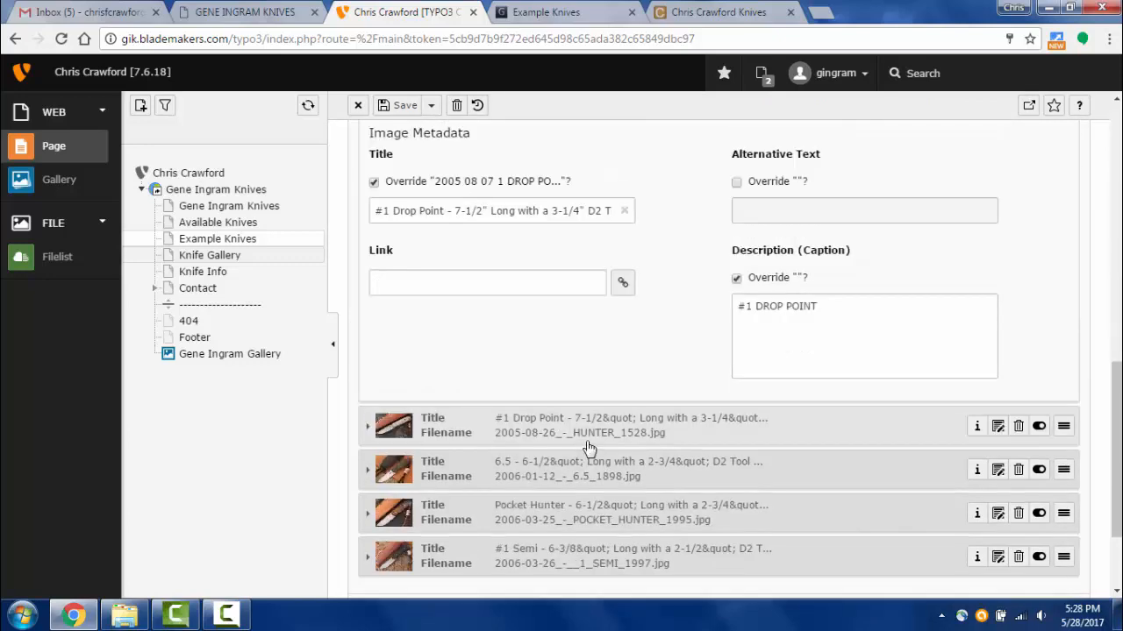
click(588, 447)
scroll(588, 438, down, 2)
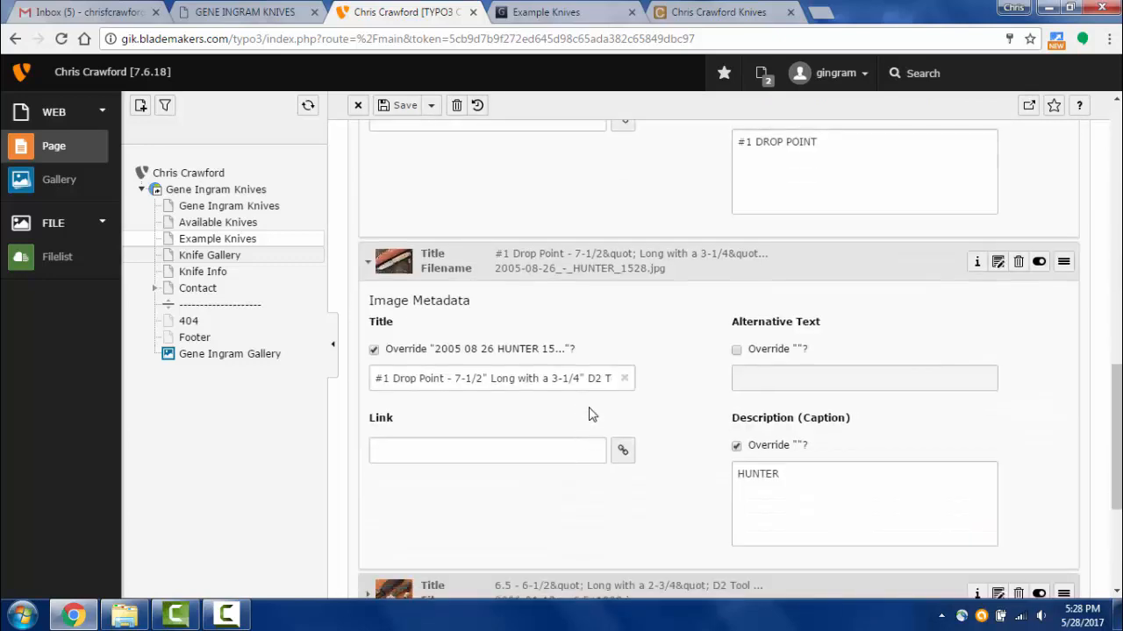
scroll(584, 426, down, 2)
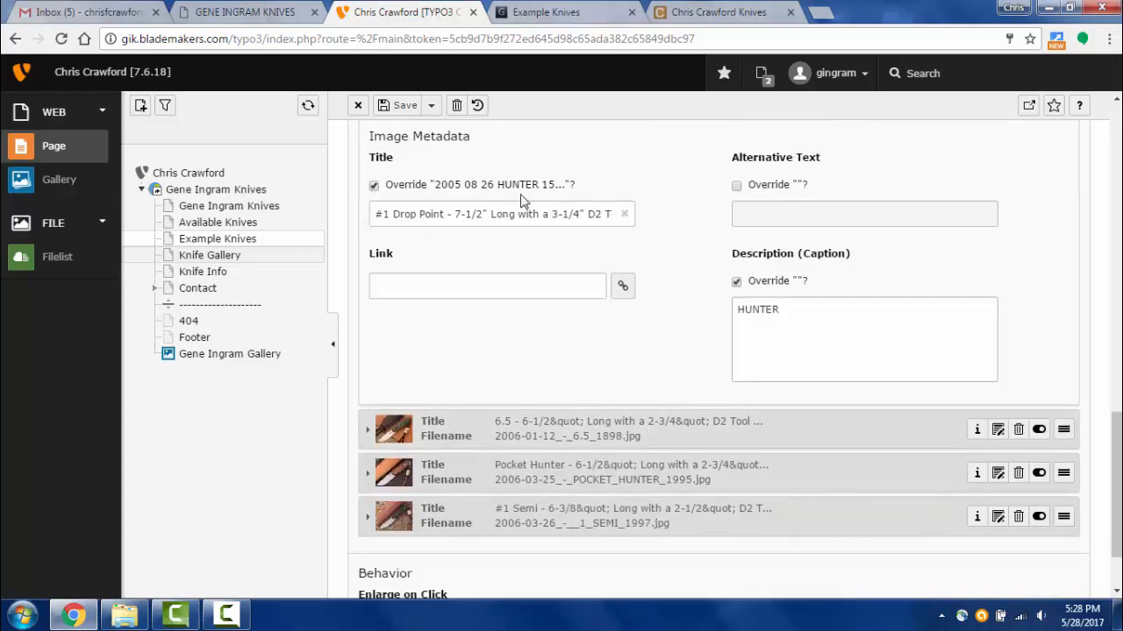
- Page through two enlarged images on the live page, then close the viewer
click(550, 12)
click(431, 258)
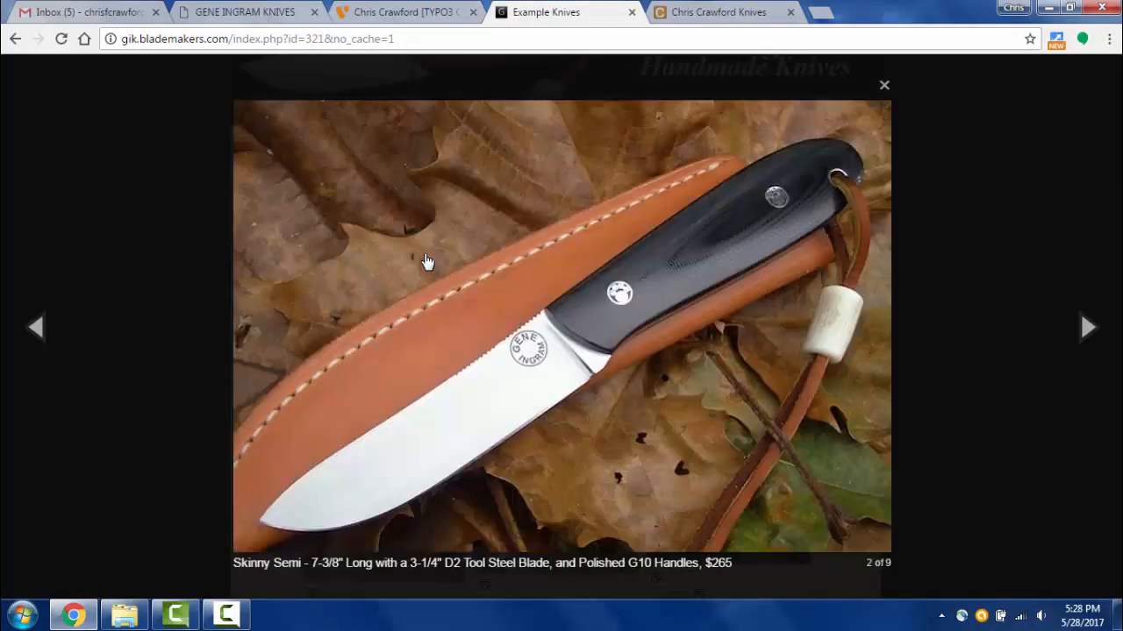
click(431, 258)
click(864, 227)
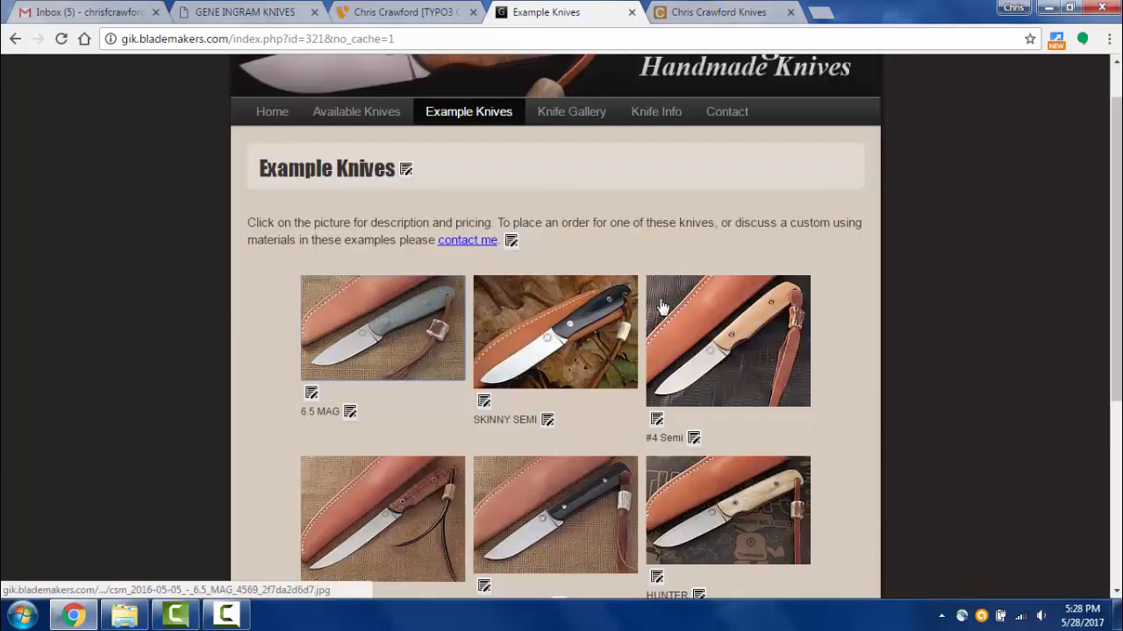
scroll(501, 336, down, 3)
scroll(414, 351, up, 5)
- Step from 6.5 MAG through Skinny Semi, #4 Semi, KingFish, #1 Drop Point and Weathered Bone
click(385, 342)
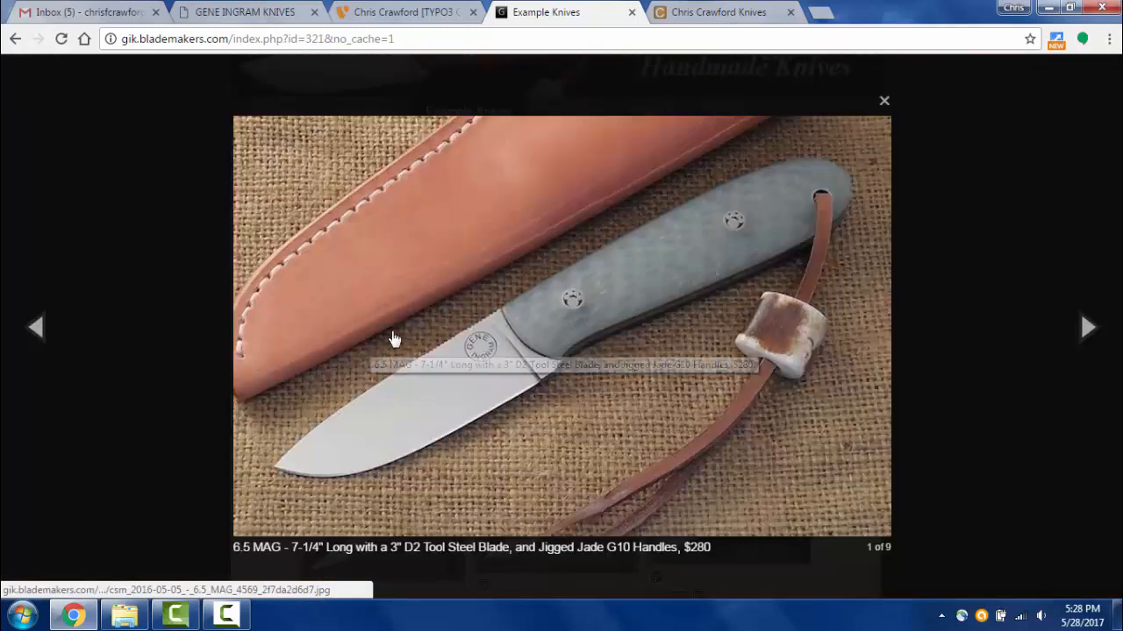
click(579, 305)
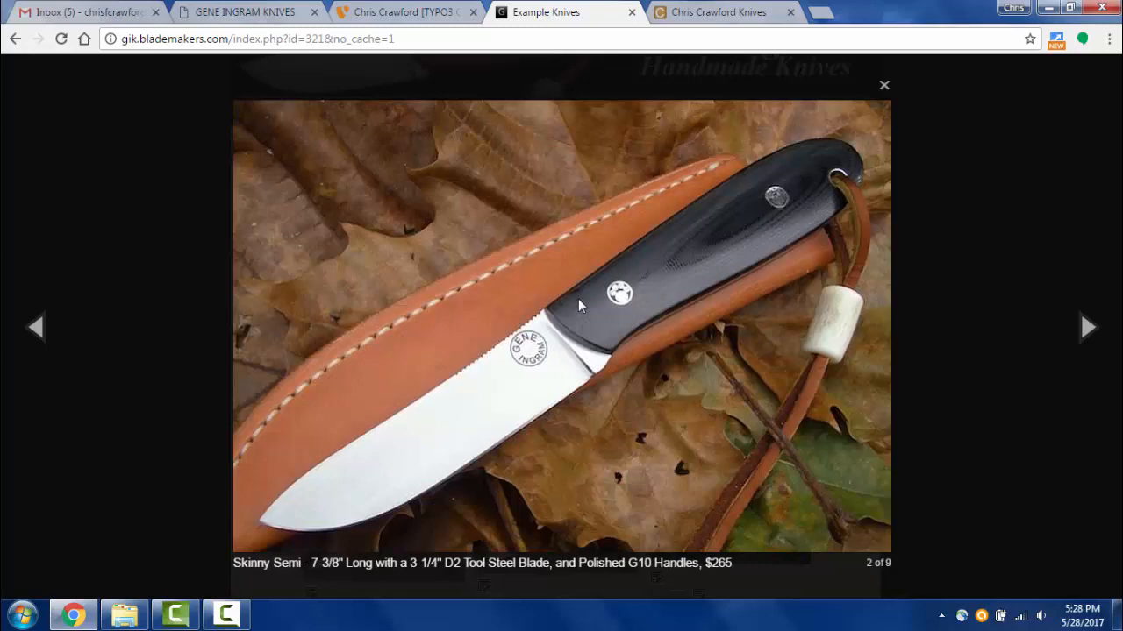
click(579, 304)
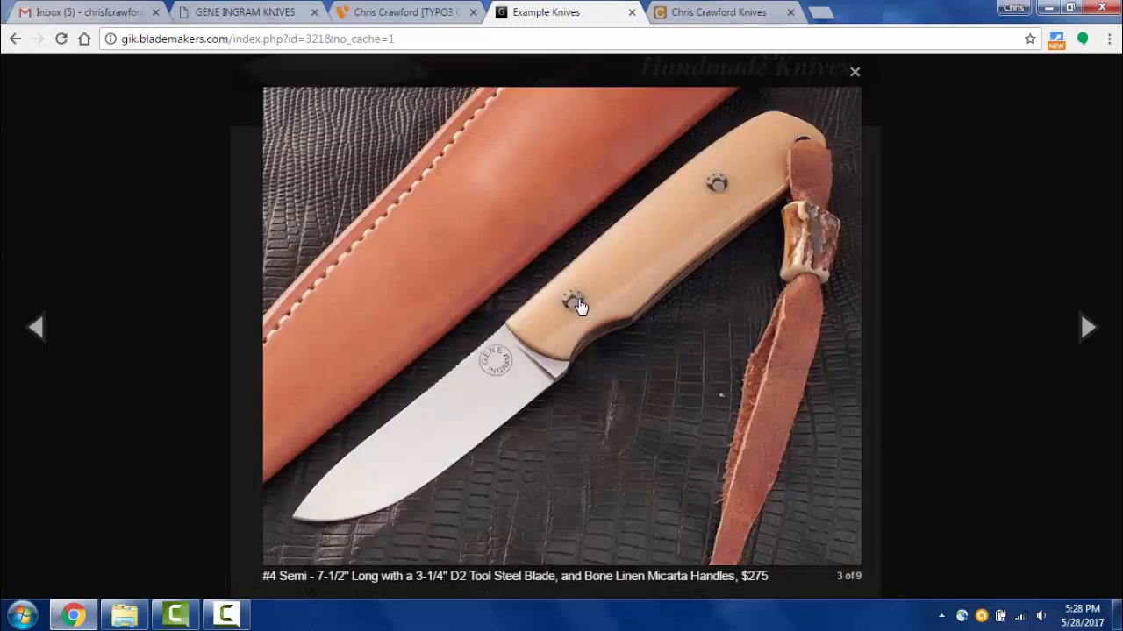
click(579, 305)
click(579, 305)
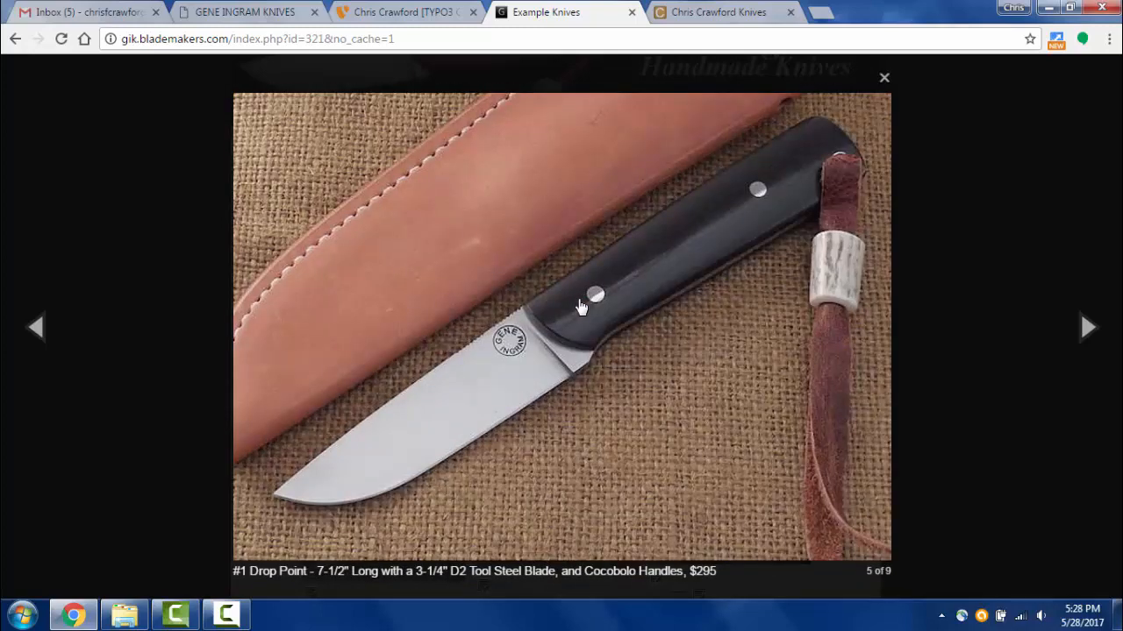
click(579, 304)
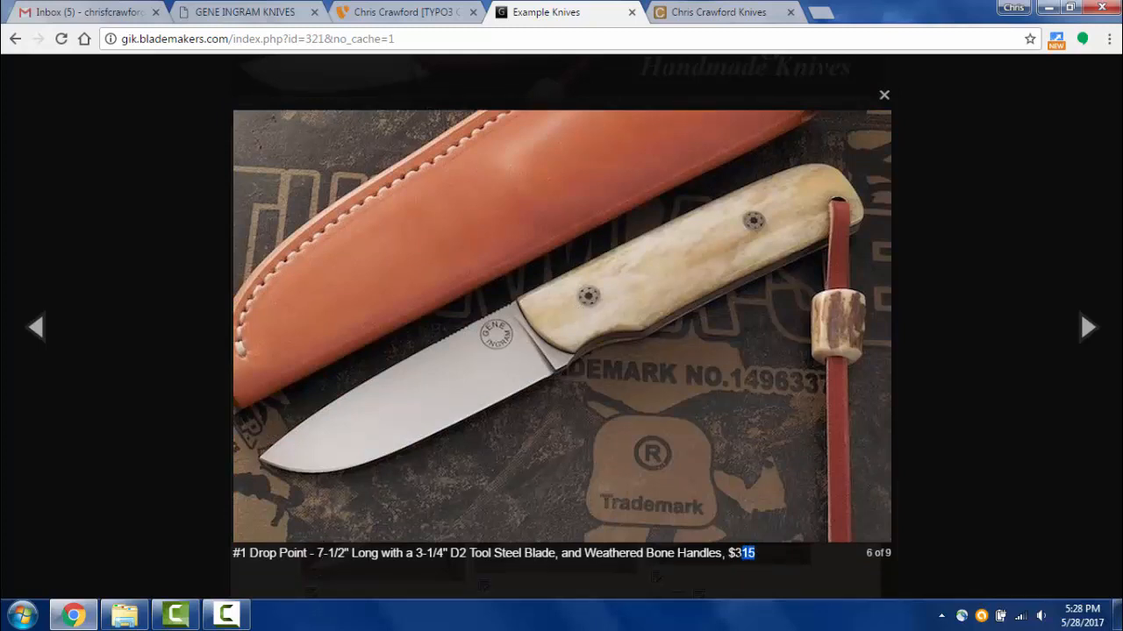
drag(742, 552, 728, 553)
click(618, 304)
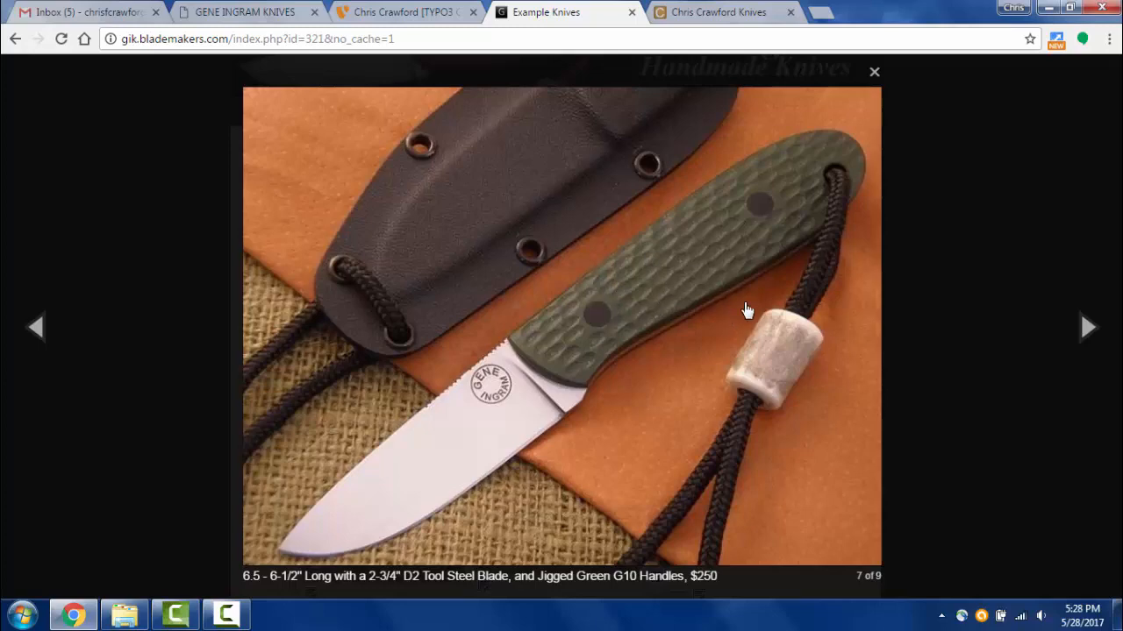
- View the remaining enlarged knife images, close the viewer and scroll through the gallery
click(804, 349)
click(804, 348)
click(804, 348)
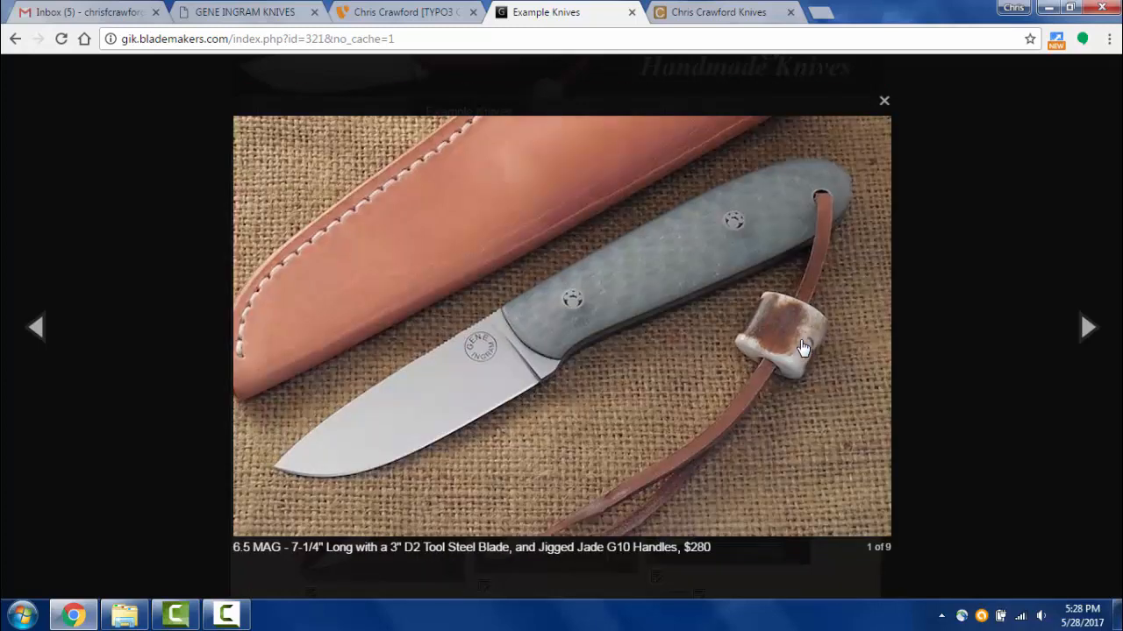
click(803, 349)
click(804, 349)
click(803, 349)
click(844, 348)
click(934, 309)
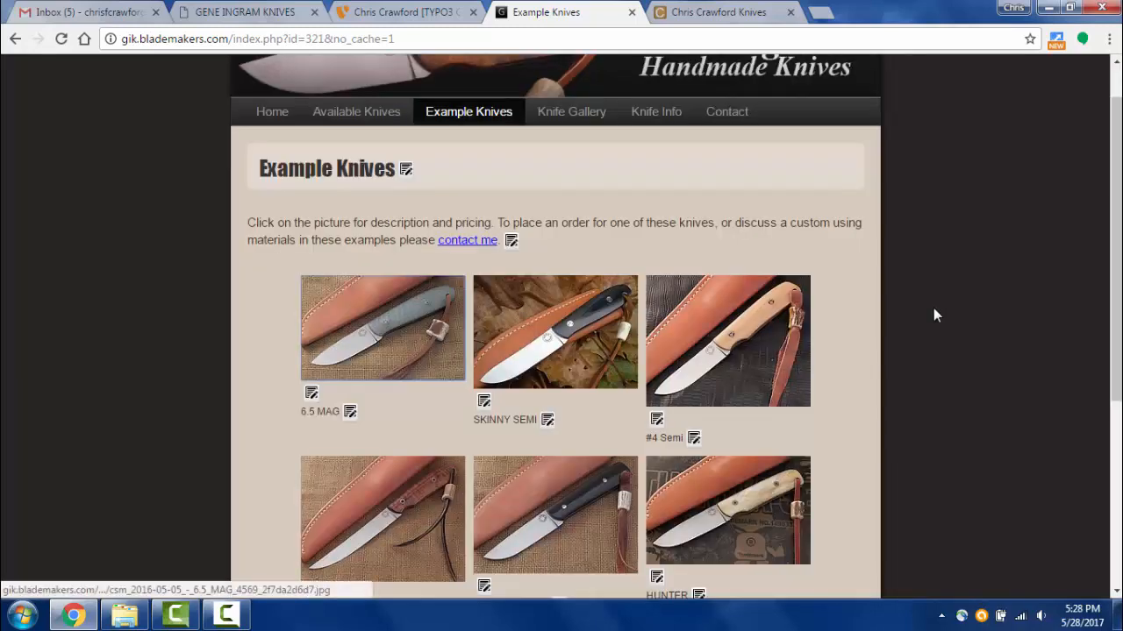
scroll(421, 321, down, 3)
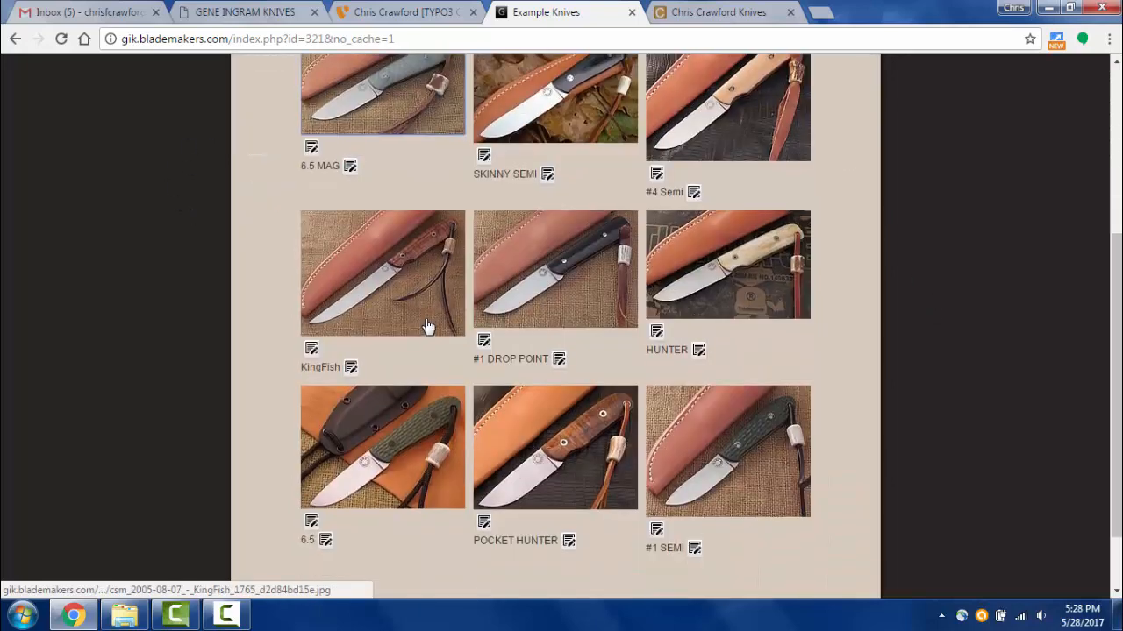
scroll(421, 321, up, 3)
scroll(515, 396, down, 4)
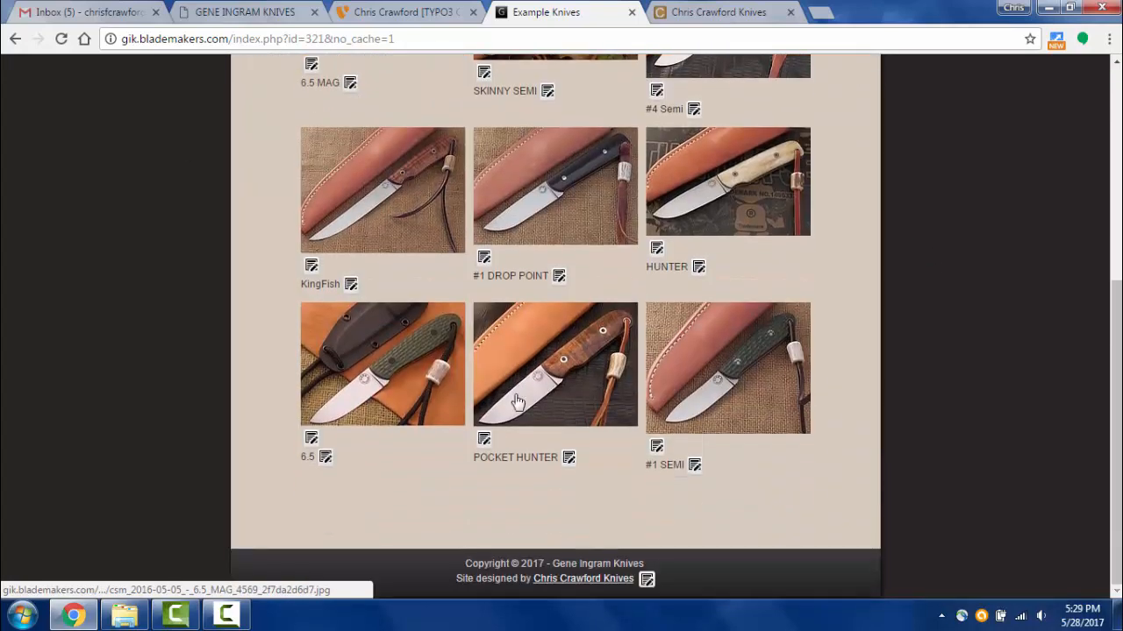
scroll(406, 261, up, 2)
scroll(406, 261, up, 1)
scroll(323, 133, up, 2)
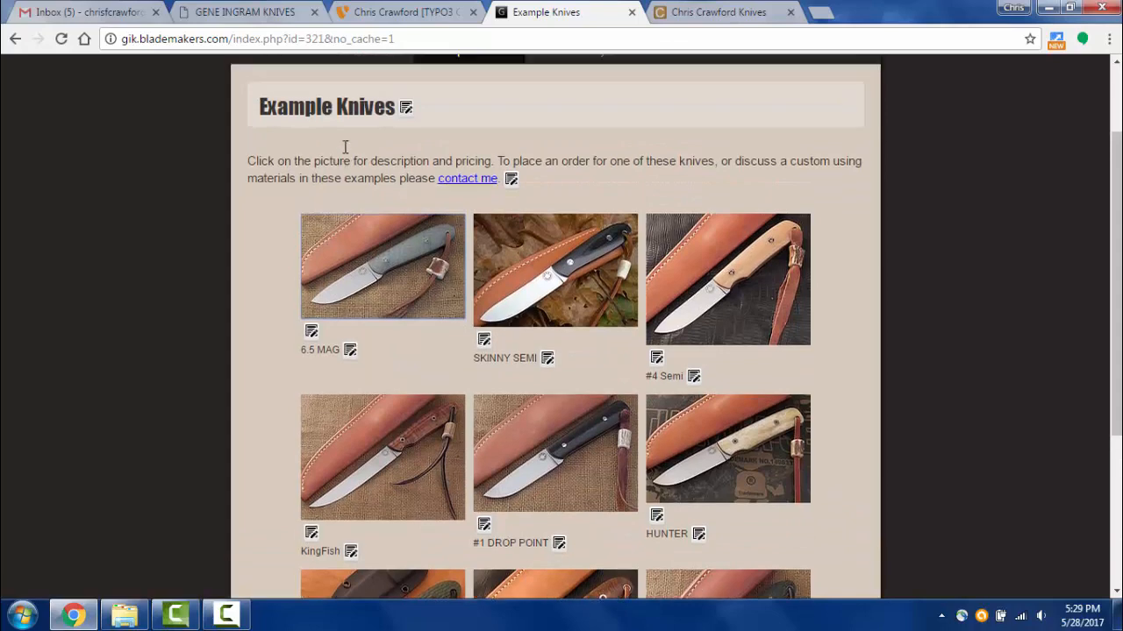
- Go from the live site's Home page to the Example Knives page
click(276, 166)
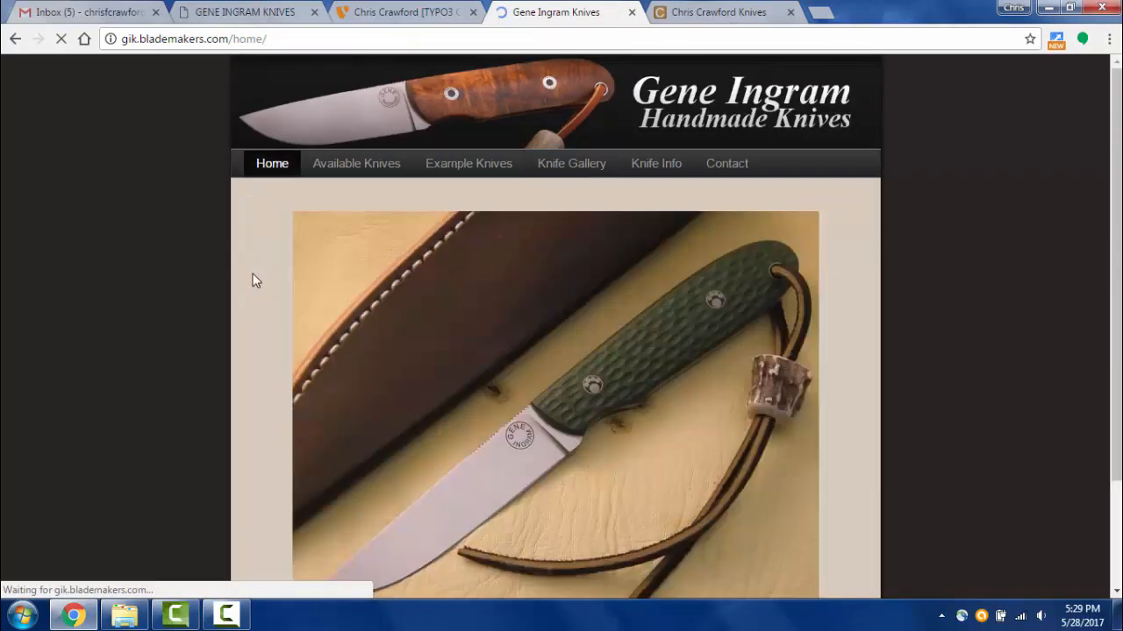
scroll(513, 334, down, 3)
scroll(513, 334, up, 3)
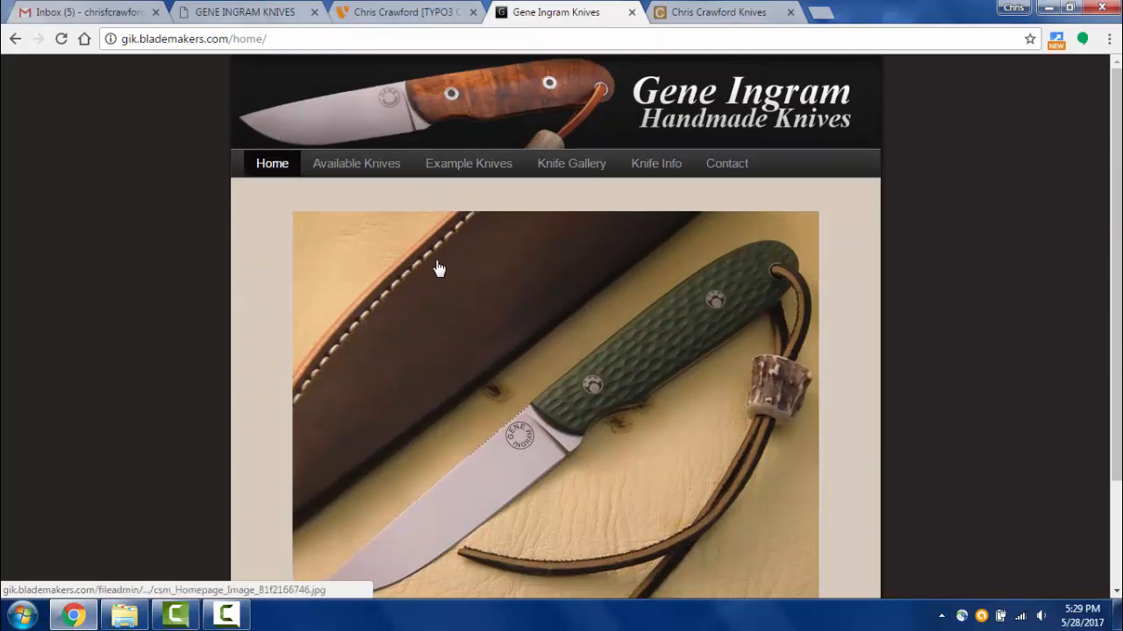
scroll(439, 266, down, 1)
scroll(440, 269, up, 1)
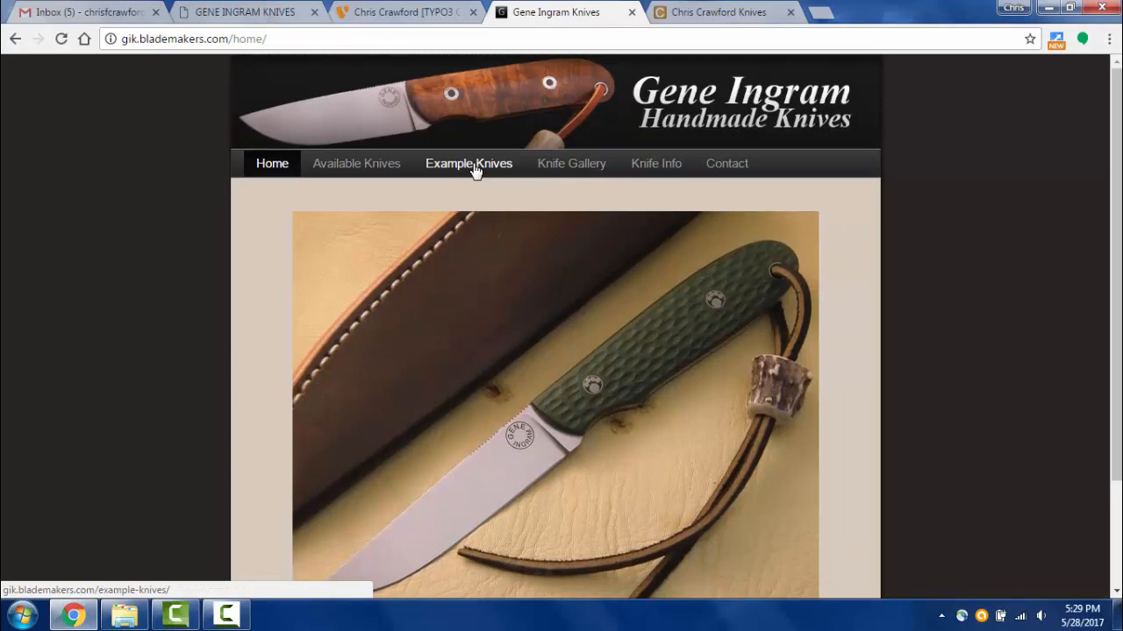
click(475, 171)
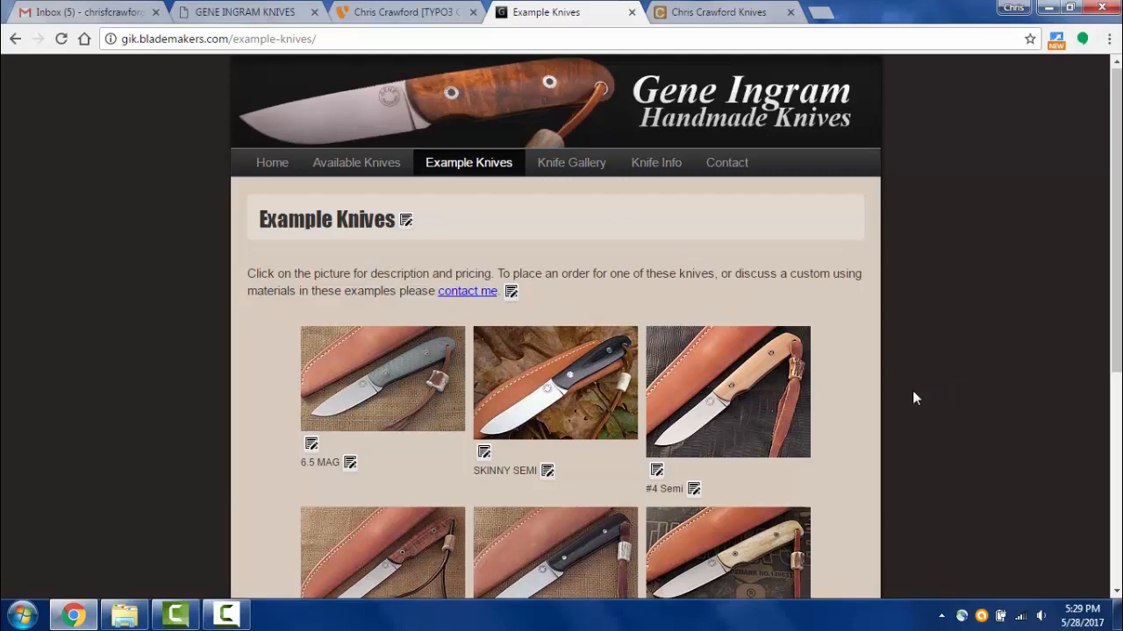
scroll(904, 386, down, 4)
scroll(754, 342, up, 4)
scroll(666, 325, up, 1)
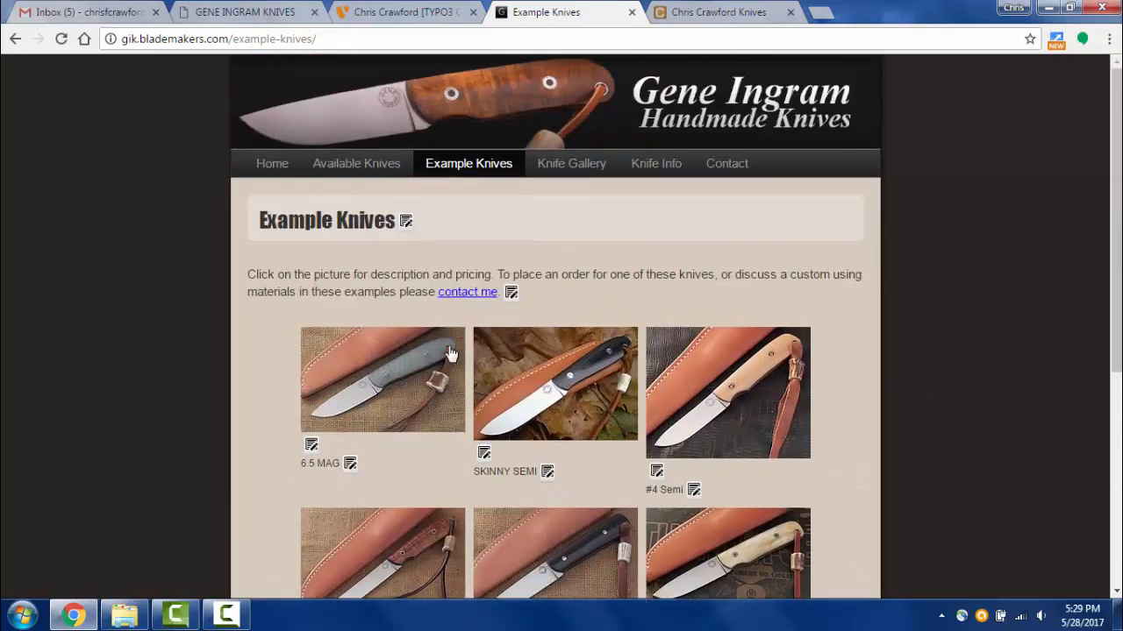
- Enlarge the 6.5 MAG photo and step through every gallery image until it wraps around
click(411, 388)
click(949, 226)
click(387, 372)
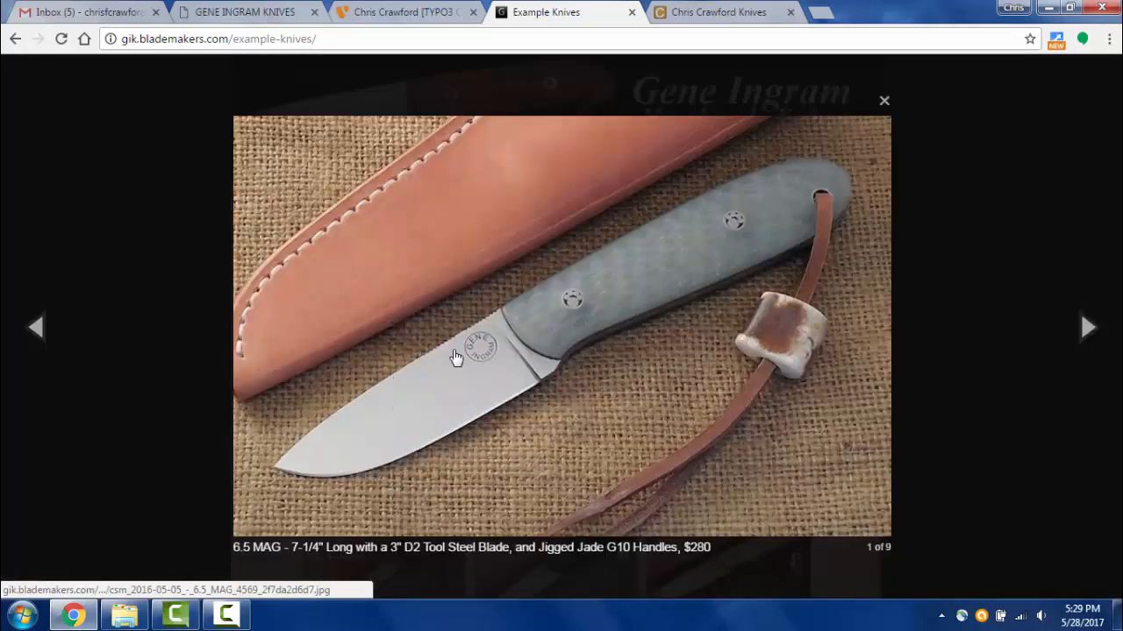
click(553, 342)
click(553, 342)
click(552, 342)
click(552, 342)
click(553, 342)
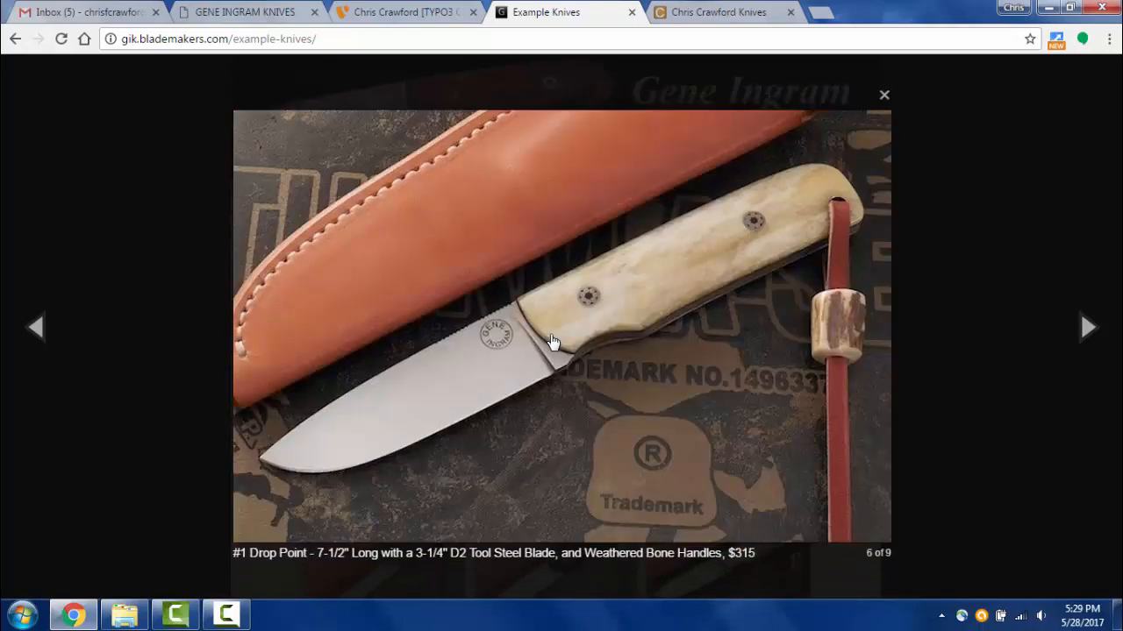
click(553, 342)
click(553, 342)
click(553, 342)
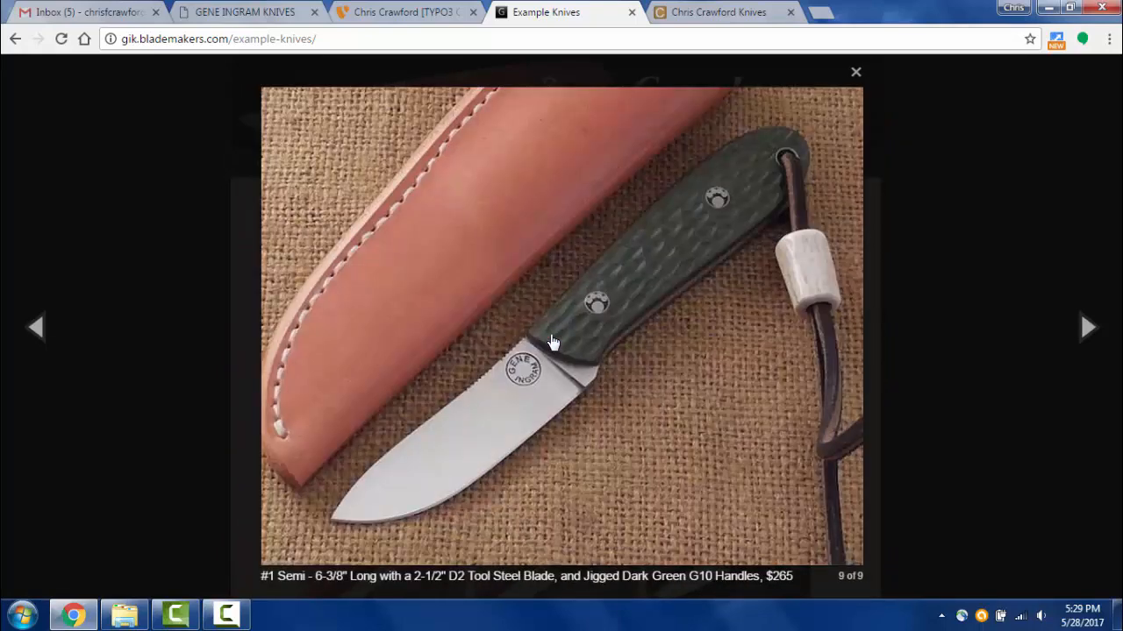
click(552, 342)
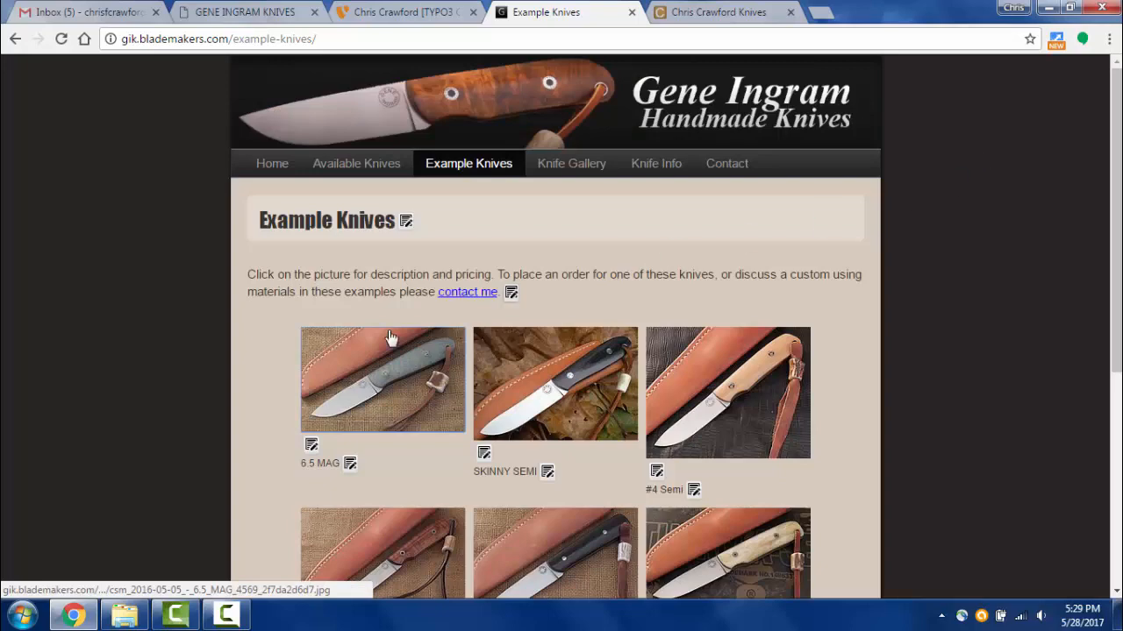
- Reopen the 6.5 MAG lightbox, advance four knife images, then close it
click(389, 394)
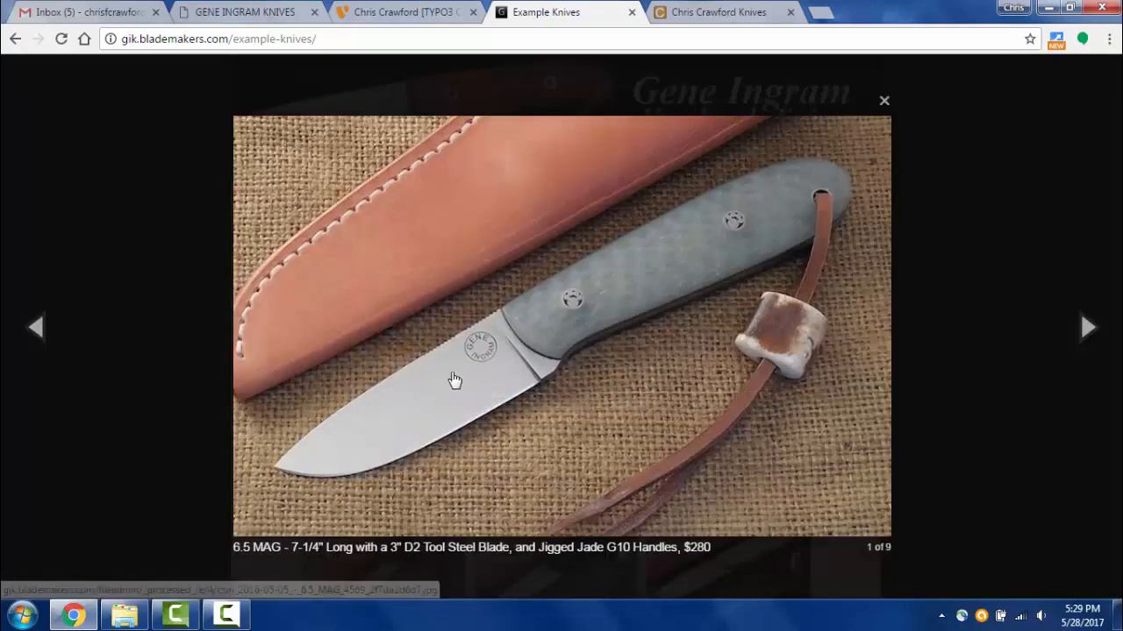
click(454, 381)
click(454, 380)
click(454, 380)
click(455, 380)
click(454, 379)
click(455, 380)
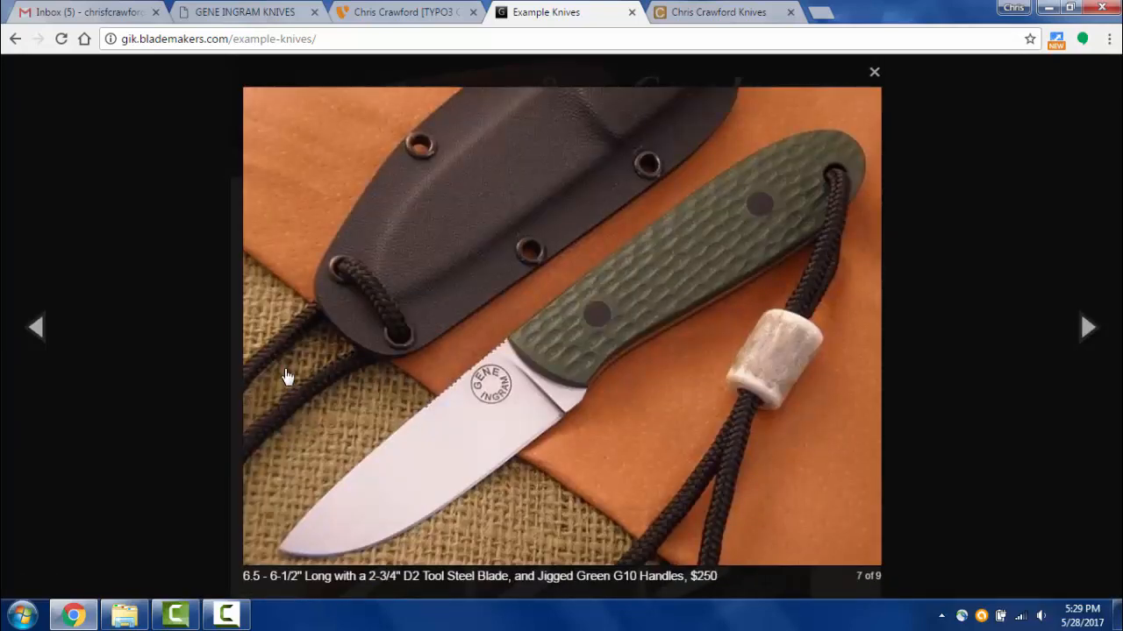
click(186, 356)
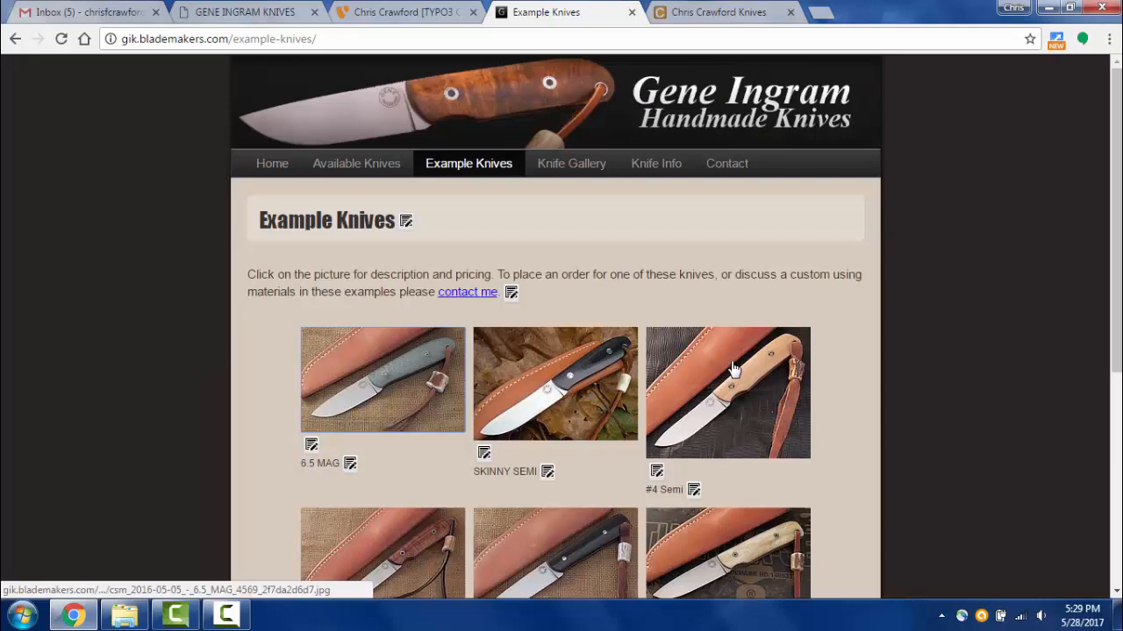
scroll(936, 313, down, 3)
scroll(935, 318, up, 2)
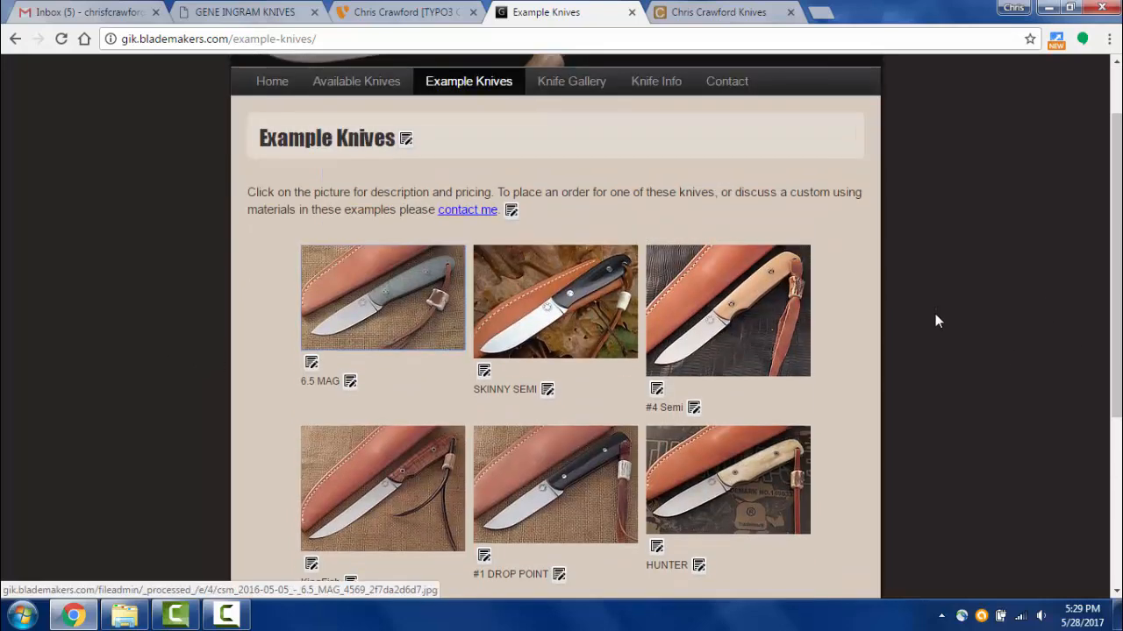
- Glance at the Chris Crawford Knives site, then return to the live Example Knives page
click(719, 13)
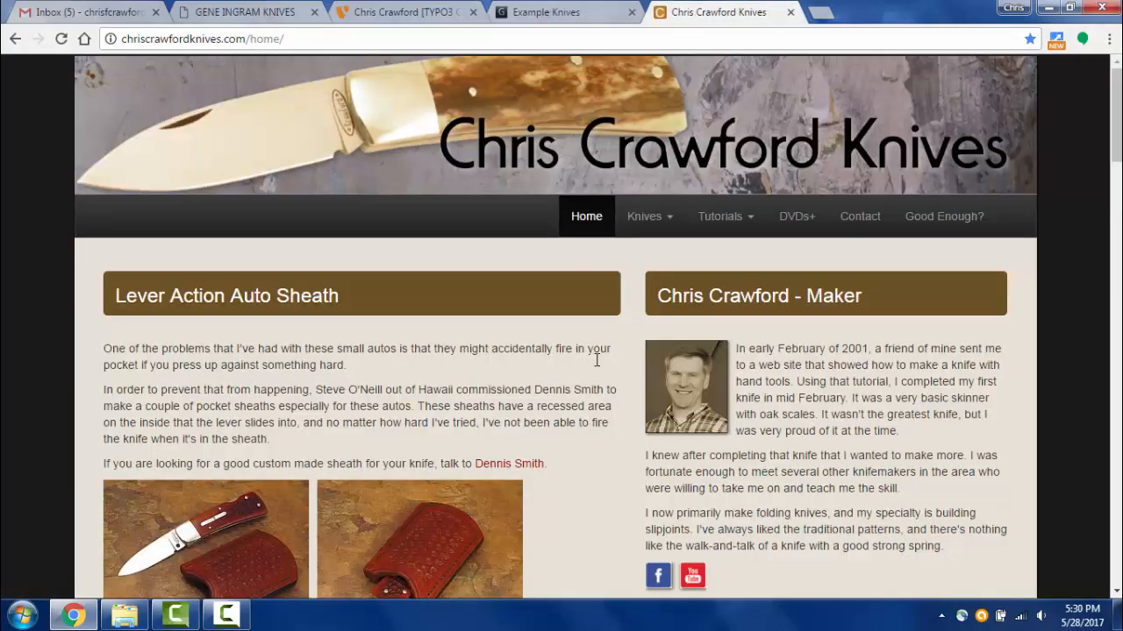
scroll(583, 360, down, 5)
scroll(581, 360, up, 5)
click(412, 13)
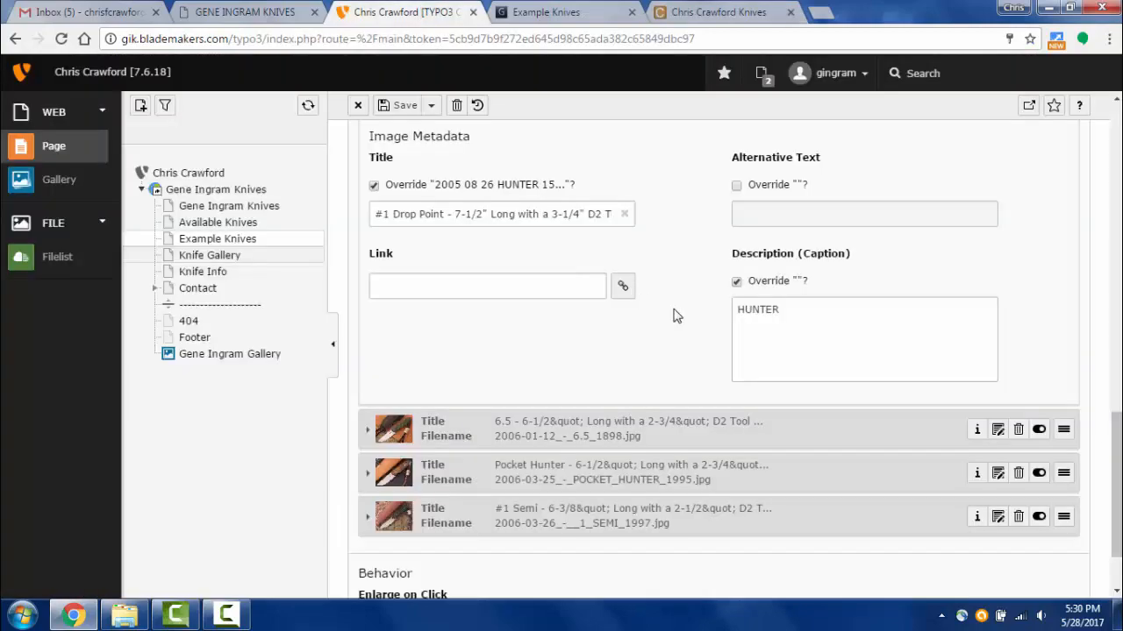
click(545, 12)
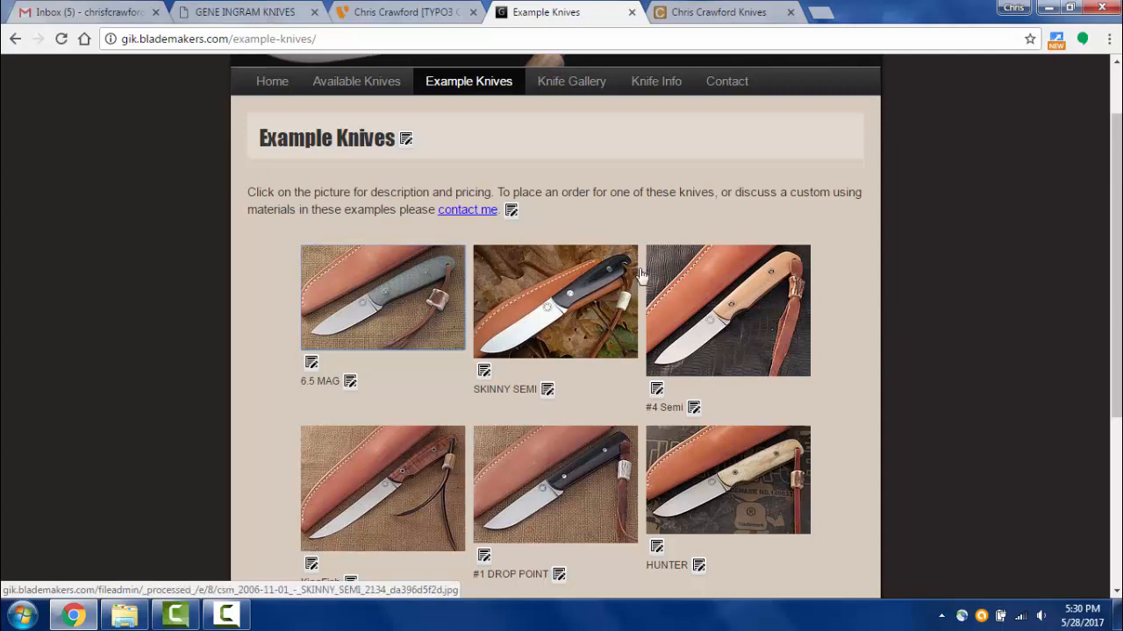
- Cycle the lightbox from 6.5 MAG through all nine knife images back to the first
click(395, 289)
click(552, 333)
click(552, 333)
click(552, 333)
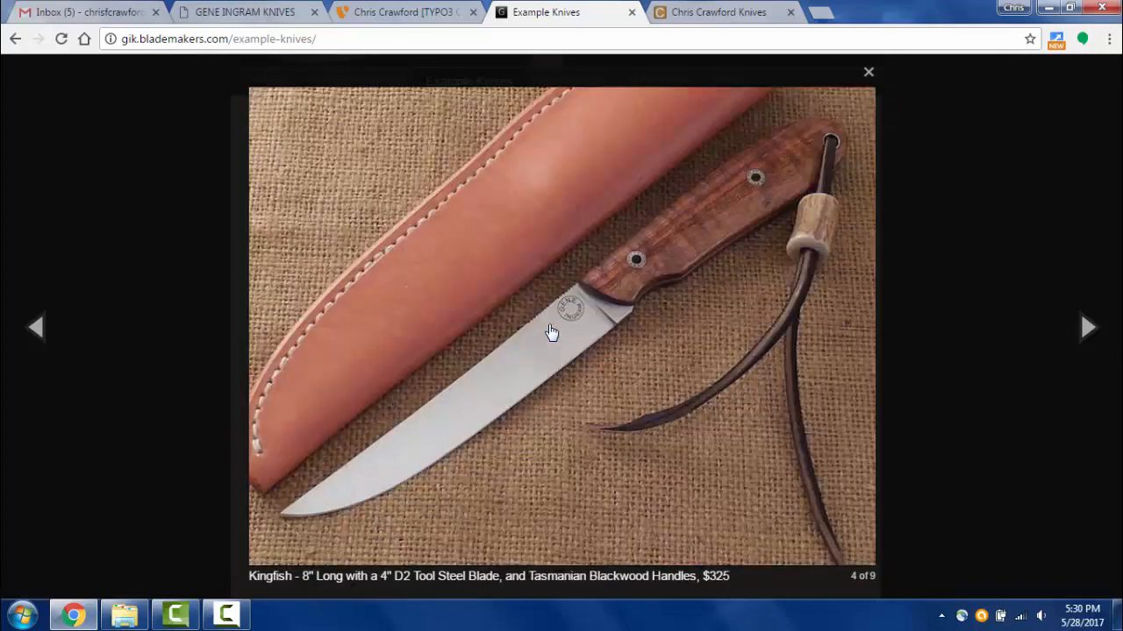
click(552, 332)
click(551, 333)
click(552, 333)
click(551, 332)
click(552, 332)
click(551, 332)
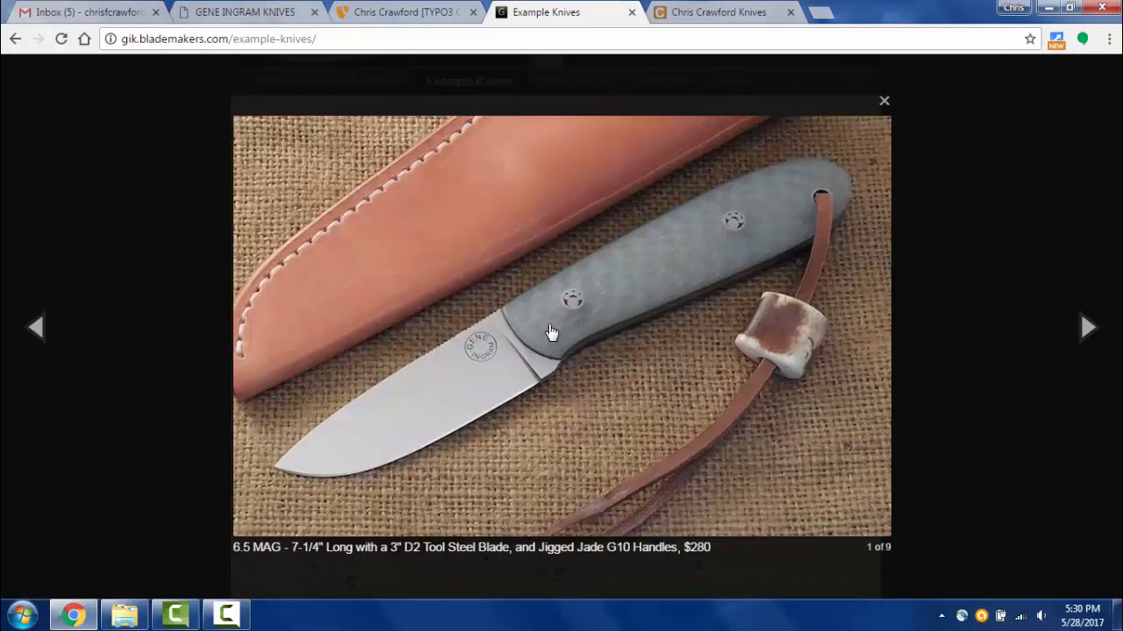
click(551, 332)
click(551, 332)
click(909, 332)
- Enlarge the Pocket Hunter knife photo and close it again
scroll(815, 390, down, 3)
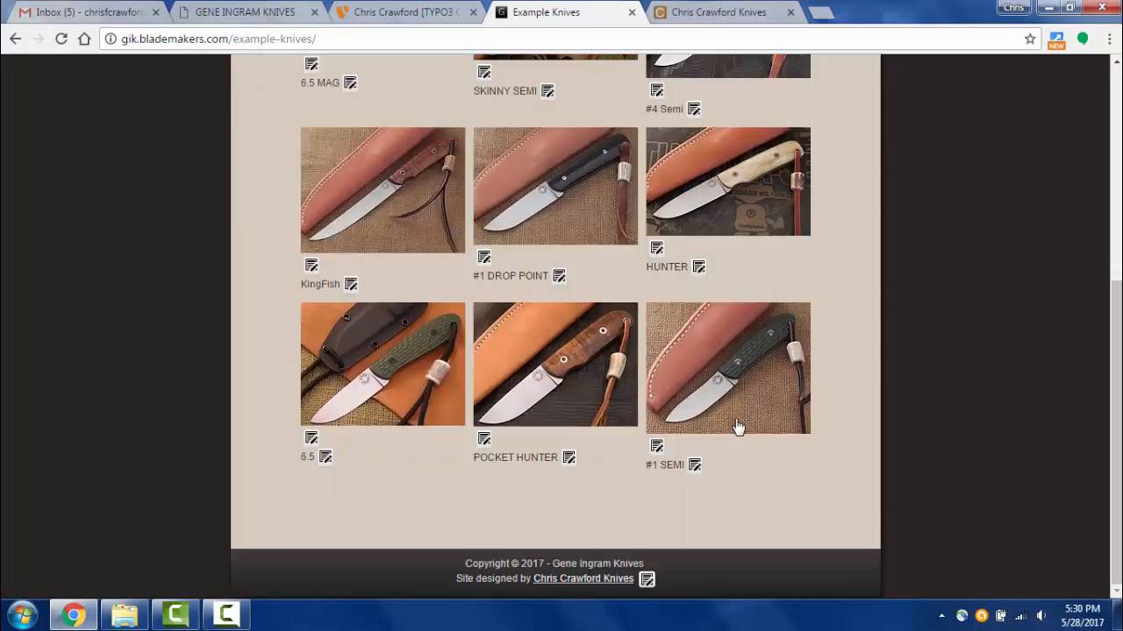
click(553, 390)
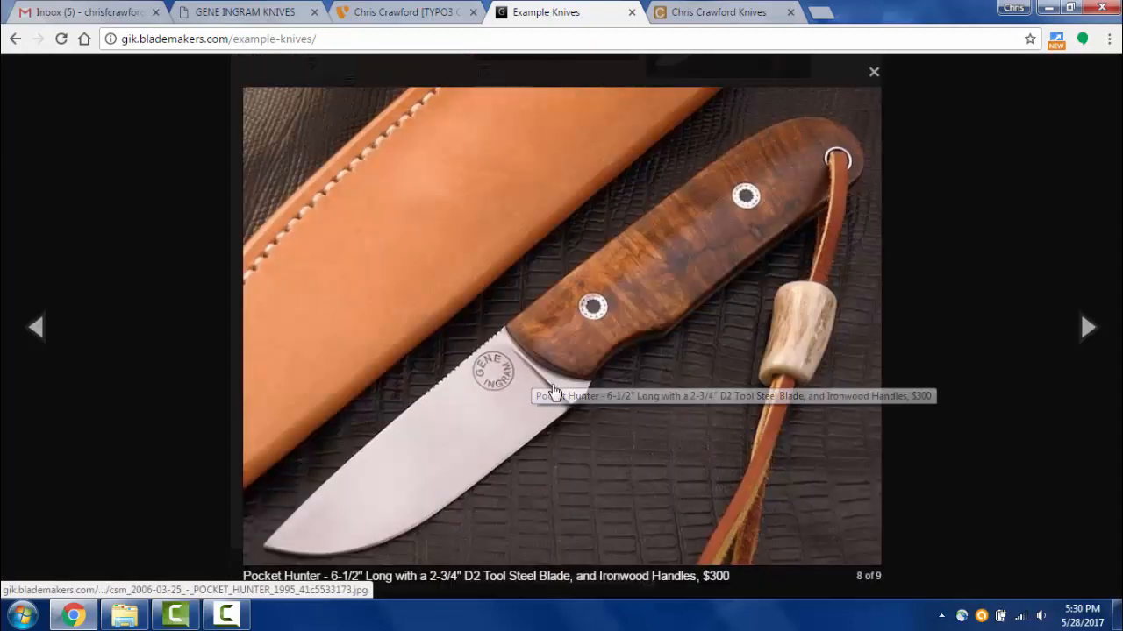
click(935, 307)
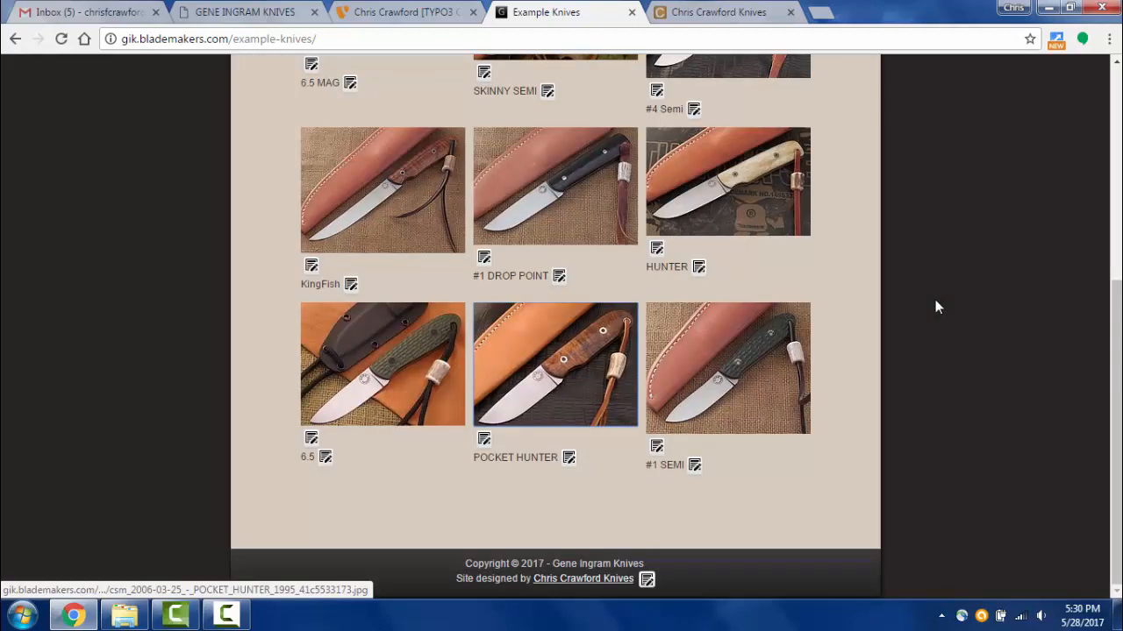
scroll(935, 306, up, 5)
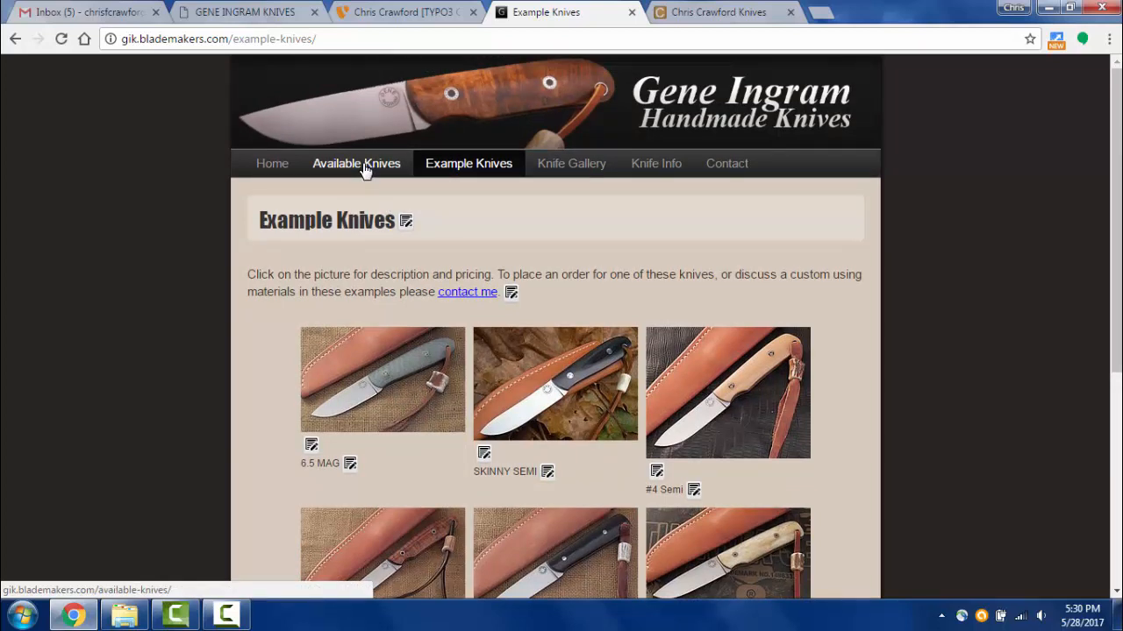
- Open the live Available Knives page listing 6.5 MAG at $280 and #4 Semi at $275
click(365, 165)
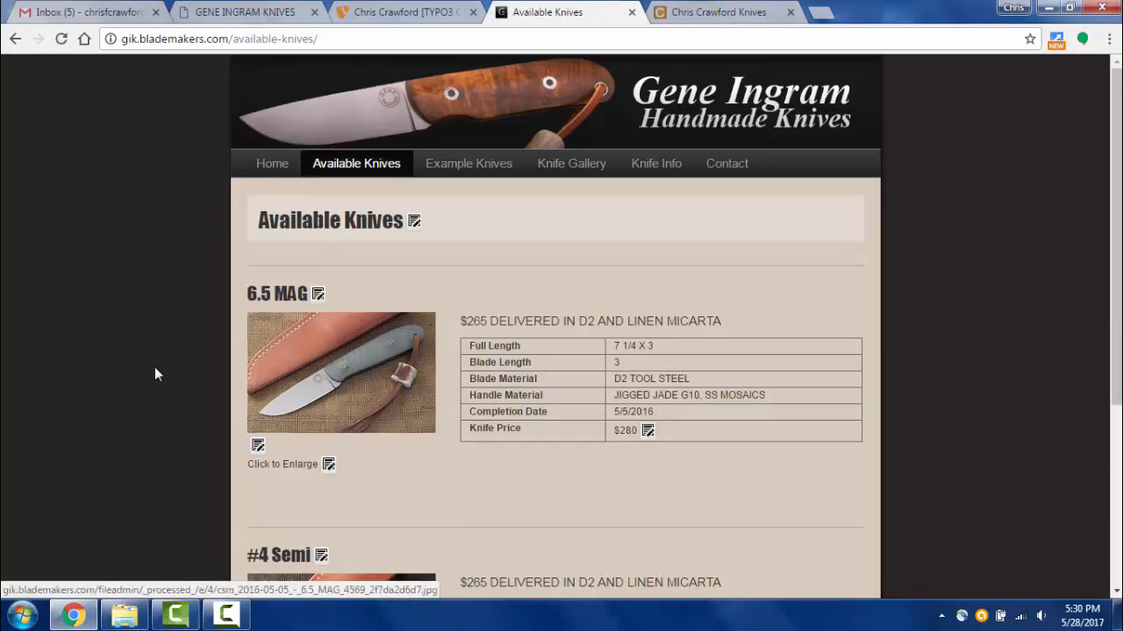
scroll(108, 362, down, 2)
scroll(109, 362, down, 1)
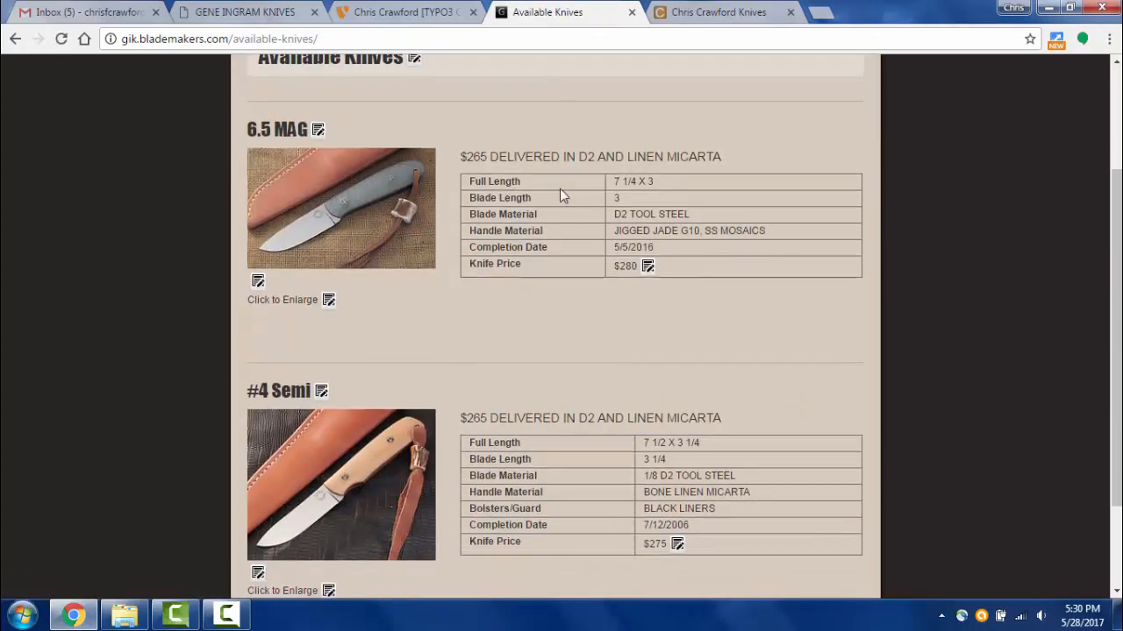
- Compare with the old Gene Ingram Knives site, then return to the live Example Knives page
click(203, 14)
scroll(315, 400, down, 1)
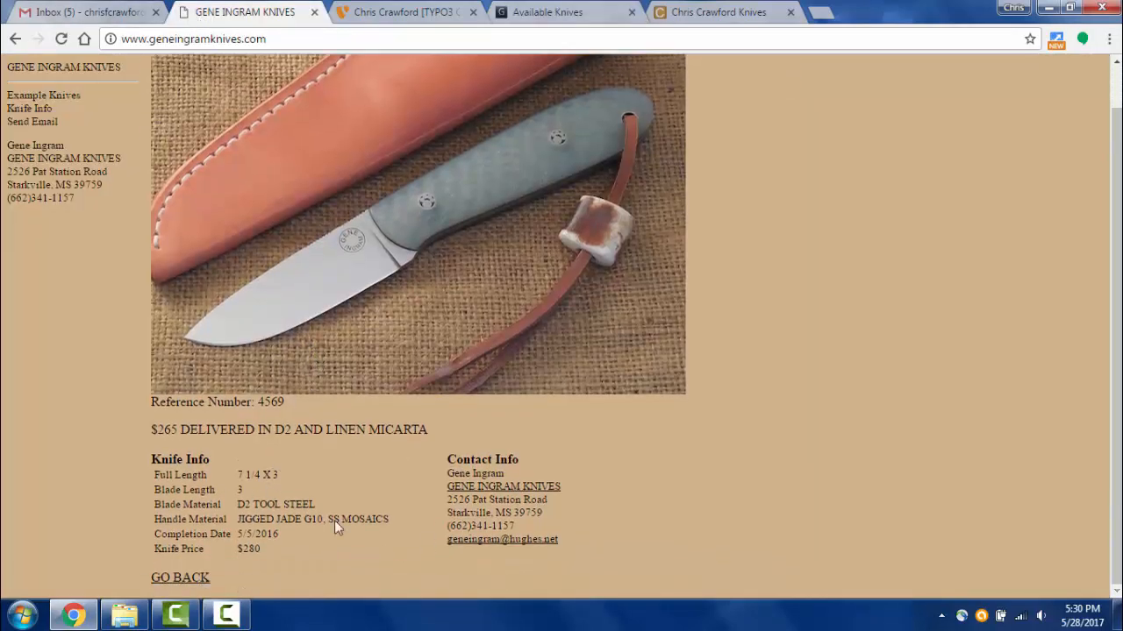
click(378, 10)
click(553, 12)
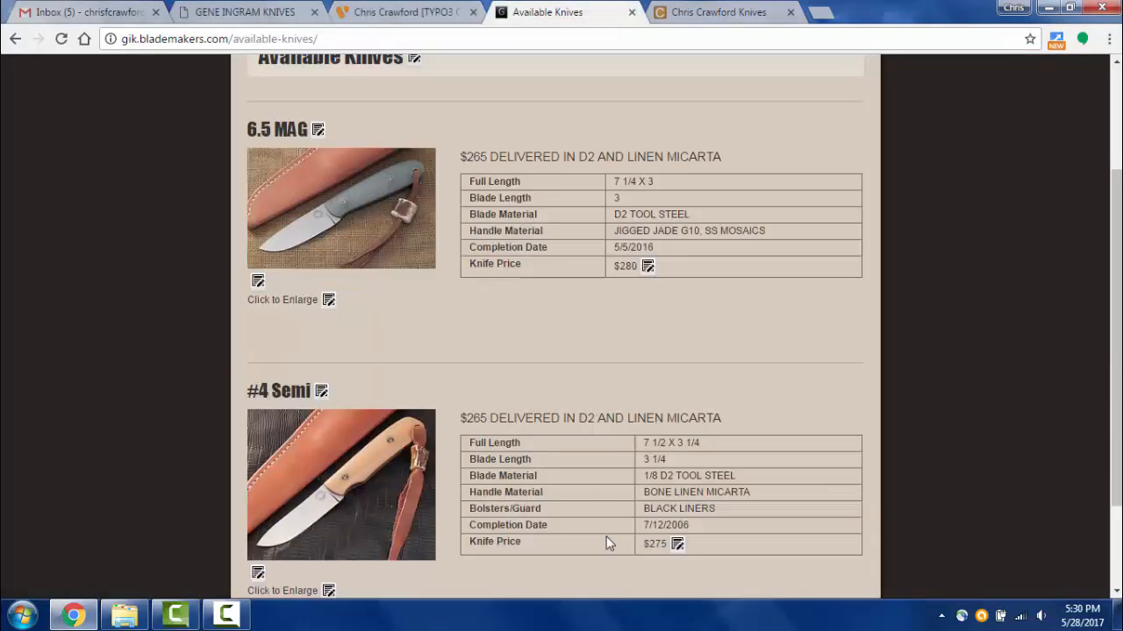
scroll(529, 359, down, 2)
scroll(529, 359, up, 4)
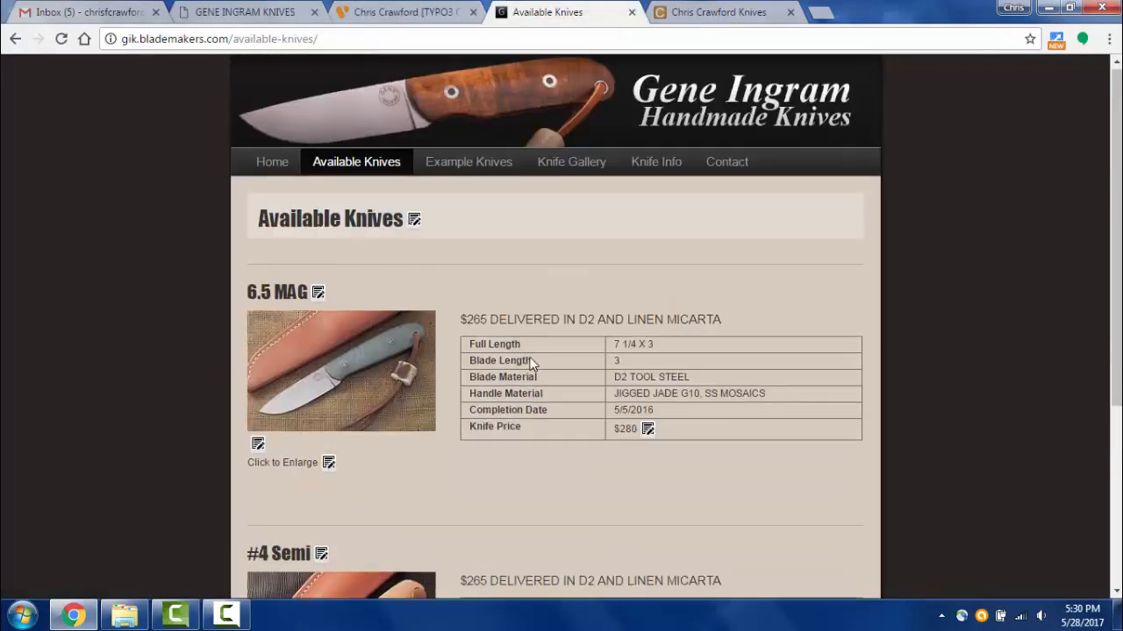
scroll(525, 355, down, 1)
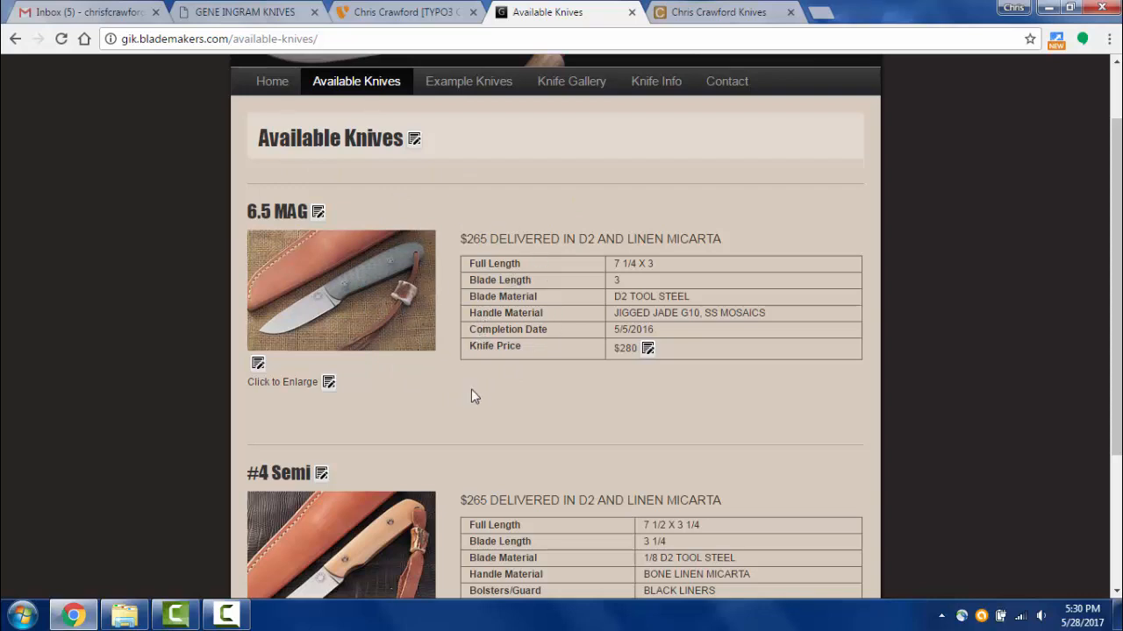
scroll(471, 391, down, 2)
scroll(469, 388, up, 3)
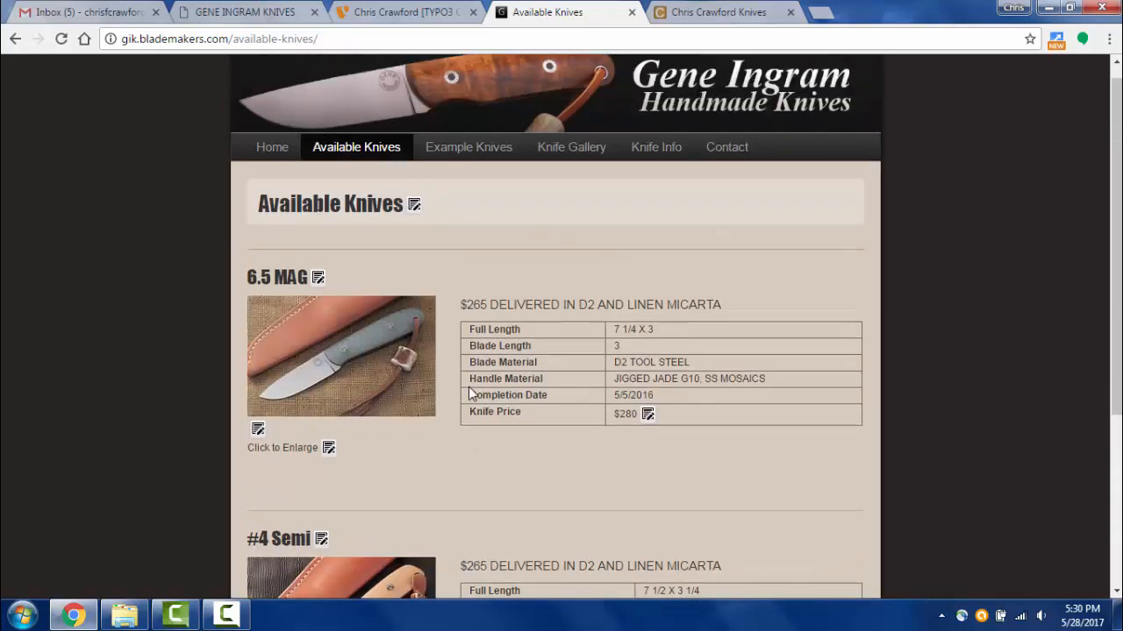
click(438, 168)
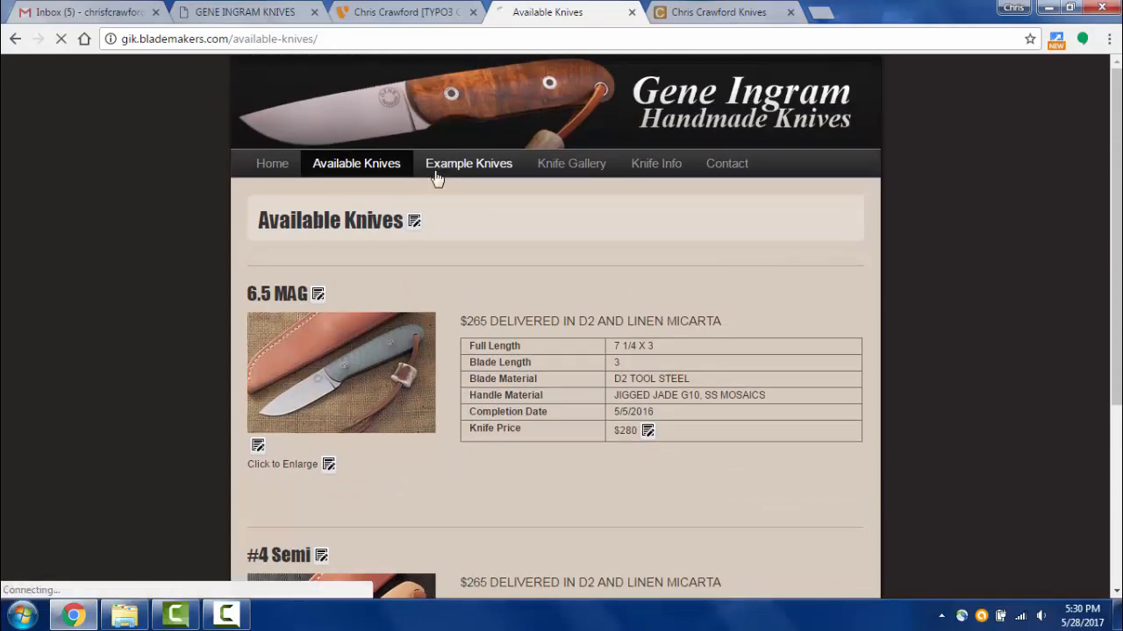
- Add 2002-09-01_-_DROPPED_HUNTER_2184.jpg from the knife images folder as the gallery's tenth image
click(394, 12)
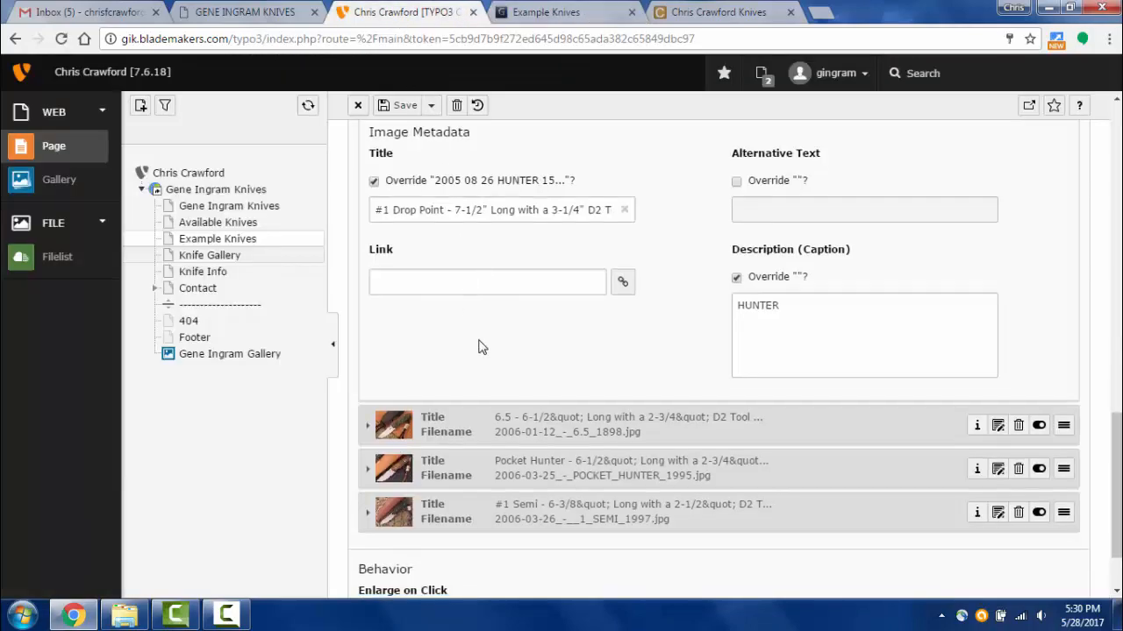
scroll(481, 345, down, 1)
scroll(406, 342, up, 5)
scroll(406, 342, up, 5)
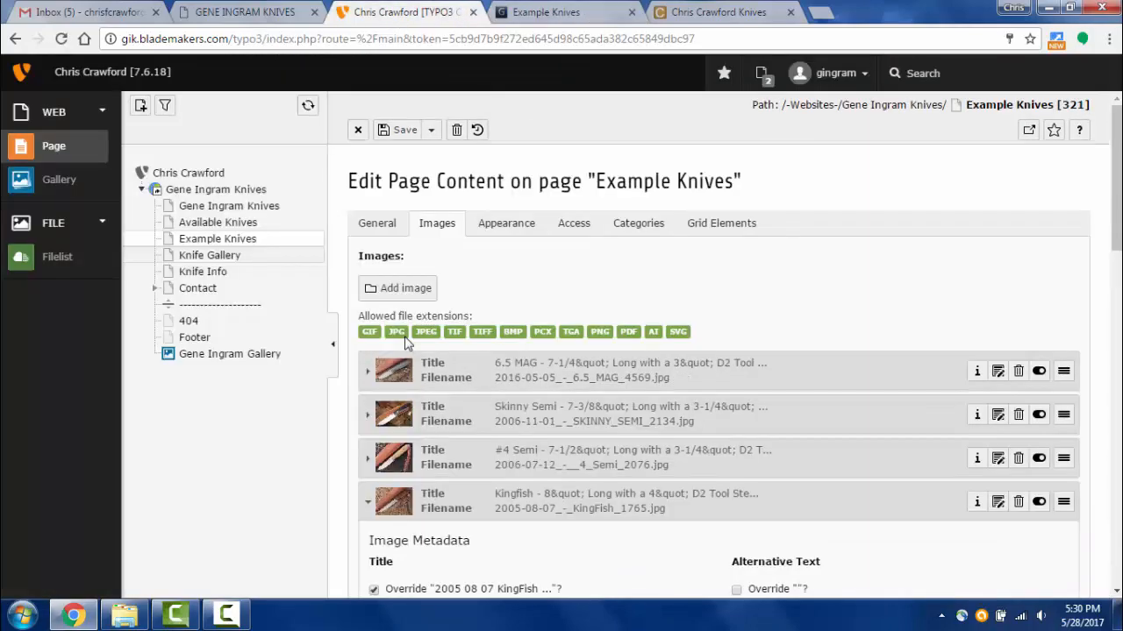
click(400, 291)
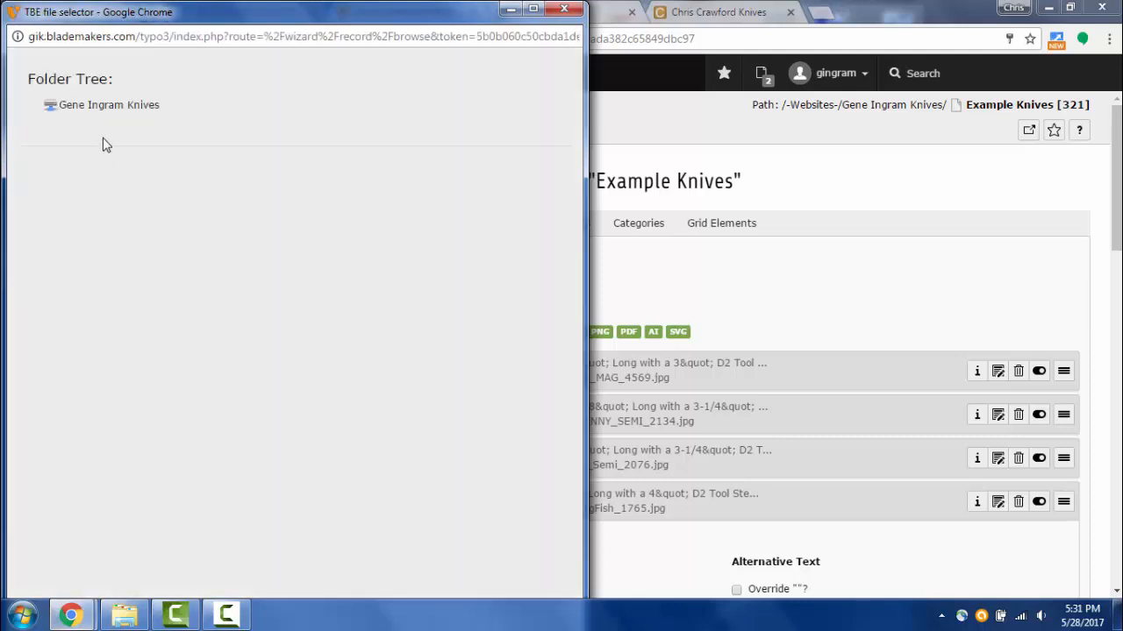
click(104, 112)
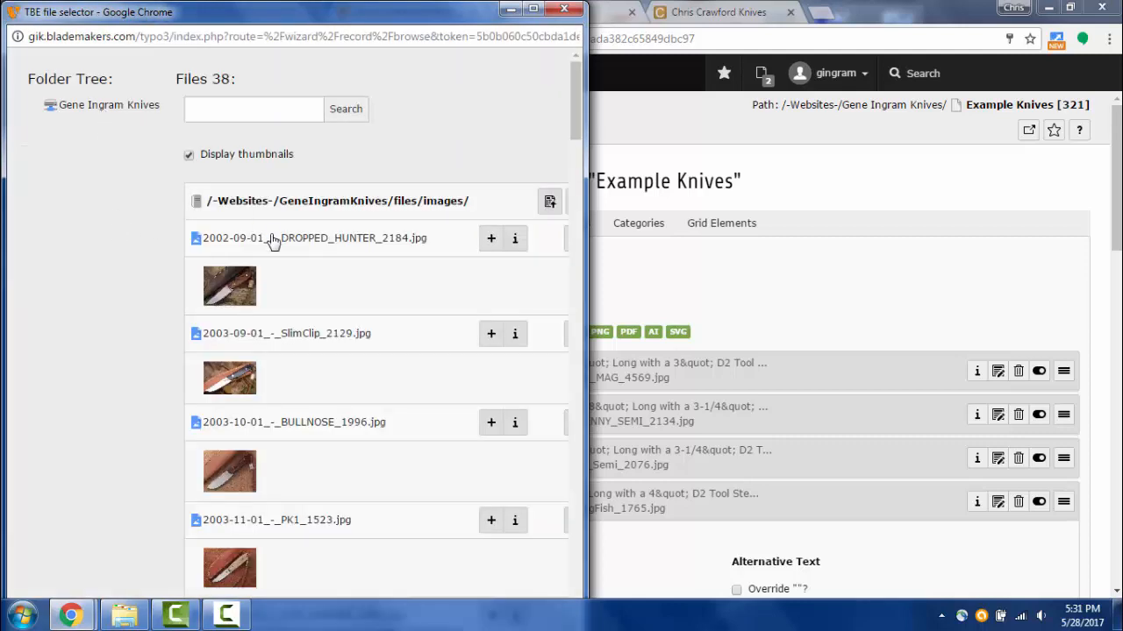
click(235, 288)
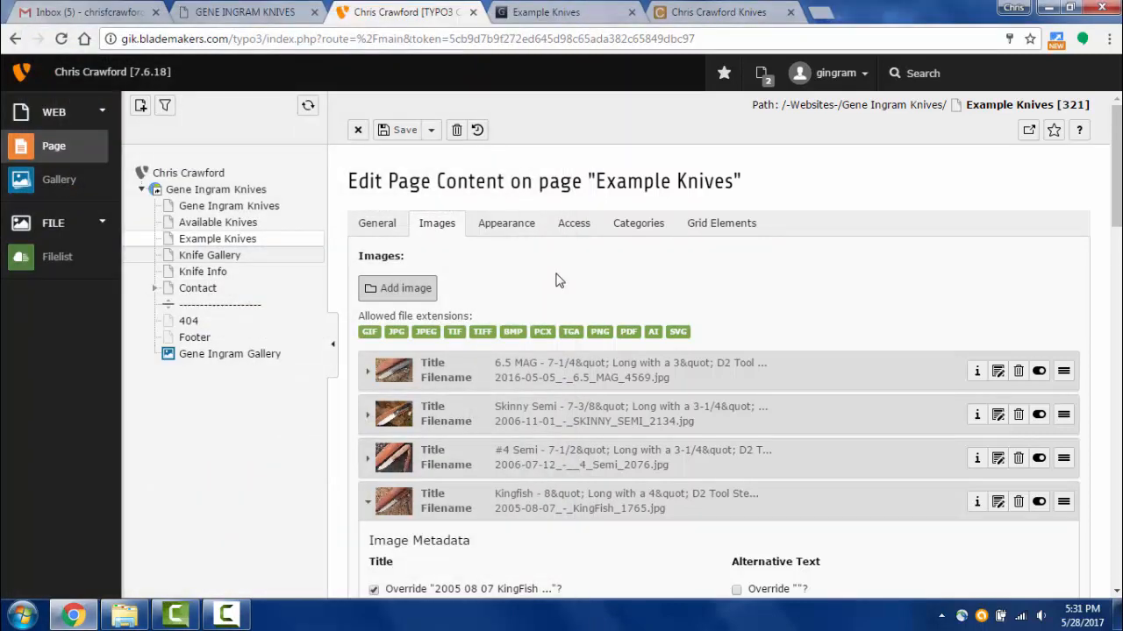
scroll(569, 347, down, 15)
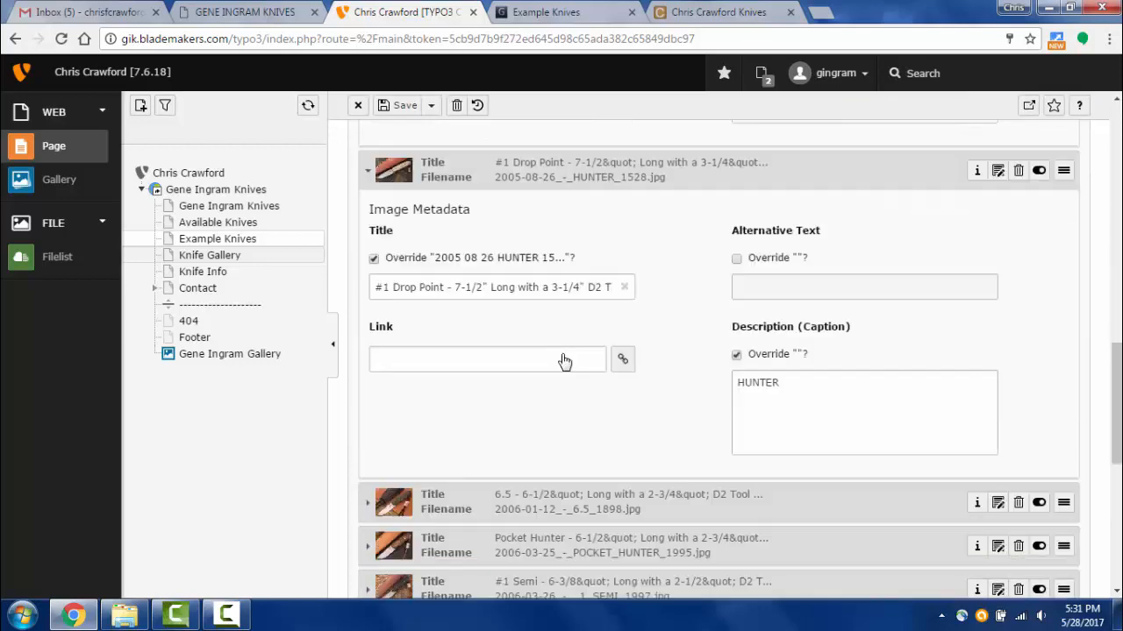
scroll(552, 358, up, 1)
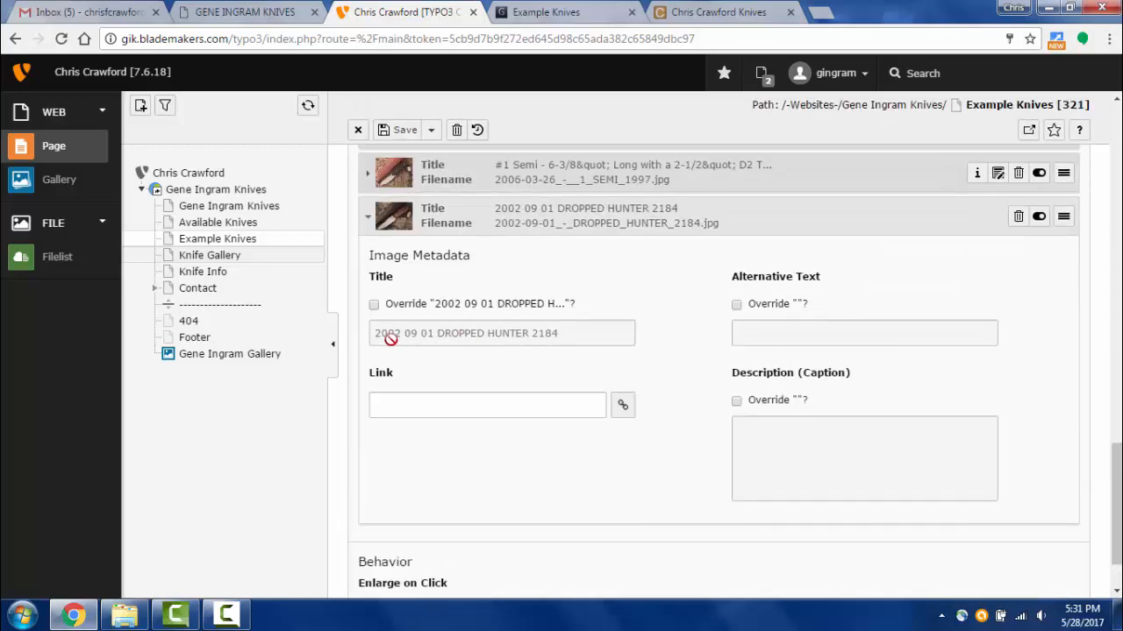
- Override the Dropped Hunter image title with 'Dropped Hunter - $350'
click(374, 305)
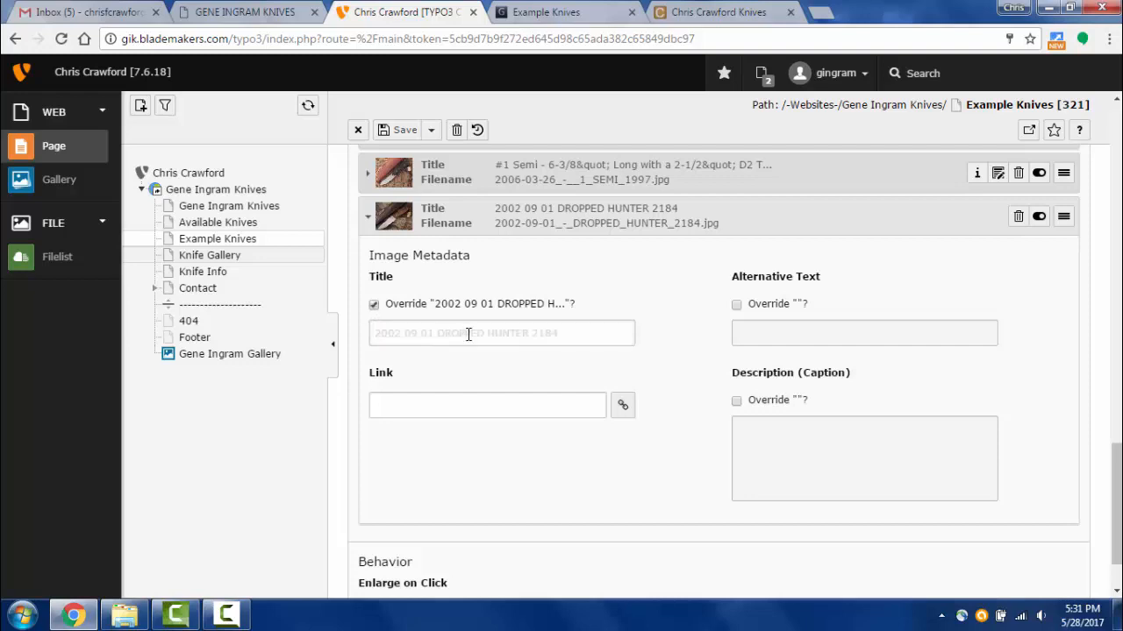
click(574, 333)
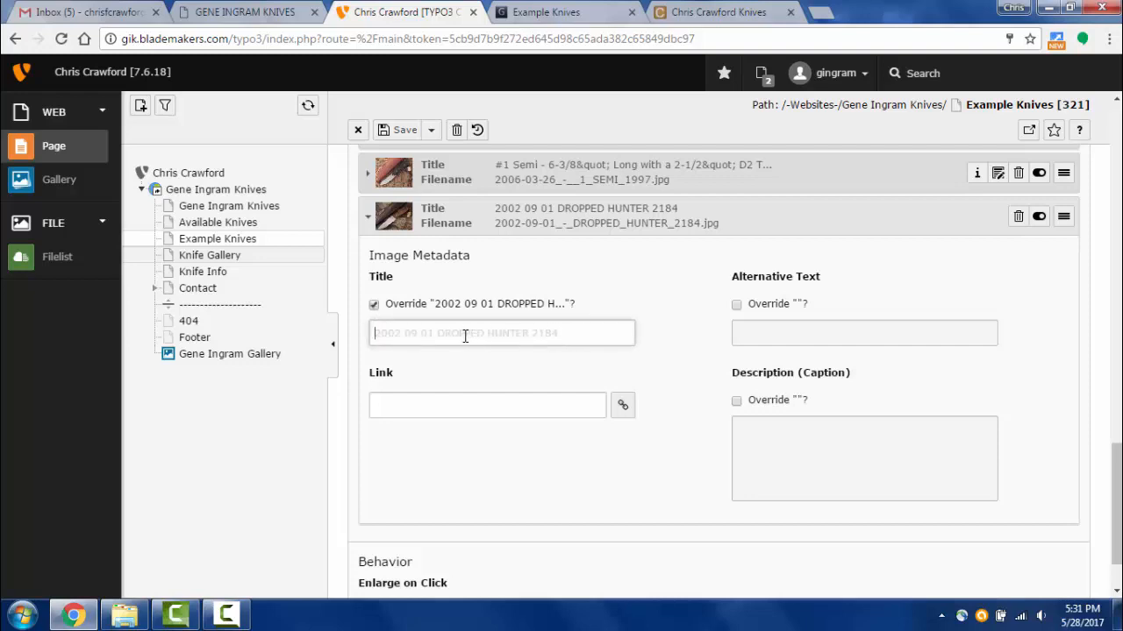
text(Dropped Hunter)
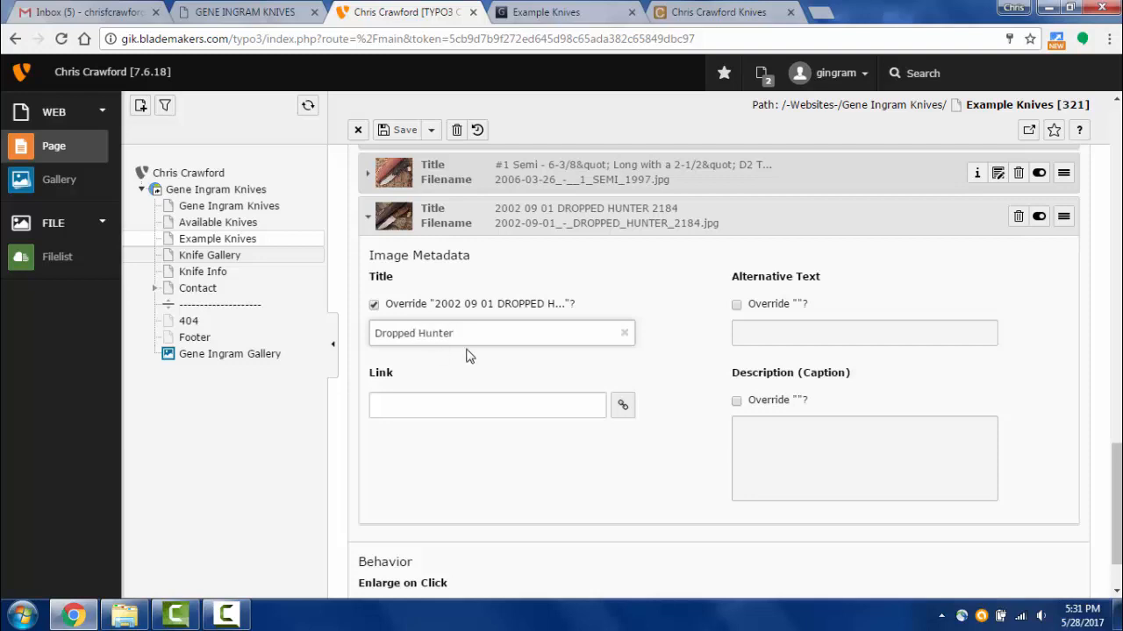
triple_click(386, 338)
key(ctrl+c)
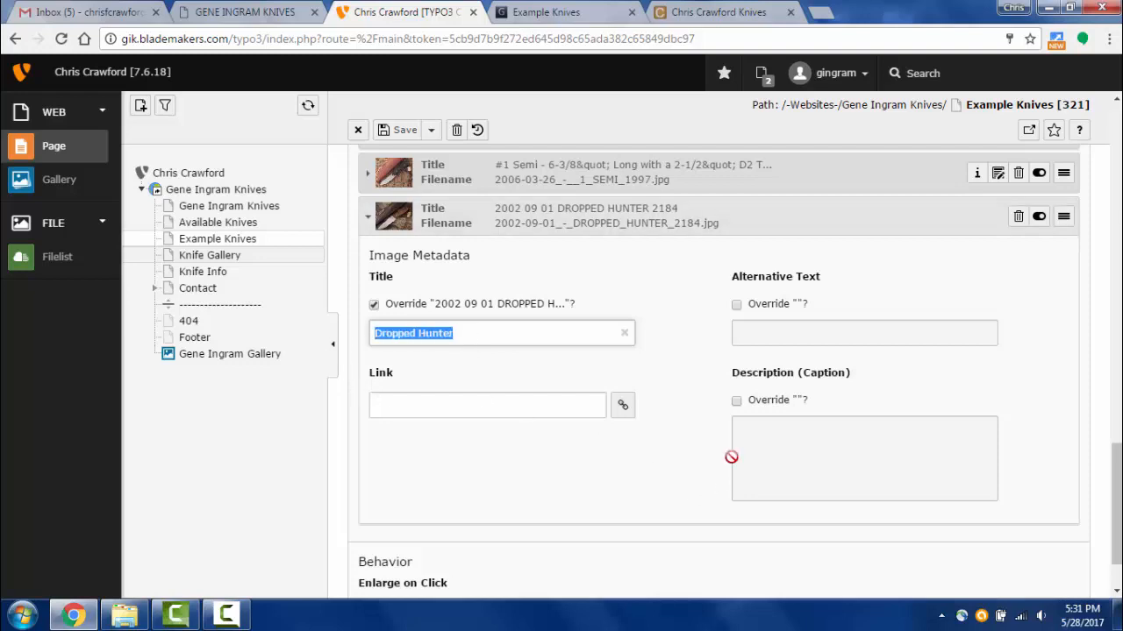
- Override its caption with 'Dropped Hunter' and save the content element
click(740, 402)
click(767, 463)
key(ctrl+v)
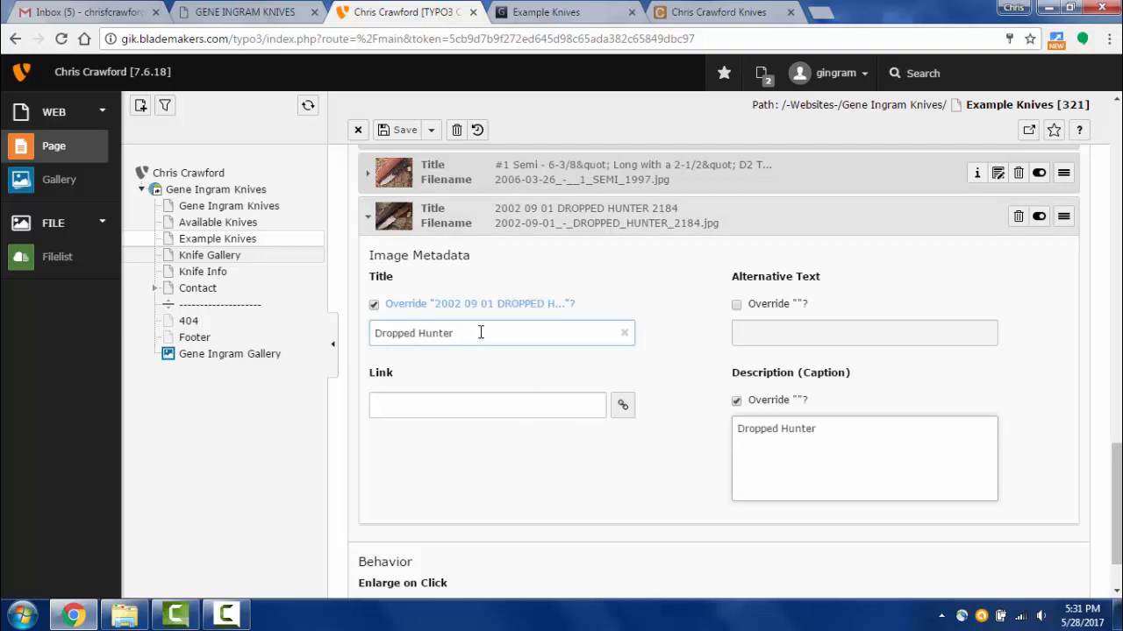
triple_click(481, 333)
click(470, 337)
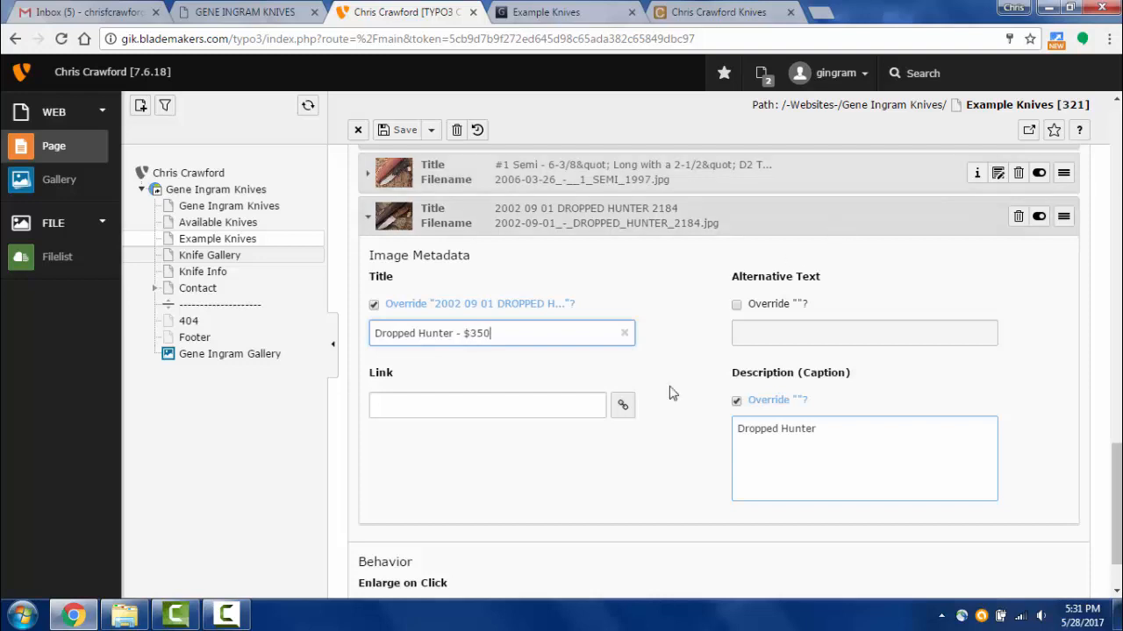
click(401, 130)
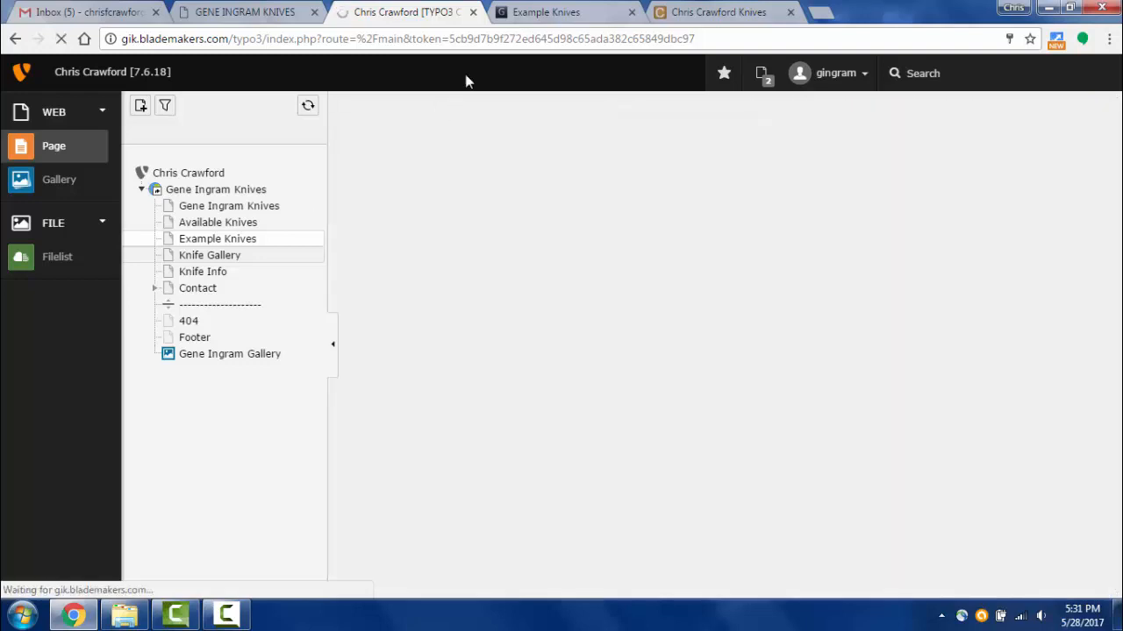
- Reload the live Example Knives page and view Dropped Hunter, then Skinny Semi, in the lightbox
click(546, 13)
key(F5)
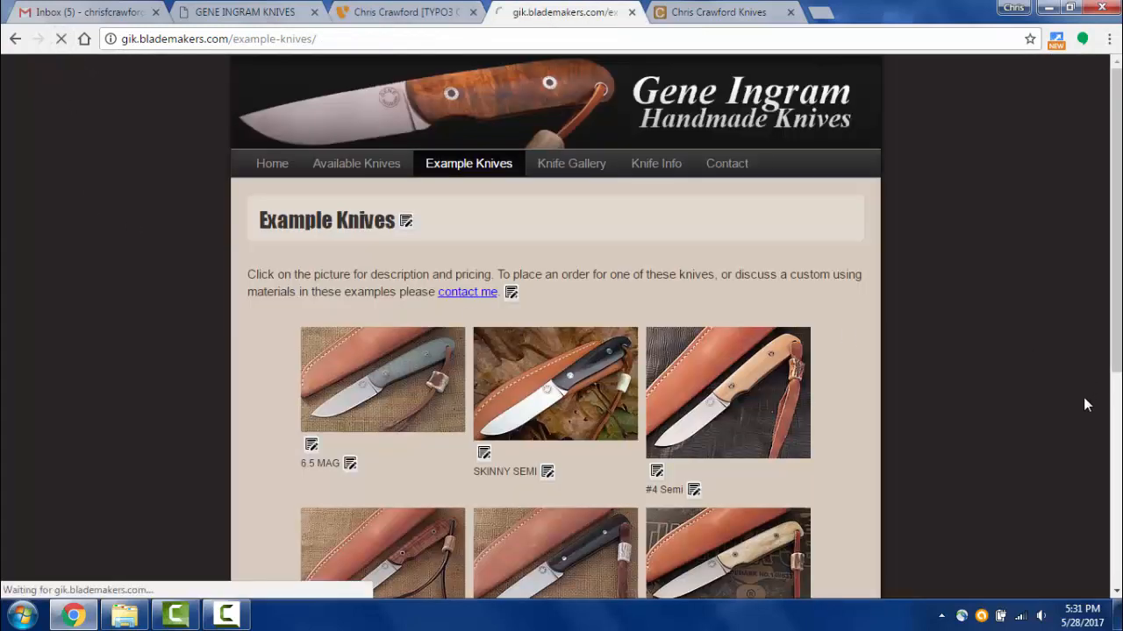
scroll(915, 410, down, 6)
scroll(912, 410, down, 1)
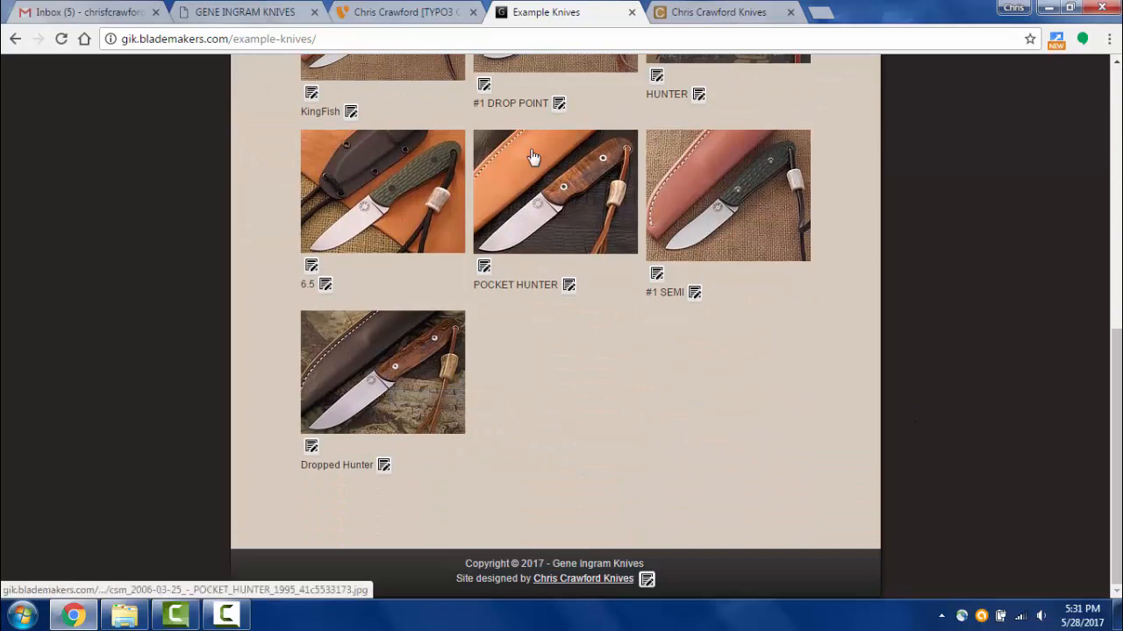
click(372, 380)
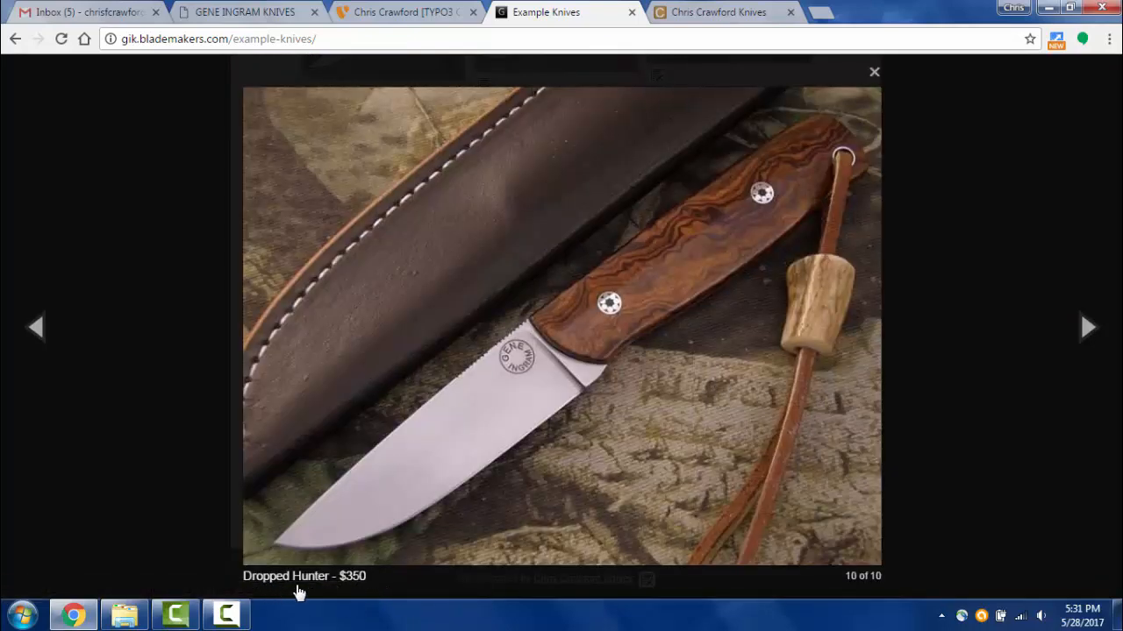
click(756, 372)
click(807, 375)
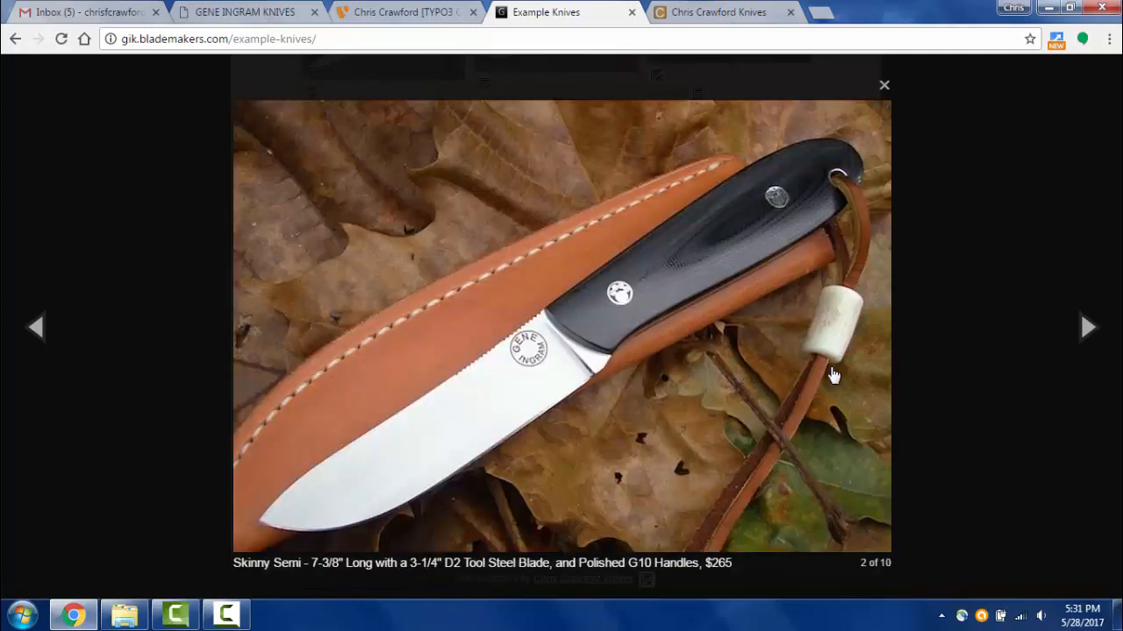
click(930, 348)
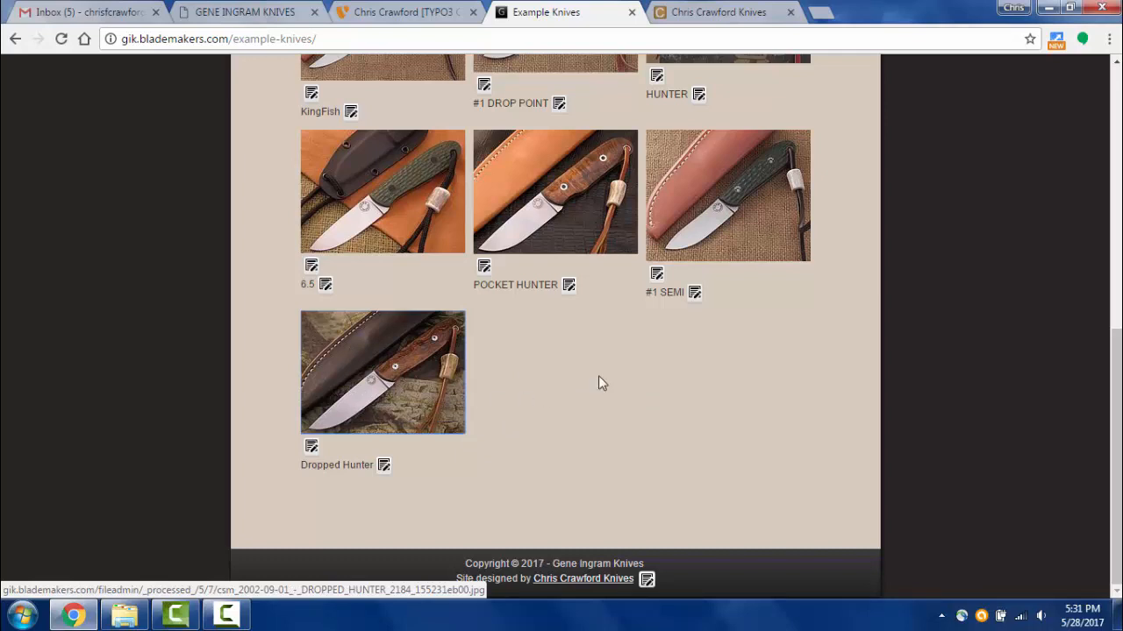
- Visit Available Knives, then return to Example Knives to review the ten-image gallery
scroll(523, 302, up, 10)
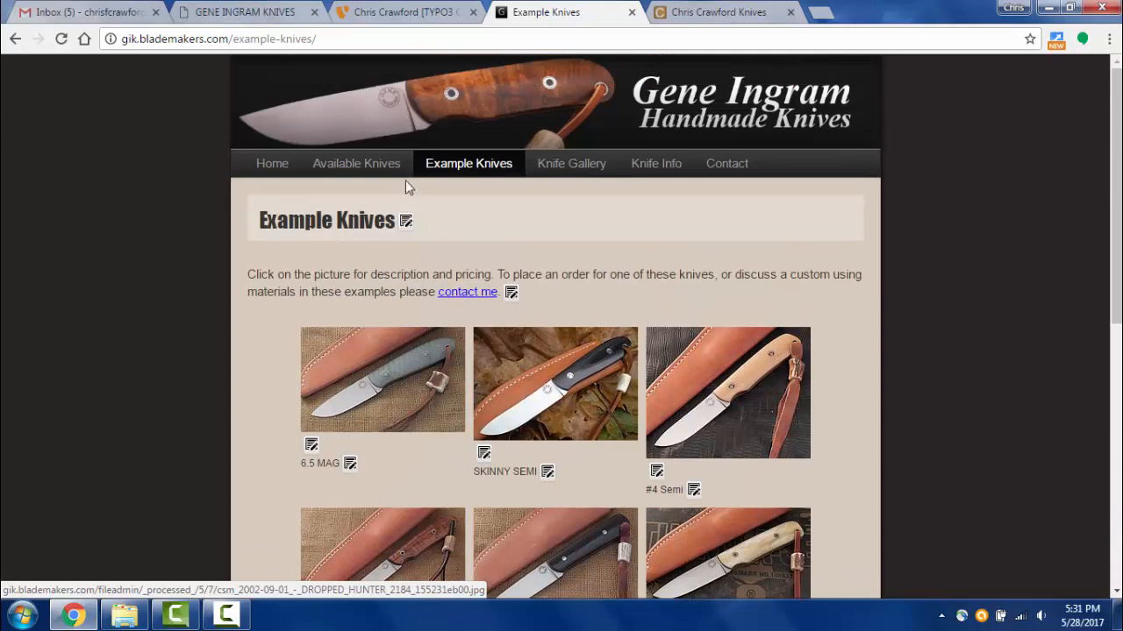
click(361, 171)
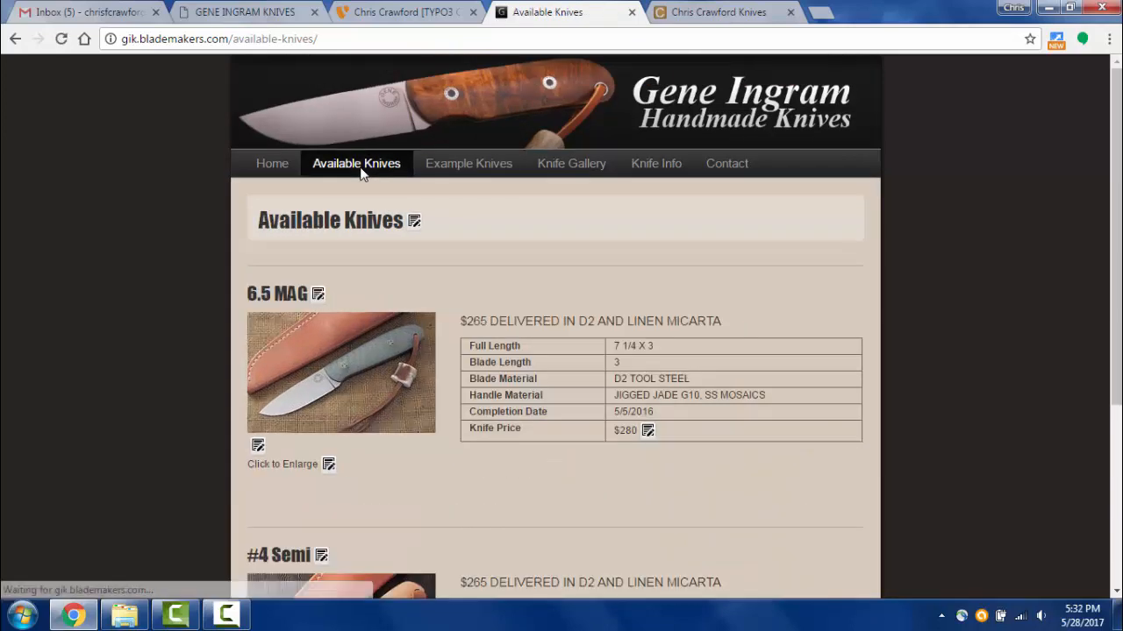
scroll(525, 447, down, 3)
scroll(526, 448, up, 3)
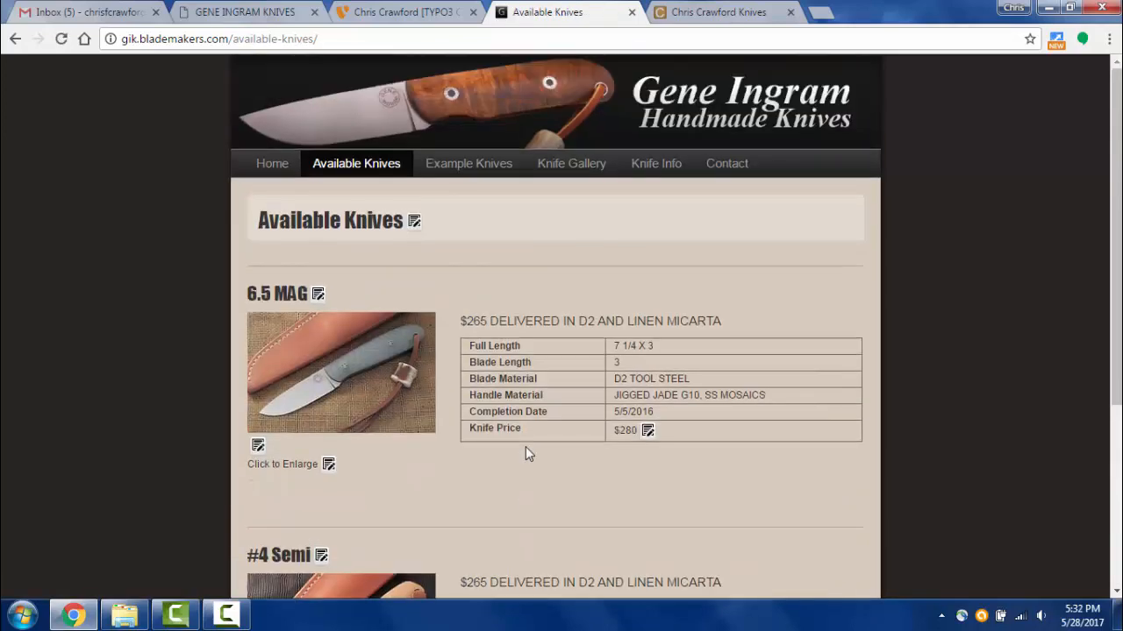
click(454, 169)
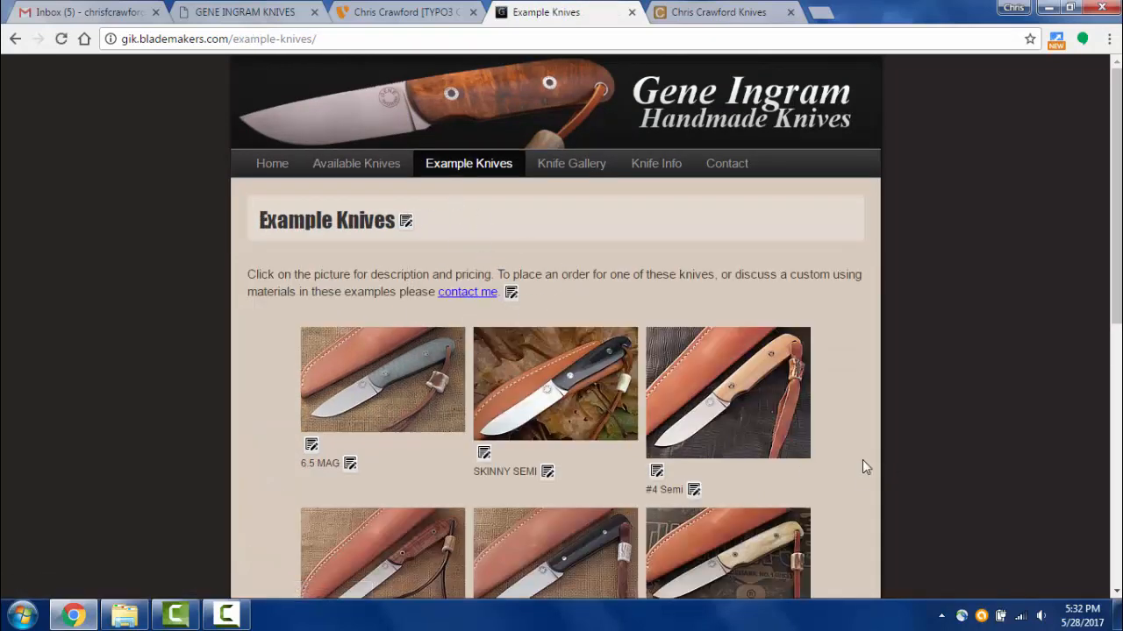
scroll(862, 465, down, 2)
scroll(862, 466, down, 5)
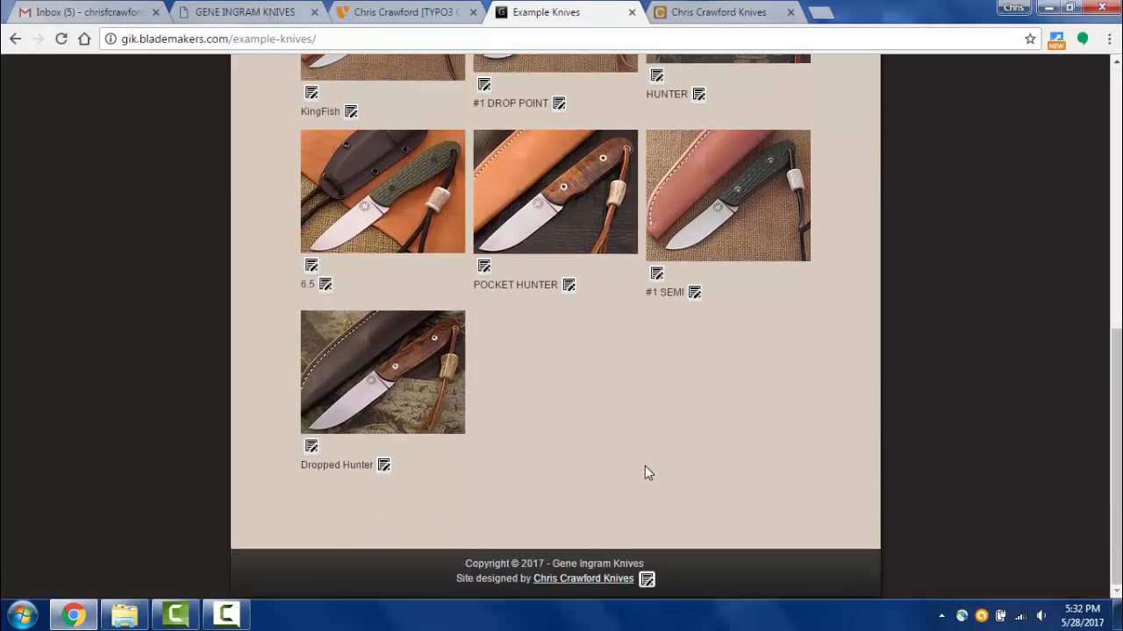
scroll(558, 445, up, 3)
scroll(556, 444, down, 4)
scroll(474, 335, up, 8)
scroll(476, 301, down, 3)
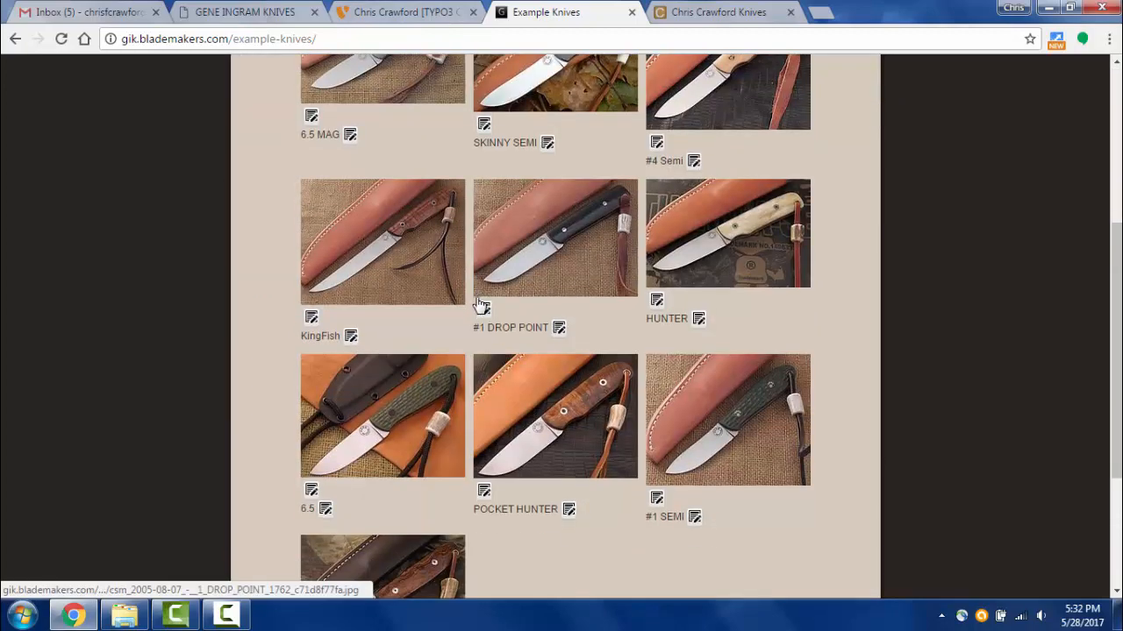
scroll(476, 302, up, 3)
scroll(476, 301, down, 3)
scroll(471, 296, down, 3)
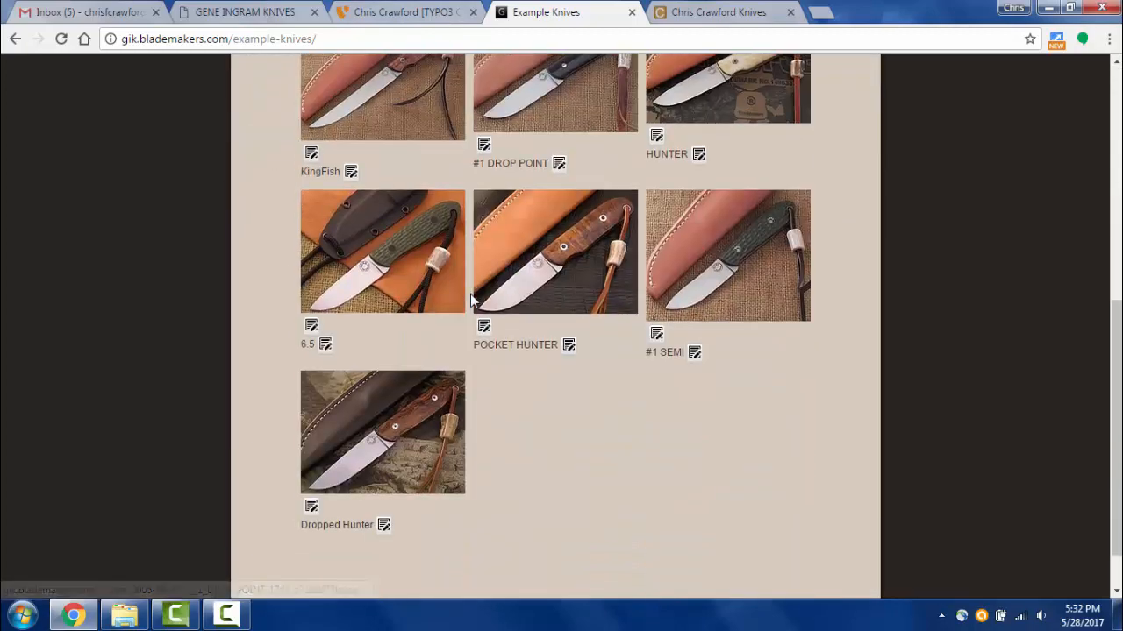
scroll(471, 295, up, 3)
- Delete the Dropped Hunter image and collapse the Hunter, #1 Drop Point and KingFish metadata
click(390, 12)
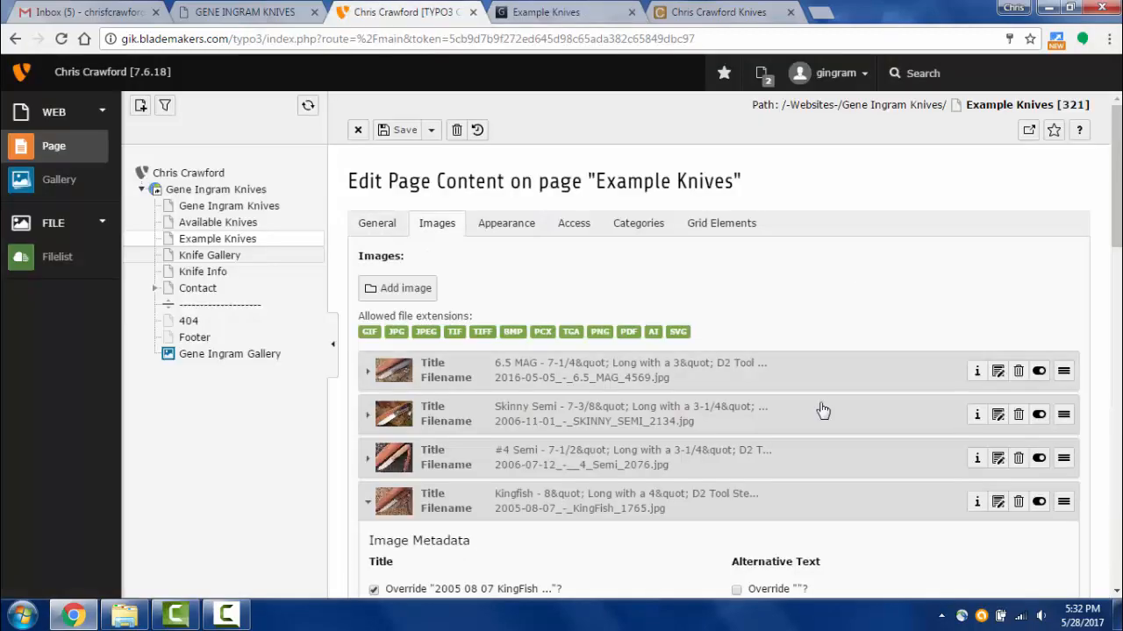
scroll(823, 410, down, 15)
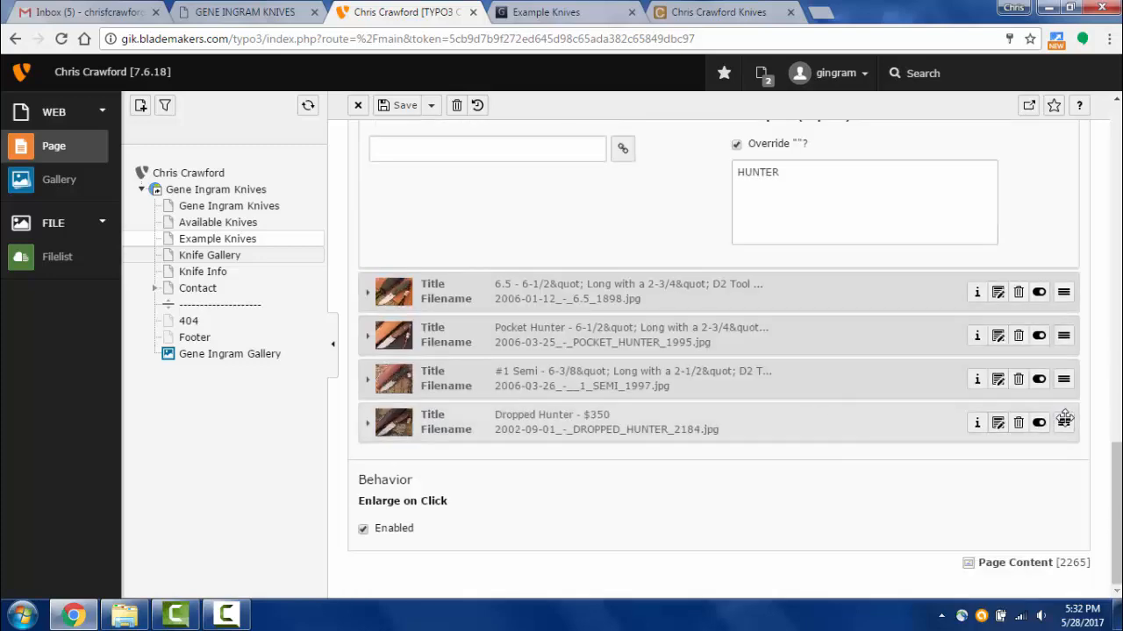
click(1018, 422)
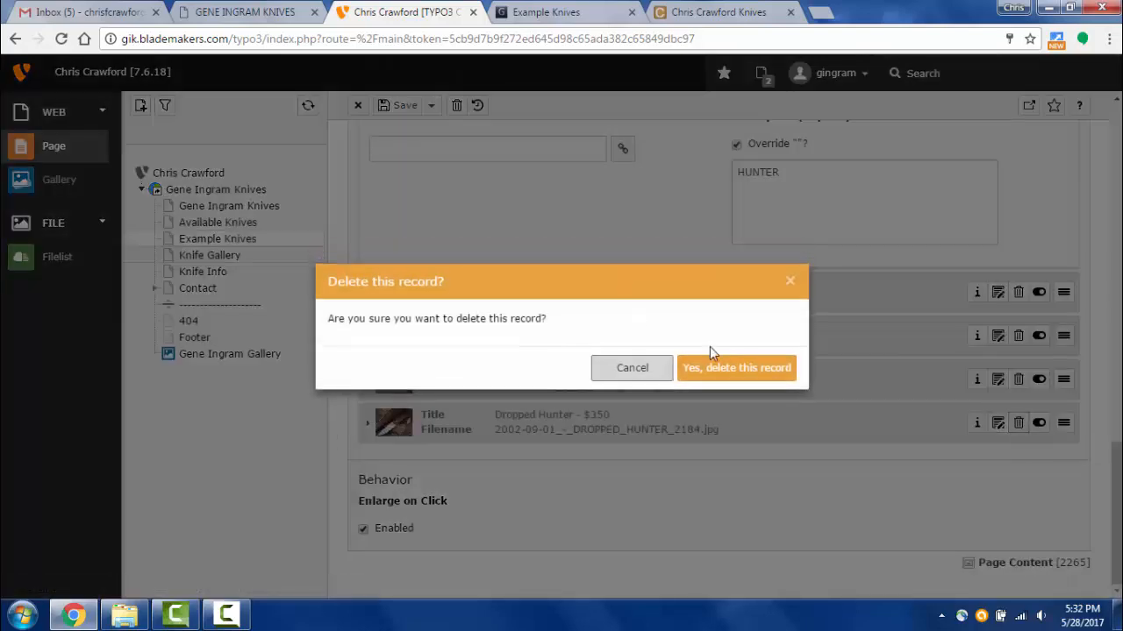
click(712, 367)
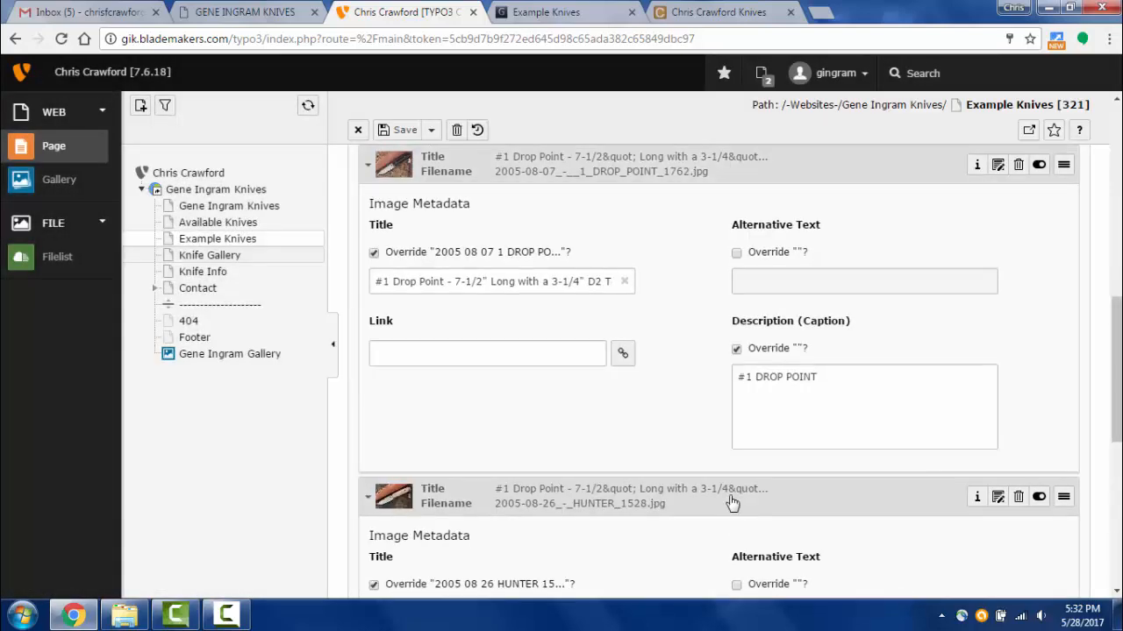
click(733, 502)
click(733, 172)
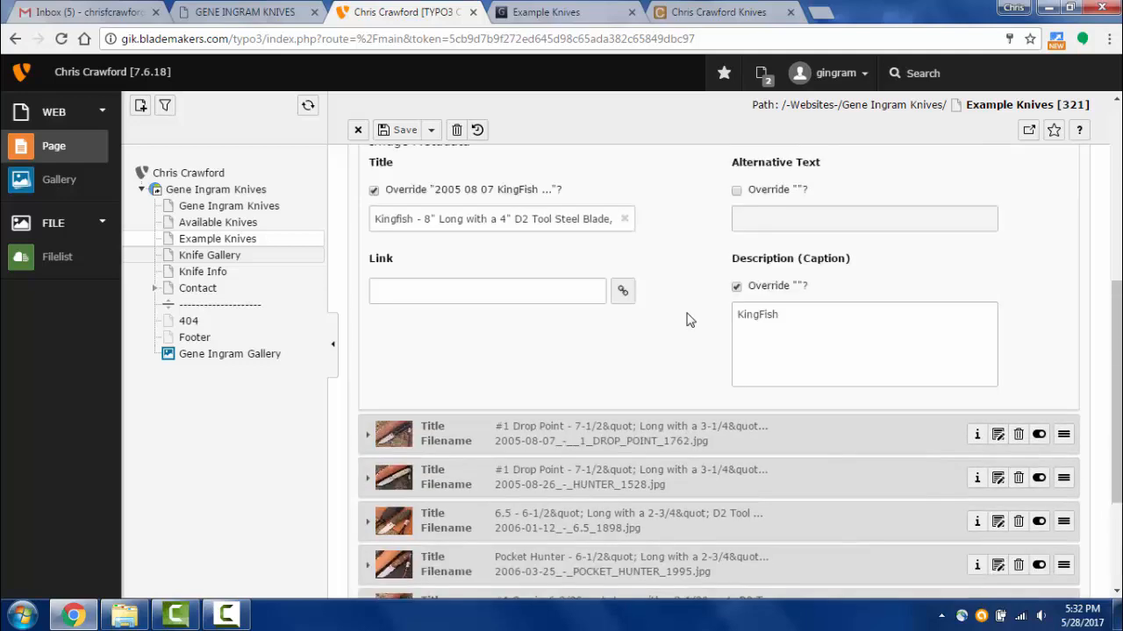
scroll(688, 298, up, 2)
click(701, 263)
scroll(813, 325, up, 4)
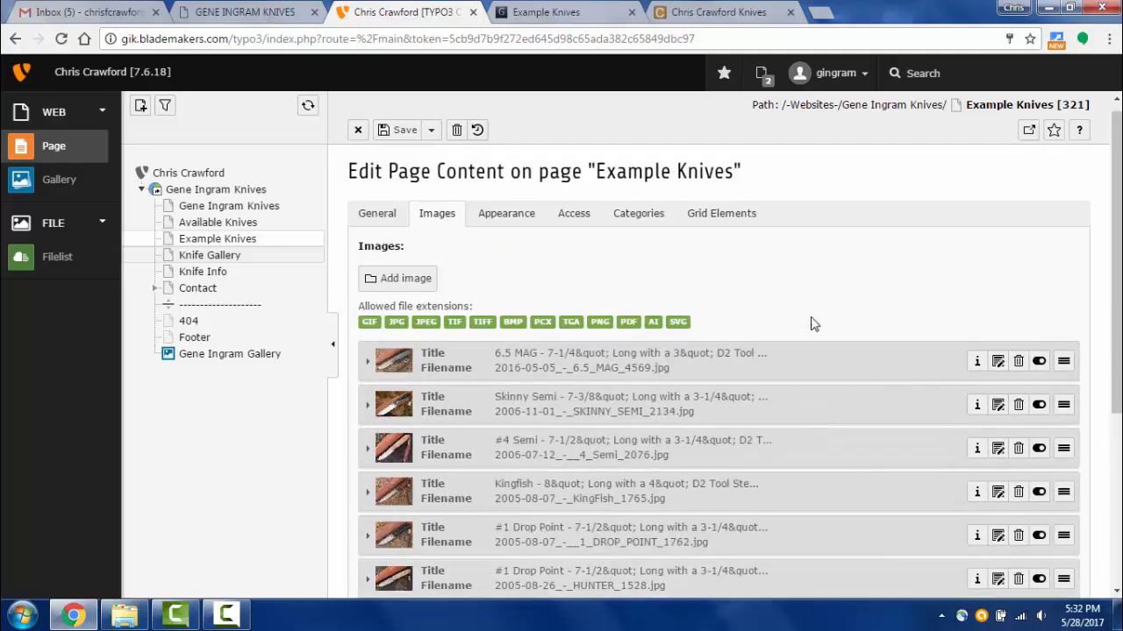
scroll(811, 324, down, 2)
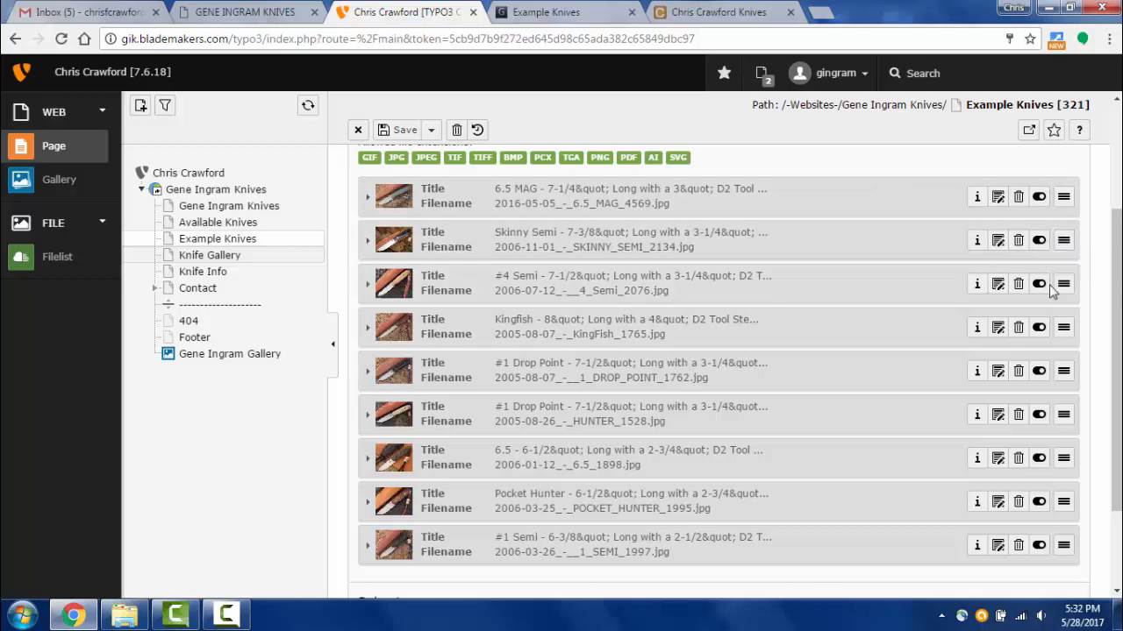
- Check the live gallery opens with 6.5 MAG, SKINNY SEMI and #4 Semi, then return to TYPO3
click(520, 21)
scroll(449, 272, up, 3)
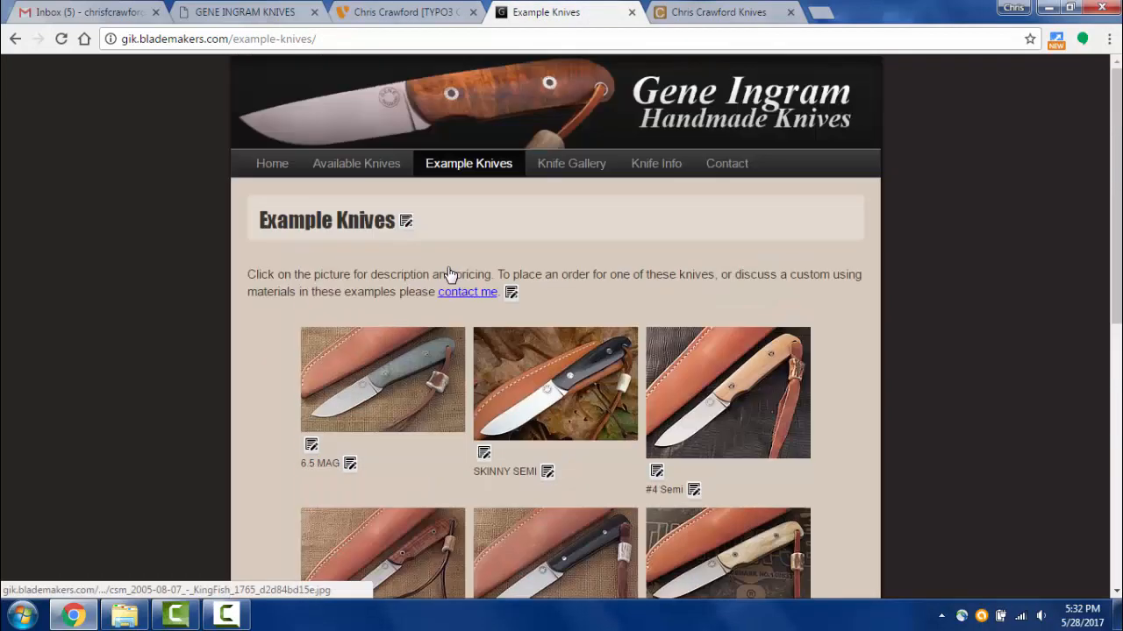
scroll(458, 286, down, 2)
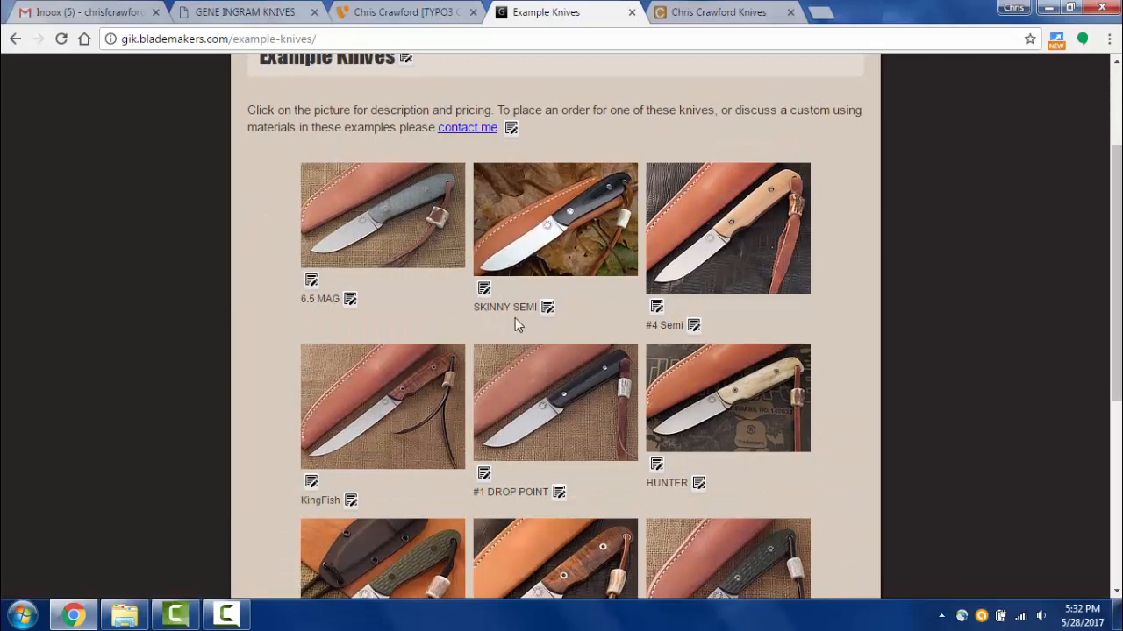
click(399, 18)
- Drag Skinny Semi above 6.5 MAG and use Save and view page
drag(1063, 239, 1063, 196)
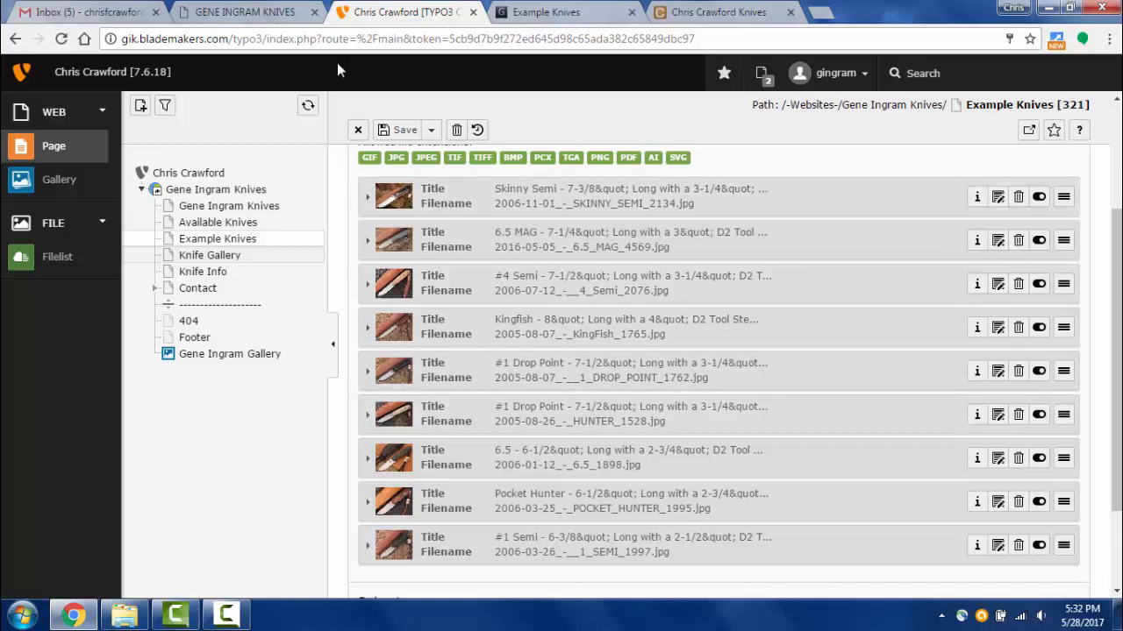
click(431, 130)
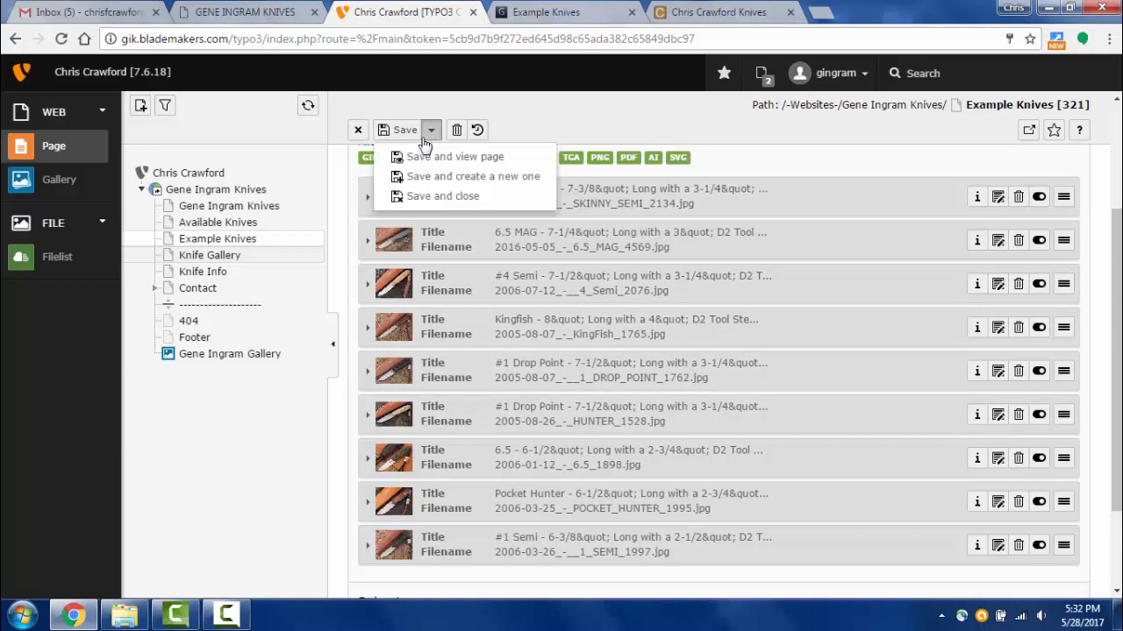
click(425, 158)
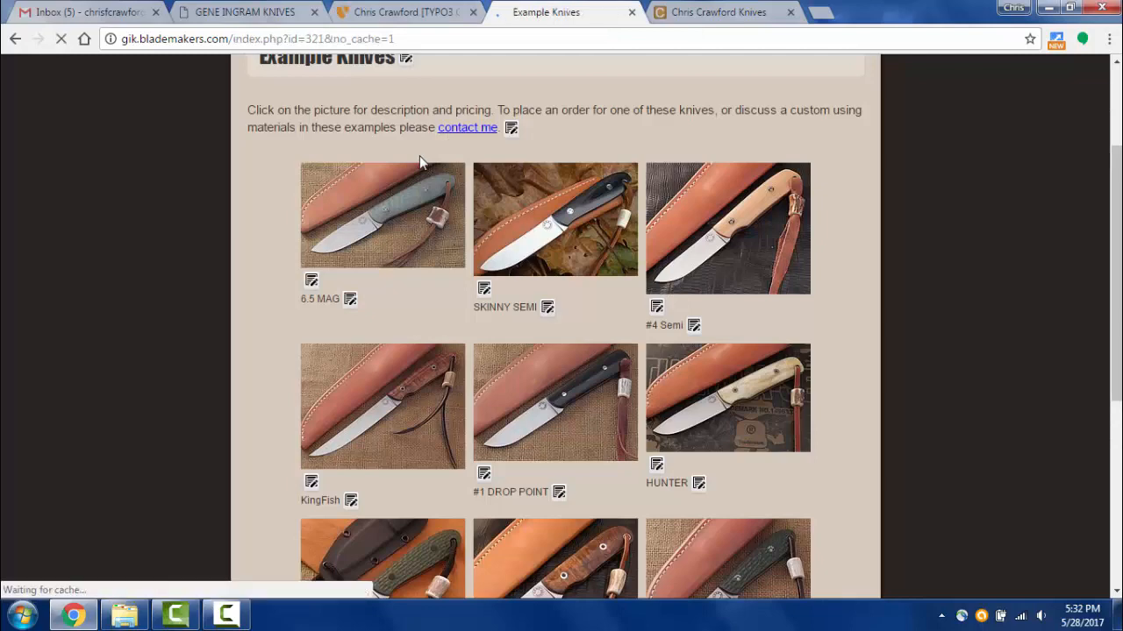
- Browse the lightbox from Skinny Semi through 6.5 MAG and #4 Semi to Kingfish
scroll(500, 422, down, 1)
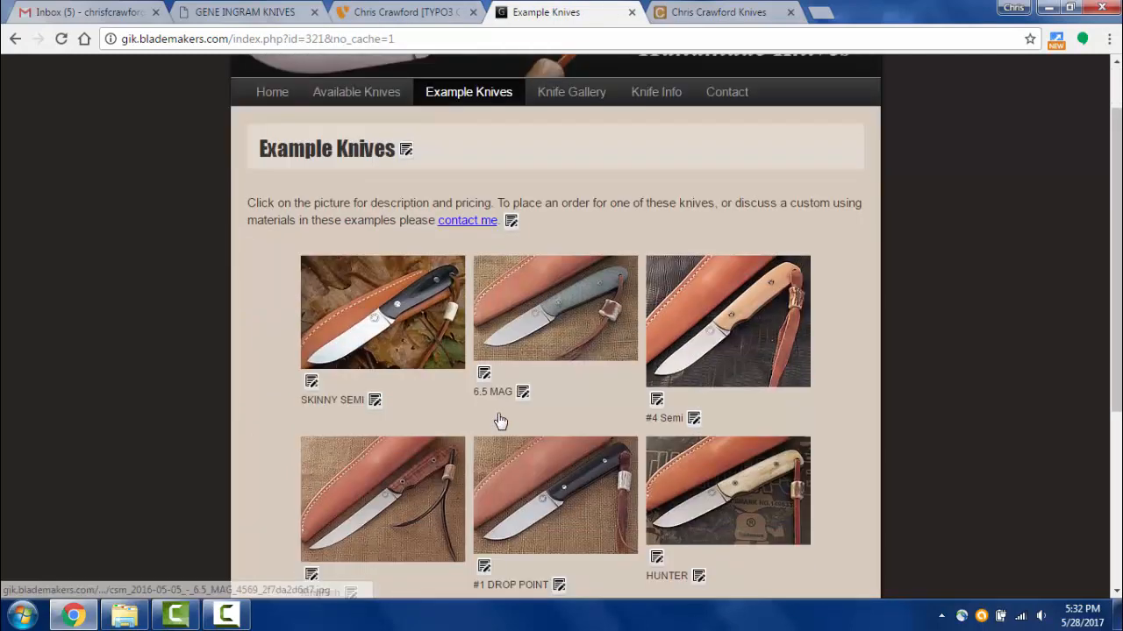
scroll(500, 422, down, 2)
scroll(496, 395, up, 1)
click(414, 232)
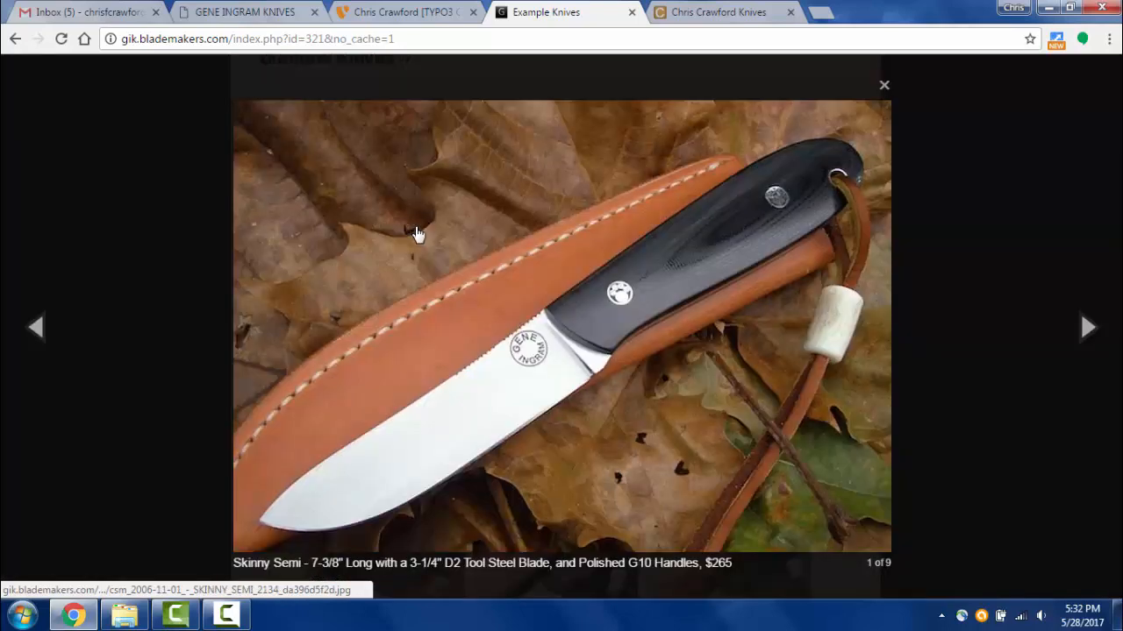
click(689, 307)
click(637, 329)
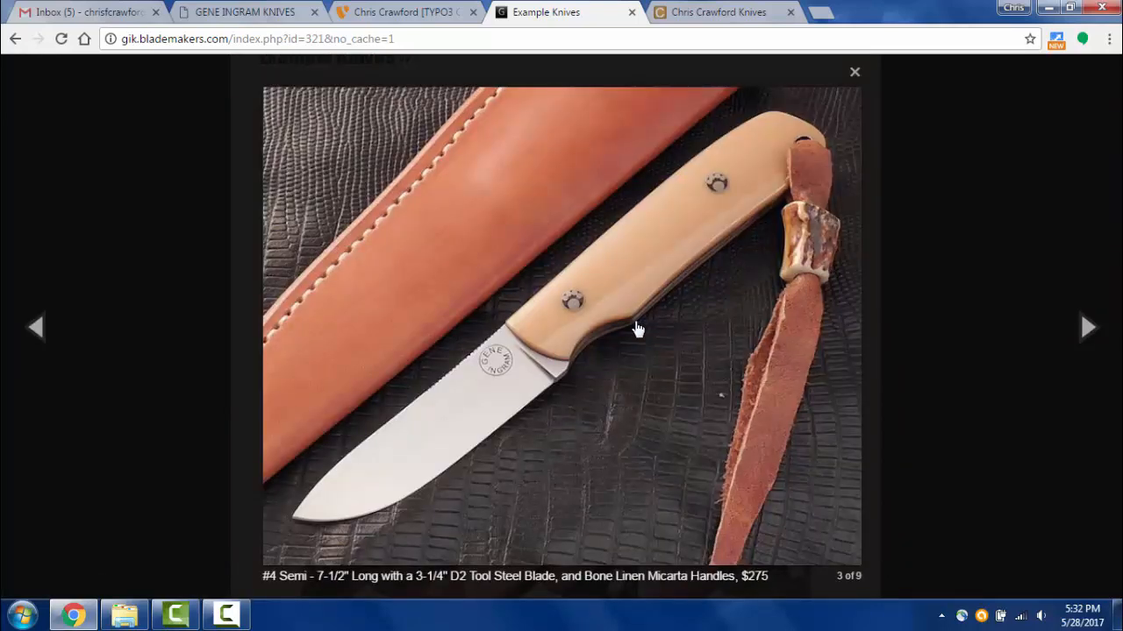
click(638, 329)
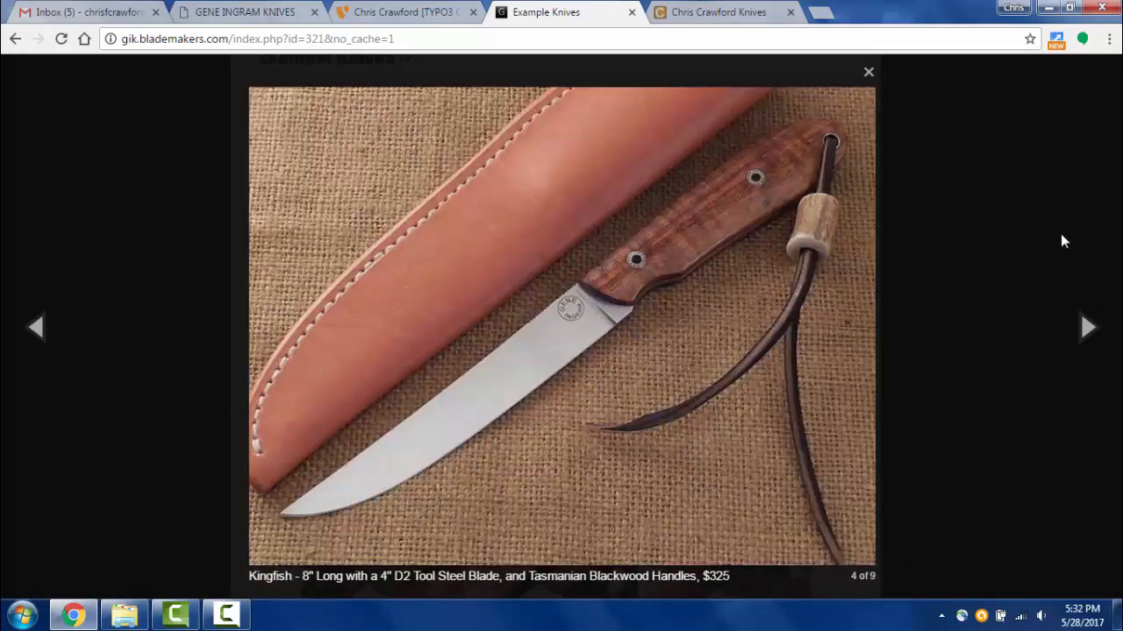
click(957, 289)
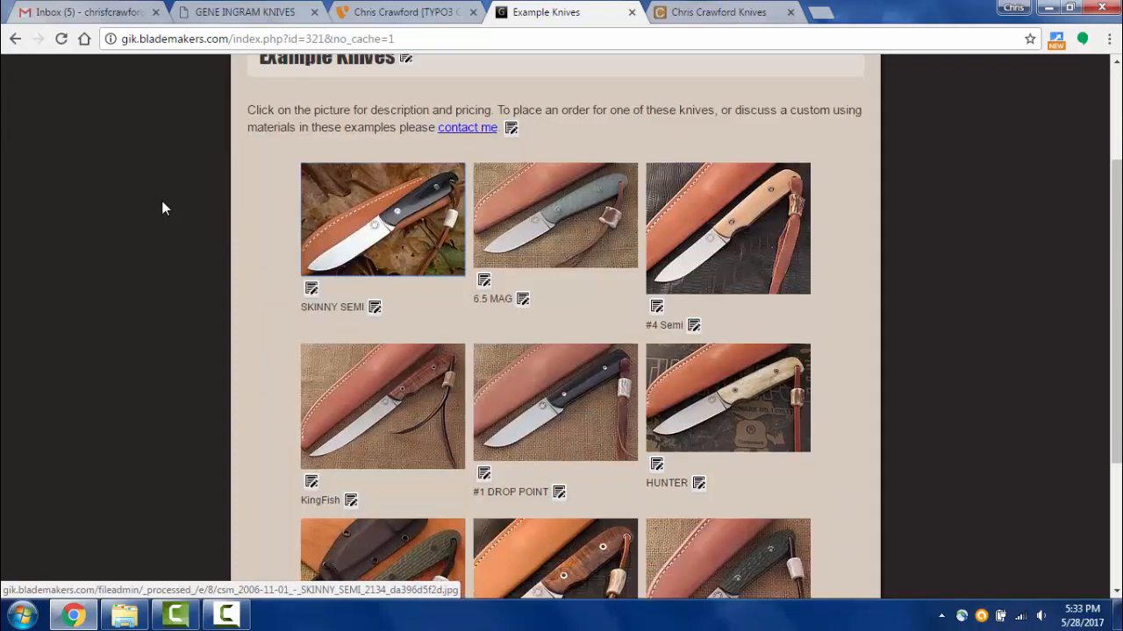
scroll(163, 208, down, 3)
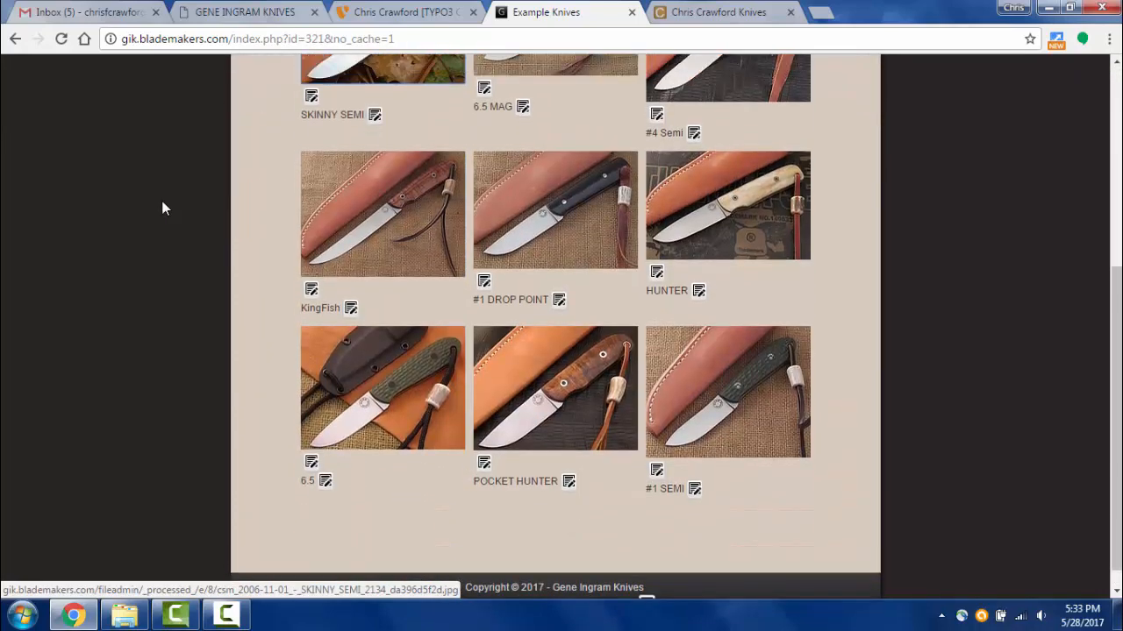
scroll(160, 205, up, 5)
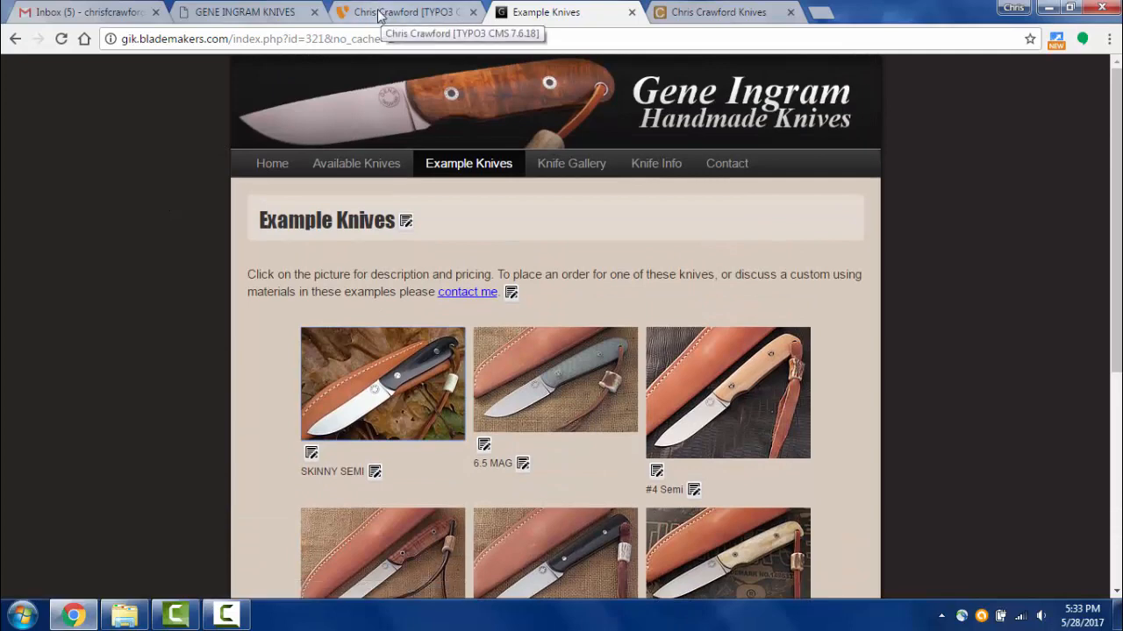
- Drag the 6.5 MAG row above Skinny Semi and use Save and view page
click(379, 11)
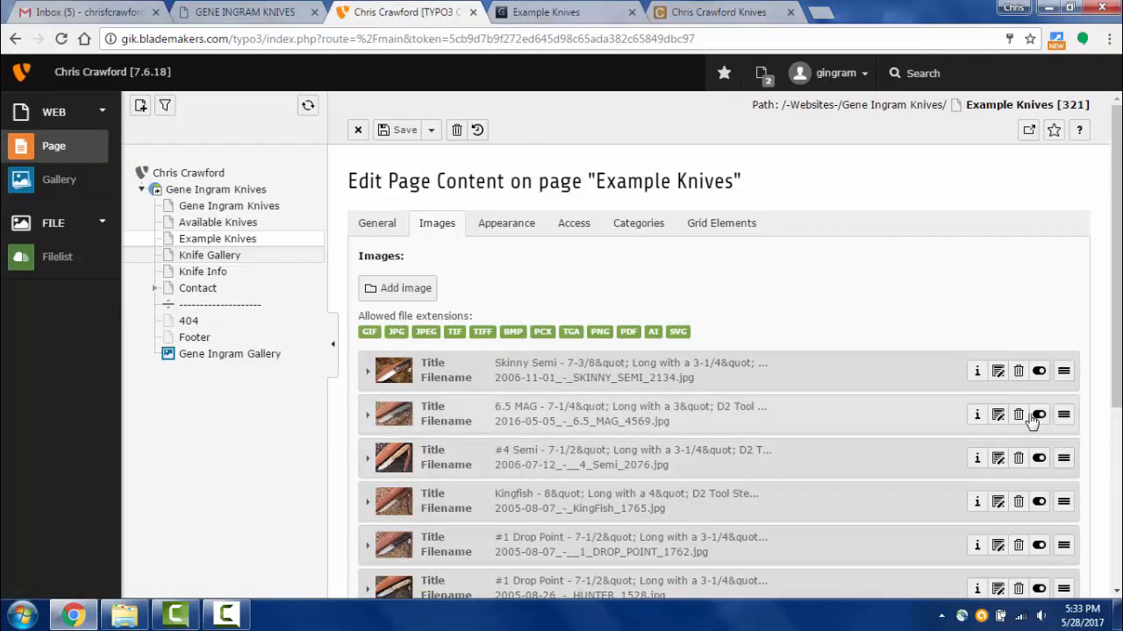
drag(1062, 416, 1062, 372)
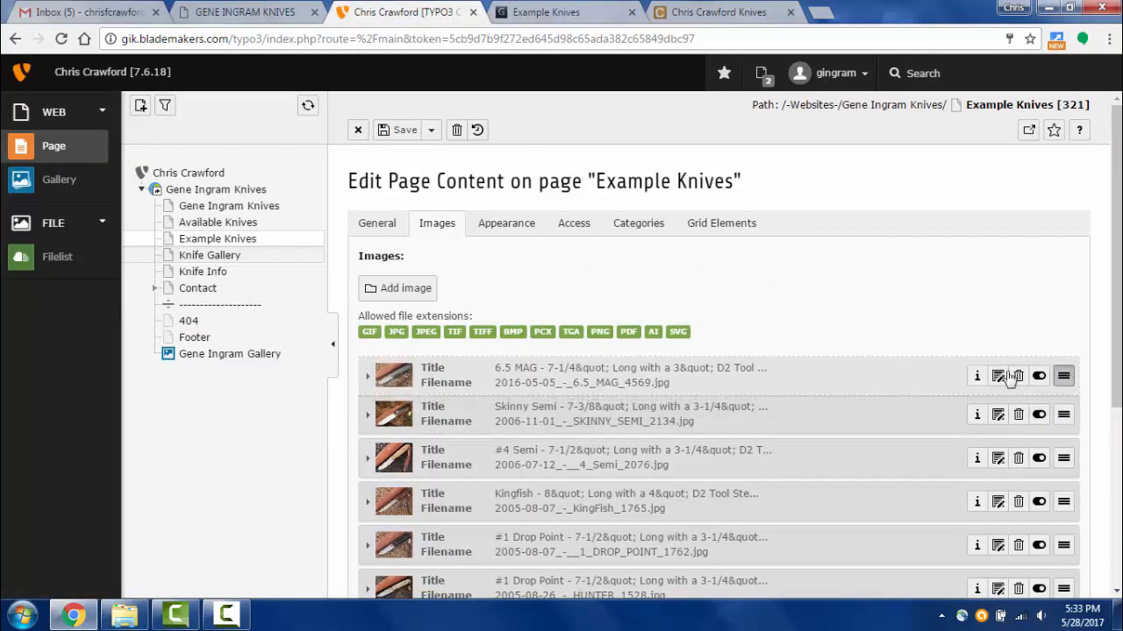
click(433, 131)
click(429, 154)
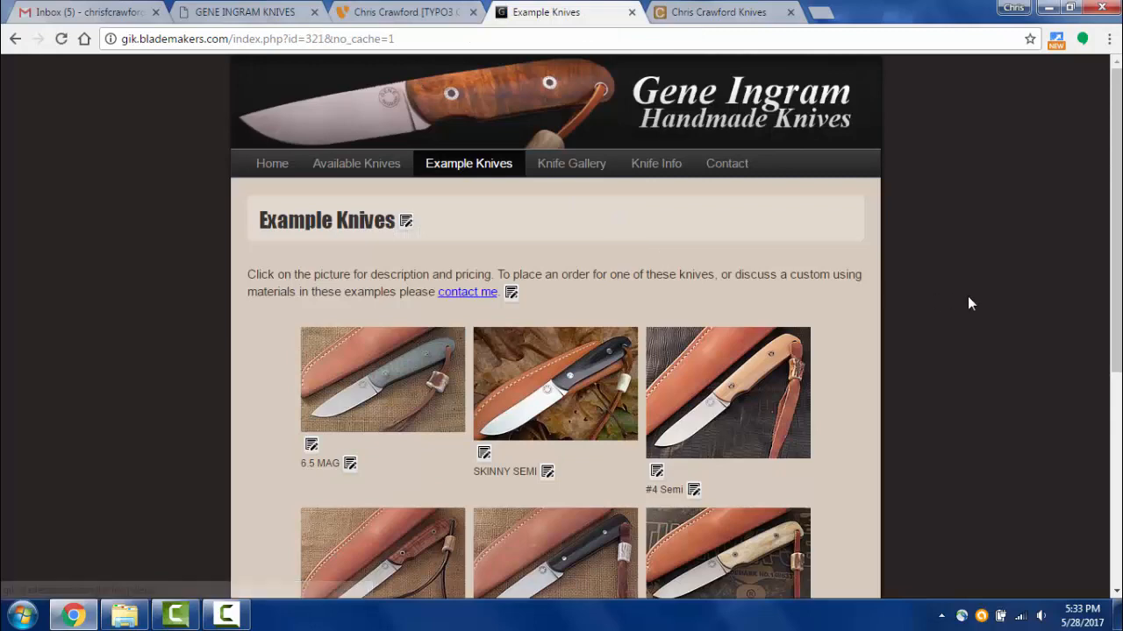
scroll(968, 297, down, 2)
scroll(923, 283, up, 2)
scroll(920, 286, up, 1)
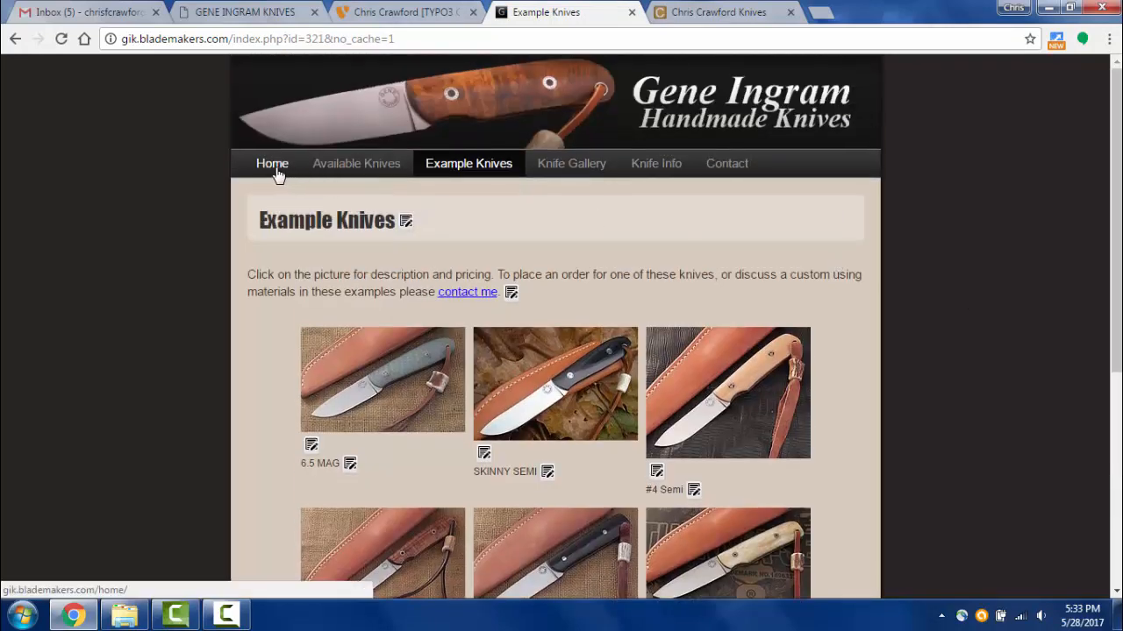
click(273, 170)
scroll(479, 350, down, 3)
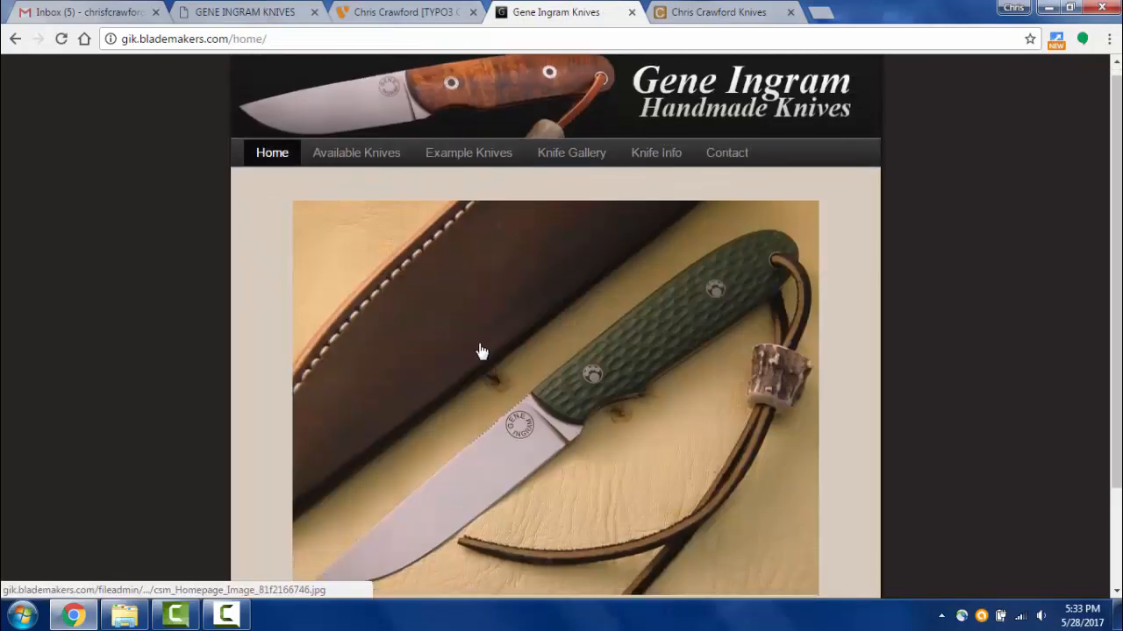
scroll(501, 347, up, 2)
scroll(505, 349, down, 1)
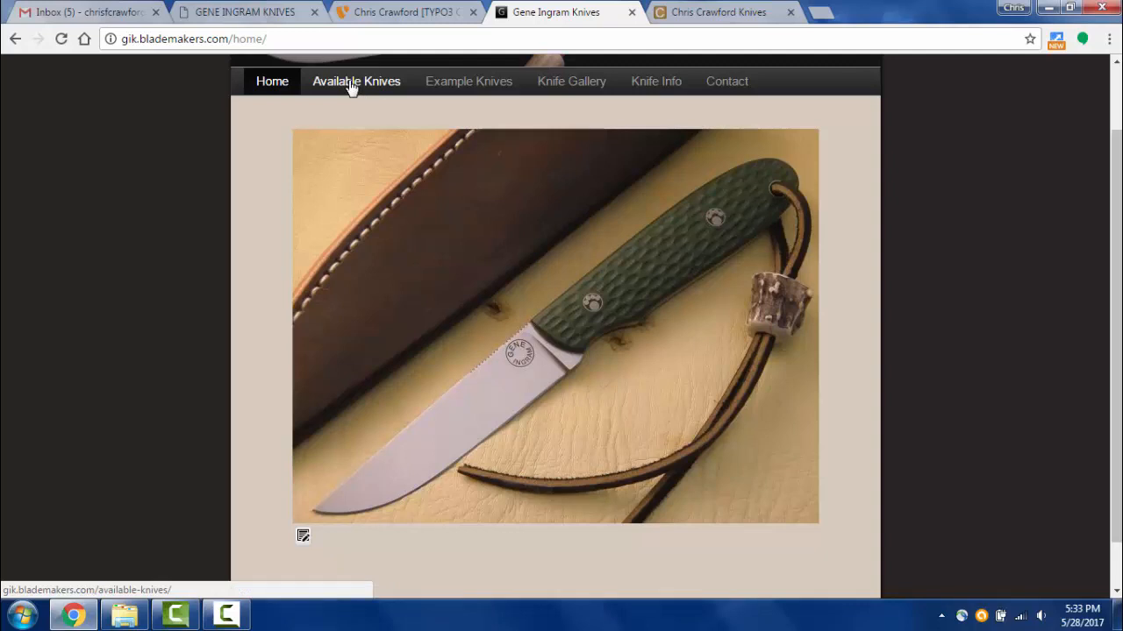
click(435, 9)
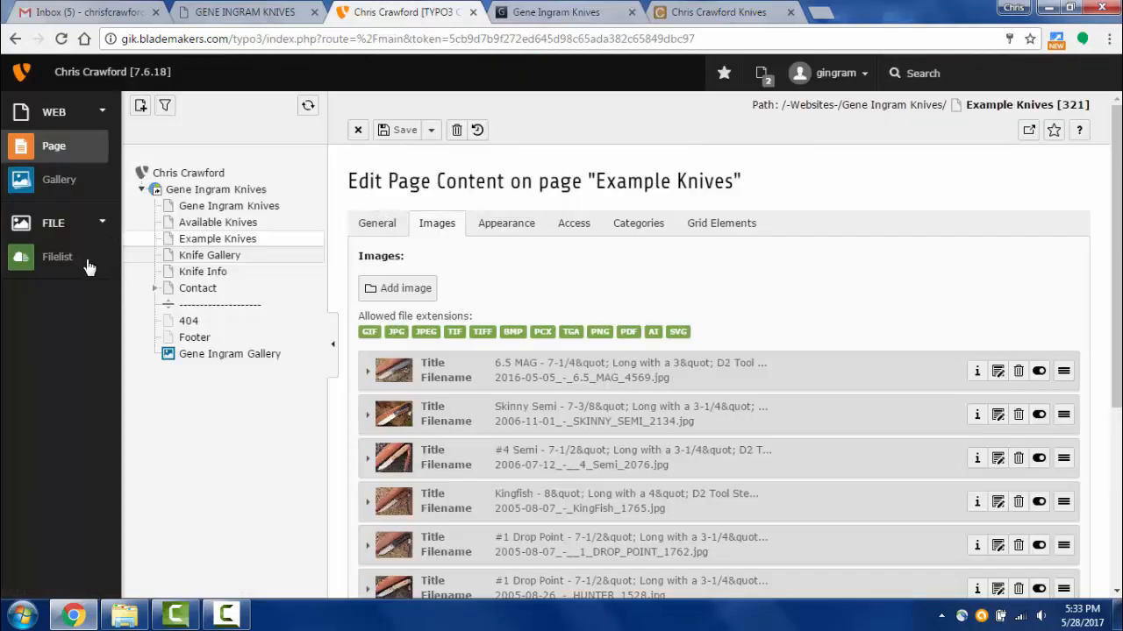
click(48, 259)
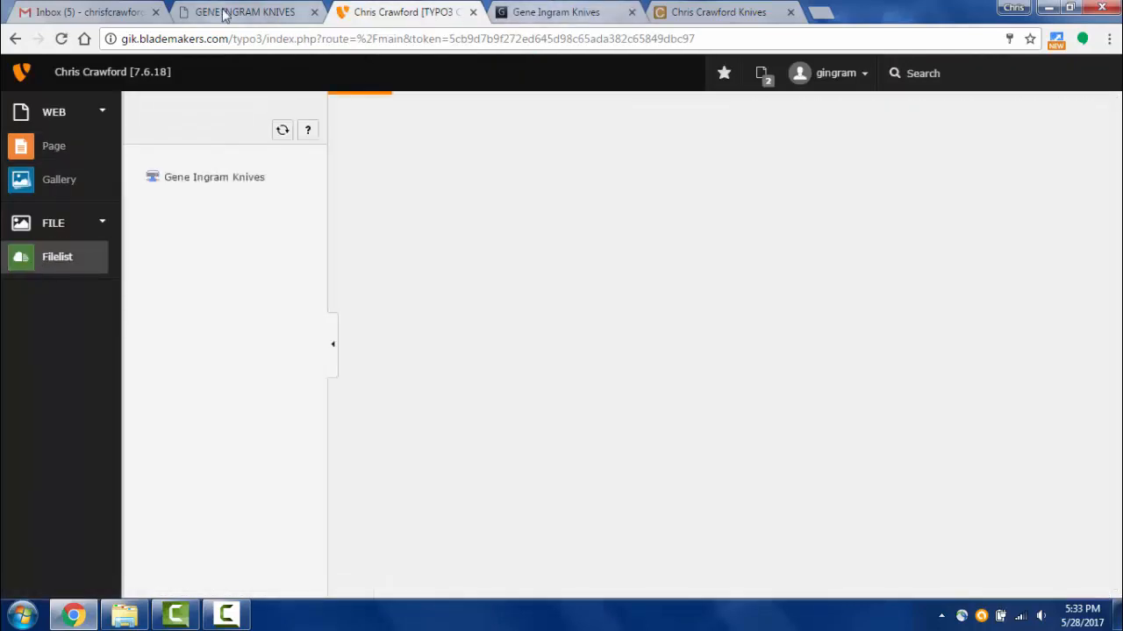
click(228, 12)
click(562, 13)
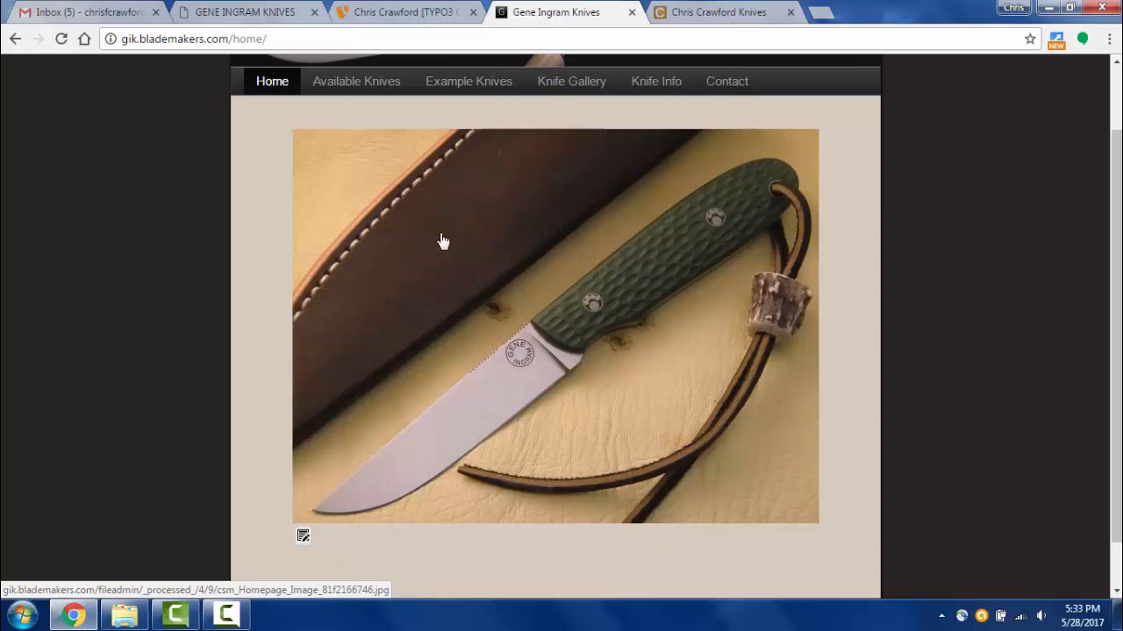
click(478, 87)
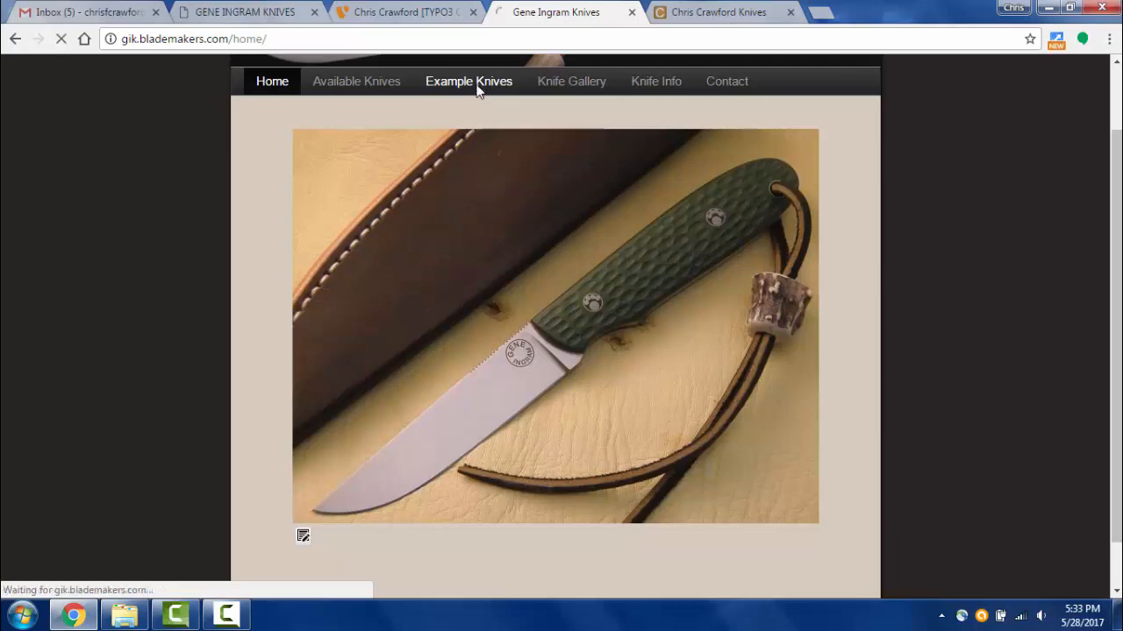
scroll(346, 324, down, 4)
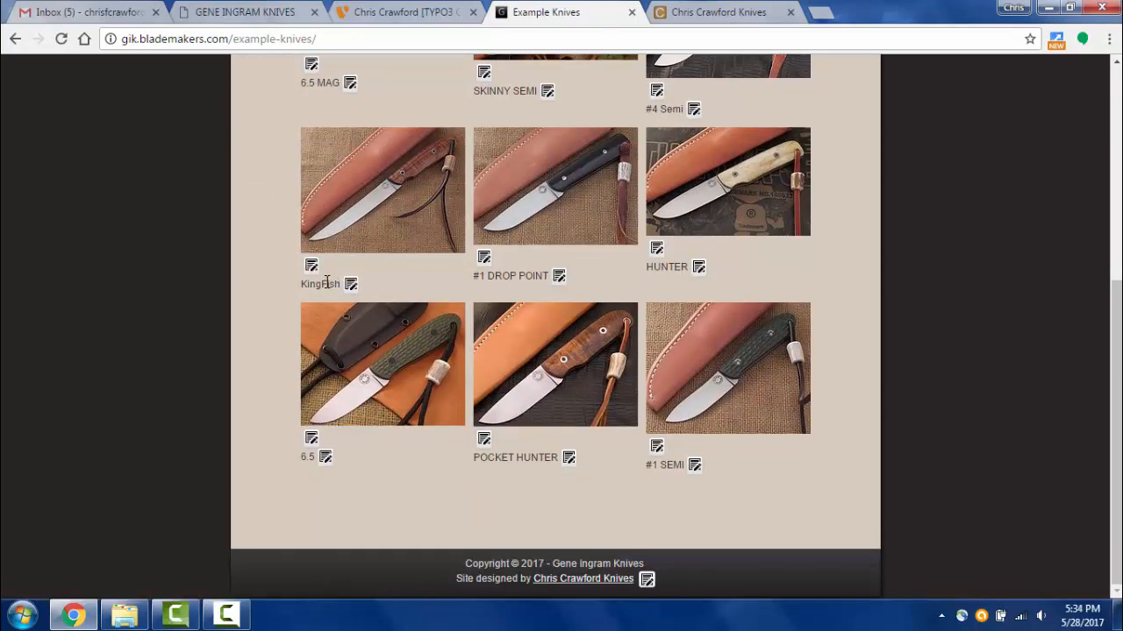
click(564, 220)
click(157, 152)
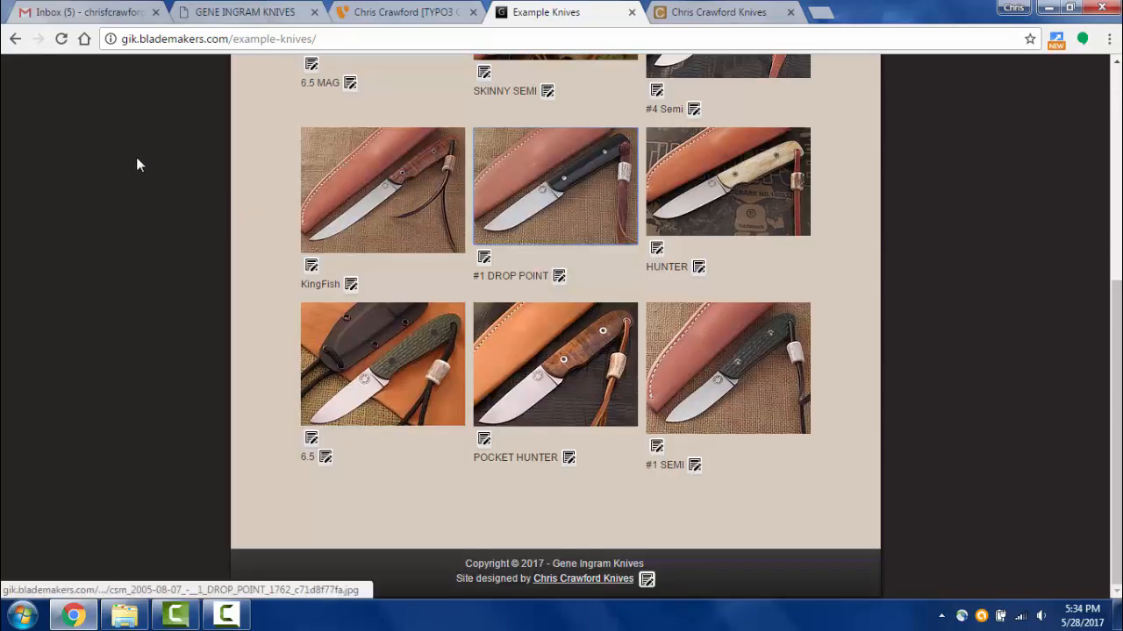
scroll(864, 388, up, 5)
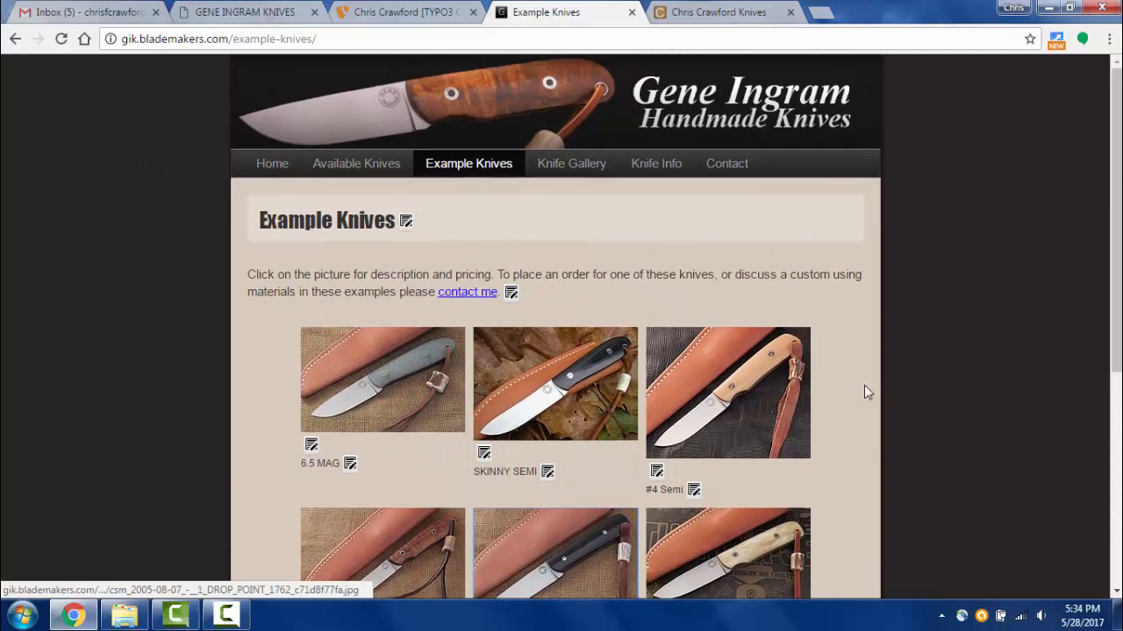
scroll(864, 392, down, 1)
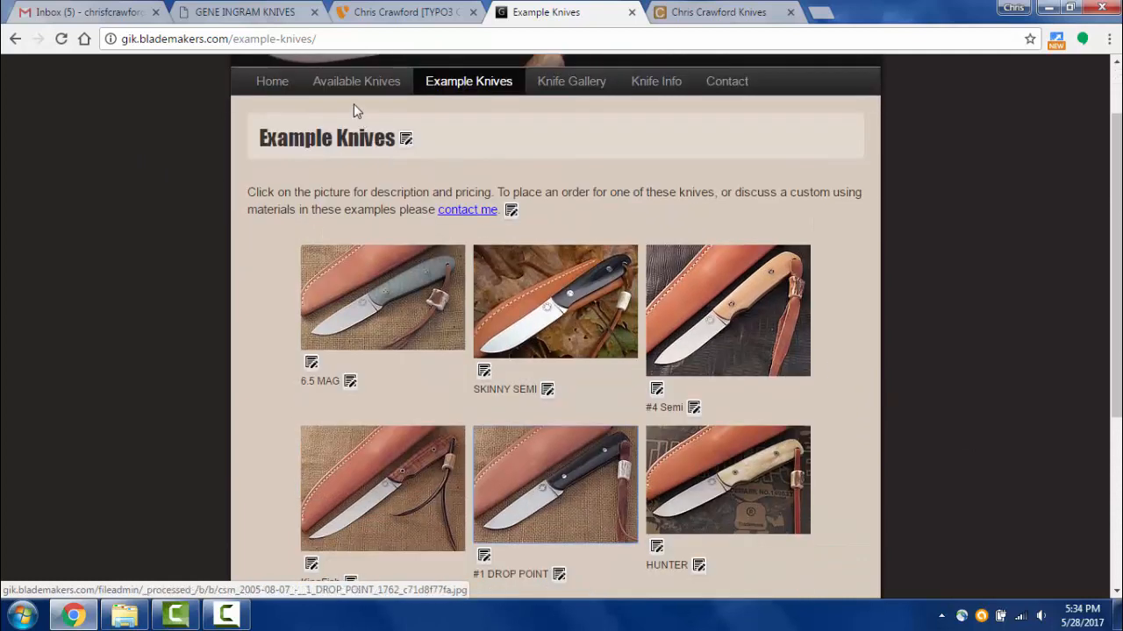